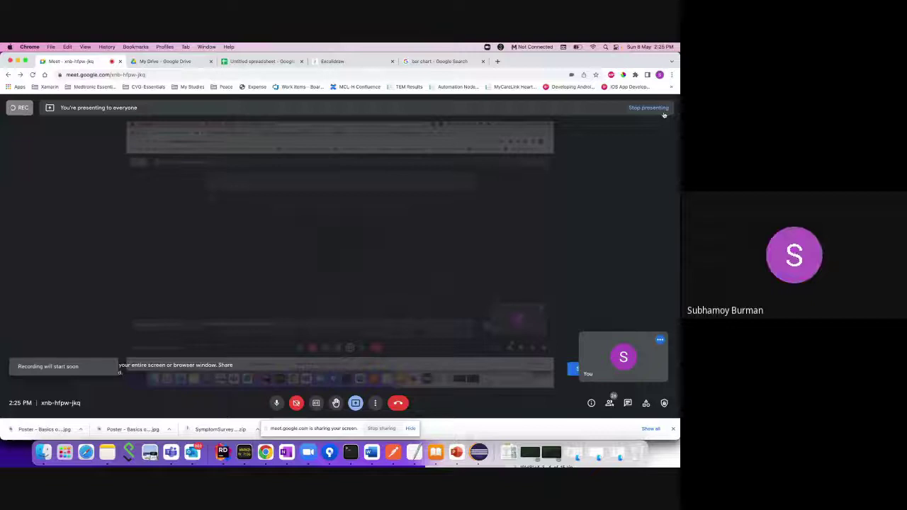
Clear the Excalidraw canvas by selecting and deleting the entire old diagram.
left_click(333, 61)
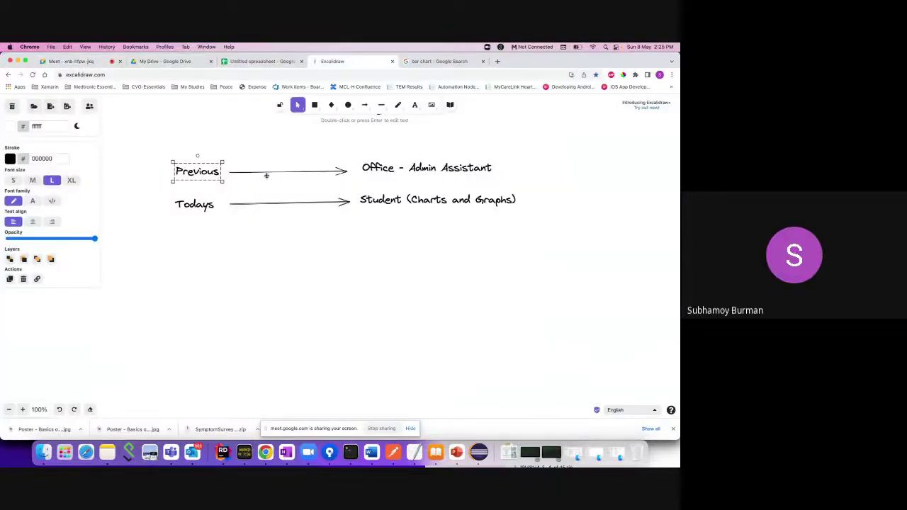
left_click(163, 153)
left_click_drag(148, 143, 531, 229)
key("Delete")
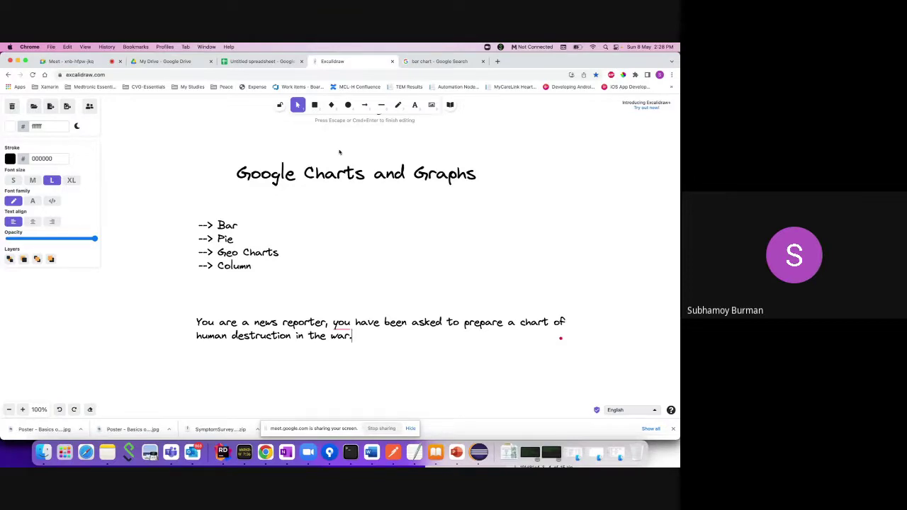
Search Google for 'russia ukraine war statistics'.
left_click(406, 63)
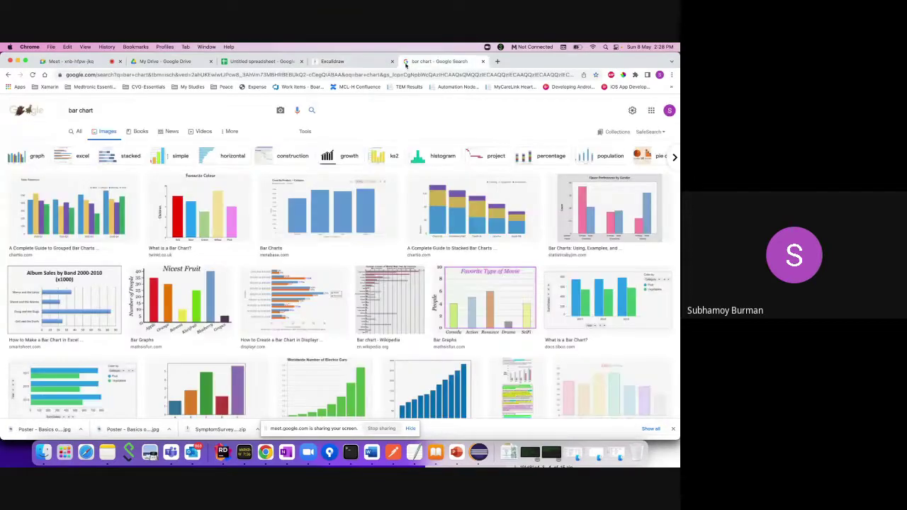
left_click(29, 110)
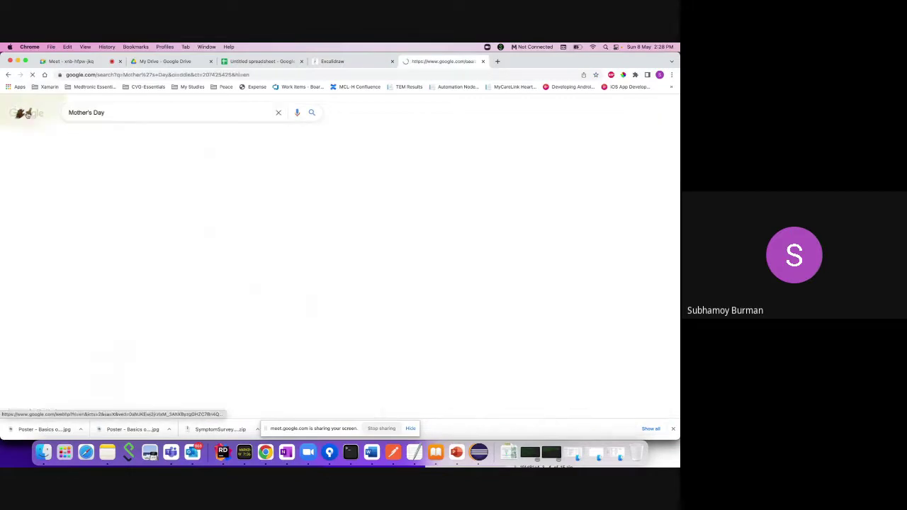
triple_click(85, 112)
type("rus")
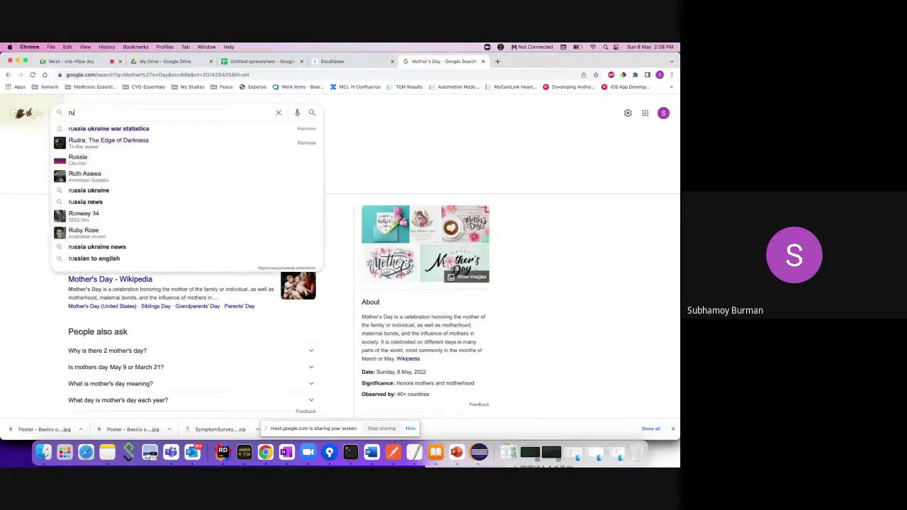
left_click(98, 128)
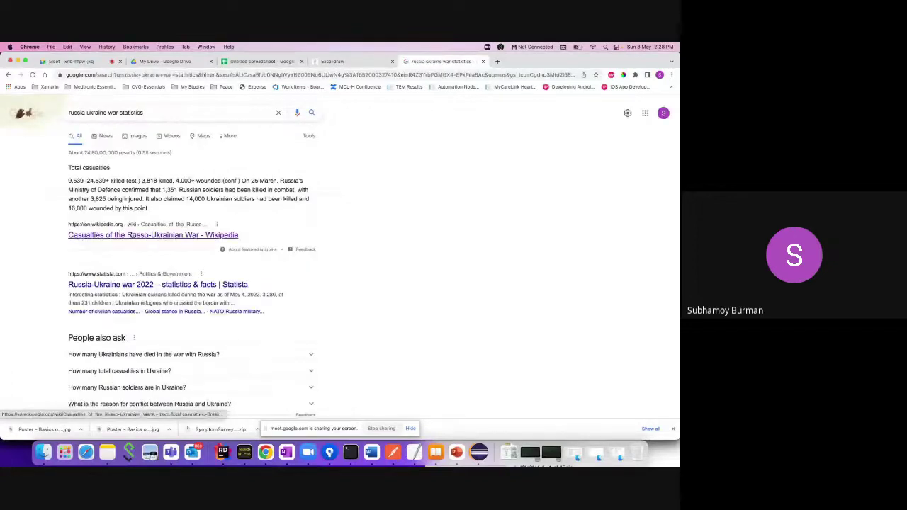
Open the Wikipedia casualties article in a new tab and find the Civilians row.
right_click(139, 235)
left_click(169, 239)
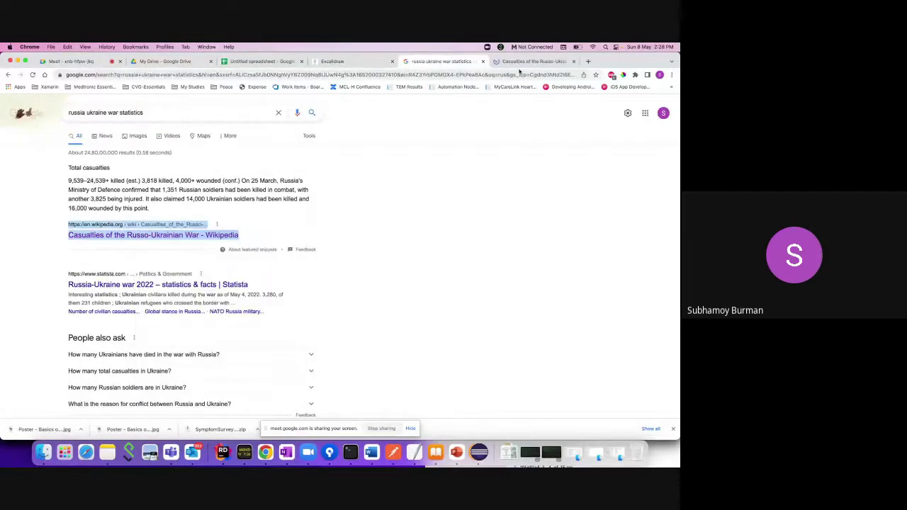
left_click(525, 62)
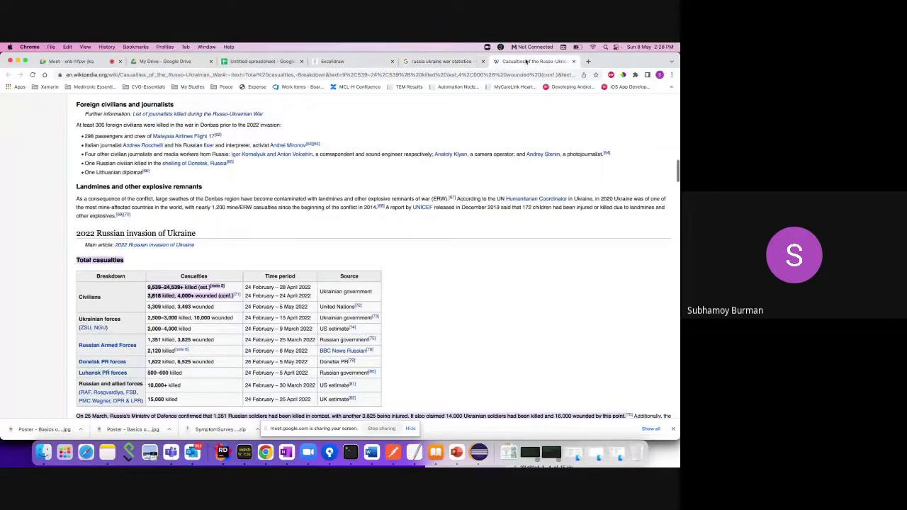
scroll(352, 289, "down", 3)
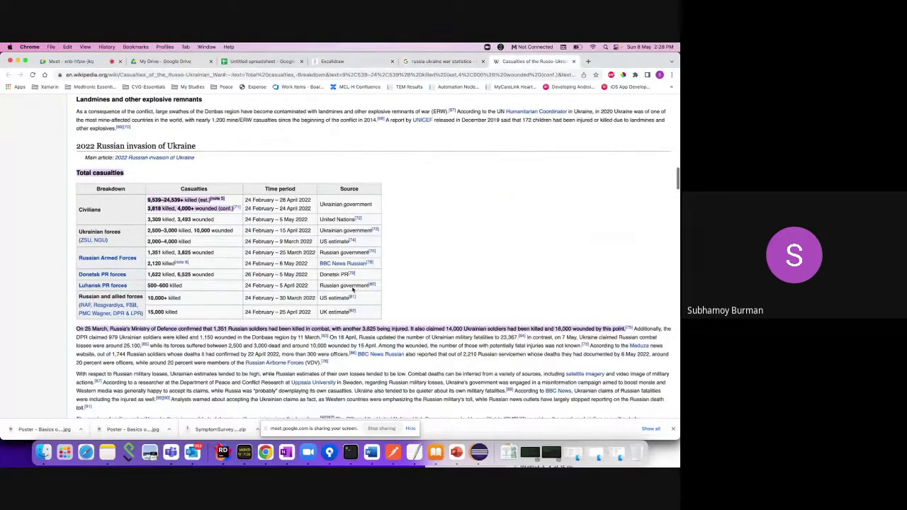
double_click(89, 204)
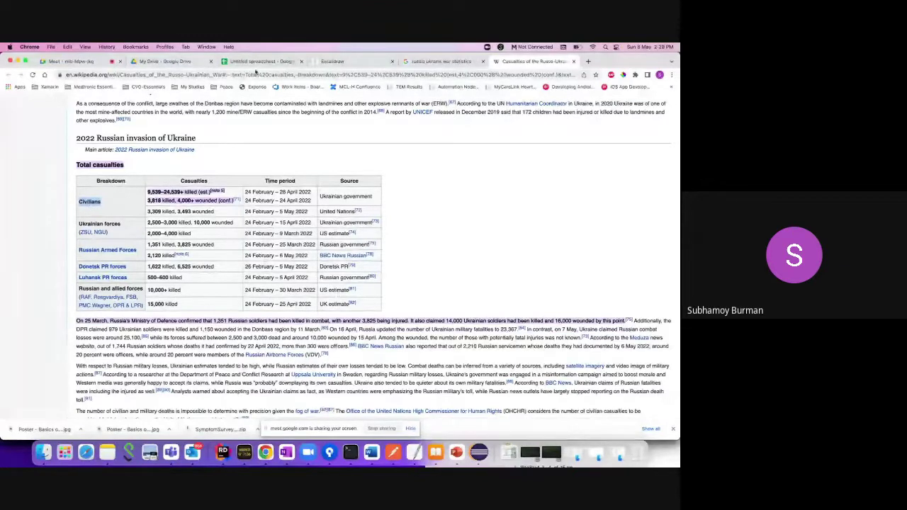
left_click(264, 62)
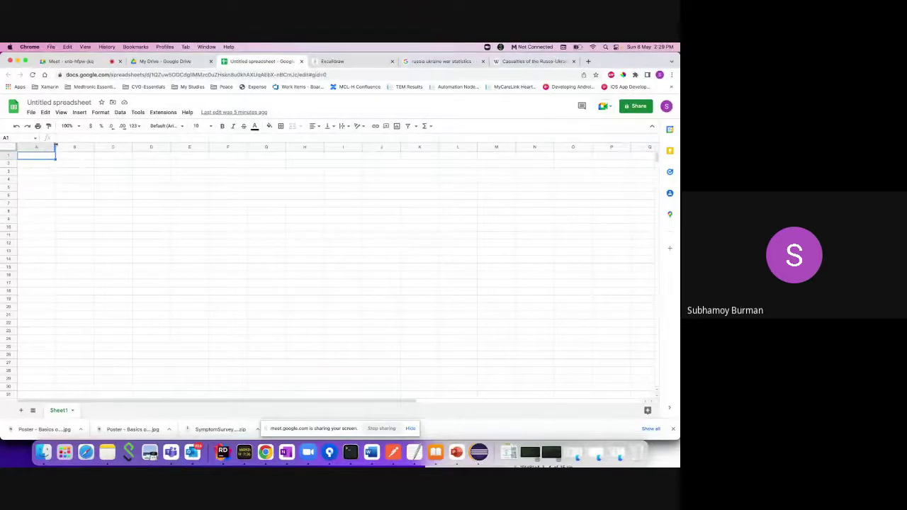
Widen column A and enter 'Human Category' in A1 and 'Civilians' in A2.
left_click_drag(55, 147, 98, 146)
double_click(63, 156)
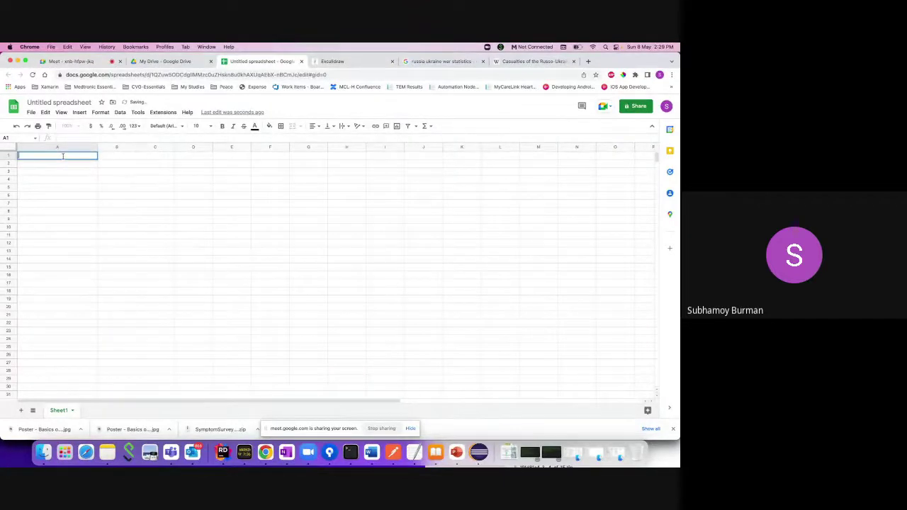
type("Human Category")
double_click(59, 164)
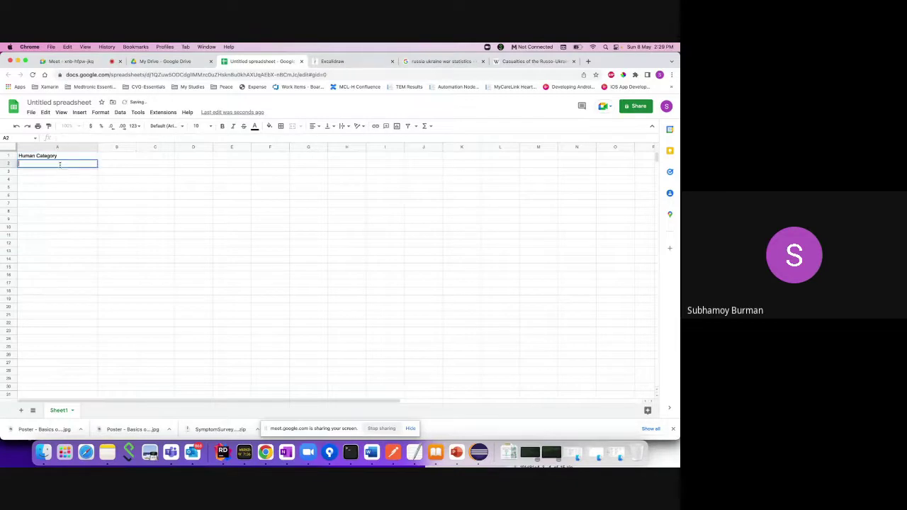
type("Civ")
type("i")
type("lian")
type("s")
left_click(67, 189)
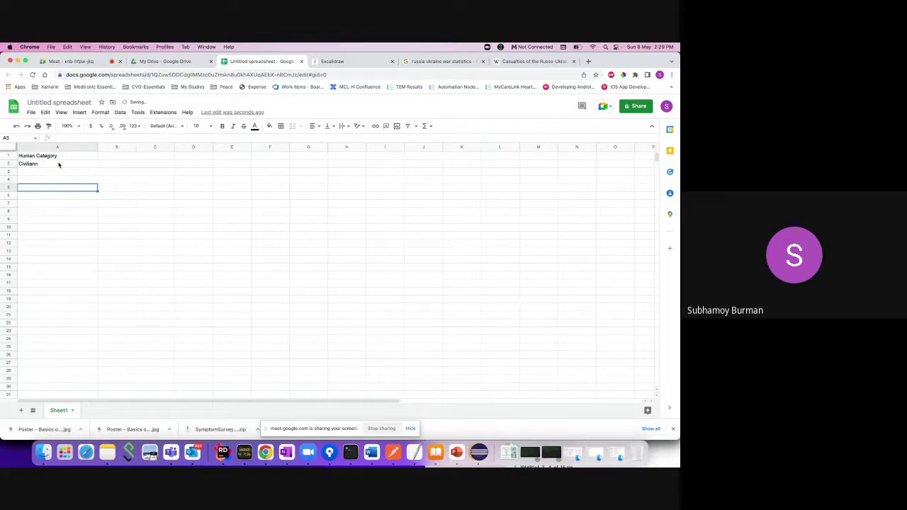
left_click(59, 165)
Select the 24,539 civilian death estimate on the Wikipedia casualties page.
left_click(537, 61)
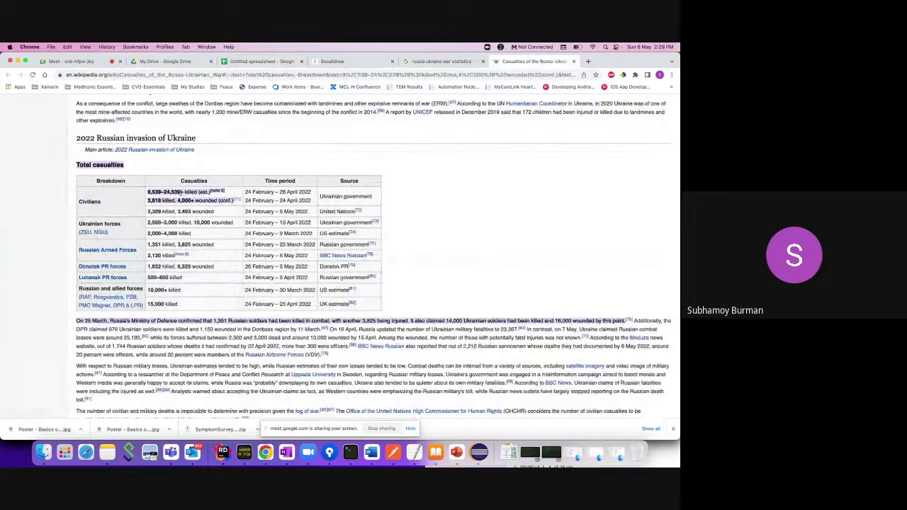
left_click_drag(162, 191, 181, 192)
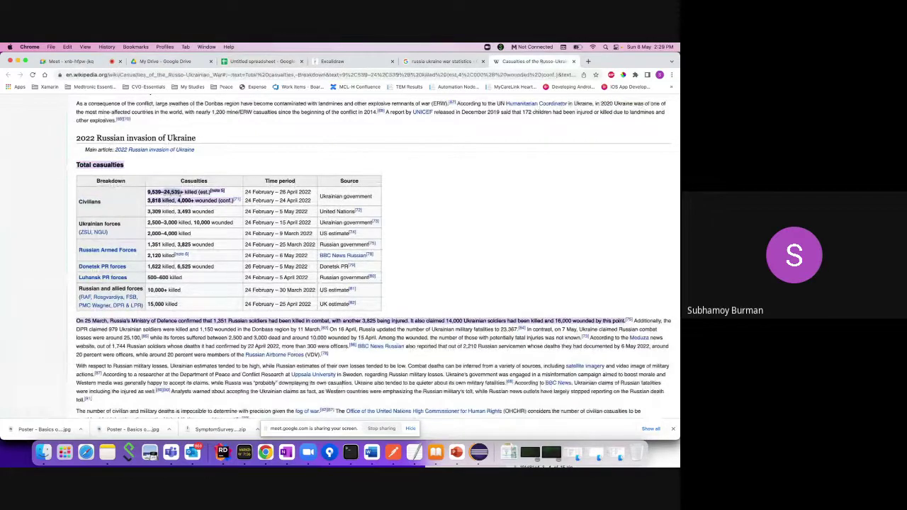
key("super+Tab")
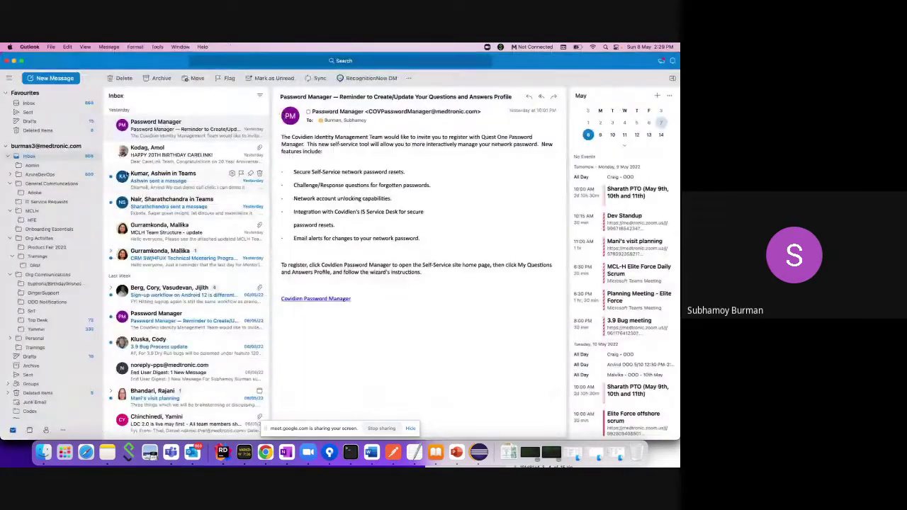
key("super+Tab")
left_click(258, 61)
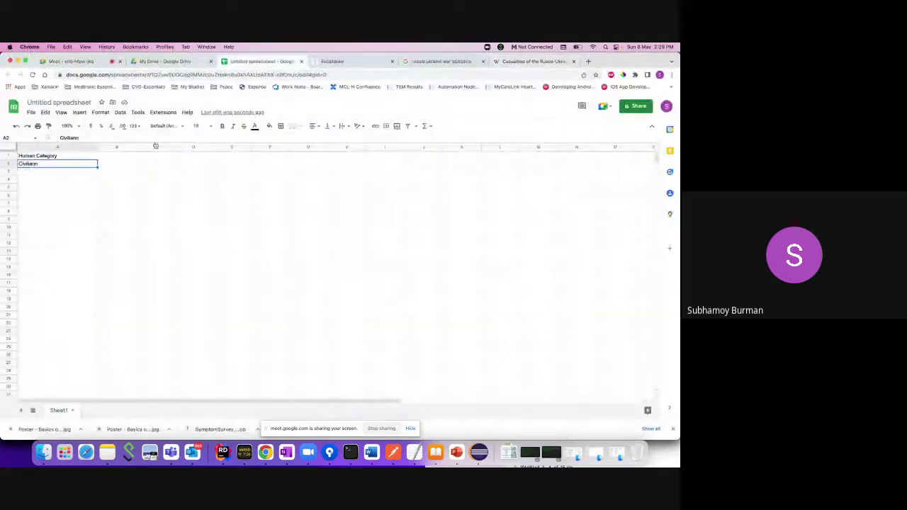
Enter the header 'Estimated deaths' in B1 and 24,539 in B2.
left_click(110, 156)
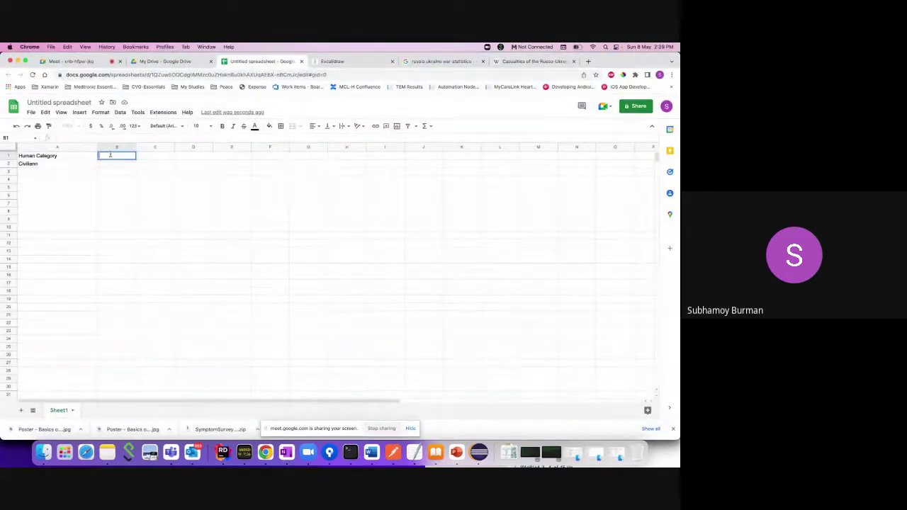
type("Estimated dats")
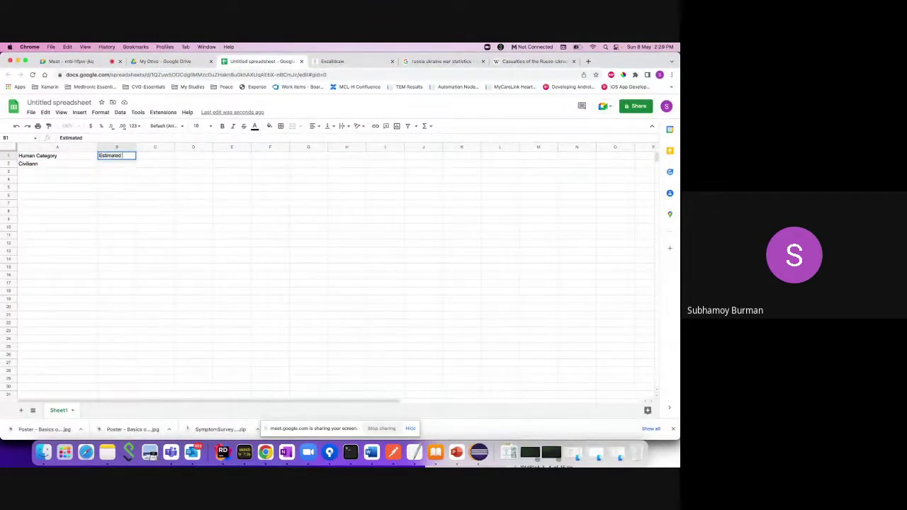
key("BackSpace")
key("BackSpace")
key("BackSpace")
type("eaths")
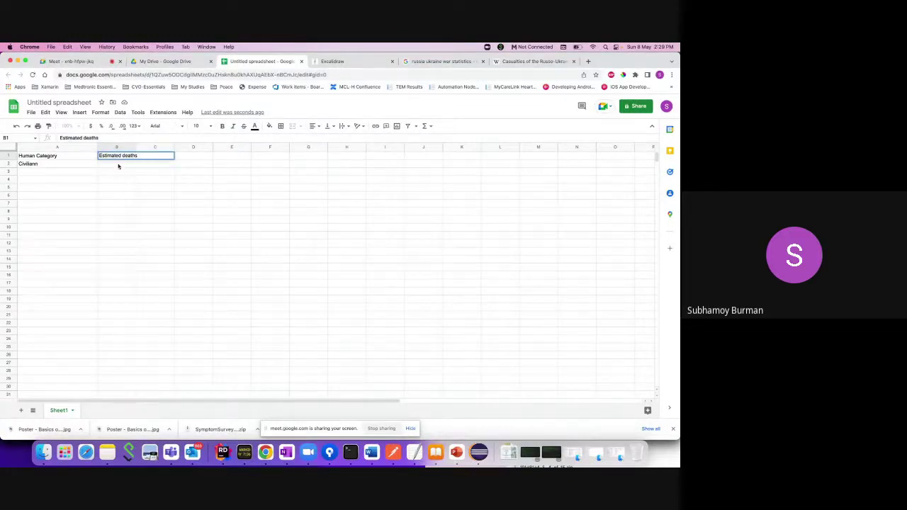
left_click(117, 164)
type("24,539")
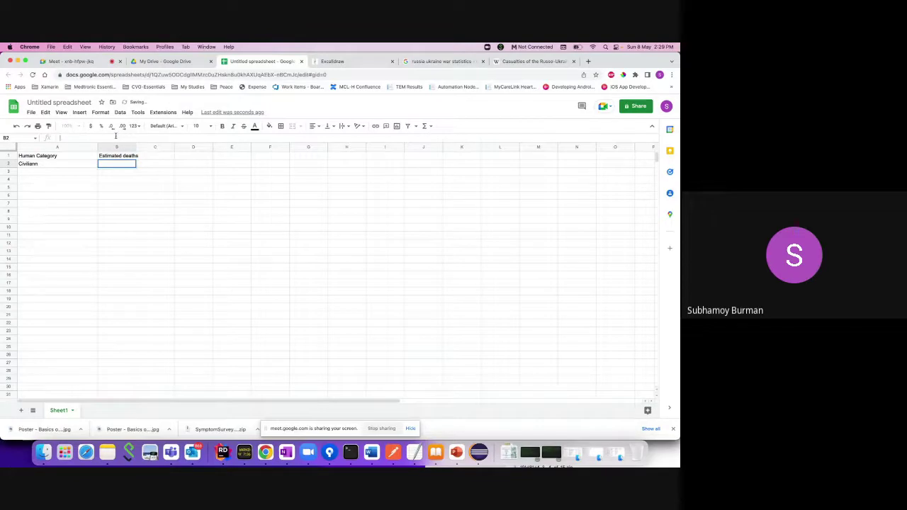
key("Return")
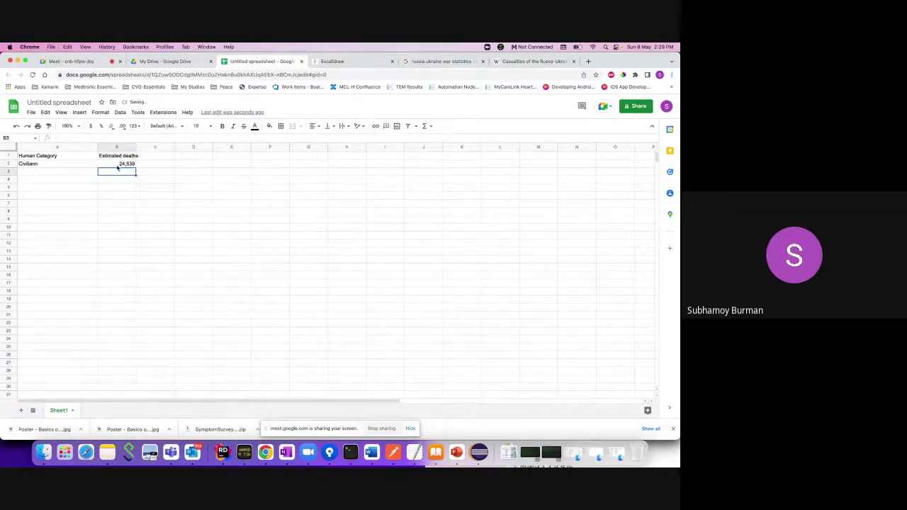
left_click(117, 166)
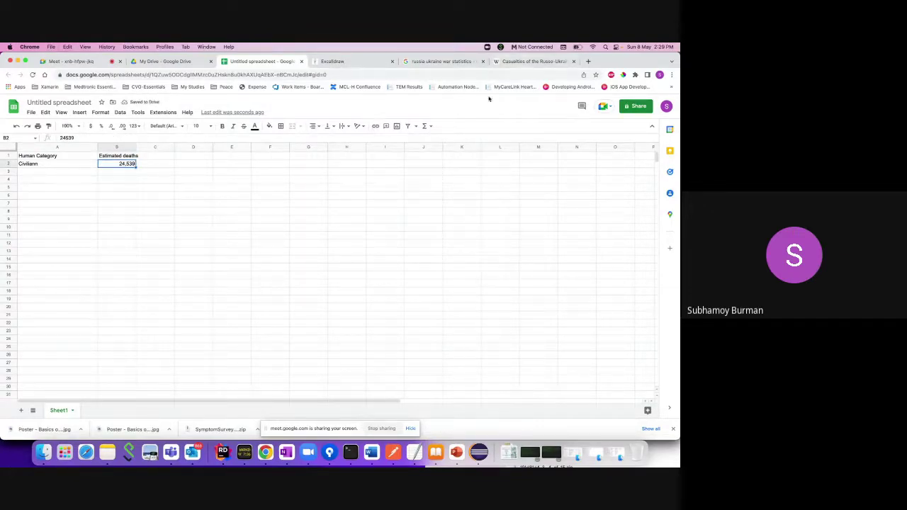
left_click(532, 61)
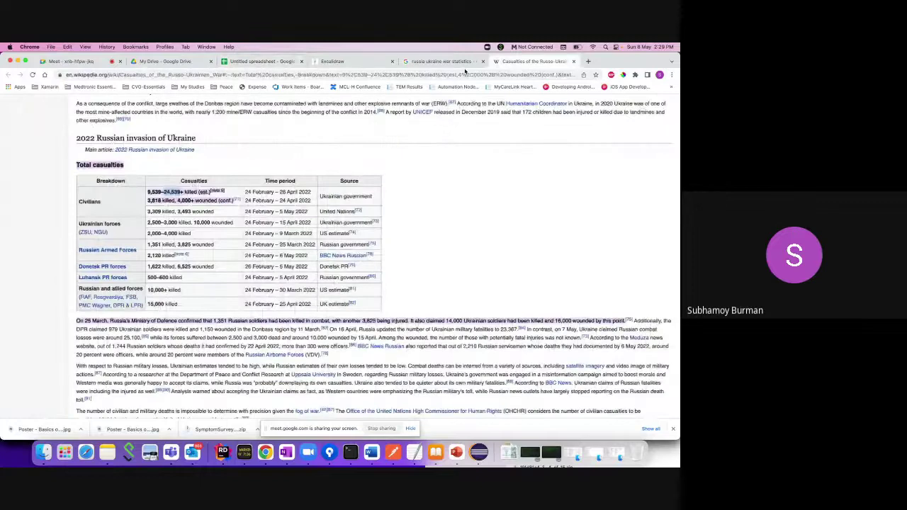
Paste the Wikipedia casualties link into the Google Meet chat and send it.
key("super+1")
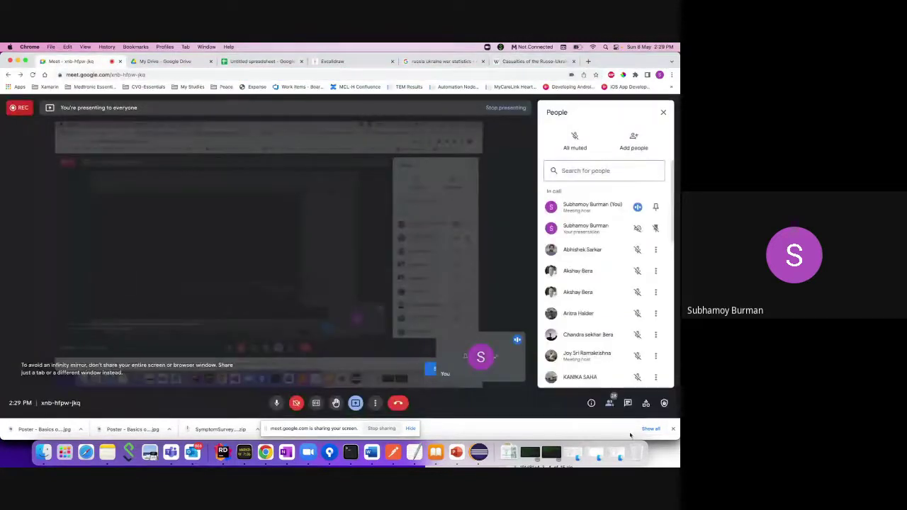
left_click(627, 402)
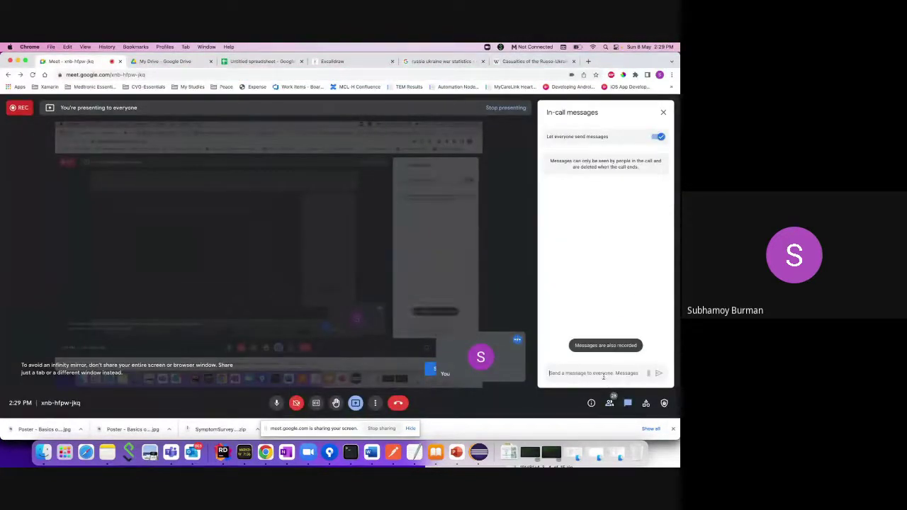
key("super+v")
key("Return")
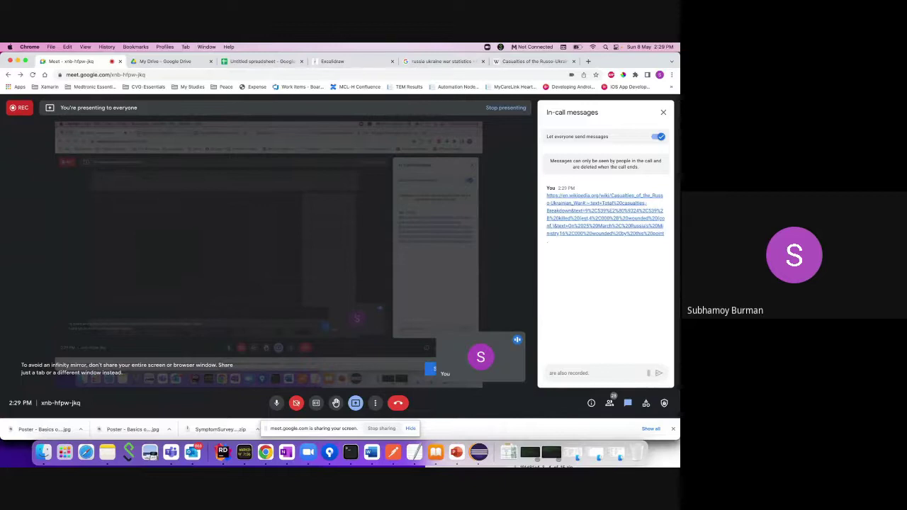
Title the spreadsheet 'Charts and Graphs', correct A2 to 'Civilian' and autofit column B.
left_click(262, 62)
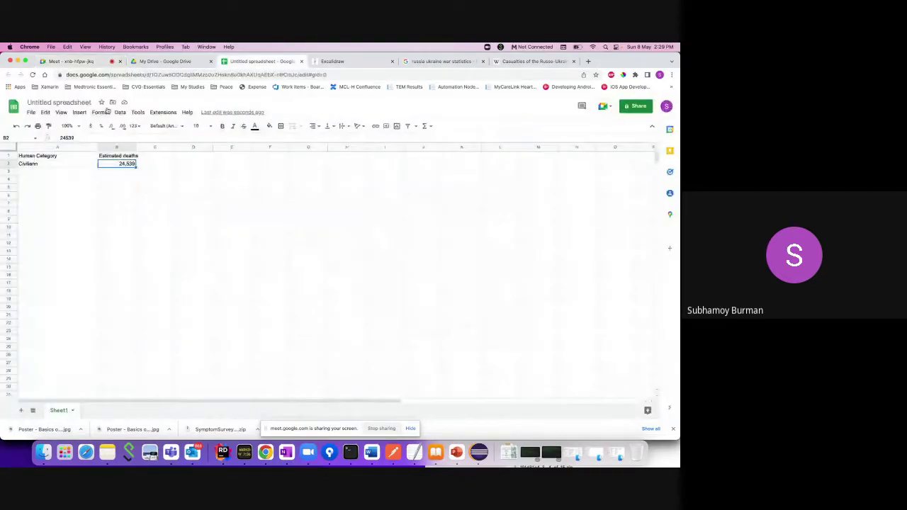
left_click(59, 103)
type("Char")
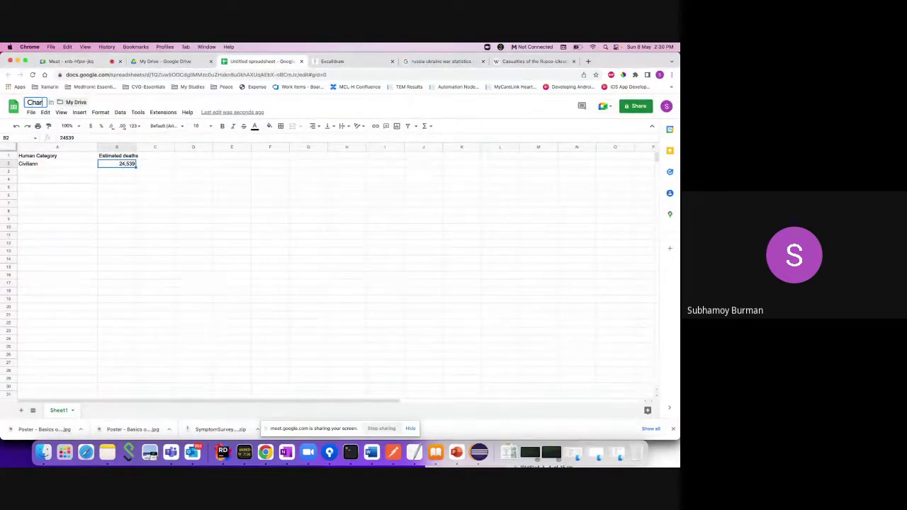
type("ts and")
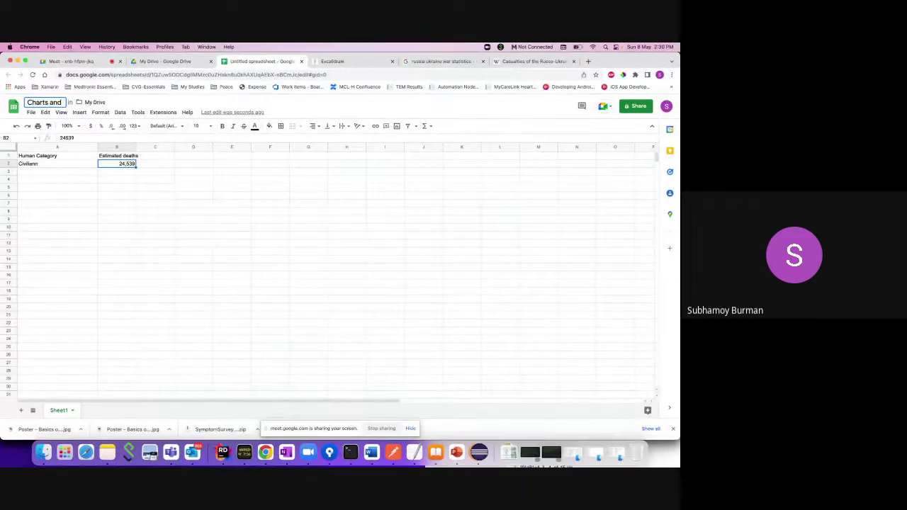
type(" Graphs")
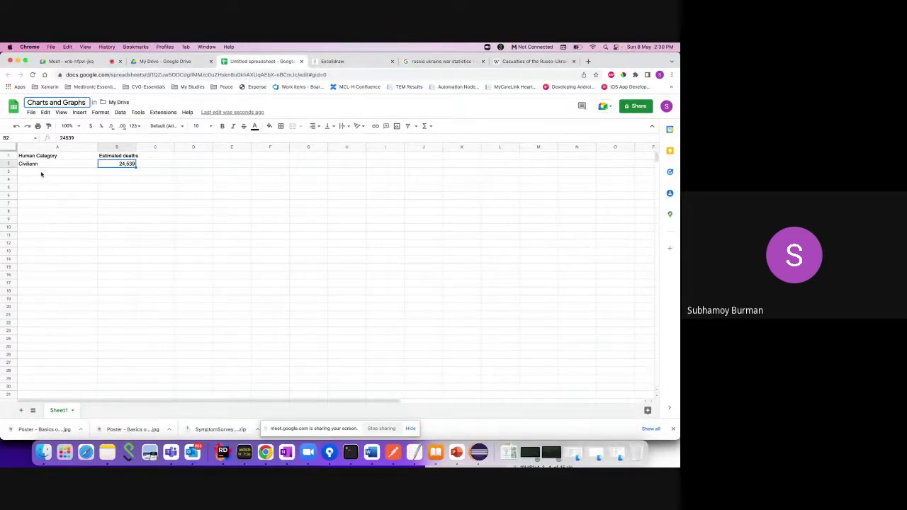
left_click(44, 164)
double_click(57, 164)
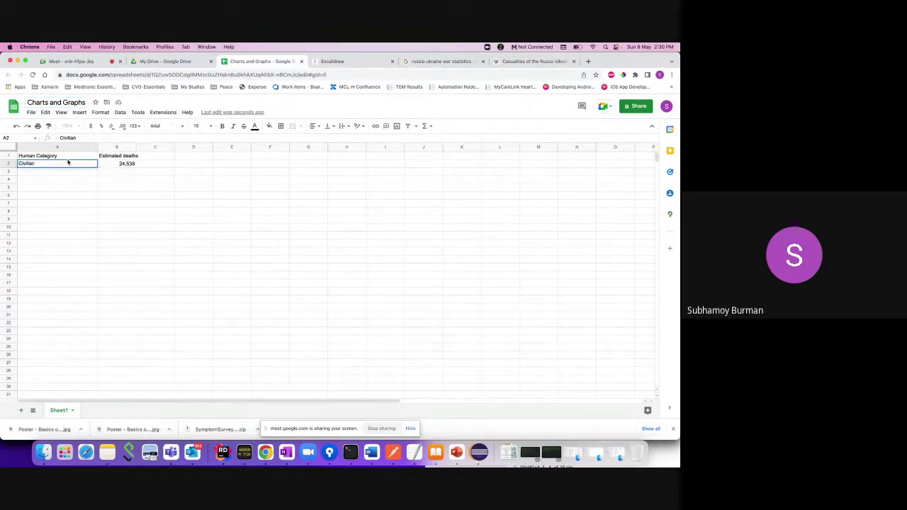
left_click(66, 157)
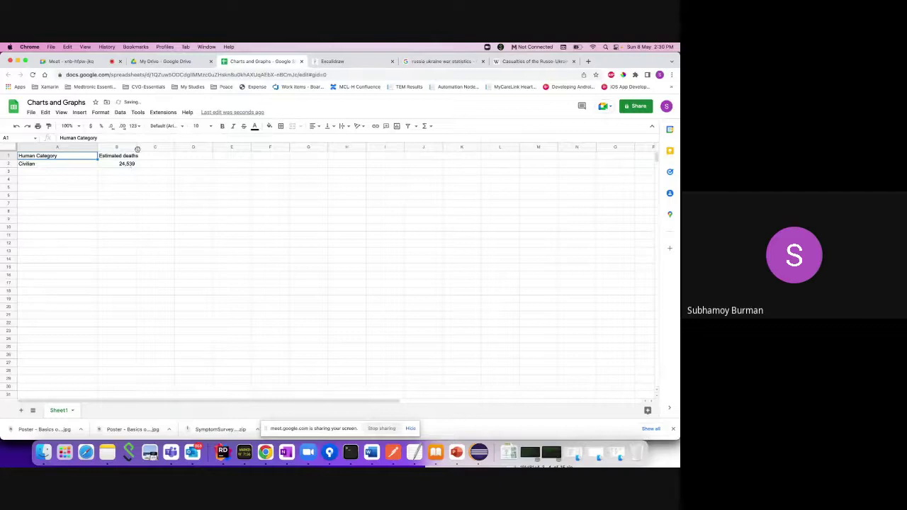
double_click(137, 146)
left_click(125, 165)
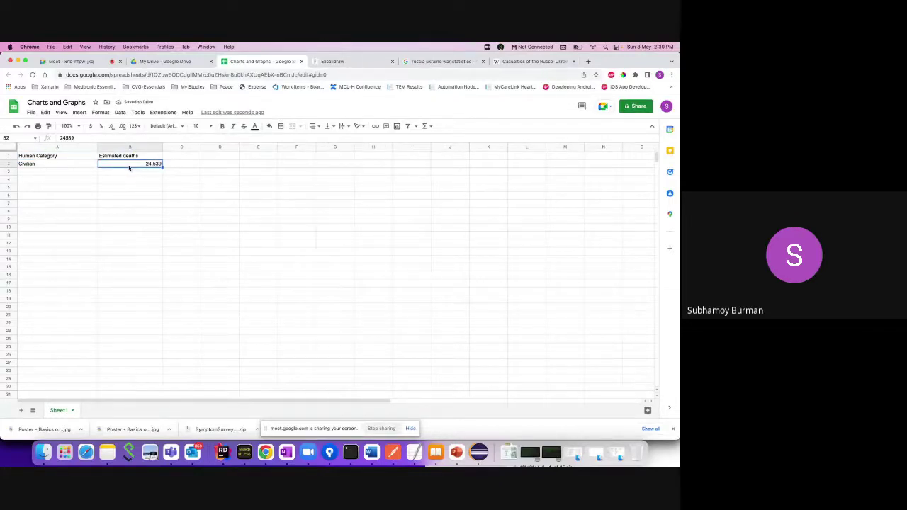
Add 'Ukrainian forces' in A3 with 3000 estimated deaths in B3.
left_click(500, 63)
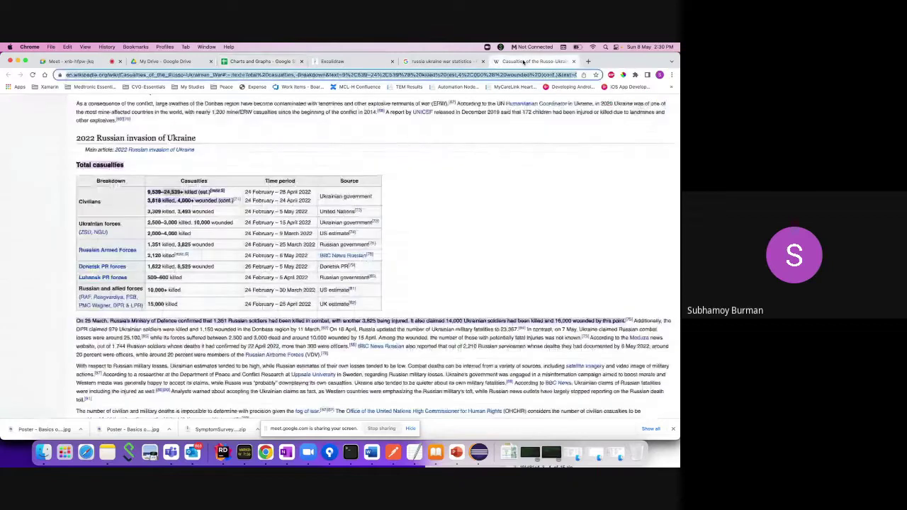
left_click(100, 224)
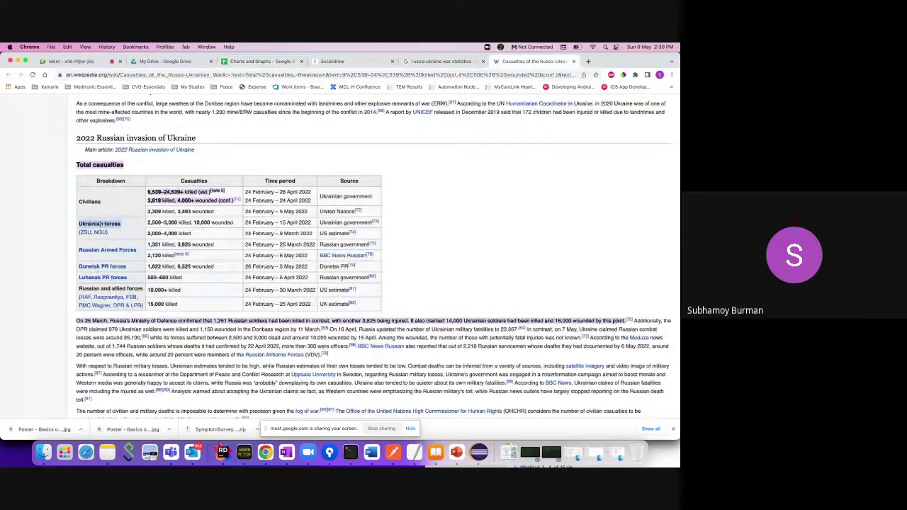
left_click(370, 62)
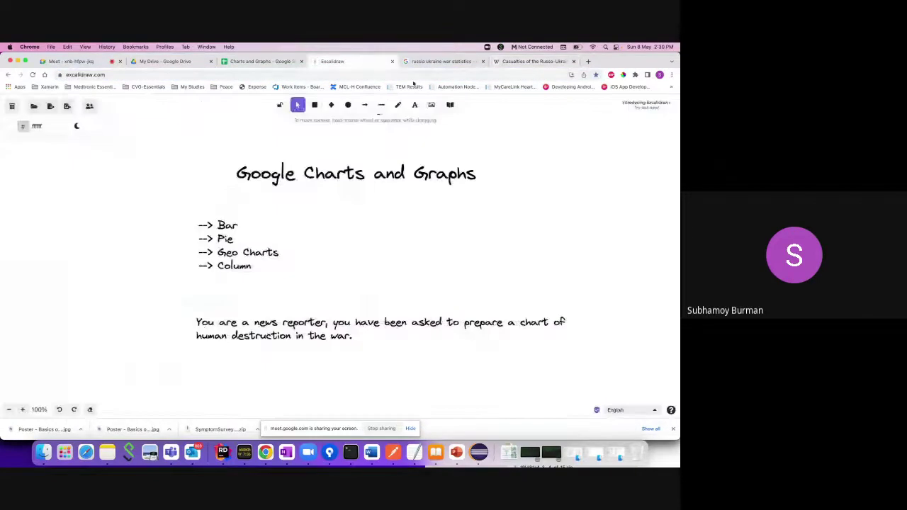
left_click(232, 61)
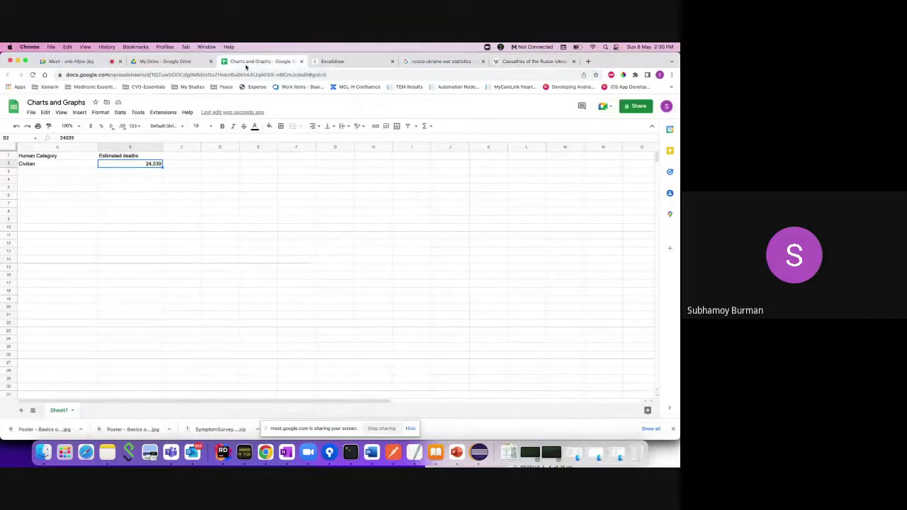
left_click(33, 174)
type("Ukrainian forces")
left_click(124, 176)
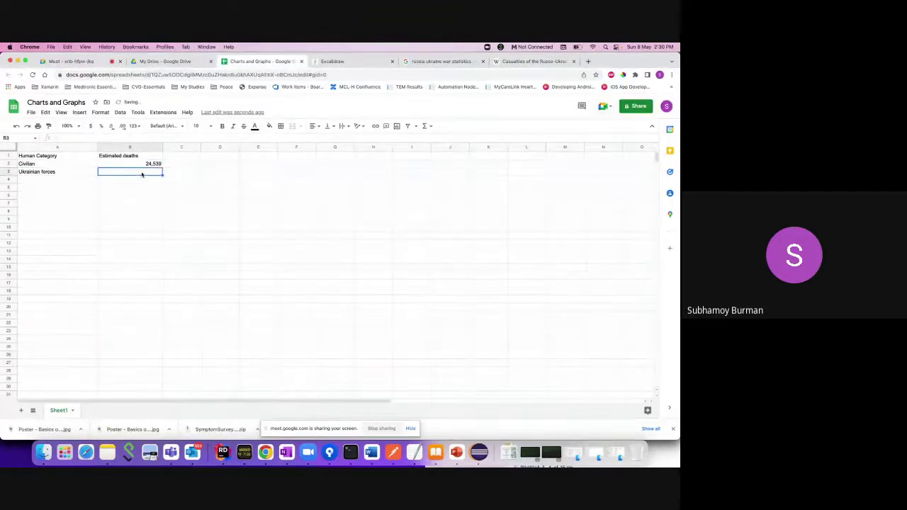
left_click(534, 61)
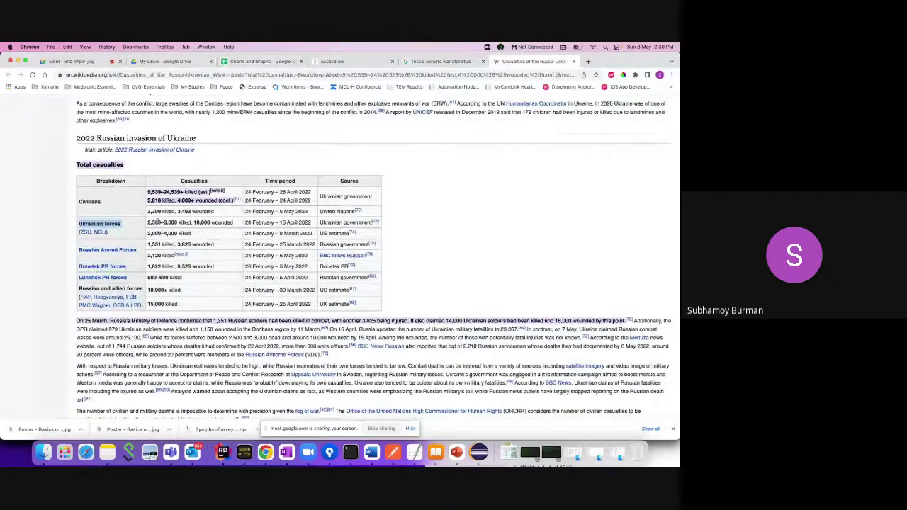
left_click(250, 62)
double_click(144, 175)
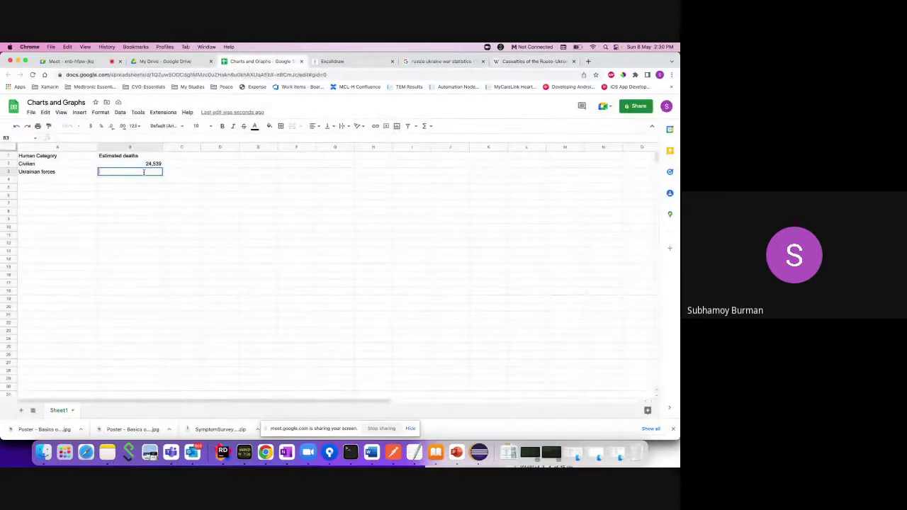
type("3000")
left_click(82, 180)
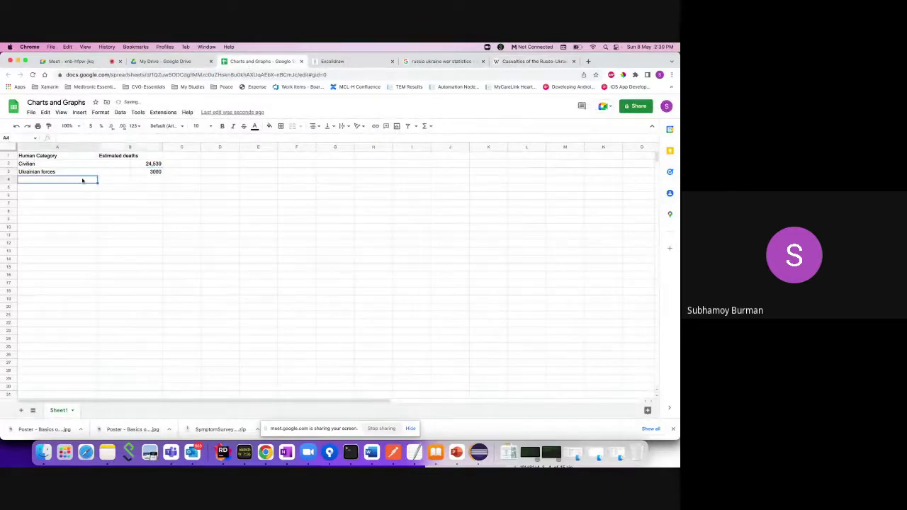
Add 'Russian Forces' in A4 with 2120 estimated deaths in B4.
left_click(535, 61)
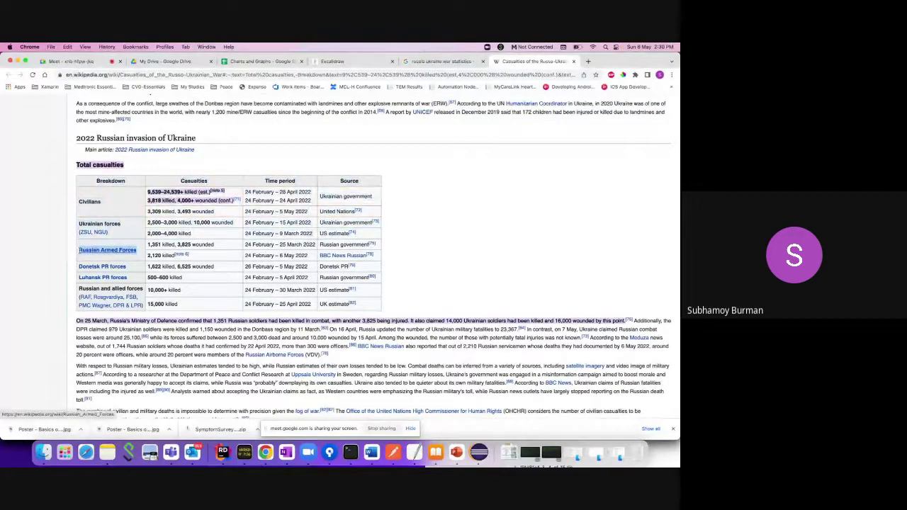
mouse_move(79, 250)
left_click(252, 62)
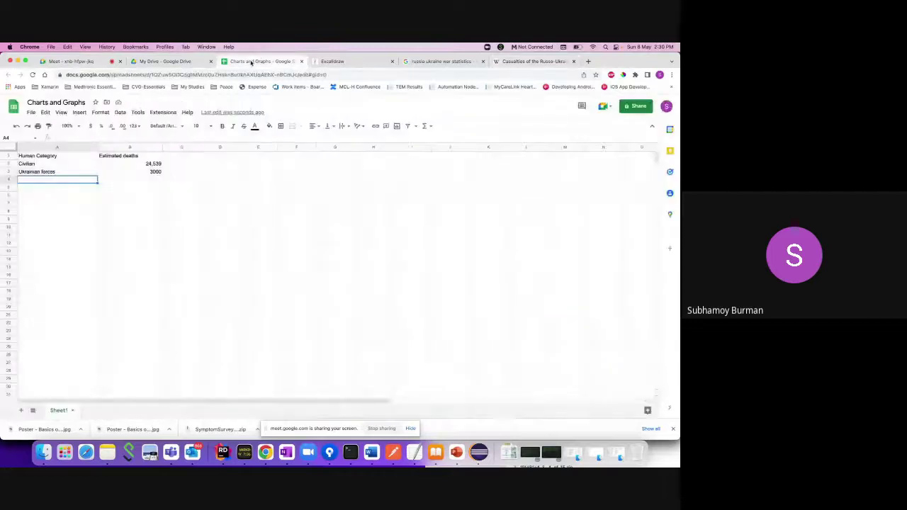
type("Russ")
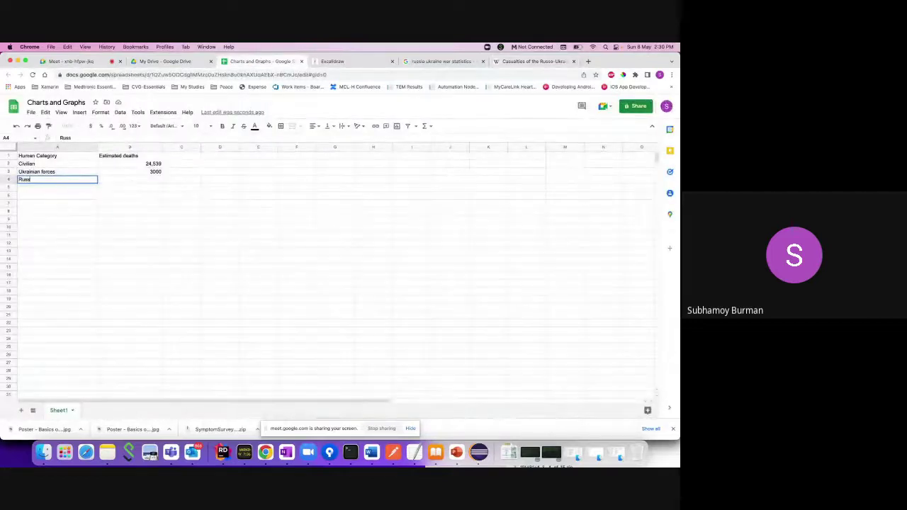
type("ian Forces")
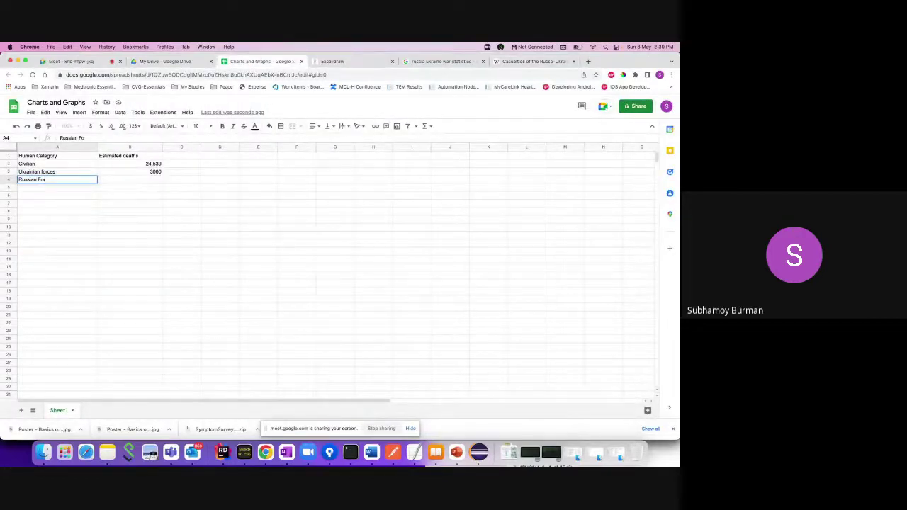
left_click(520, 62)
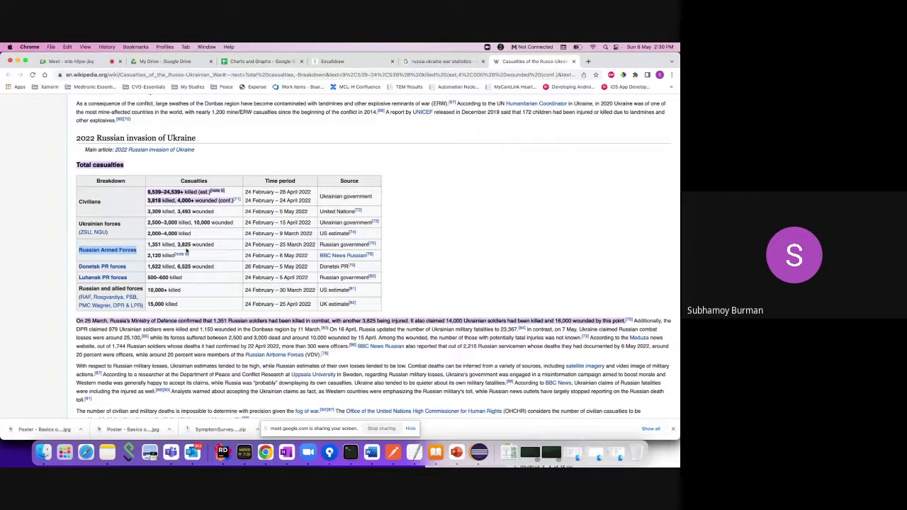
left_click(244, 61)
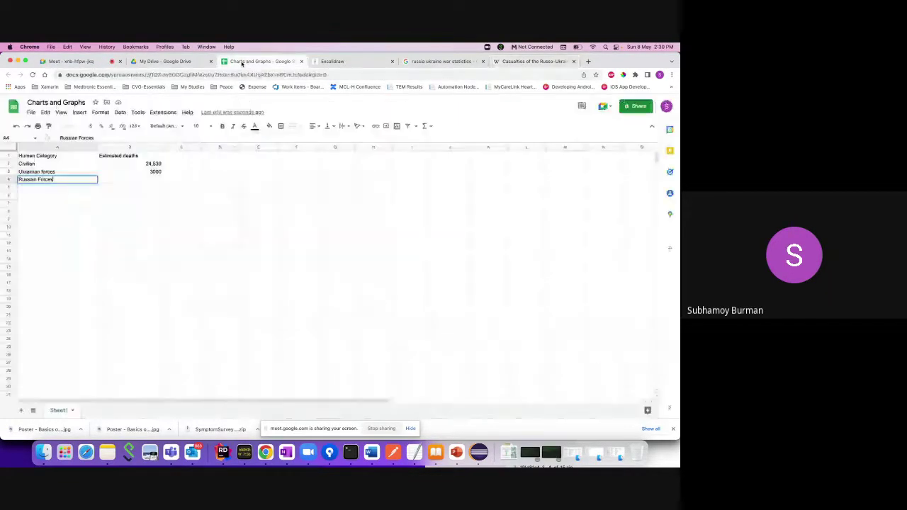
left_click(141, 179)
type("2120")
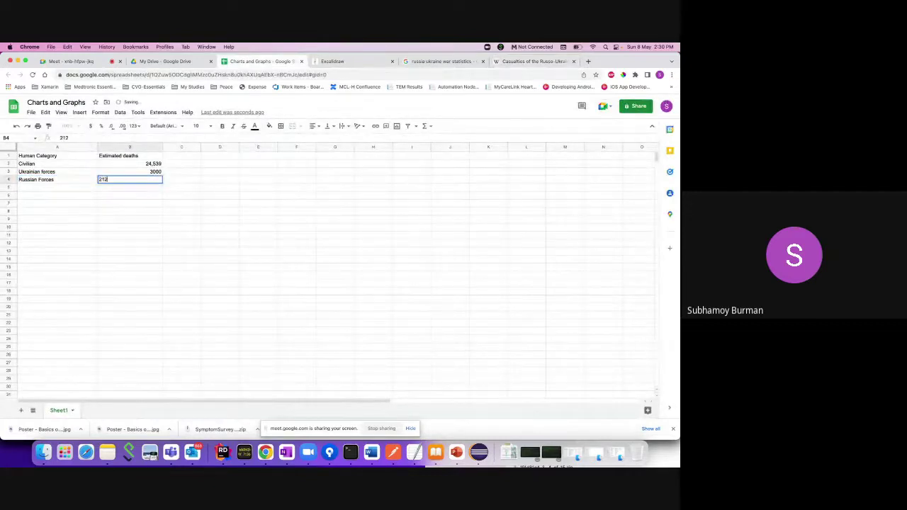
left_click(81, 188)
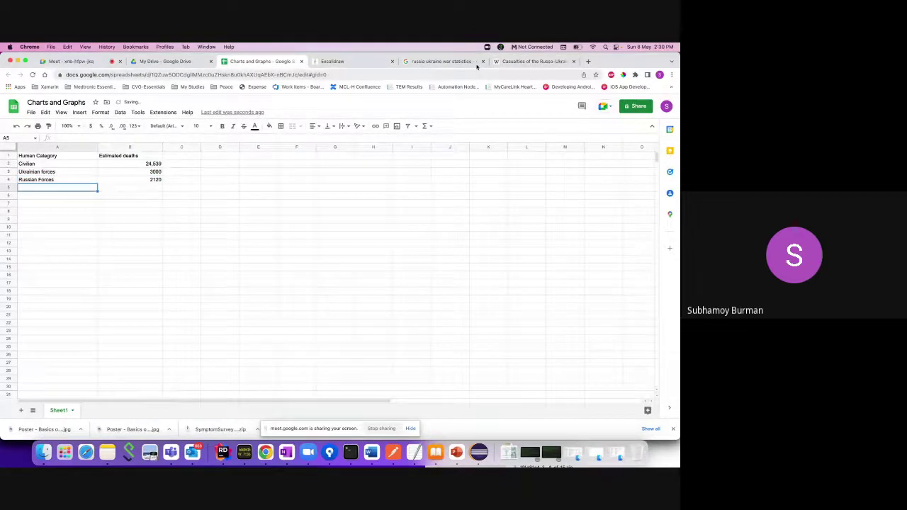
left_click(522, 62)
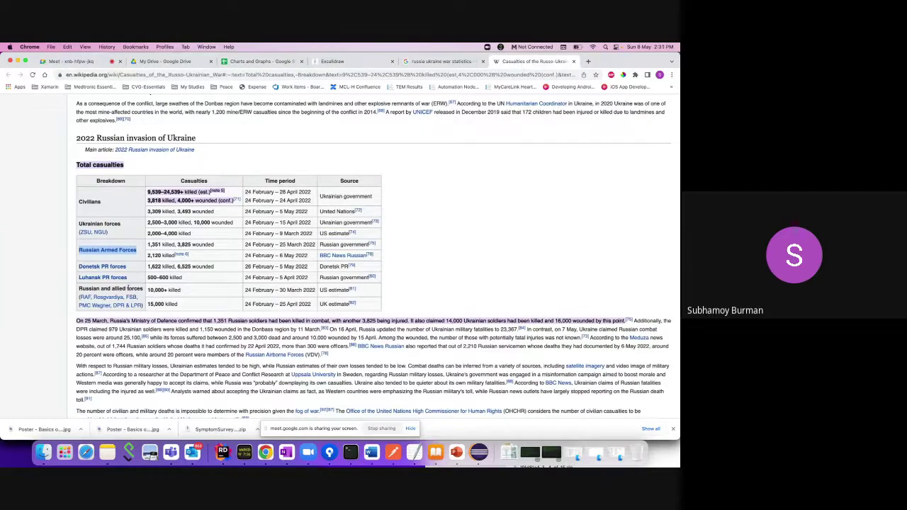
triple_click(107, 289)
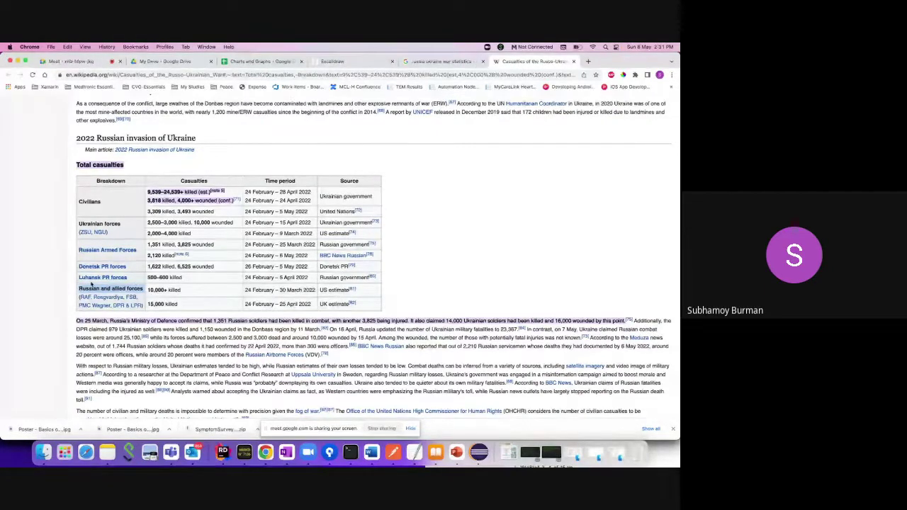
mouse_move(116, 281)
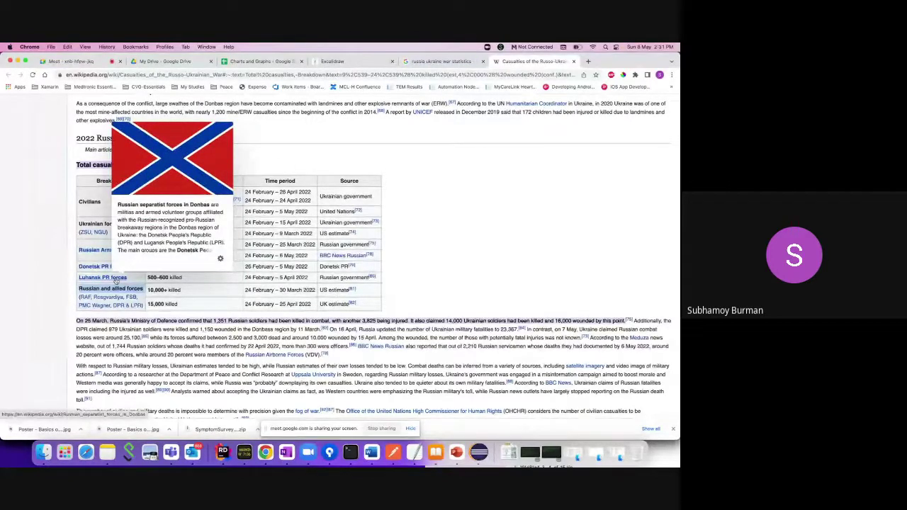
left_click(281, 65)
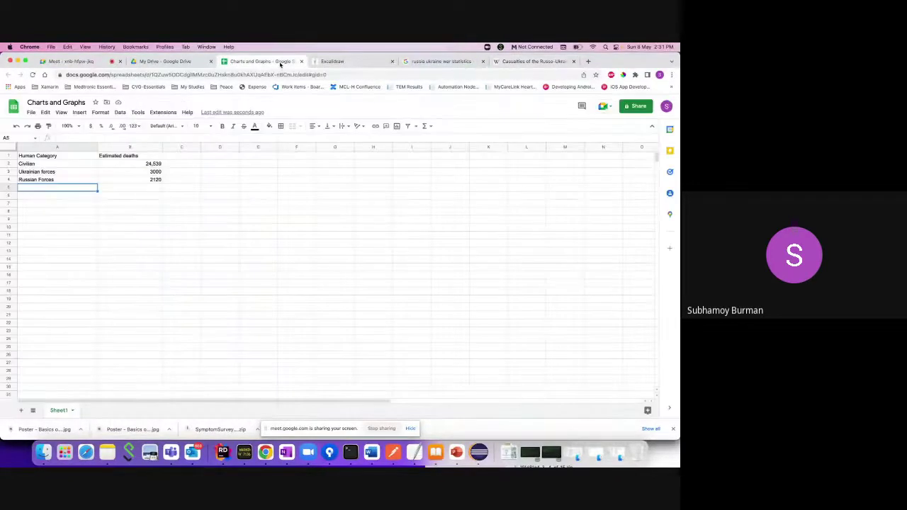
Select A1:B4, from Human Category to 2120, and open the Insert menu.
left_click(71, 196)
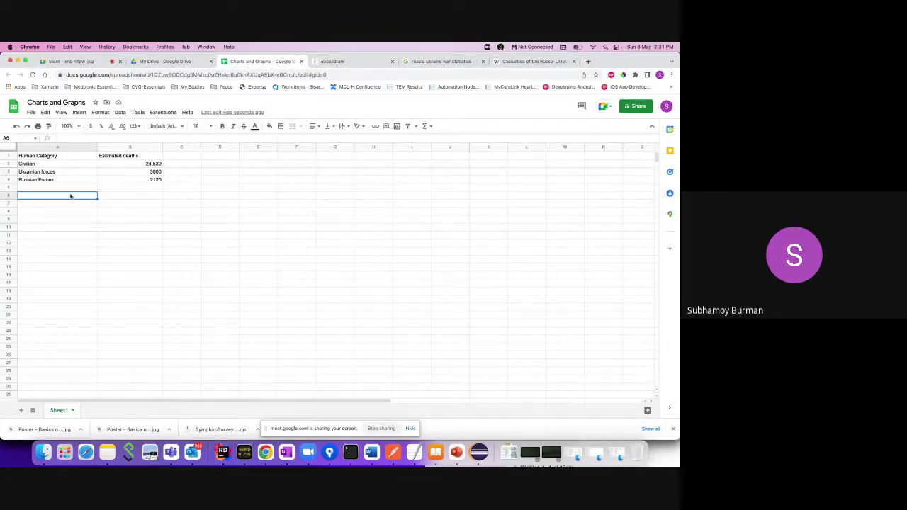
left_click(61, 157)
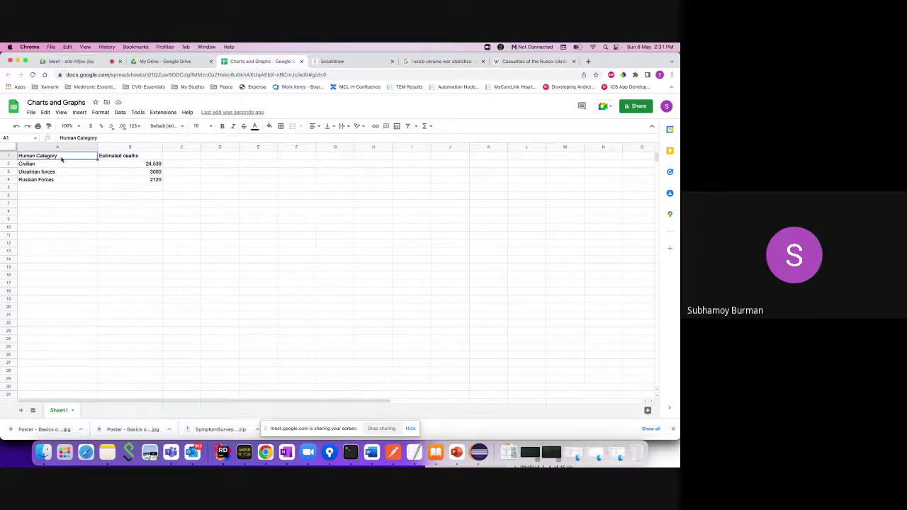
left_click(128, 181, "shift")
left_click(70, 157)
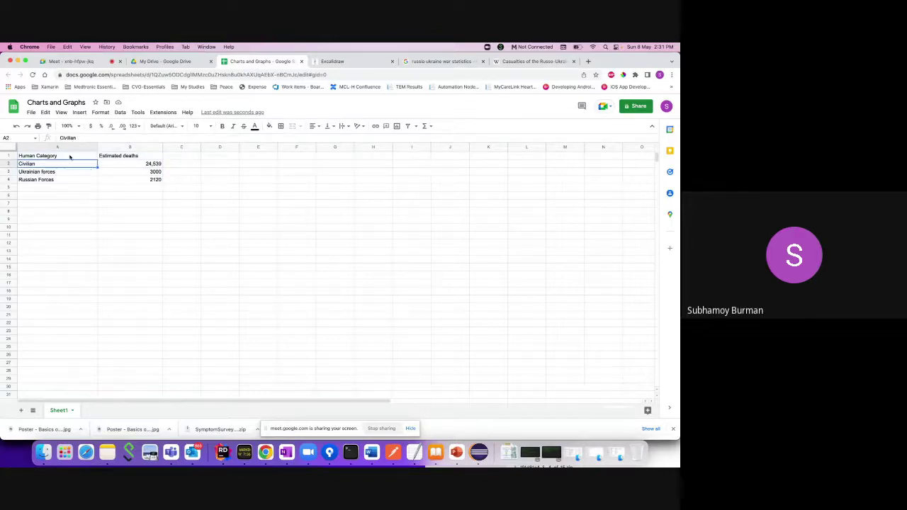
left_click(130, 180, "shift")
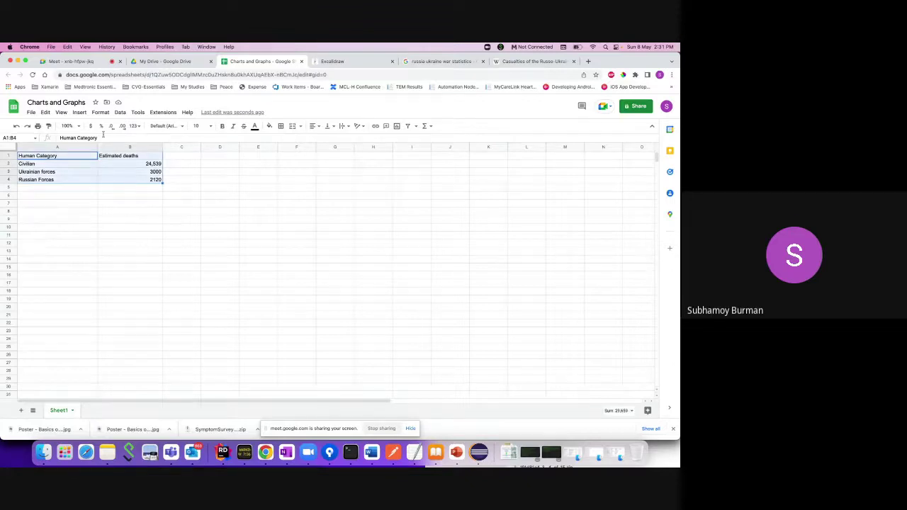
left_click(78, 113)
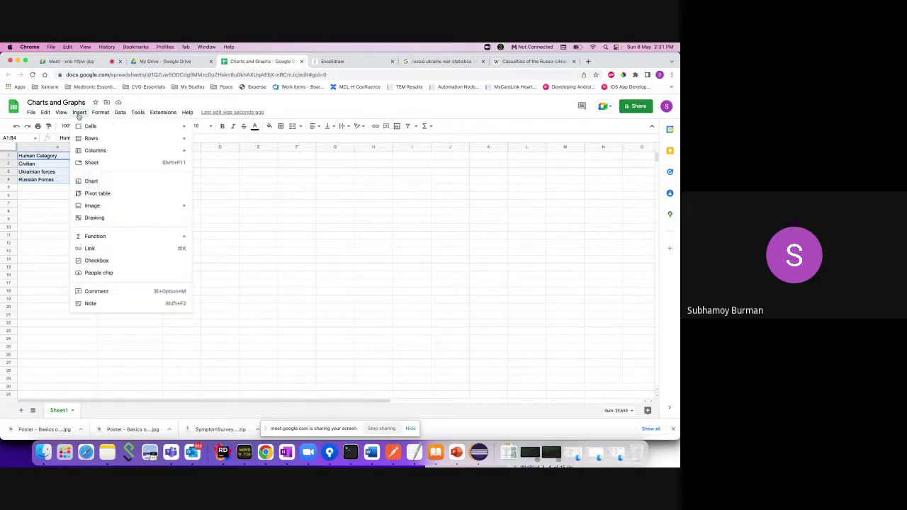
Insert the Estimated deaths pie chart, move it beside the table, then reselect A1:B4.
left_click(102, 183)
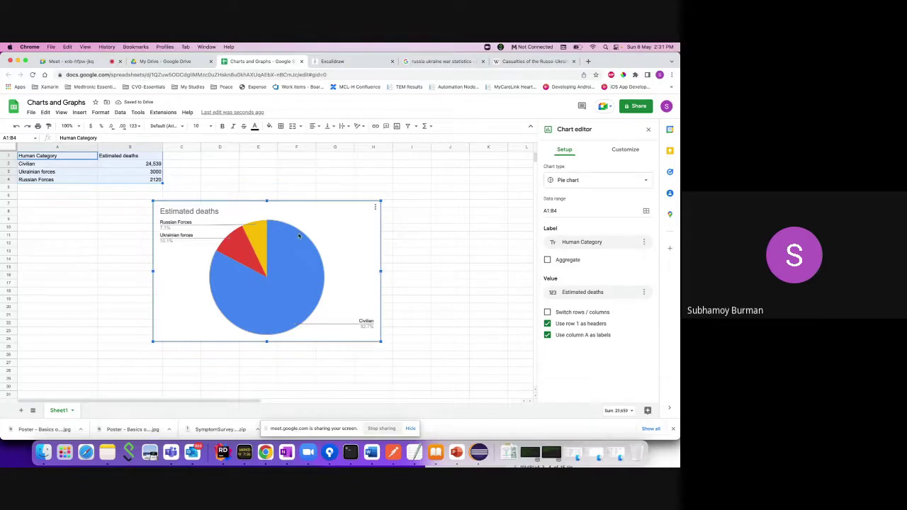
double_click(280, 276)
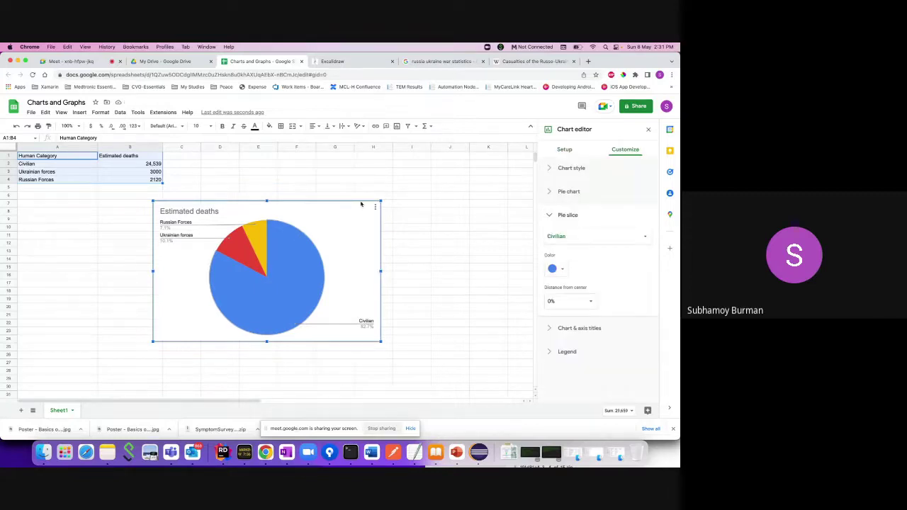
left_click(413, 227)
left_click(343, 214)
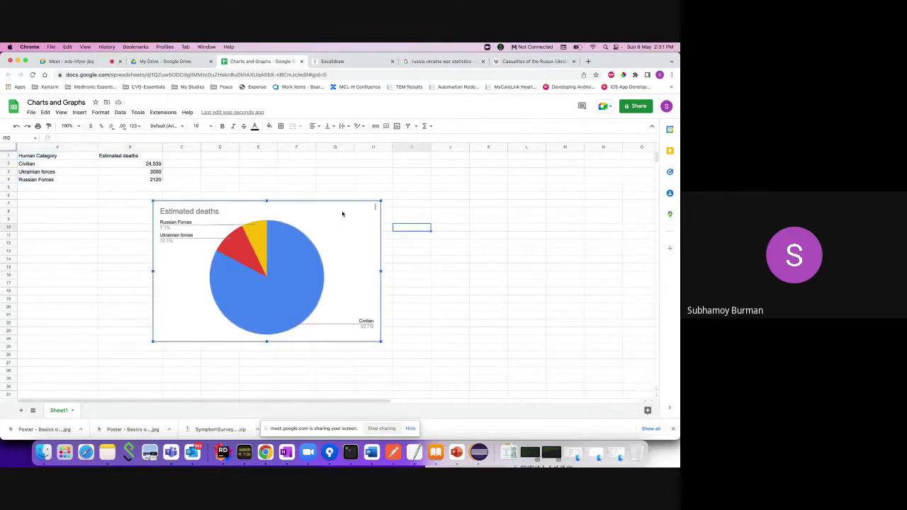
left_click_drag(340, 206, 381, 173)
left_click(34, 158)
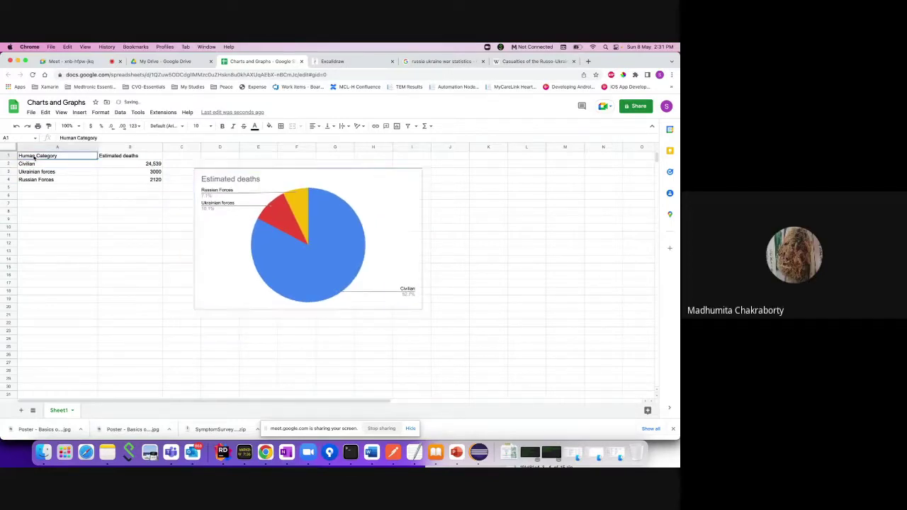
left_click(131, 179, "shift")
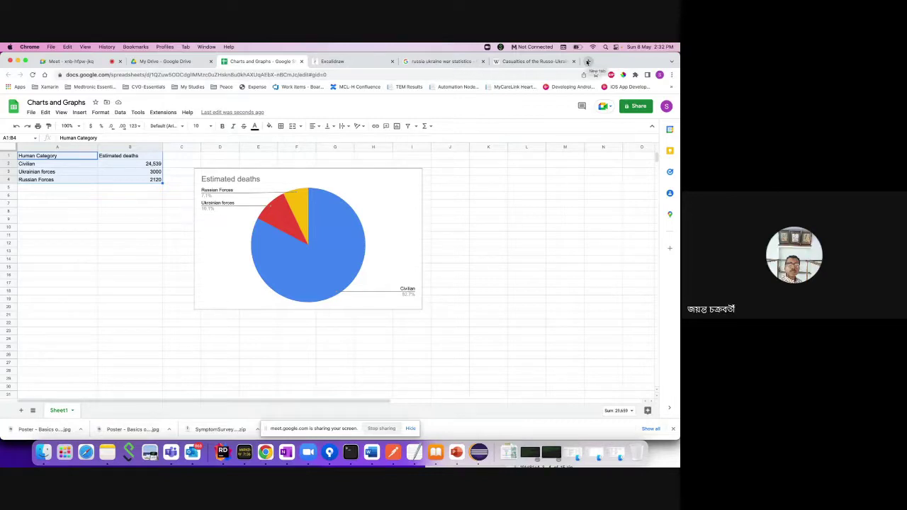
key("super+a")
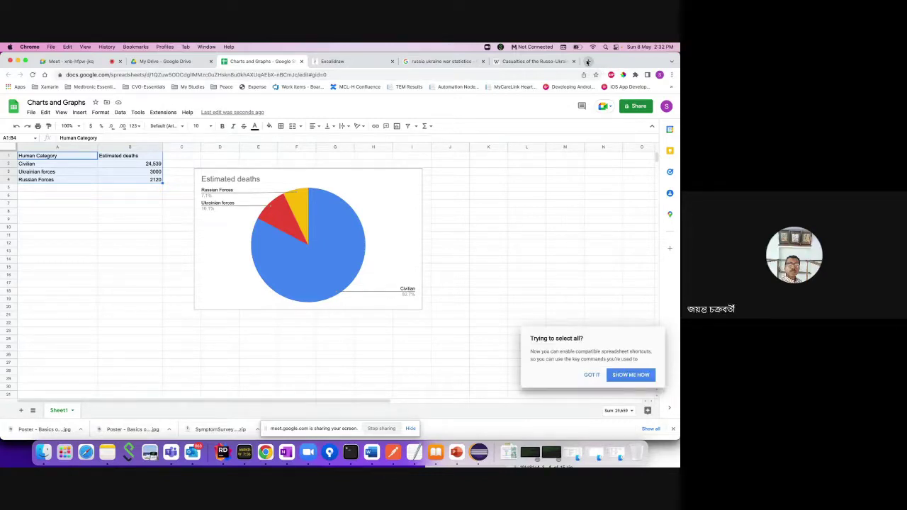
left_click(591, 375)
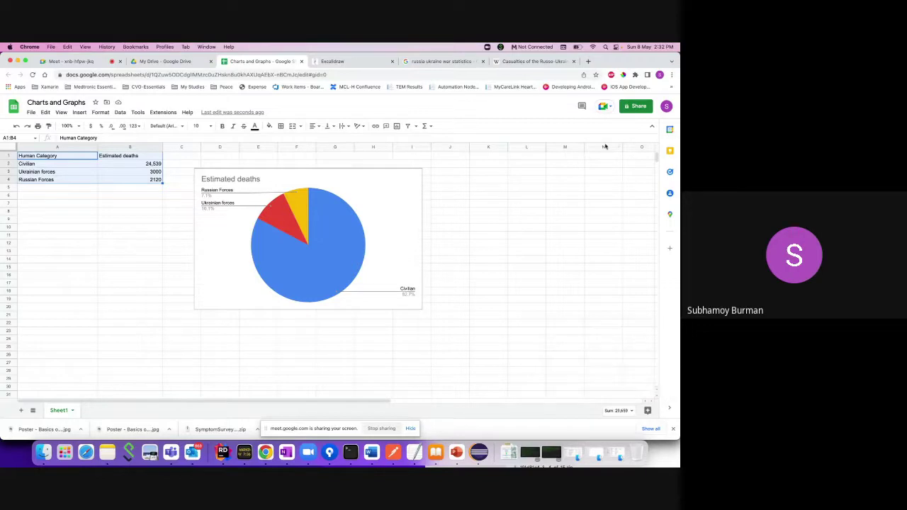
left_click(587, 61)
type("ma")
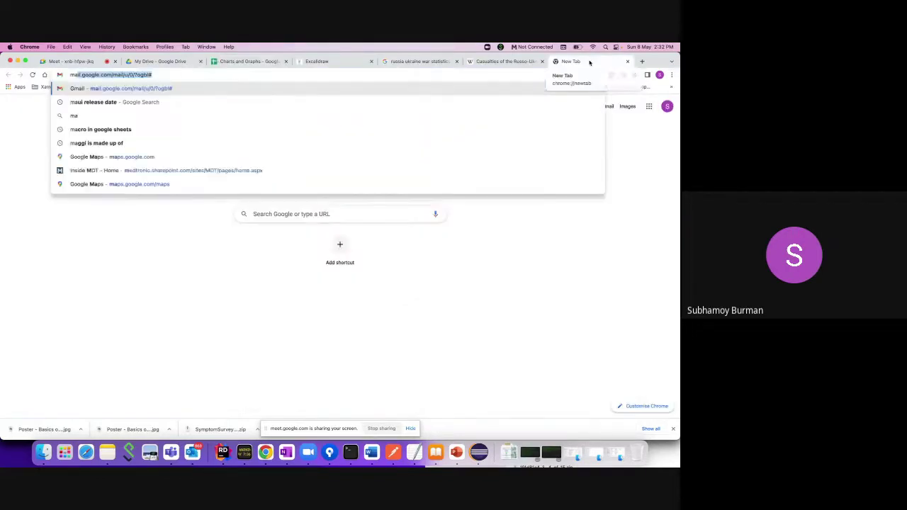
type("c zoom shortcut")
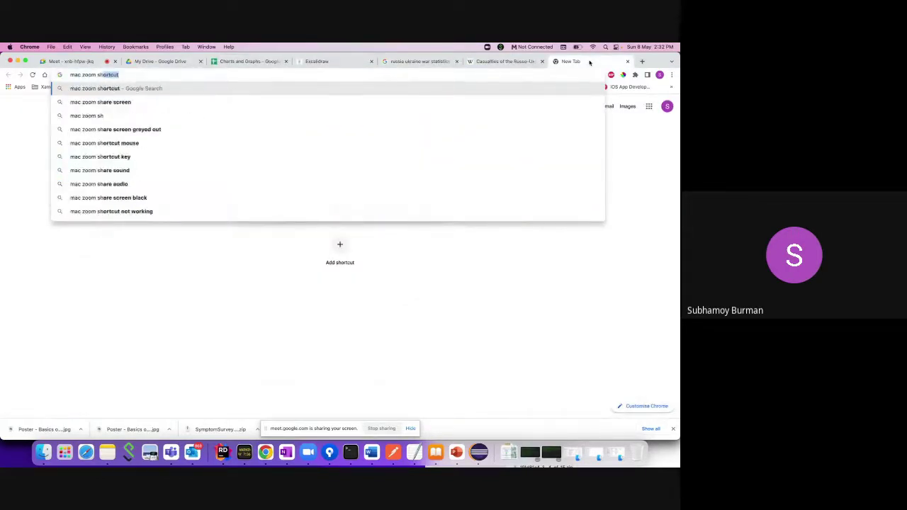
key("Return")
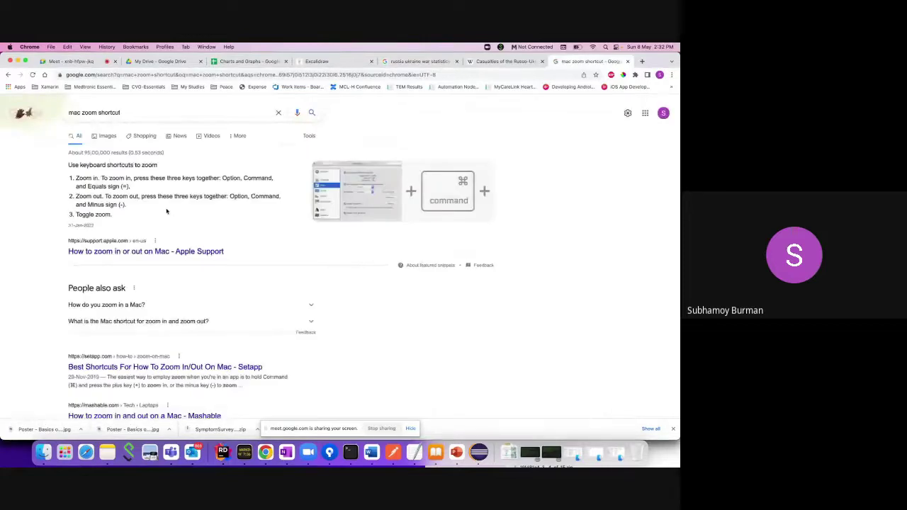
left_click(627, 61)
left_click(98, 63)
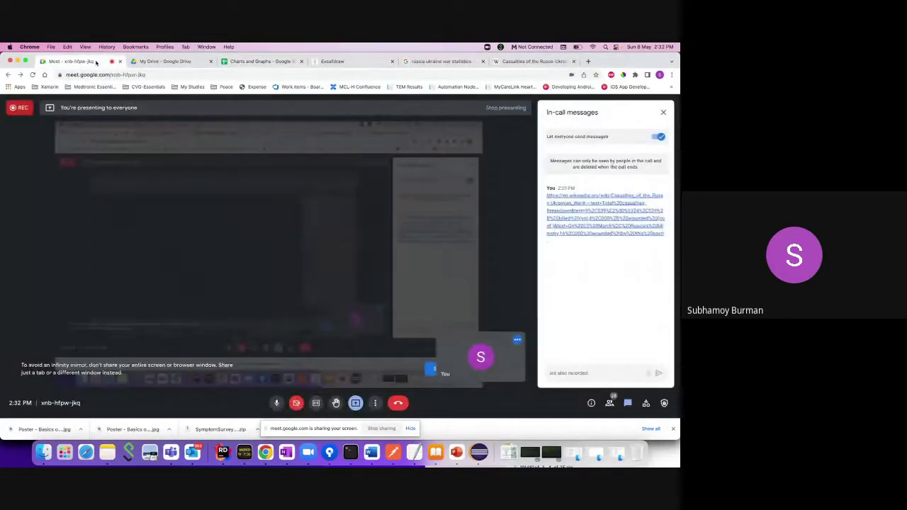
left_click(262, 62)
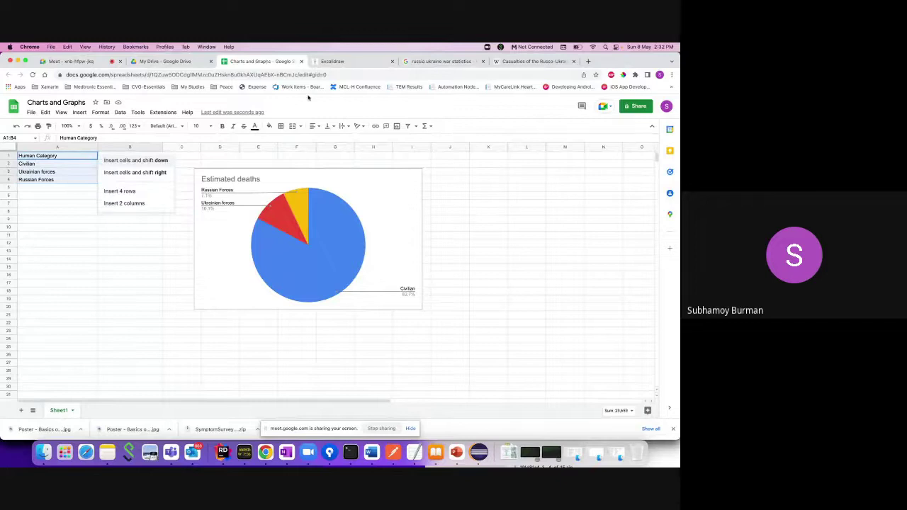
left_click(180, 159)
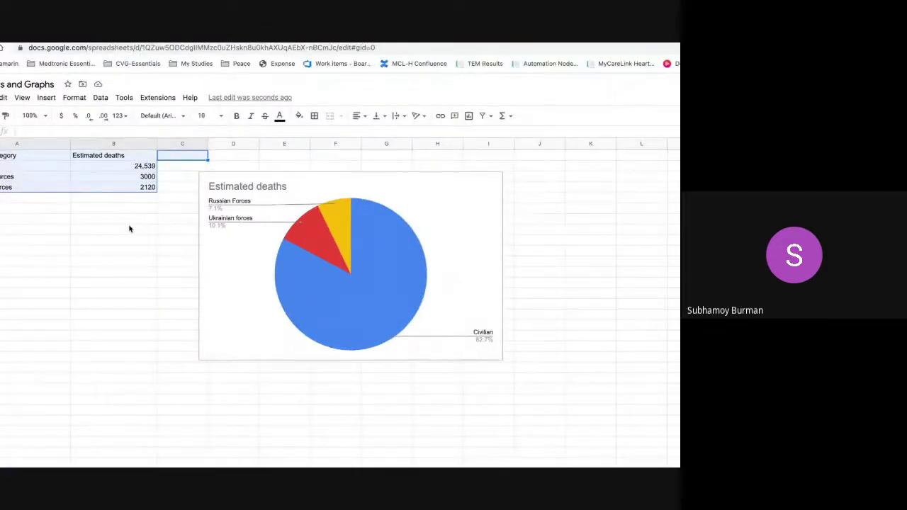
left_click_drag(131, 230, 197, 251)
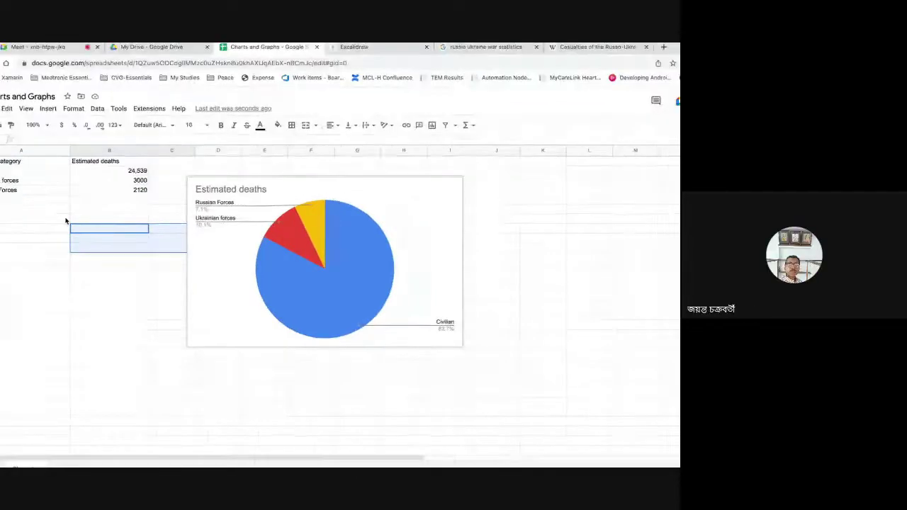
left_click(26, 163)
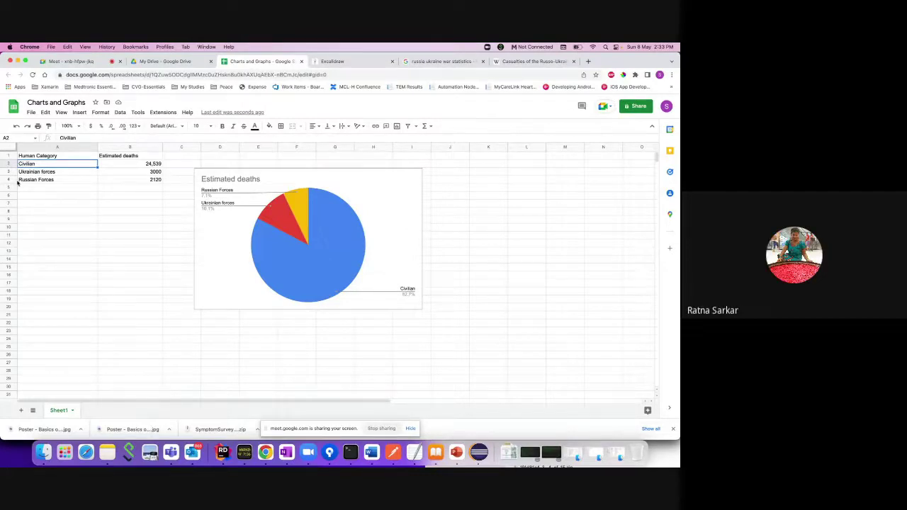
left_click(71, 61)
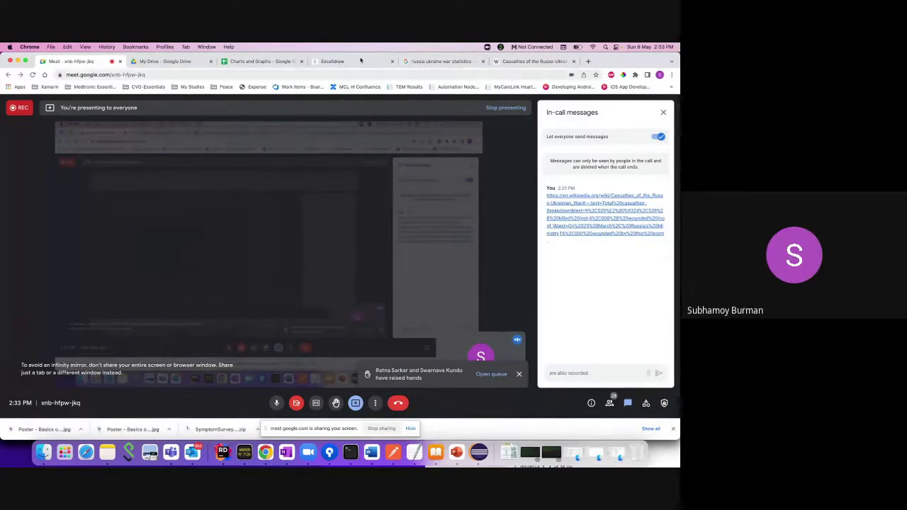
left_click(263, 61)
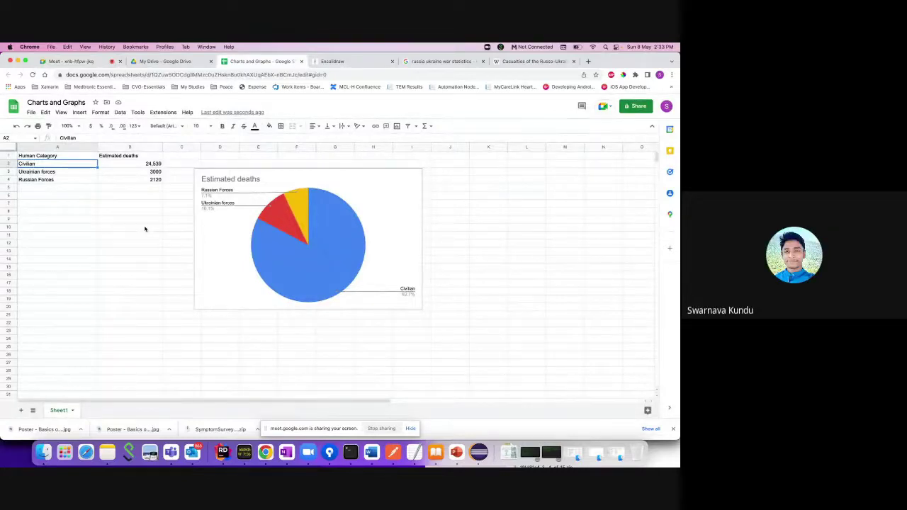
left_click(303, 178)
Delete the old chart and insert a fresh pie chart of A1:B4 beside the table.
key("Delete")
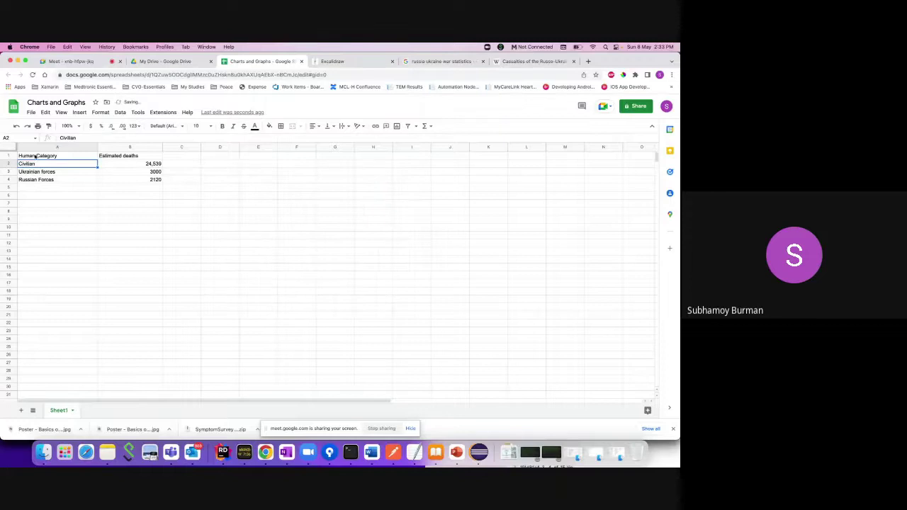
left_click(35, 156)
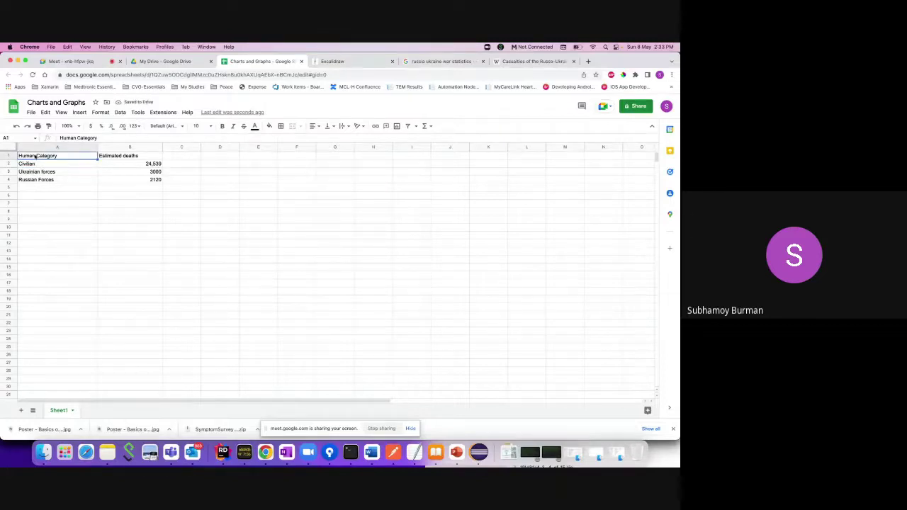
left_click(135, 179, "shift")
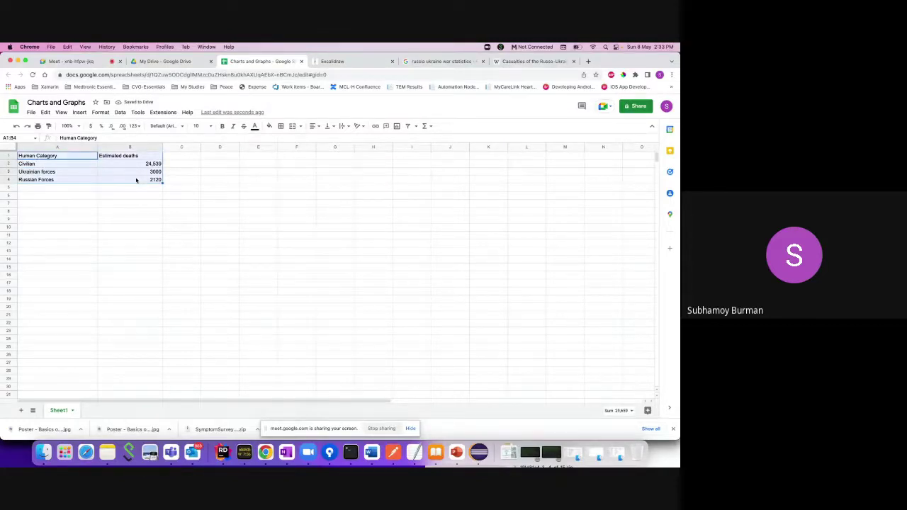
left_click(63, 157)
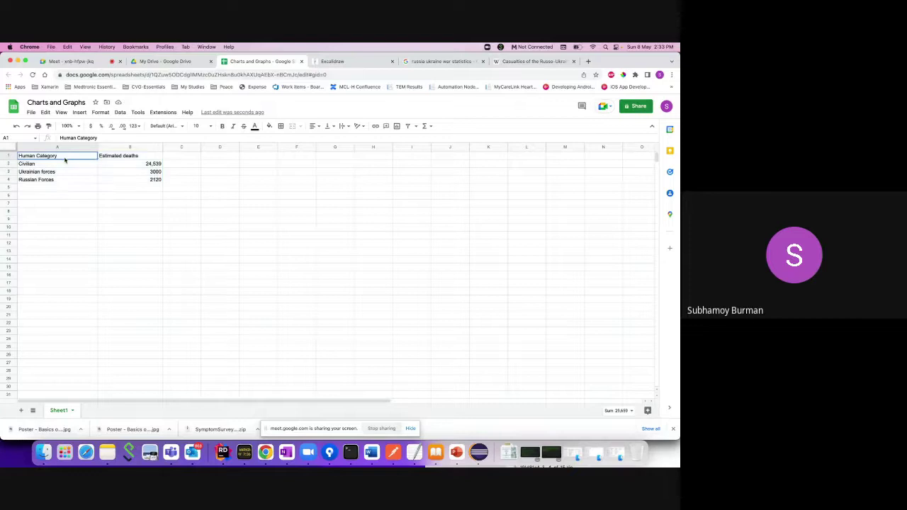
left_click(132, 181, "shift")
left_click(79, 112)
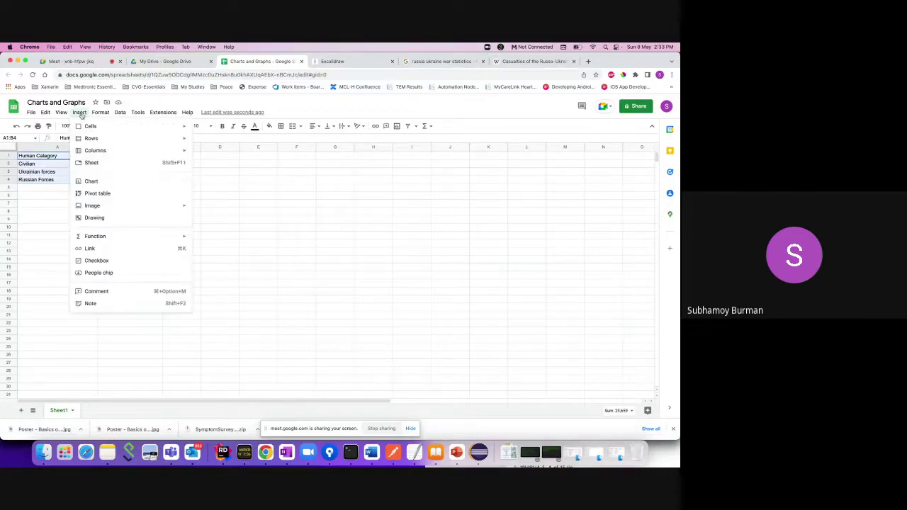
left_click(91, 182)
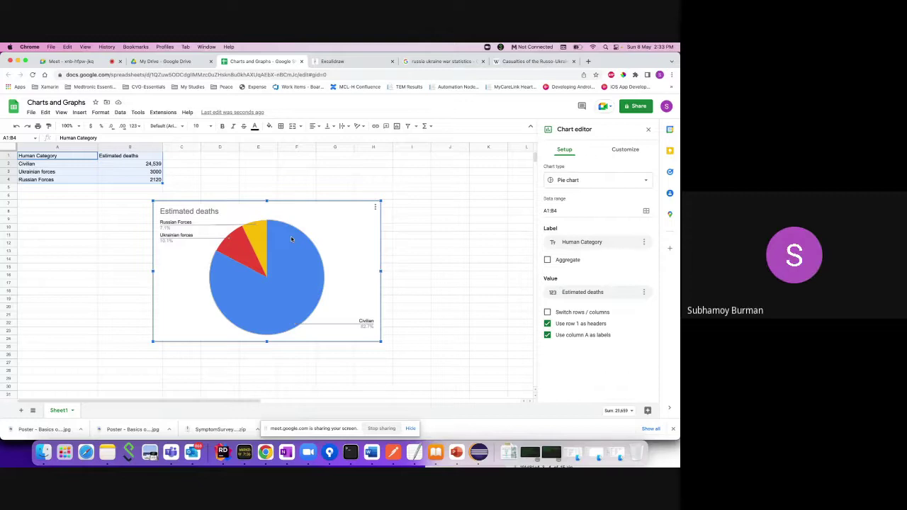
left_click_drag(318, 221, 354, 200)
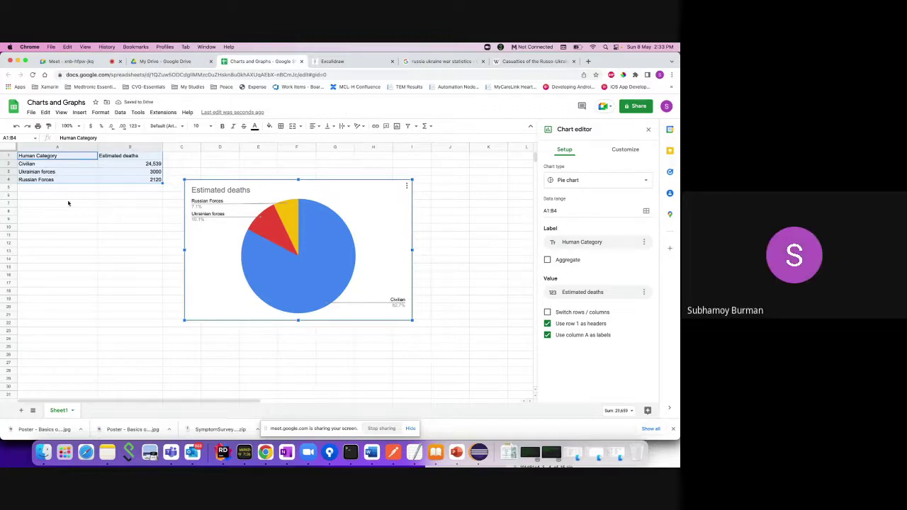
left_click(57, 156)
Zoom the page in and back out, and close the Meet in-call chat panel.
key("super+equal")
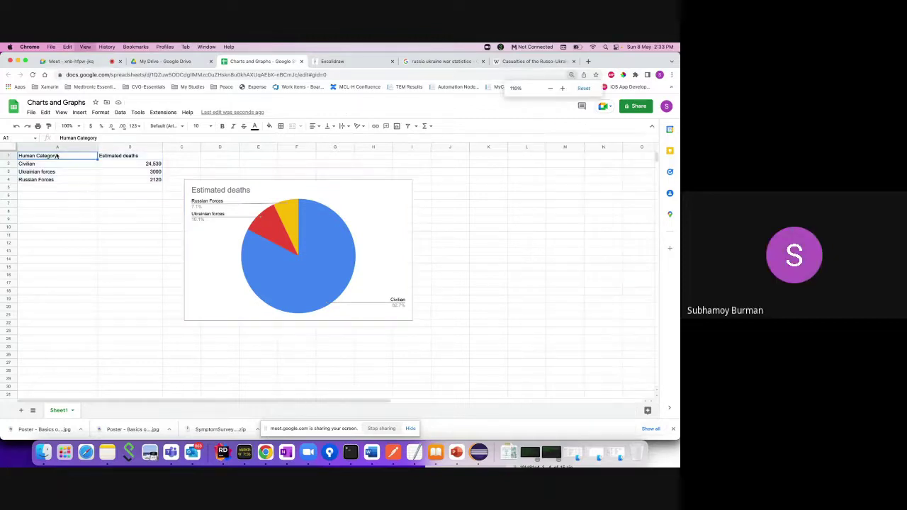
key("super+equal")
key("super+equal")
key("super+equal")
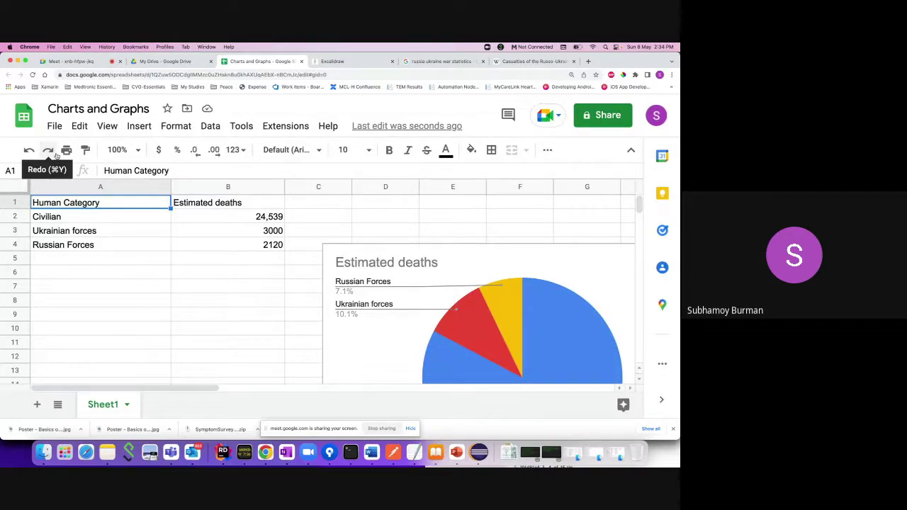
key("super+minus")
key("super+minus")
key("super+minus")
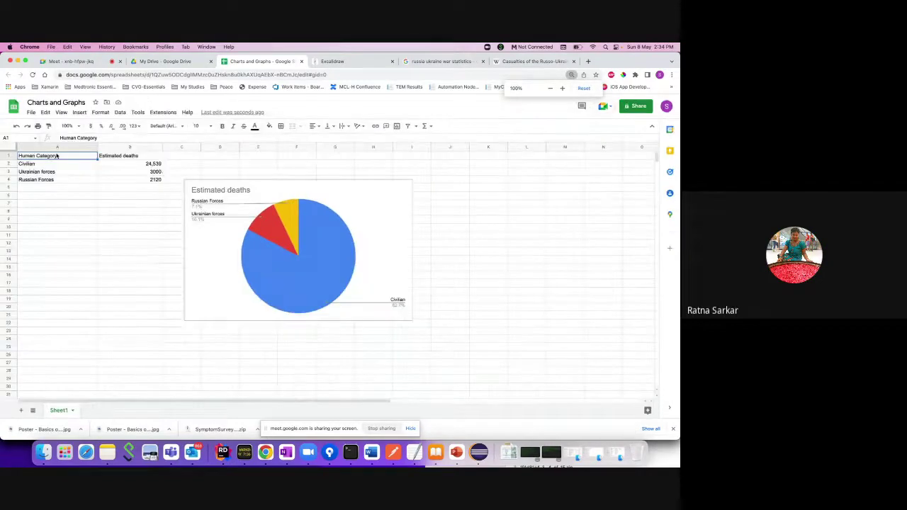
left_click(100, 61)
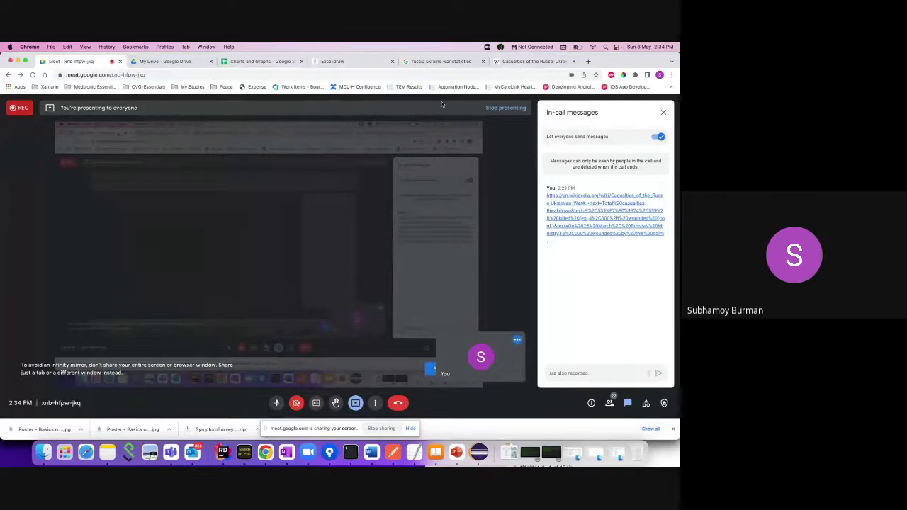
left_click(663, 112)
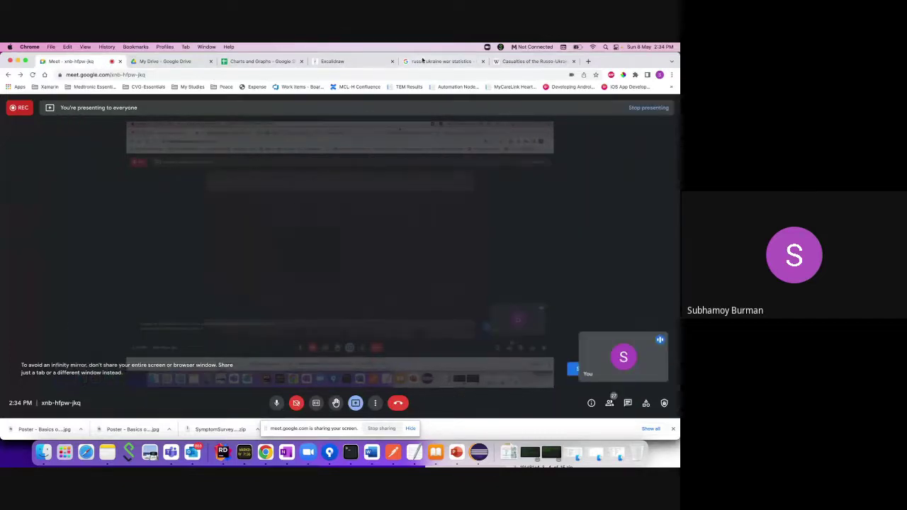
left_click(261, 61)
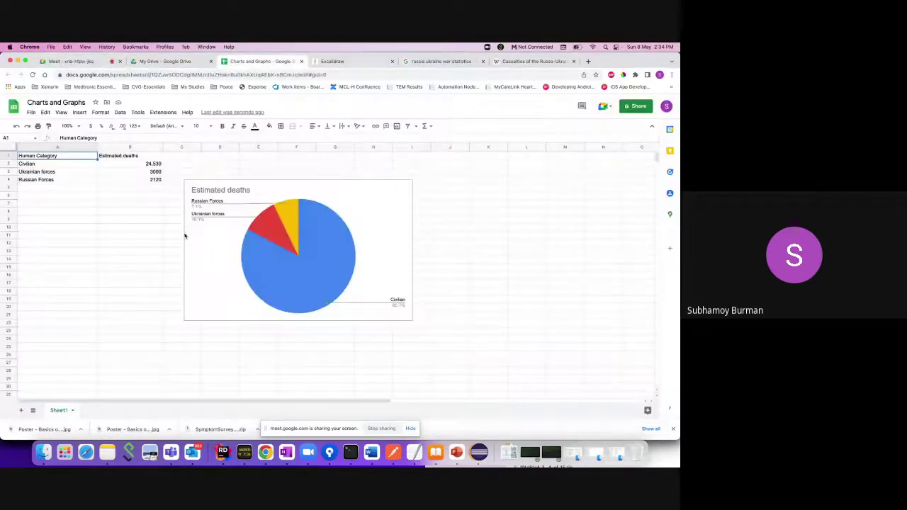
Add the note 'Google Sheet --> Automatically (Bar, Column Bar, Line Graph)' below the task paragraph.
left_click(337, 62)
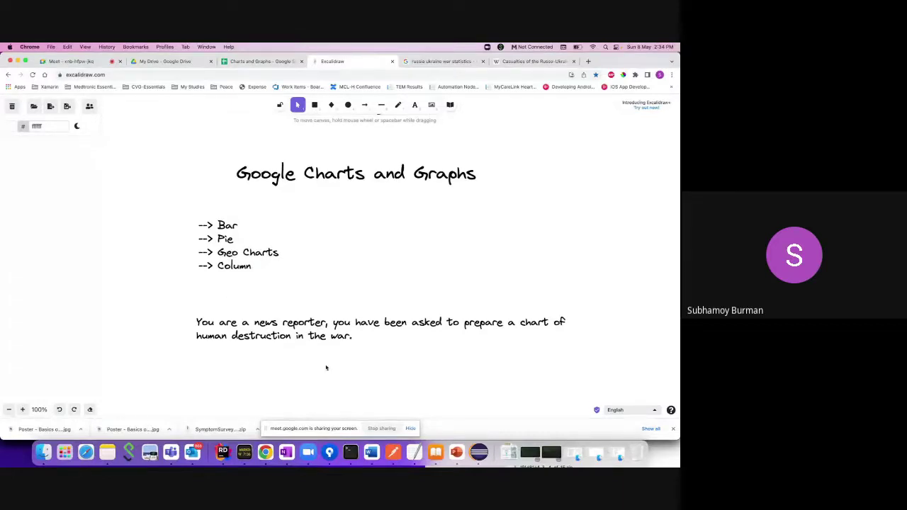
double_click(202, 369)
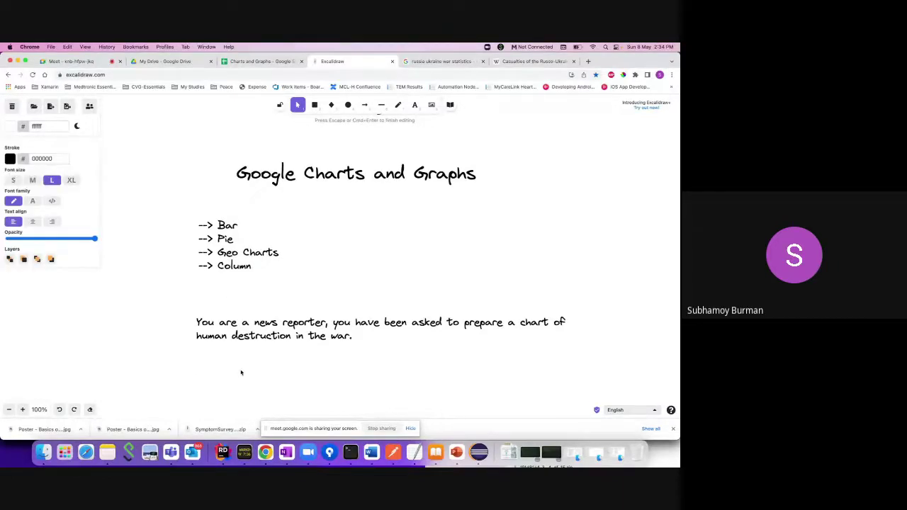
type("Google Sheet -->")
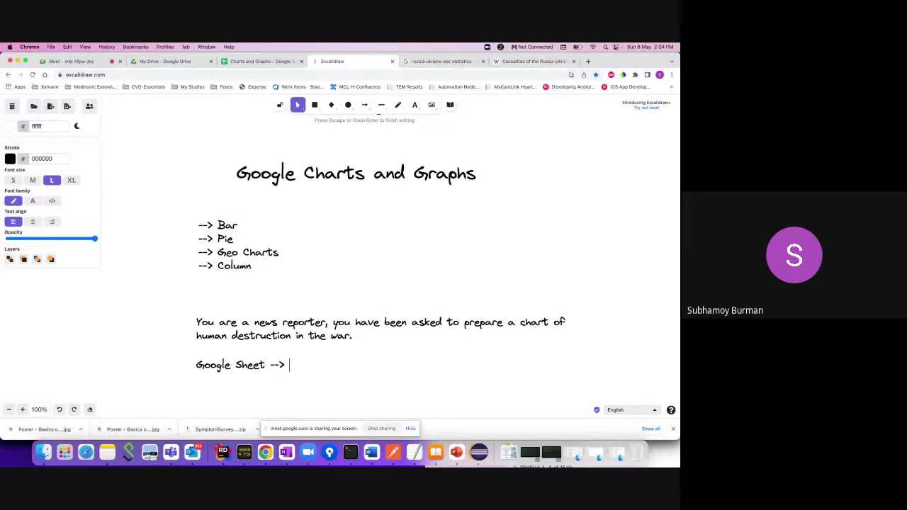
type(" Automatically (")
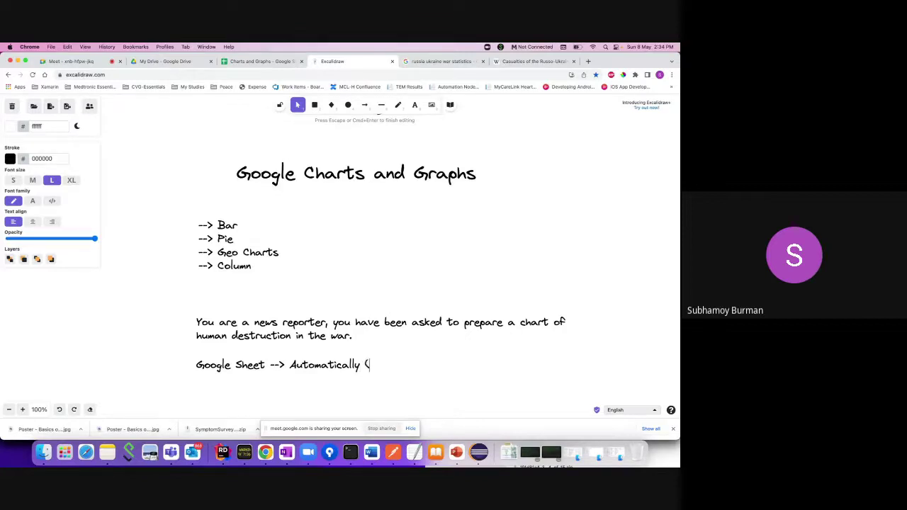
type("Bar, Column,")
key("BackSpace")
key("BackSpace")
type("Bar, Line Gra")
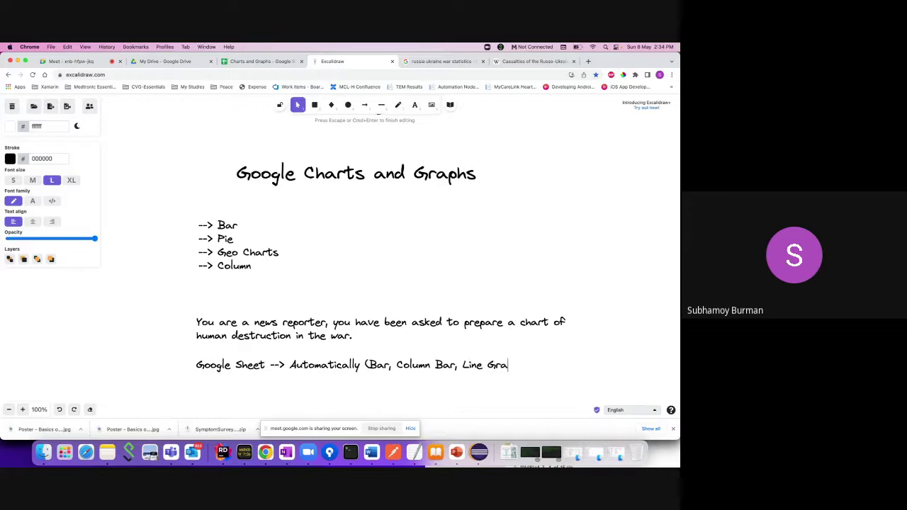
type("ph)")
Select the Estimated deaths pie chart and delete it.
left_click(256, 61)
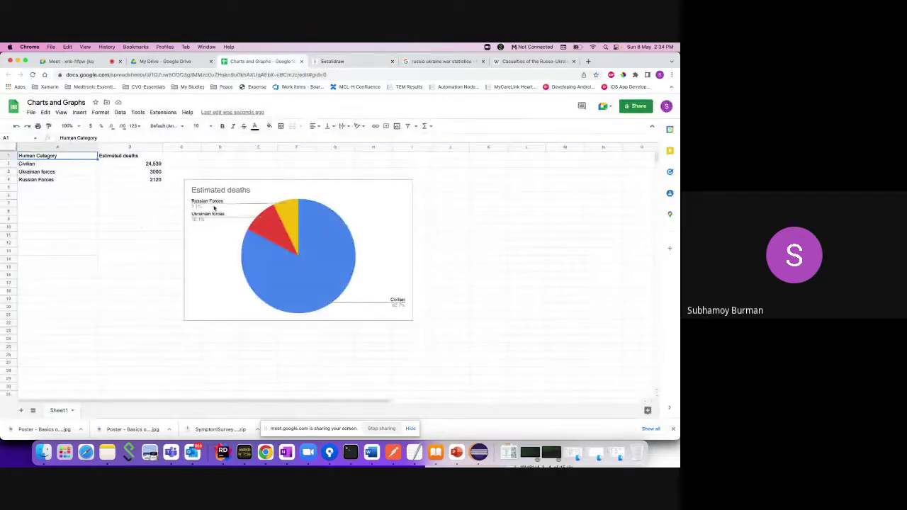
left_click(232, 185)
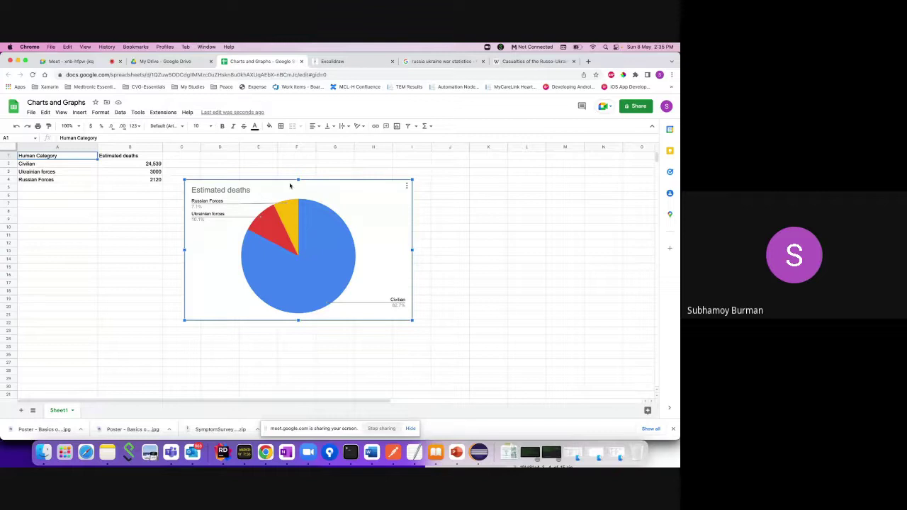
key("Delete")
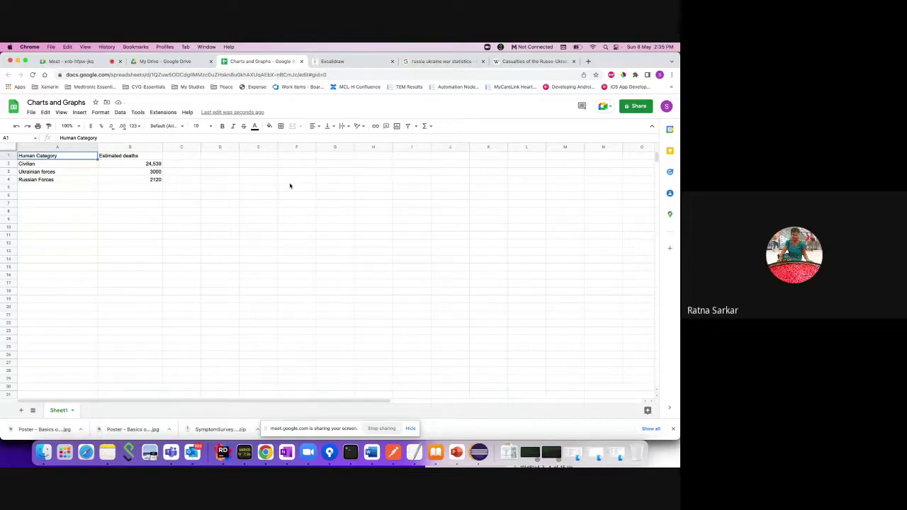
Head column C 'Wounded' and enter the civilian wounded figure 4000 in C2.
left_click(132, 156)
left_click(186, 156)
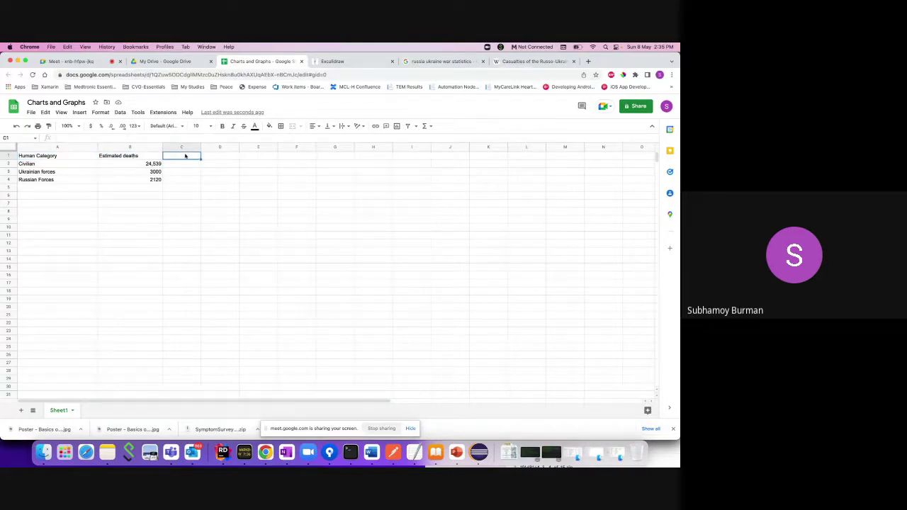
type("Wounded")
left_click(186, 167)
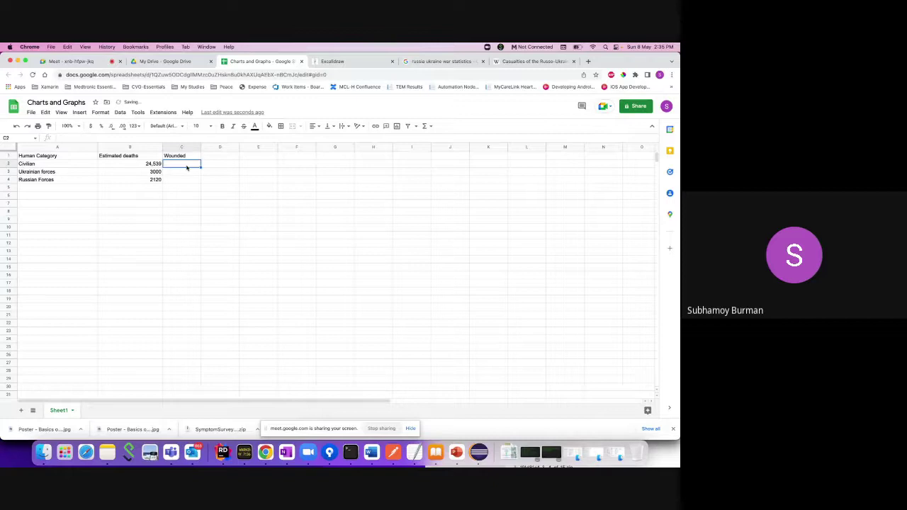
left_click(520, 62)
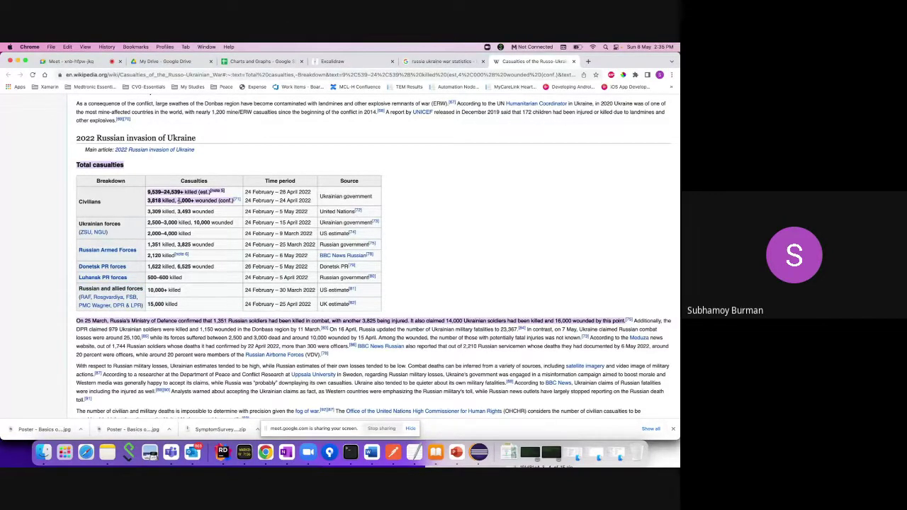
left_click_drag(177, 200, 190, 201)
left_click(260, 61)
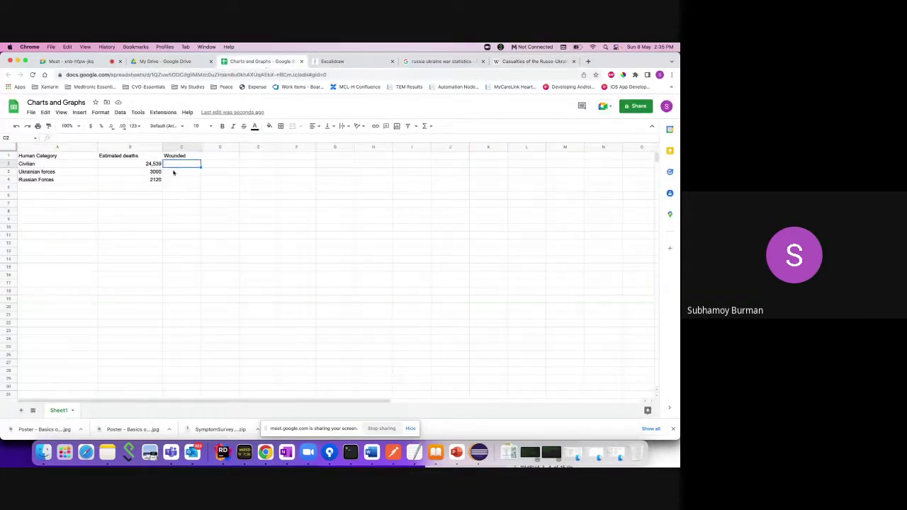
type("4000")
left_click(177, 173)
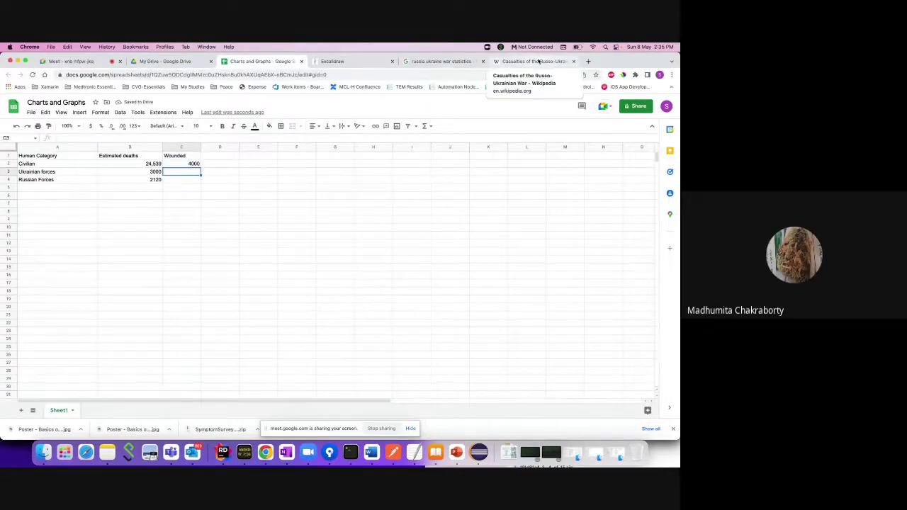
Copy the Ukrainian forces wounded figure 10,000 from Wikipedia into C3.
left_click(180, 155)
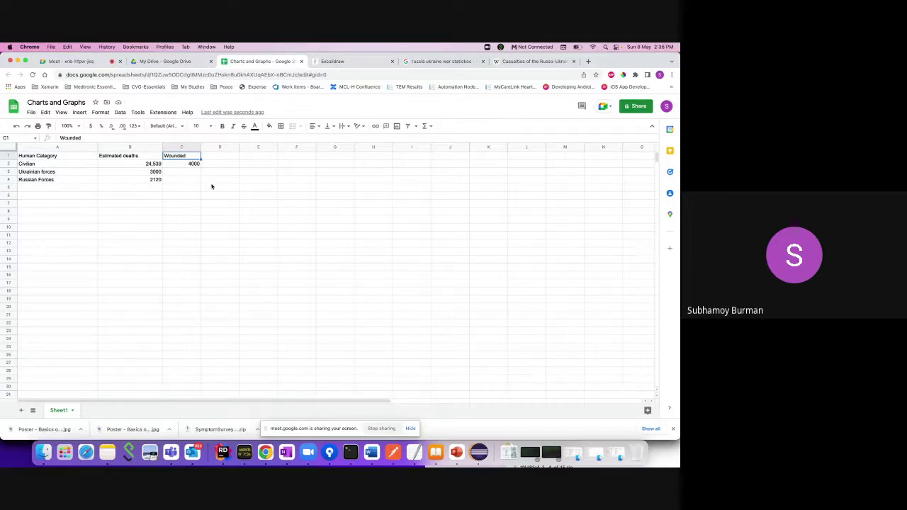
left_click(269, 198)
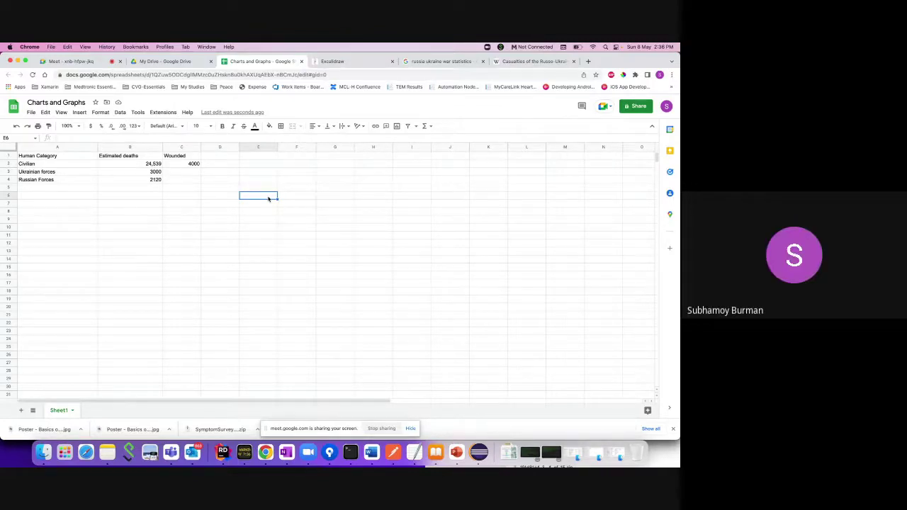
left_click(192, 172)
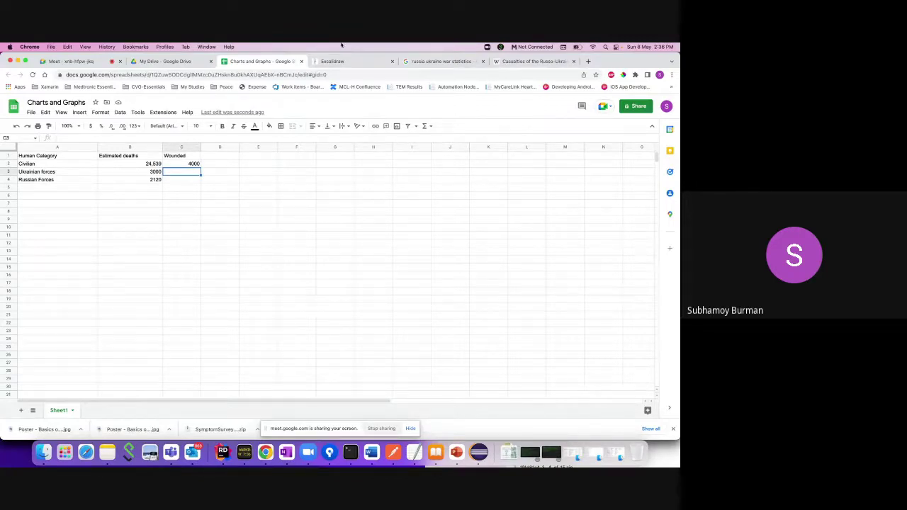
left_click(527, 62)
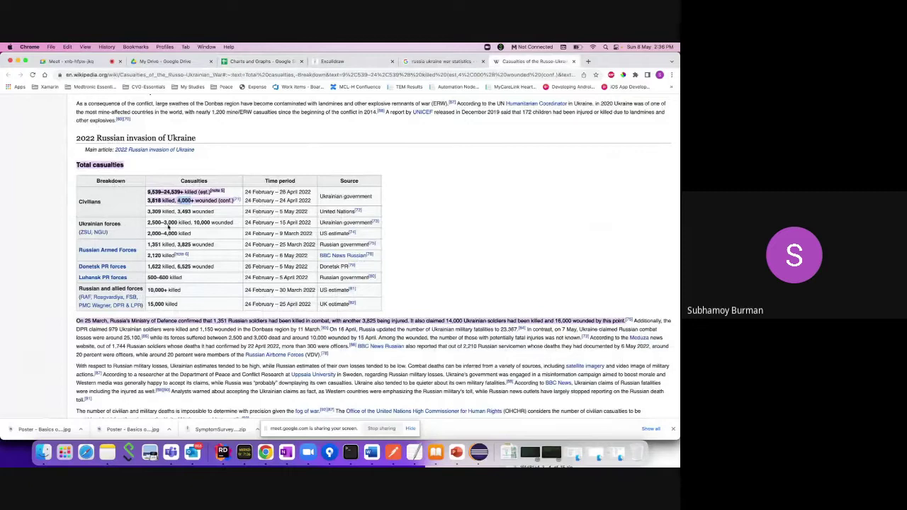
left_click_drag(194, 222, 210, 221)
key("super+c")
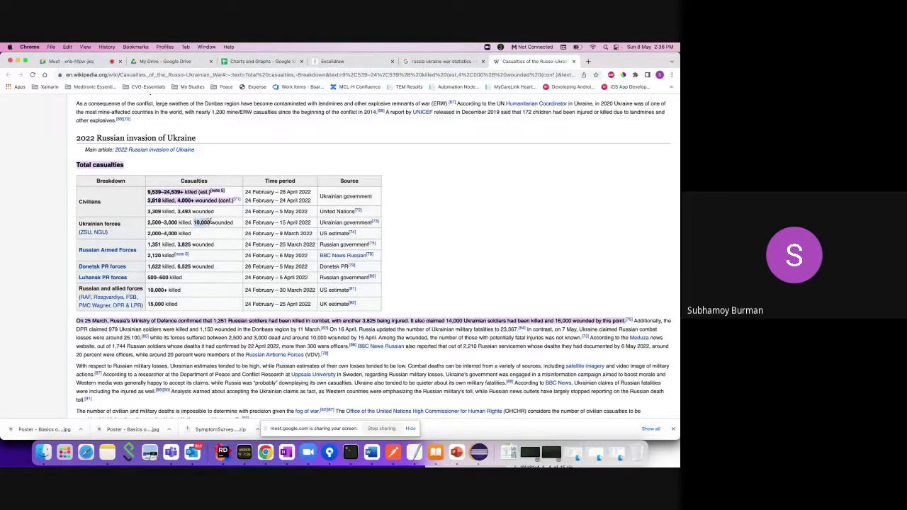
left_click(252, 62)
double_click(182, 171)
key("super+v")
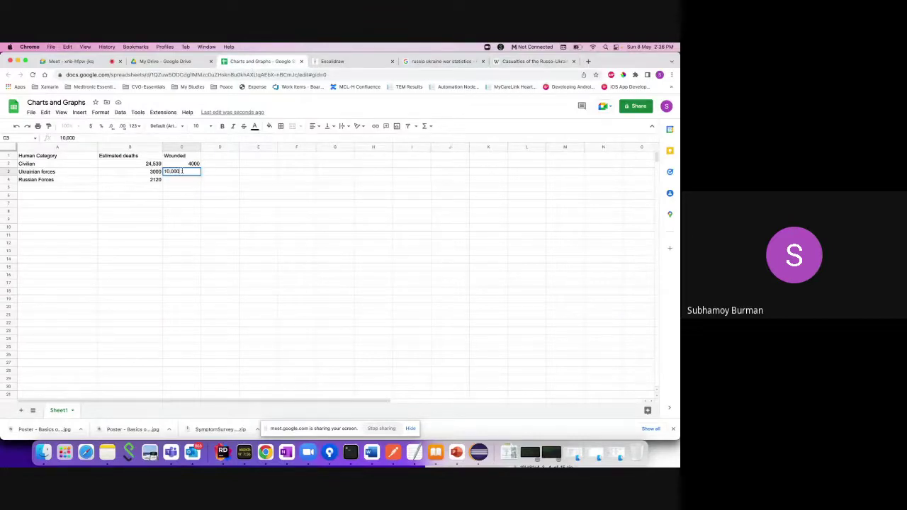
key("Return")
Copy the Russian Forces wounded figure 3,825 from Wikipedia into C4.
left_click(524, 63)
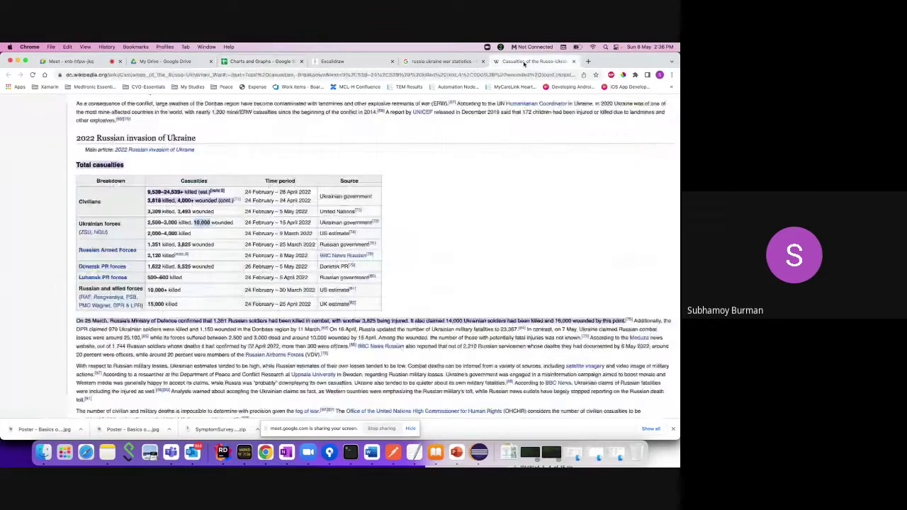
left_click(177, 245)
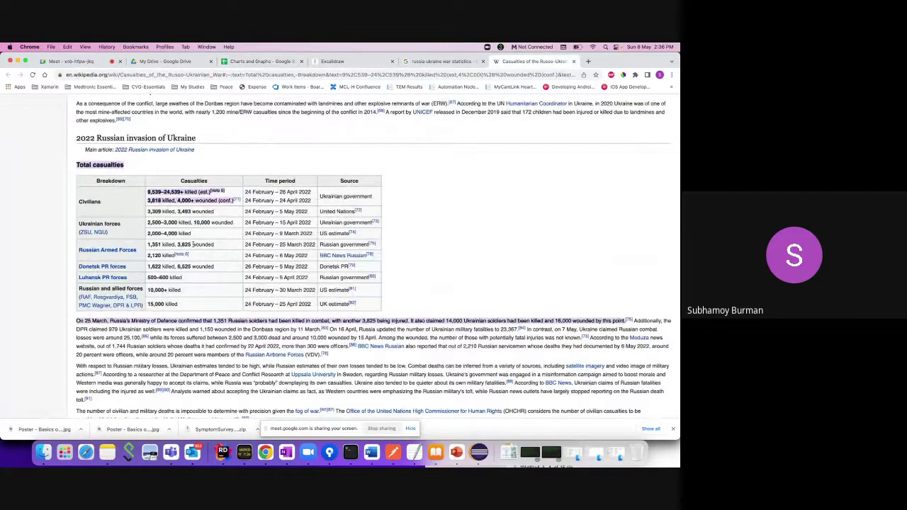
left_click_drag(193, 245, 176, 242)
key("super+c")
left_click(236, 63)
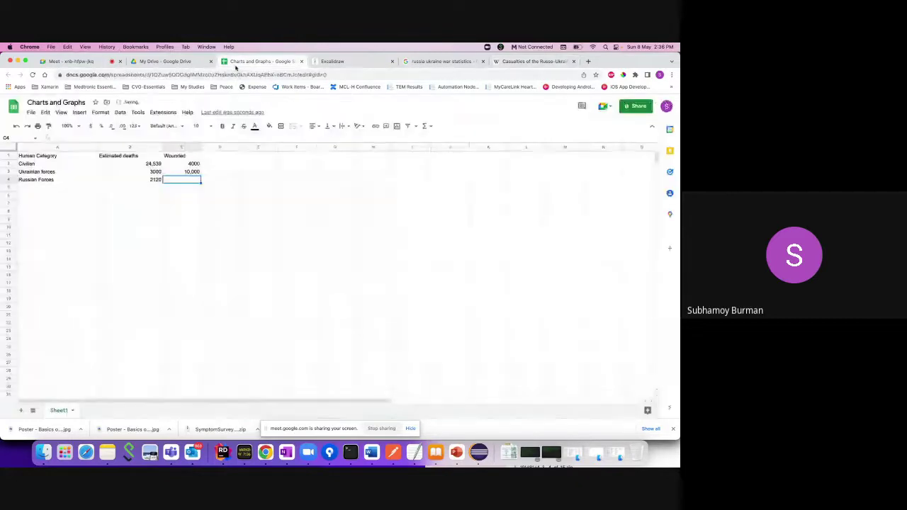
double_click(183, 179)
key("super+v")
key("Return")
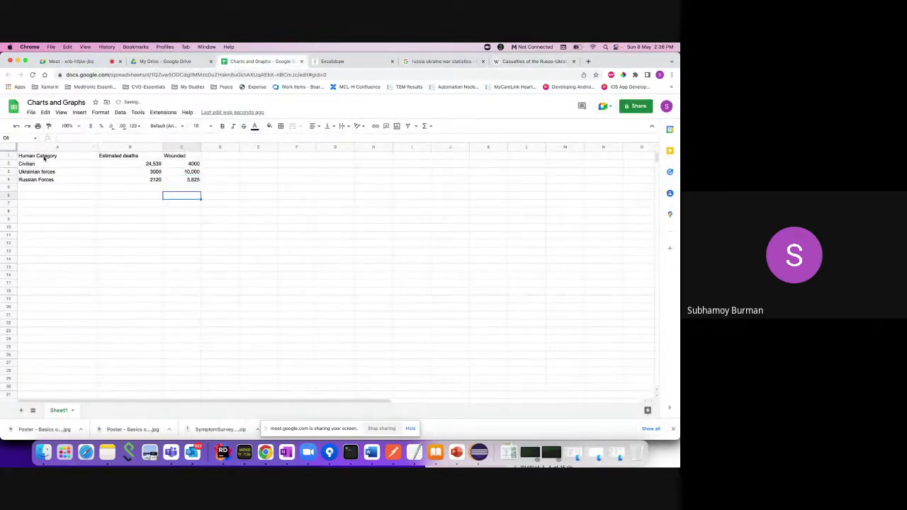
left_click(44, 157)
Insert a column chart of A1:C4, titled 'Estimated deaths and Wounded'.
left_click_drag(44, 157, 175, 181)
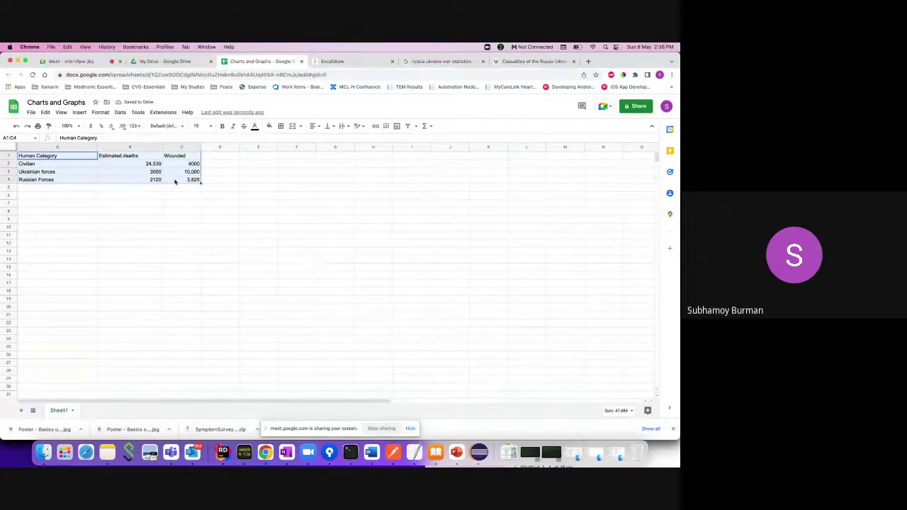
left_click(75, 113)
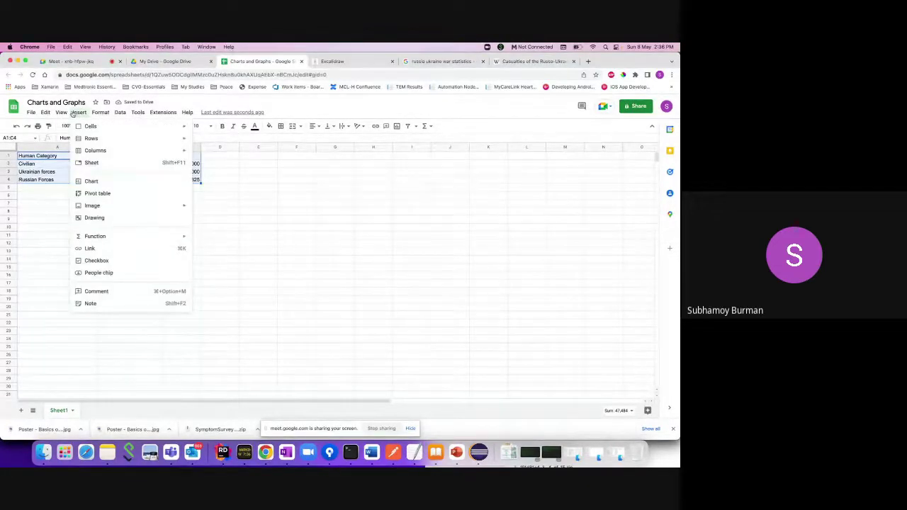
left_click(101, 182)
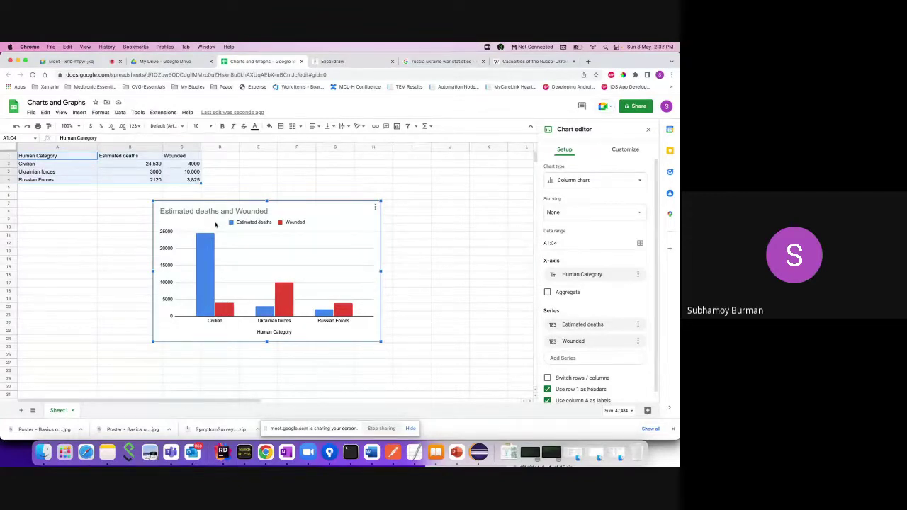
In the Google Sheet note, move the '(Bar, ...' chart-type list onto a new line.
left_click(332, 61)
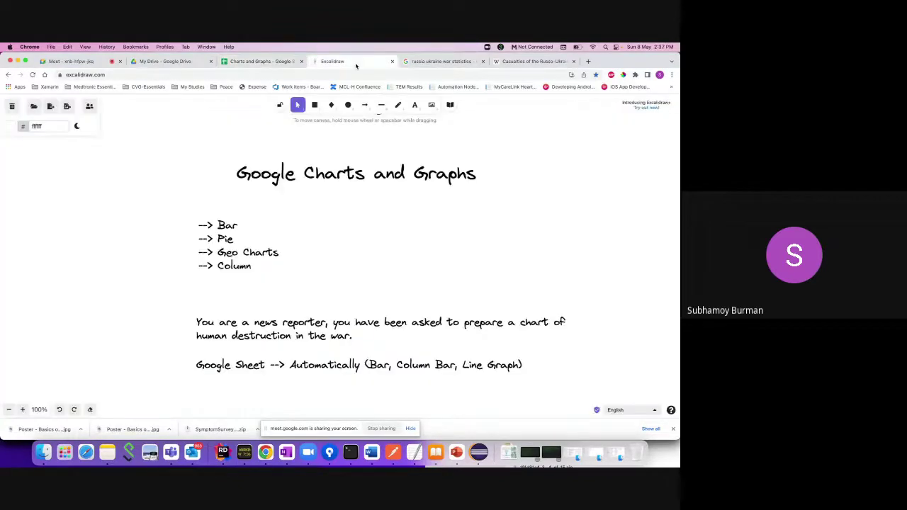
left_click(363, 373)
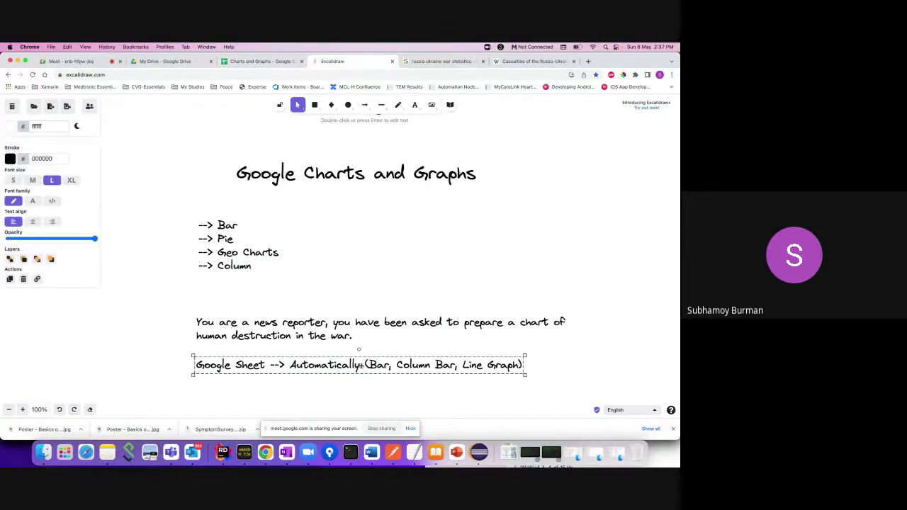
double_click(362, 366)
left_click(362, 365)
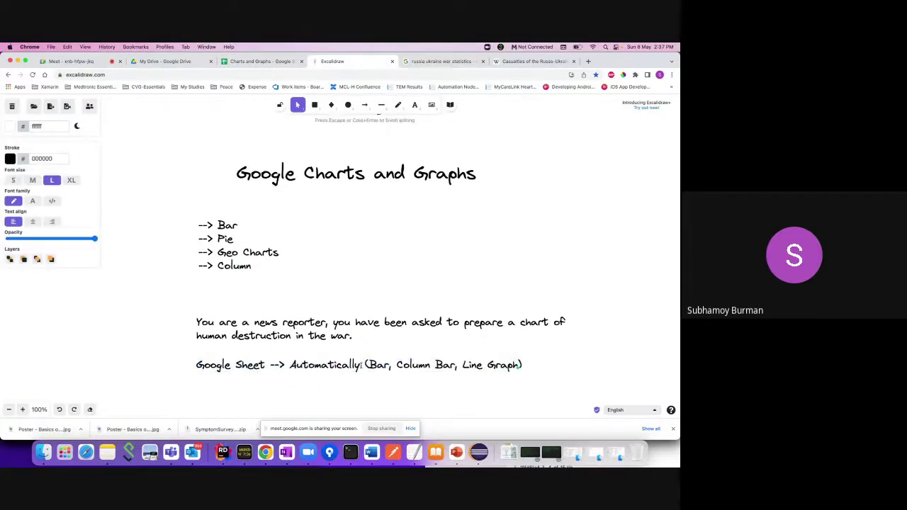
key("Return")
left_click(374, 369)
Add 'determines which chart is best for our data set.' after Automatically, in lowercase.
double_click(373, 368)
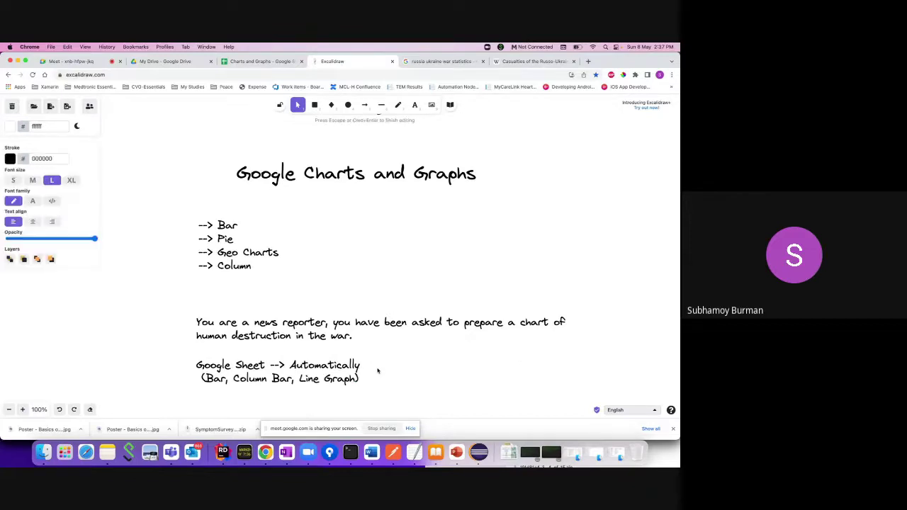
type("Determines which ")
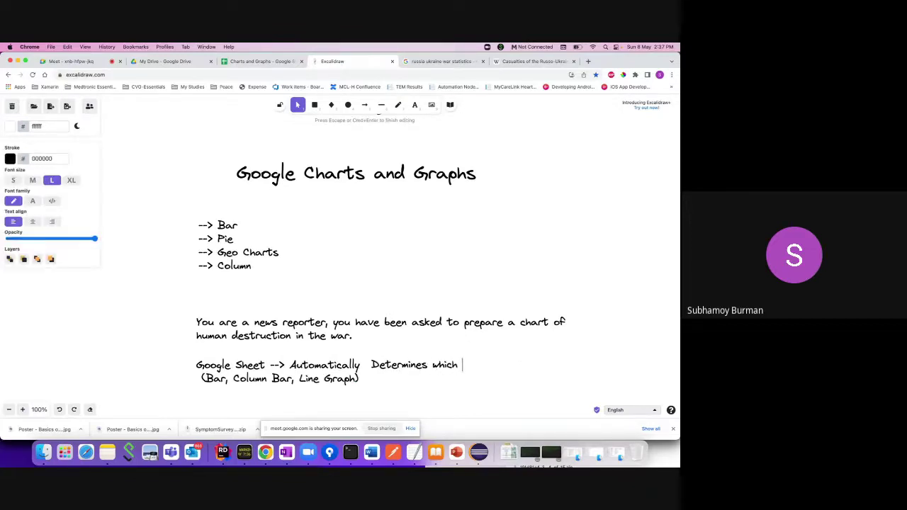
type("chart is best for o")
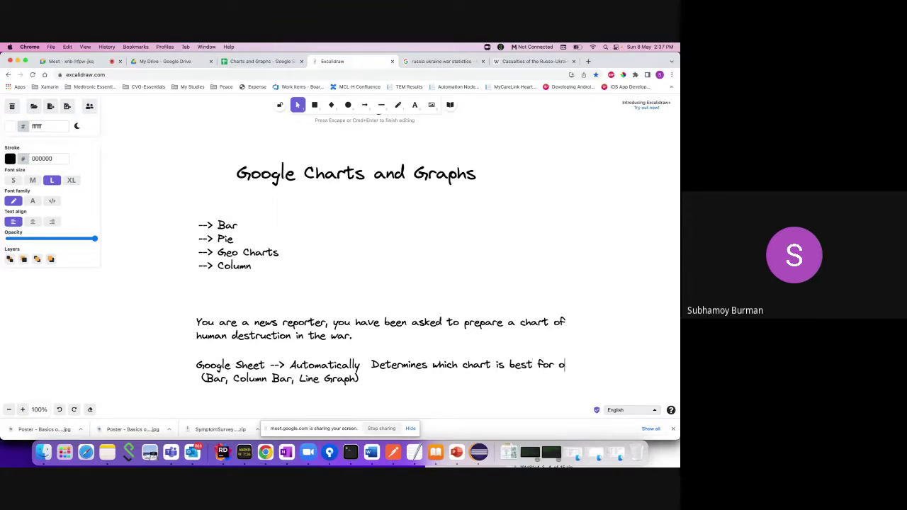
type("ur data set.")
double_click(400, 364)
key("BackSpace")
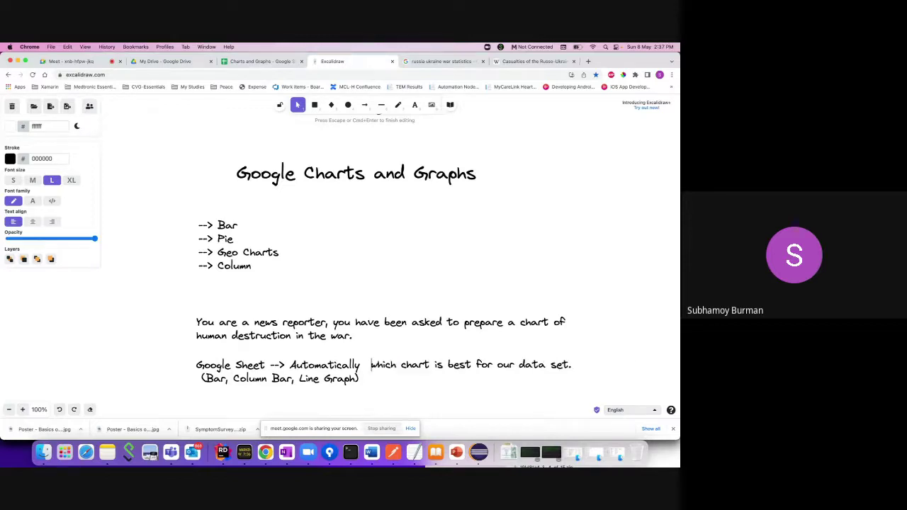
type("determines")
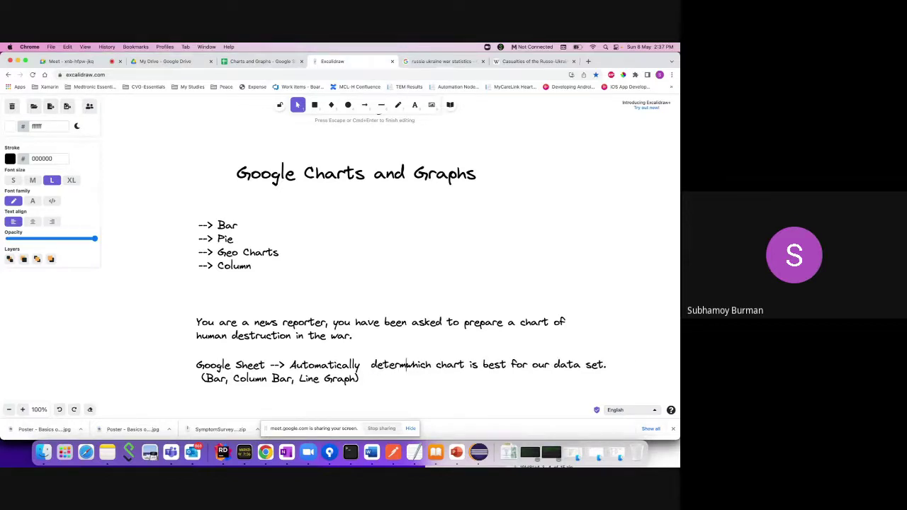
left_click(413, 376)
left_click(411, 369)
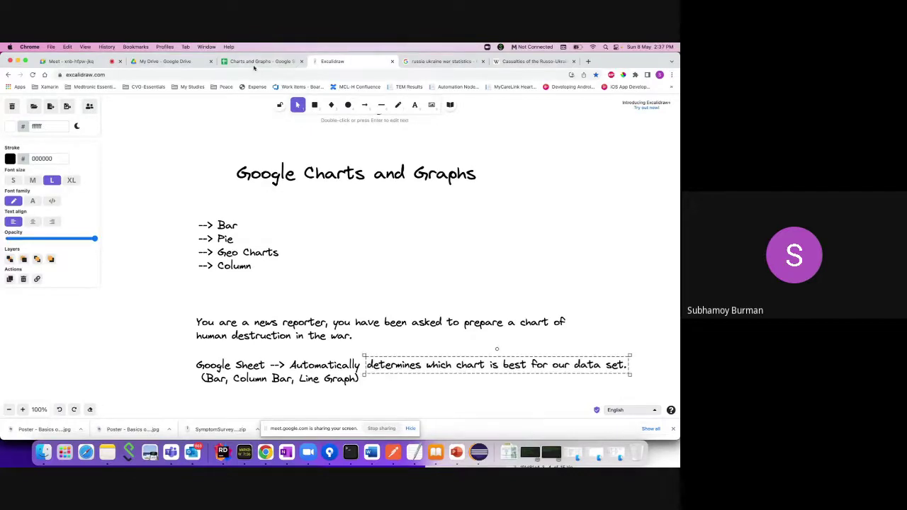
left_click(255, 64)
Move the Estimated deaths and Wounded chart to the right, beside the table.
left_click(204, 189)
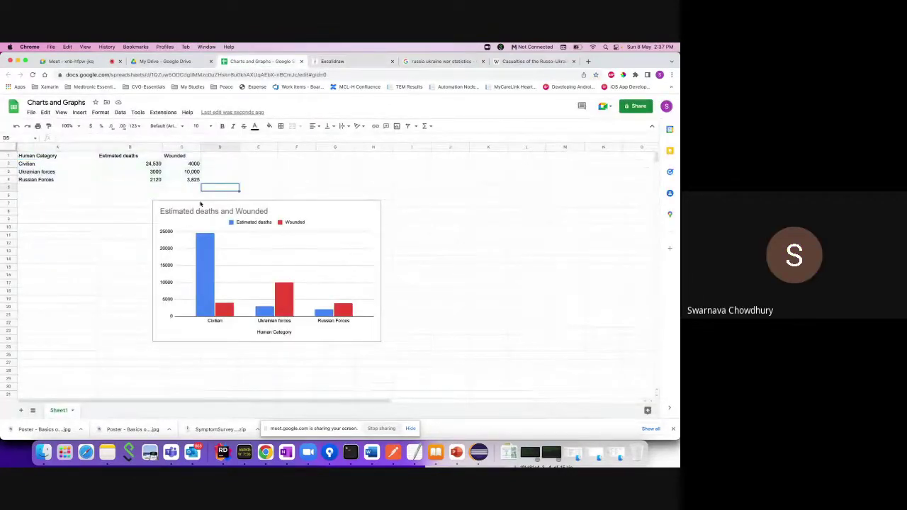
left_click(204, 208)
left_click_drag(204, 209, 381, 199)
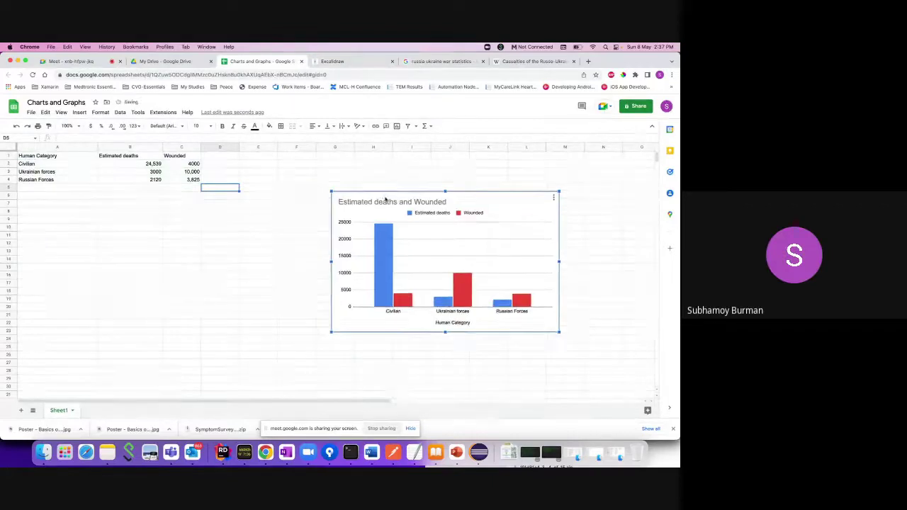
left_click(182, 203)
Insert a second column chart from A1:B4 and place it left of the first chart.
left_click_drag(66, 158, 138, 182)
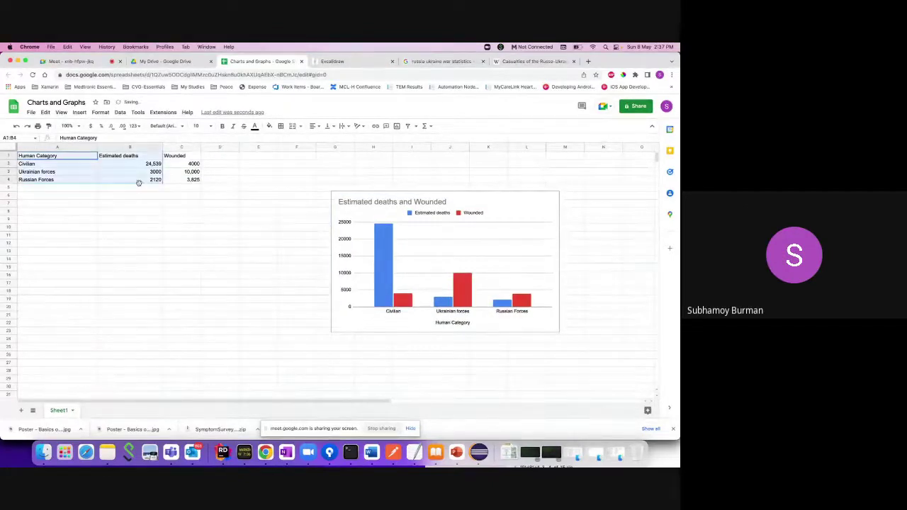
left_click(79, 112)
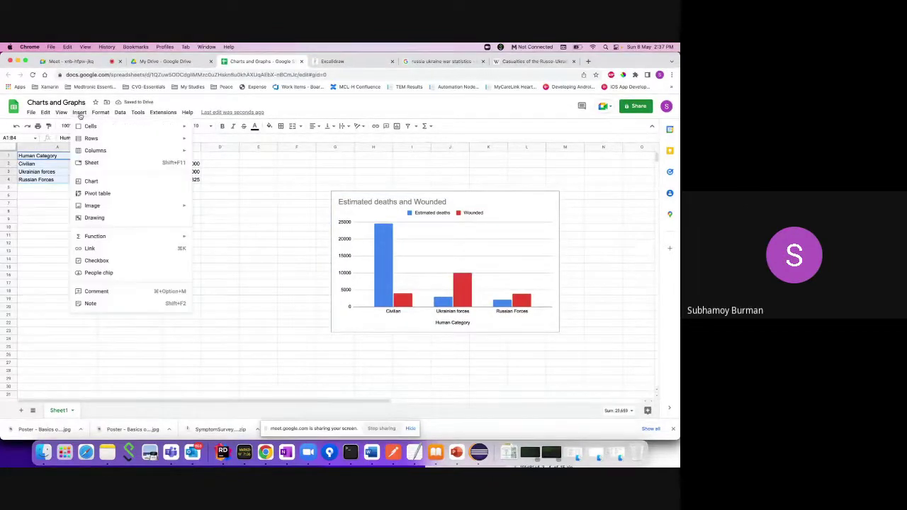
left_click(103, 182)
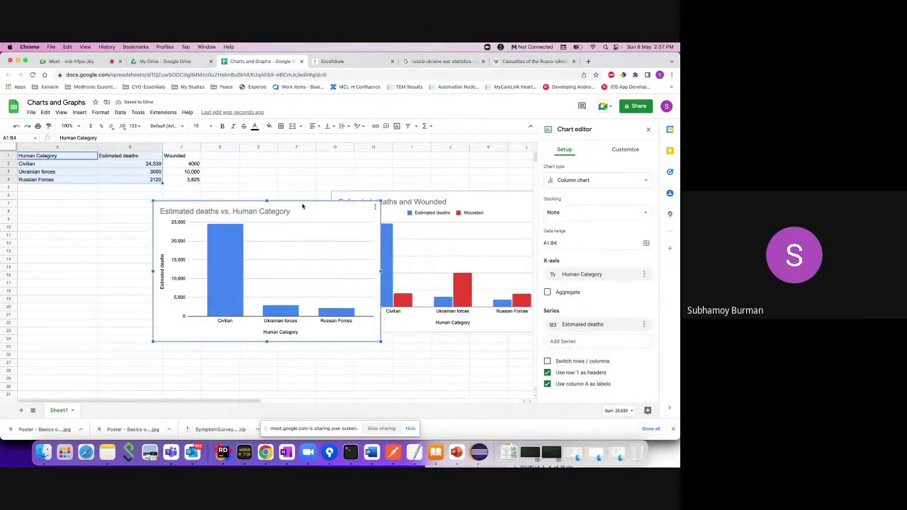
left_click_drag(301, 205, 236, 196)
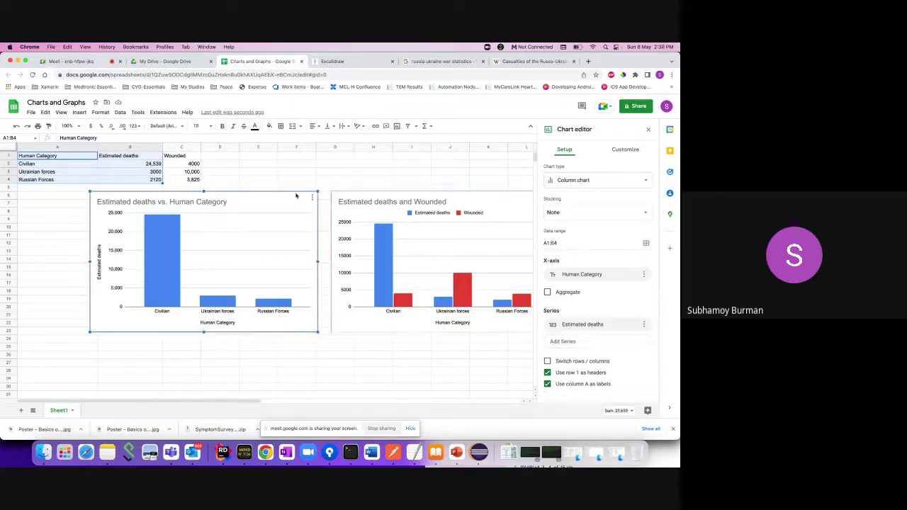
left_click(378, 199)
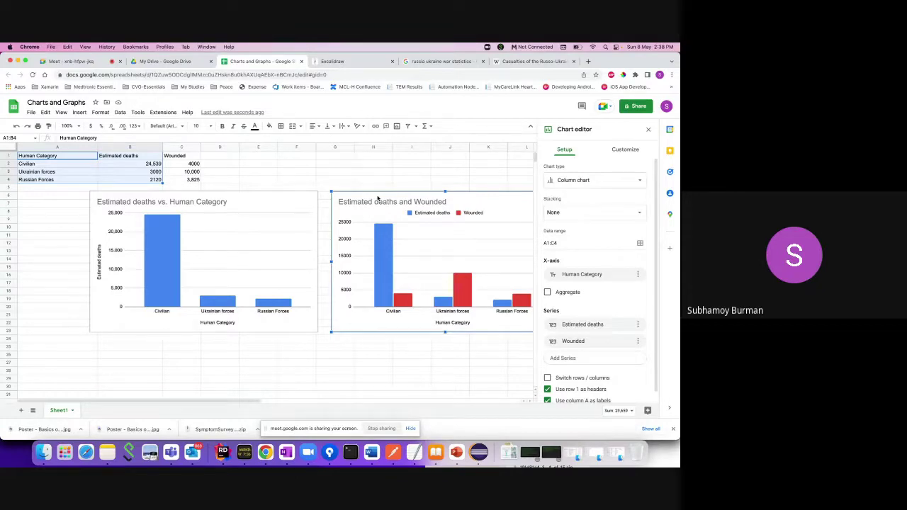
left_click(284, 206)
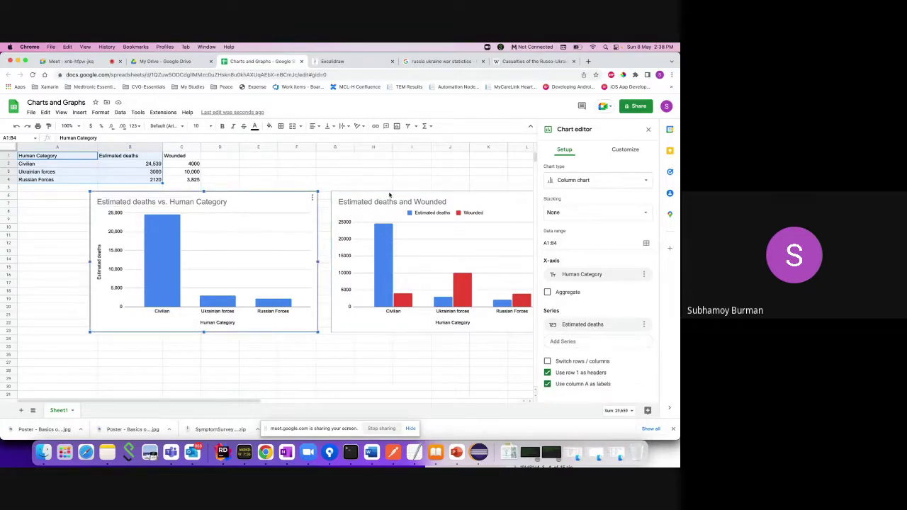
key("Escape")
left_click(268, 195)
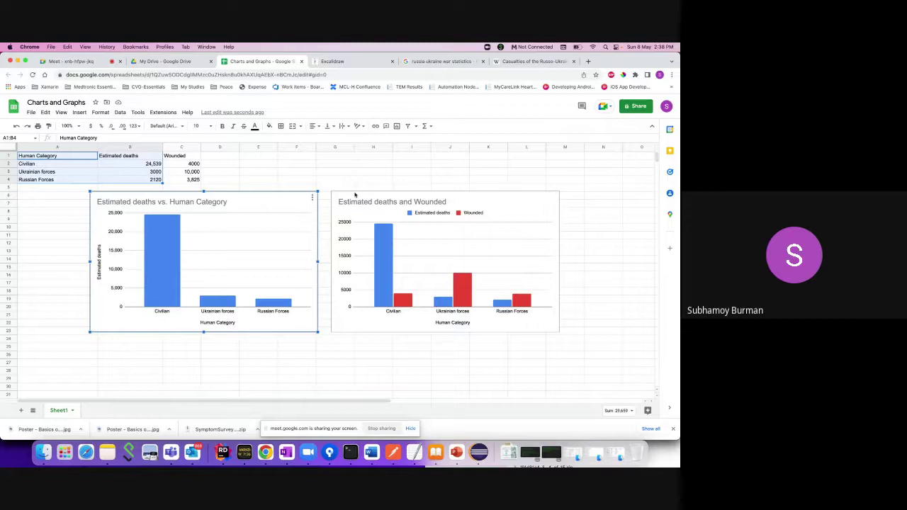
Delete both column charts.
key("Delete")
left_click(354, 196)
key("Delete")
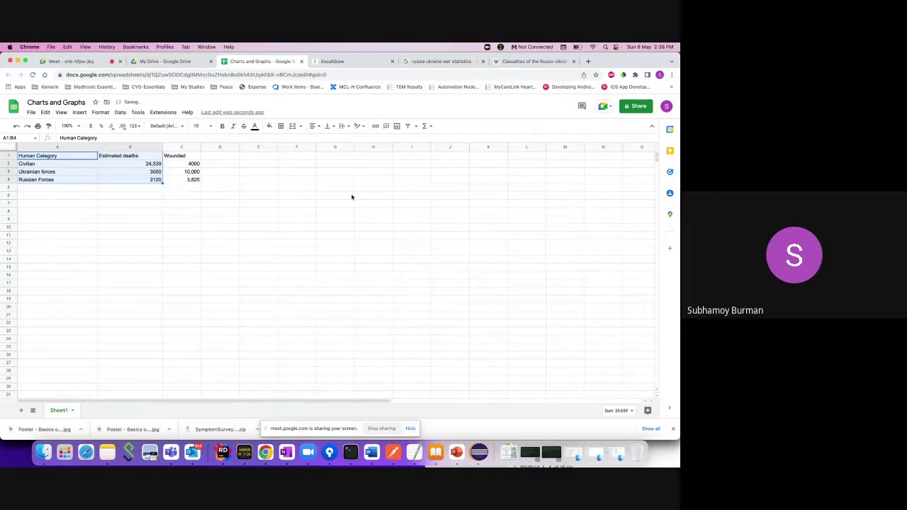
Move the Wounded data from C1:C4 to G1:G4, then select A1:B4.
left_click(186, 157)
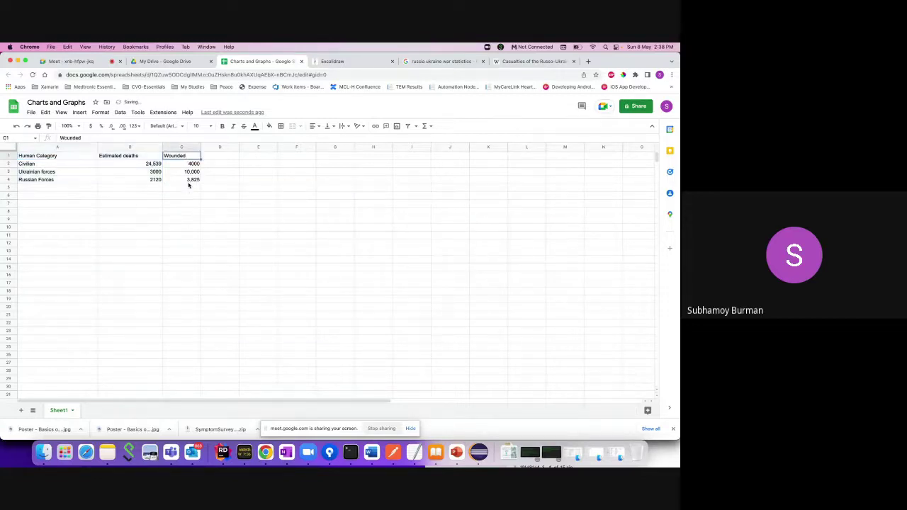
left_click(188, 182, "shift")
key("ctrl+x")
left_click(333, 156)
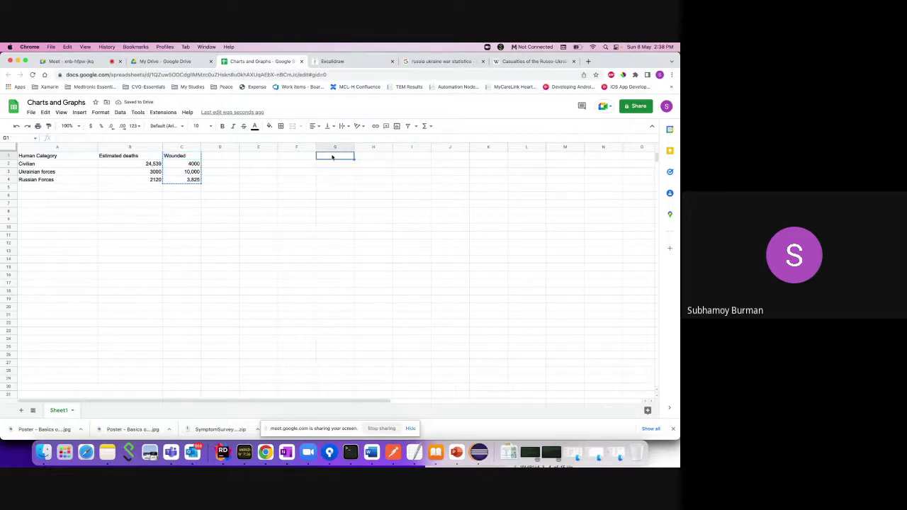
key("ctrl+v")
left_click(60, 159)
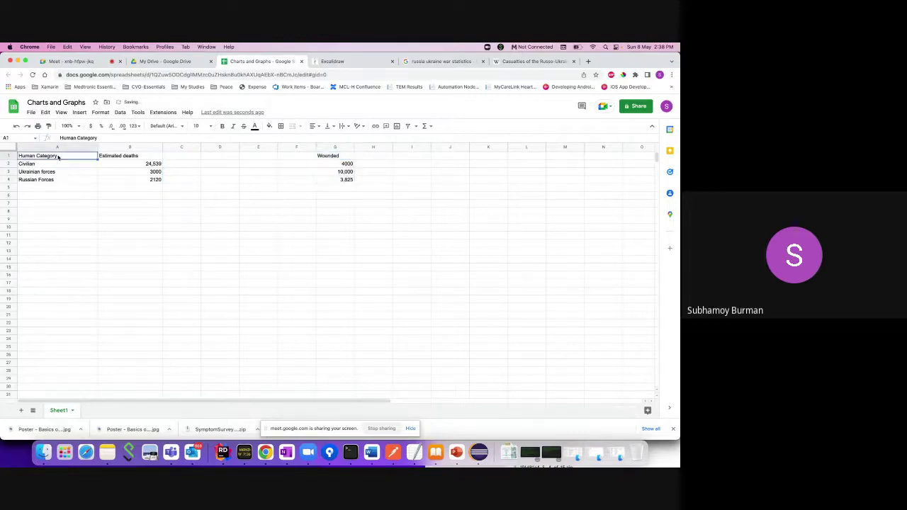
left_click(148, 182, "shift")
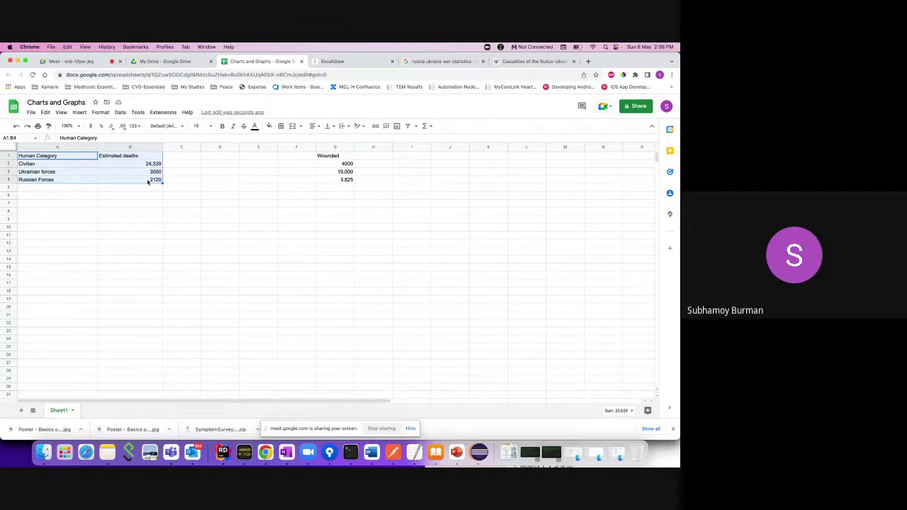
Insert an Estimated deaths pie chart from A1:B4 and review its pie slice settings.
left_click(80, 113)
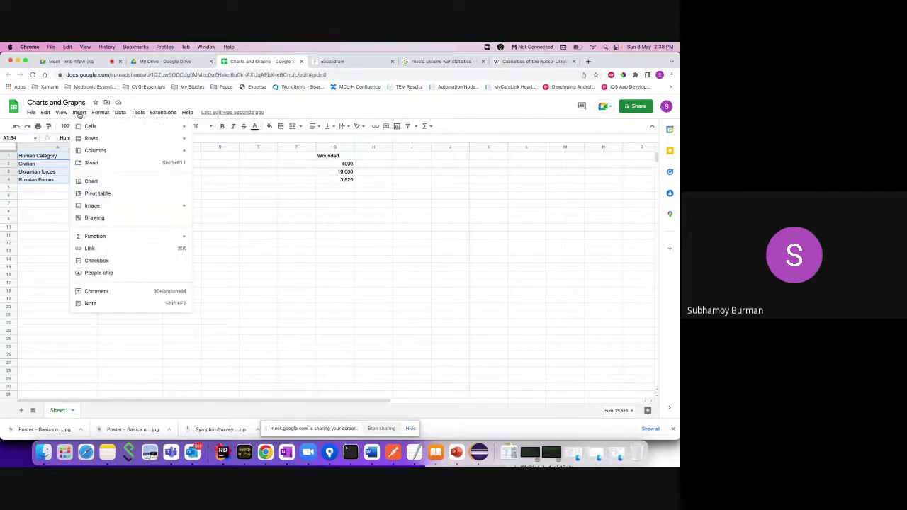
left_click(94, 182)
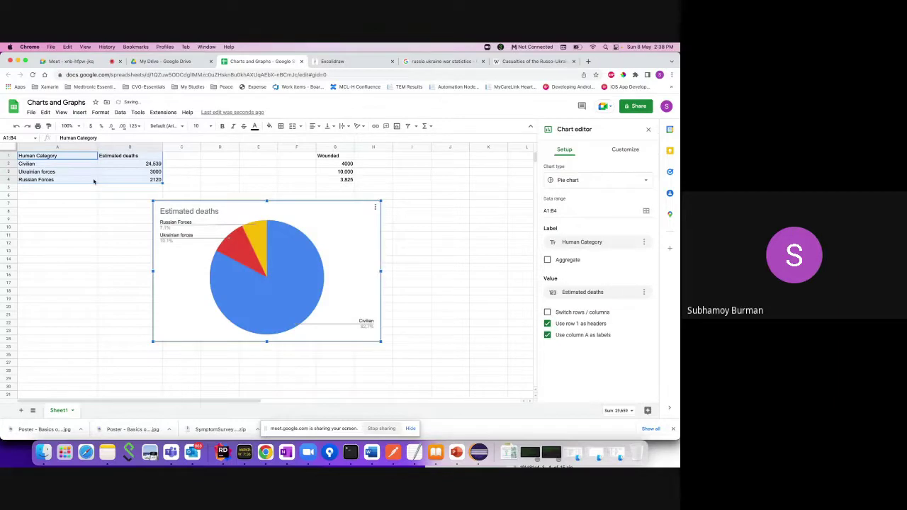
double_click(259, 243)
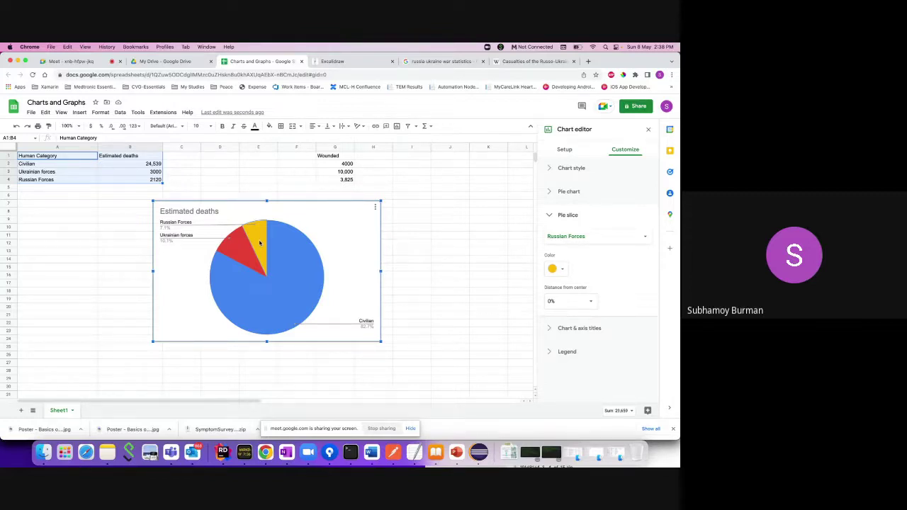
left_click(283, 239)
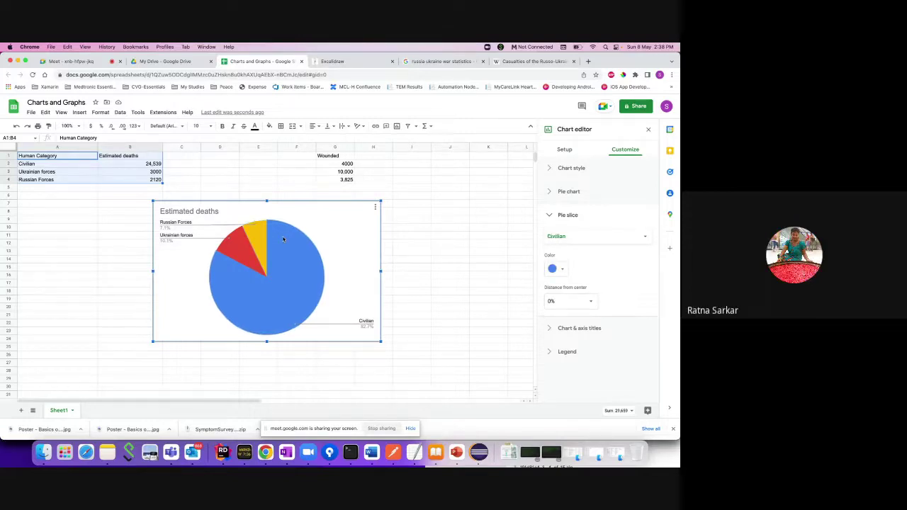
left_click(567, 152)
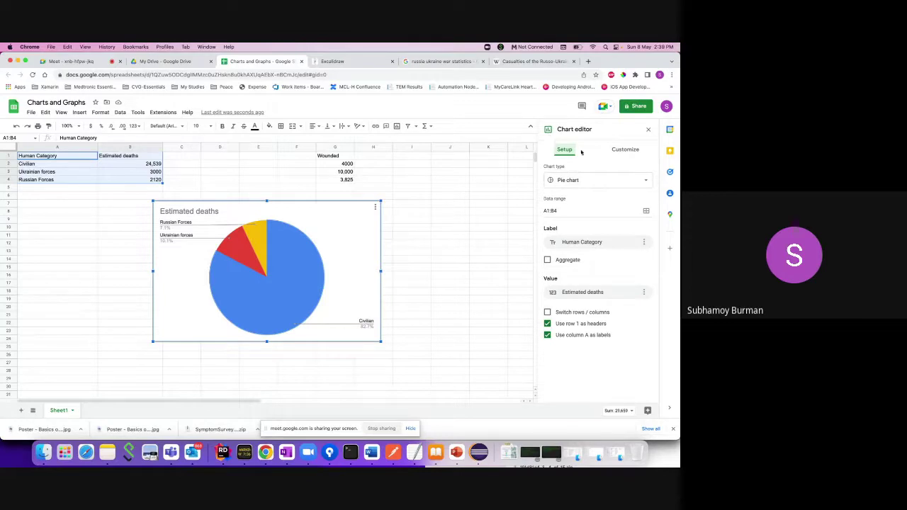
left_click(406, 206)
Check the Estimated deaths title, then keep Pie chart as the chart type in Setup.
left_click(341, 216)
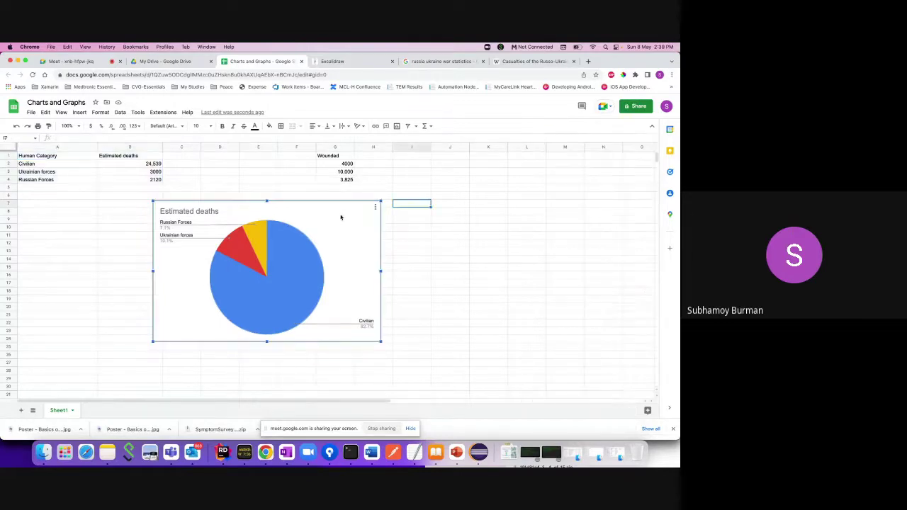
left_click(340, 216)
left_click(335, 205)
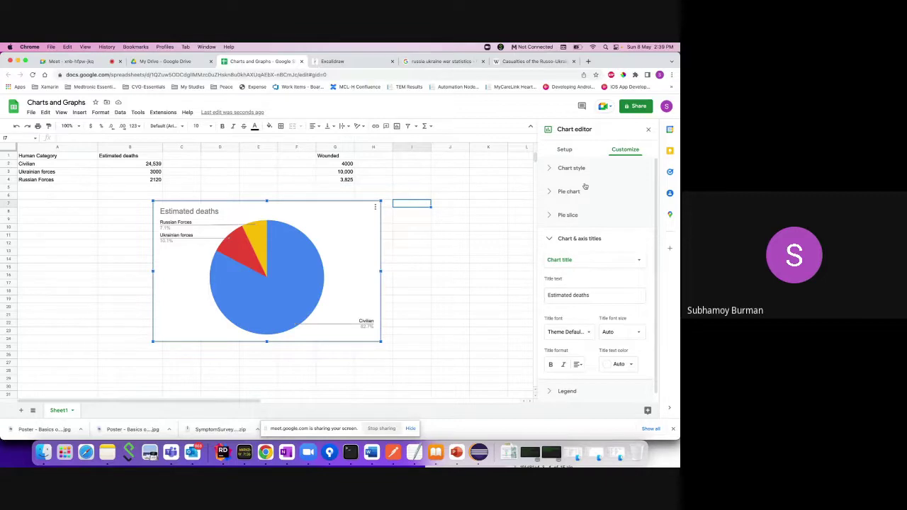
left_click(564, 149)
left_click(568, 180)
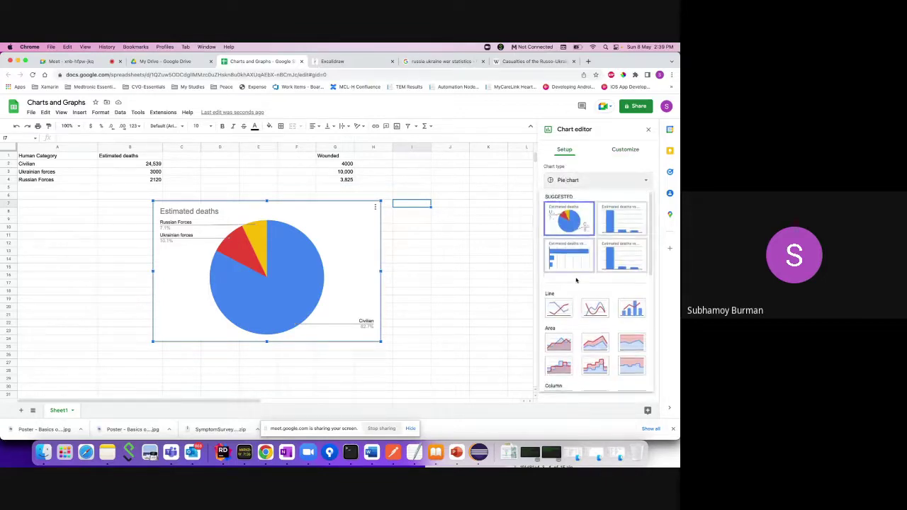
scroll(576, 281, "down", 5)
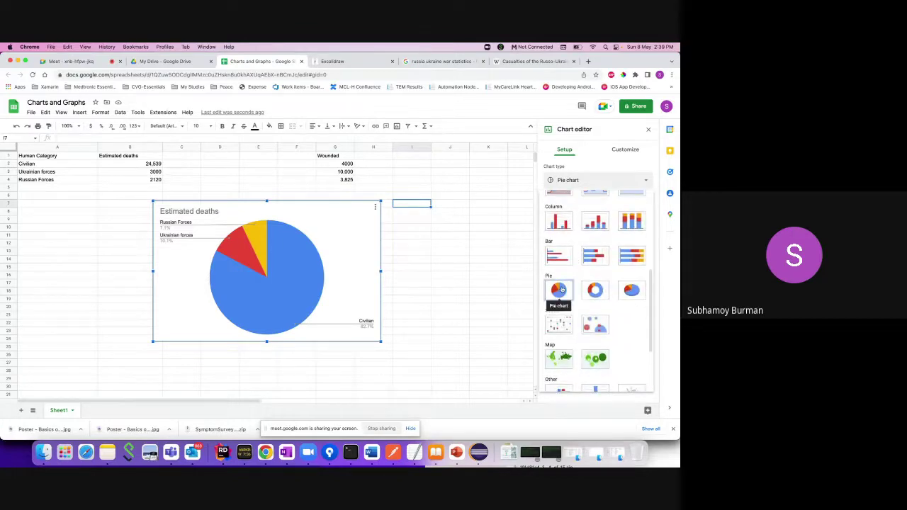
left_click(560, 290)
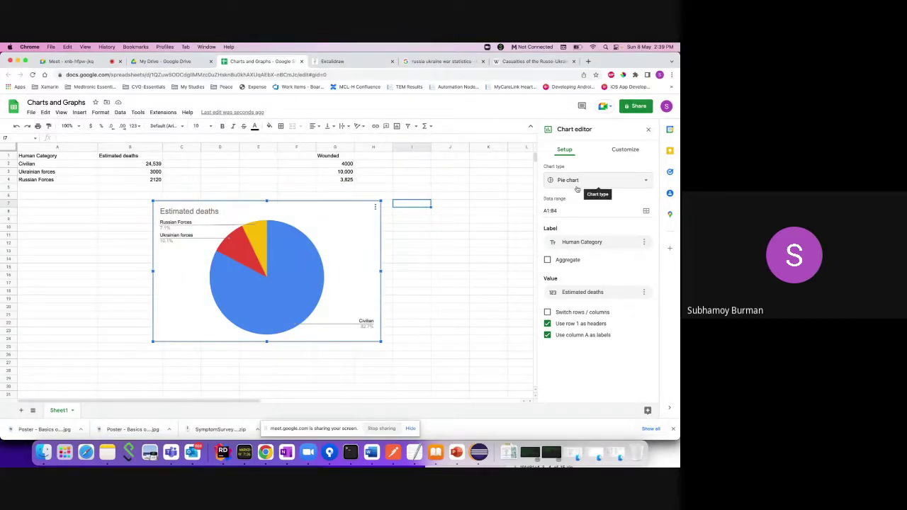
Take an area screenshot framing the Chart editor's whole setup panel.
key("super+shift+5")
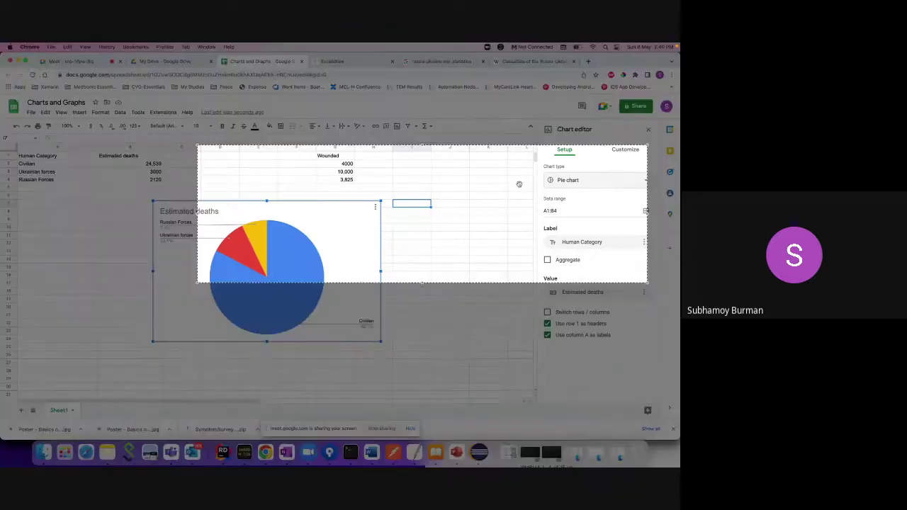
left_click_drag(197, 212, 537, 218)
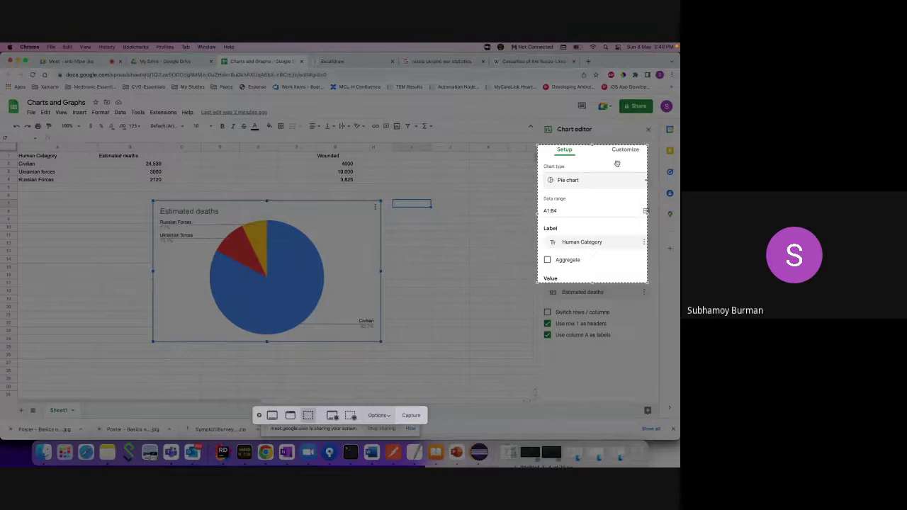
left_click_drag(595, 146, 594, 114)
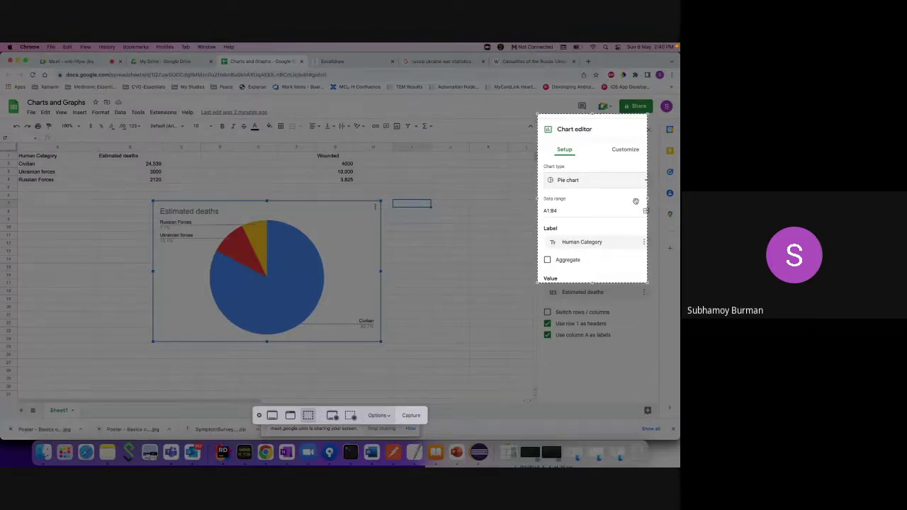
left_click_drag(647, 201, 658, 200)
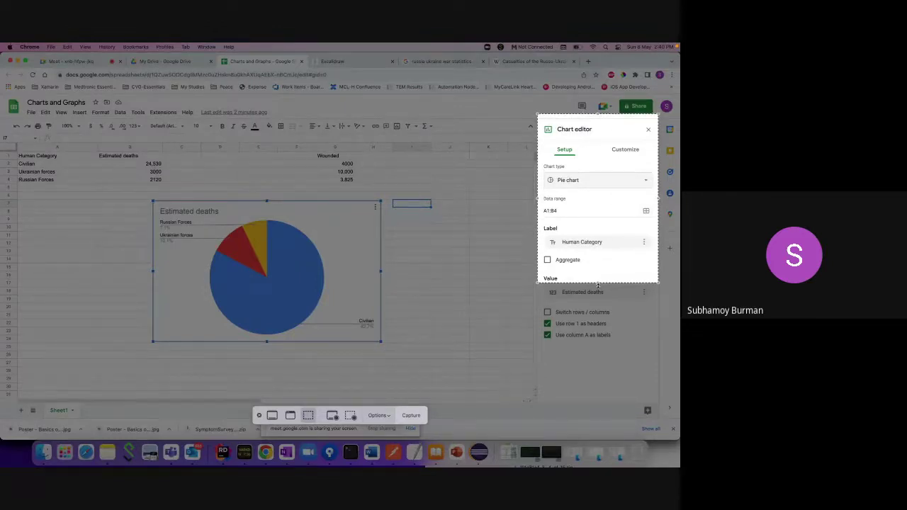
left_click_drag(598, 285, 605, 376)
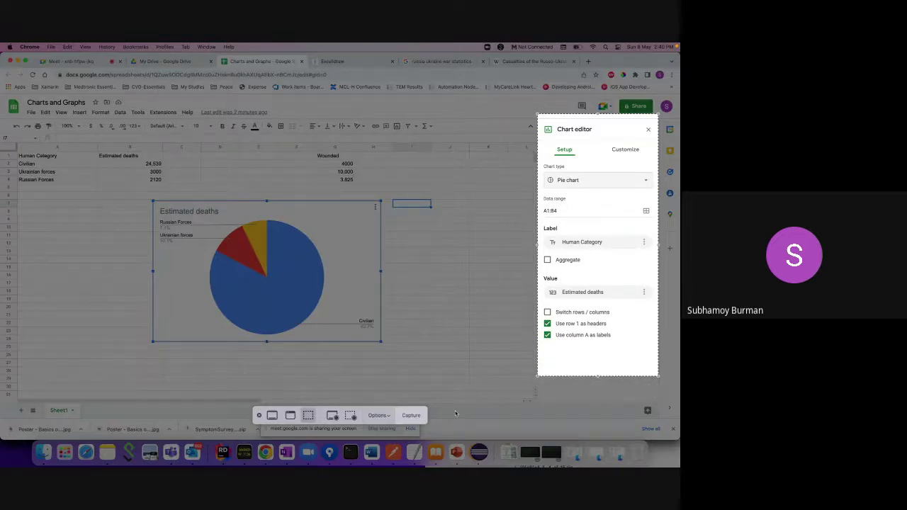
left_click(412, 416)
Drop the chart-editor screenshot onto the Excalidraw board and enlarge it.
left_click(370, 63)
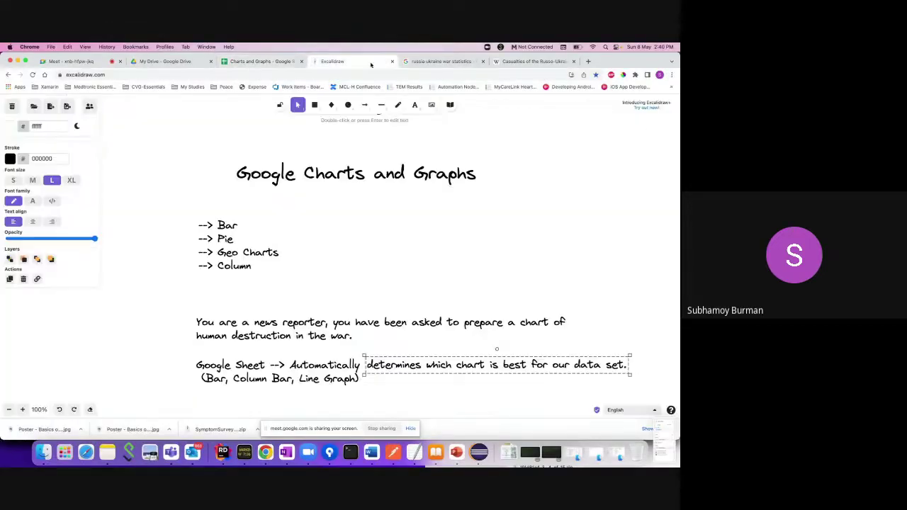
left_click_drag(658, 427, 405, 356)
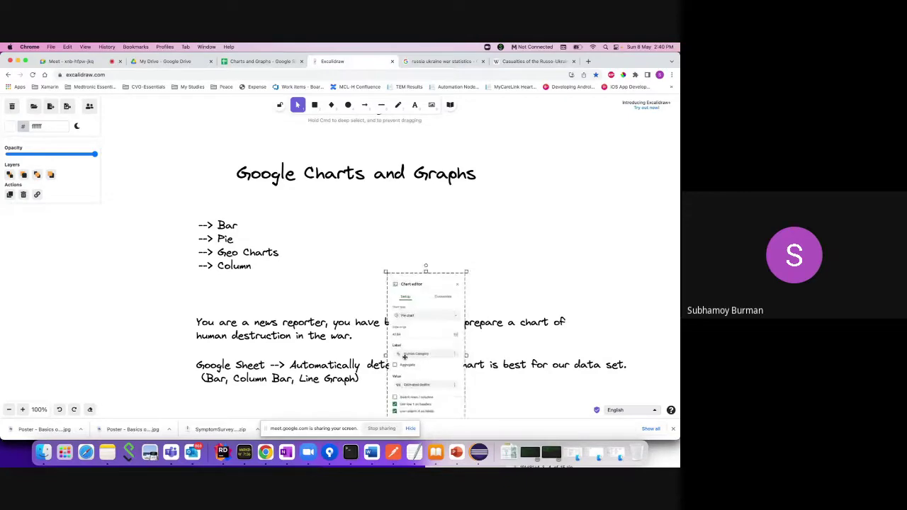
scroll(405, 356, "down", 5)
scroll(451, 253, "down", 3)
left_click_drag(491, 174, 225, 324)
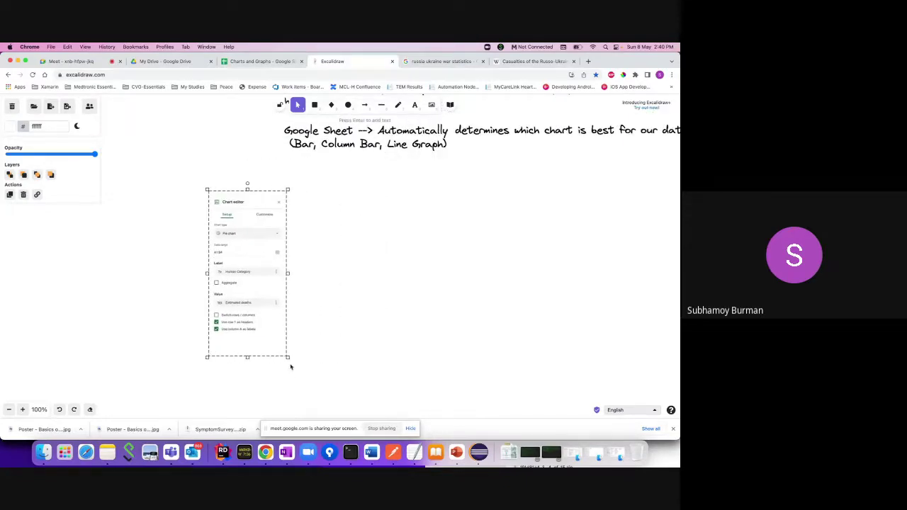
left_click_drag(288, 360, 347, 375)
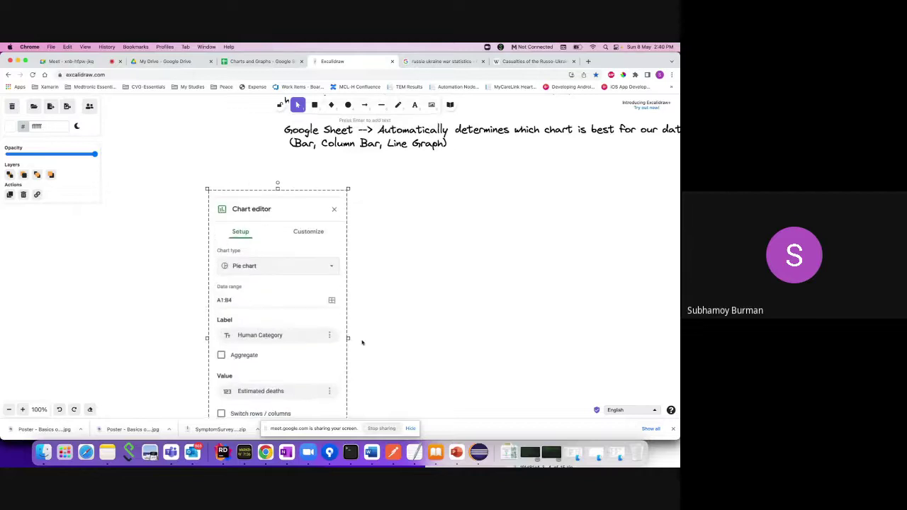
scroll(362, 345, "down", 2)
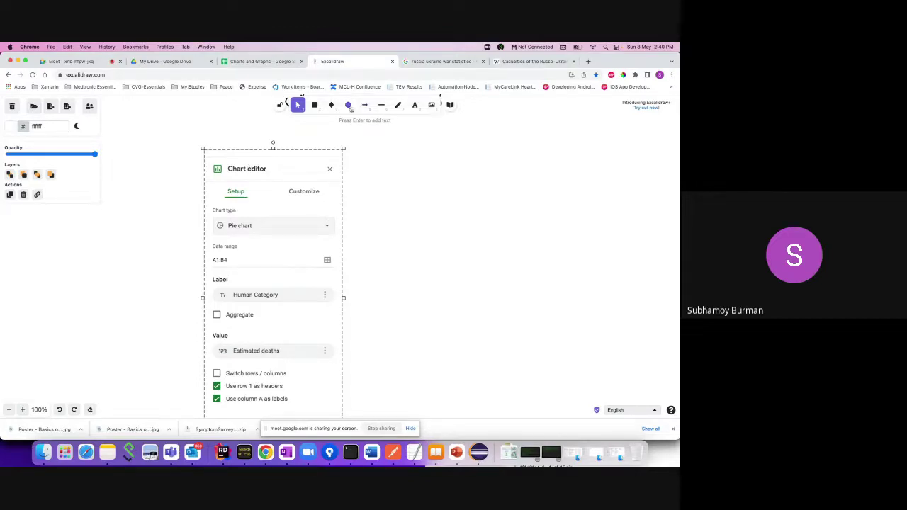
Circle Setup, underline Customize, and circle the Pie chart type field in the screenshot.
left_click(348, 105)
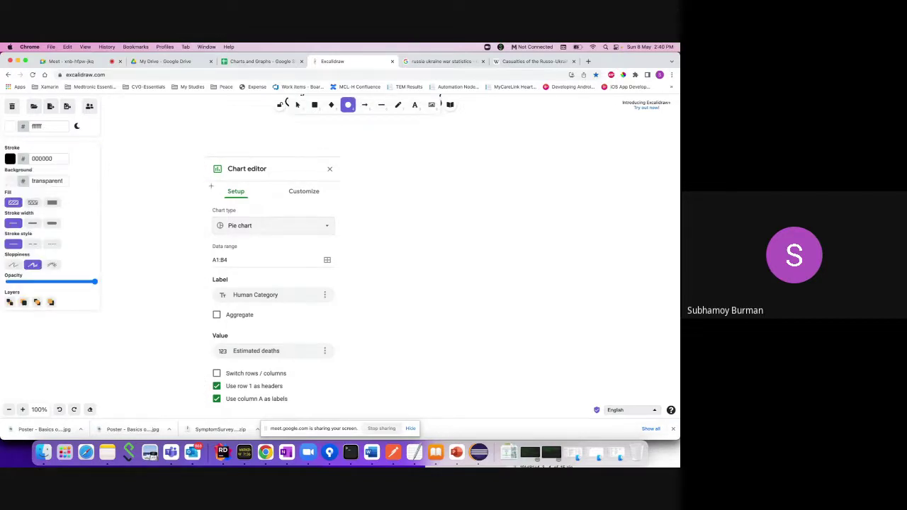
mouse_move(209, 183)
left_mouse_down()
mouse_move(263, 209)
mouse_move(313, 198)
mouse_move(338, 207)
left_mouse_up()
left_click(348, 105)
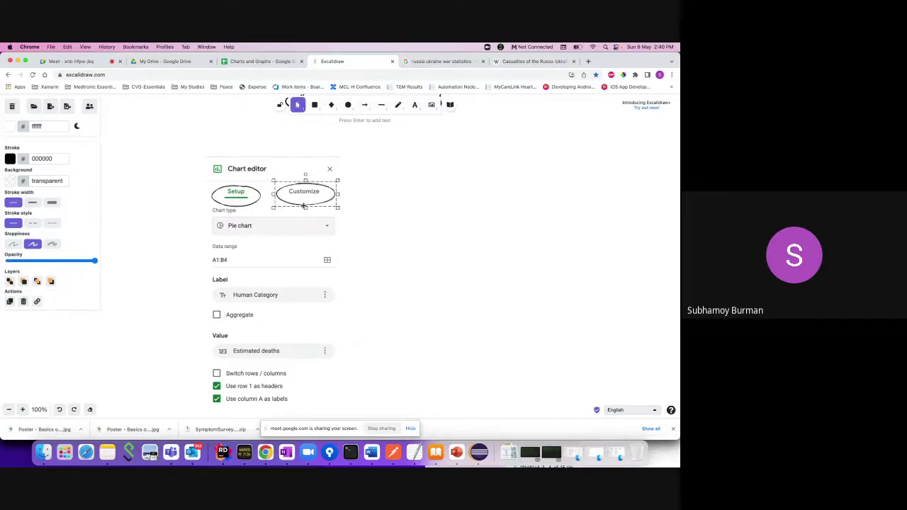
key("Delete")
left_click(381, 105)
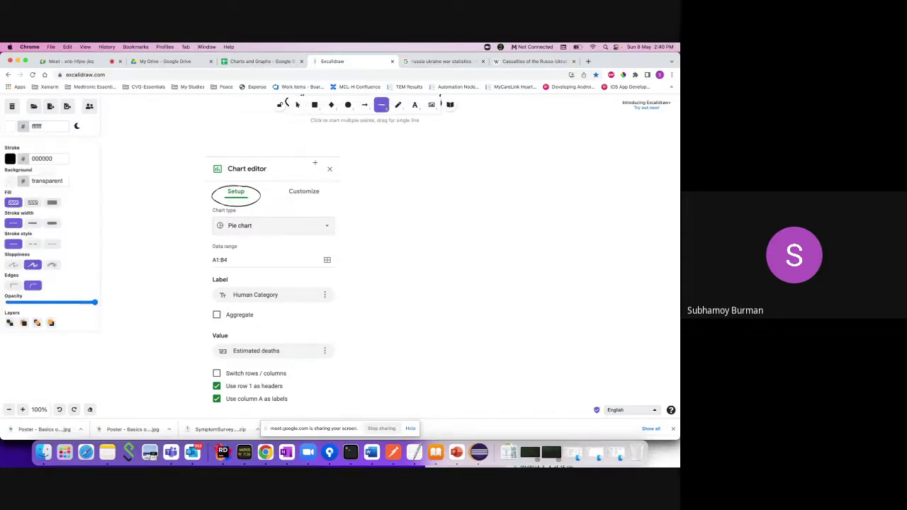
left_click_drag(289, 200, 329, 201)
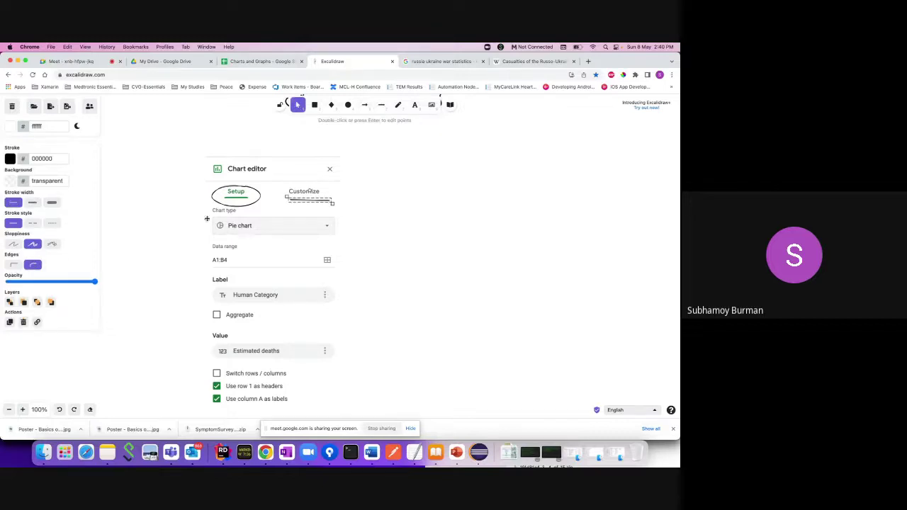
left_click(180, 226)
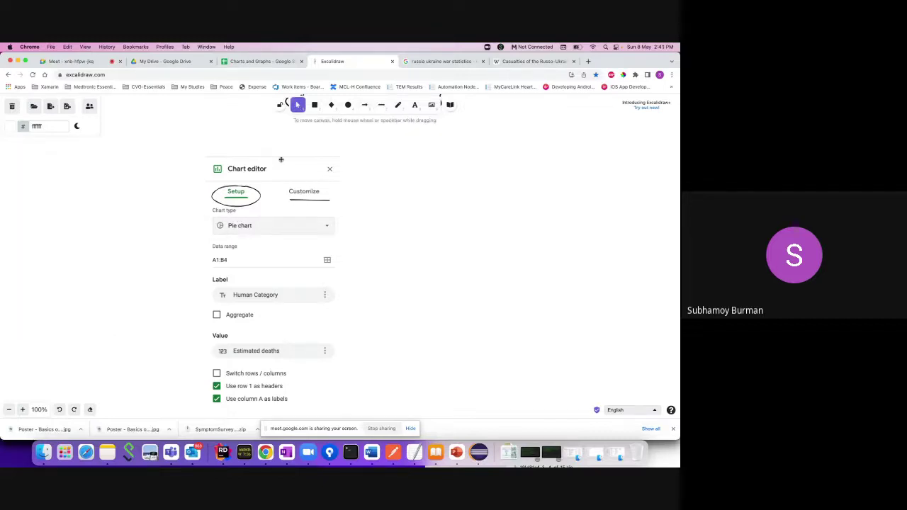
left_click(348, 104)
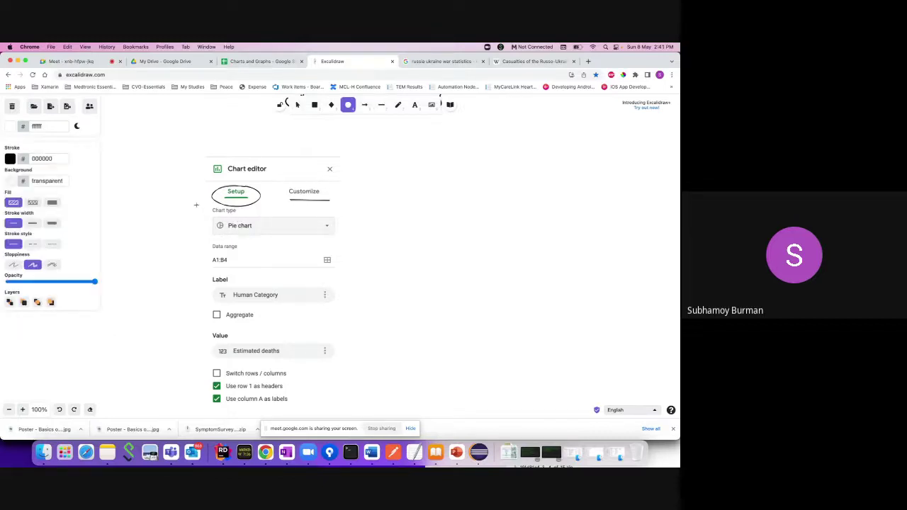
left_click_drag(197, 205, 369, 252)
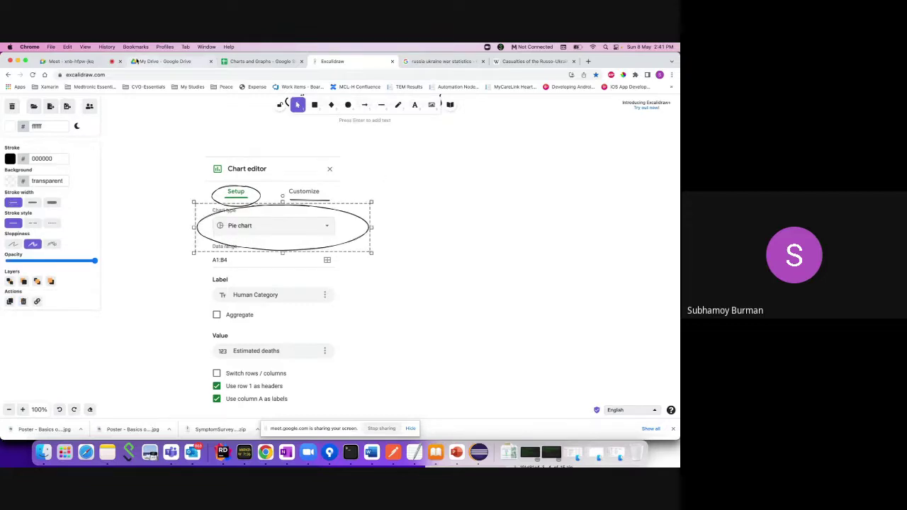
left_click(234, 61)
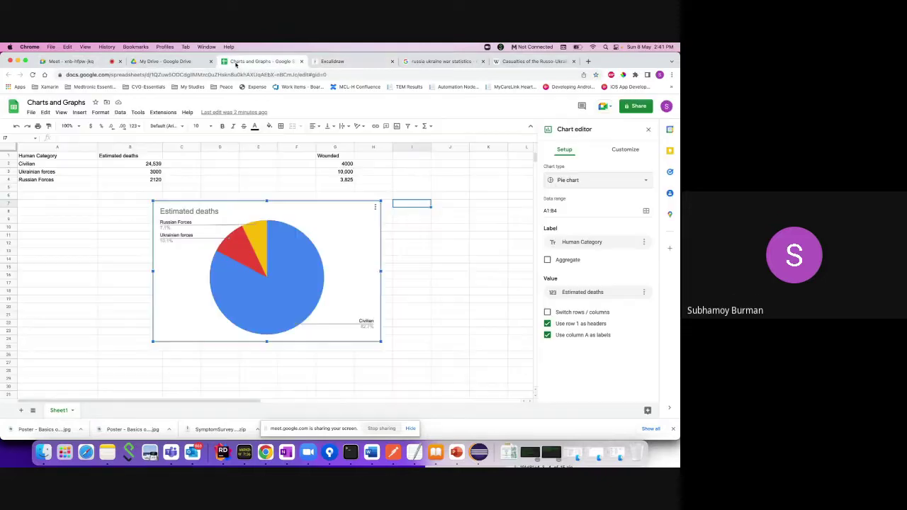
left_click(596, 180)
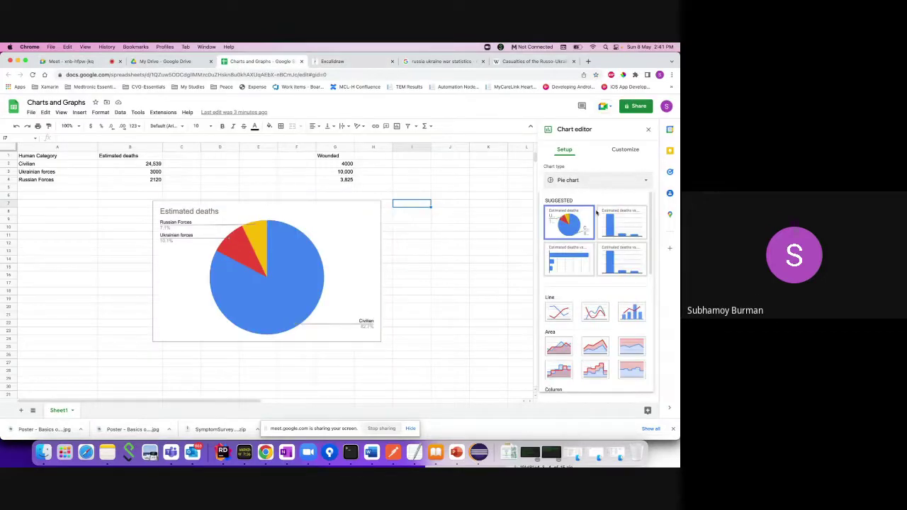
scroll(585, 290, "down", 2)
scroll(586, 290, "down", 5)
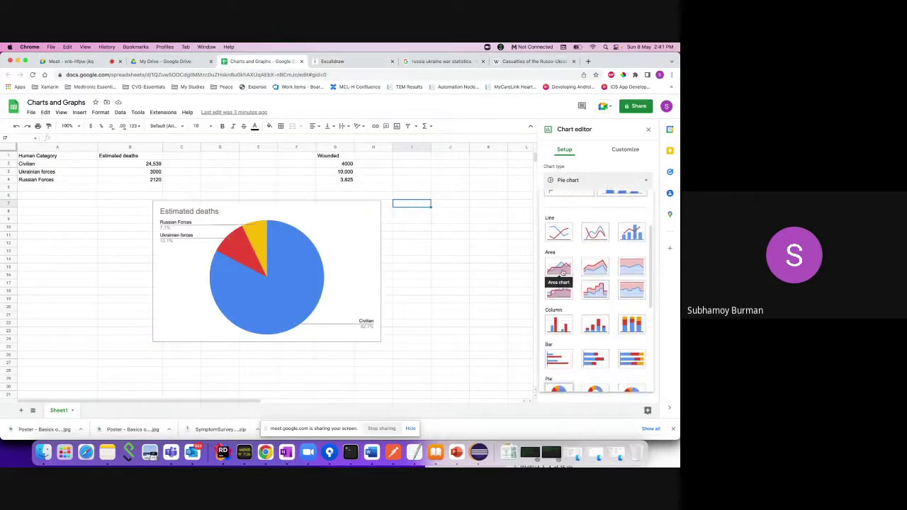
scroll(564, 319, "down", 2)
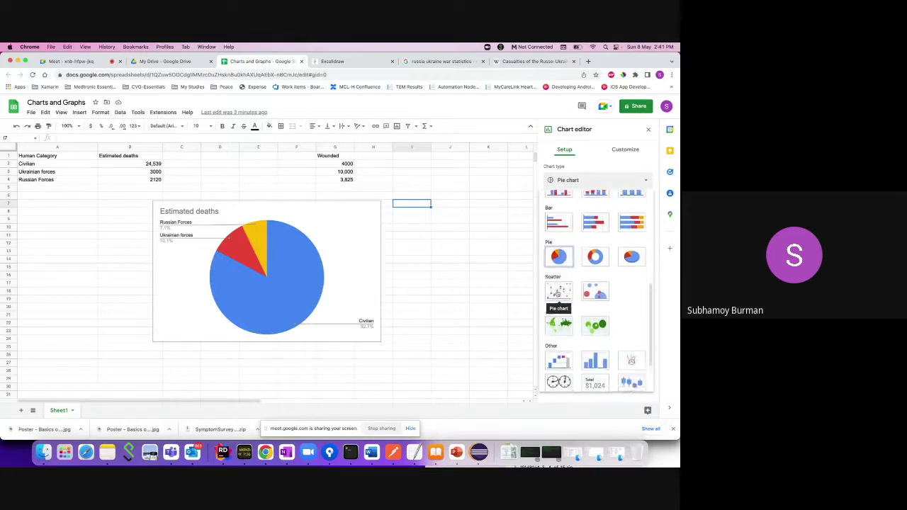
scroll(564, 312, "down", 1)
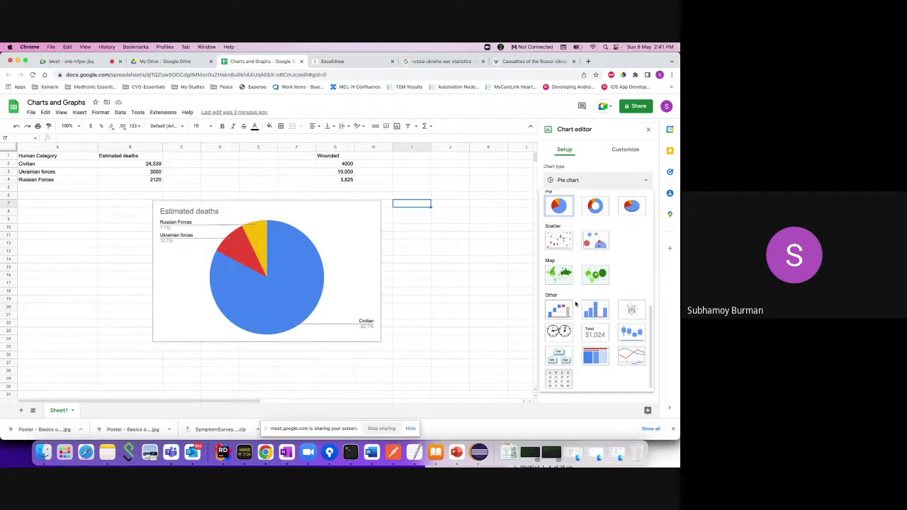
scroll(573, 291, "up", 15)
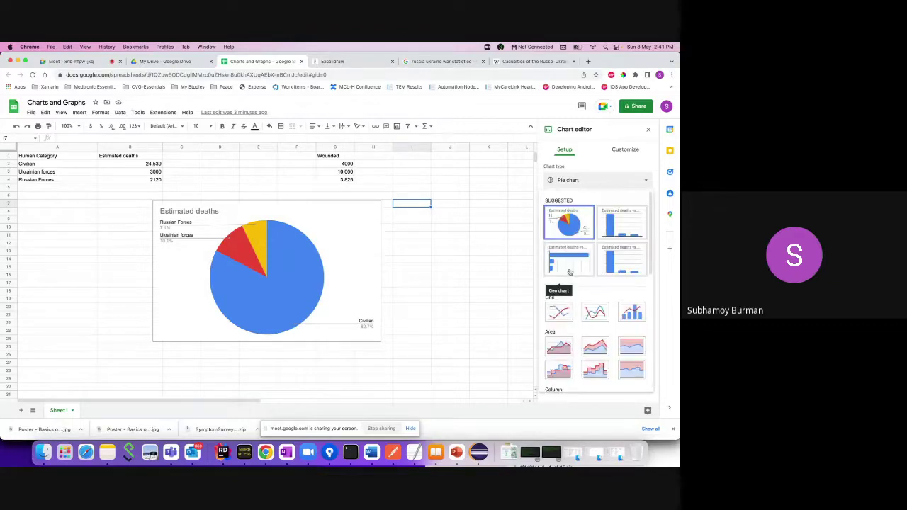
left_click(645, 182)
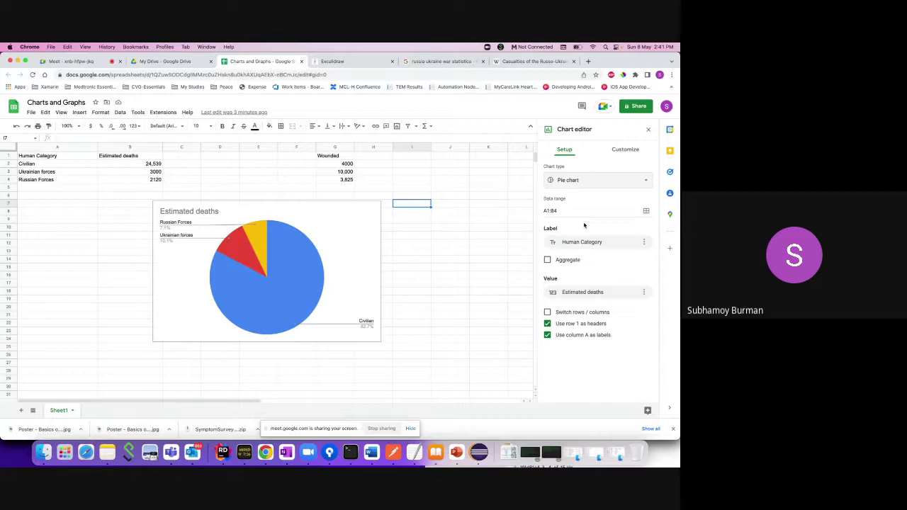
left_click(282, 253)
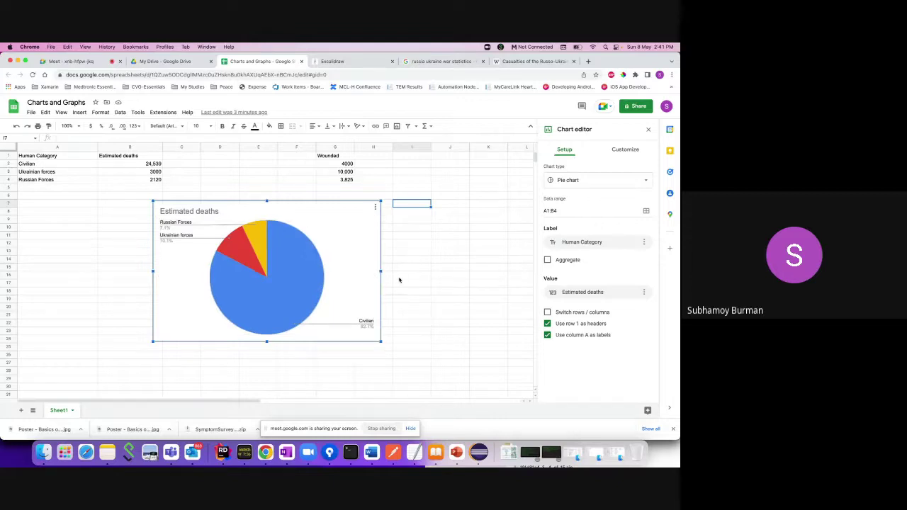
left_click(425, 268)
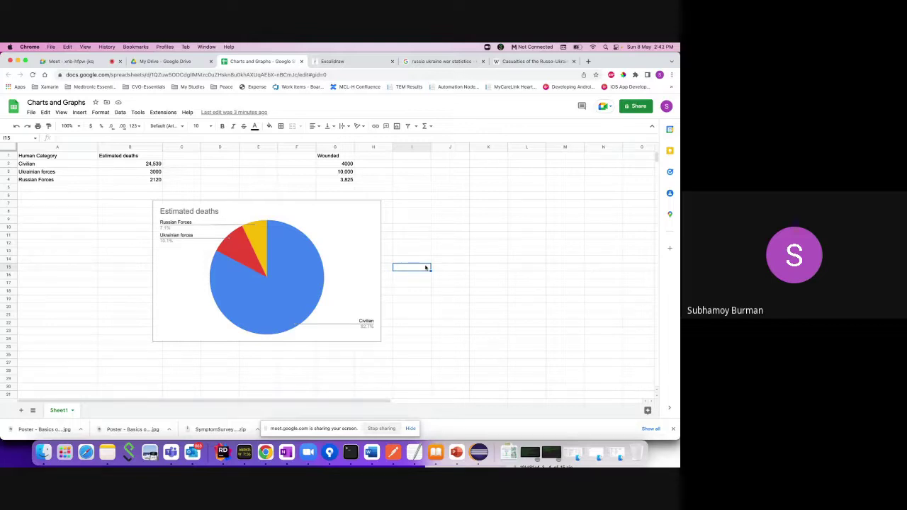
left_click(281, 259)
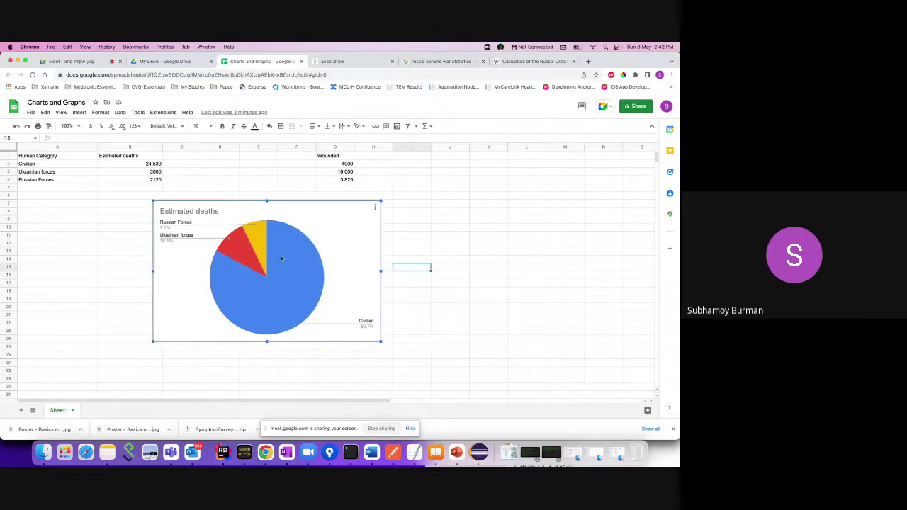
double_click(281, 259)
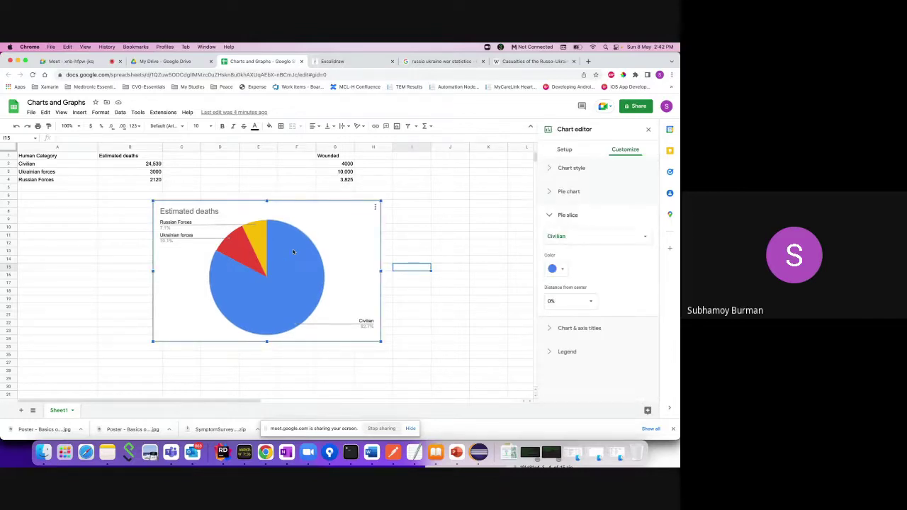
left_click(555, 192)
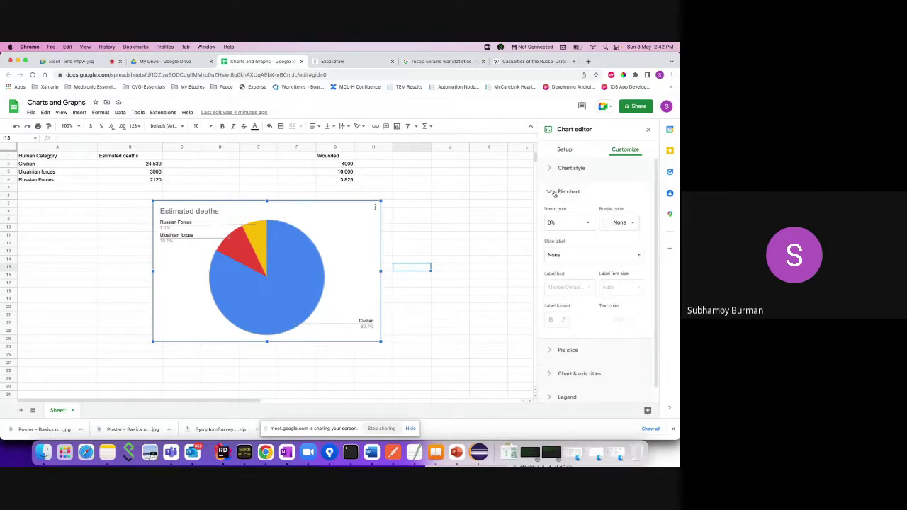
left_click(552, 192)
left_click(564, 151)
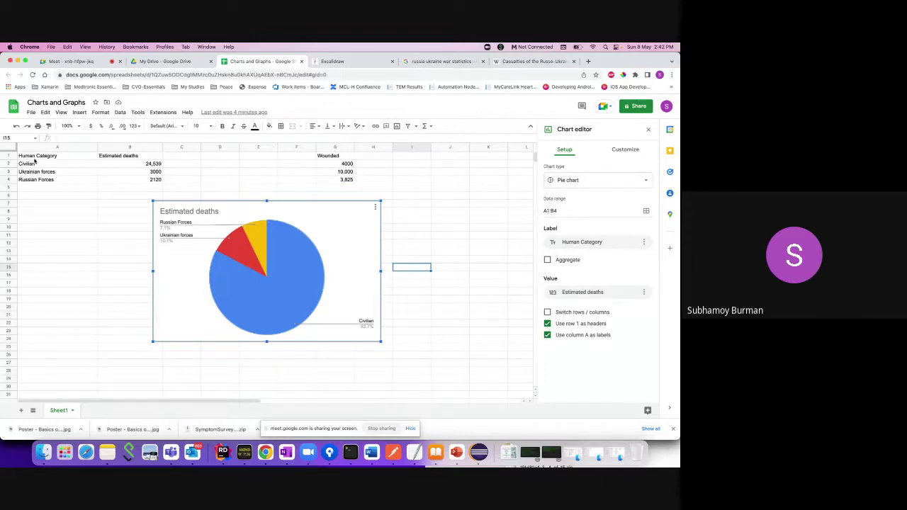
Review the table cells and the chart's title and setup settings, then close the Chart editor.
left_click(53, 157)
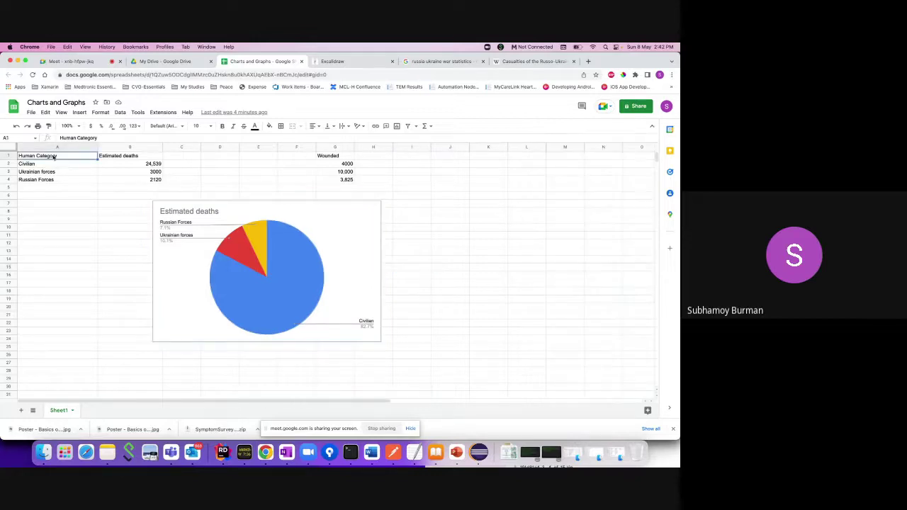
left_click(150, 181, "shift")
left_click(121, 172)
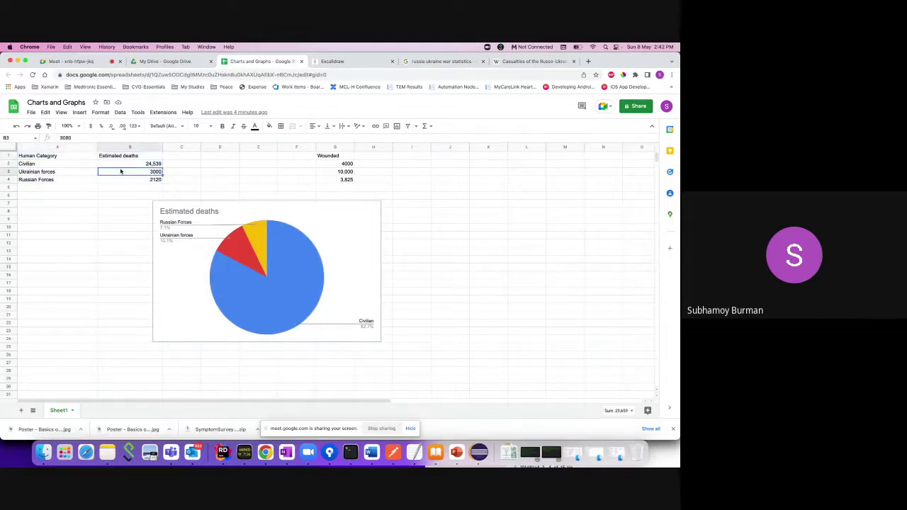
left_click(58, 158)
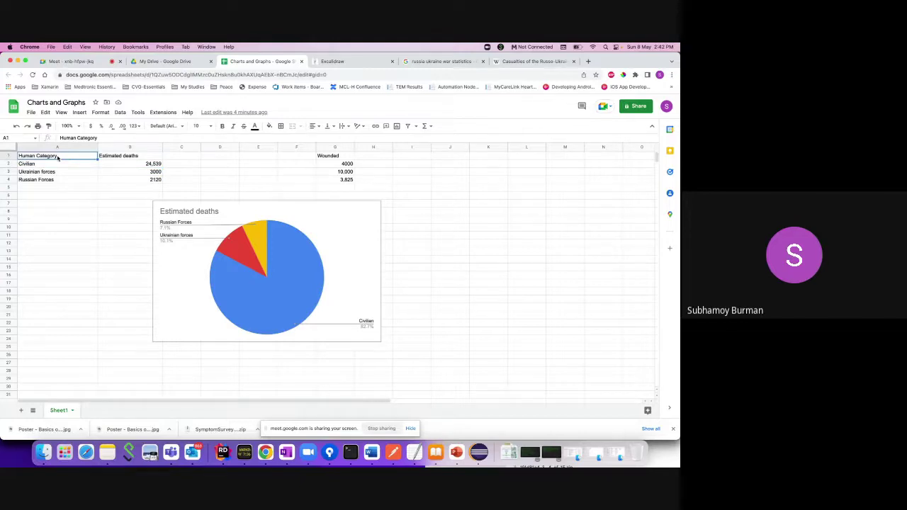
left_click(137, 180)
double_click(312, 212)
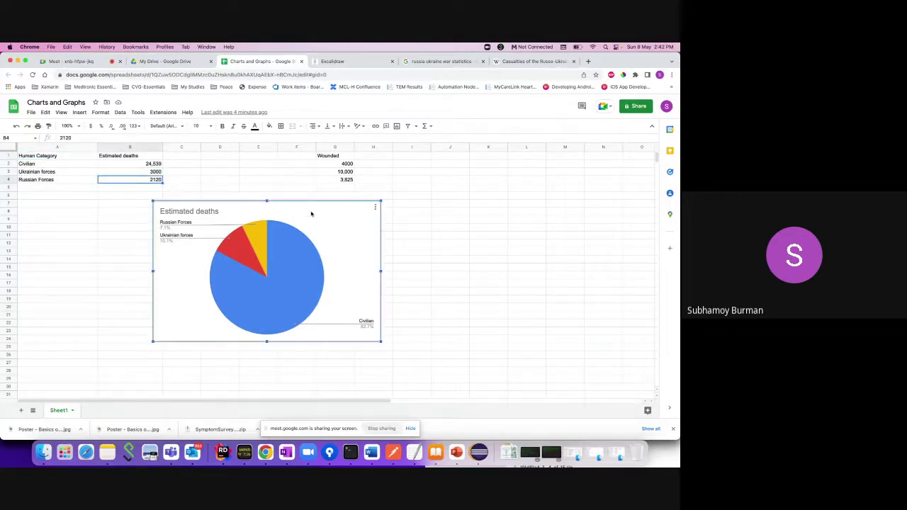
left_click(564, 150)
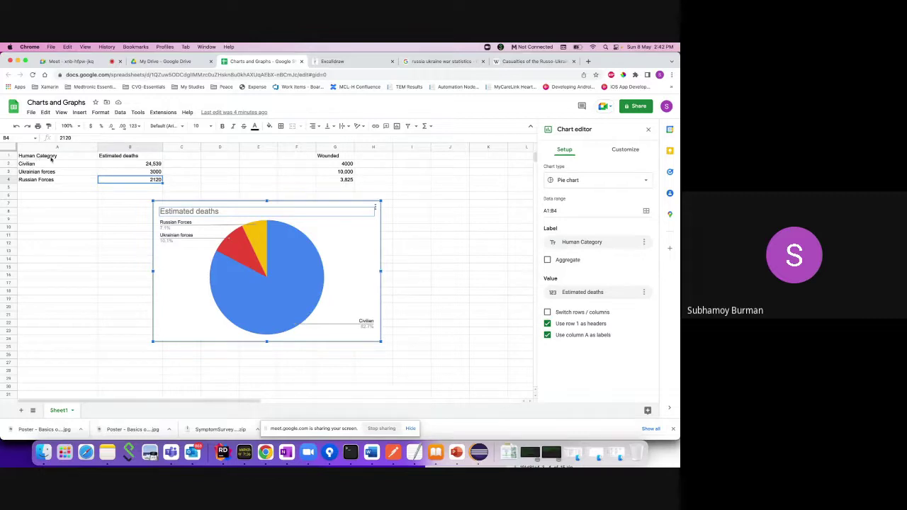
left_click(49, 157)
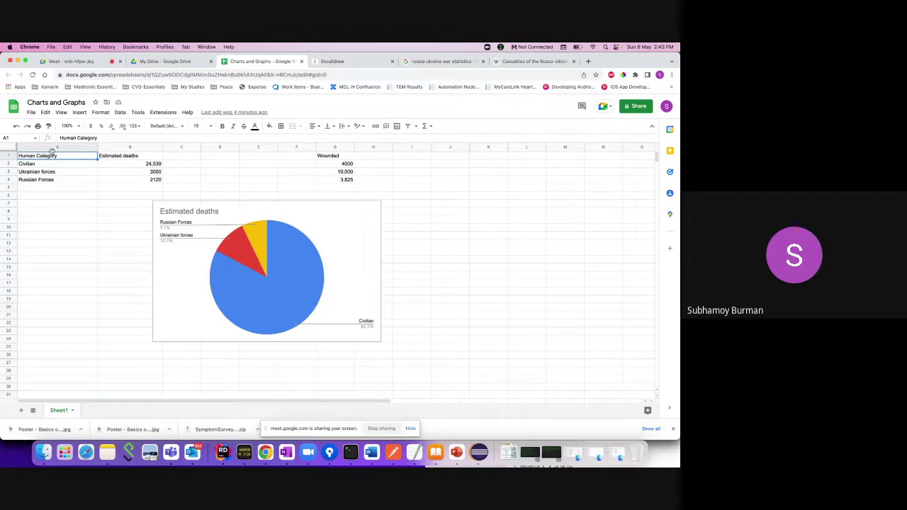
Screenshot the A1:B4 Human Category and Estimated deaths table, then switch to the Excalidraw board.
key("super+shift+5")
left_click_drag(602, 209, 81, 238)
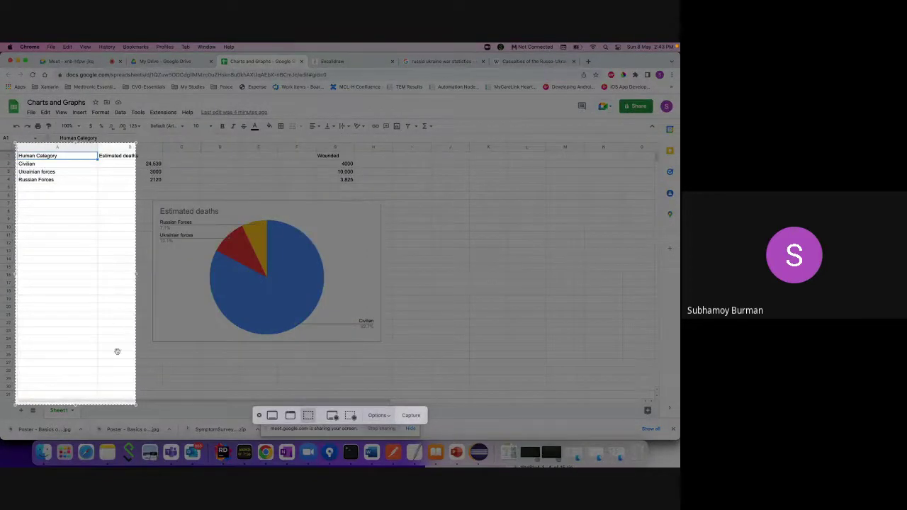
left_click_drag(76, 404, 167, 167)
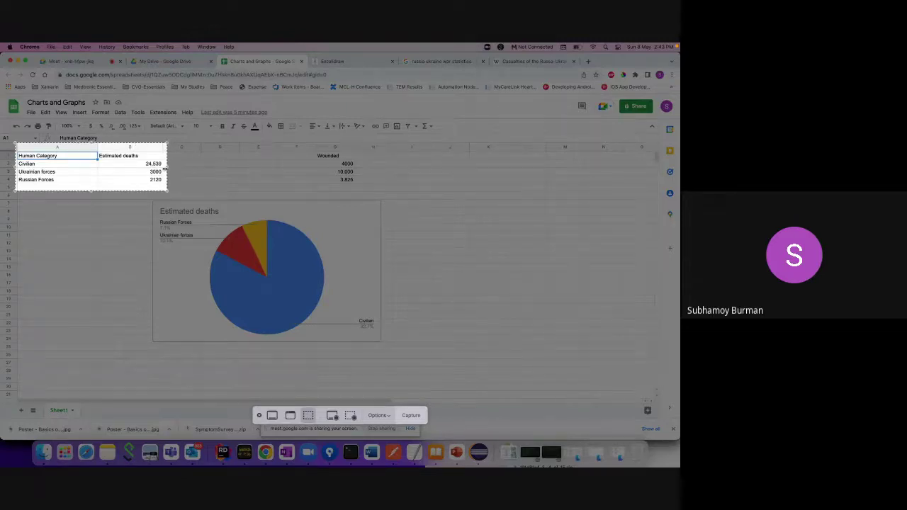
key("Return")
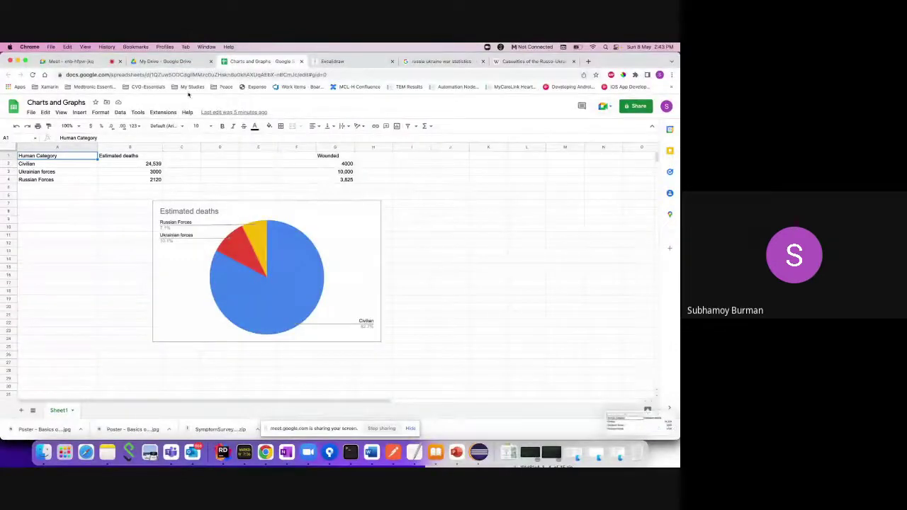
left_click(354, 61)
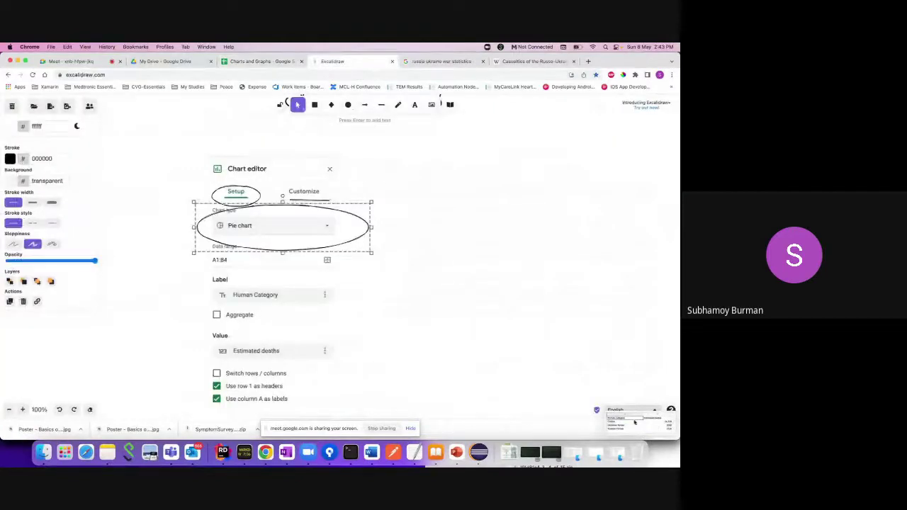
Place the table capture beside the chart settings image and number its rows 1–4 on the right.
left_click_drag(634, 418, 590, 236)
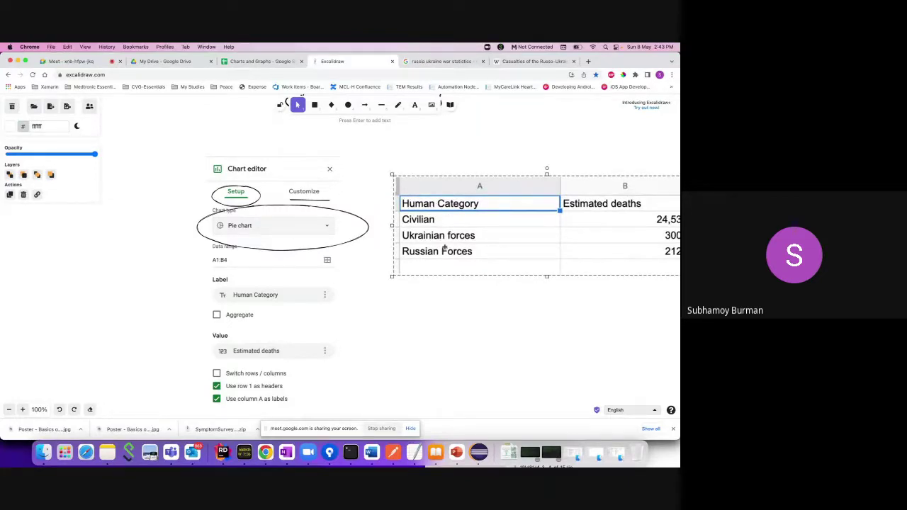
scroll(451, 330, "right", 2)
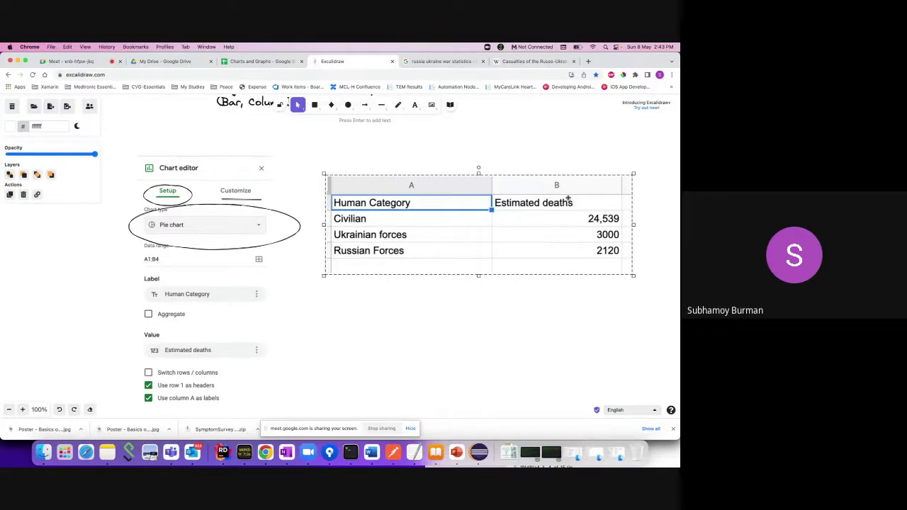
double_click(596, 201)
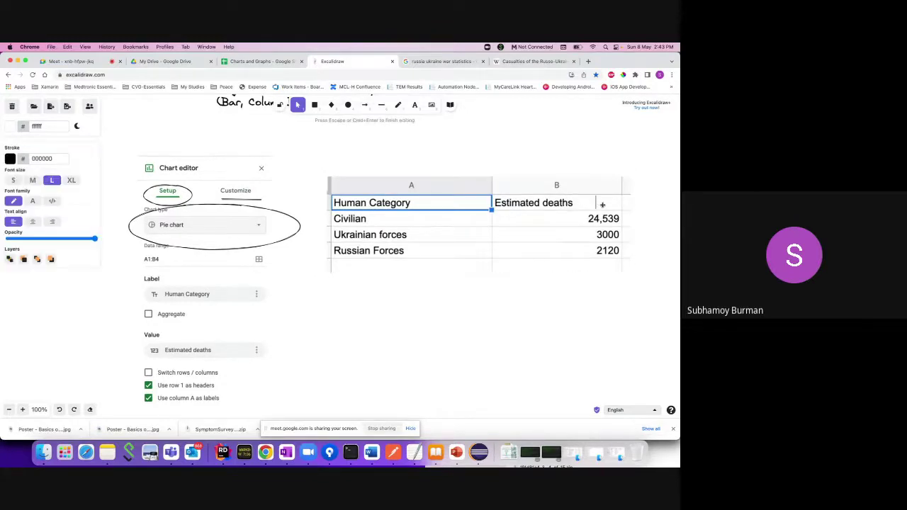
type("1")
double_click(562, 220)
type("2")
key("Escape")
double_click(561, 236)
type("3")
key("Escape")
double_click(561, 250)
type("4")
key("Escape")
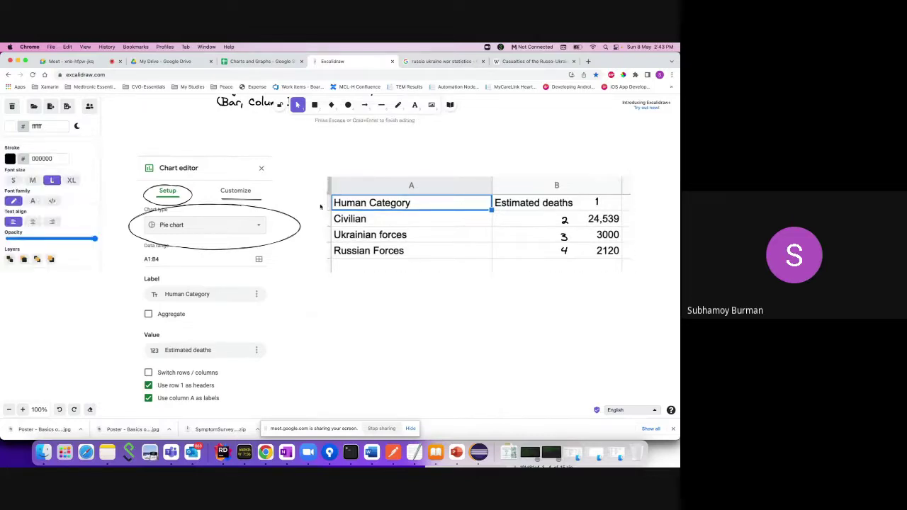
Add a second set of row numbers 1–4 along the table's left edge.
double_click(324, 204)
type("1")
key("Escape")
double_click(325, 219)
type("2")
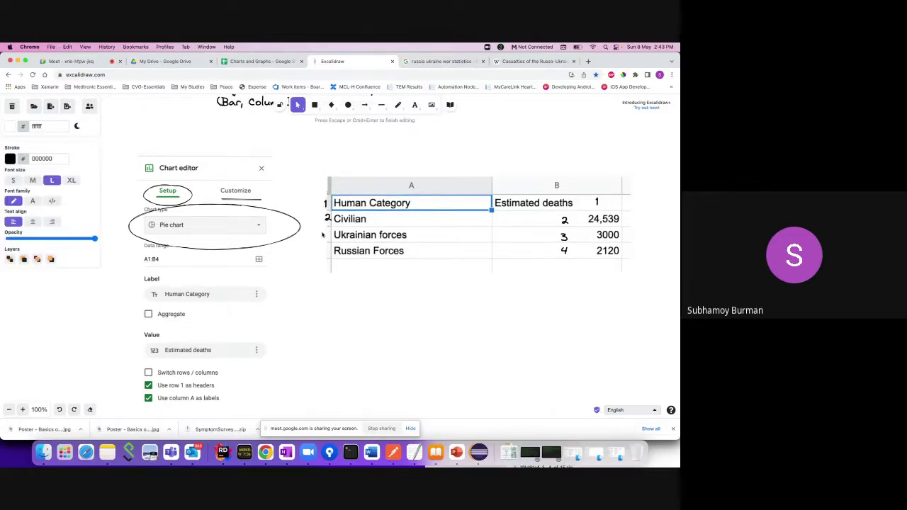
key("Escape")
double_click(323, 234)
type("3")
left_click(324, 251)
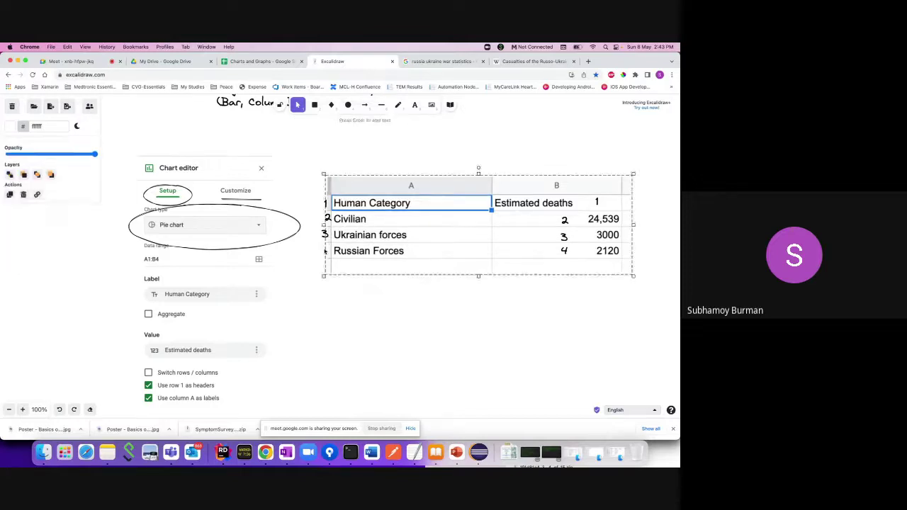
double_click(324, 251)
type("4")
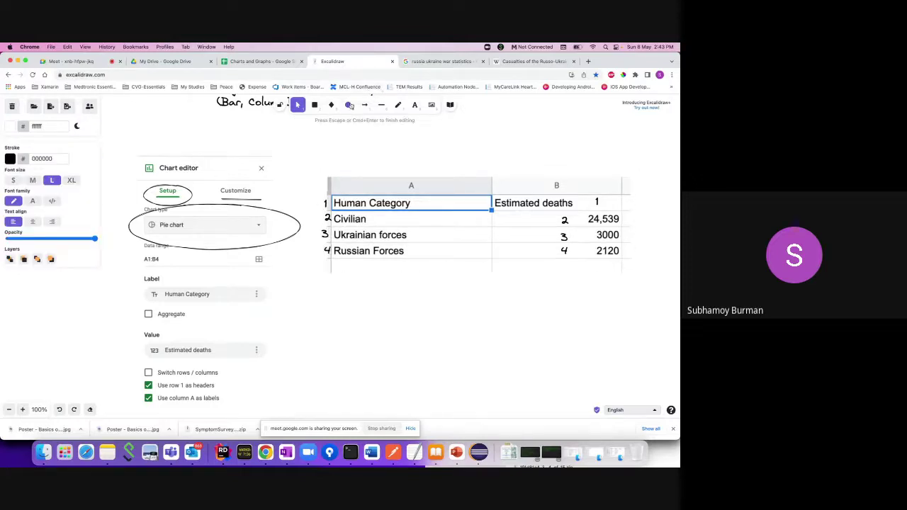
key("Escape")
Circle Human Category and the row 4 / 2120 value, then reopen the Charts and Graphs chart editor.
key("o")
left_click_drag(311, 188, 490, 216)
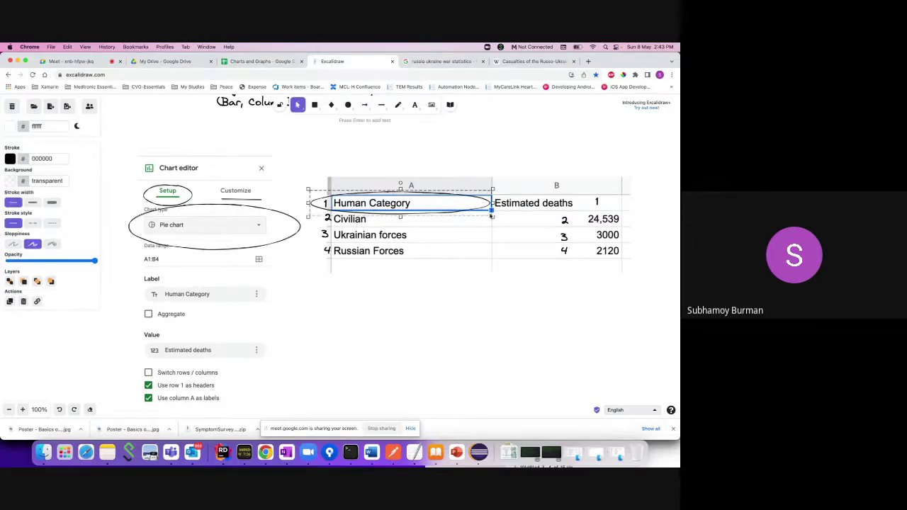
key("o")
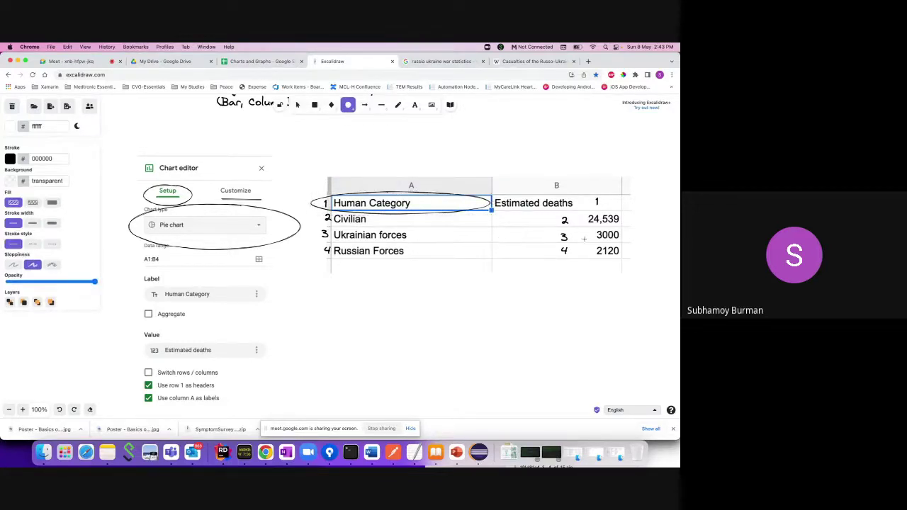
left_click_drag(522, 244, 638, 264)
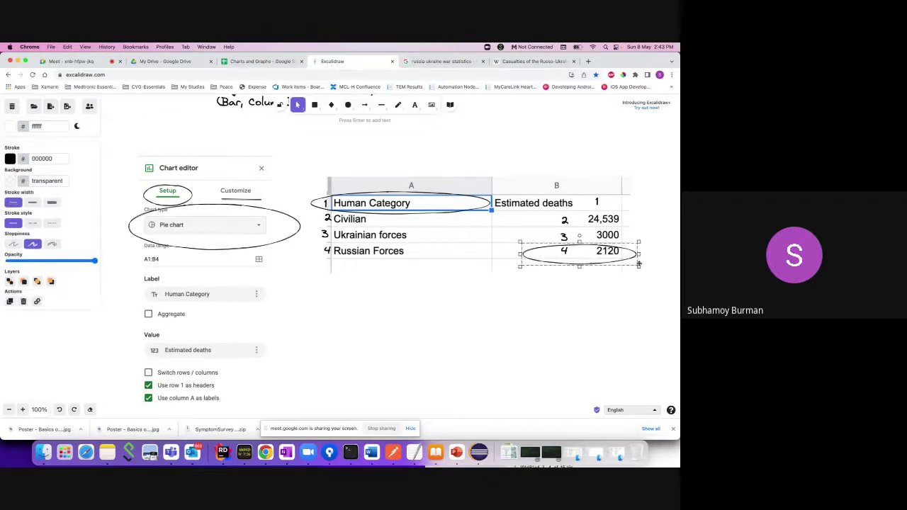
left_click(261, 61)
double_click(354, 225)
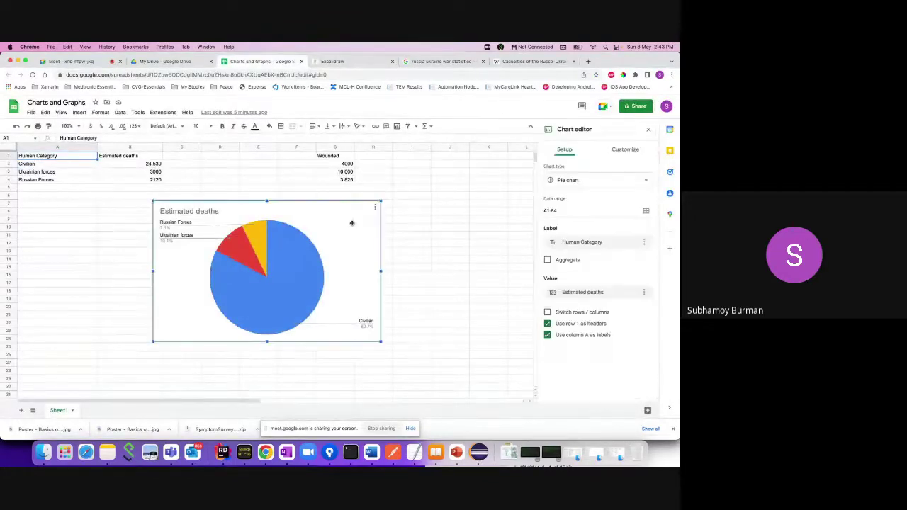
Inspect the chart's A1:B4 data range and the Human Category label field options.
left_click(564, 210)
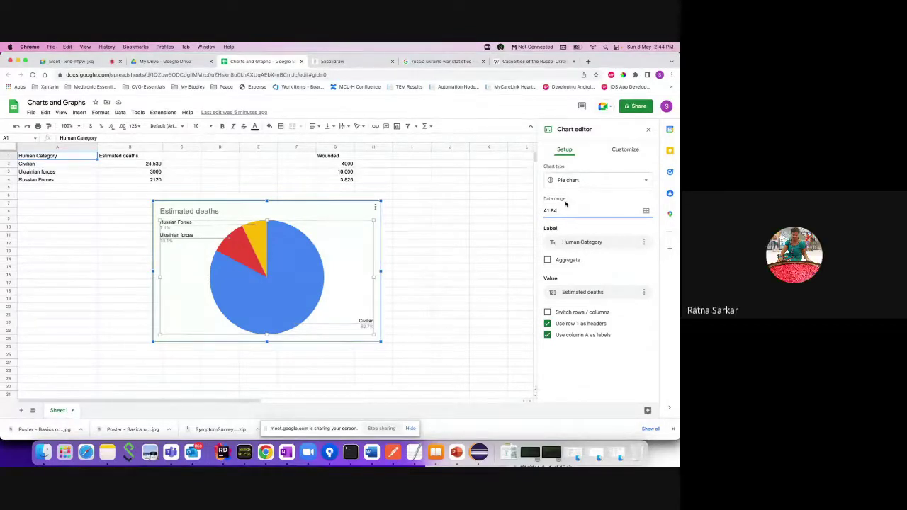
left_click(564, 242)
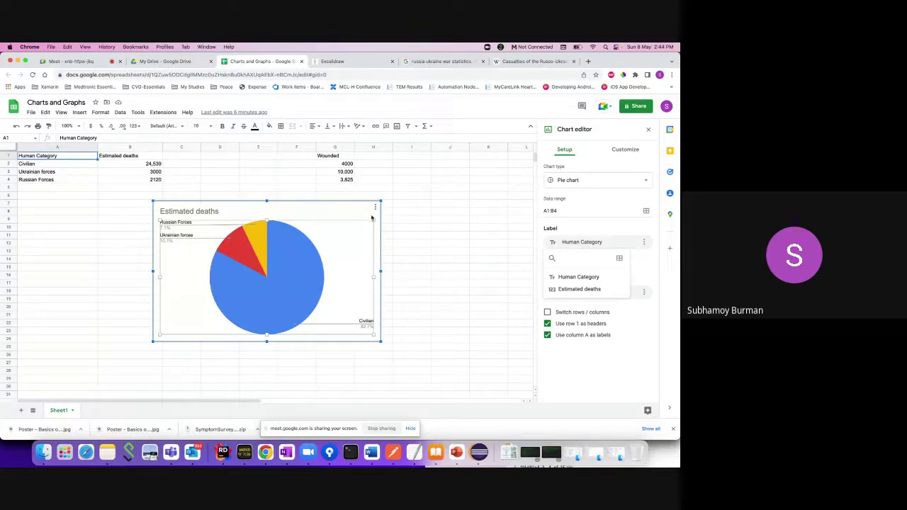
left_click(644, 242)
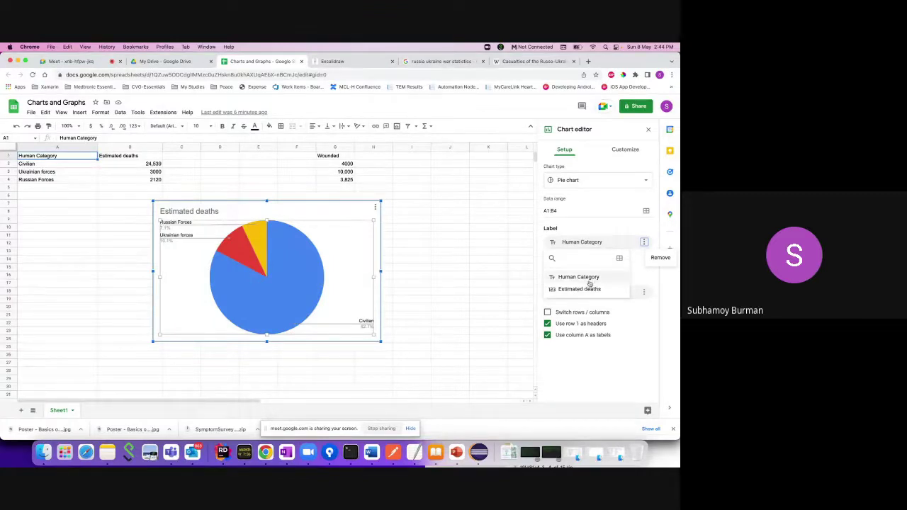
left_click(606, 233)
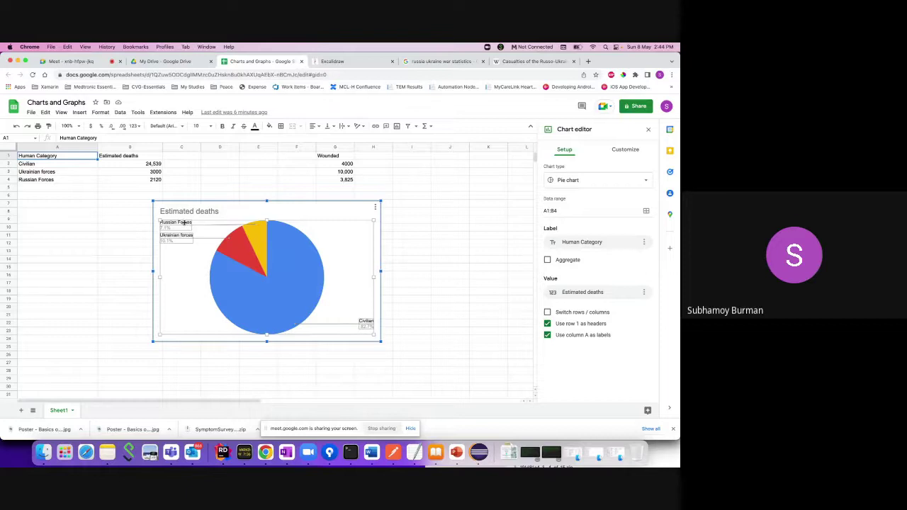
Select the Civilian slice to show its blue pie slice settings.
left_click(364, 323)
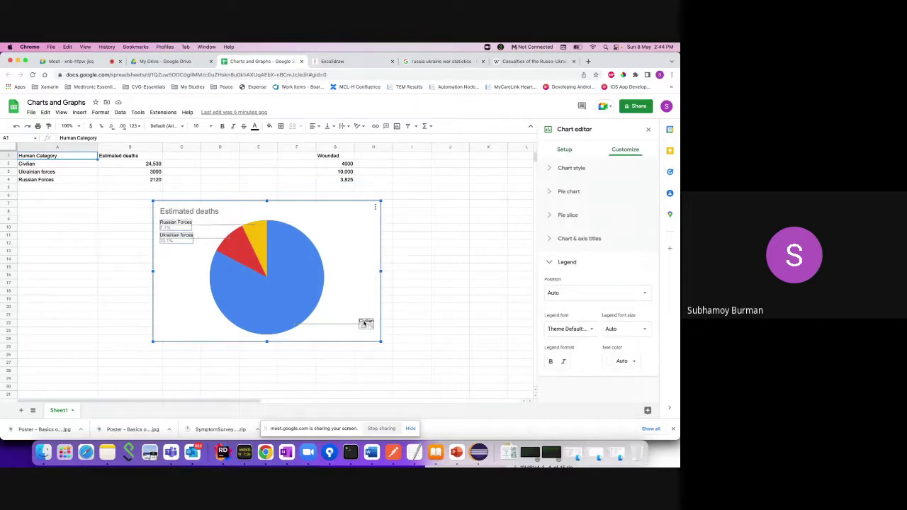
left_click(564, 153)
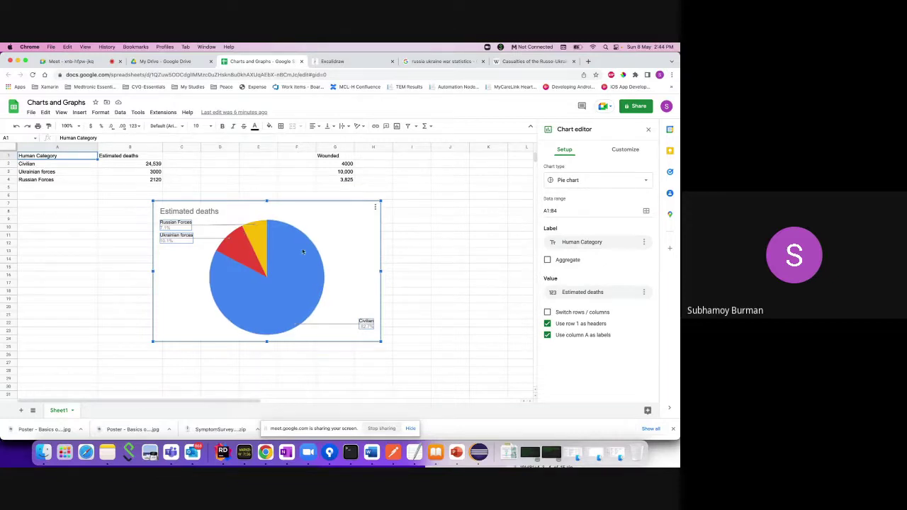
left_click(274, 248)
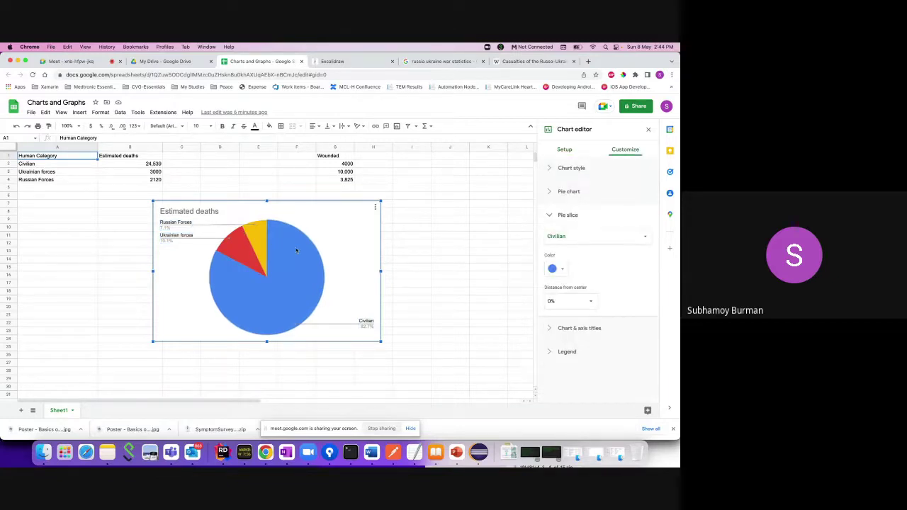
Cycle the Pie slice settings through Ukrainian forces, Russian Forces and Civilian.
left_click(256, 239)
left_click(236, 252)
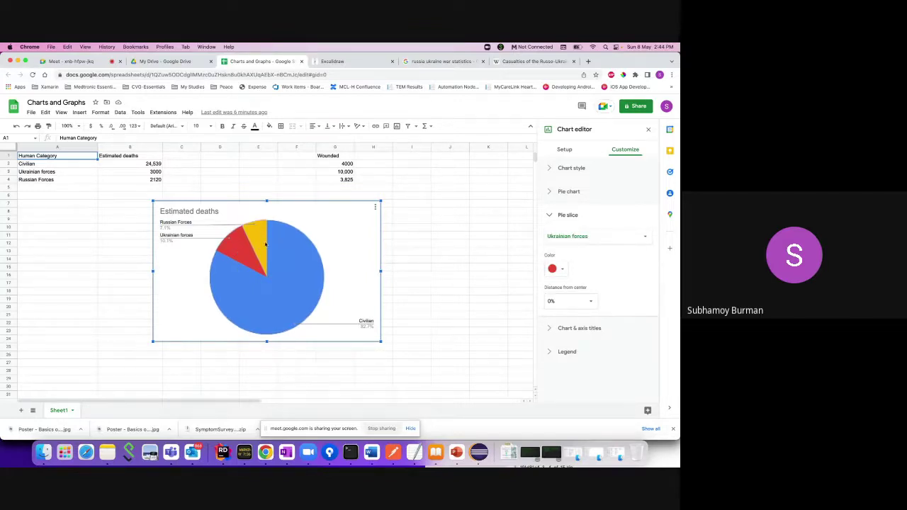
left_click(258, 249)
left_click(287, 248)
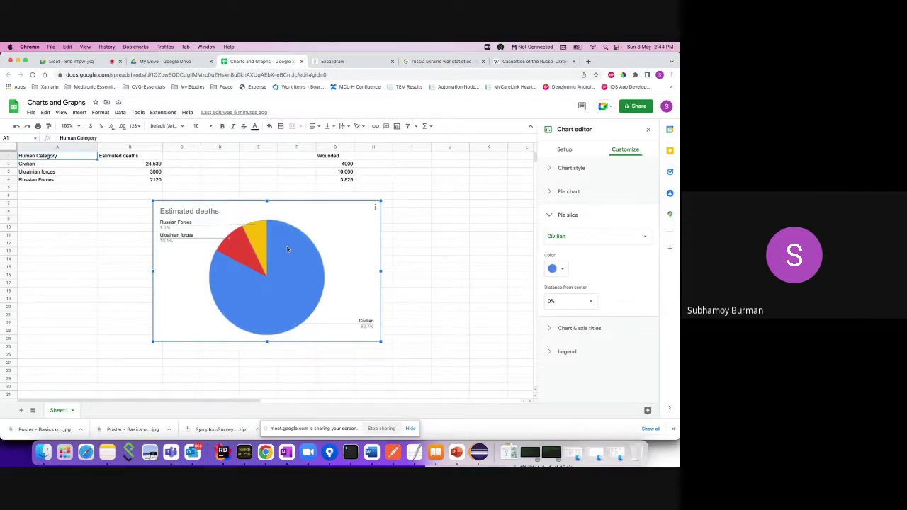
Expand the Chart style section with background, font, border, Maximize and 3D options.
left_click(558, 151)
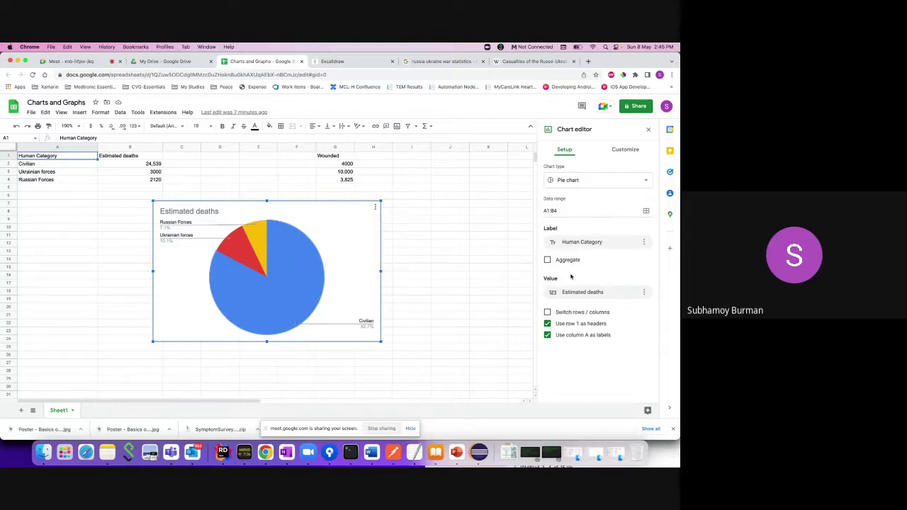
left_click(628, 149)
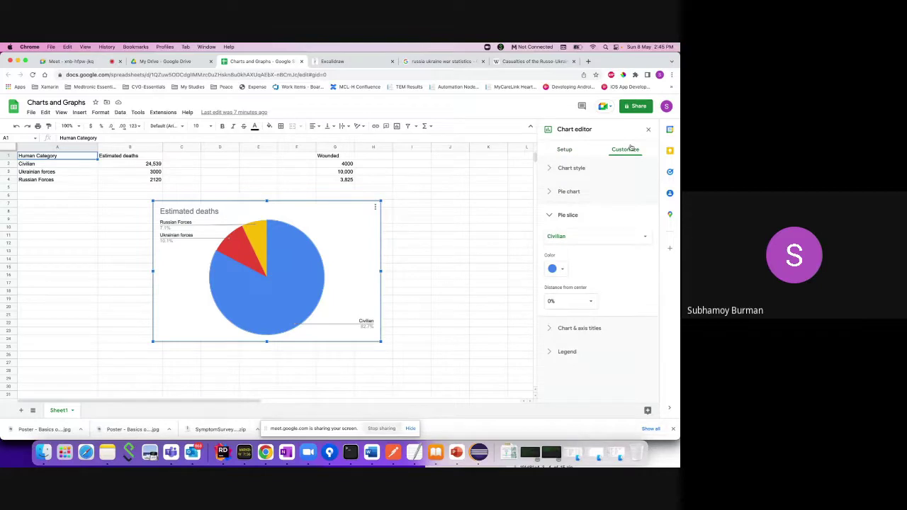
left_click(550, 169)
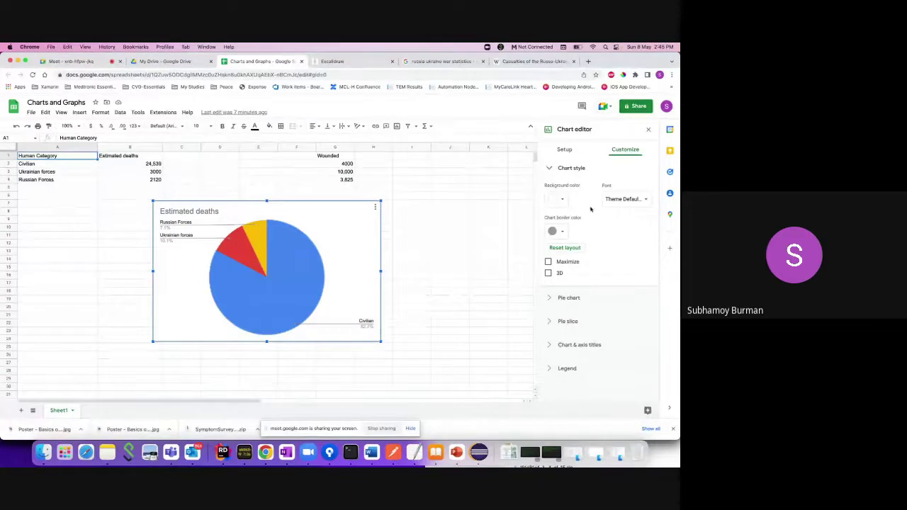
Give the chart a light green background and set its font to Georgia.
left_click(565, 199)
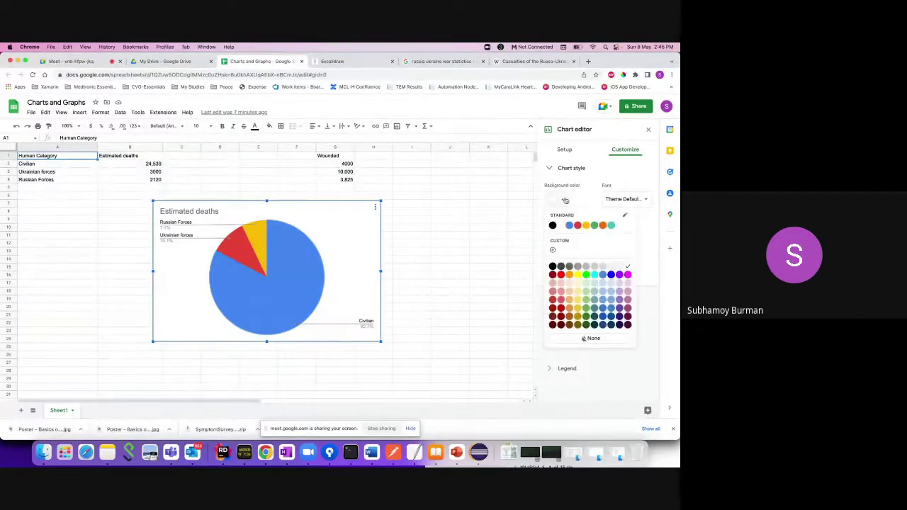
left_click(586, 284)
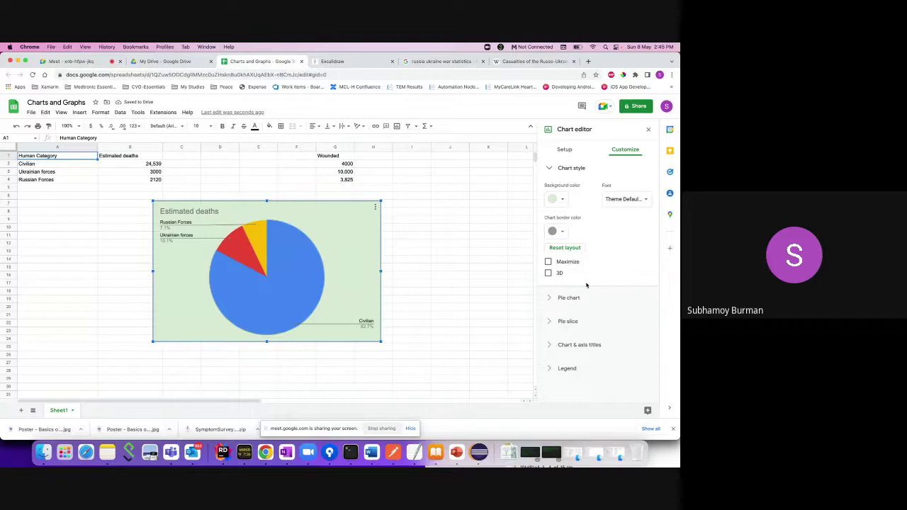
left_click(624, 200)
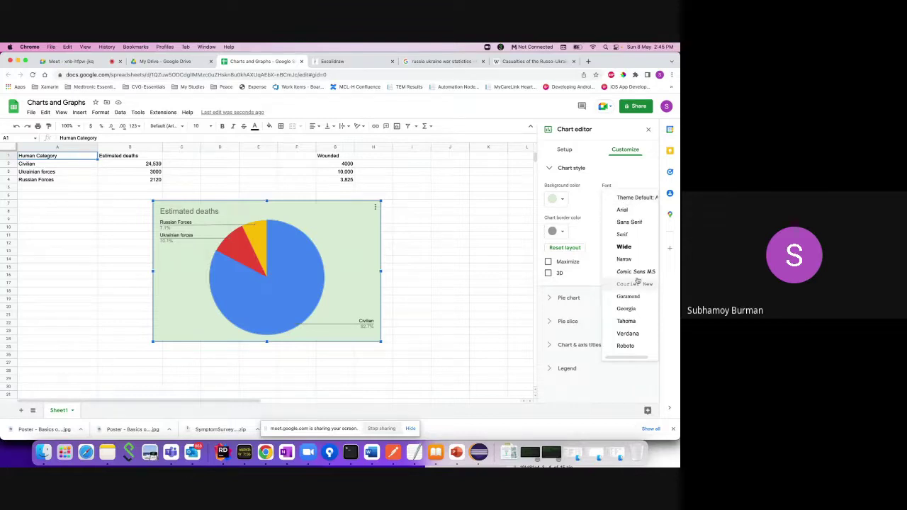
left_click(628, 309)
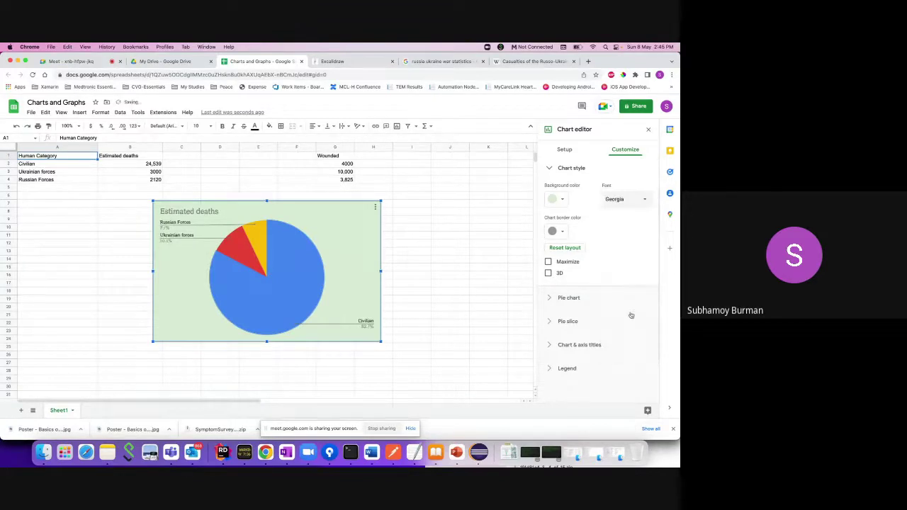
Reopen Chart style, leave the border colour unchanged, and tick Maximize to enlarge the pie.
left_click(432, 278)
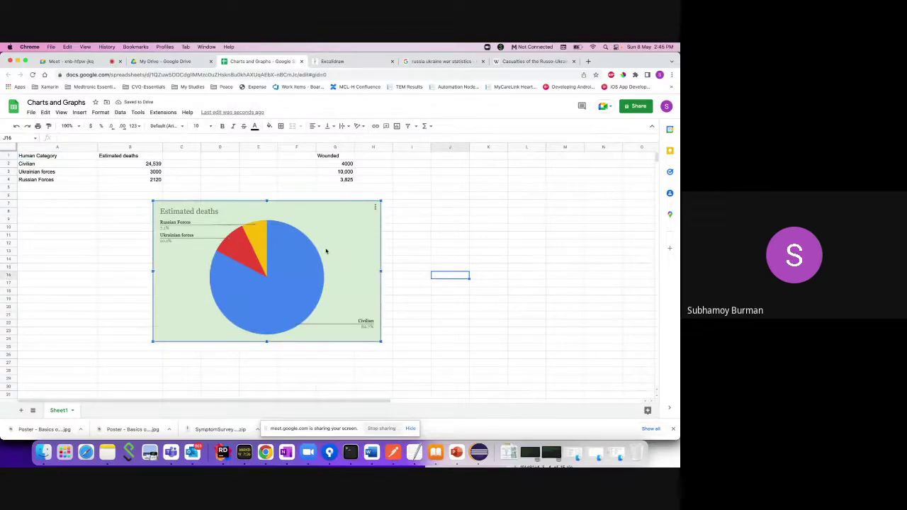
double_click(354, 233)
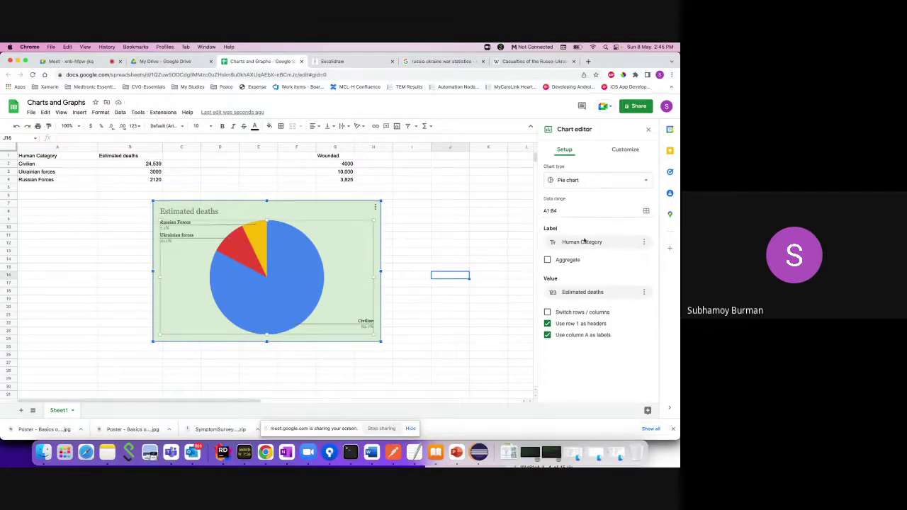
left_click(621, 149)
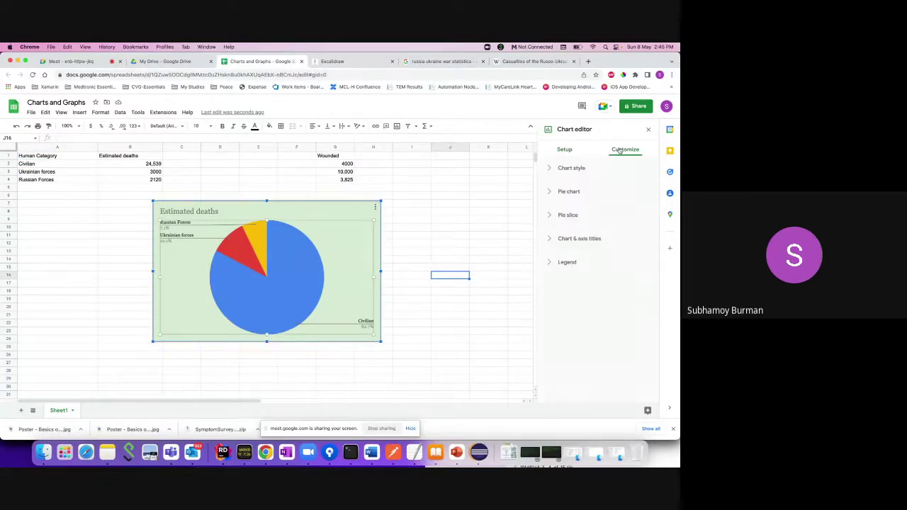
left_click(560, 168)
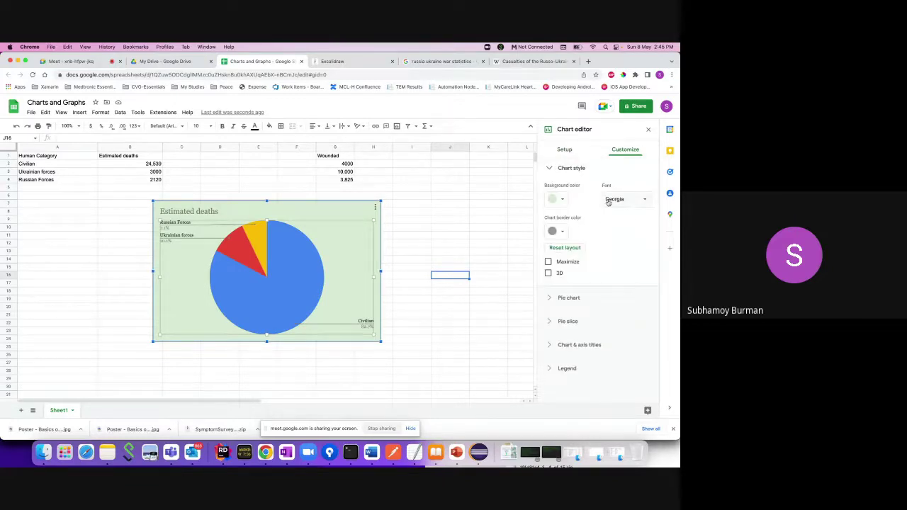
left_click(563, 232)
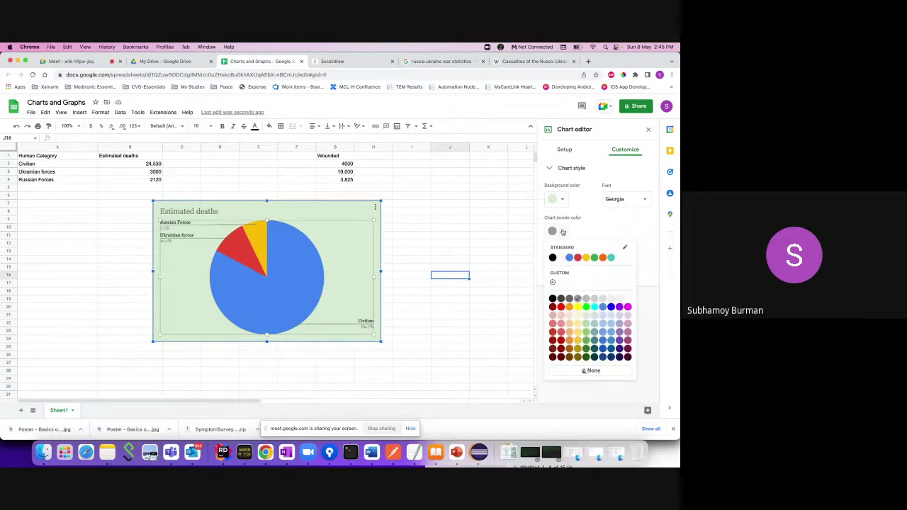
left_click(562, 231)
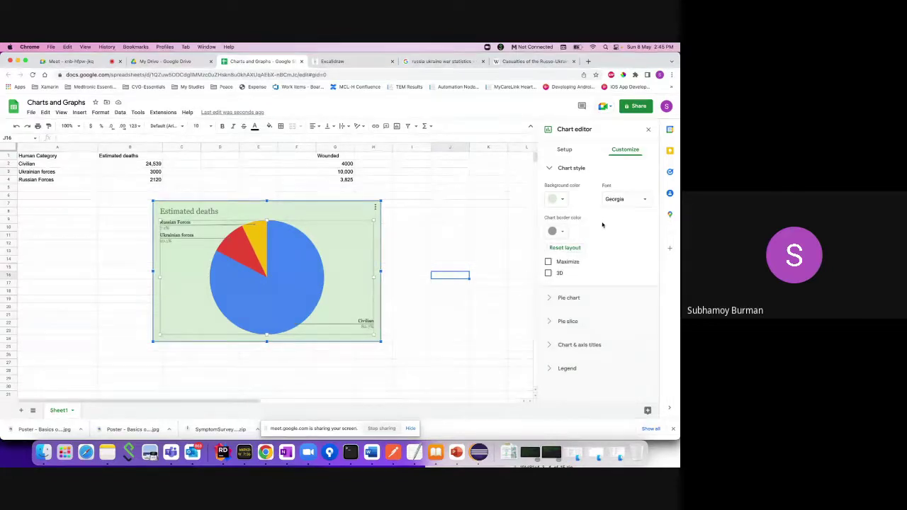
left_click(548, 262)
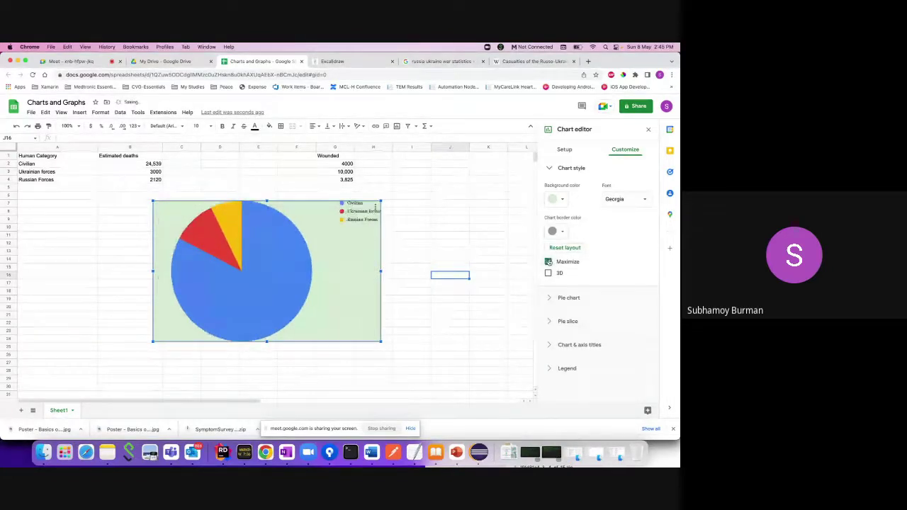
Turn off Maximize to restore the Estimated deaths title, then make the pie 3D.
left_click(549, 261)
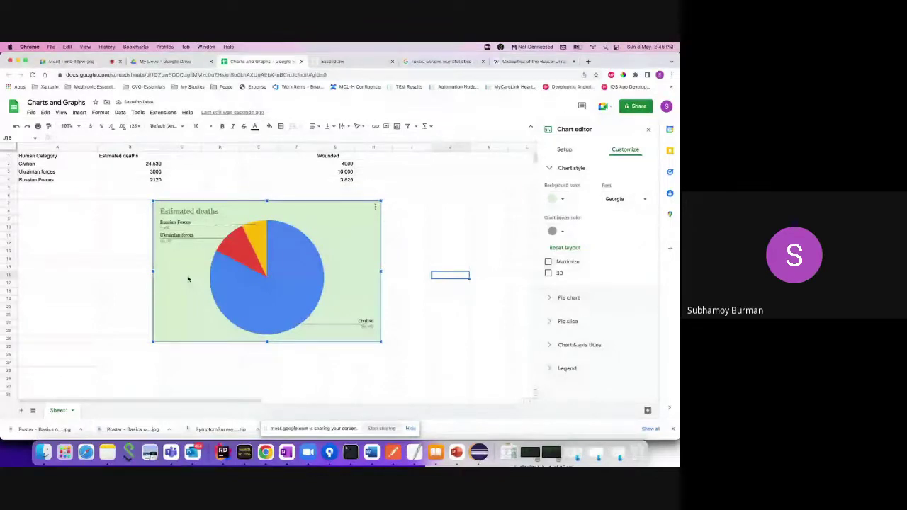
key("super+plus")
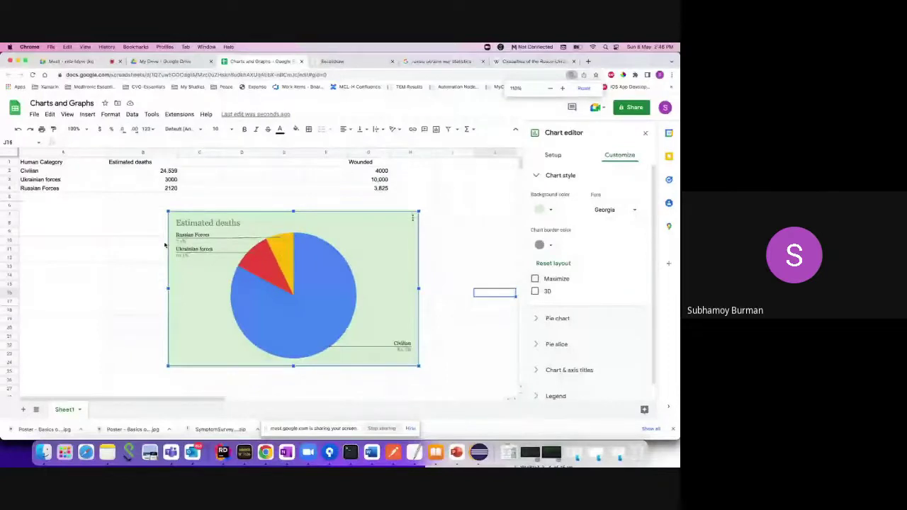
key("super+plus")
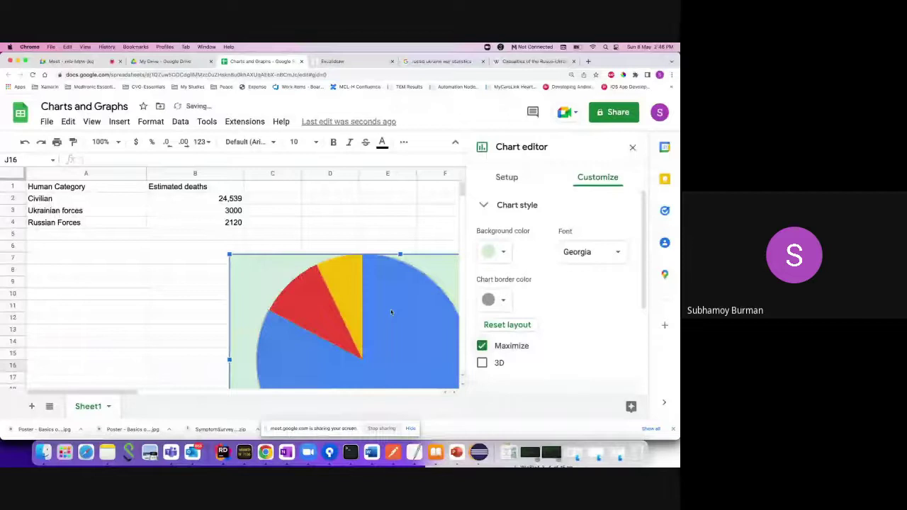
key("super+minus")
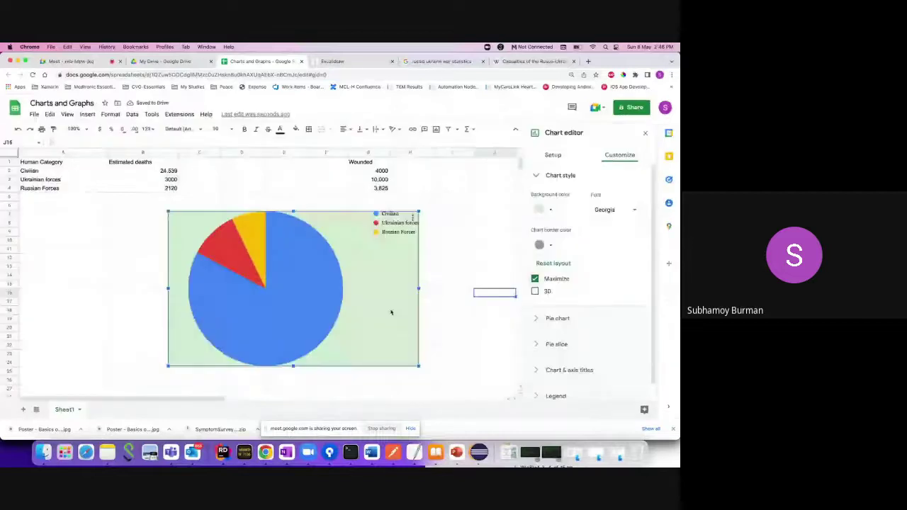
left_click(535, 279)
key("super+minus")
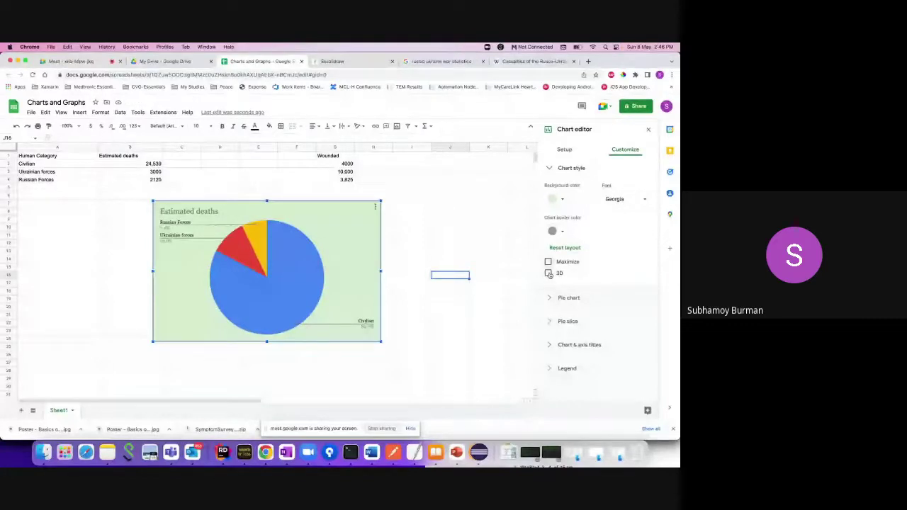
left_click(549, 273)
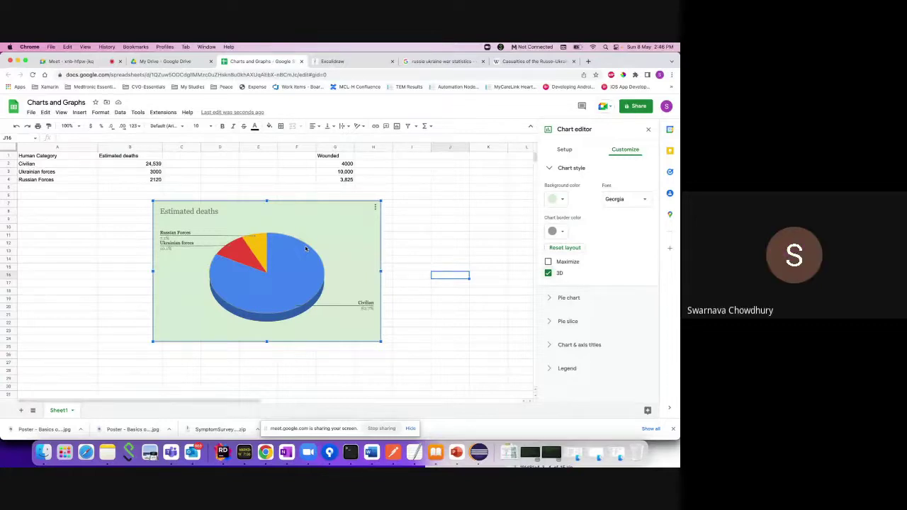
Toggle 3D off and back on, then expand the Pie chart donut hole and slice label settings.
left_click(548, 274)
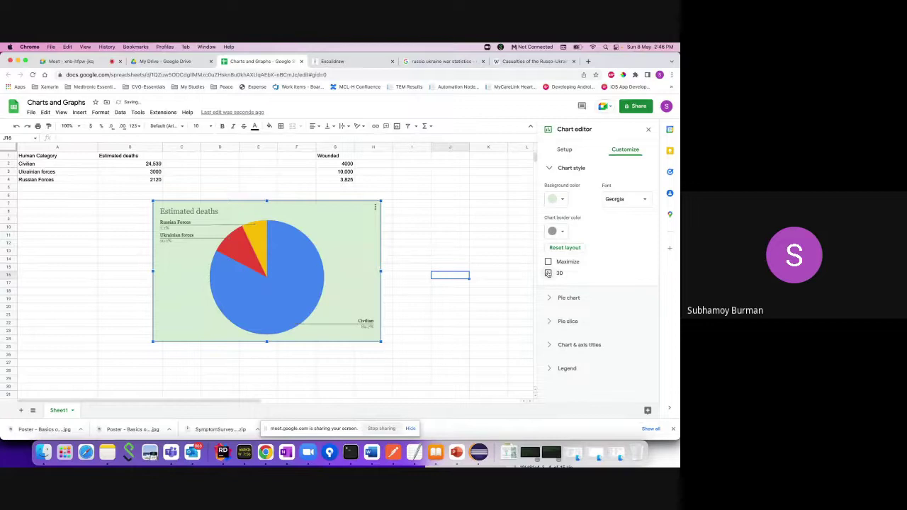
left_click(548, 274)
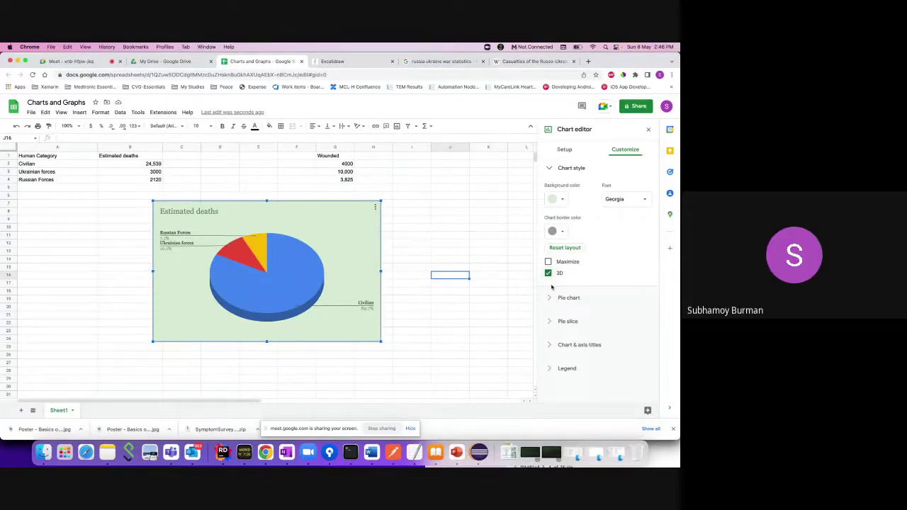
left_click(551, 297)
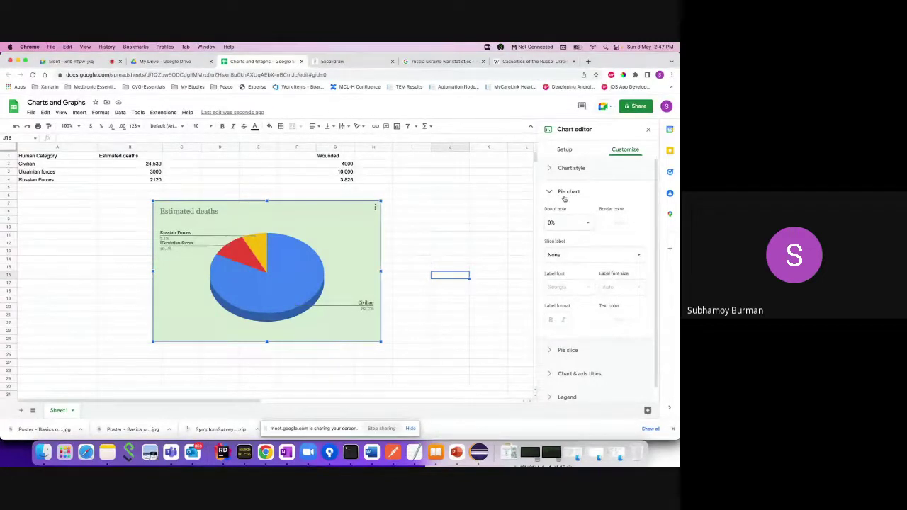
Give the 3D pie a 25% donut hole.
left_click(575, 223)
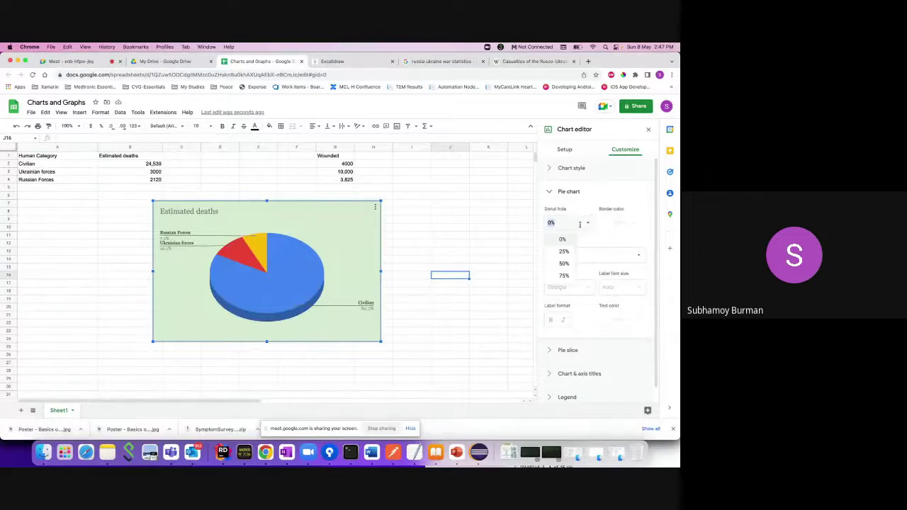
left_click(562, 253)
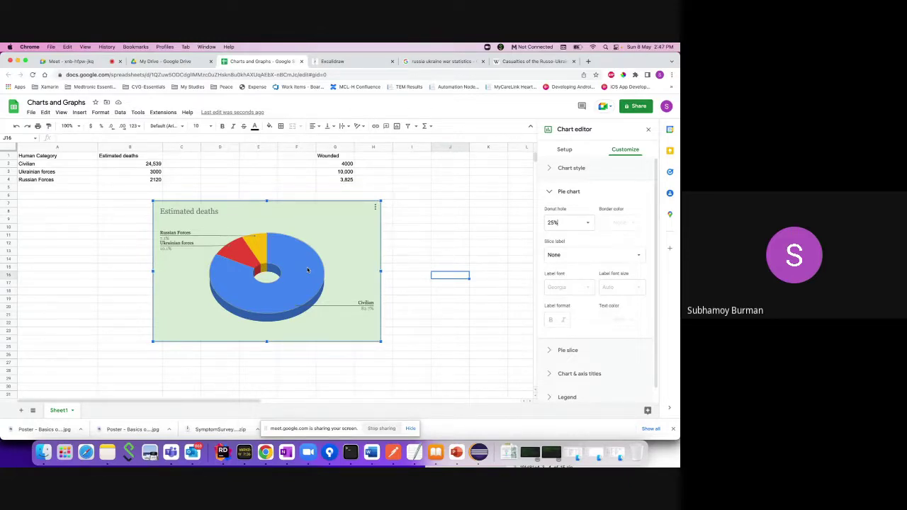
left_click(568, 257)
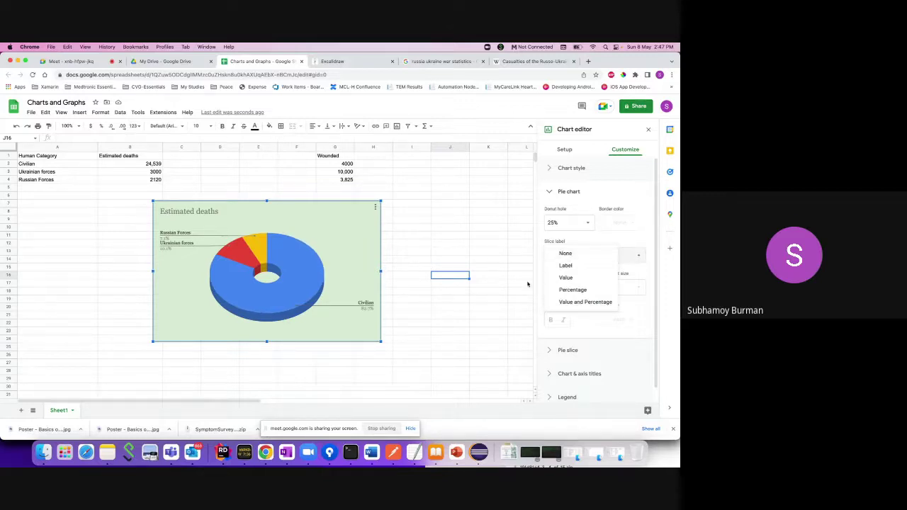
Try Value and Label slice labels, settling on Percentage (82.7%, 10.1%, 7.1%).
left_click(571, 277)
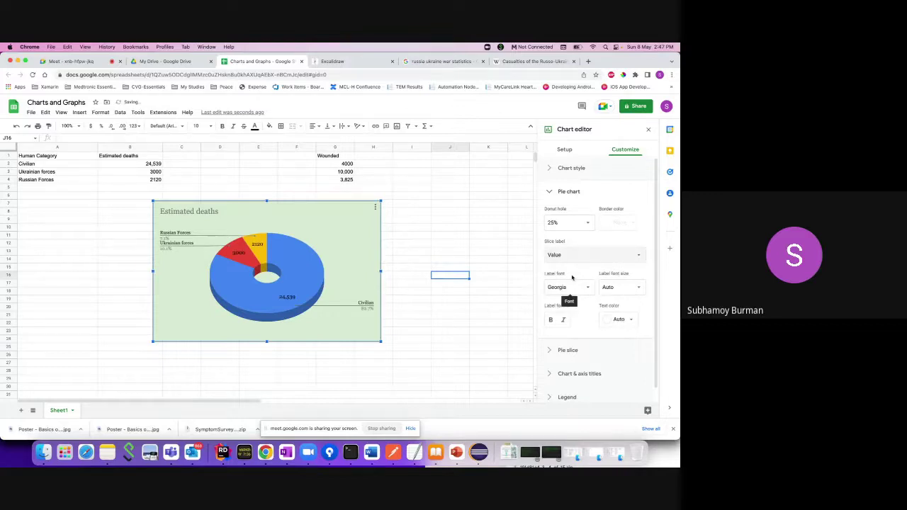
left_click(575, 255)
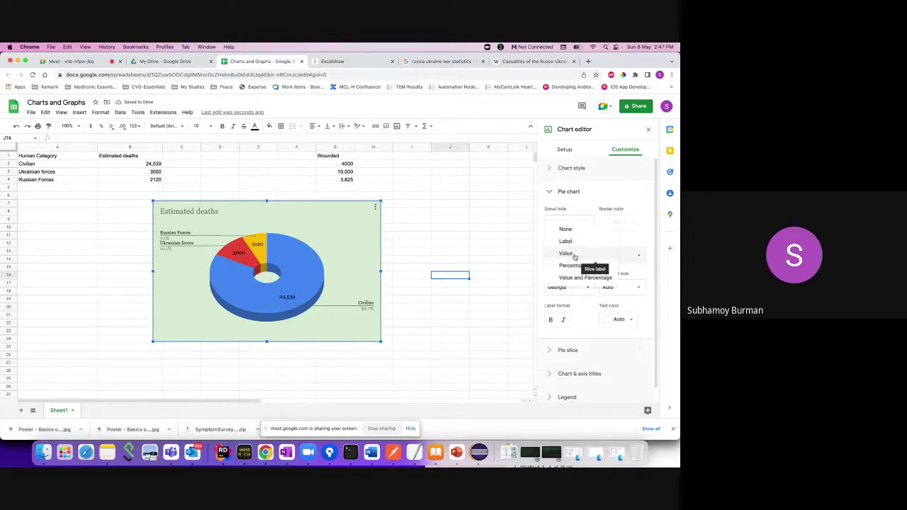
left_click(577, 243)
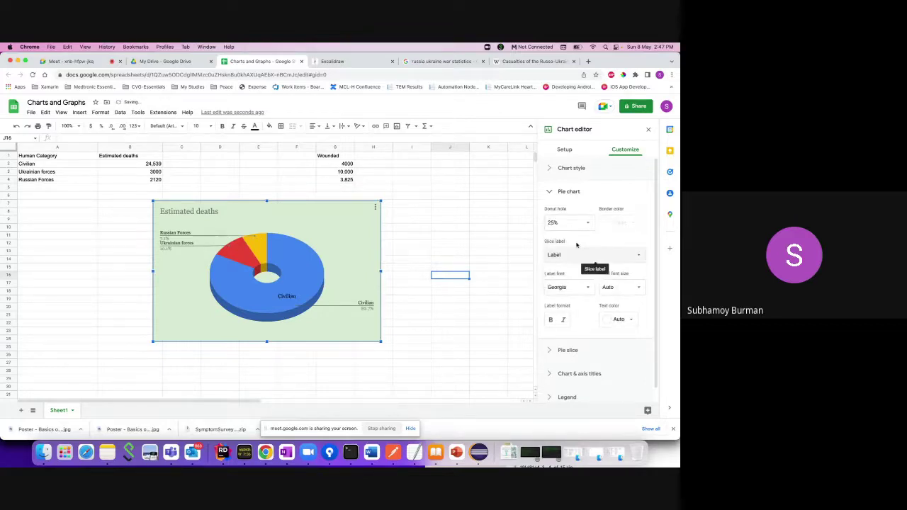
left_click(582, 253)
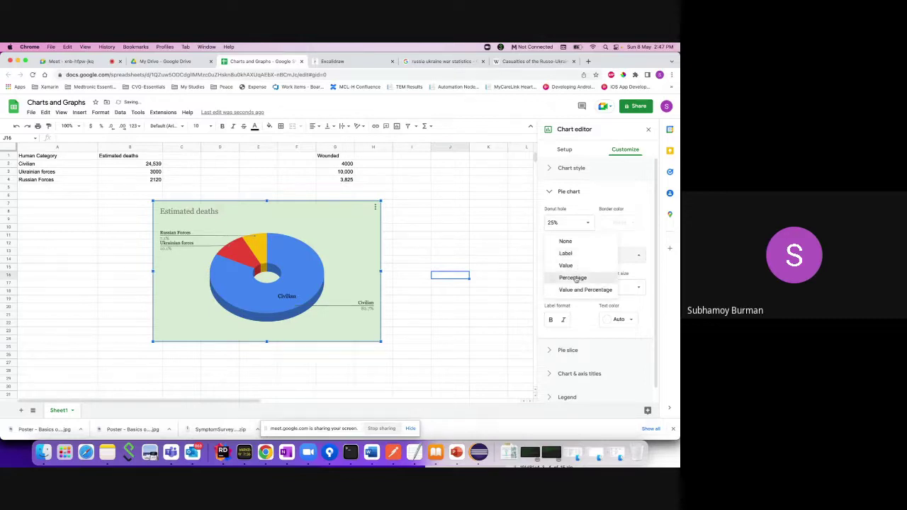
left_click(576, 276)
left_click(580, 254)
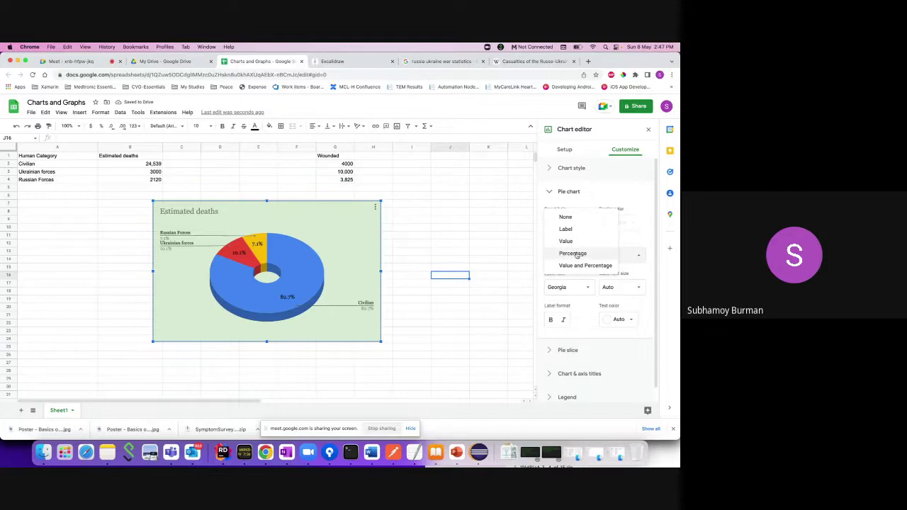
left_click(577, 254)
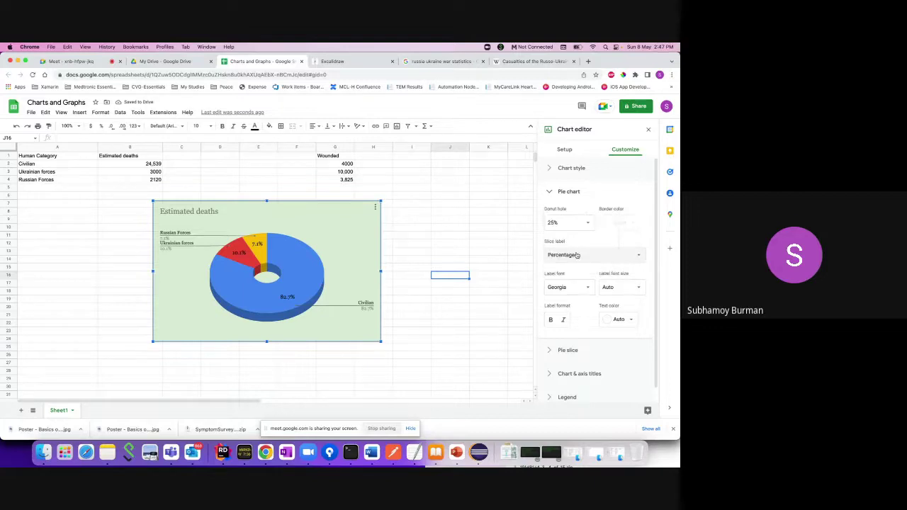
Re-enable Maximize in Chart style and deselect the chart to close the editor.
left_click(548, 168)
left_click(548, 262)
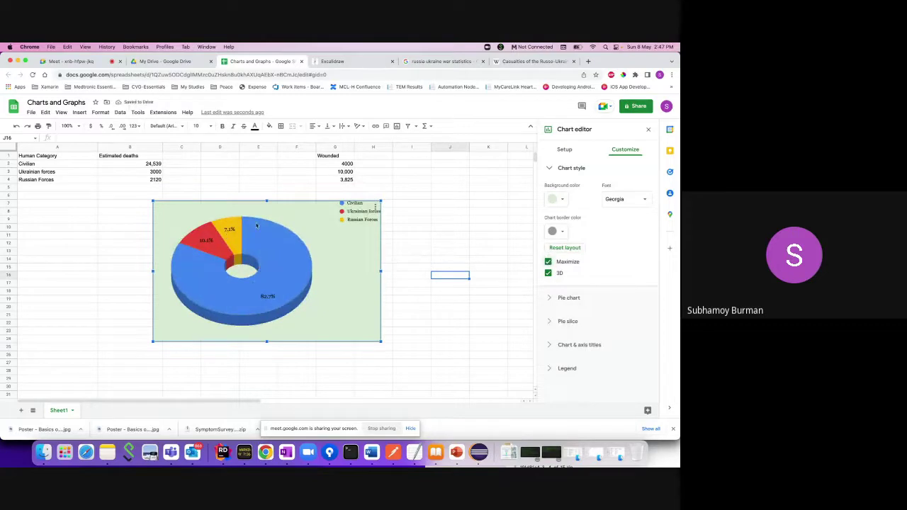
left_click(408, 254)
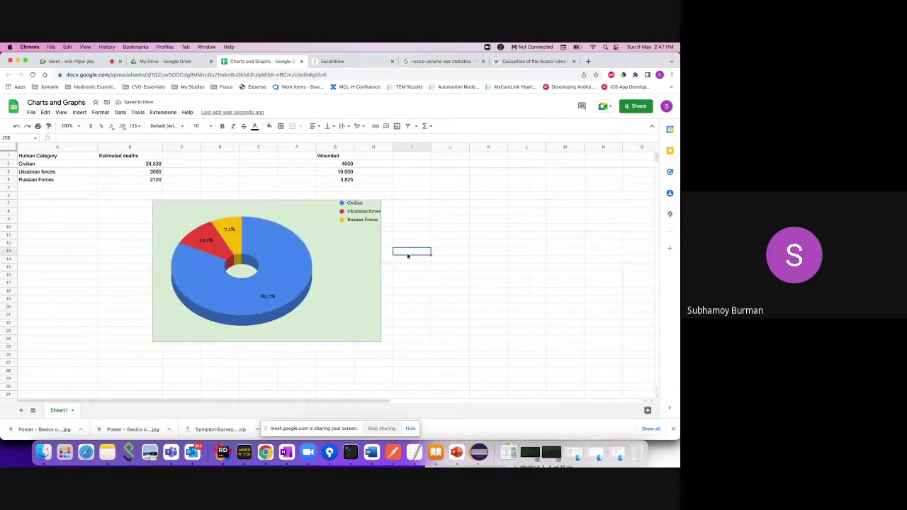
Make the donut's percentage slice labels bold and white in the Pie chart settings.
left_click(344, 249)
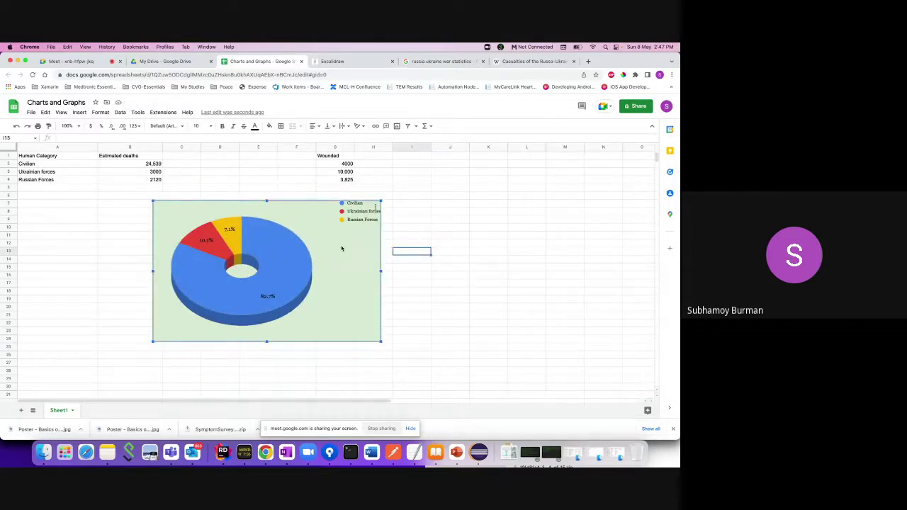
double_click(359, 240)
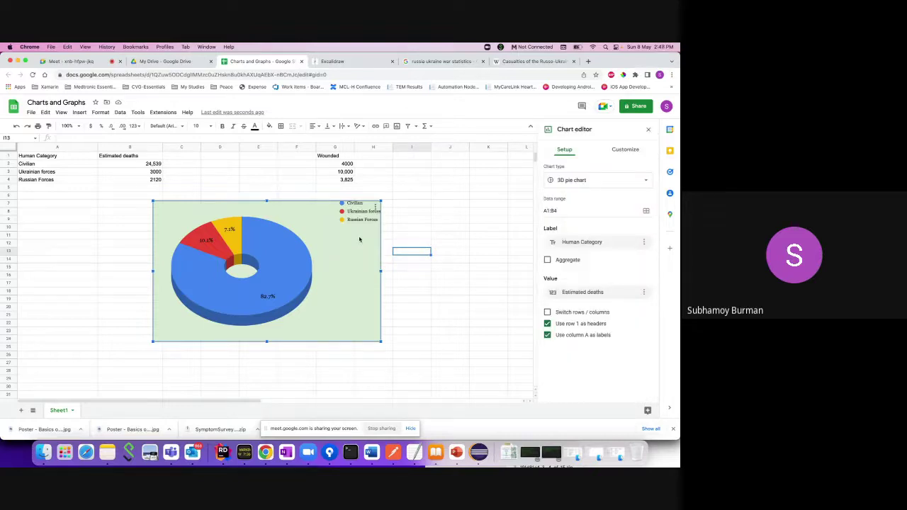
left_click(624, 154)
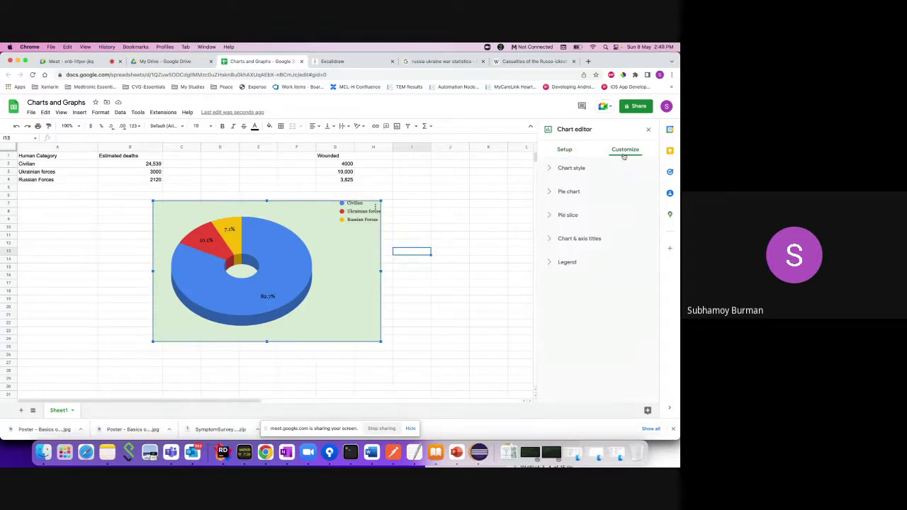
left_click(551, 191)
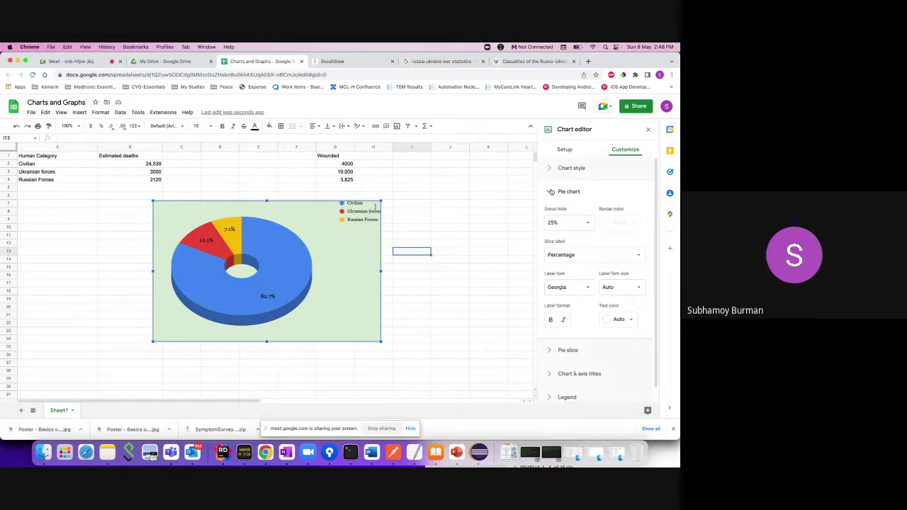
left_click(551, 323)
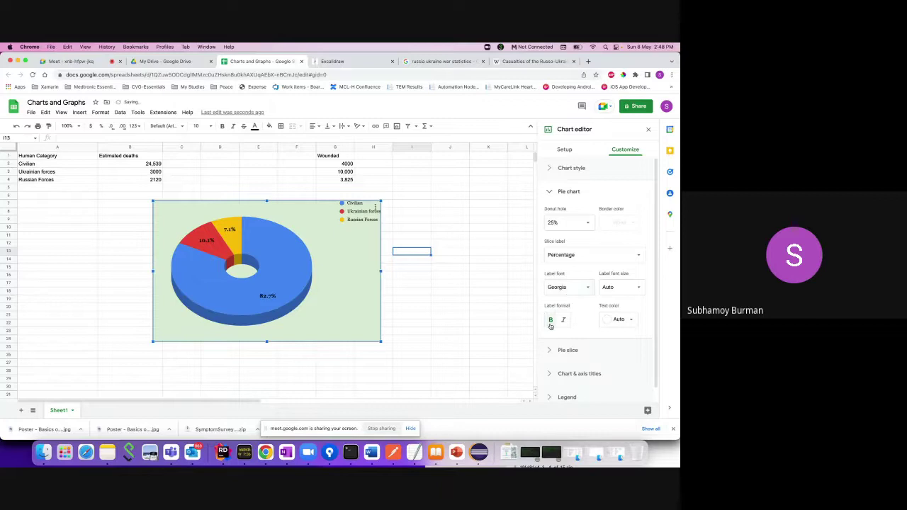
left_click(616, 319)
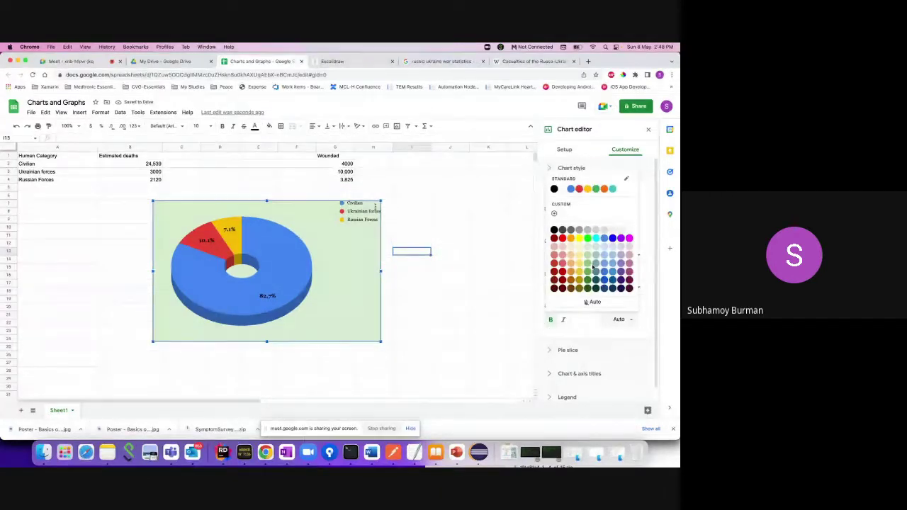
left_click(629, 230)
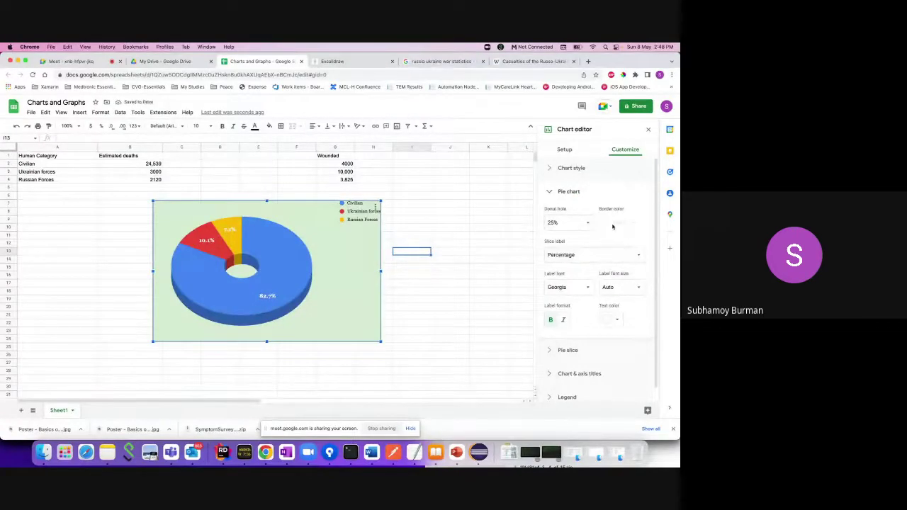
left_click(549, 191)
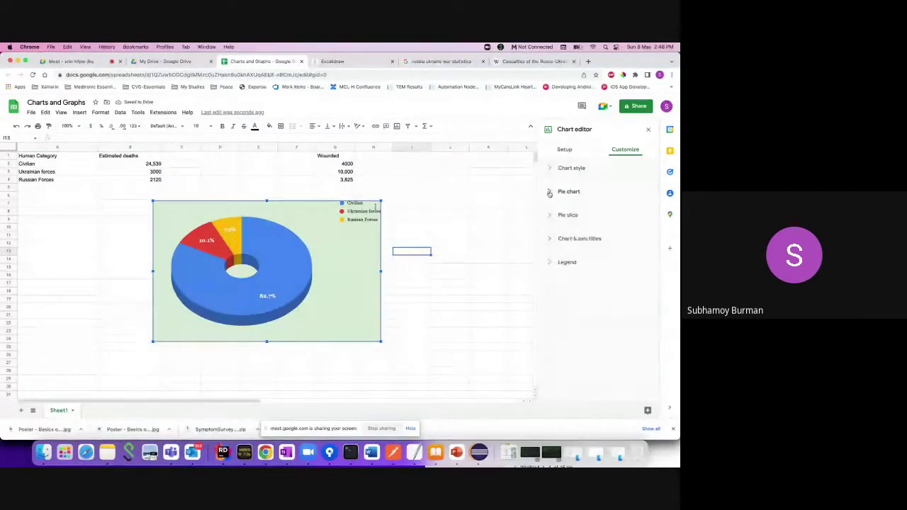
left_click(549, 192)
left_click(569, 255)
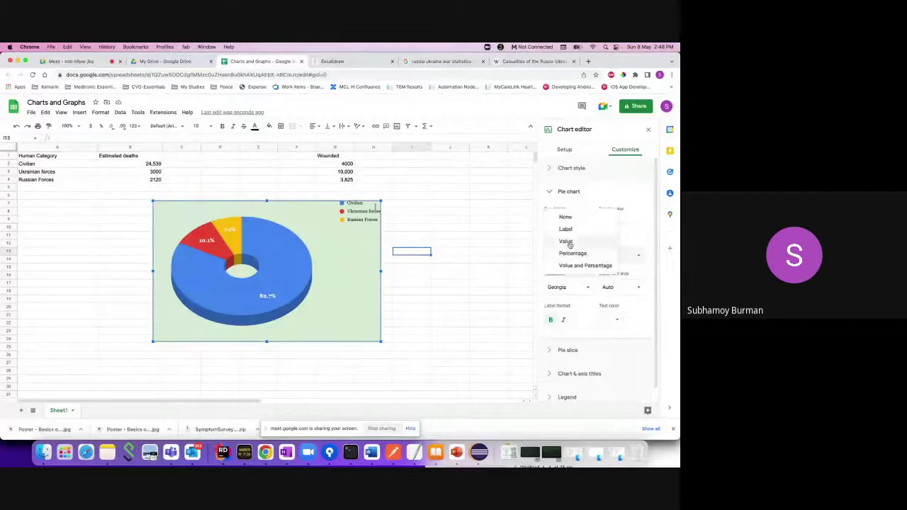
Label the donut slices with their values (24,539, 3000, 2120) and turn off Maximize in Chart style.
left_click(566, 242)
left_click(571, 168)
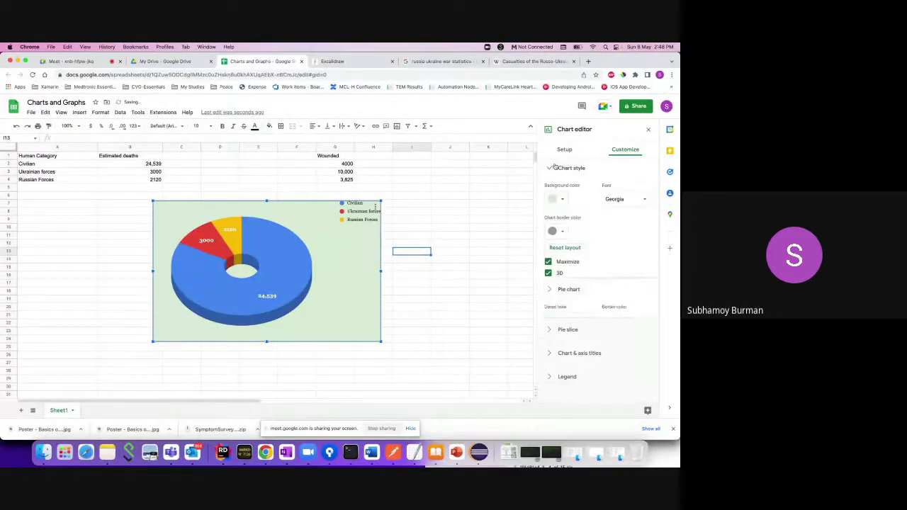
left_click(552, 262)
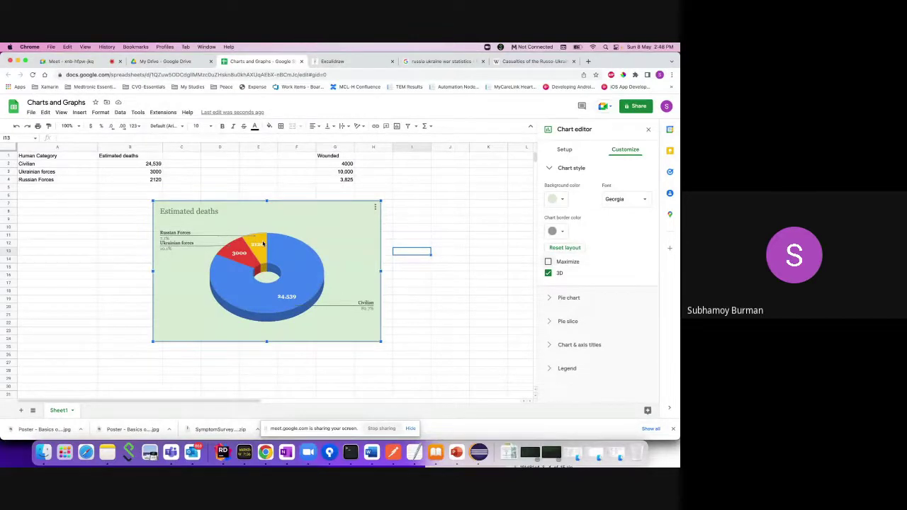
left_click(553, 298)
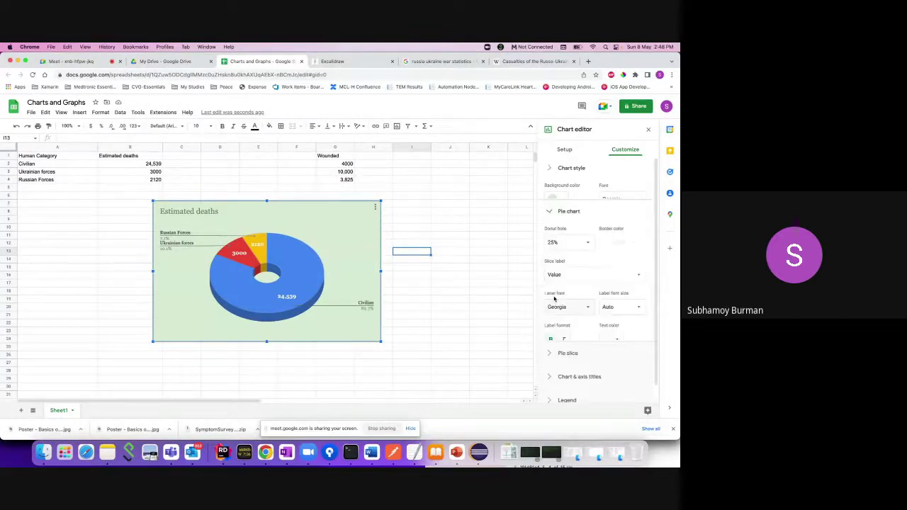
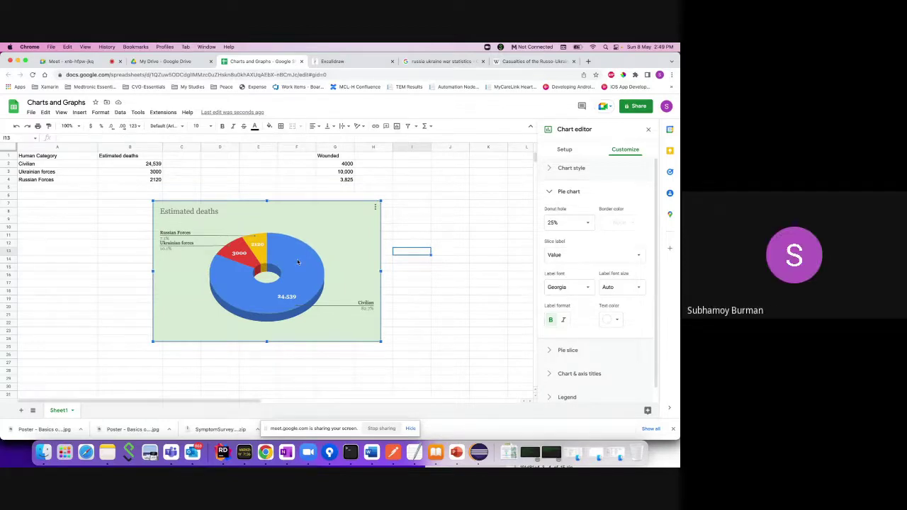
At 150% zoom, inspect the legend and 3000 data label settings, then zoom back out.
key("super+equal")
key("super+equal")
key("super+equal")
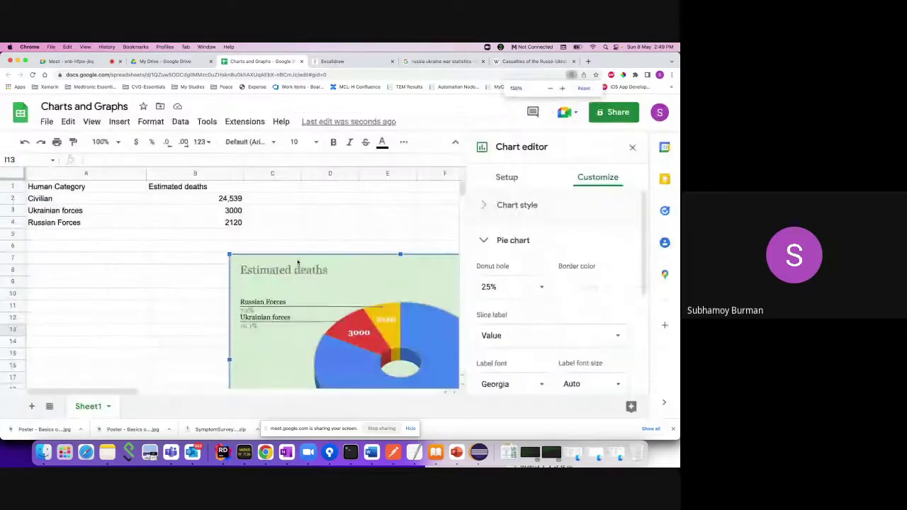
left_click(245, 314)
scroll(248, 314, "down", 2)
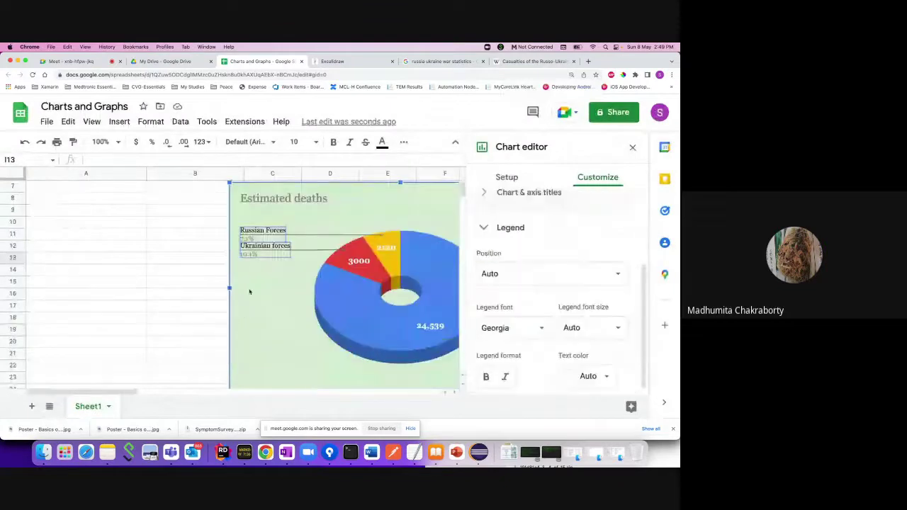
left_click(359, 262)
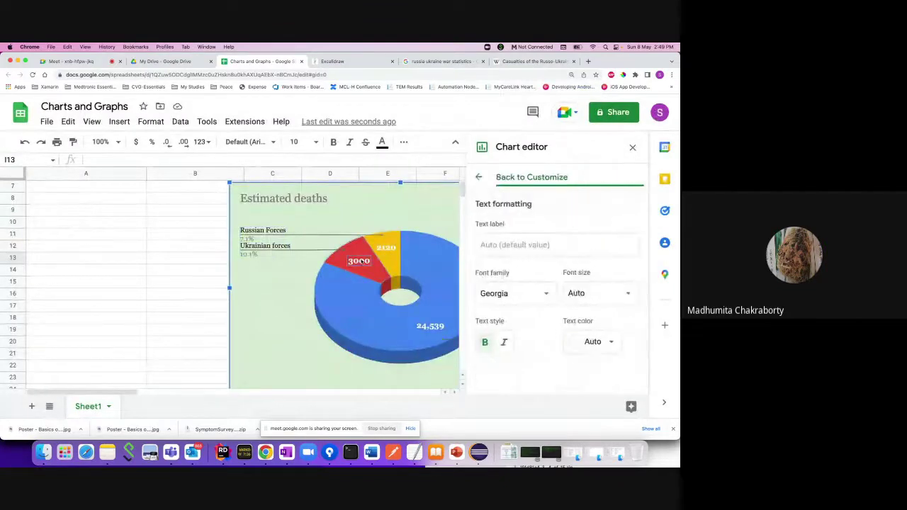
left_click(478, 177)
key("super+minus")
key("super+minus")
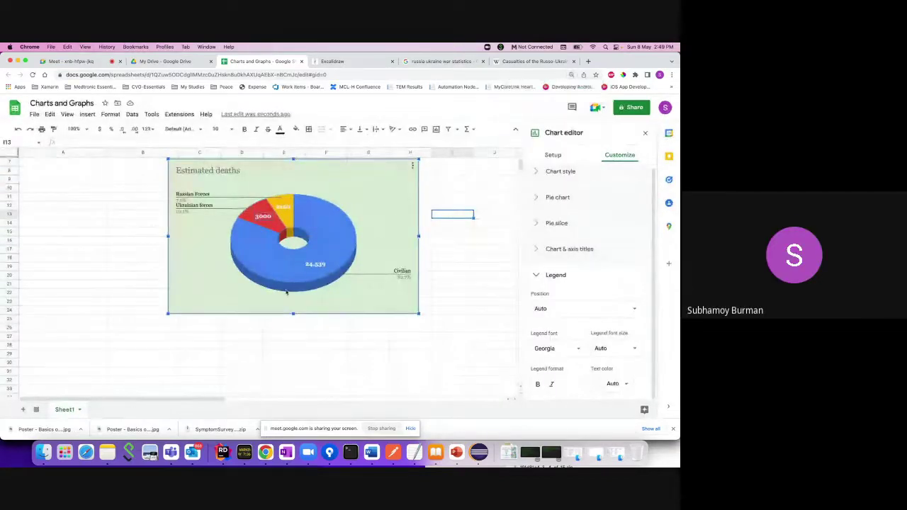
scroll(287, 293, "up", 3)
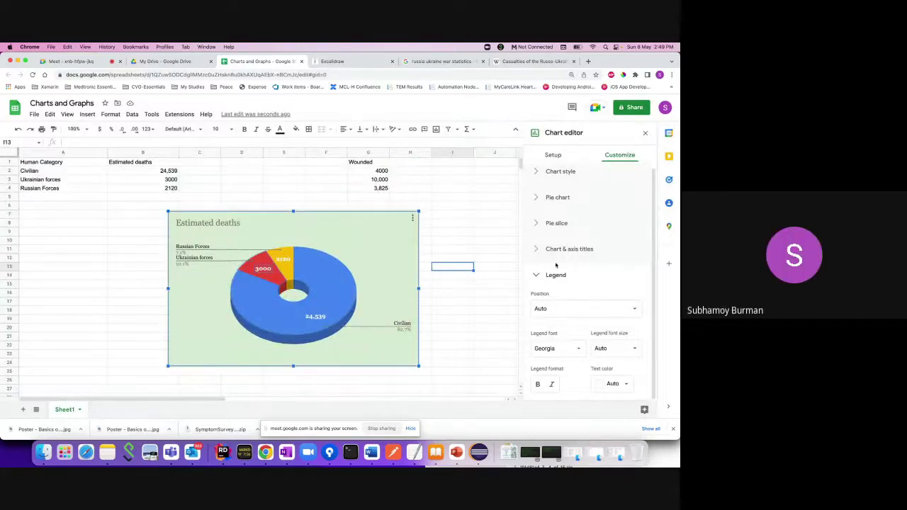
Switch the pie chart's slice labels to None, then back to Value.
left_click(536, 202)
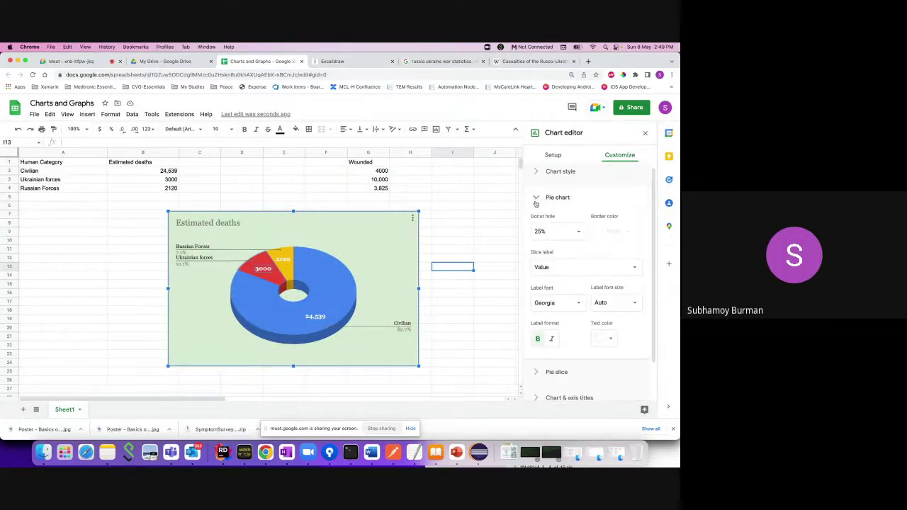
left_click(559, 266)
left_click(562, 240)
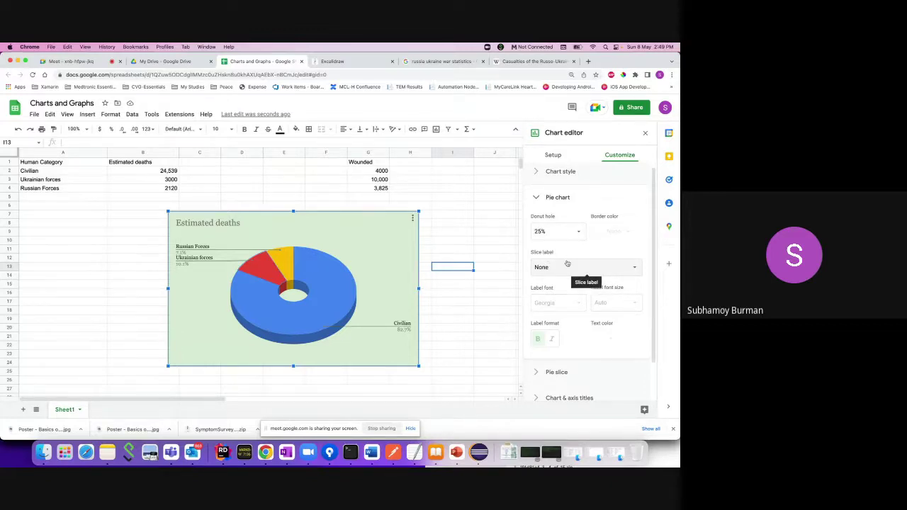
left_click(569, 273)
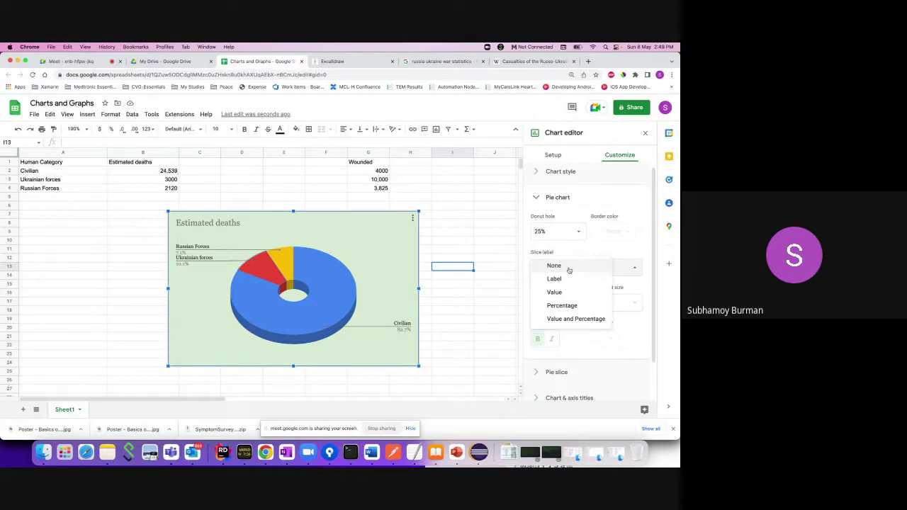
left_click(567, 290)
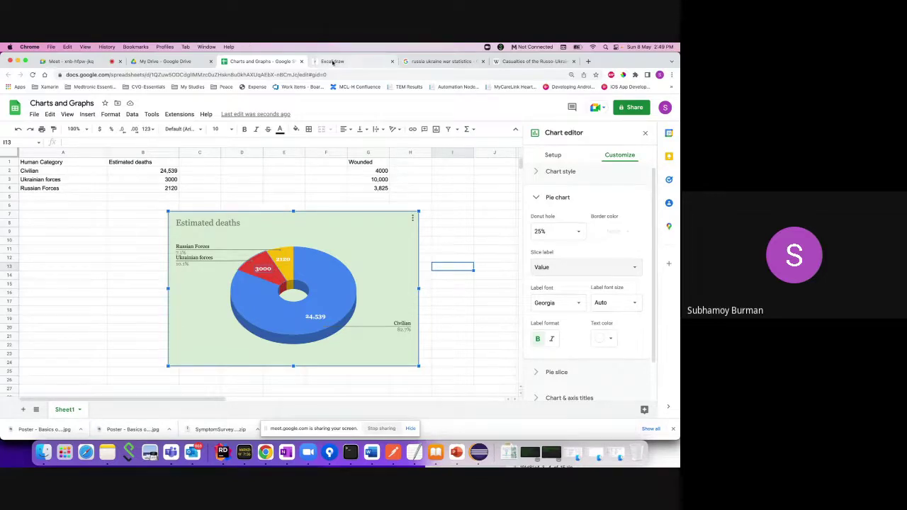
left_click(333, 61)
scroll(279, 230, "up", 1)
scroll(279, 230, "up", 5)
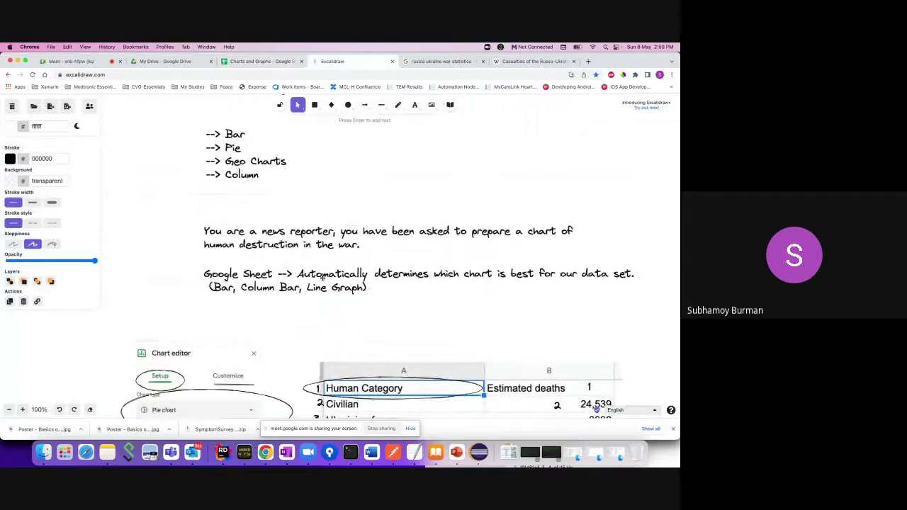
left_click(243, 246)
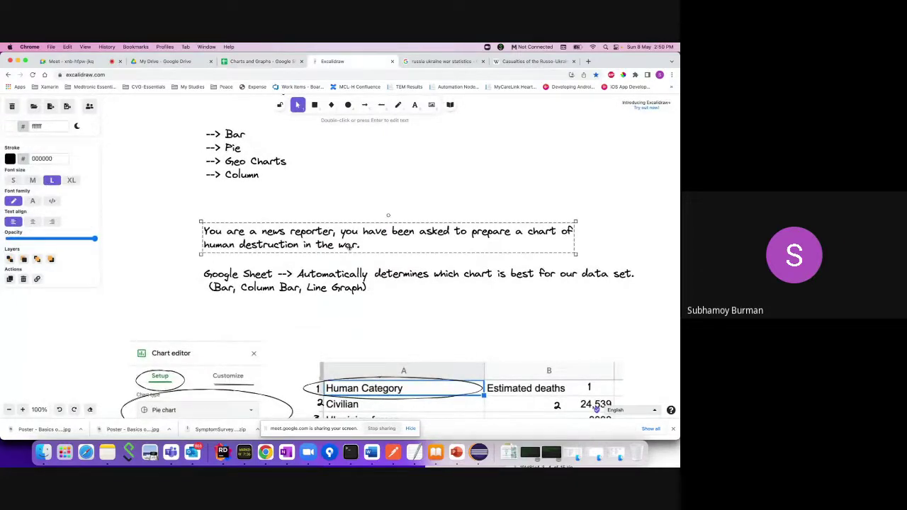
left_click(259, 61)
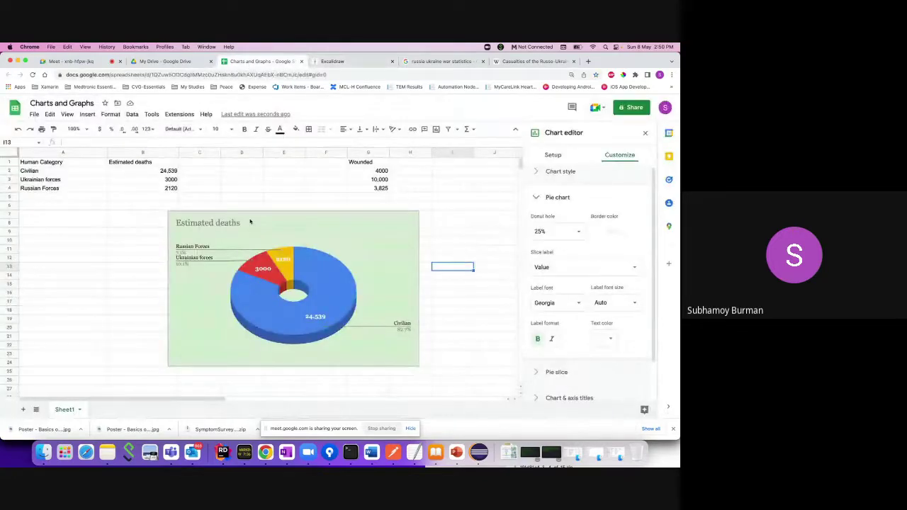
Open the Pie slice settings and review the Civilian slice's colour, leaving it blue.
left_click(537, 198)
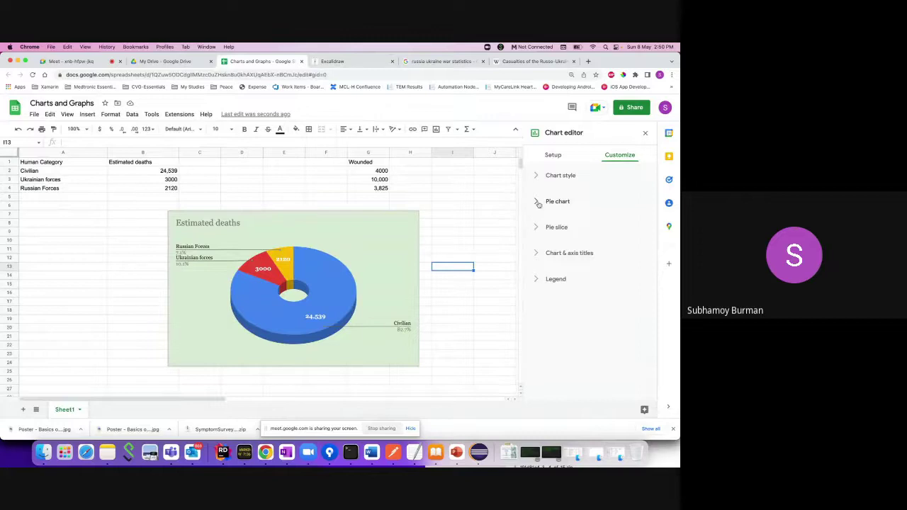
left_click(538, 225)
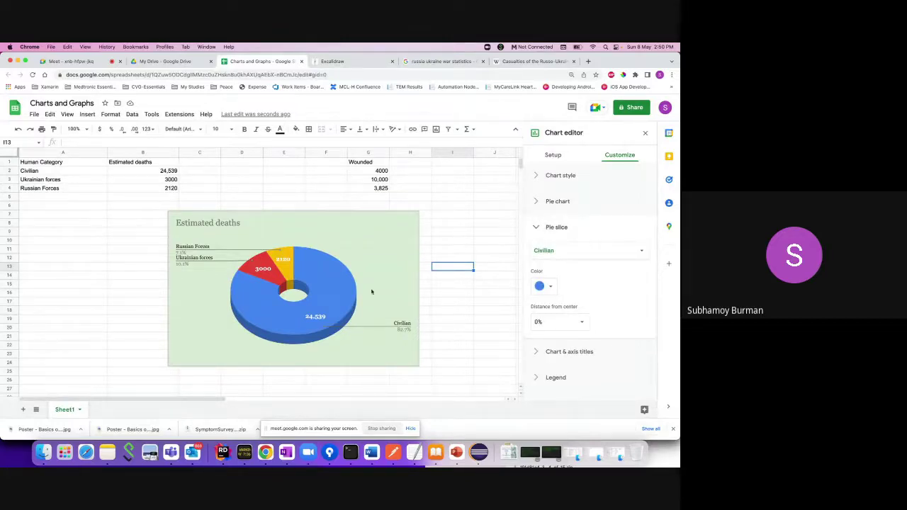
left_click(551, 284)
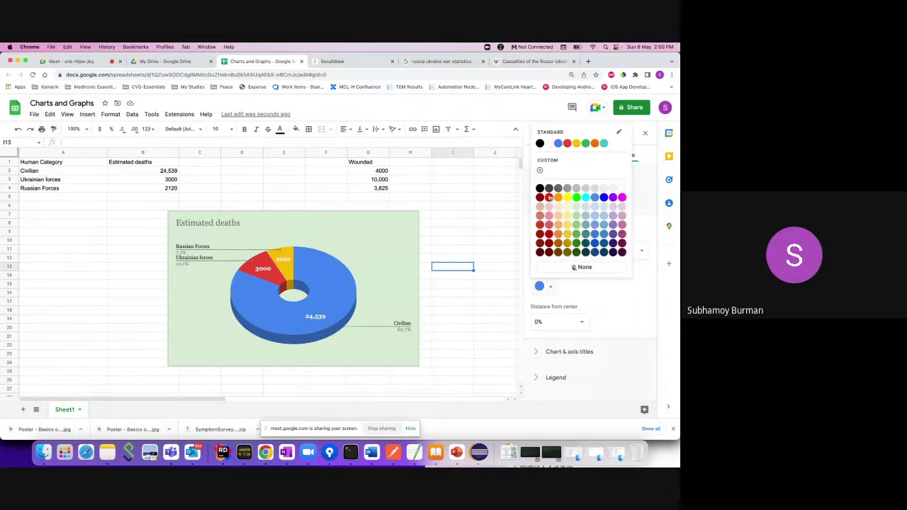
left_click(605, 290)
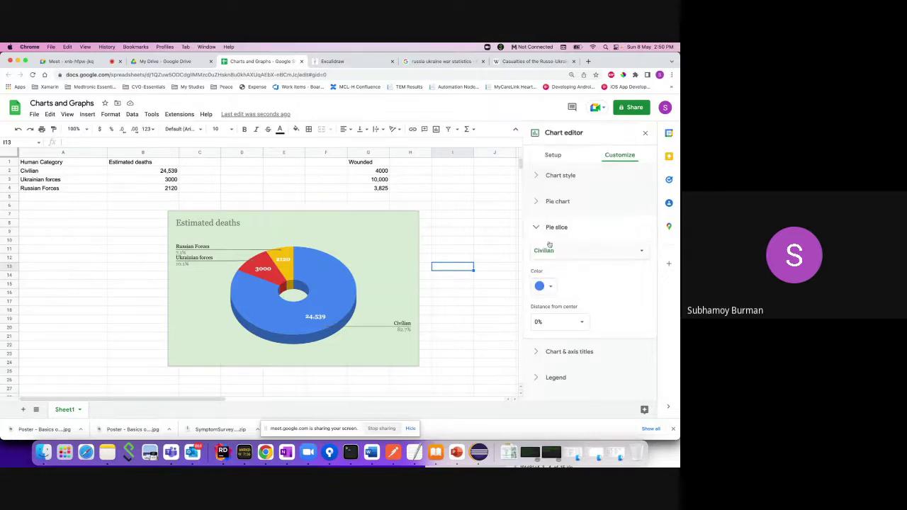
left_click(337, 281)
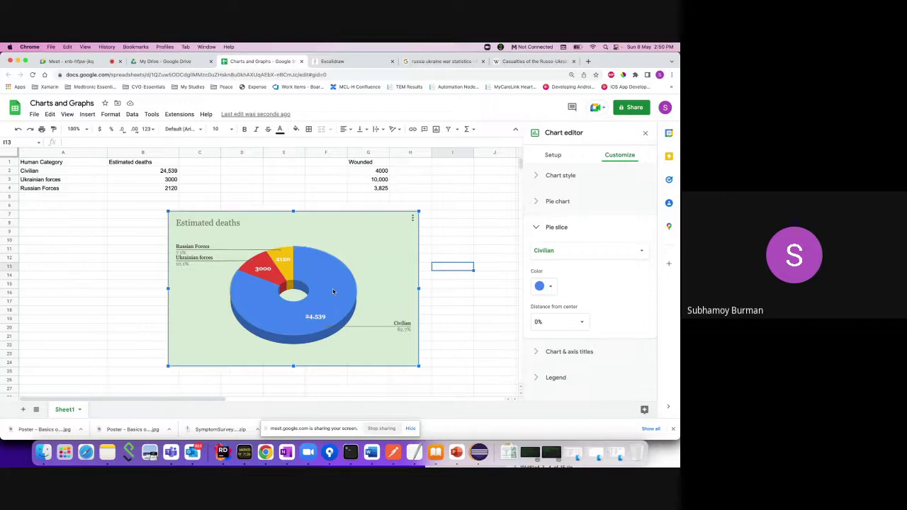
Colour the Civilian slice red and pull it 25% out from the centre.
left_click(550, 287)
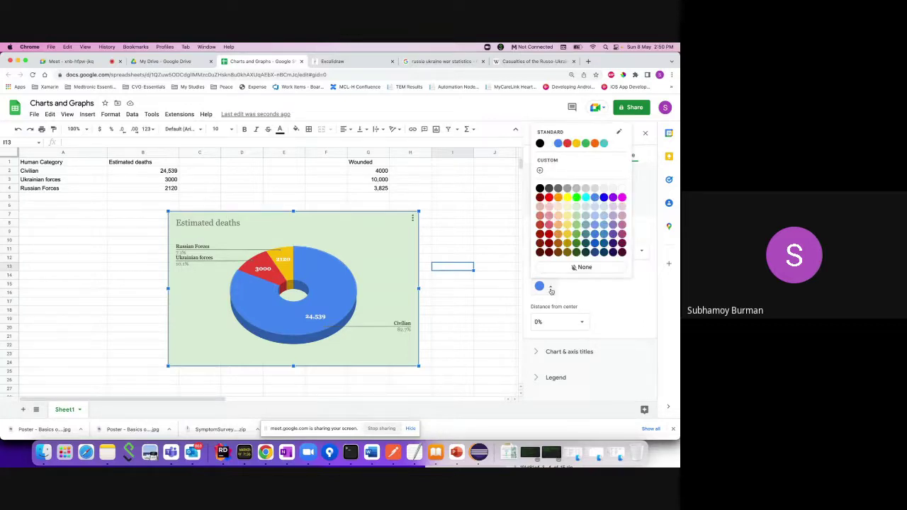
left_click(550, 288)
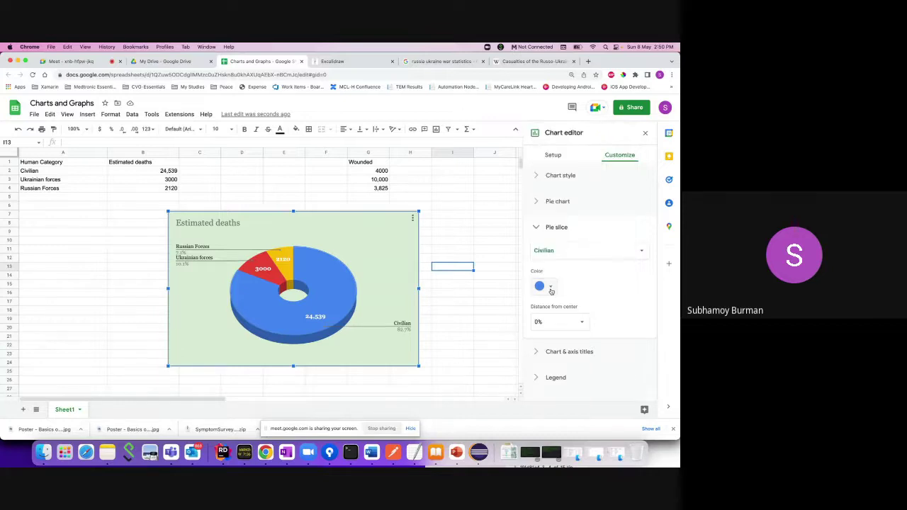
left_click(536, 231)
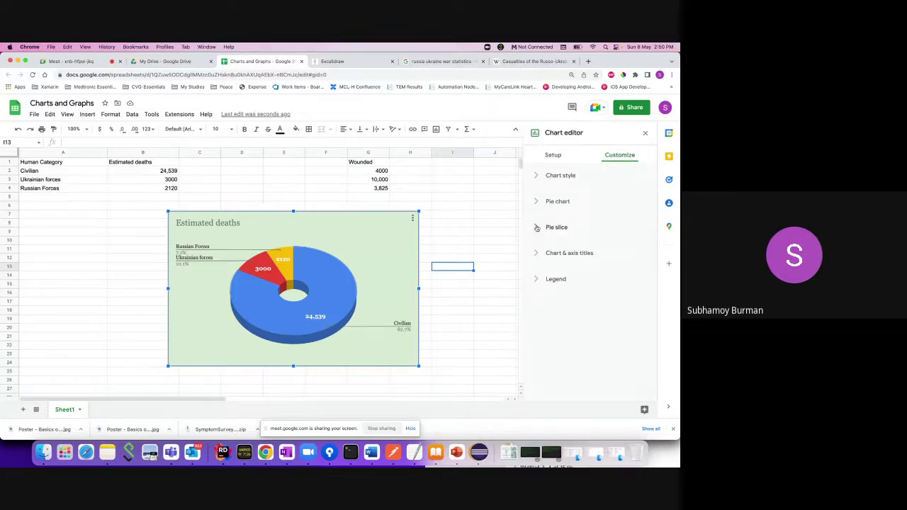
left_click(537, 229)
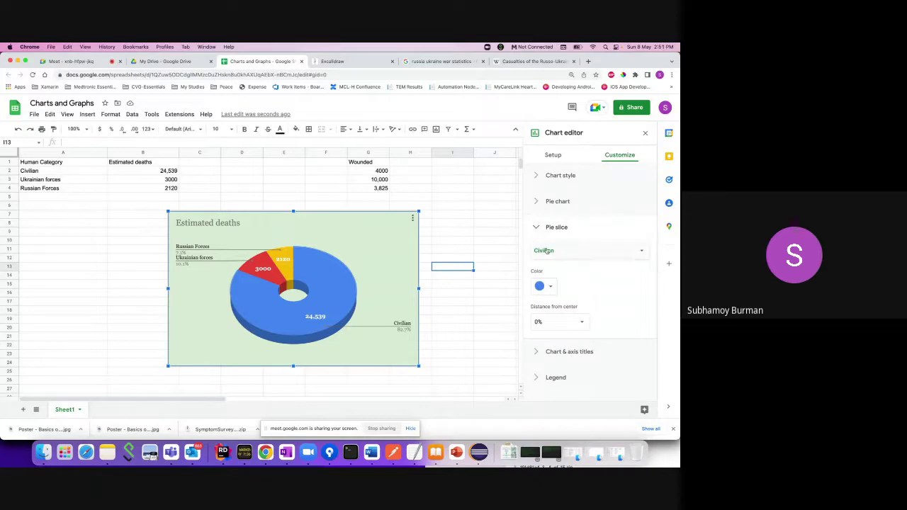
left_click(550, 287)
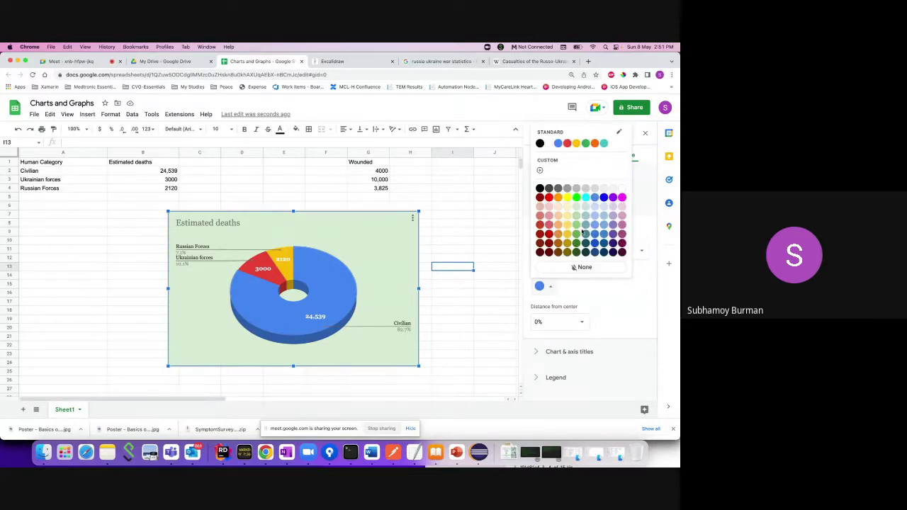
left_click(549, 198)
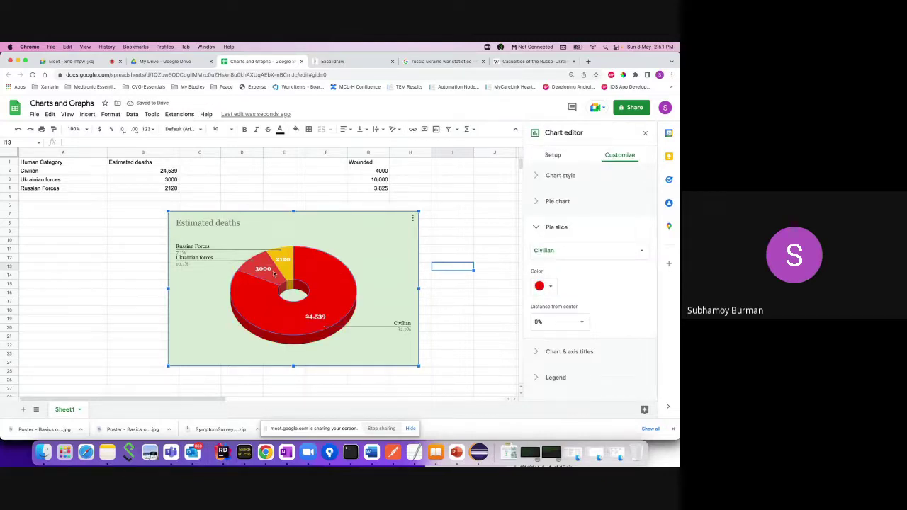
left_click(568, 318)
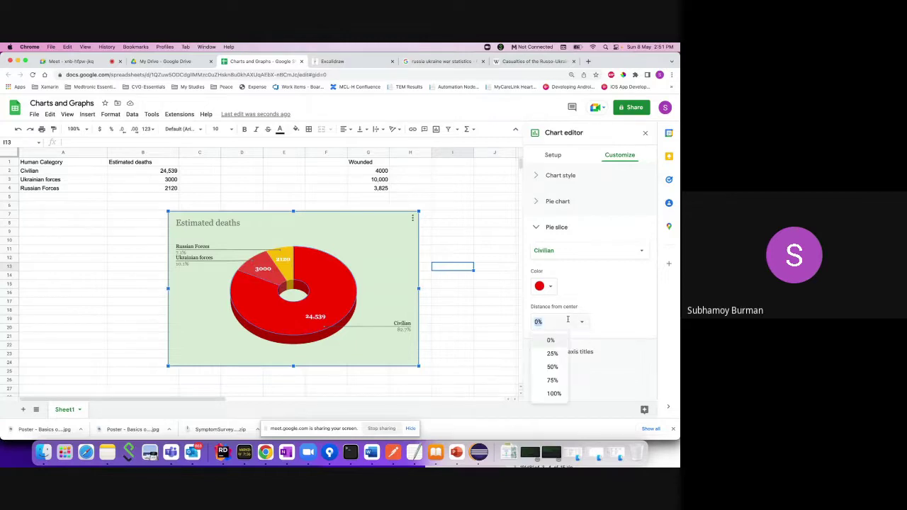
left_click(553, 356)
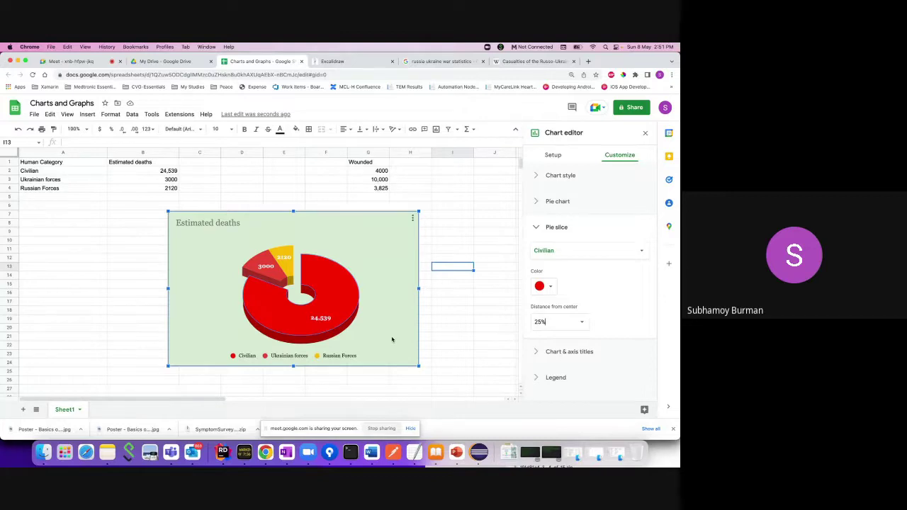
left_click(571, 255)
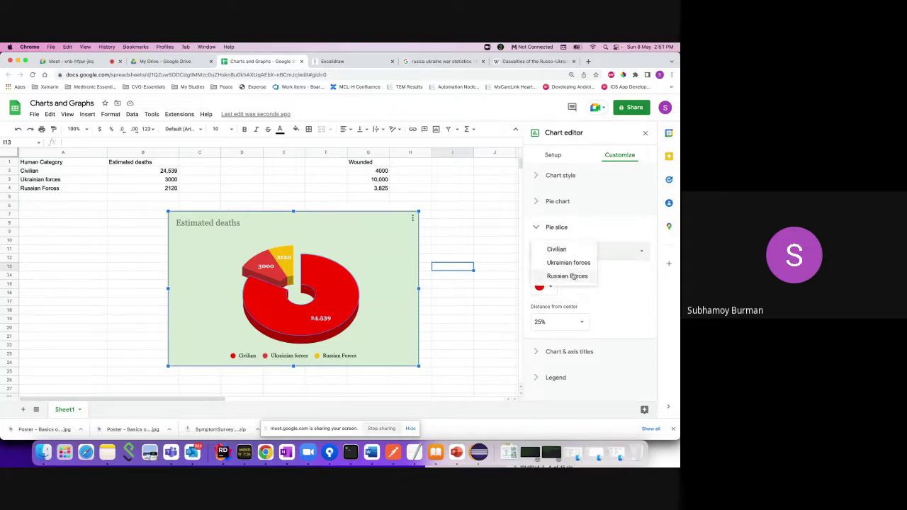
Colour the Ukrainian forces slice light cornflower blue.
left_click(573, 264)
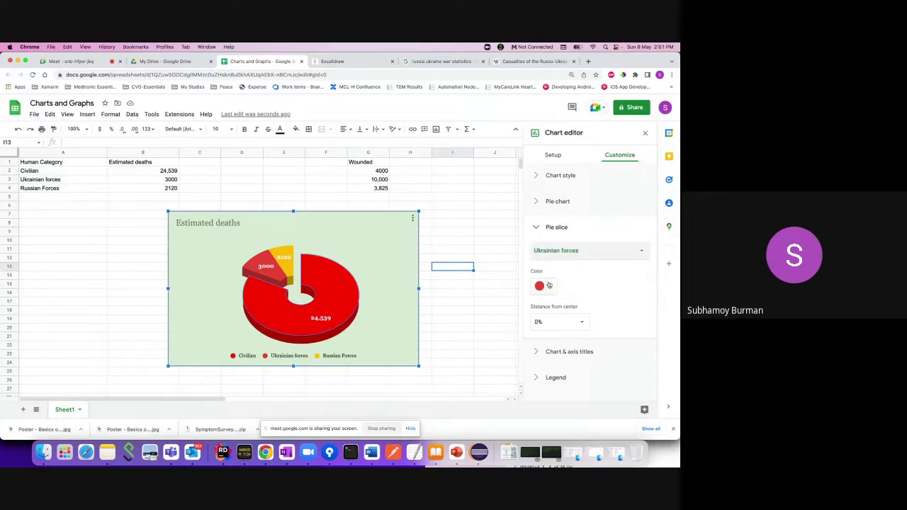
left_click(546, 286)
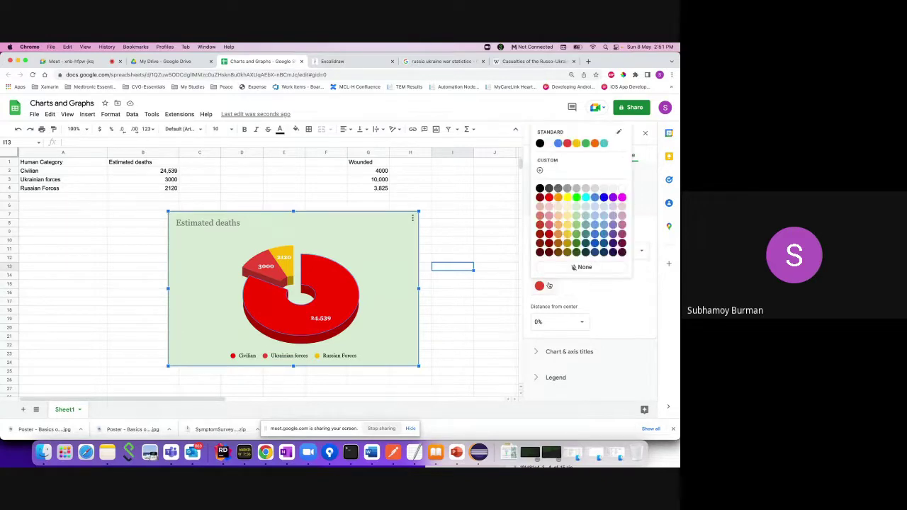
left_click(596, 225)
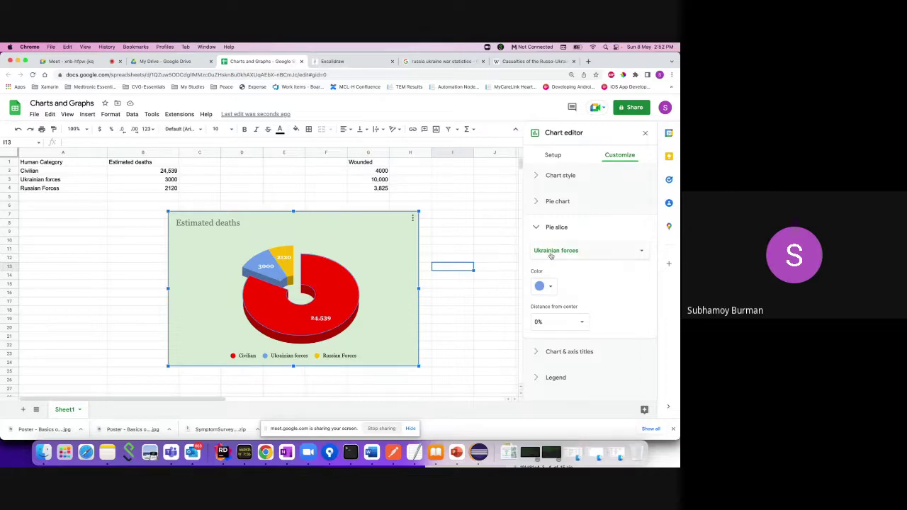
left_click(536, 228)
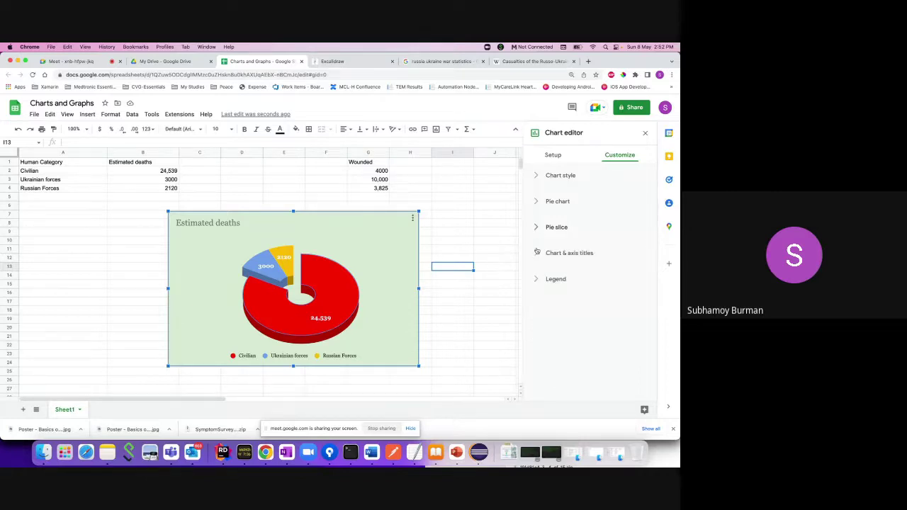
Review the Chart & axis titles settings, switching between chart title and subtitle.
left_click(536, 252)
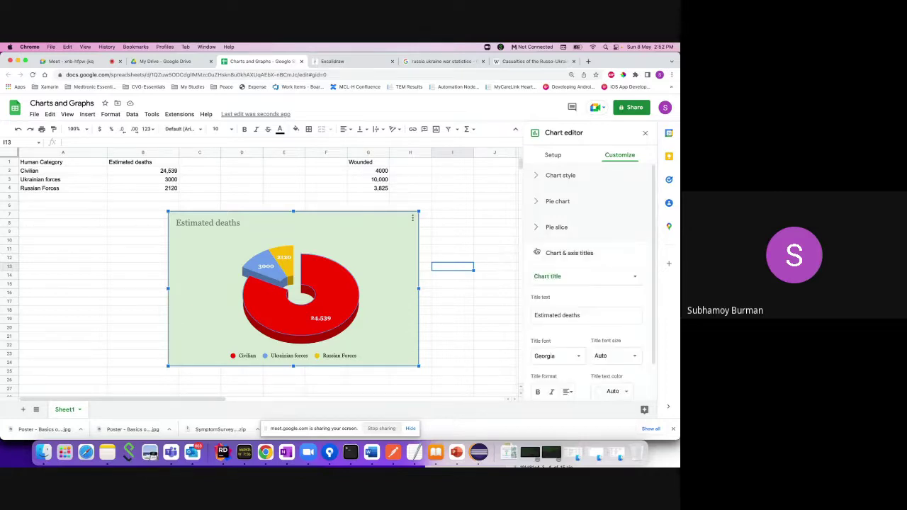
left_click(584, 277)
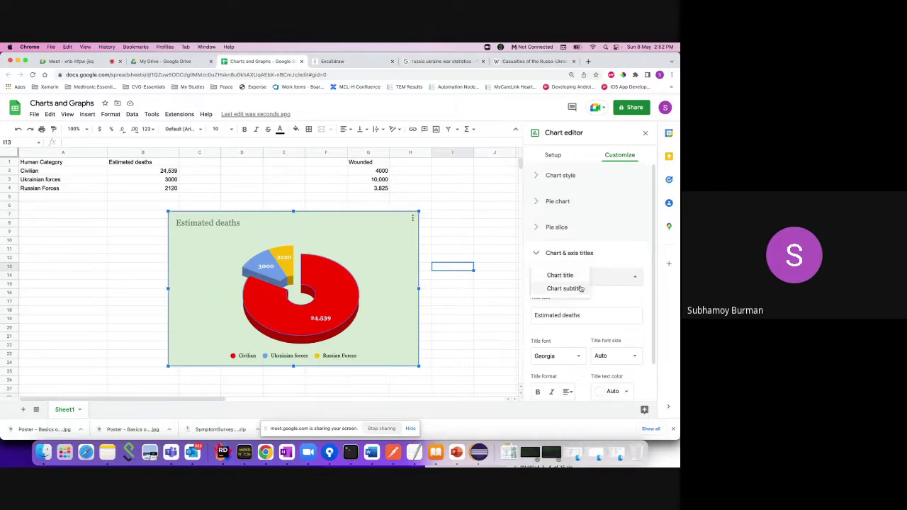
left_click(580, 287)
left_click(584, 277)
left_click(567, 263)
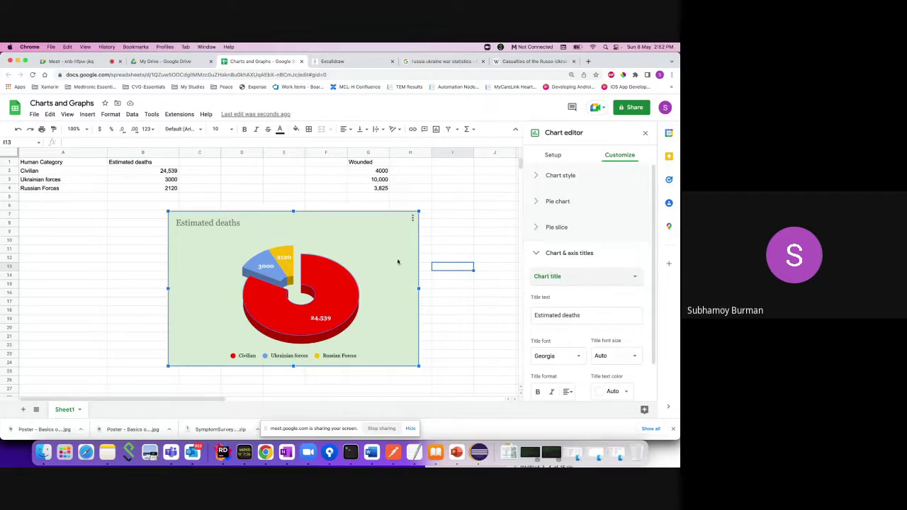
left_click(538, 251)
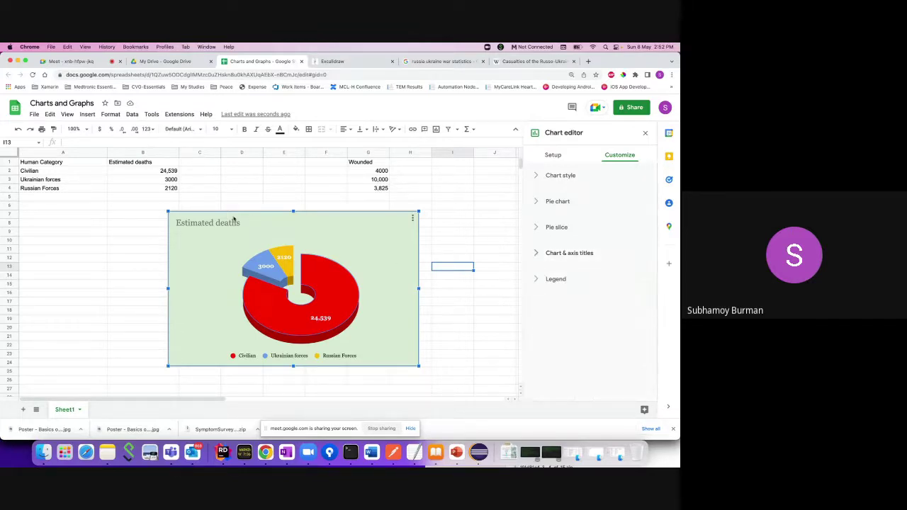
Edit the chart title on the chart to 'Russia Ukraine War - Estimated death Statistics'.
left_click(224, 224)
left_click(223, 225)
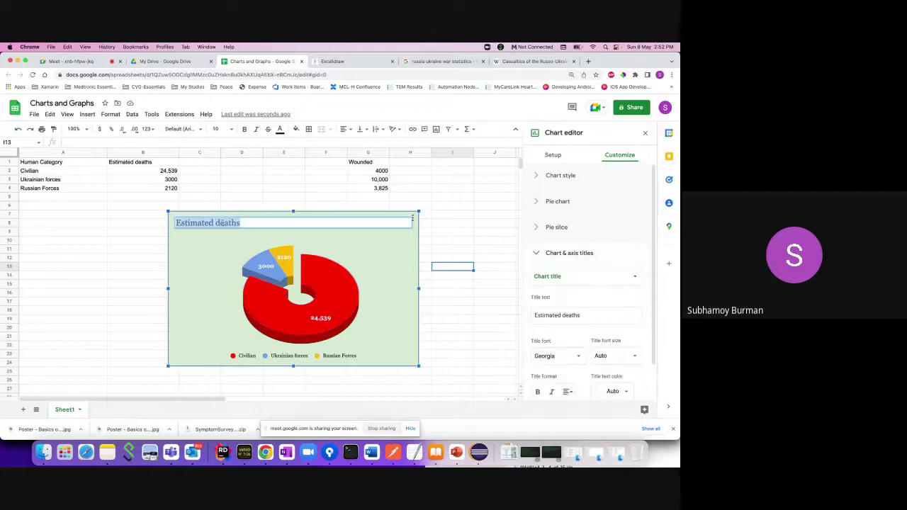
left_click(219, 222)
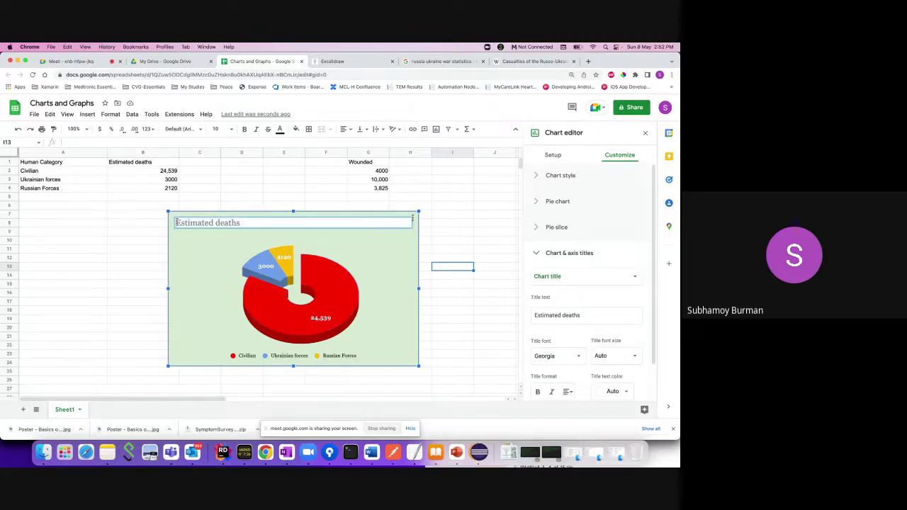
left_click(177, 223)
type("Ruus")
key("BackSpace")
type("sia Ukra")
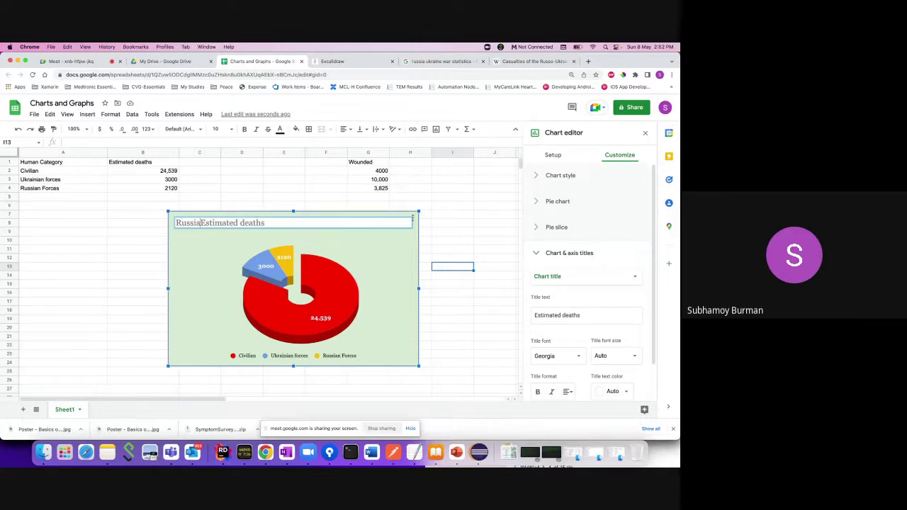
type("ine Wa")
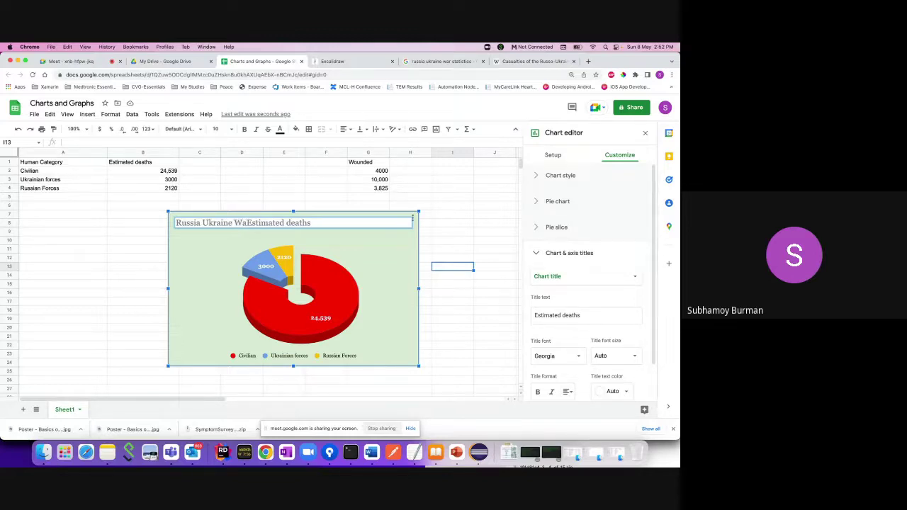
type("r -")
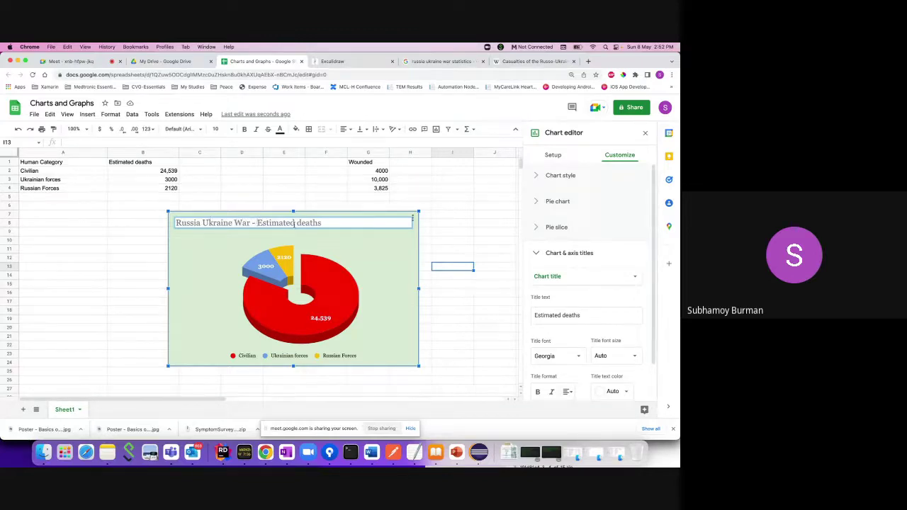
left_click(332, 221)
key("BackSpace")
type("Statistics")
left_click(399, 245)
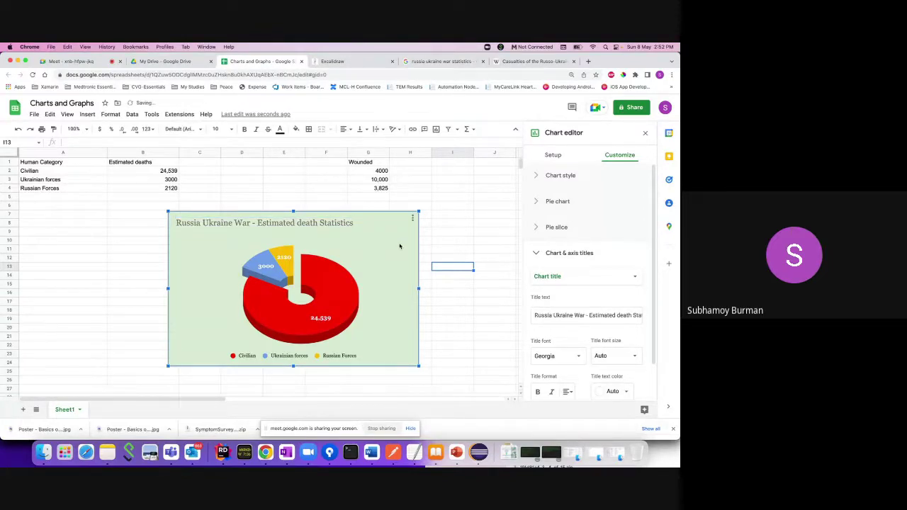
Add the chart subtitle 'Follow us for more news', then switch to the Google Meet tab.
left_click(577, 279)
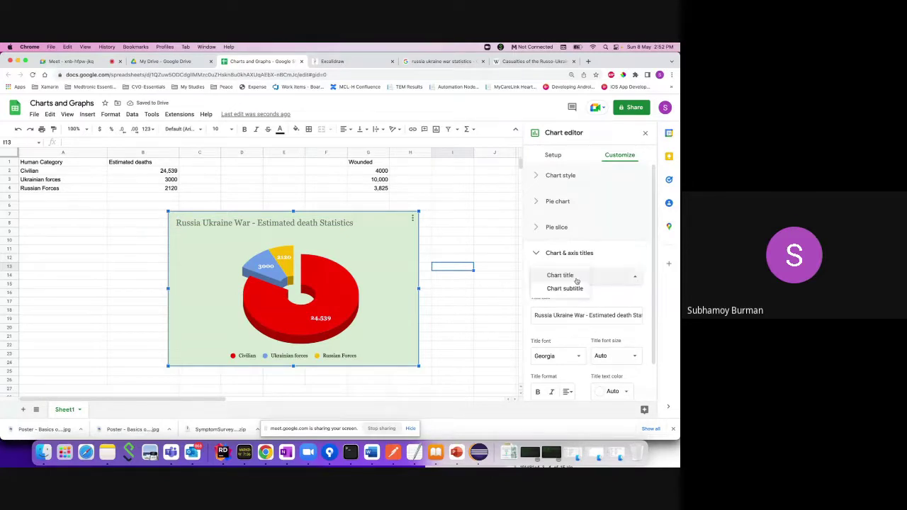
left_click(576, 288)
left_click(567, 313)
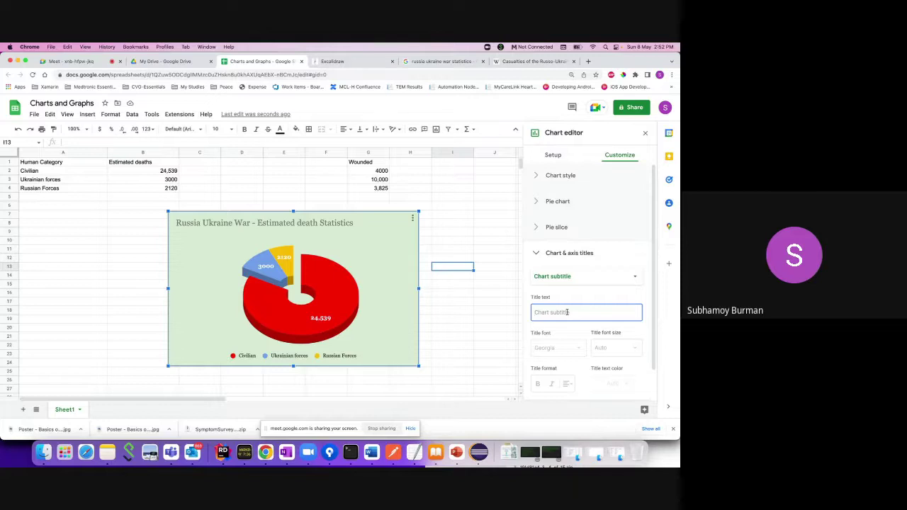
type("Follow us for more")
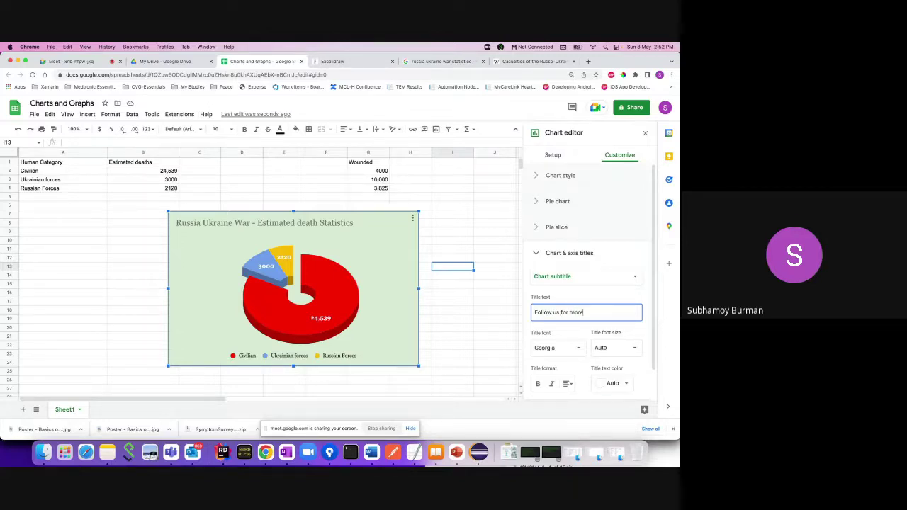
type(" news")
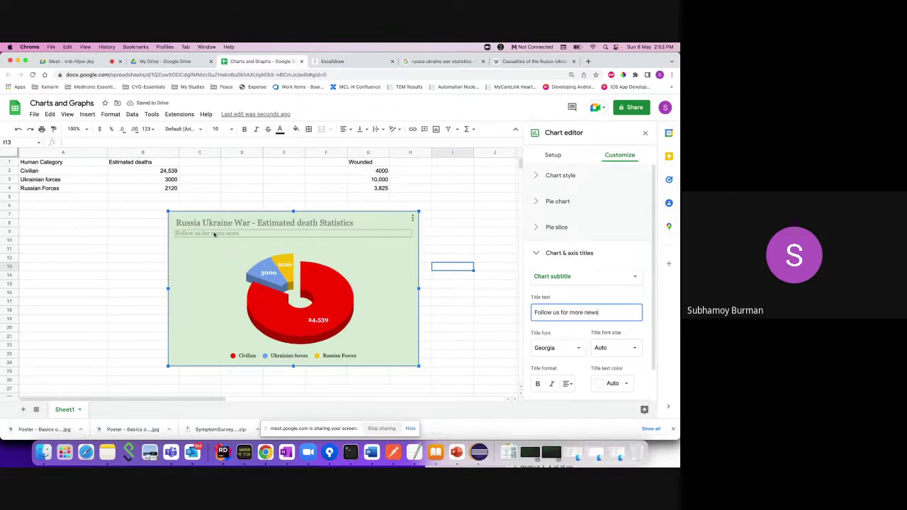
left_click(86, 62)
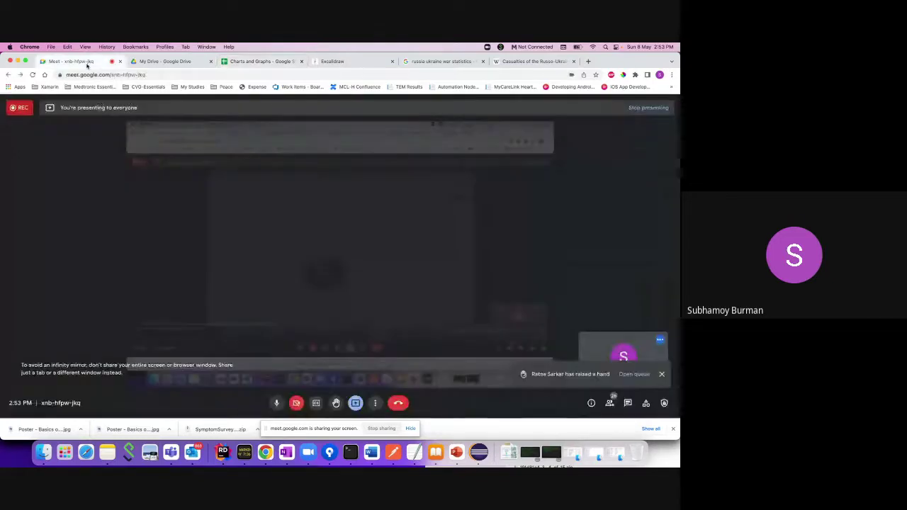
Go back from Google Meet to the Charts and Graphs spreadsheet tab.
left_click(246, 61)
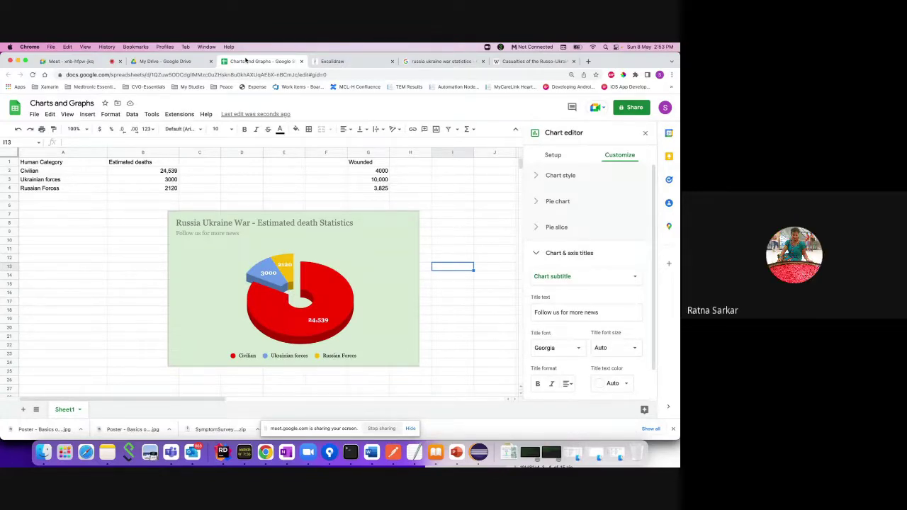
scroll(276, 209, "down", 2)
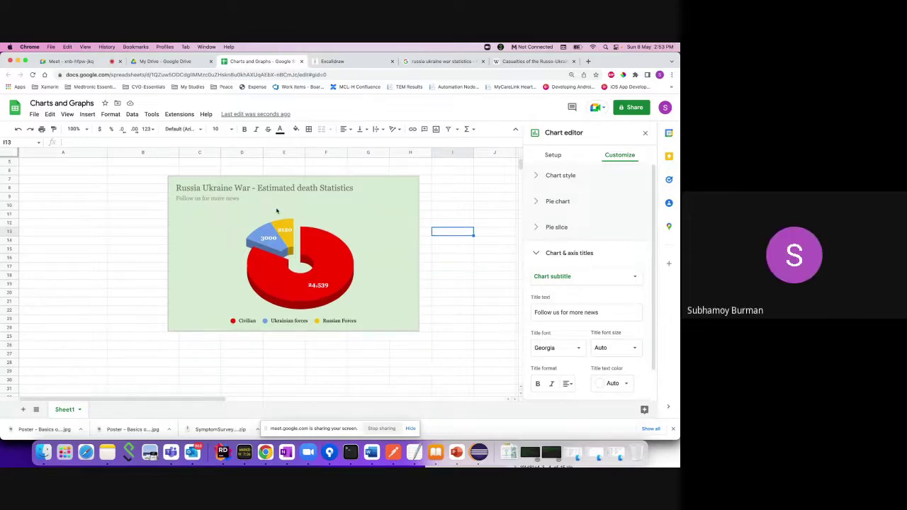
scroll(276, 210, "up", 2)
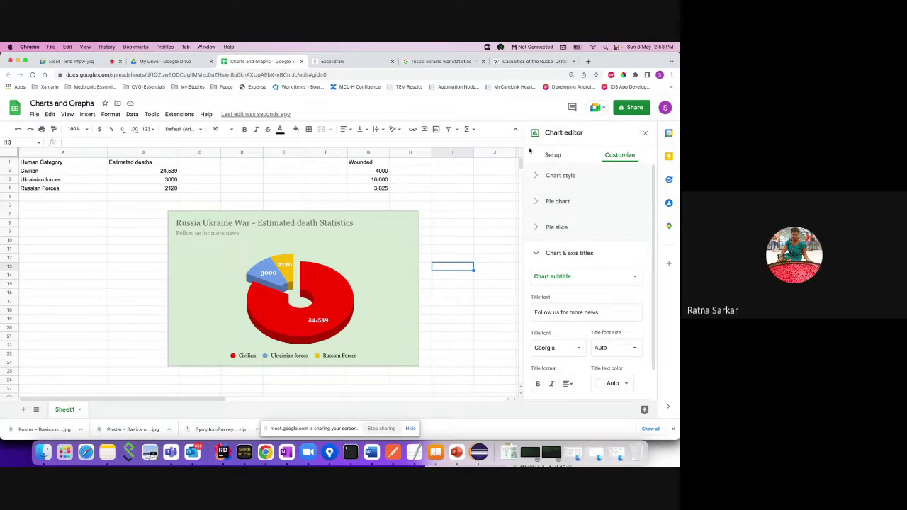
Set the chart subtitle font to Verdana.
left_click(564, 277)
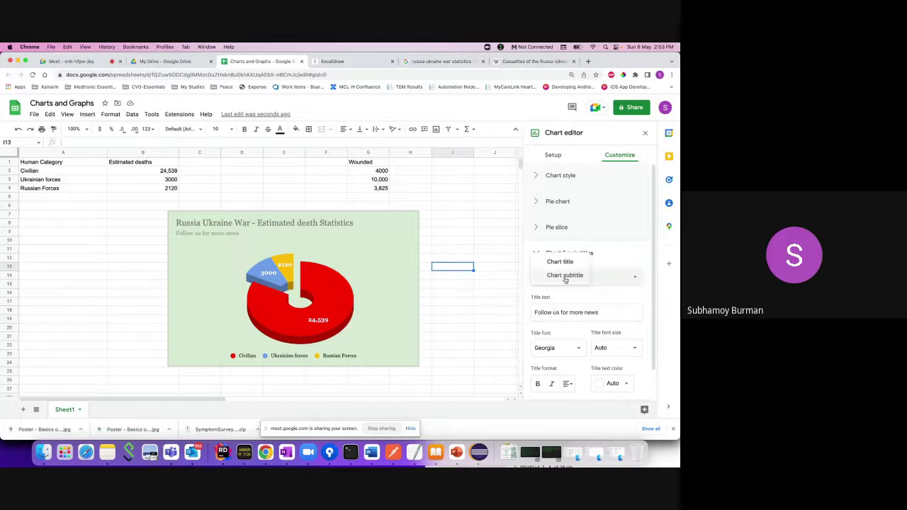
left_click(623, 311)
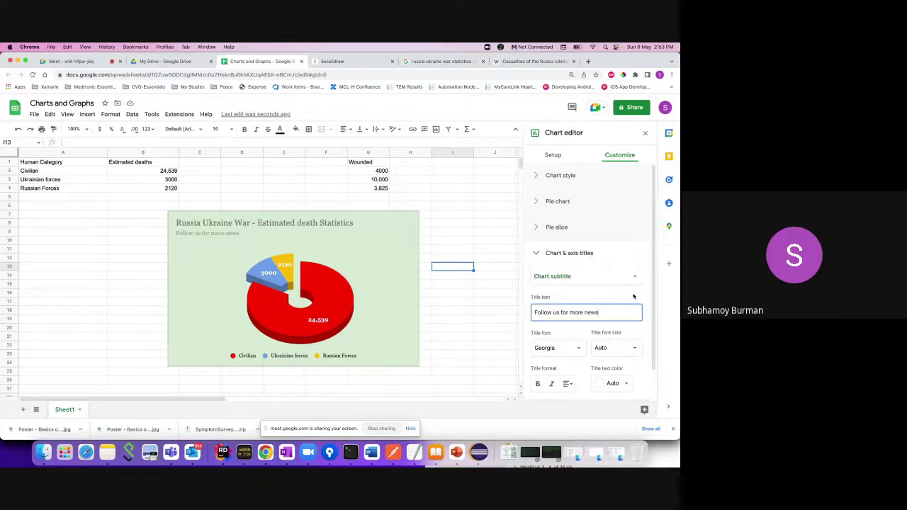
left_click(566, 347)
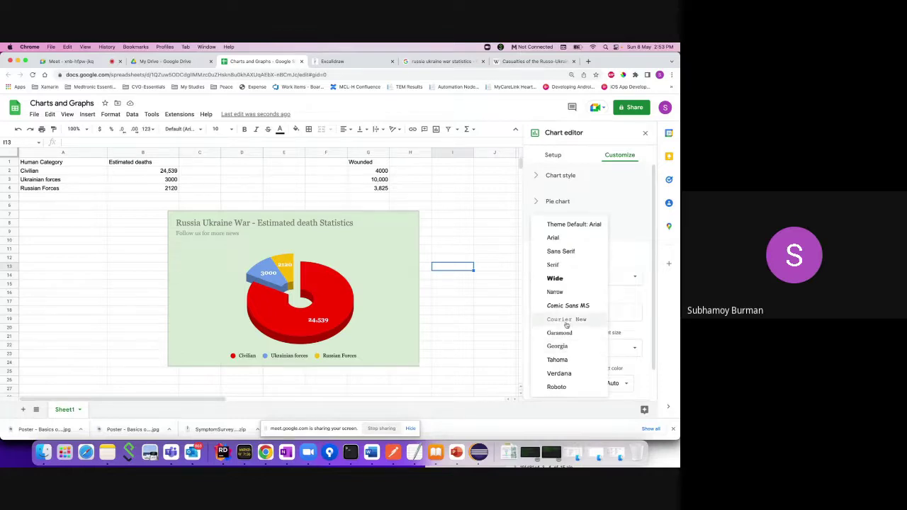
left_click(562, 372)
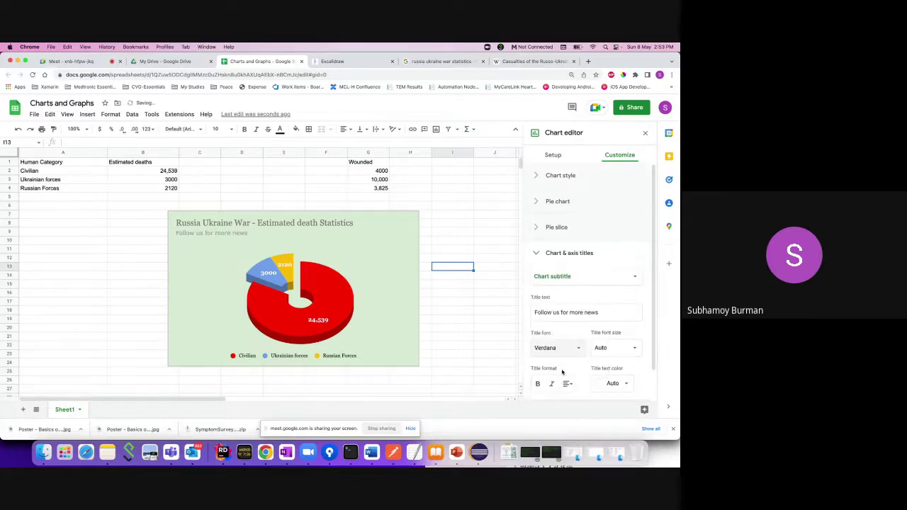
Set the chart title font to Verdana as well.
left_click(550, 277)
left_click(558, 262)
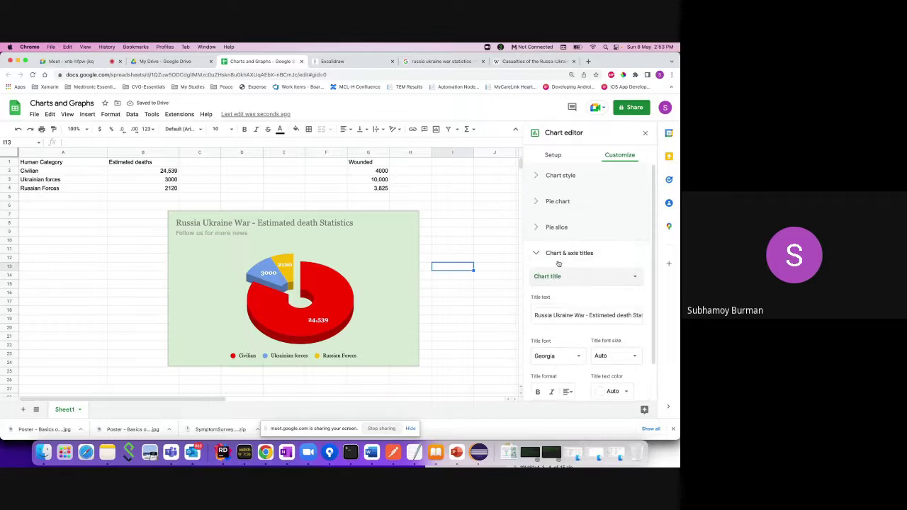
left_click(557, 356)
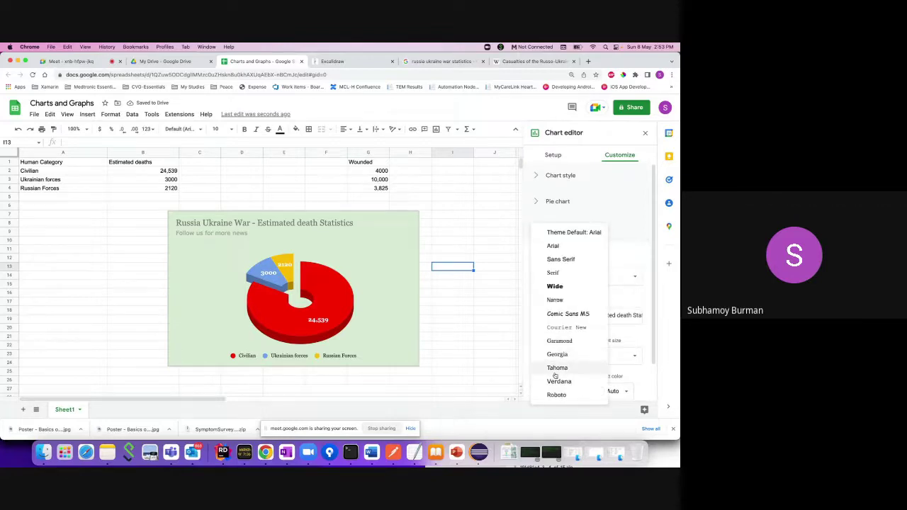
left_click(558, 381)
left_click(374, 256)
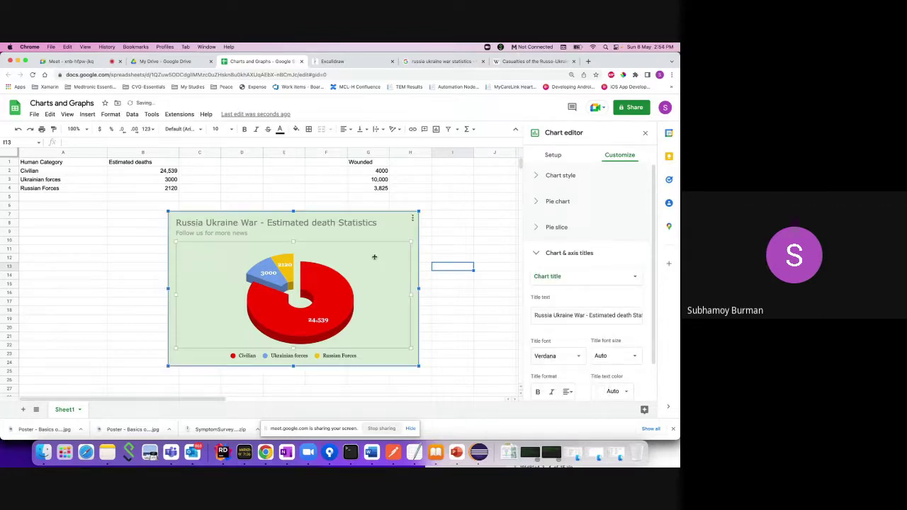
left_click(390, 234)
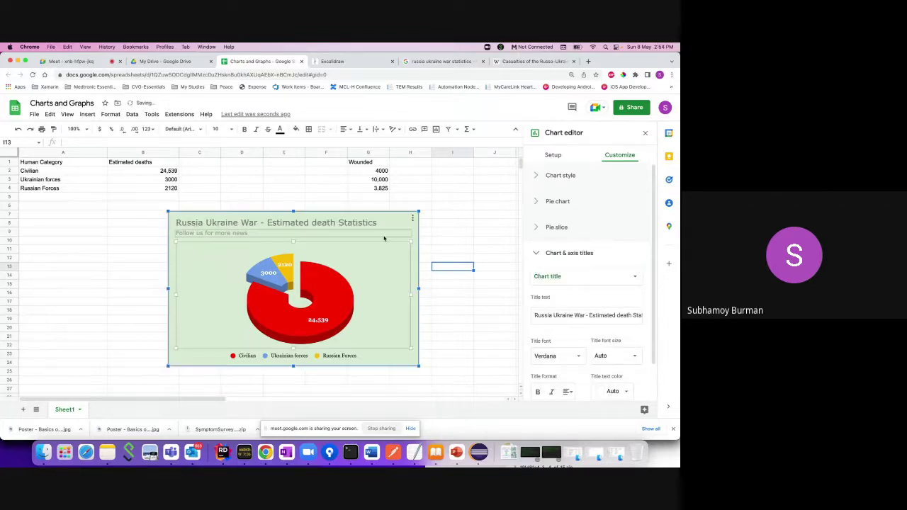
left_click(539, 253)
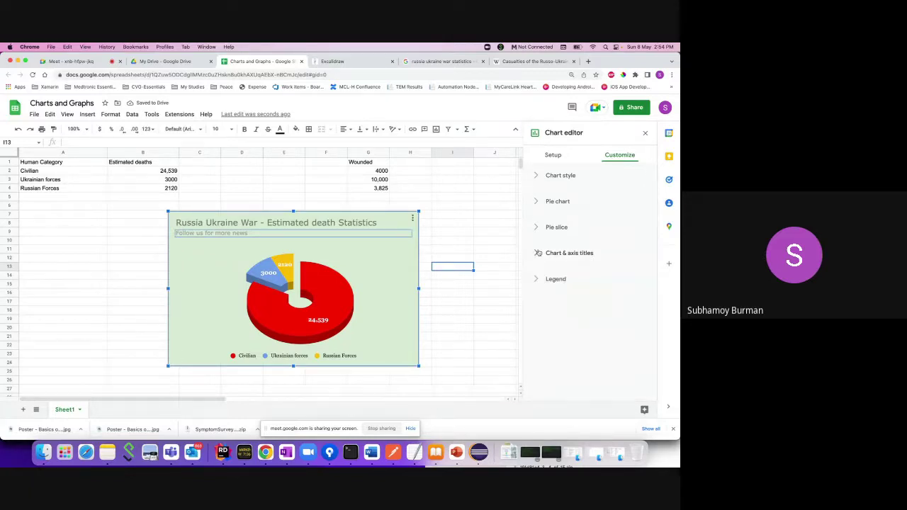
left_click(539, 279)
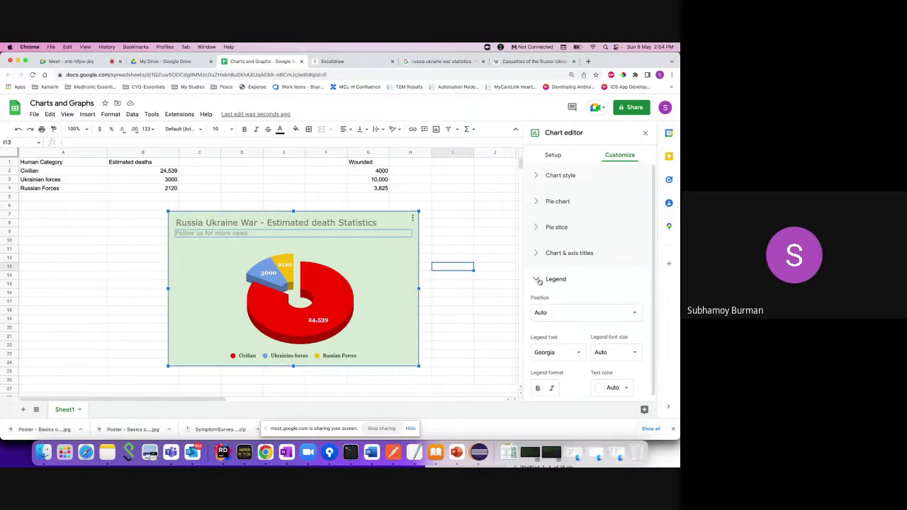
left_click(288, 357)
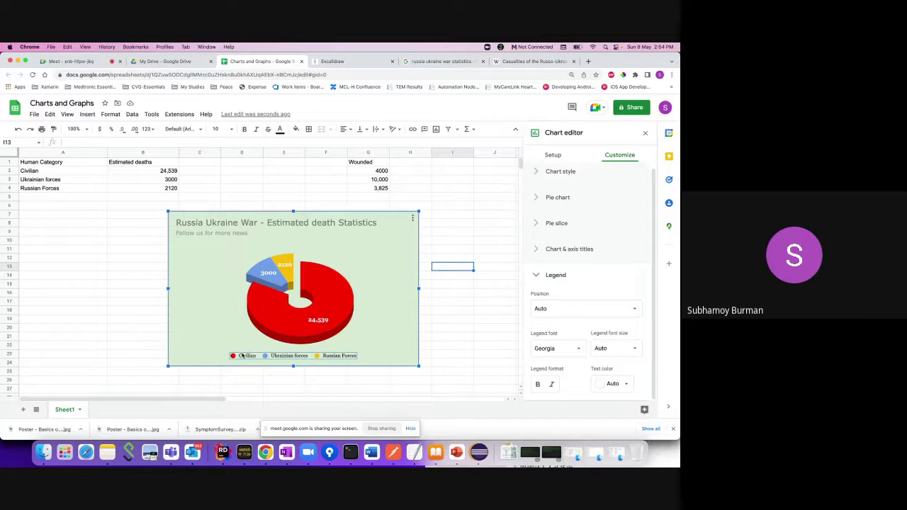
key("super+equal")
key("super+equal")
key("super+equal")
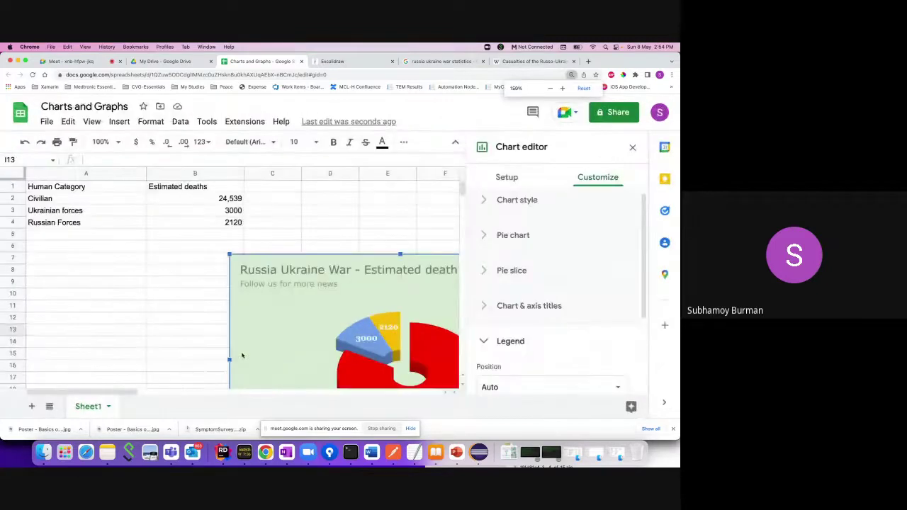
left_click(633, 147)
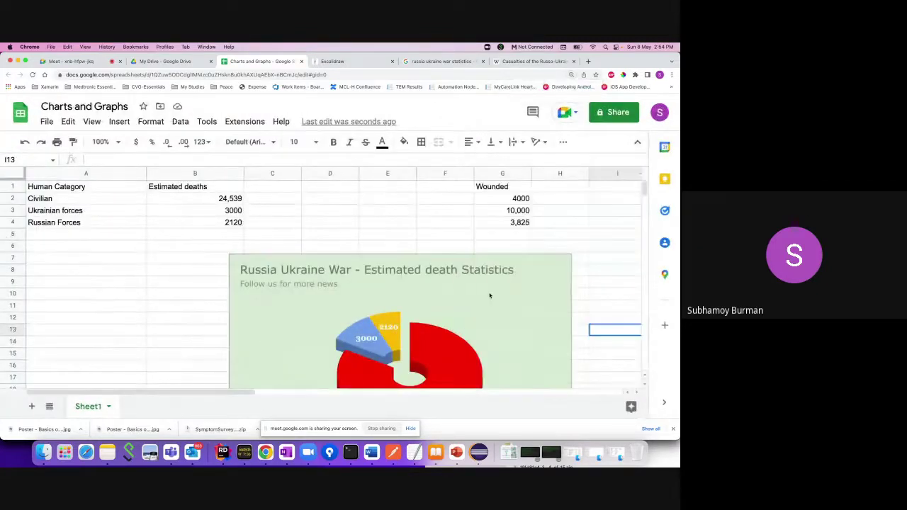
scroll(489, 296, "down", 5)
scroll(489, 296, "down", 2)
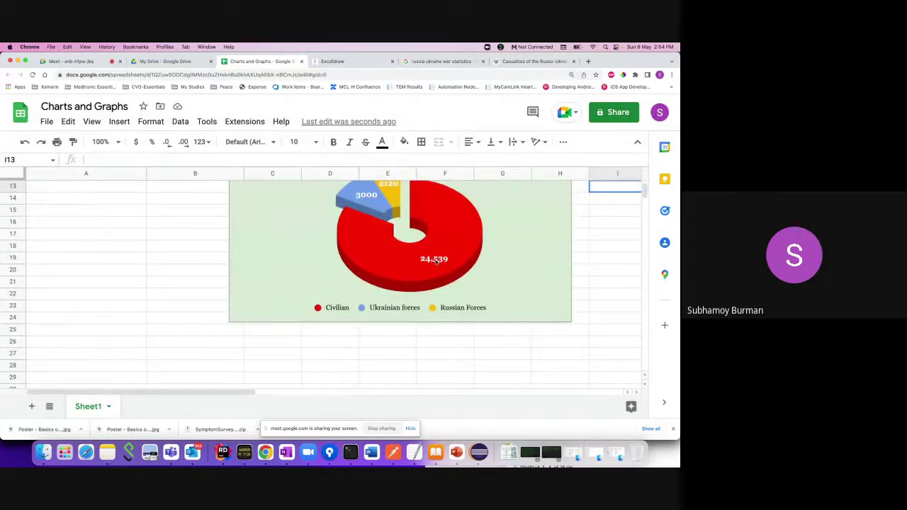
scroll(435, 260, "up", 1)
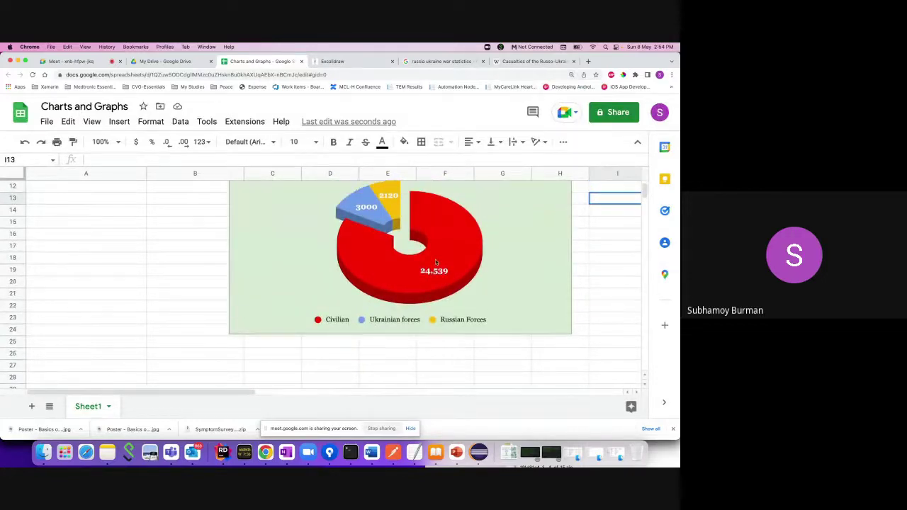
left_click(385, 321)
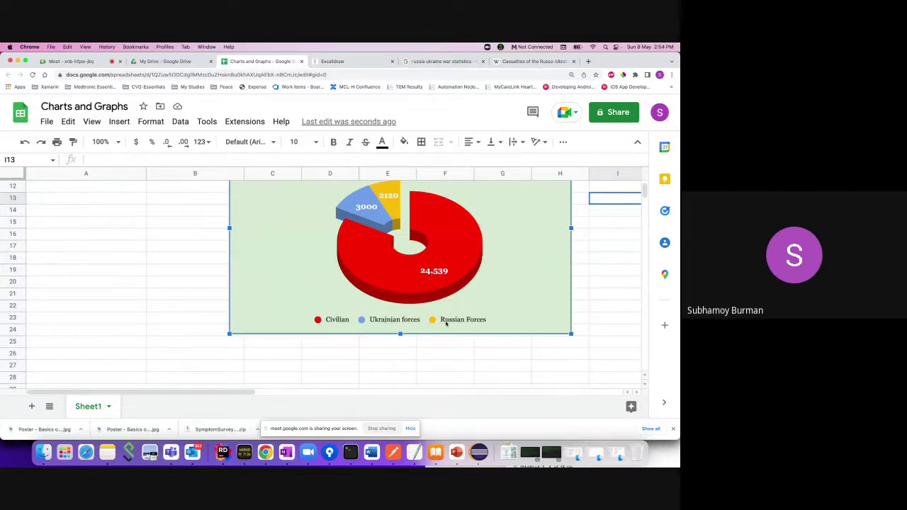
scroll(459, 321, "up", 2)
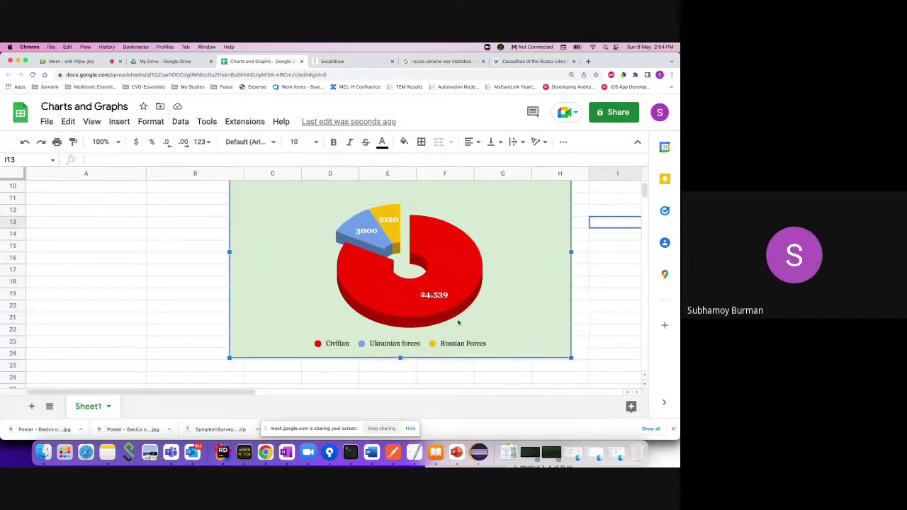
key("super+minus")
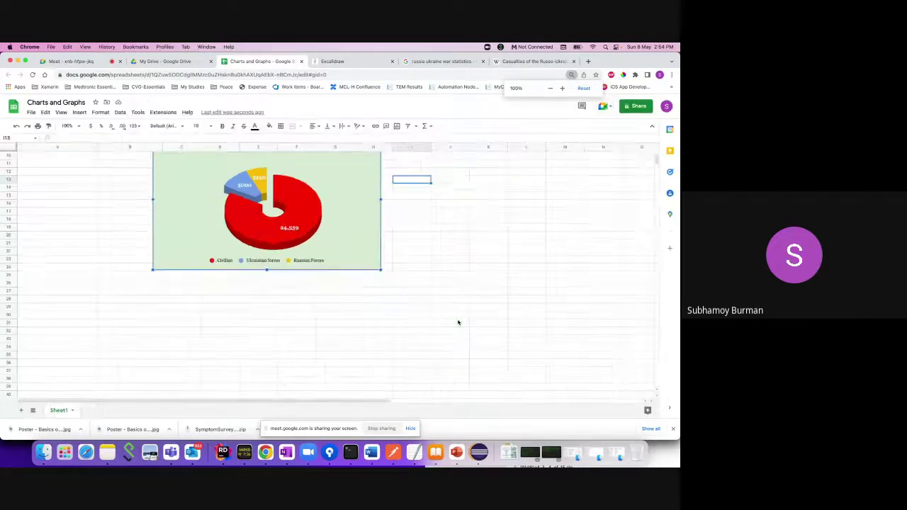
scroll(396, 305, "up", 5)
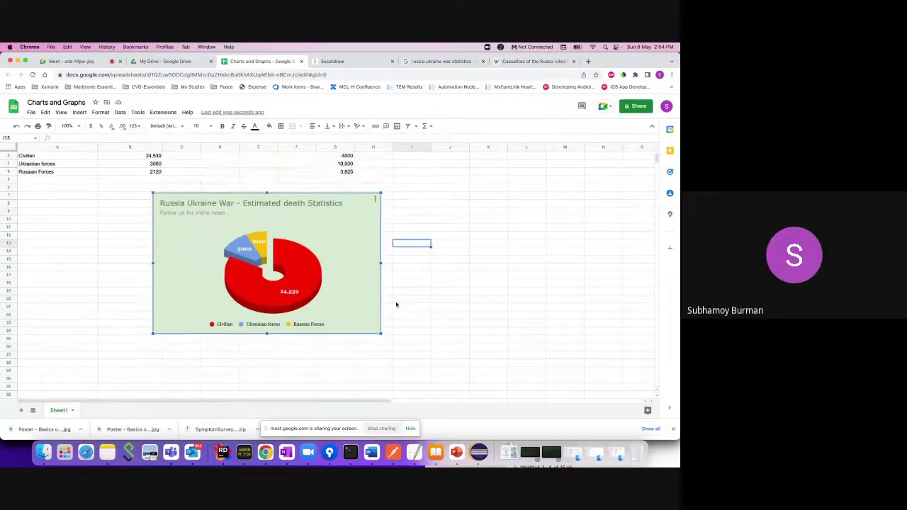
key("super+equal")
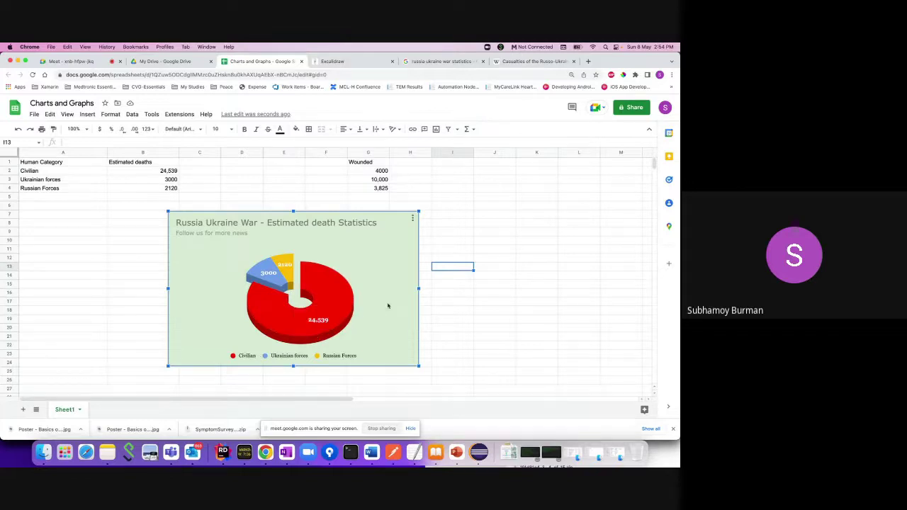
Put the legend at the top and shift the chart slightly to the left.
double_click(288, 356)
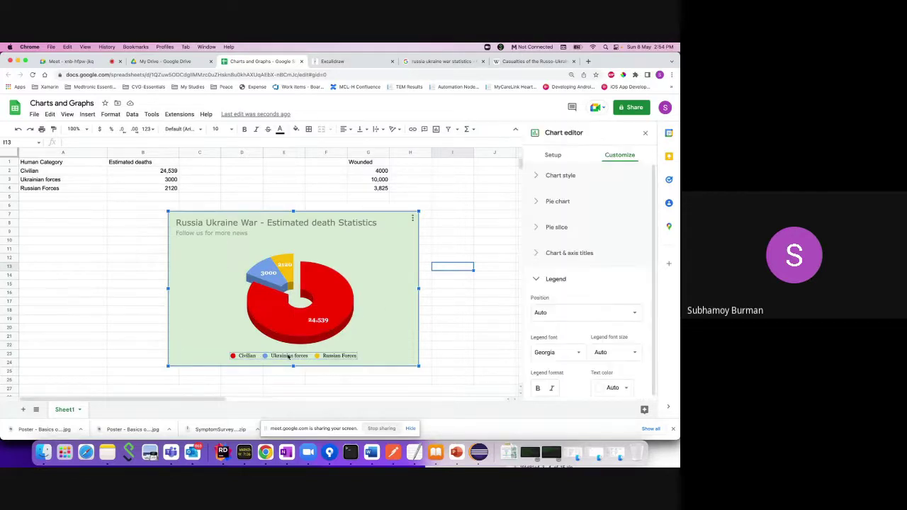
left_click(583, 313)
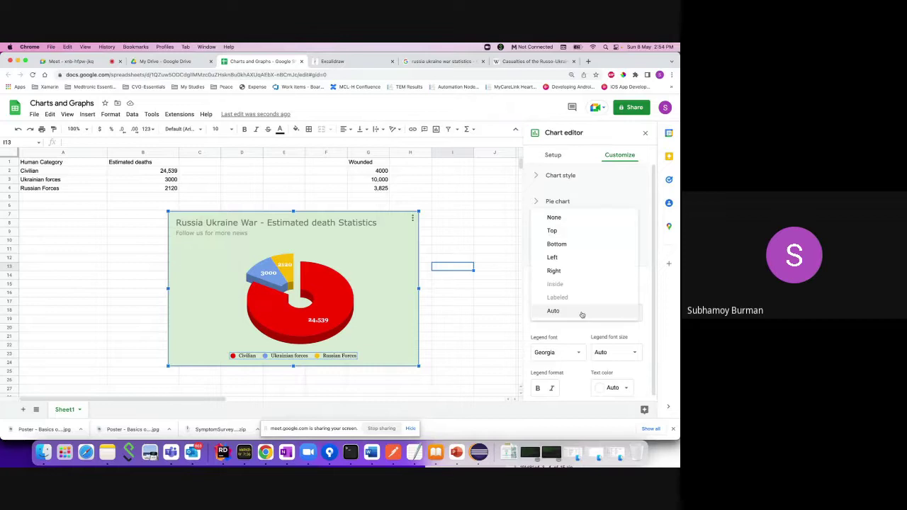
left_click(571, 230)
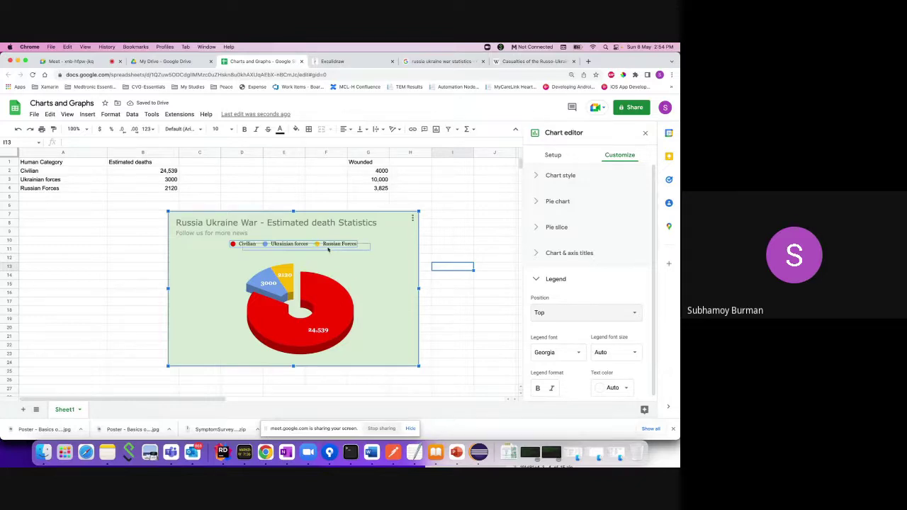
left_click_drag(369, 260, 370, 258)
left_click(309, 296)
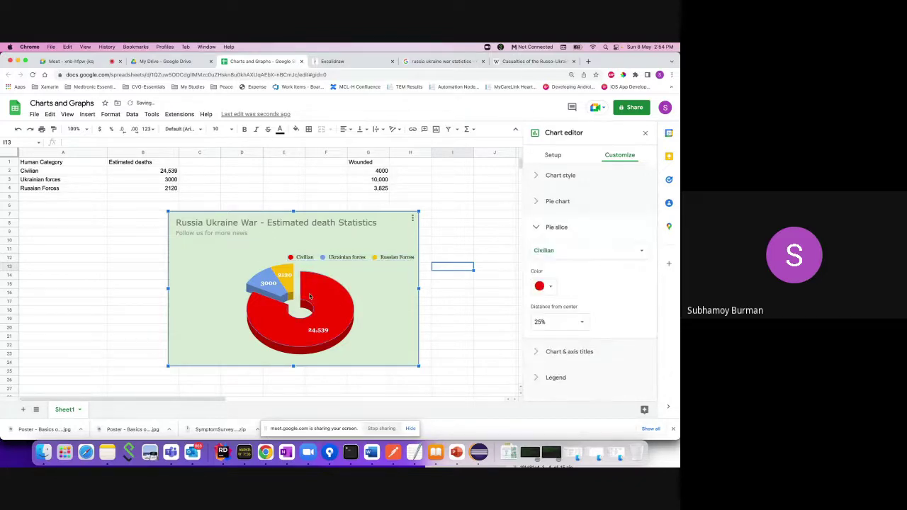
left_click_drag(309, 296, 286, 294)
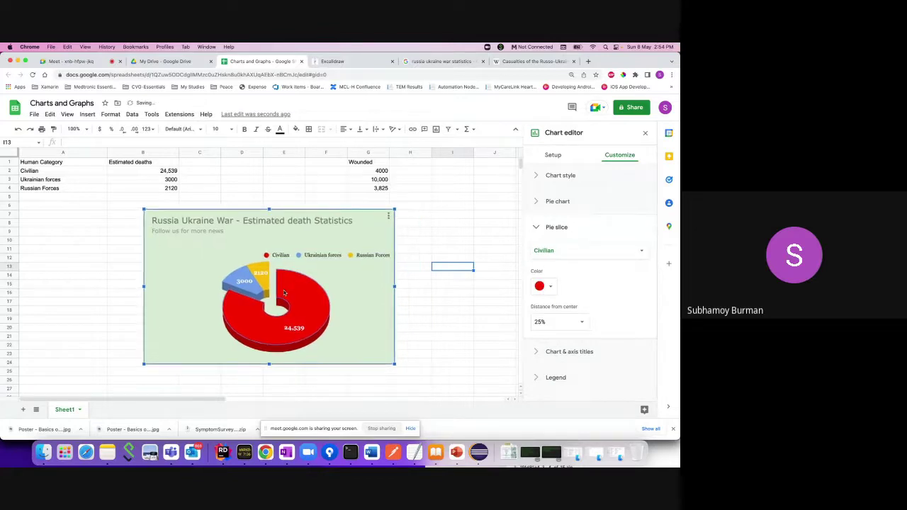
Try Bottom, Top and Left legend positions, then drag the legend to the chart's lower left.
left_click(298, 256)
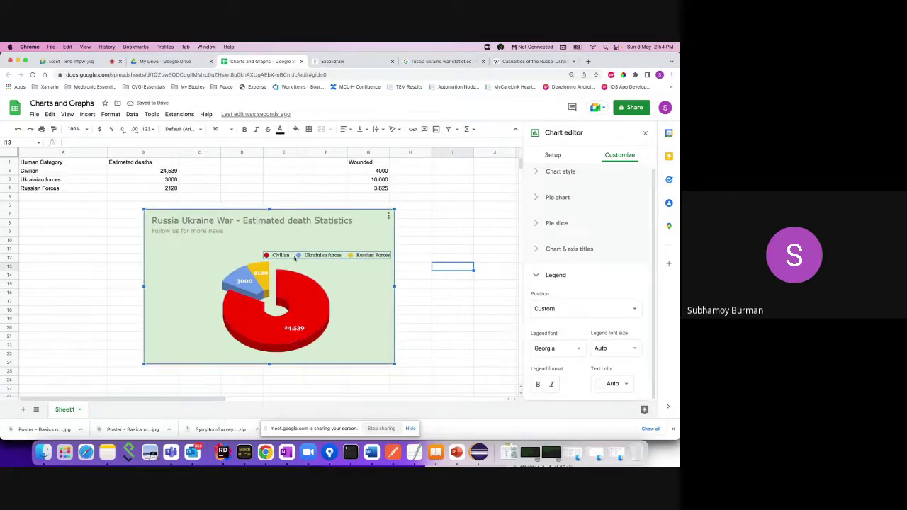
left_click(577, 310)
left_click(569, 341)
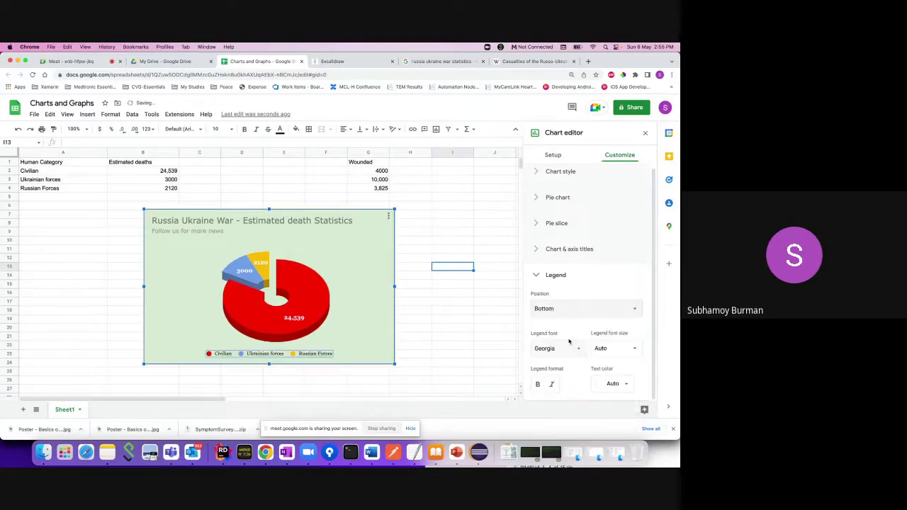
left_click(574, 308)
left_click(566, 299)
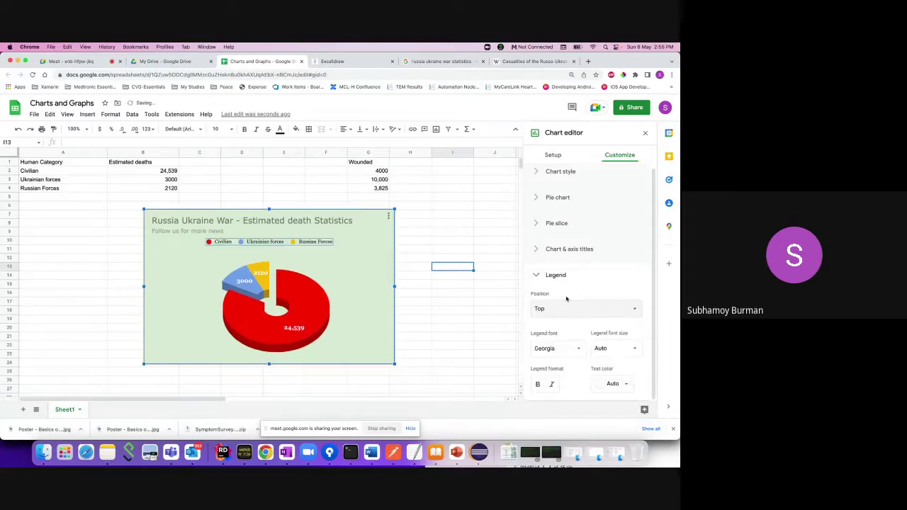
left_click(566, 309)
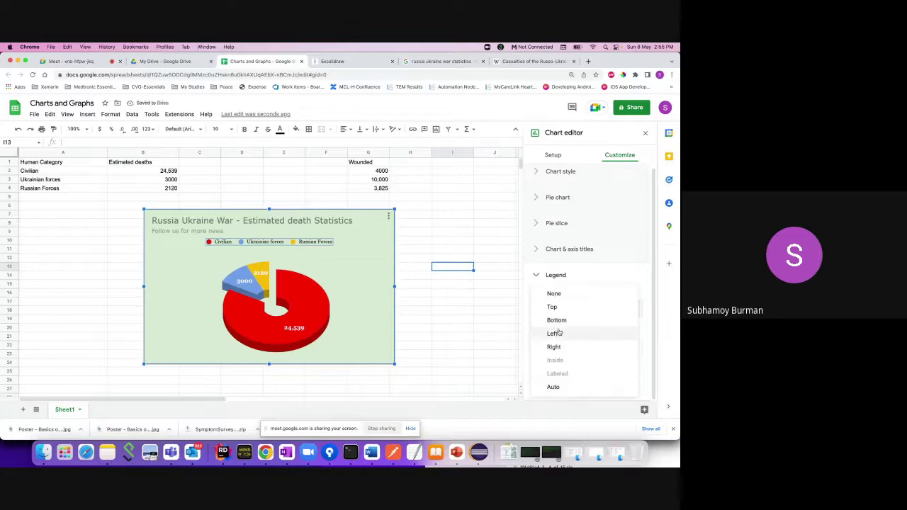
left_click(559, 332)
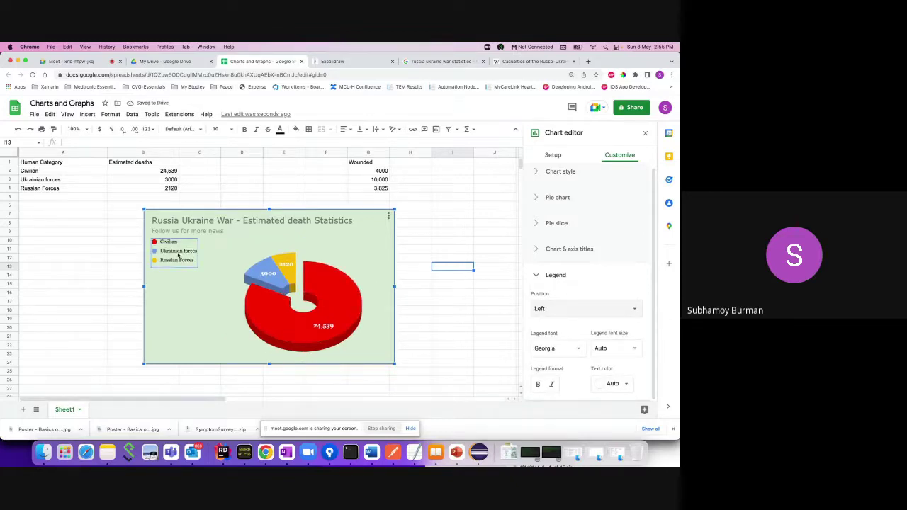
left_click_drag(177, 305, 177, 316)
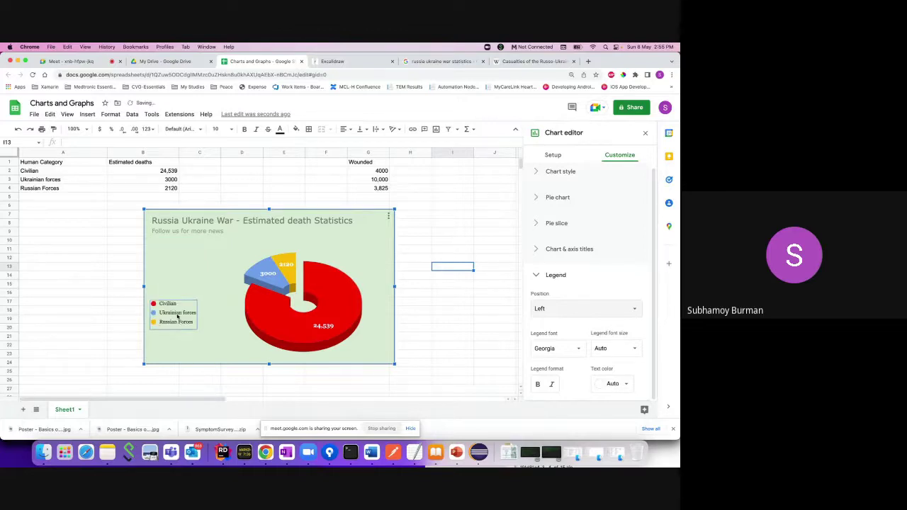
left_click(413, 320)
left_click(414, 269)
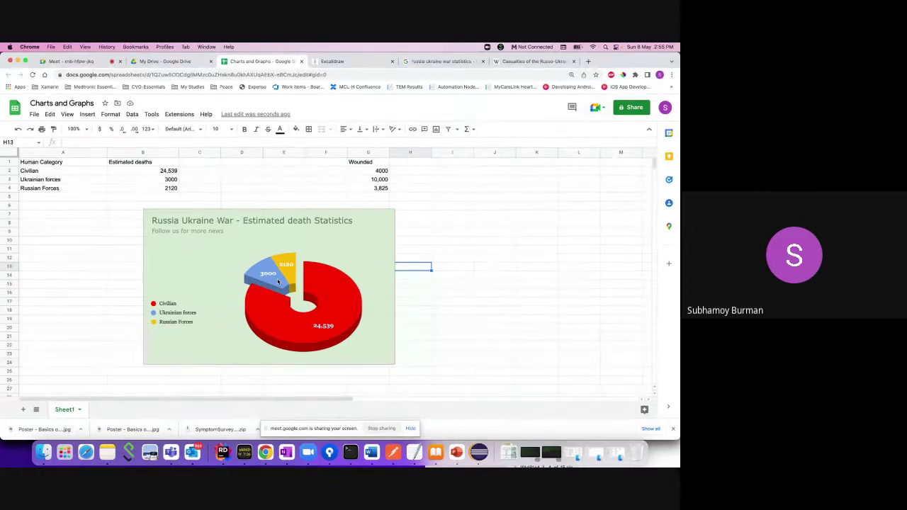
left_click(354, 235)
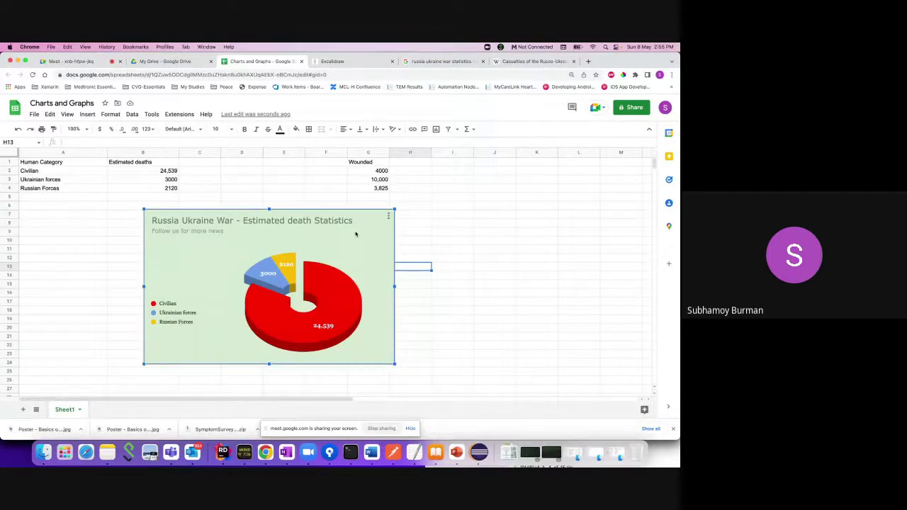
double_click(356, 233)
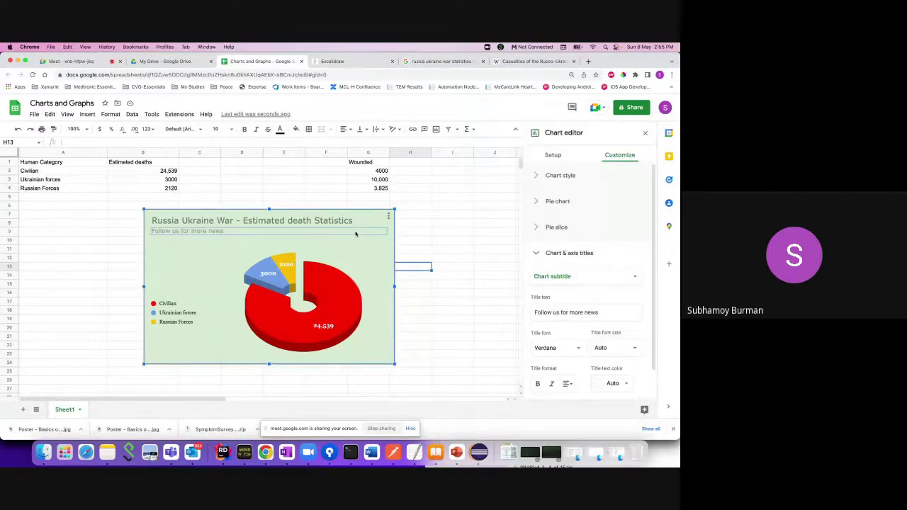
left_click(536, 254)
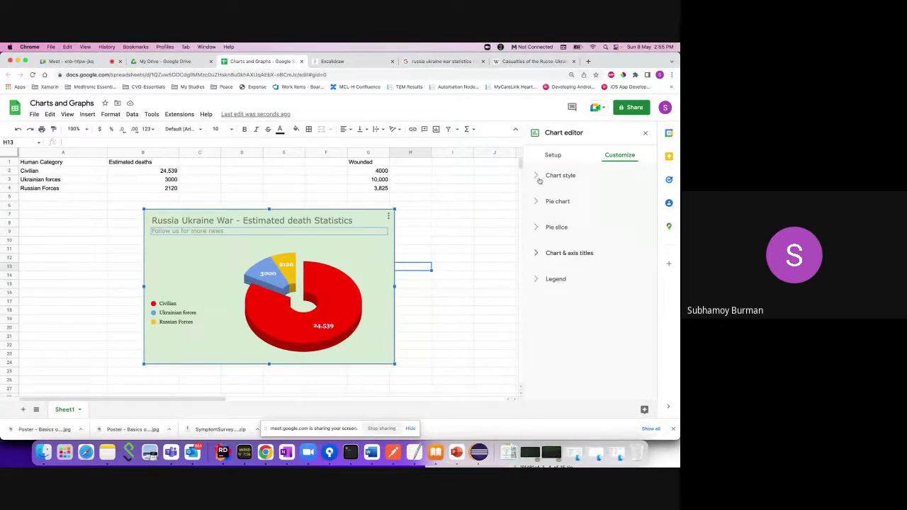
left_click(422, 216)
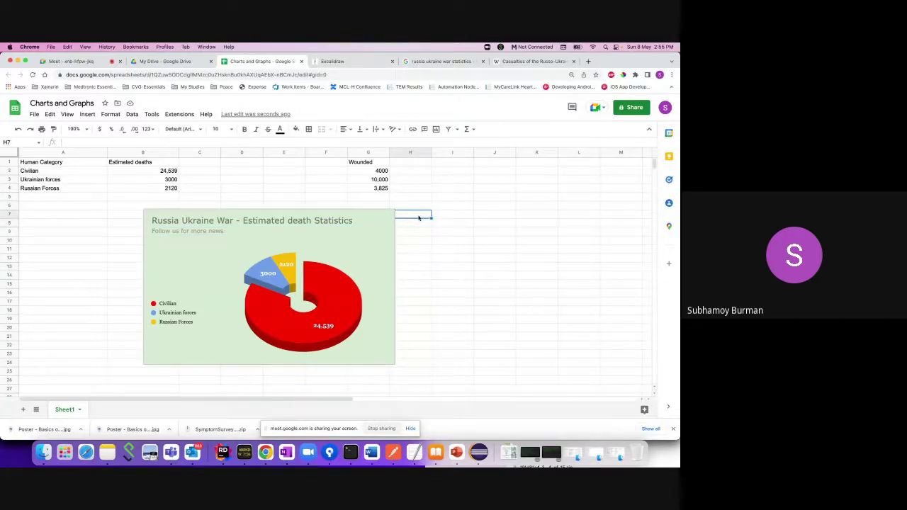
left_click(378, 215)
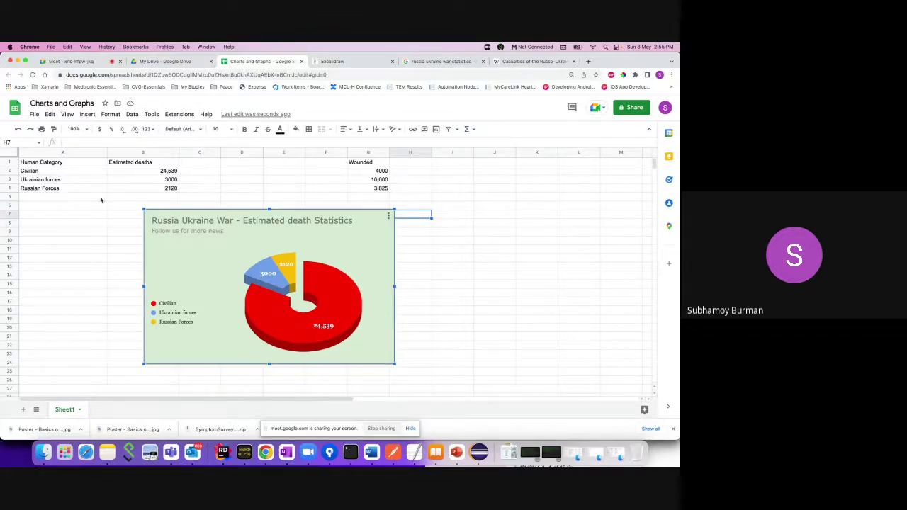
left_click(70, 199)
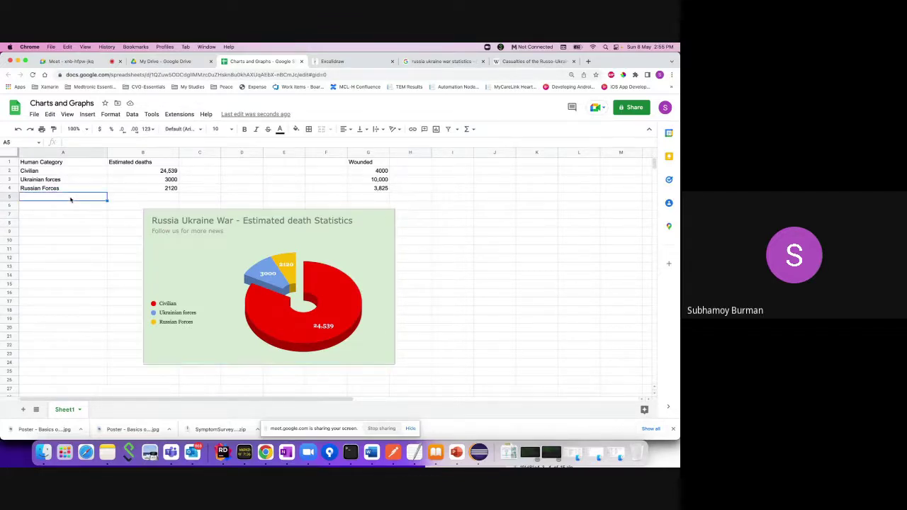
Move the chart lower and further to the right.
left_click(216, 215)
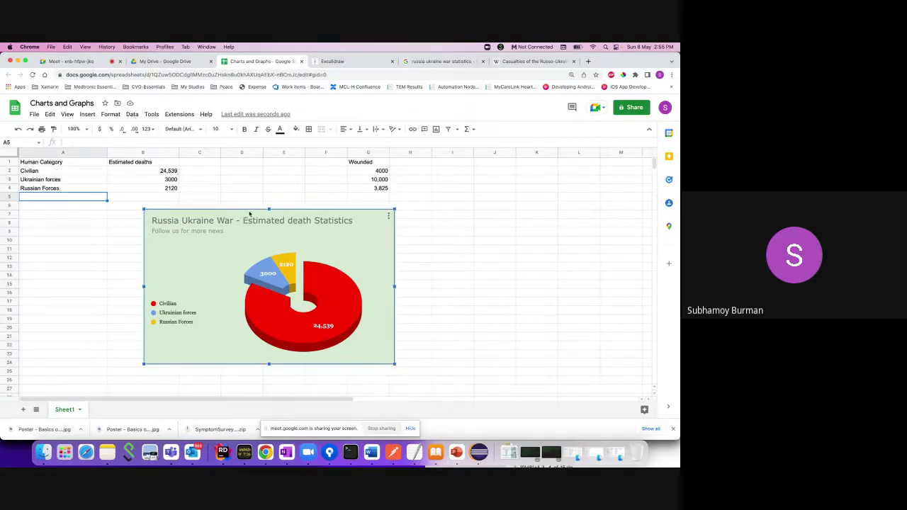
left_click_drag(257, 214, 312, 235)
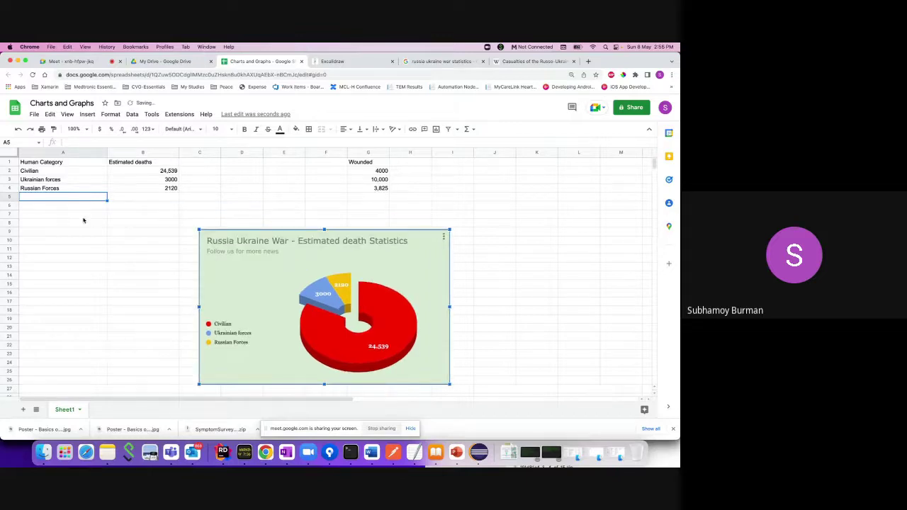
left_click(40, 204)
Enter 'Allied Force' in A5, then select the 10,000 figure in the Wikipedia casualties table.
left_click(37, 197)
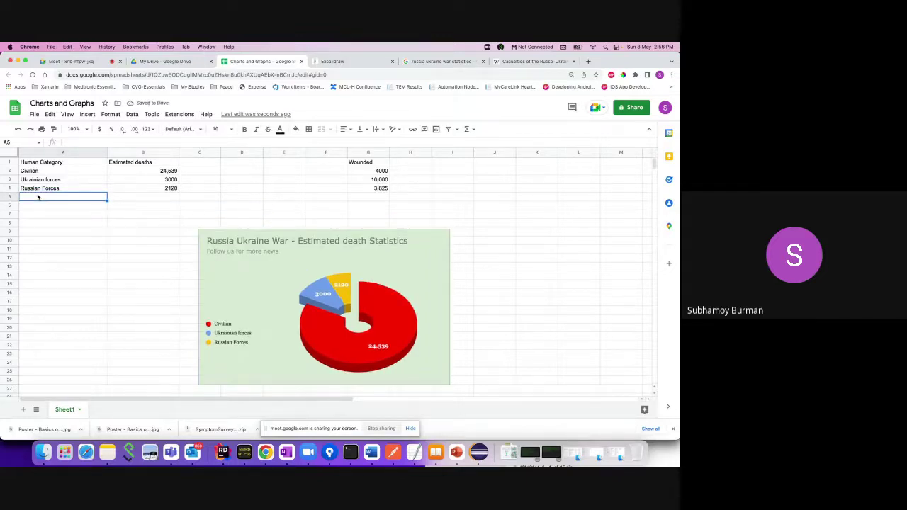
type("All")
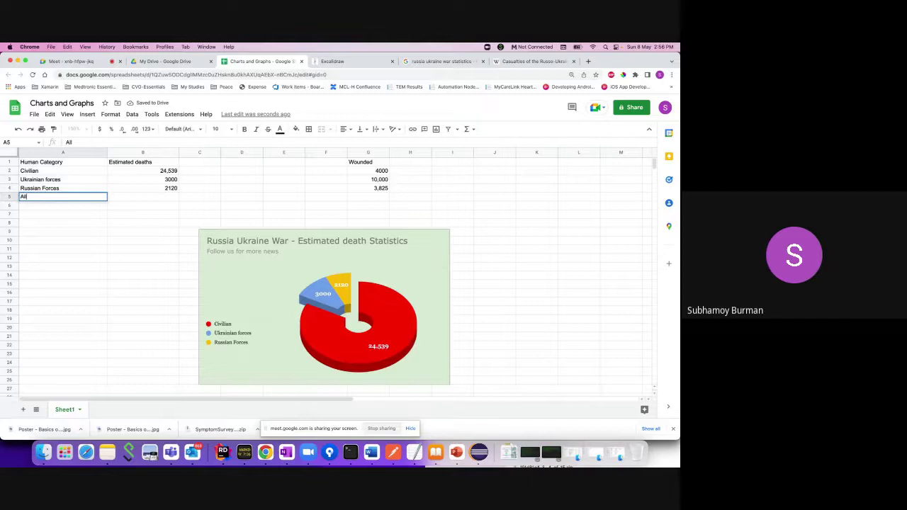
type("ied Force")
left_click(533, 62)
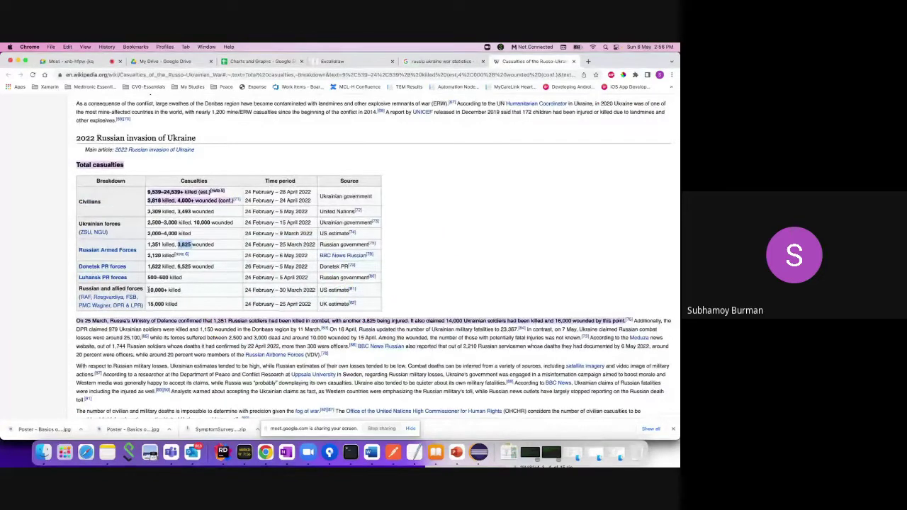
left_click_drag(151, 289, 167, 290)
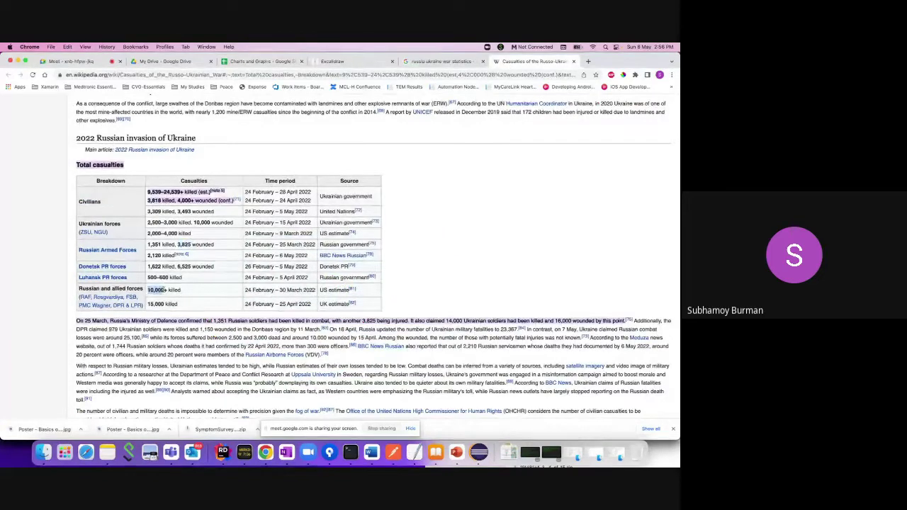
Enter 10000 estimated deaths for Allied Force in B5, then select the pie chart.
left_click(247, 62)
left_click(134, 198)
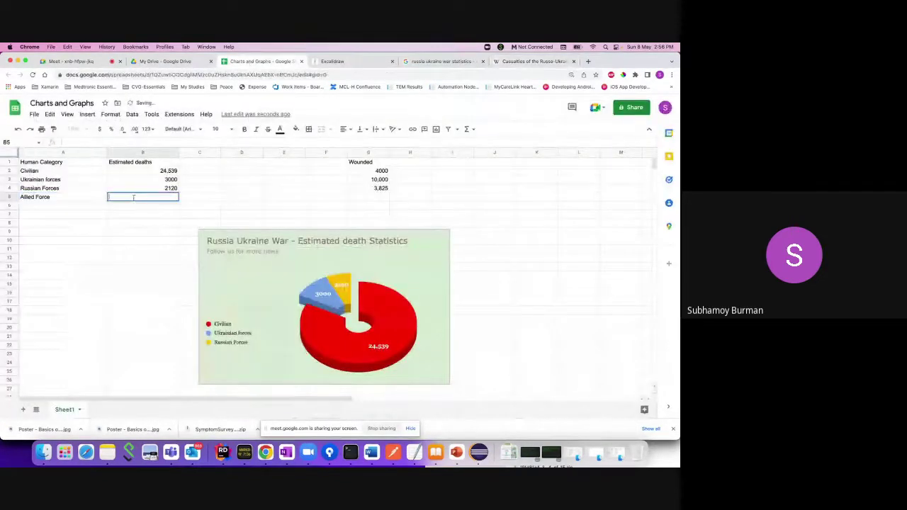
type("10000")
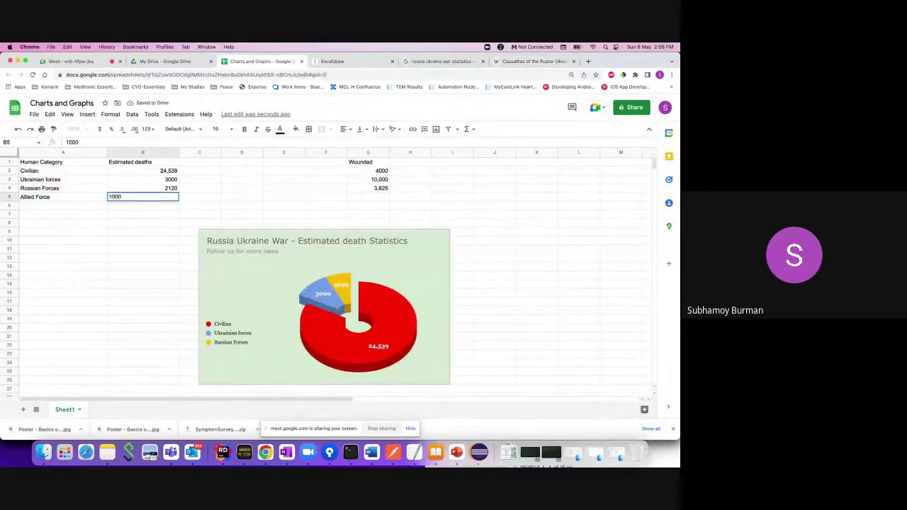
left_click(135, 215)
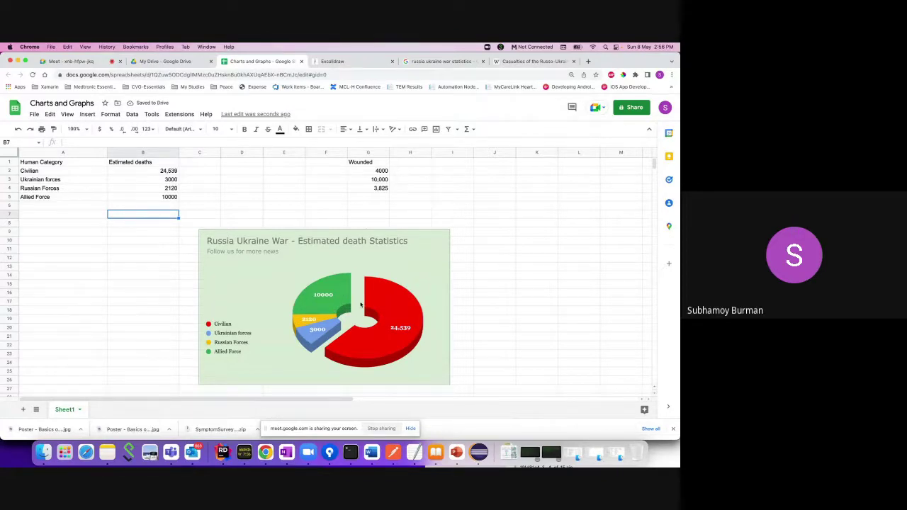
left_click(361, 267)
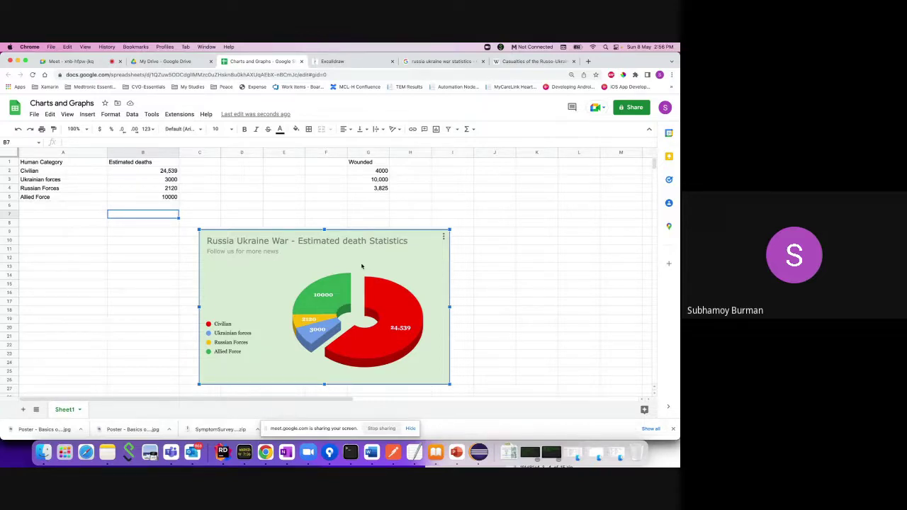
double_click(361, 267)
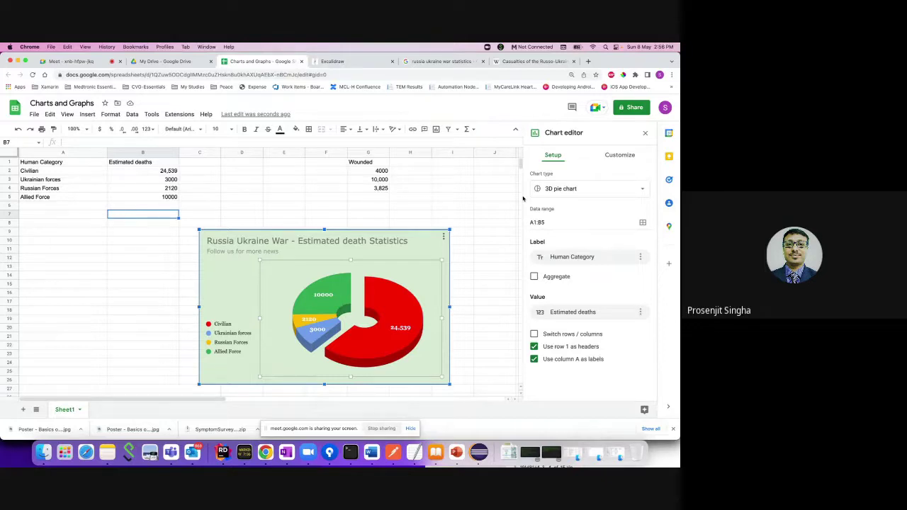
left_click(553, 223)
key("BackSpace")
type("4")
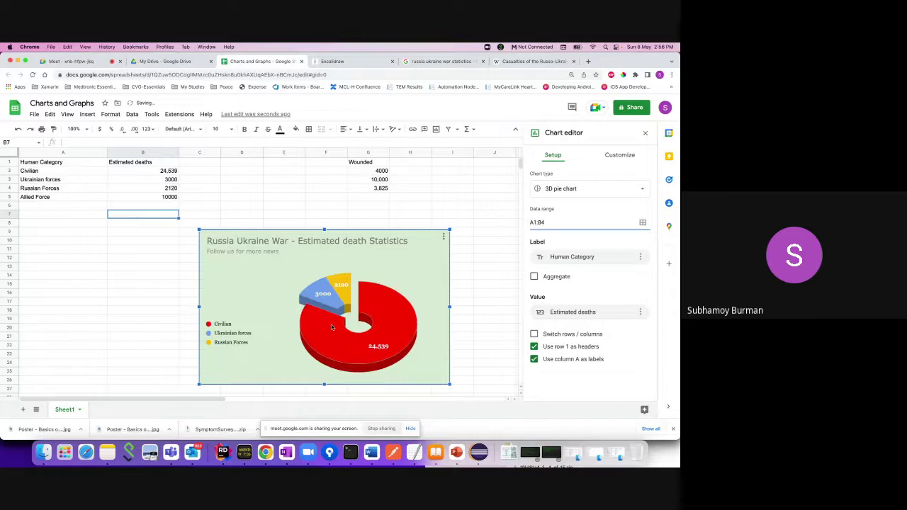
key("BackSpace")
type("5")
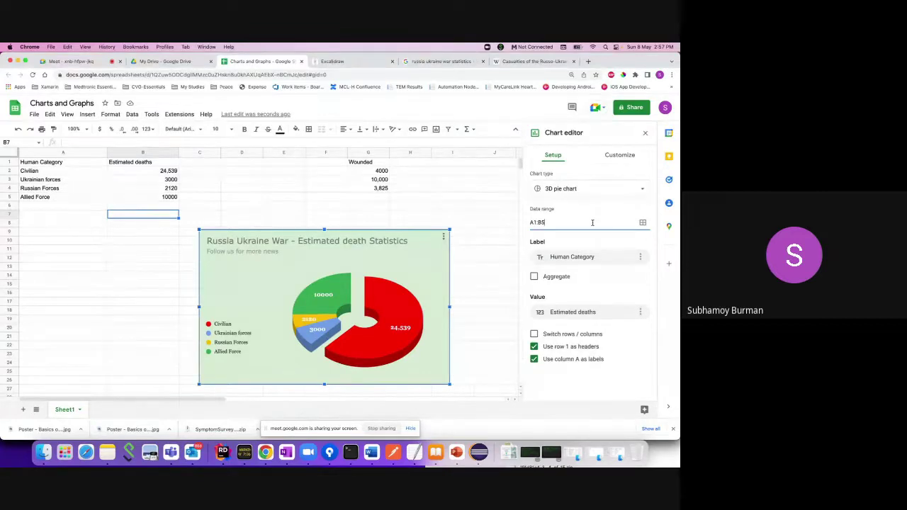
left_click(327, 215)
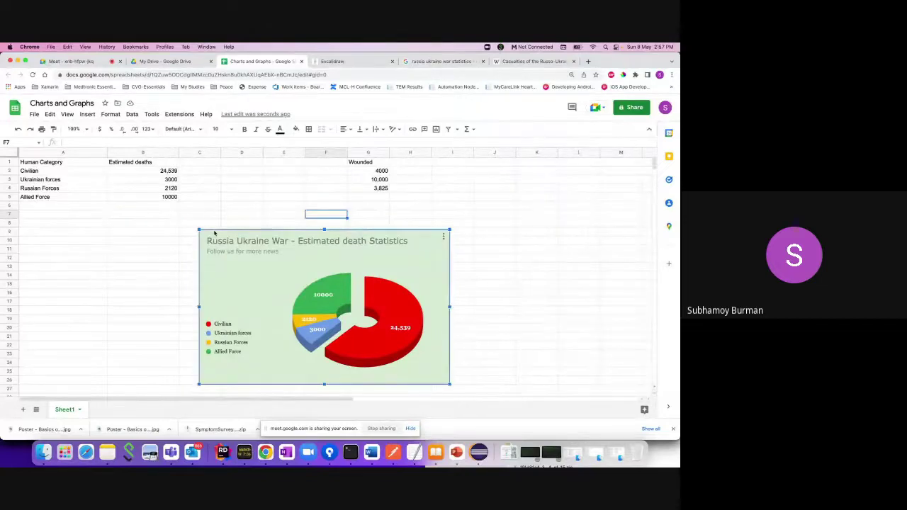
left_click(443, 238)
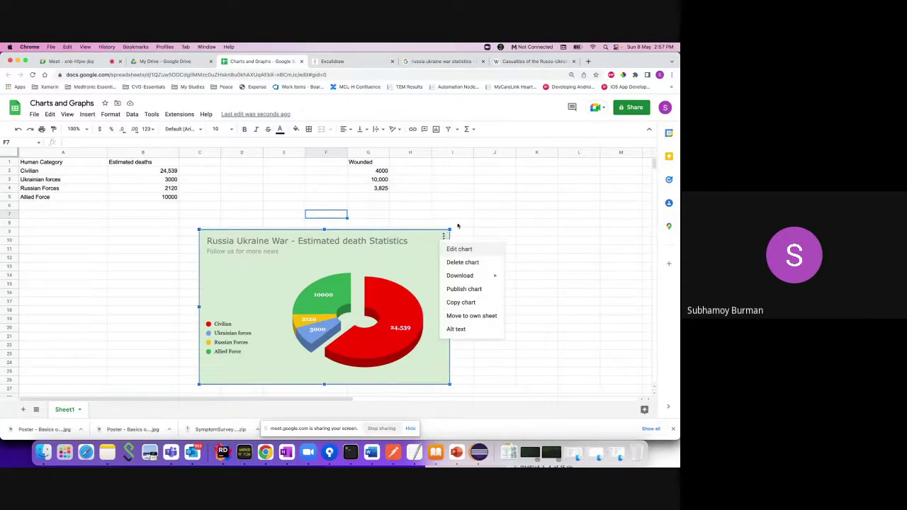
left_click(428, 236)
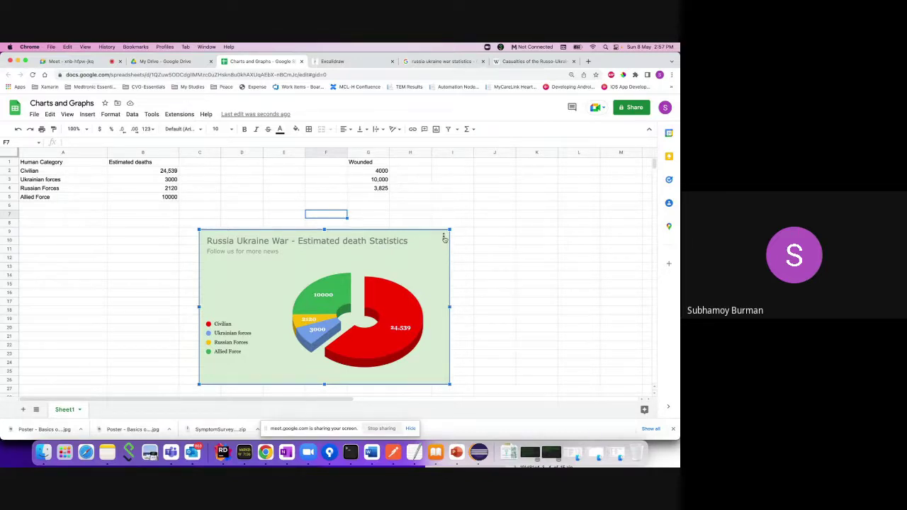
left_click(444, 237)
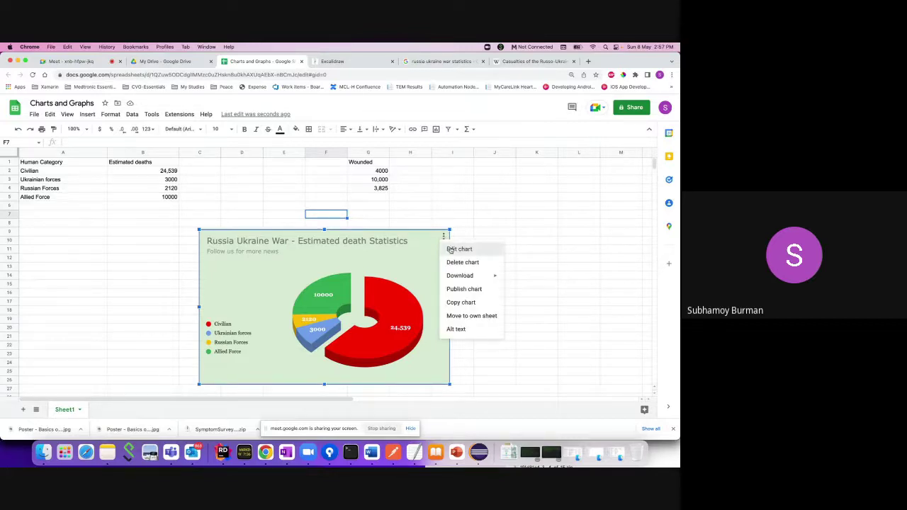
left_click(451, 249)
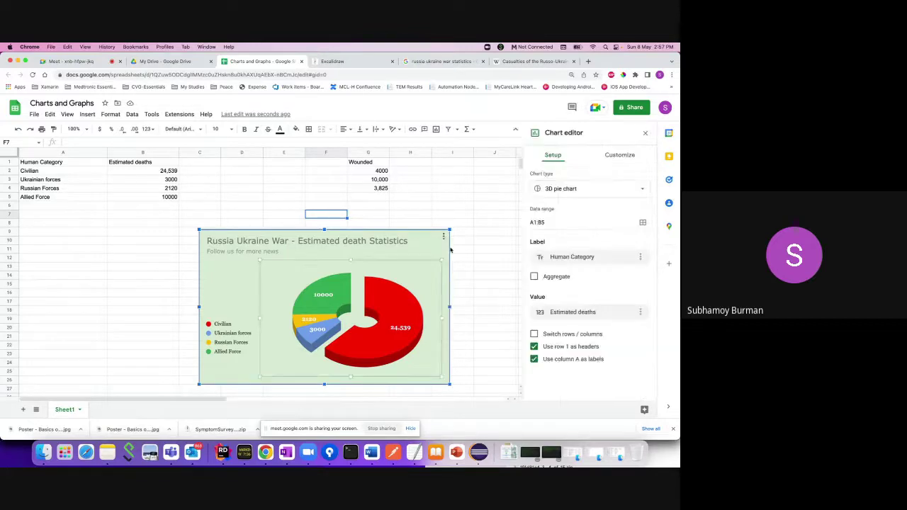
left_click(644, 132)
left_click(433, 242)
left_click(444, 237)
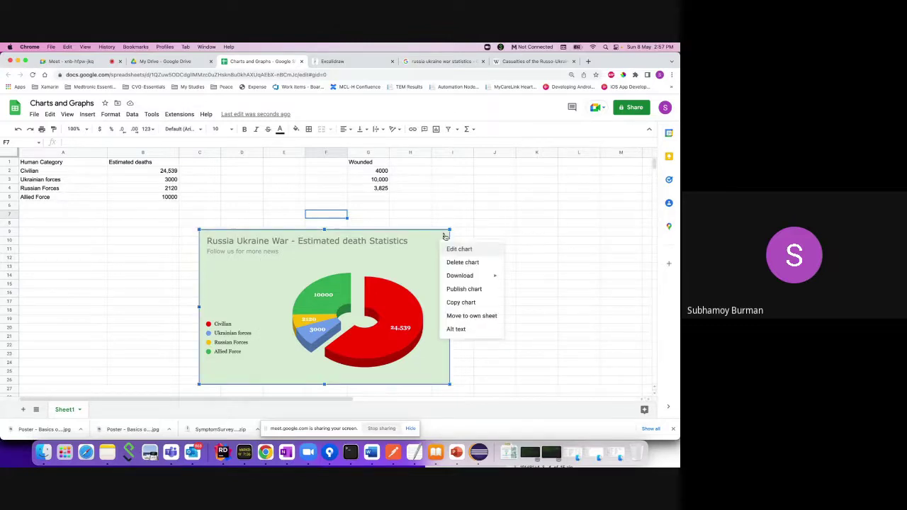
mouse_move(458, 279)
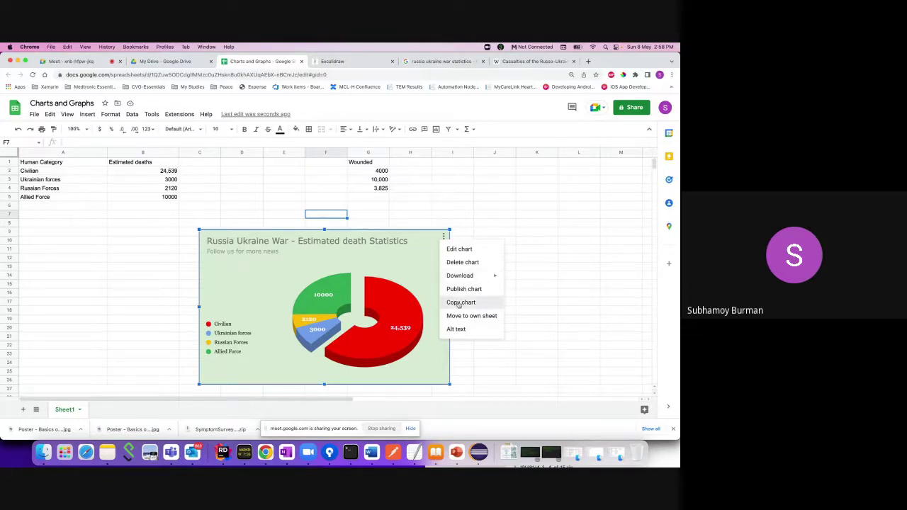
left_click(458, 301)
left_click(338, 63)
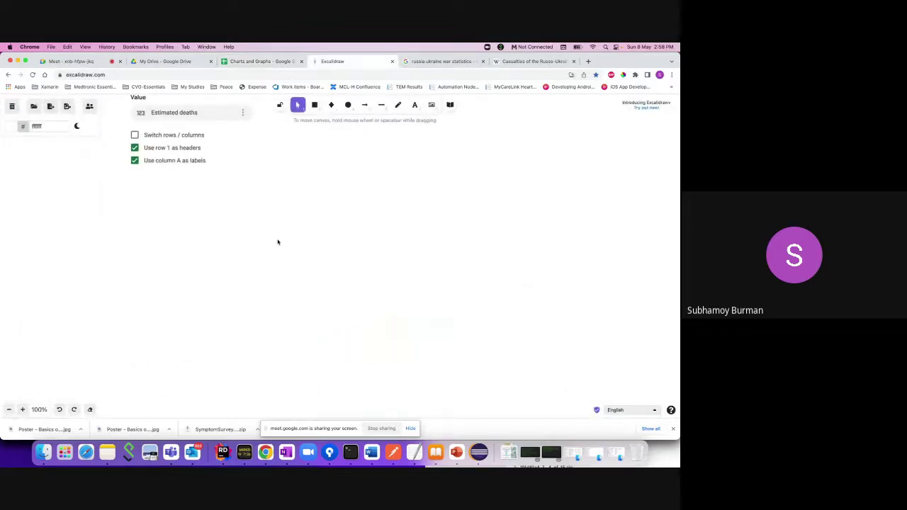
scroll(275, 235, "up", 5)
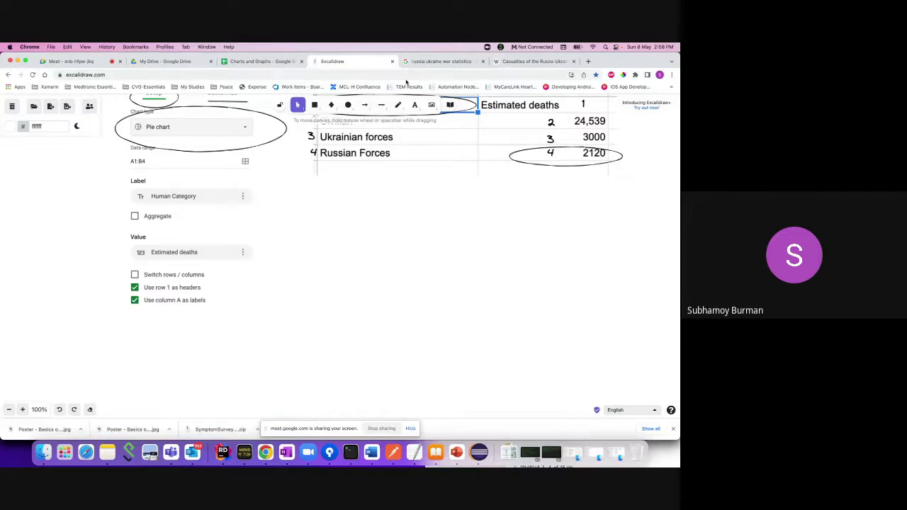
left_click(264, 62)
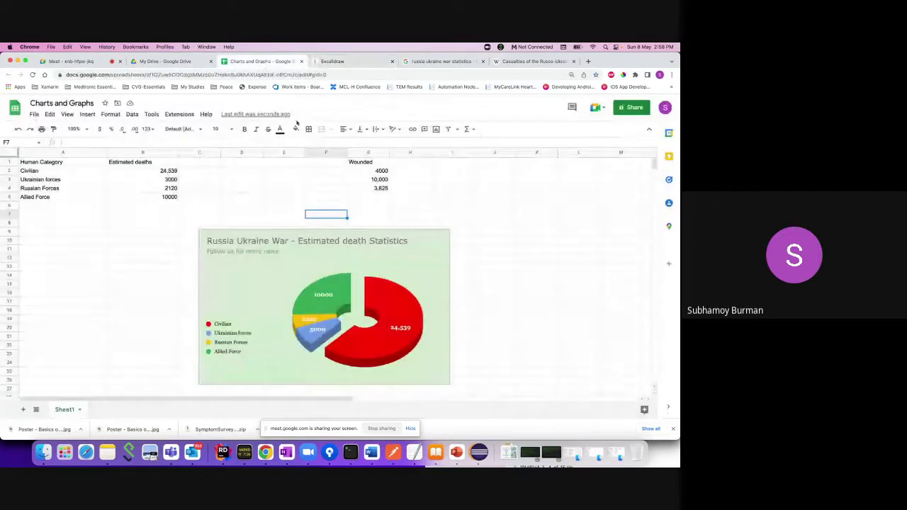
Download the pie chart as a PNG image and open the downloaded file.
left_click(354, 241)
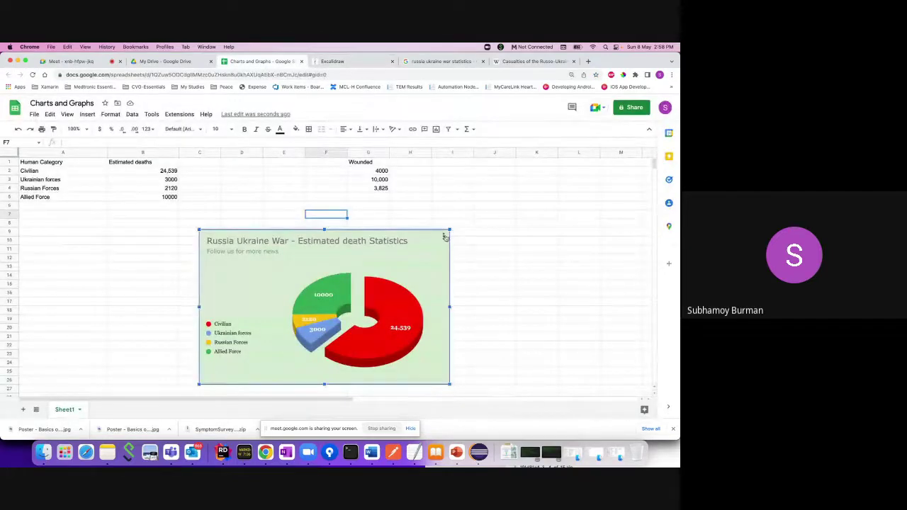
left_click(443, 236)
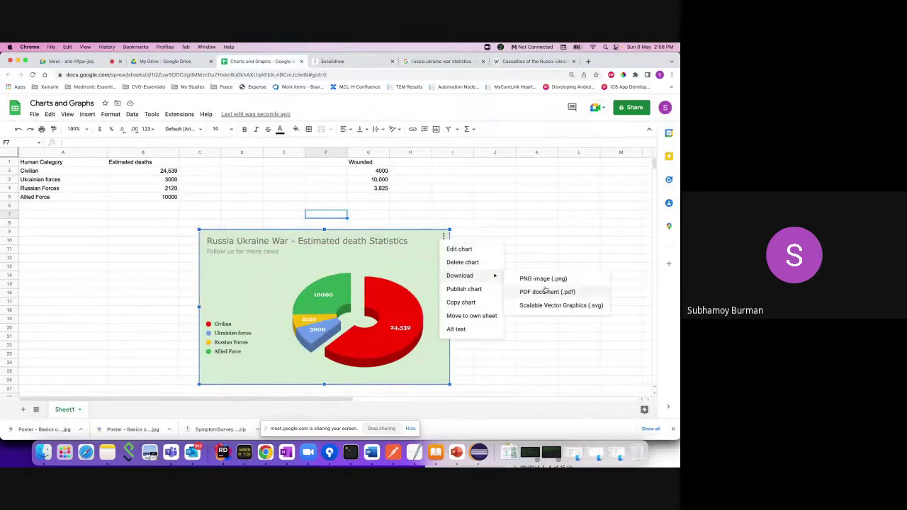
left_click(554, 281)
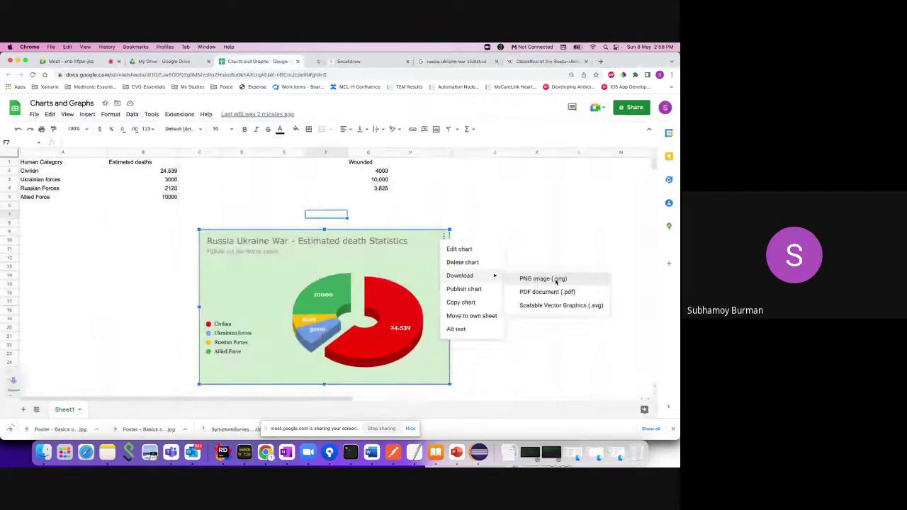
left_click(50, 429)
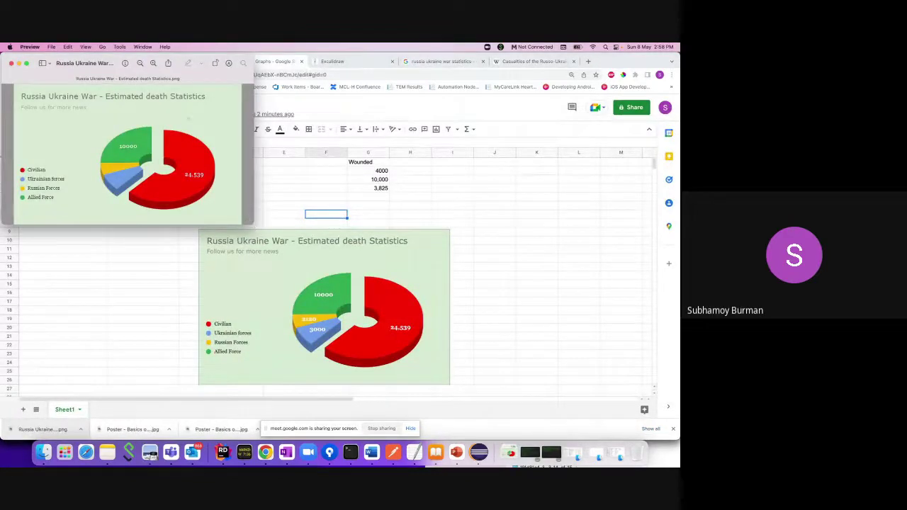
Move the Preview window toward the centre and enlarge it to view the chart bigger.
left_click_drag(87, 69, 245, 111)
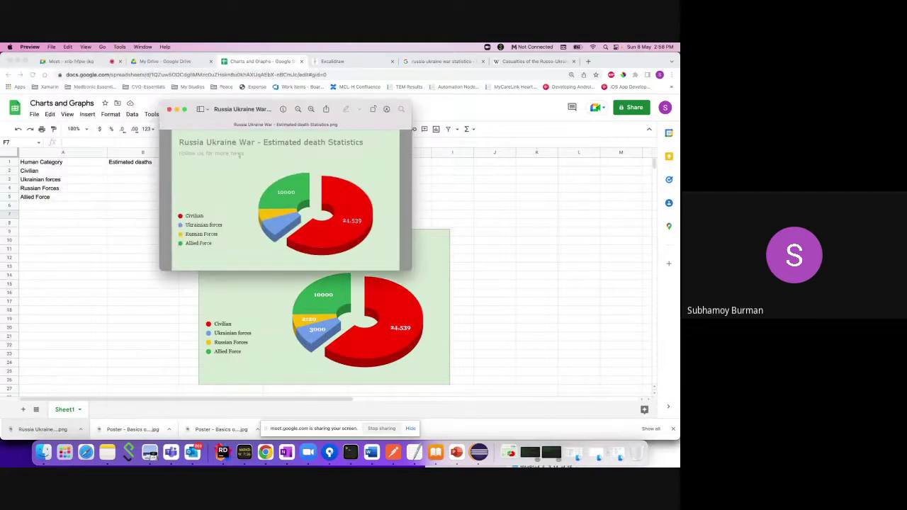
left_click_drag(160, 103, 67, 87)
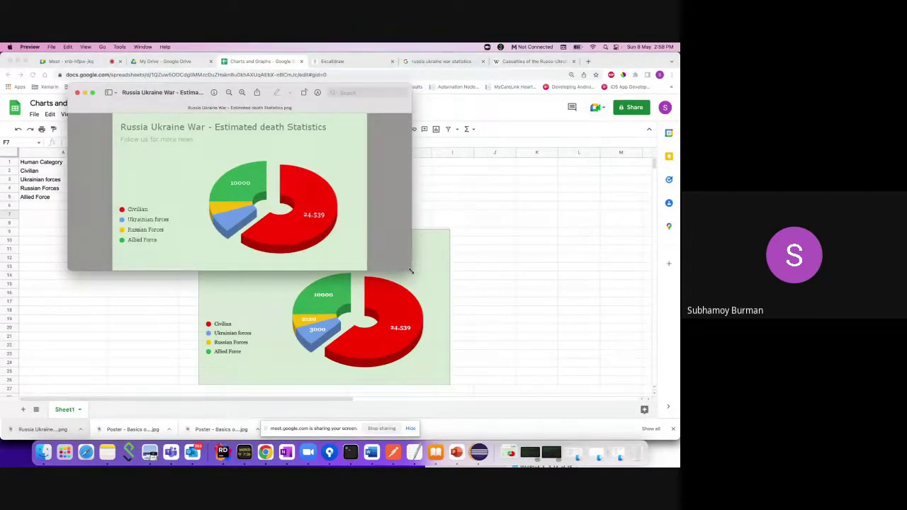
left_click_drag(411, 271, 615, 389)
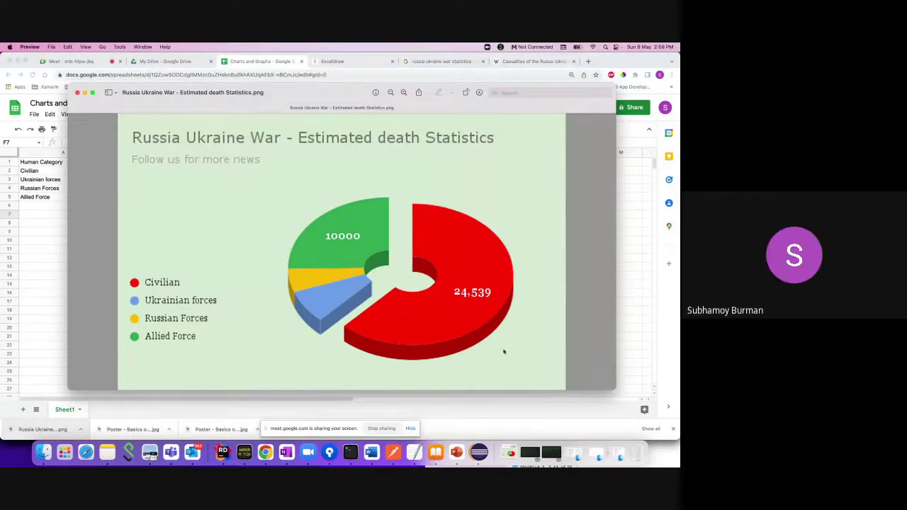
Return to the spreadsheet, select the pie chart, and show the recent downloads list.
left_click(57, 232)
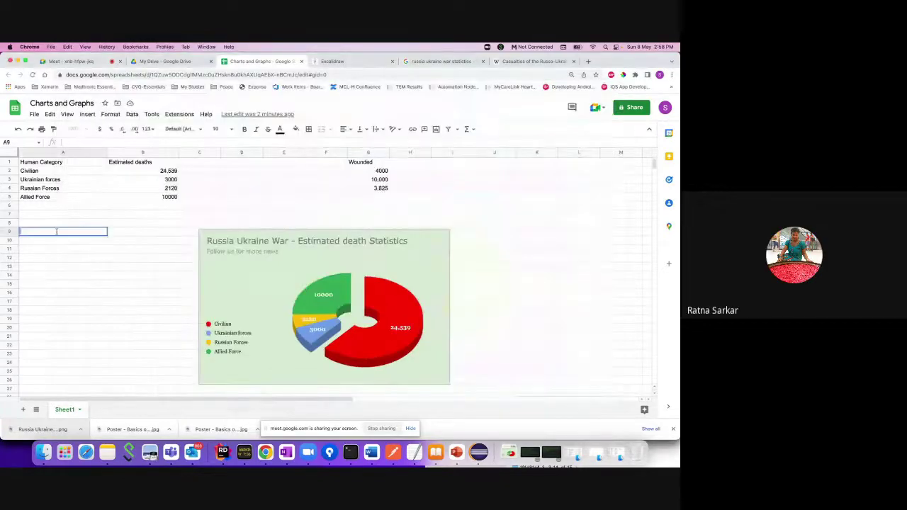
left_click(278, 236)
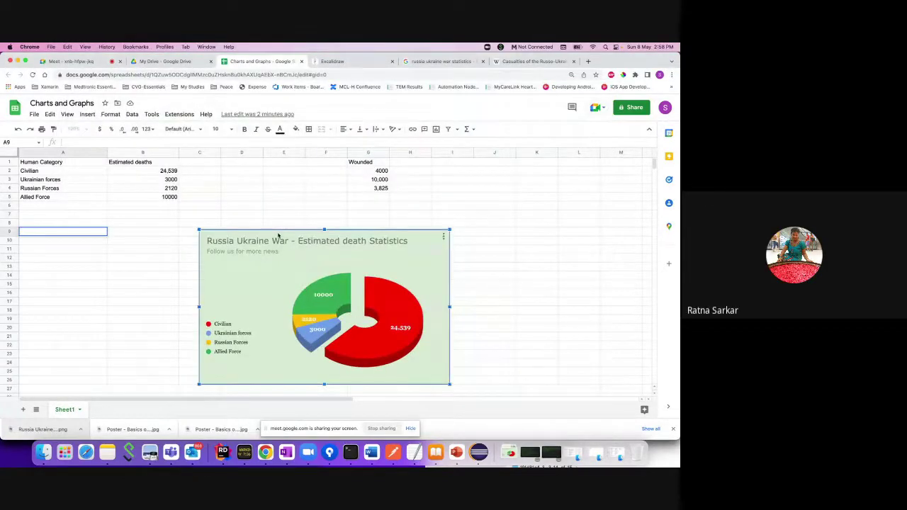
left_click(508, 452)
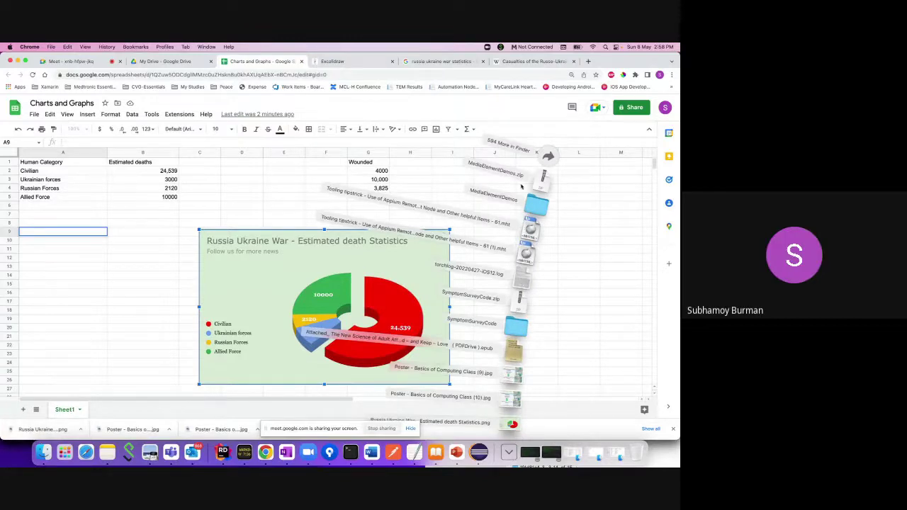
Open the chart PNG from the Finder Downloads folder, then close it.
left_click(548, 156)
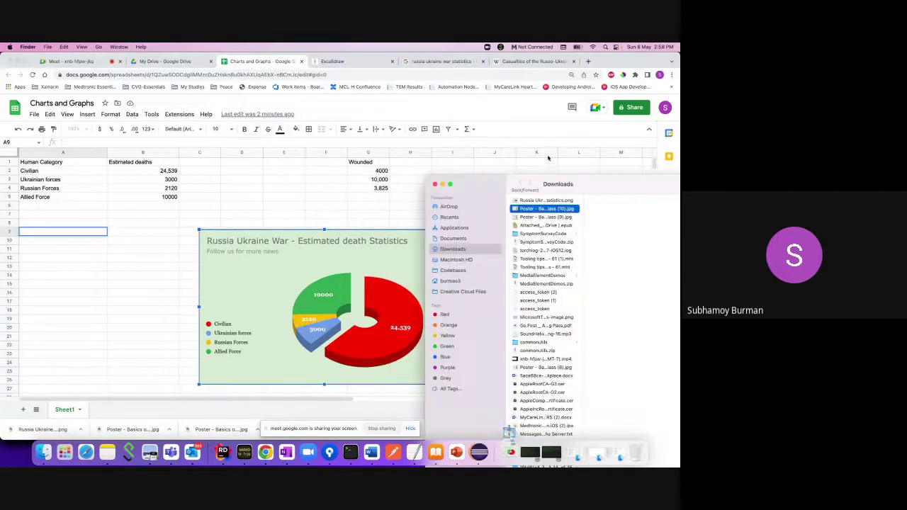
double_click(544, 204)
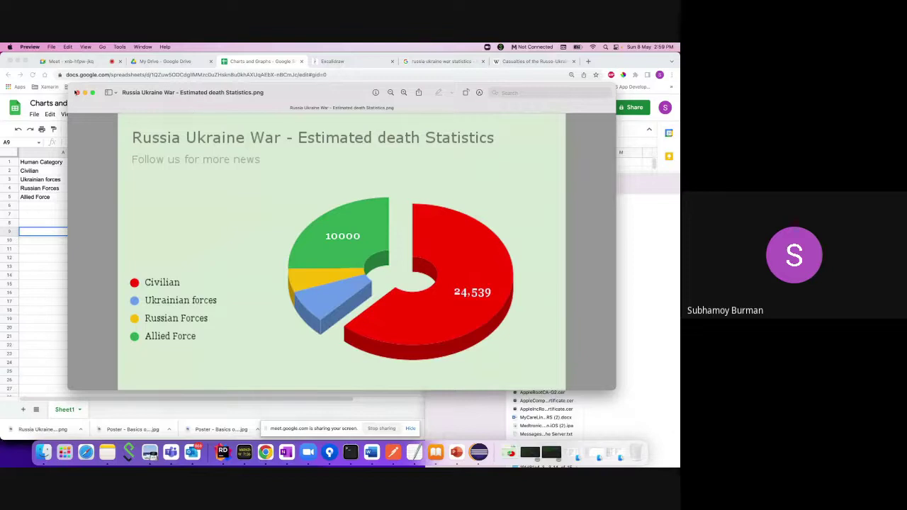
left_click(77, 93)
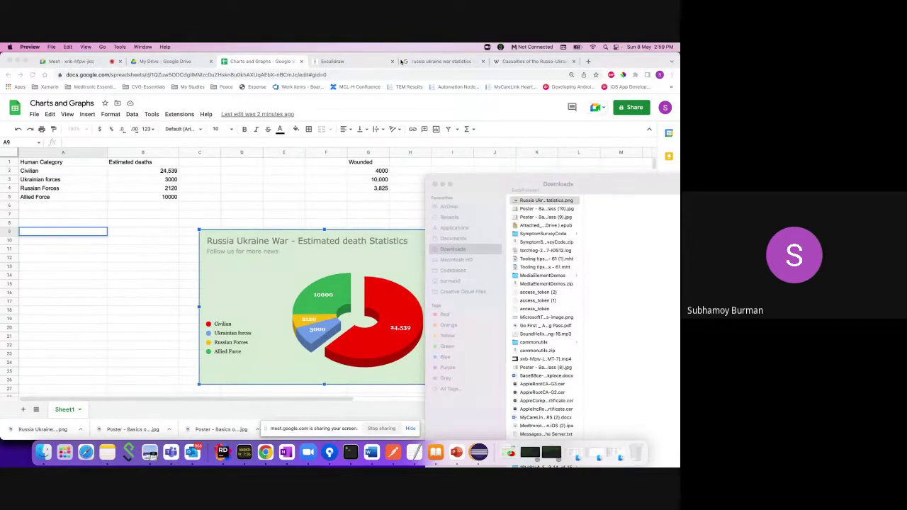
Start a new query 'each' in the Russia Ukraine war search tab, then return to the spreadsheet.
left_click(449, 62)
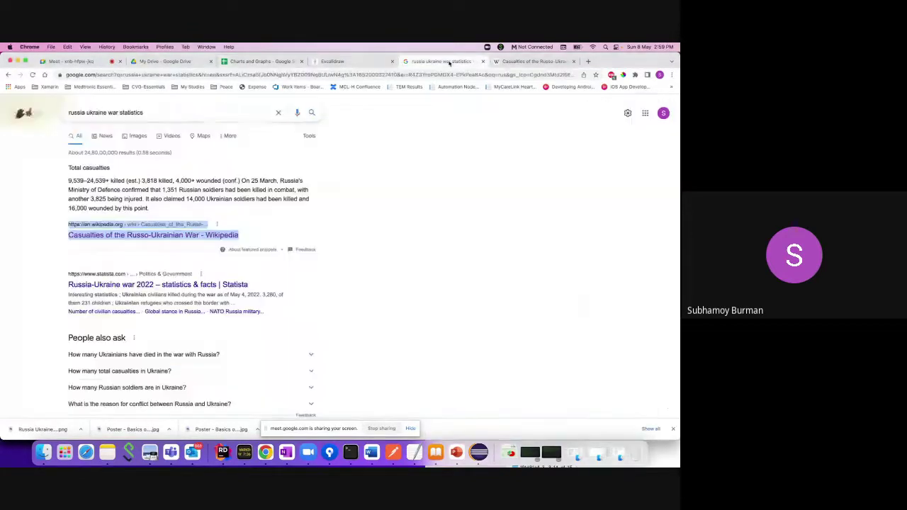
left_click(166, 111)
type("each")
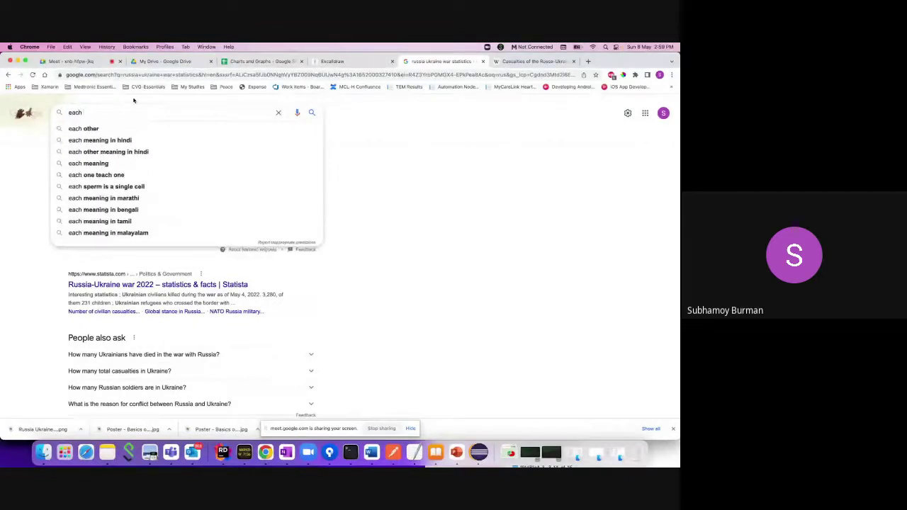
left_click(263, 63)
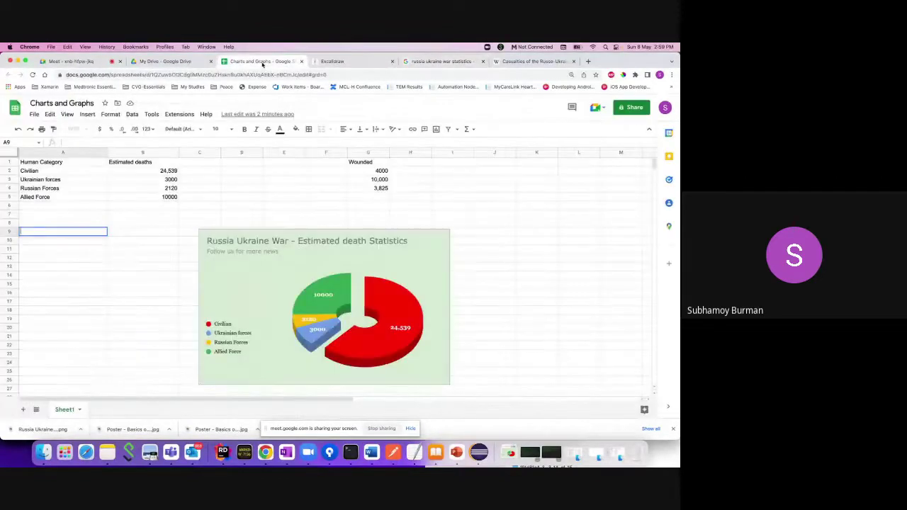
Rename Sheet1 to 'Pie chart'.
double_click(66, 410)
type("Pie chart")
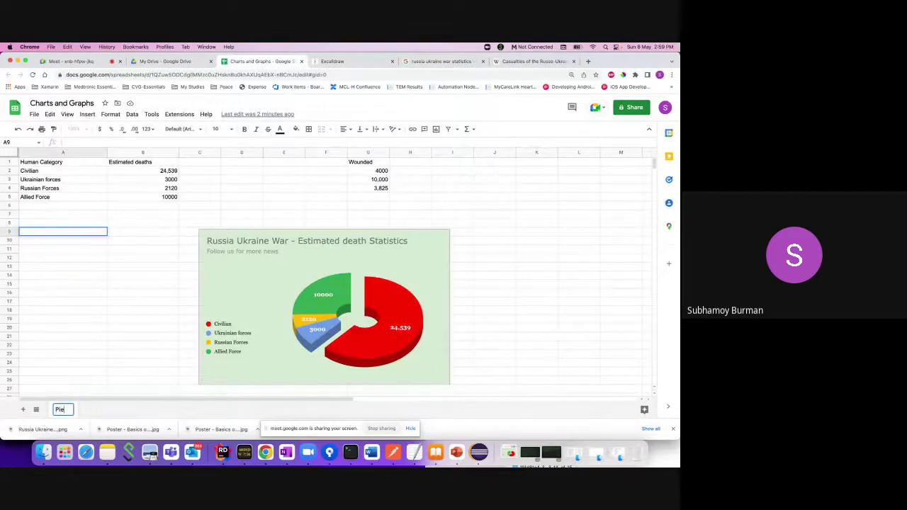
key("Return")
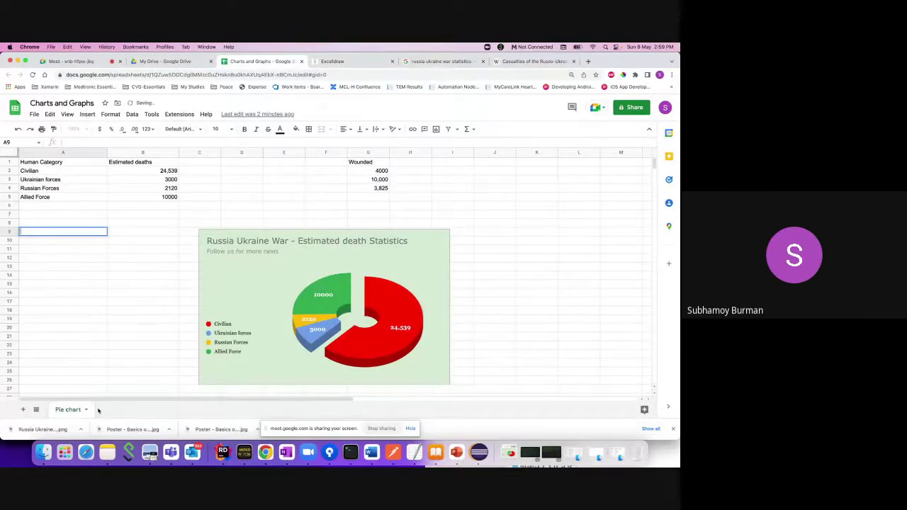
Add a new sheet named 'Line Chart' and open it.
left_click(23, 410)
double_click(113, 409)
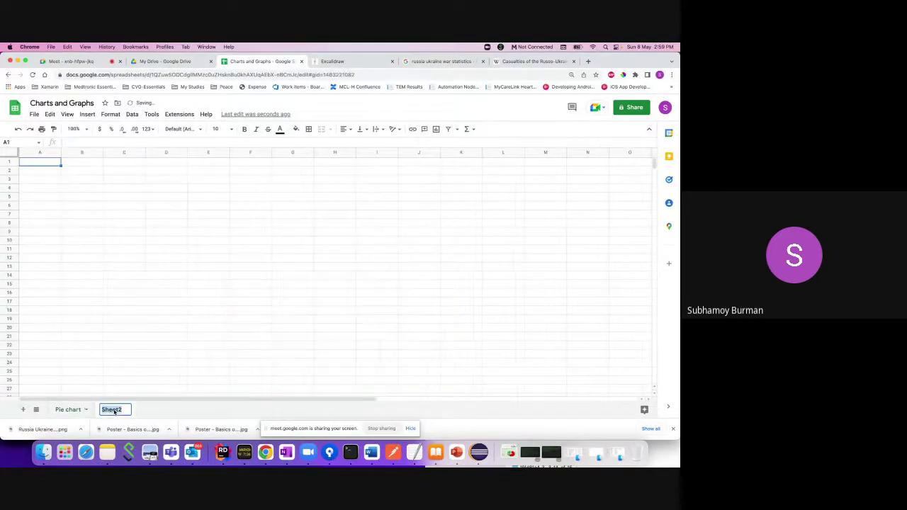
type("Line Chart")
left_click(71, 409)
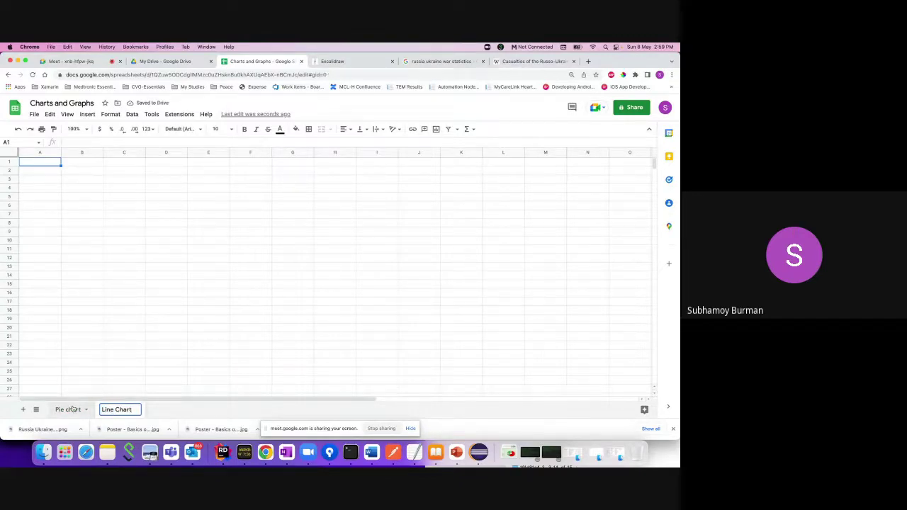
left_click(114, 410)
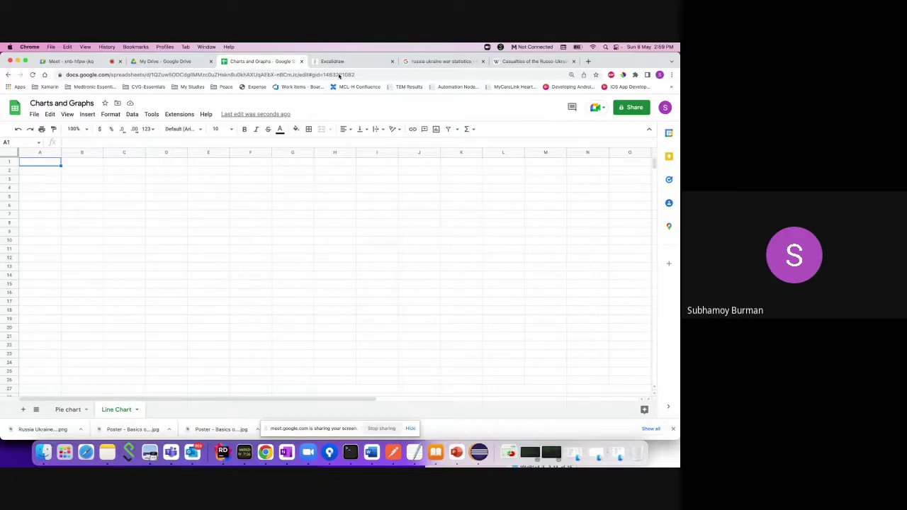
Search Google Images for 'line chart', then return to the Wikipedia casualties page.
left_click(539, 62)
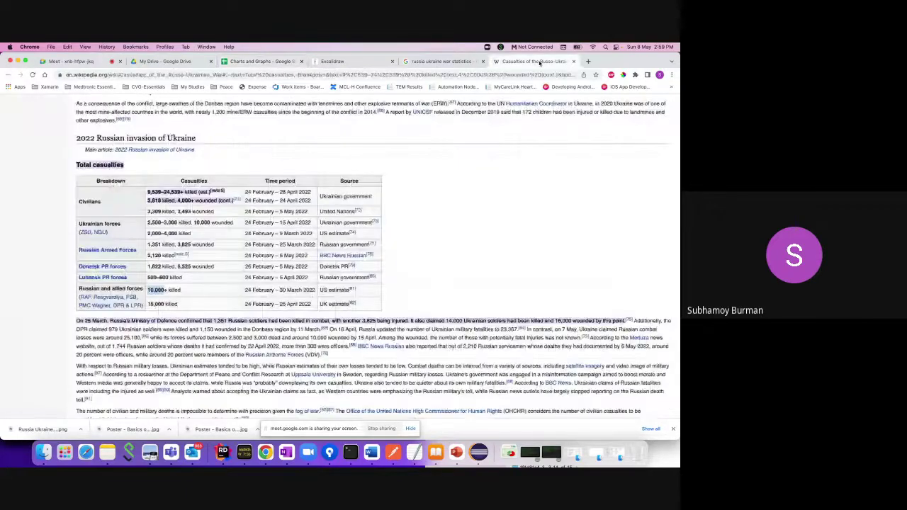
left_click(439, 62)
double_click(221, 110)
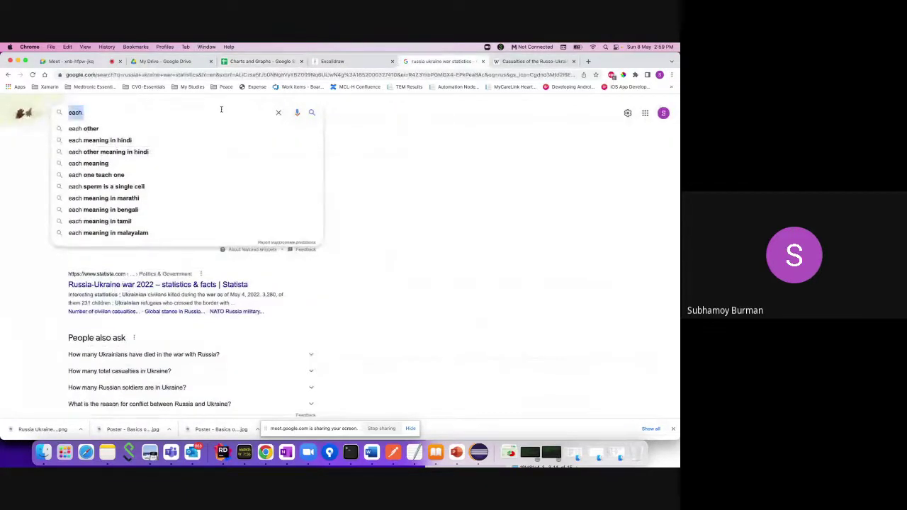
type("line chart")
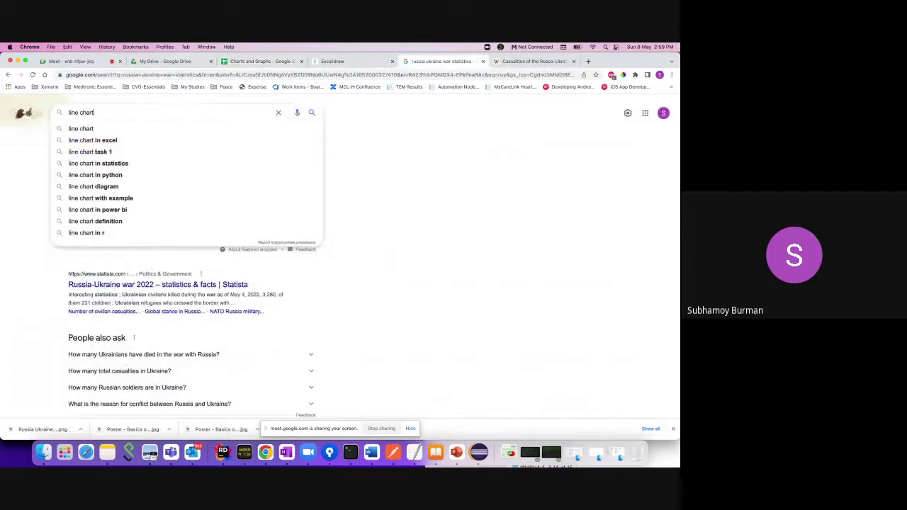
key("Return")
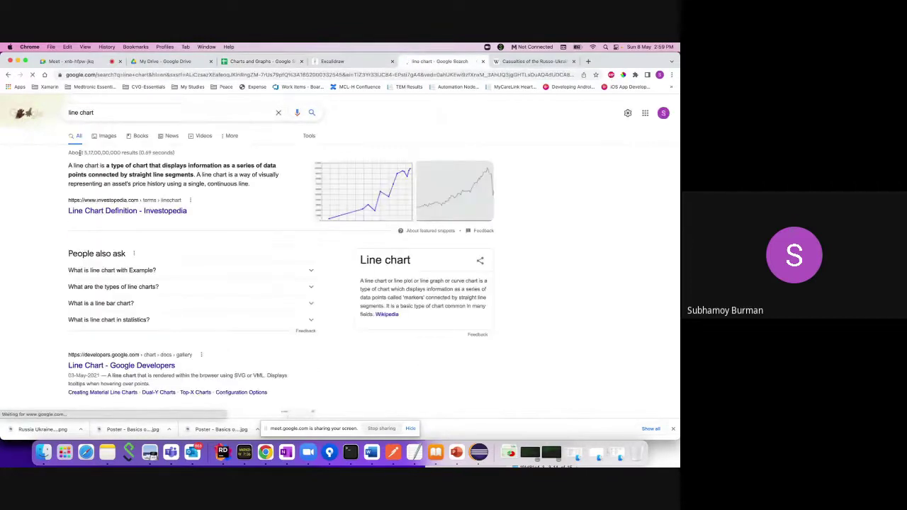
left_click(106, 136)
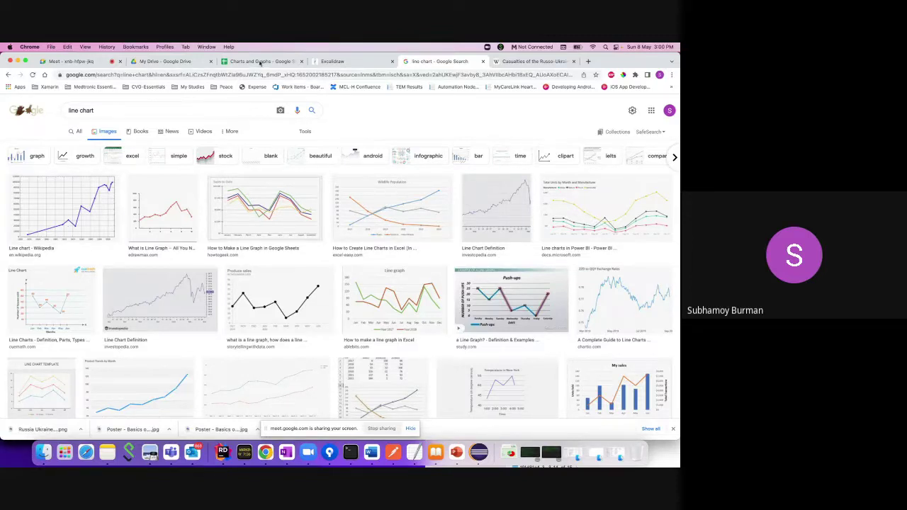
left_click(519, 64)
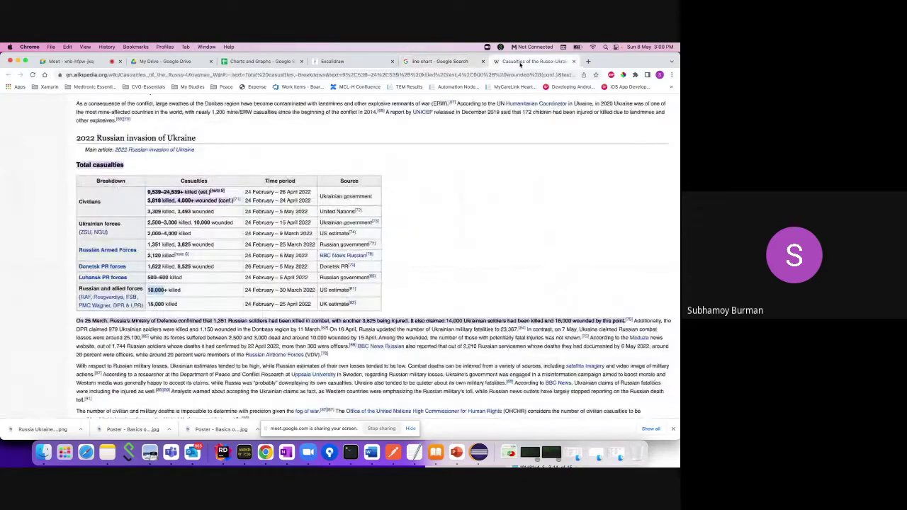
Search 'reliance jio year wise revenue' and open the Statista result in a new tab.
left_click(442, 64)
left_click(524, 61)
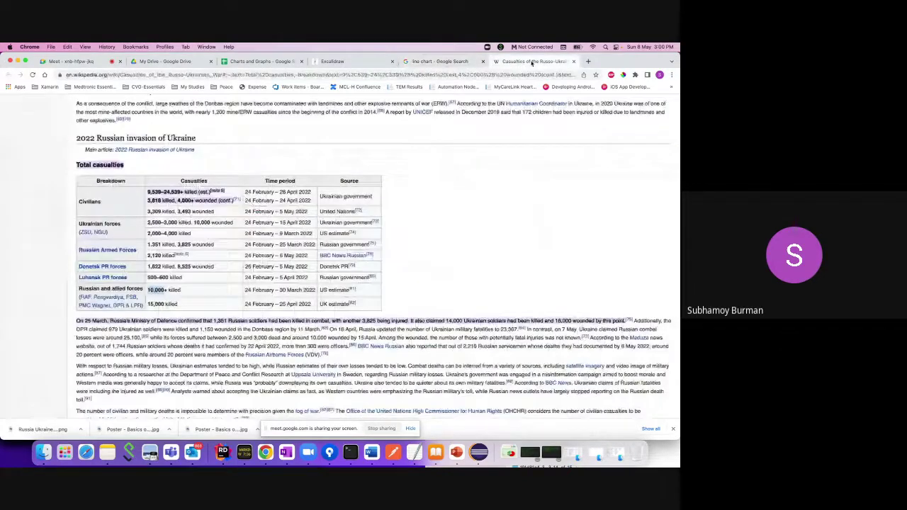
left_click(269, 74)
type("re")
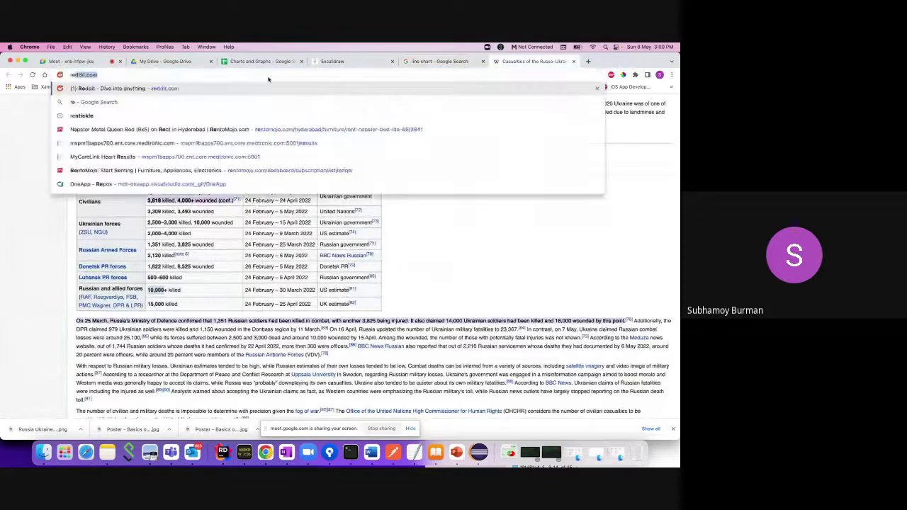
type("liance jio")
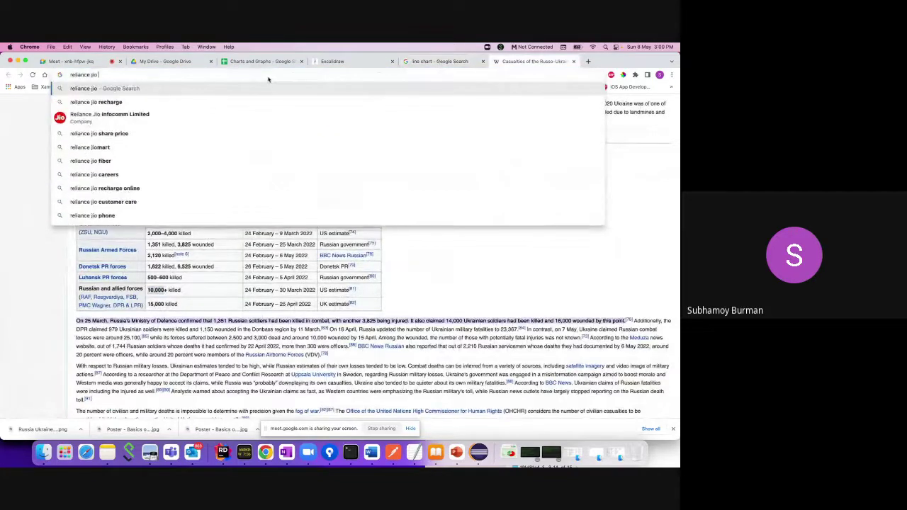
type(" year wi")
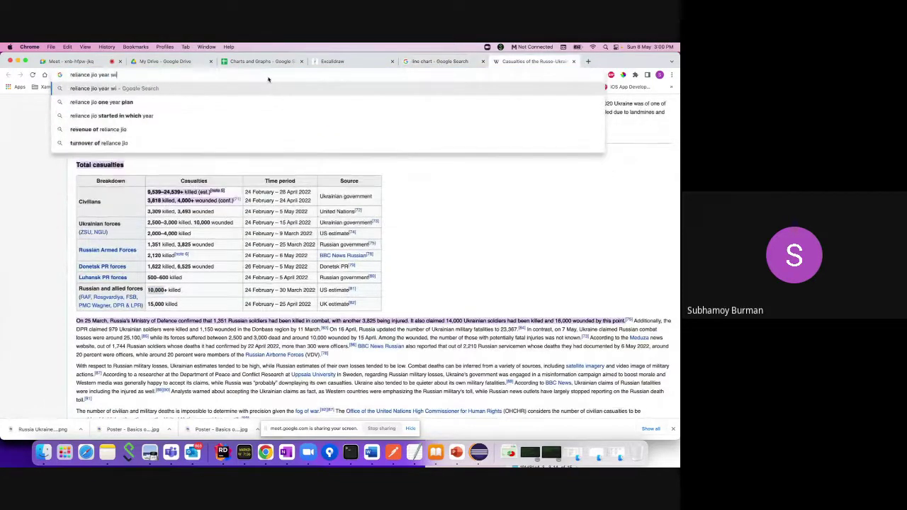
type("se reve")
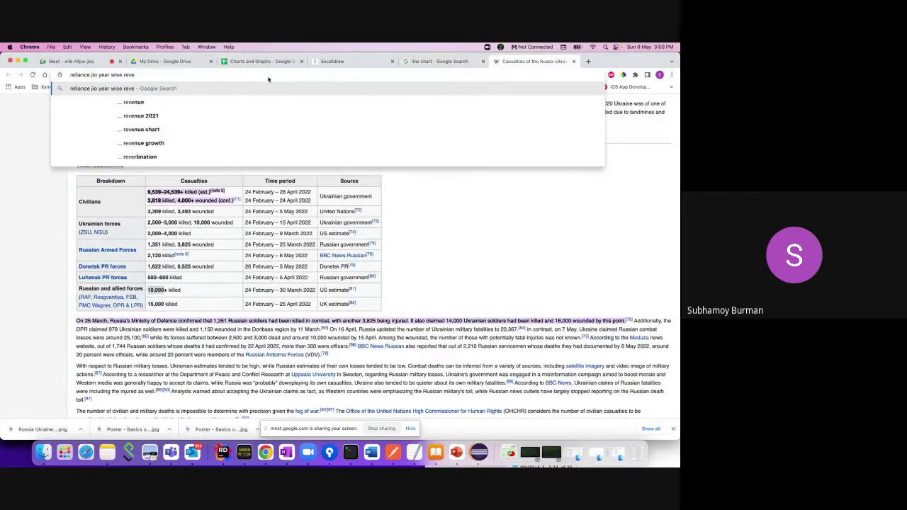
key("Down")
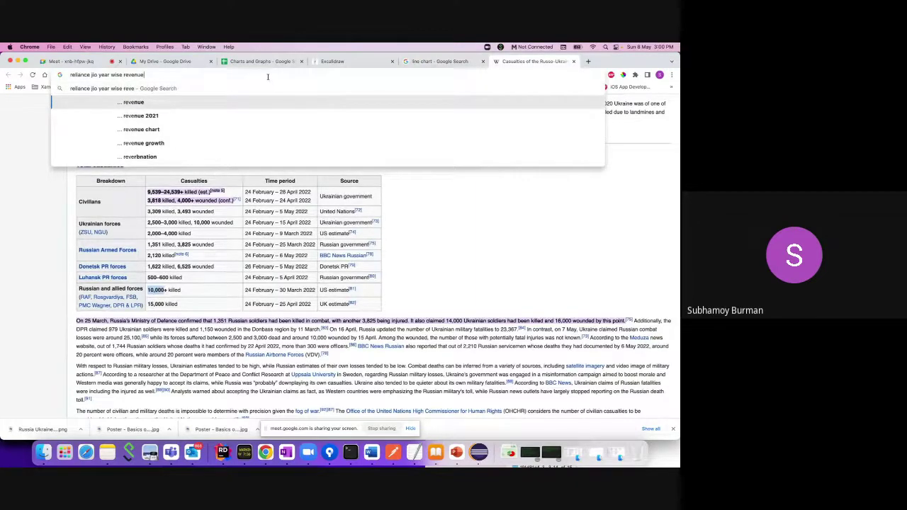
key("Return")
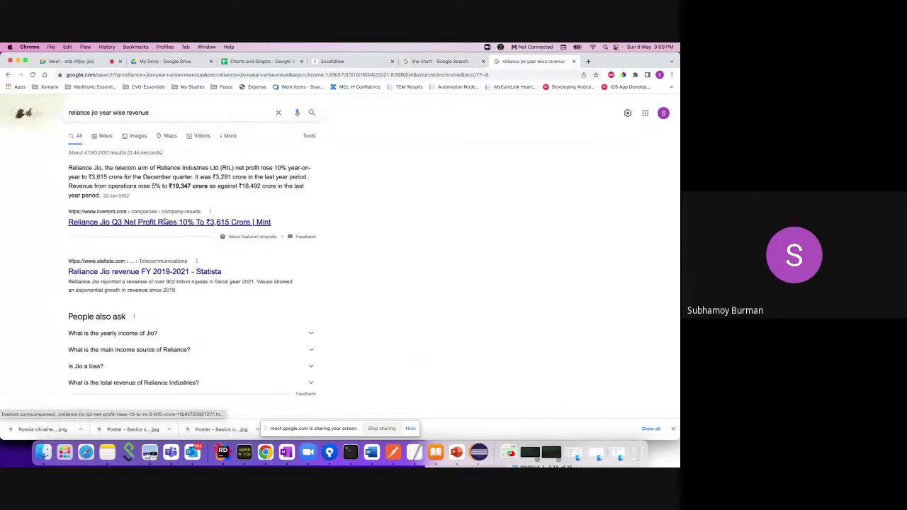
right_click(169, 271)
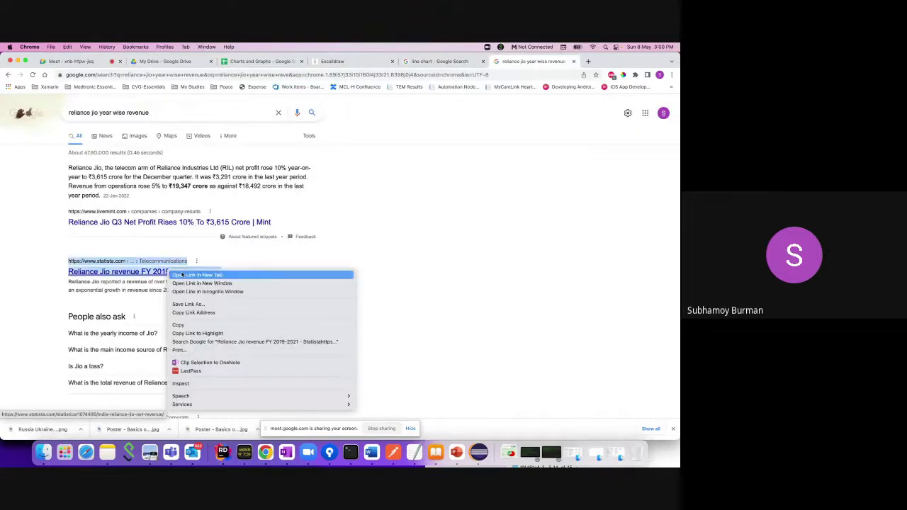
left_click(182, 274)
Accept all cookies on the Statista Reliance Jio revenue chart, review it, then return to search results.
left_click(590, 62)
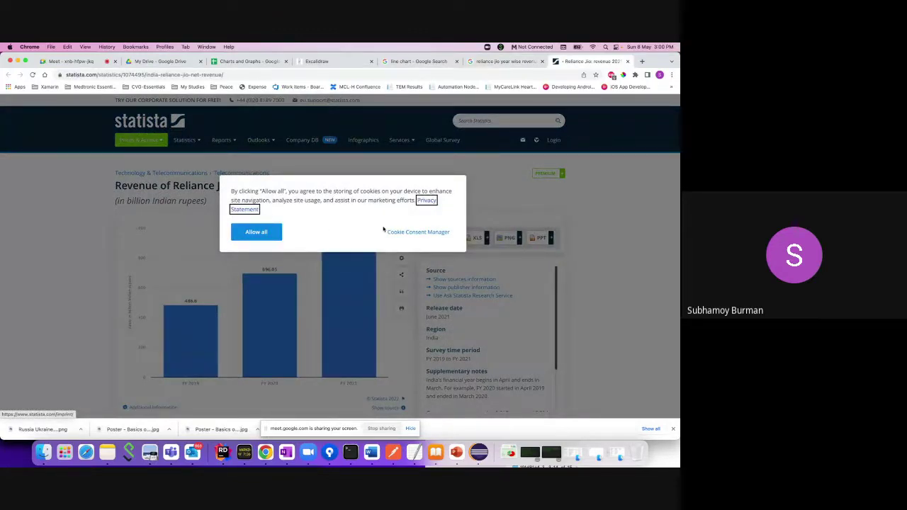
left_click(416, 232)
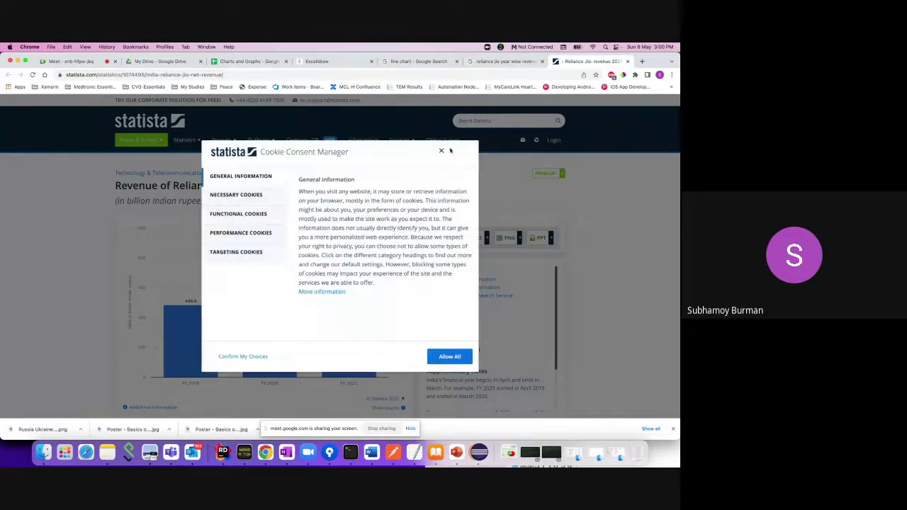
left_click(447, 355)
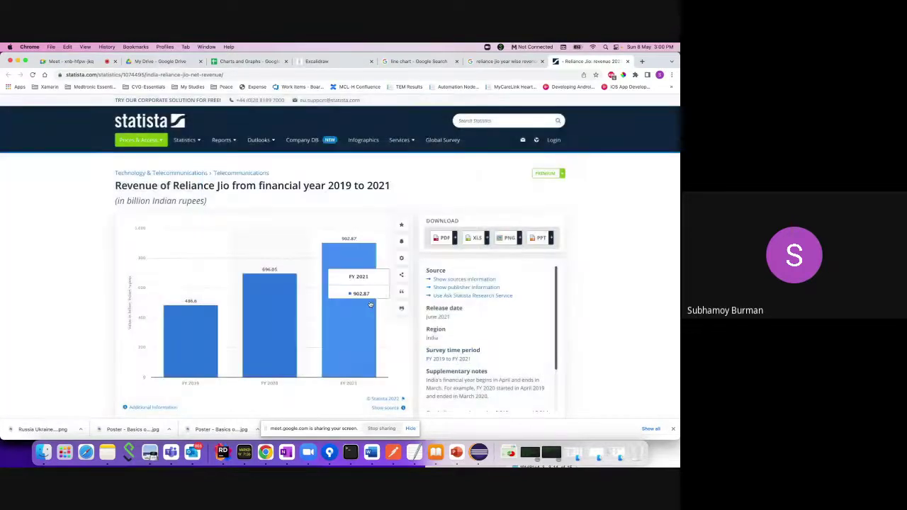
scroll(292, 326, "down", 1)
scroll(291, 325, "down", 3)
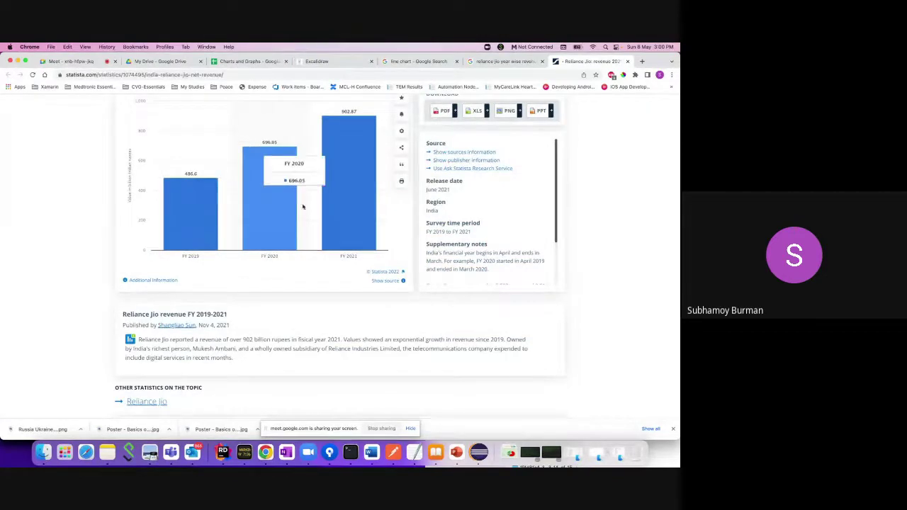
scroll(303, 212, "up", 1)
scroll(303, 212, "up", 1)
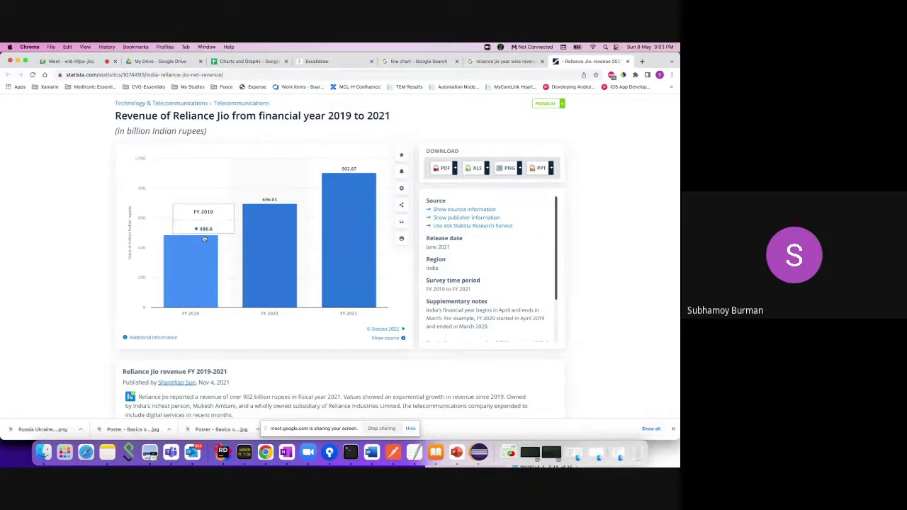
left_click(503, 61)
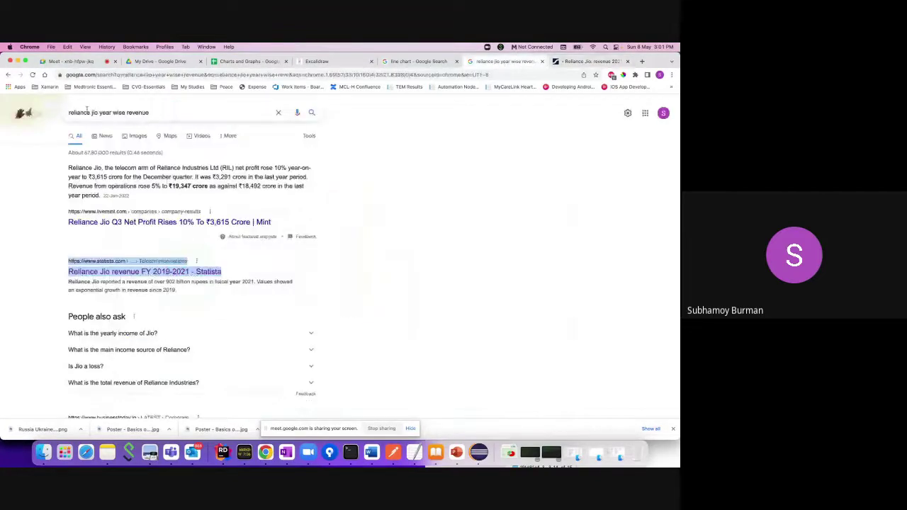
Search 'Airtel last 10 year wise revenue' and open the Economic Times result in a new tab.
left_click_drag(100, 112, 53, 106)
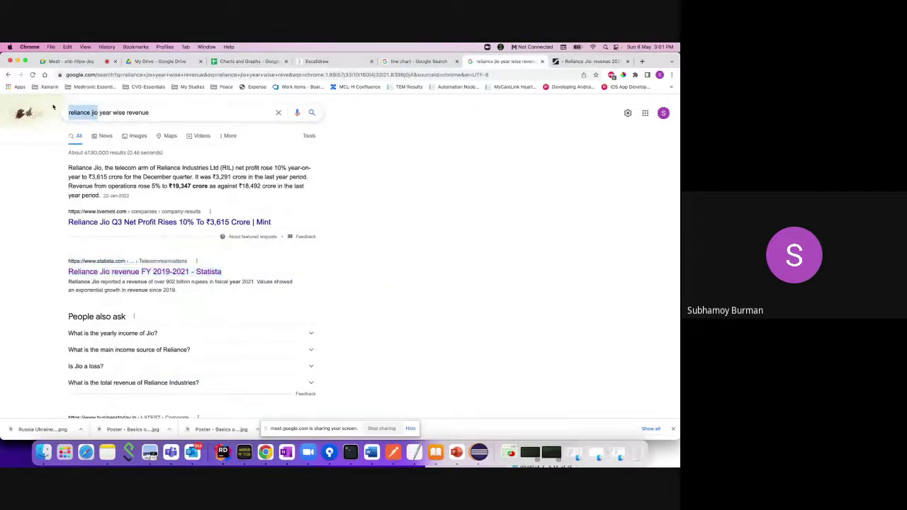
type("Airtel ")
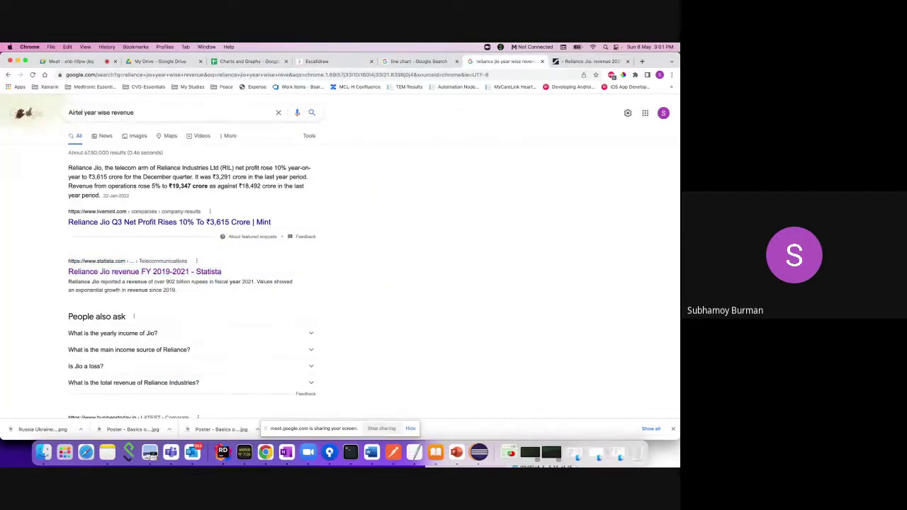
type("last 10")
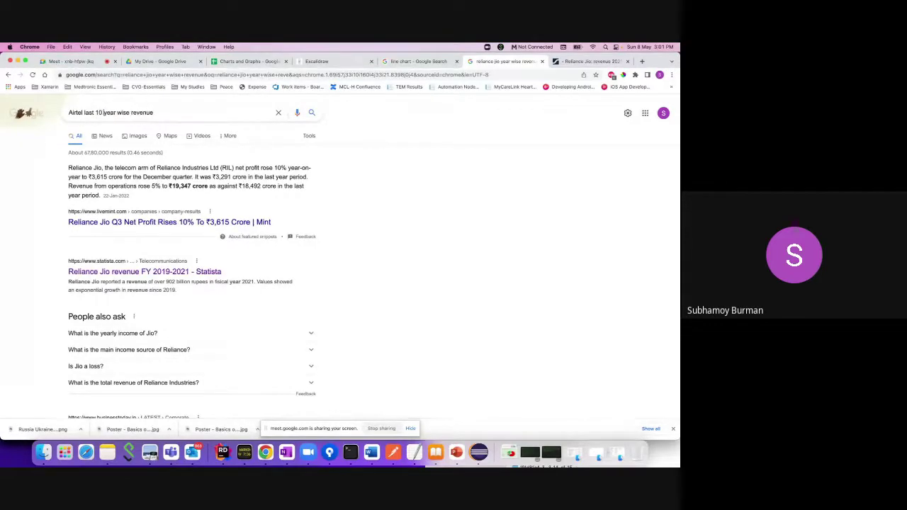
key("Return")
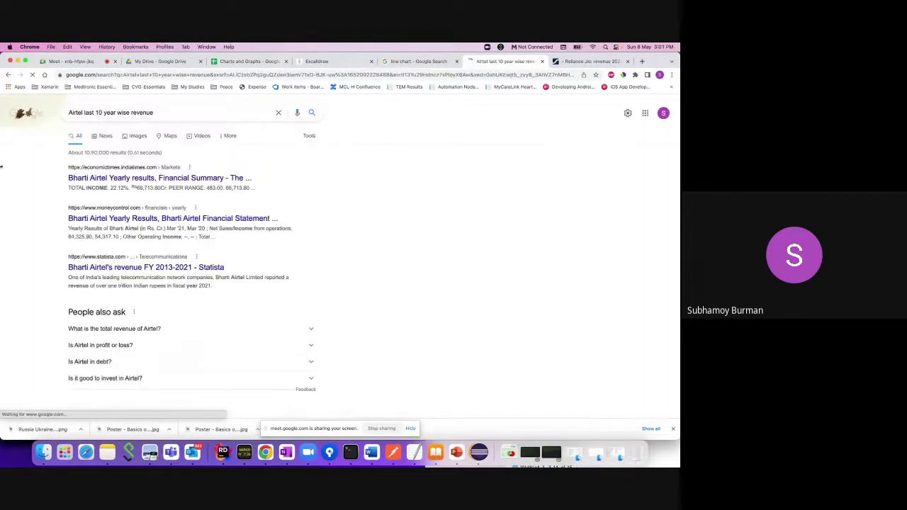
right_click(191, 178)
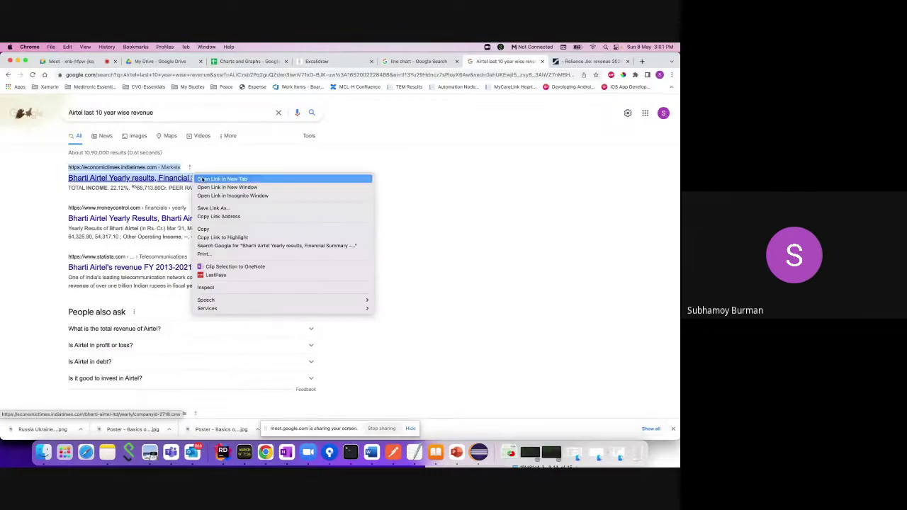
left_click(219, 179)
key("super+9")
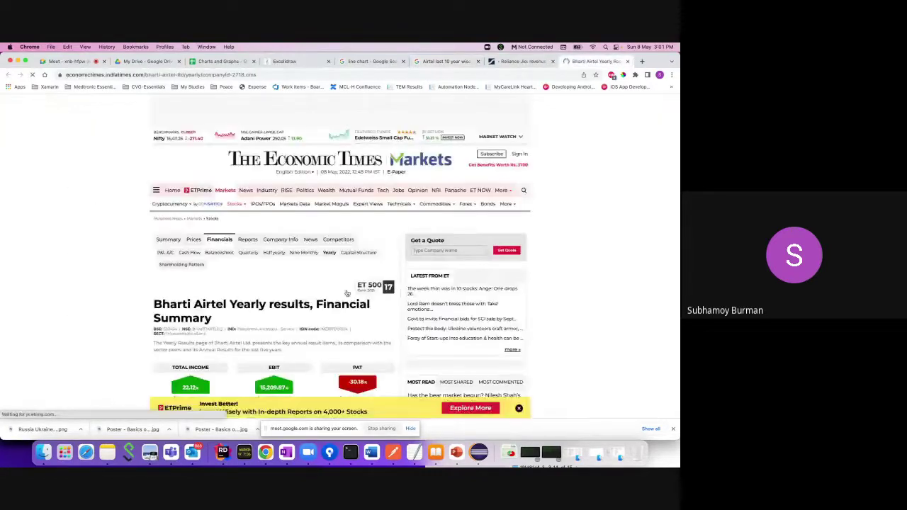
Dismiss the ETPrime promo, review Bharti Airtel's yearly results, then return to Charts and Graphs.
scroll(340, 299, "down", 3)
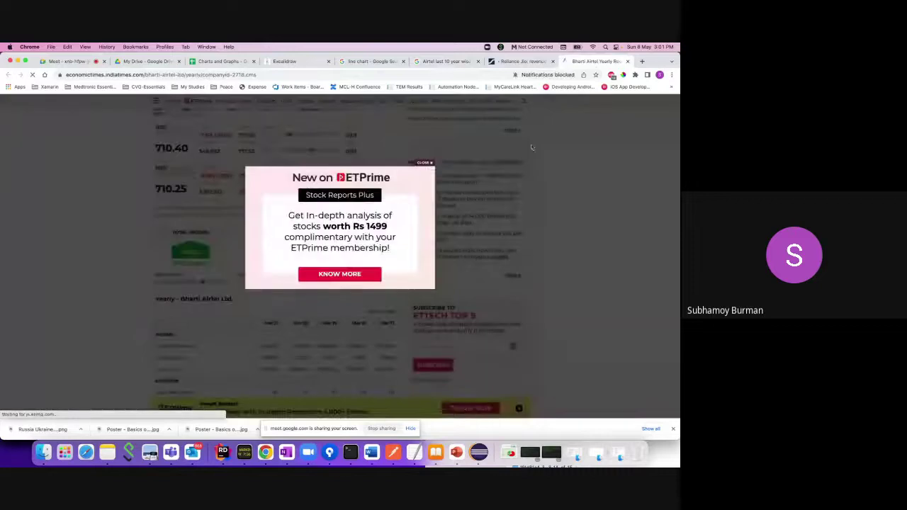
left_click(425, 163)
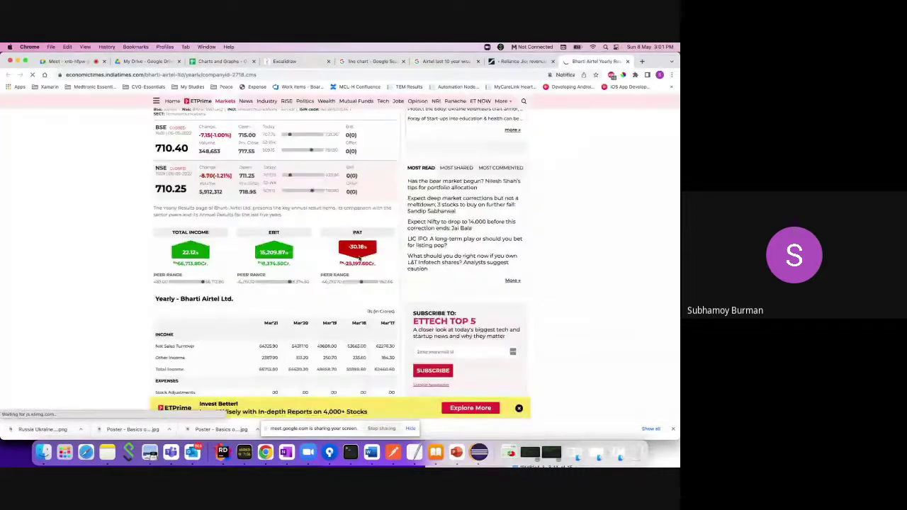
scroll(330, 296, "down", 3)
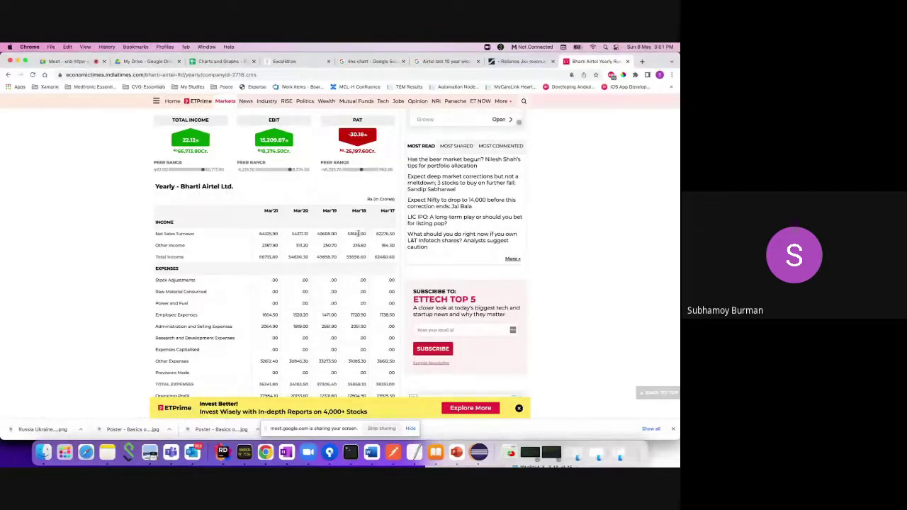
left_click(216, 61)
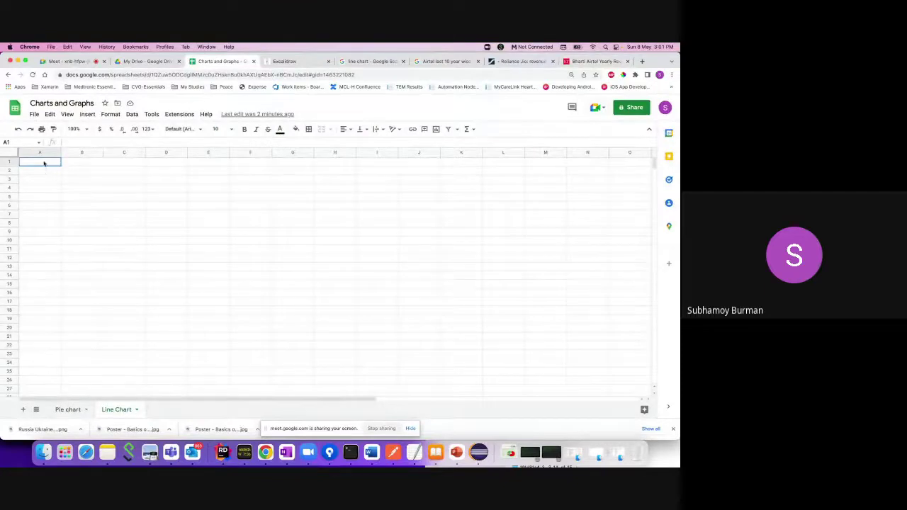
Enter headers 'Year' in A1 and 'Net Sales Revenue' in B1, widening column B to fit.
double_click(44, 161)
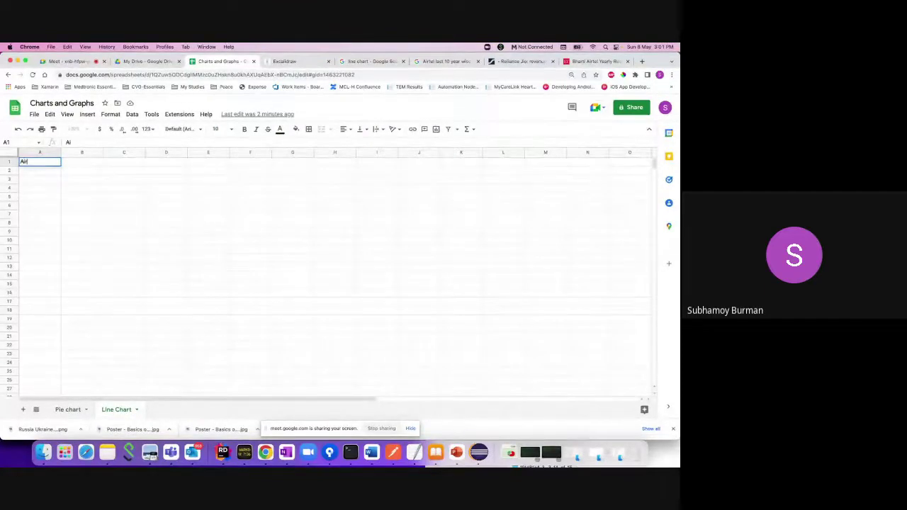
key("Escape")
type("Year")
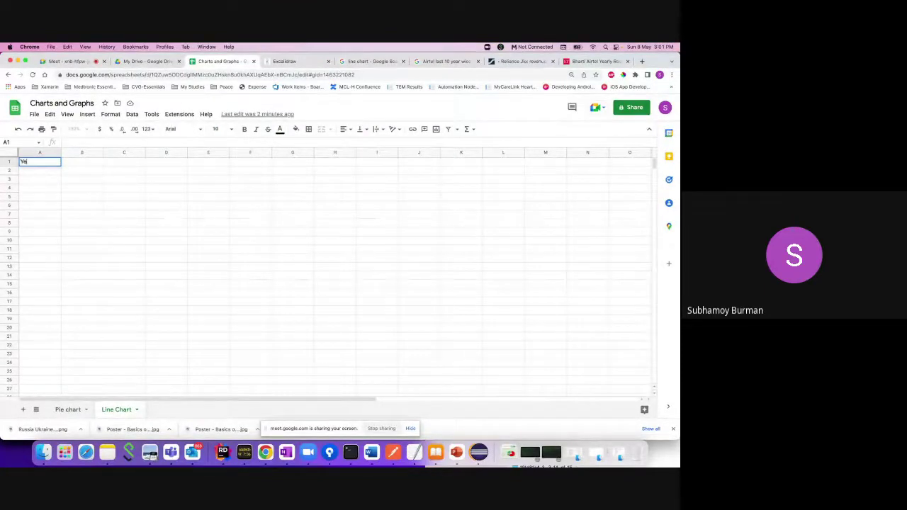
double_click(83, 160)
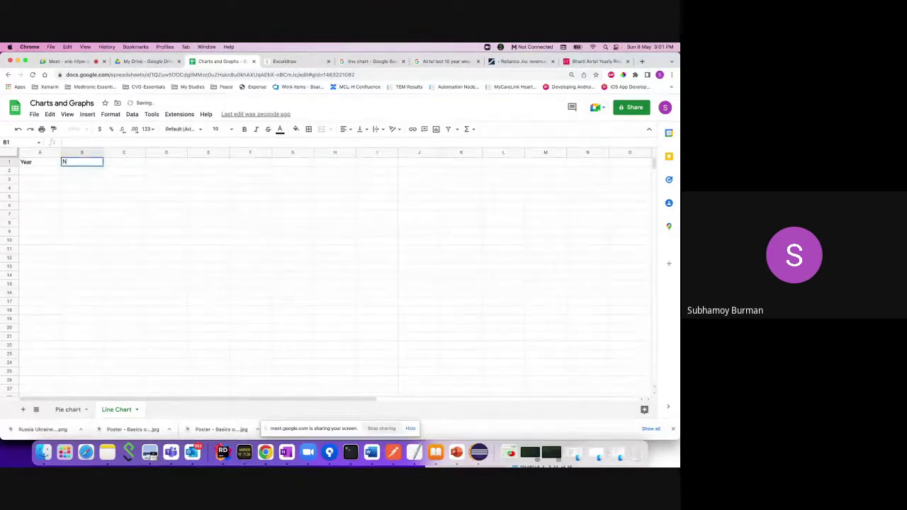
type("Net Sales ")
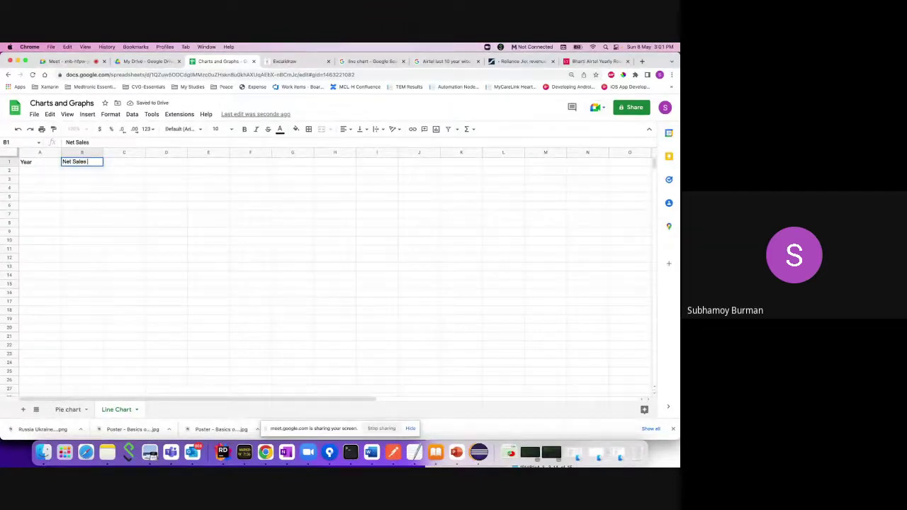
type("Revenue")
key("Return")
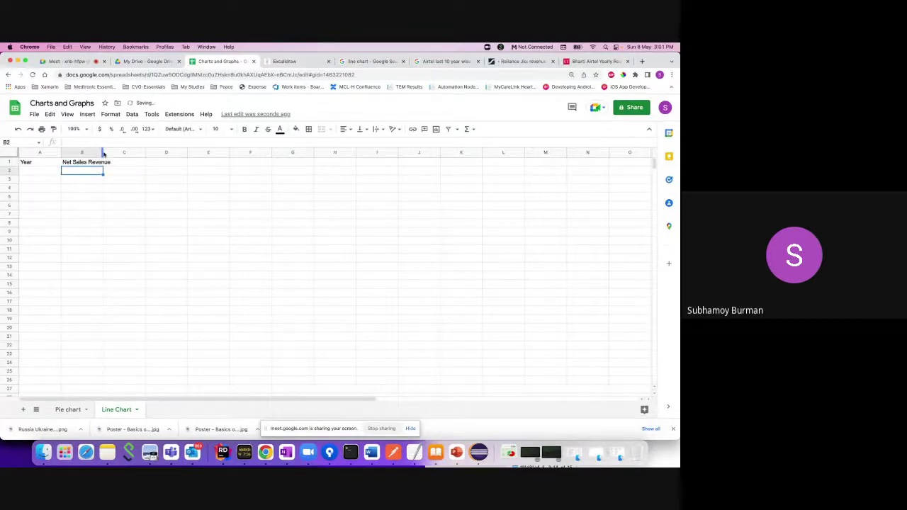
left_click_drag(102, 153, 153, 153)
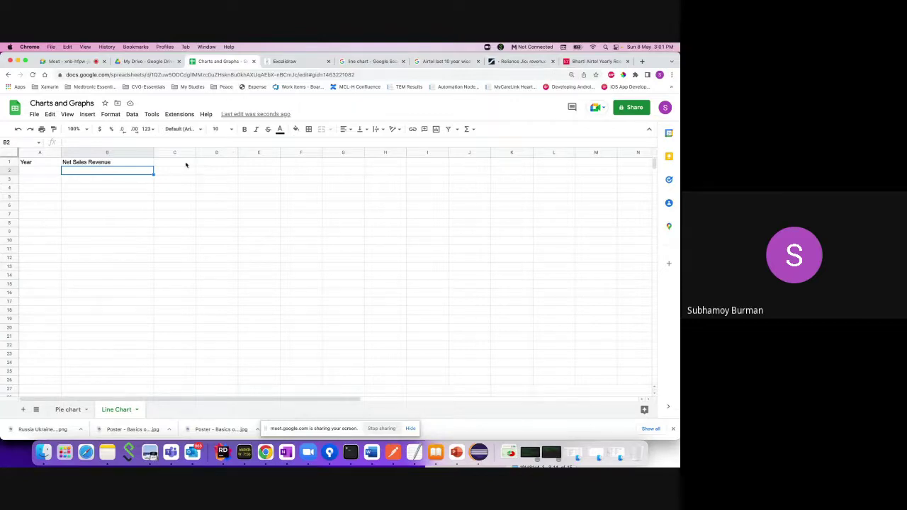
Fill A2:A6 with the years 2017–2021, deleting the extra 2022.
left_click(608, 62)
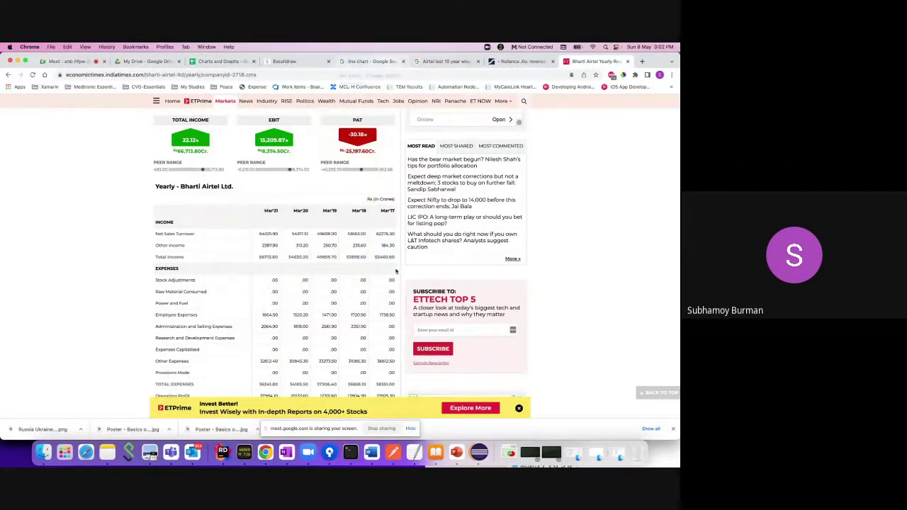
left_click(216, 62)
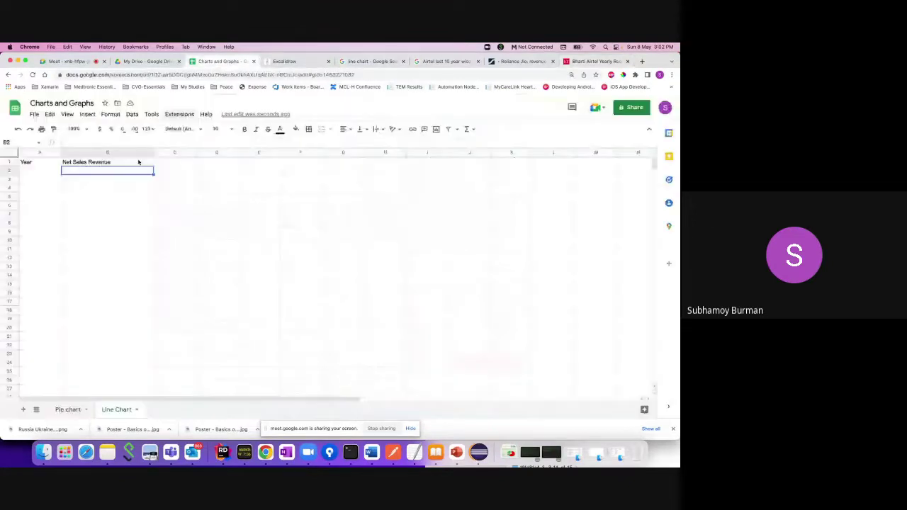
double_click(36, 169)
type("2017")
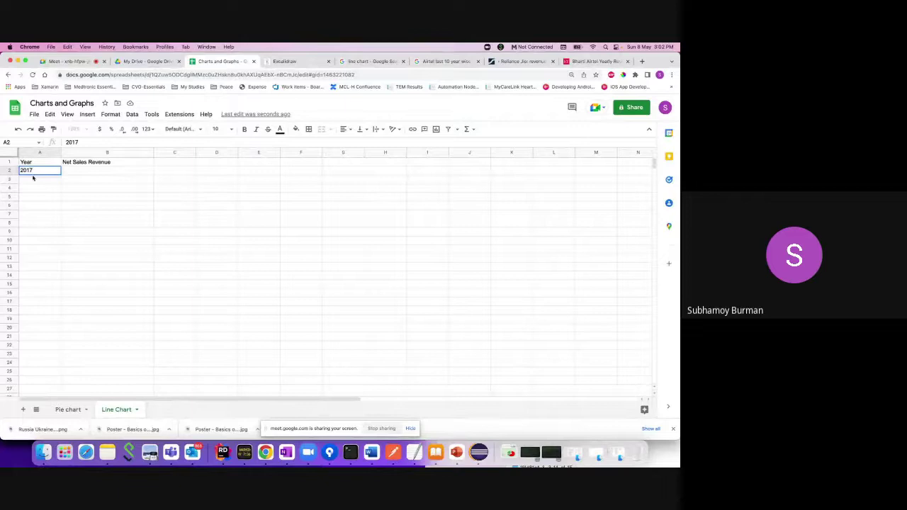
key("Return")
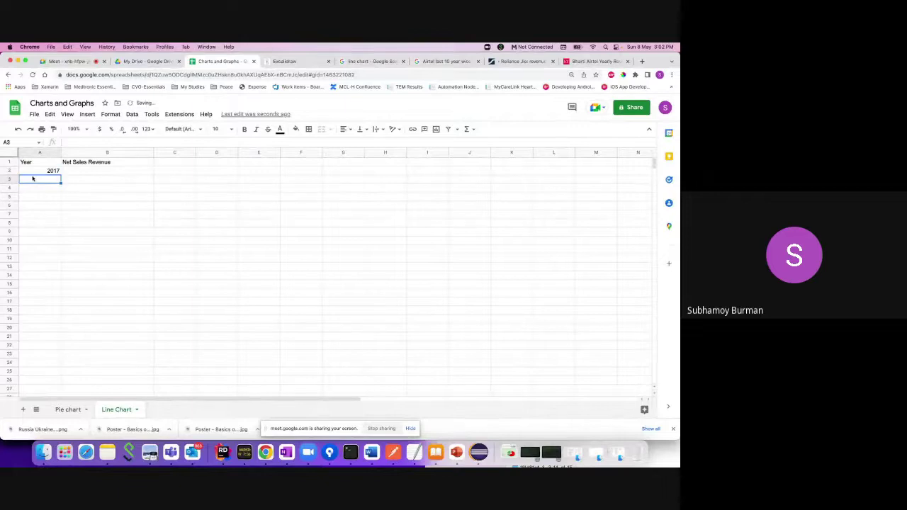
type("2018")
left_click_drag(36, 171, 61, 217)
left_click(61, 216)
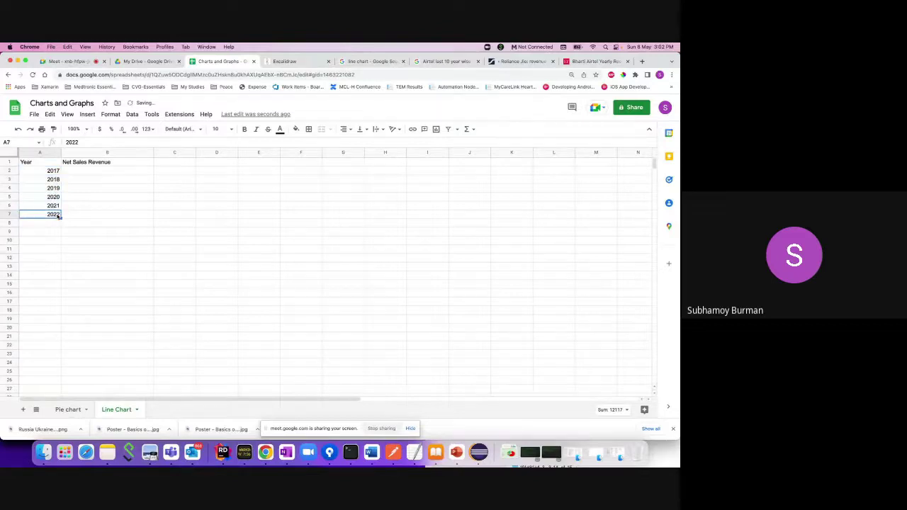
key("Delete")
Copy the Mar'17 Total Income (62460.6) from Economic Times into B2.
left_click(80, 171)
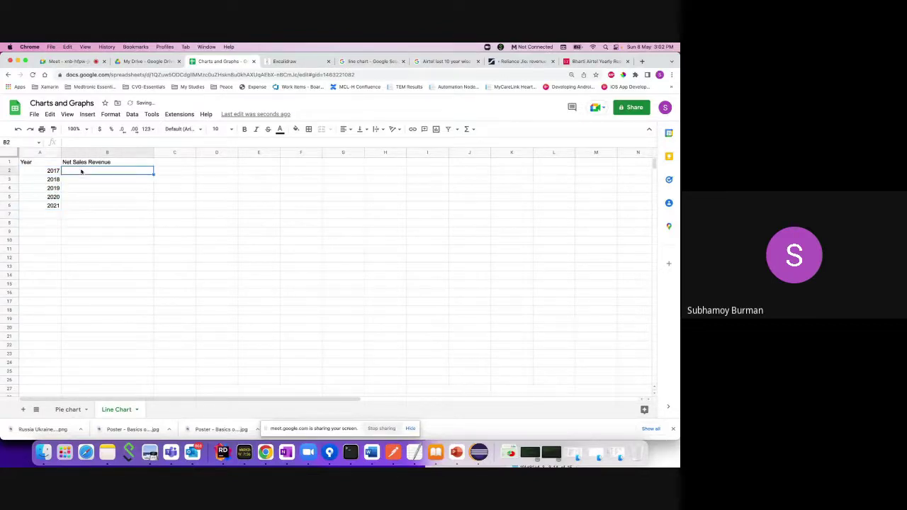
left_click(574, 61)
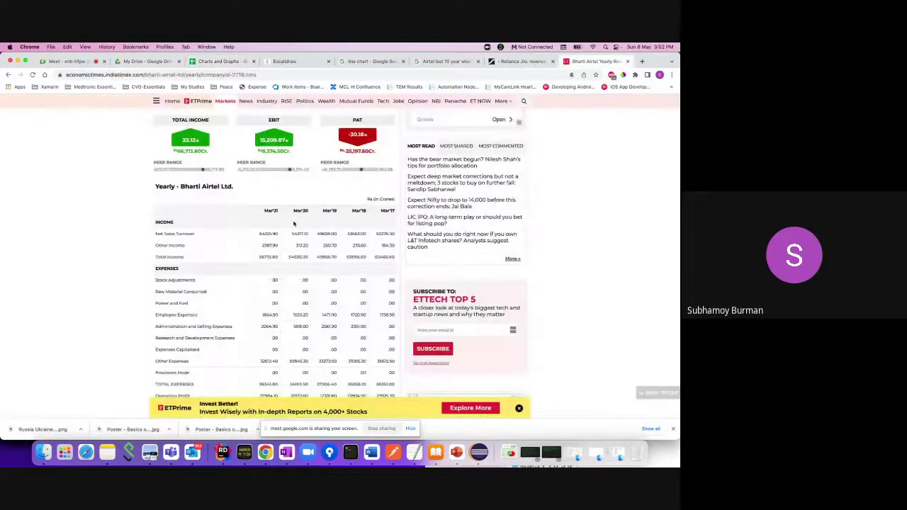
double_click(381, 257)
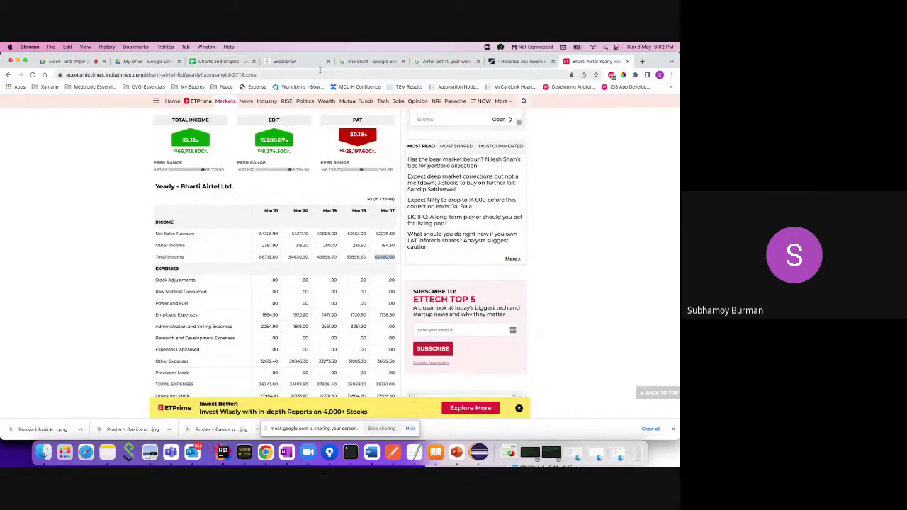
left_click(216, 61)
double_click(127, 171)
key("super+v")
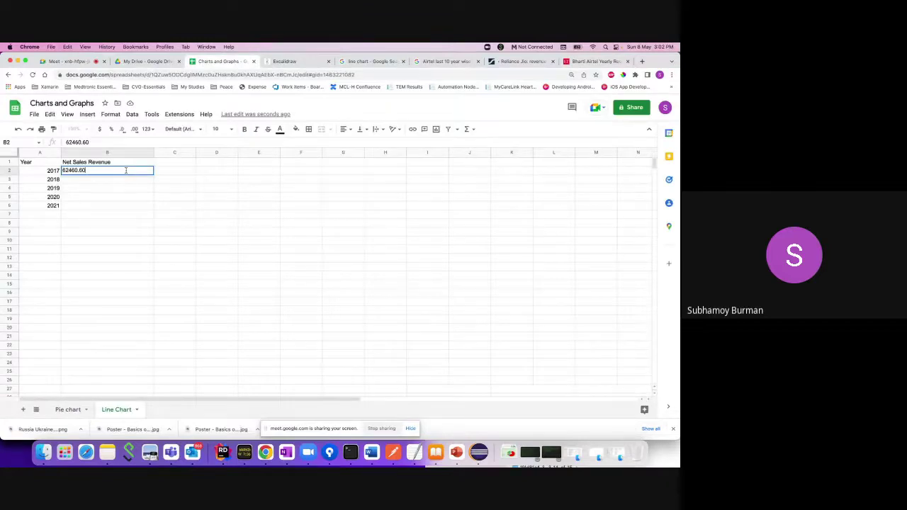
key("Return")
Copy the Mar'18 Total Income 53898.6 into B3.
left_click(597, 61)
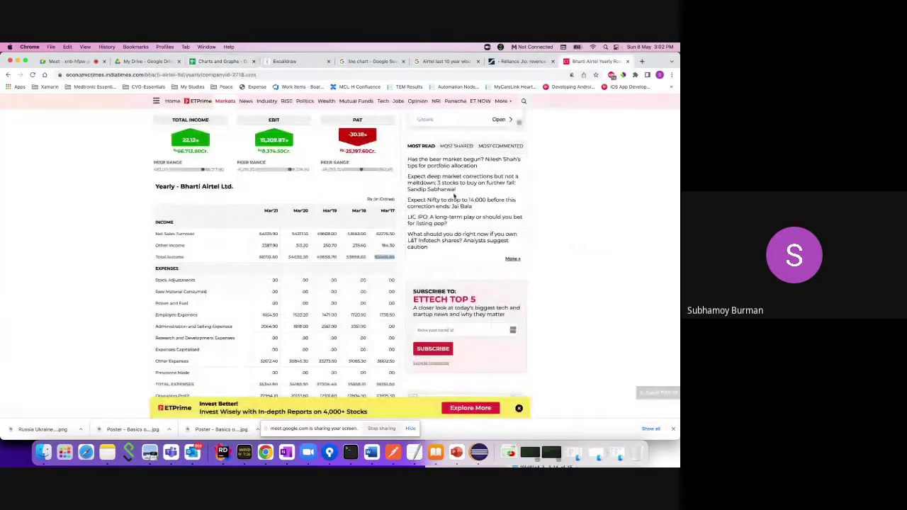
left_click(353, 258)
double_click(353, 257)
key("ctrl+c")
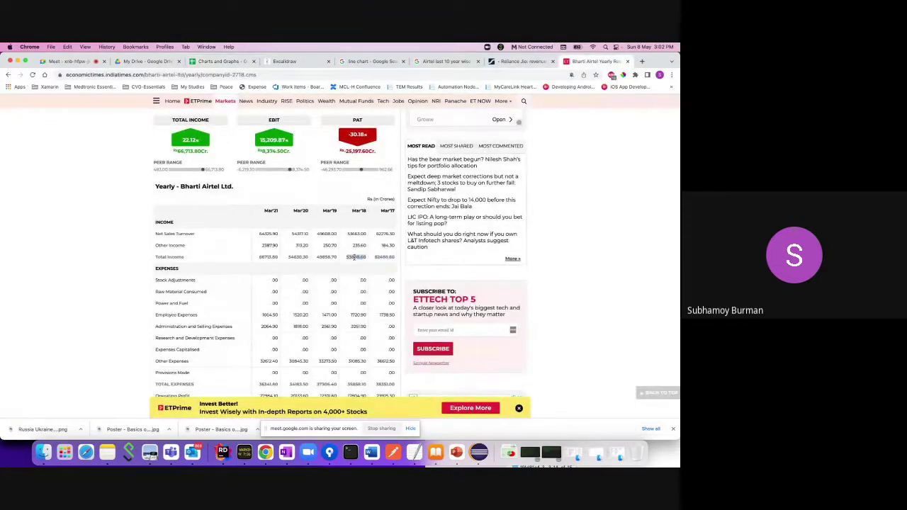
left_click(220, 62)
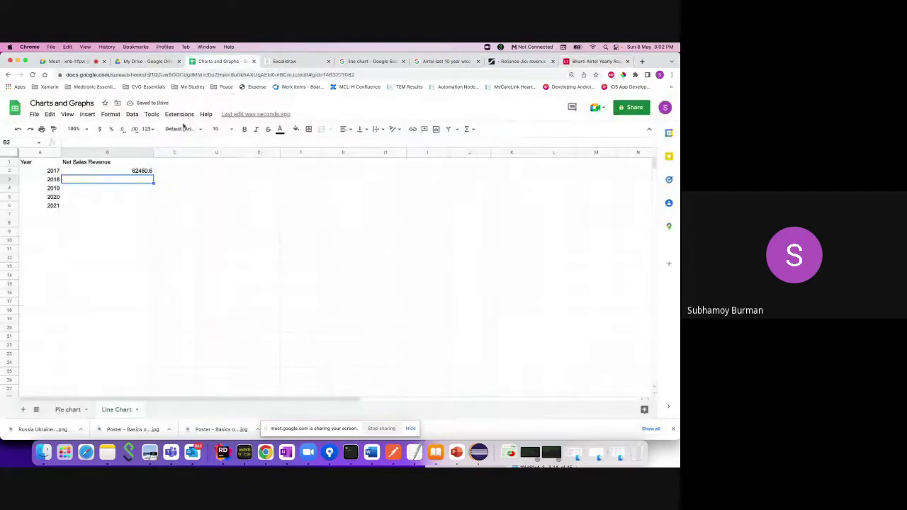
key("ctrl+v")
key("Return")
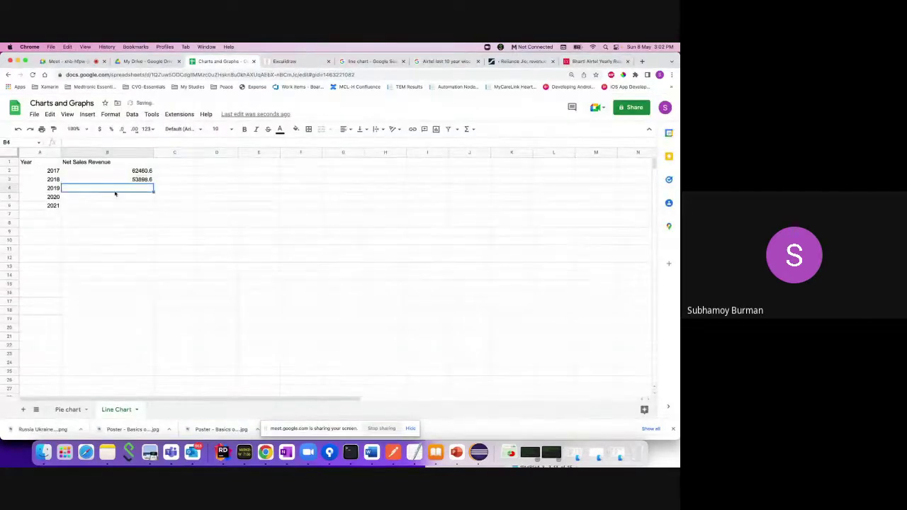
left_click(142, 182)
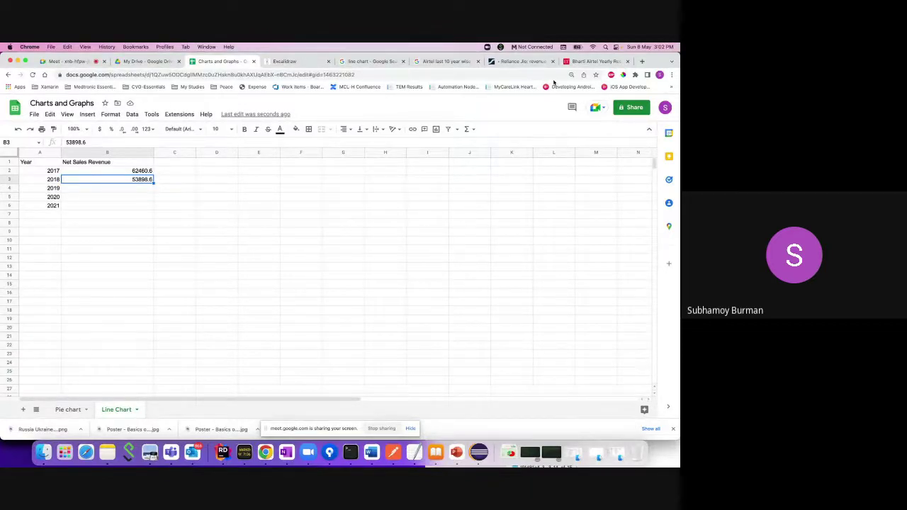
Copy the Mar'19 Total Income 49858.7 into B4.
mouse_move(654, 45)
left_click(265, 452)
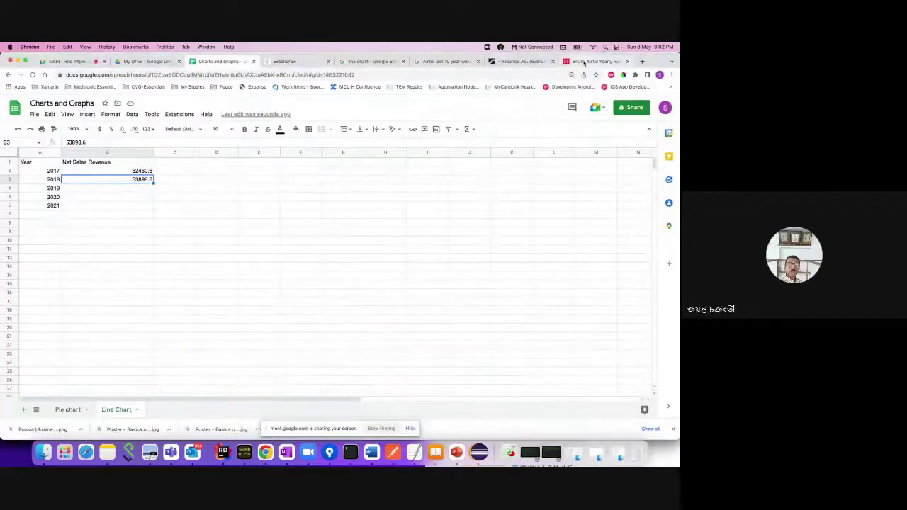
left_click(584, 62)
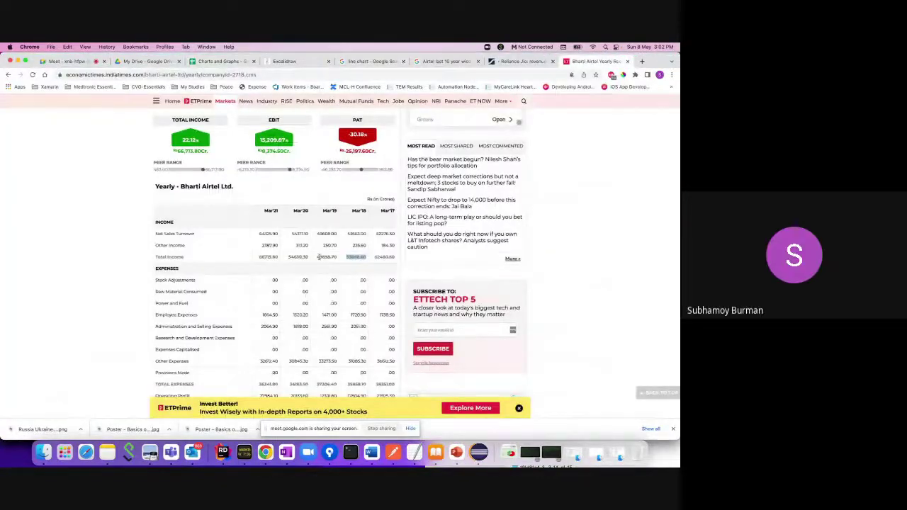
left_click_drag(316, 257, 338, 260)
key("super+c")
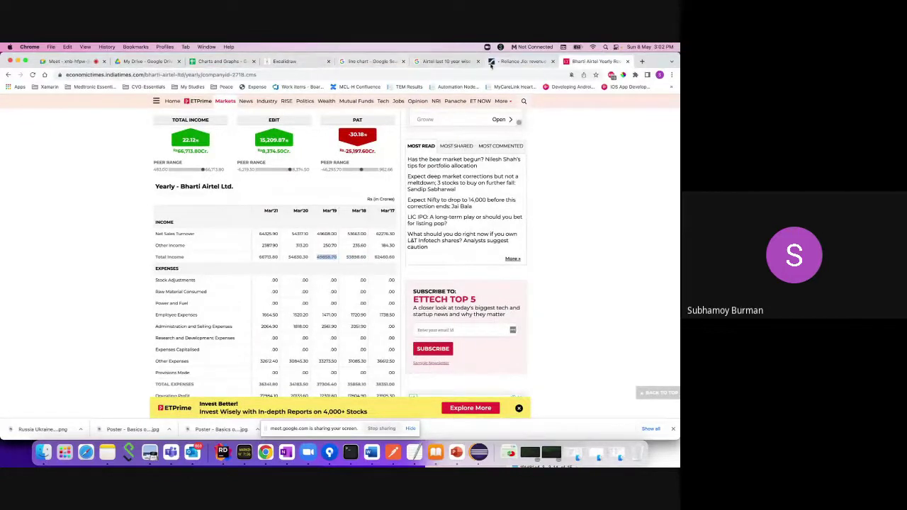
left_click(222, 63)
double_click(136, 187)
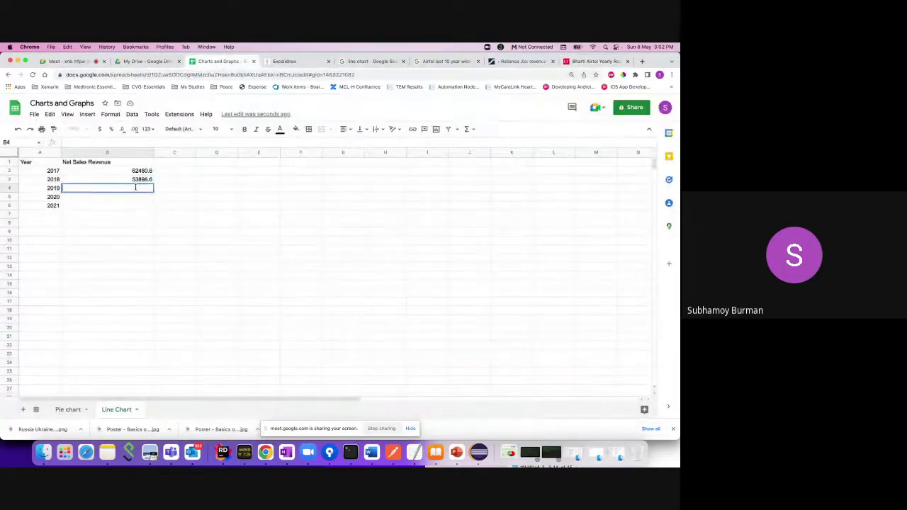
key("super+v")
Copy the Mar'20 (54630.3) and Mar'21 (66713.8) Total Income into B5 and B6.
left_click(595, 61)
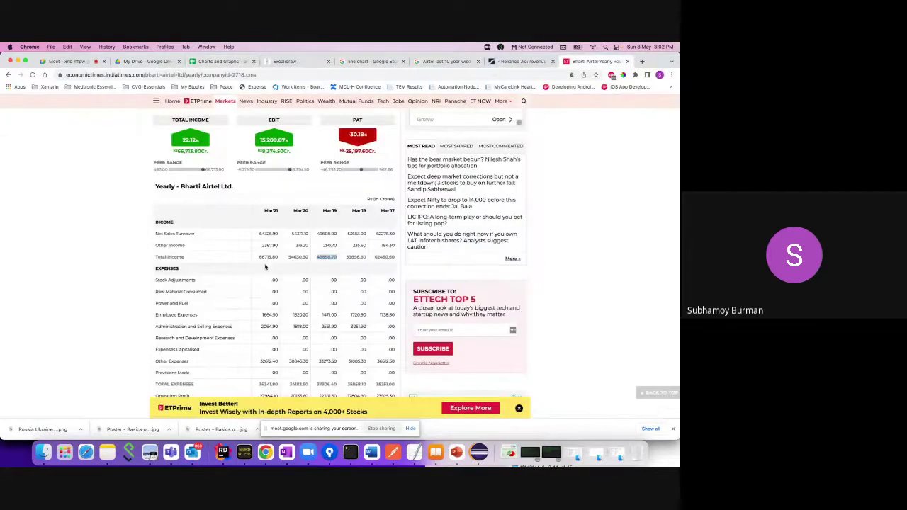
double_click(295, 256)
left_click(218, 61)
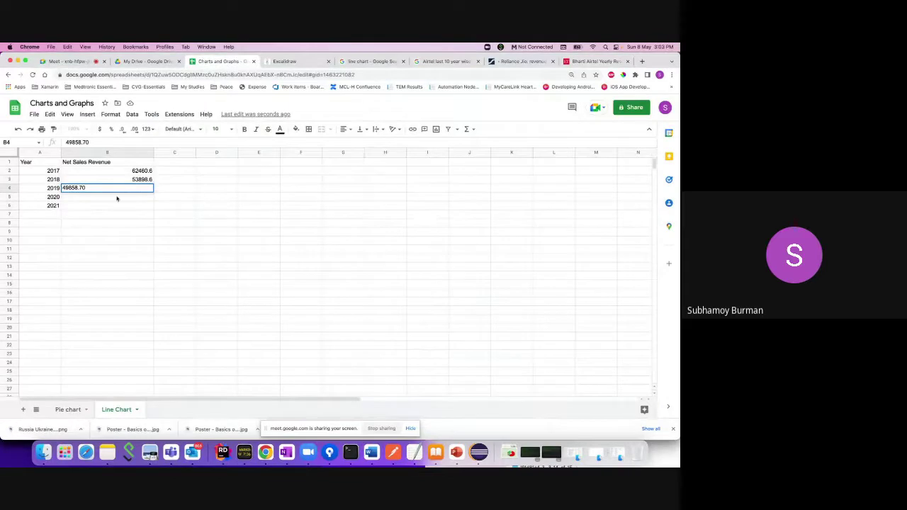
key("Return")
key("Return")
type("54630.30")
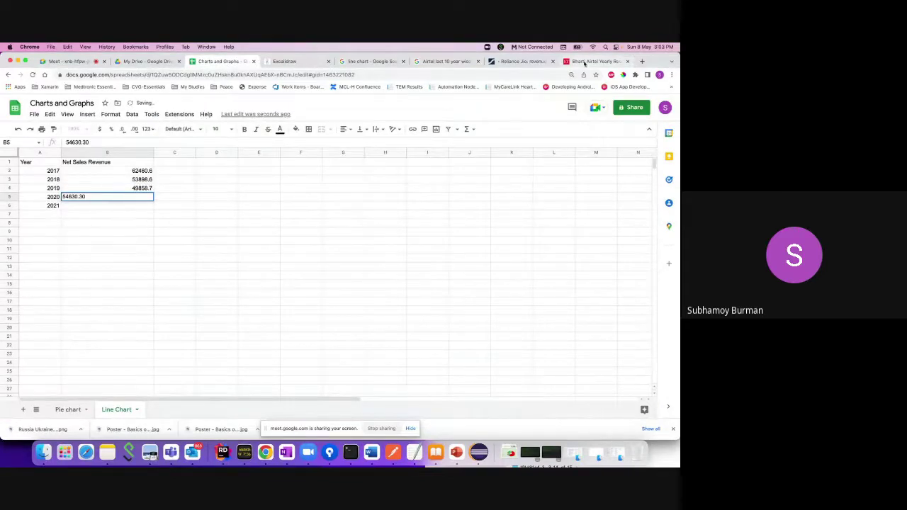
left_click(595, 62)
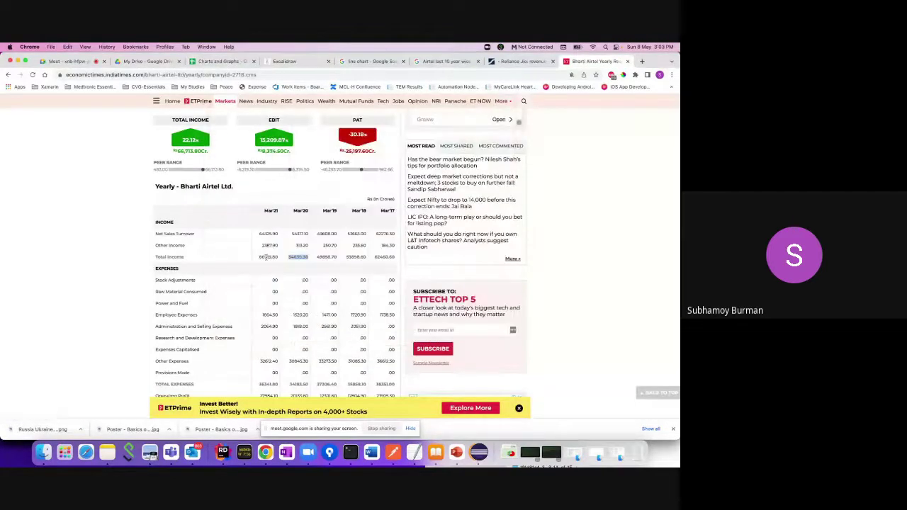
double_click(267, 258)
key("ctrl+c")
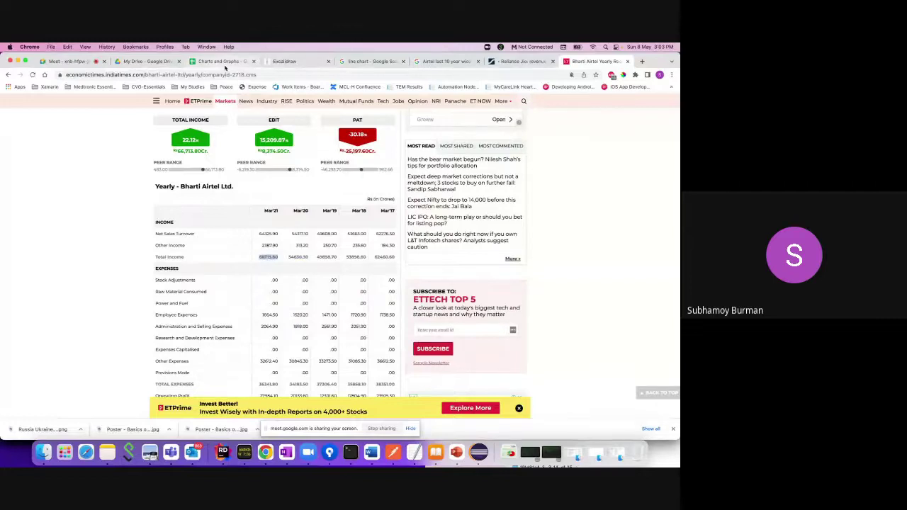
left_click(220, 61)
key("Return")
key("ctrl+v")
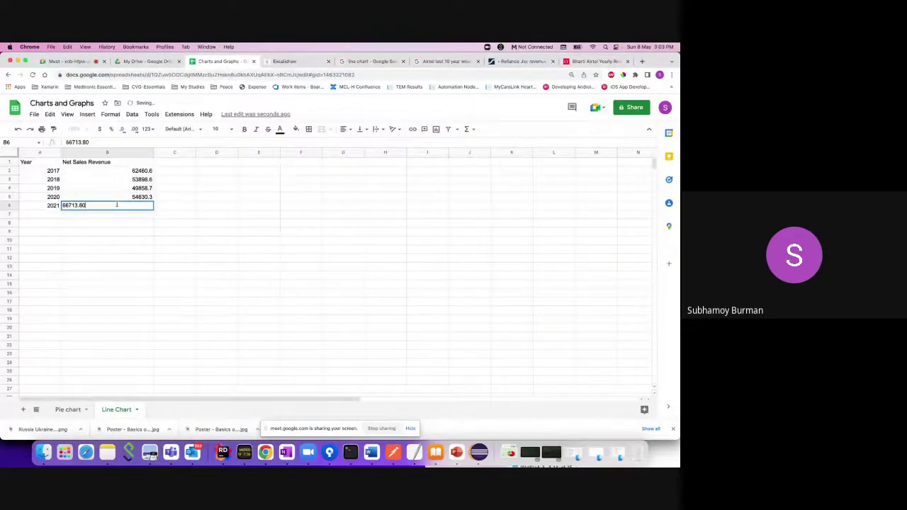
key("Return")
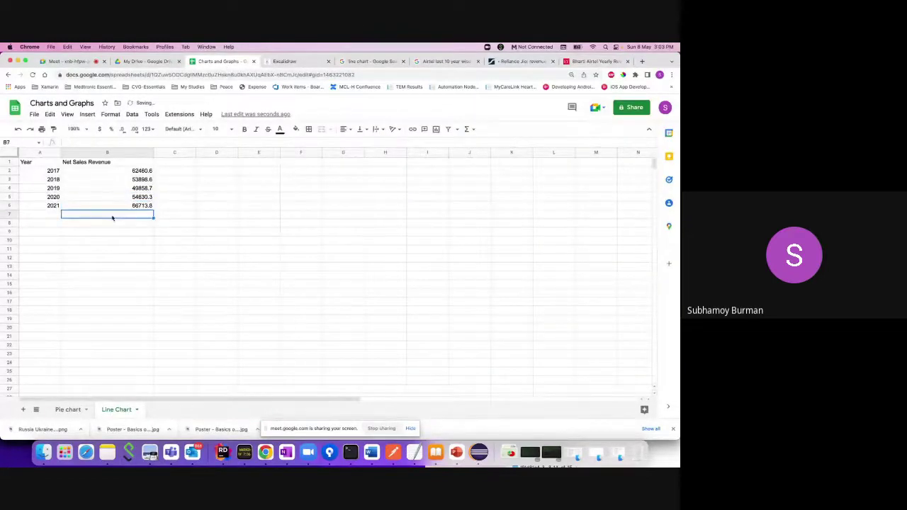
left_click(46, 164)
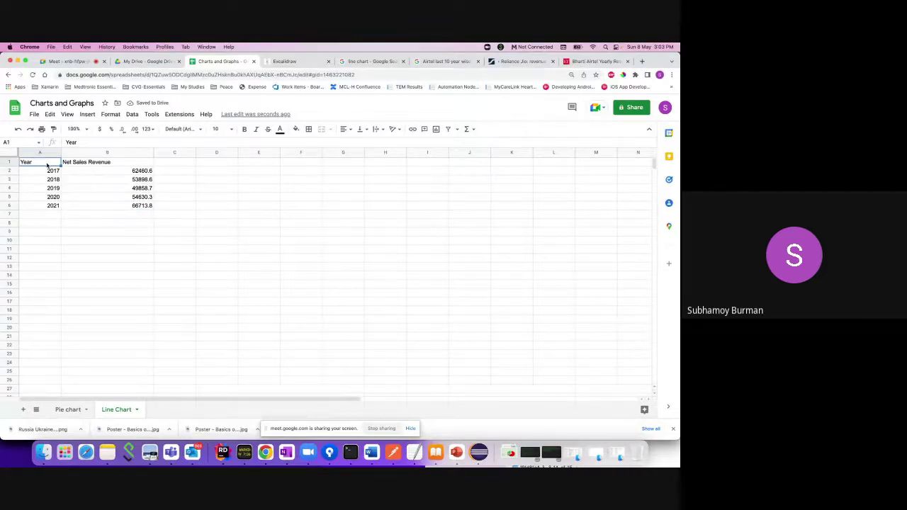
Select A1:B6 and insert a line chart of Net Sales Revenue vs. Year.
left_click(111, 206, "shift")
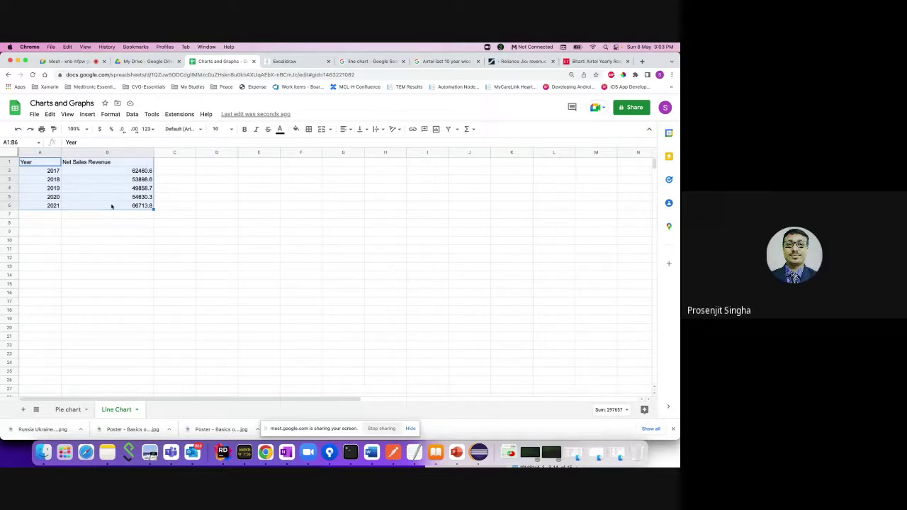
left_click(88, 115)
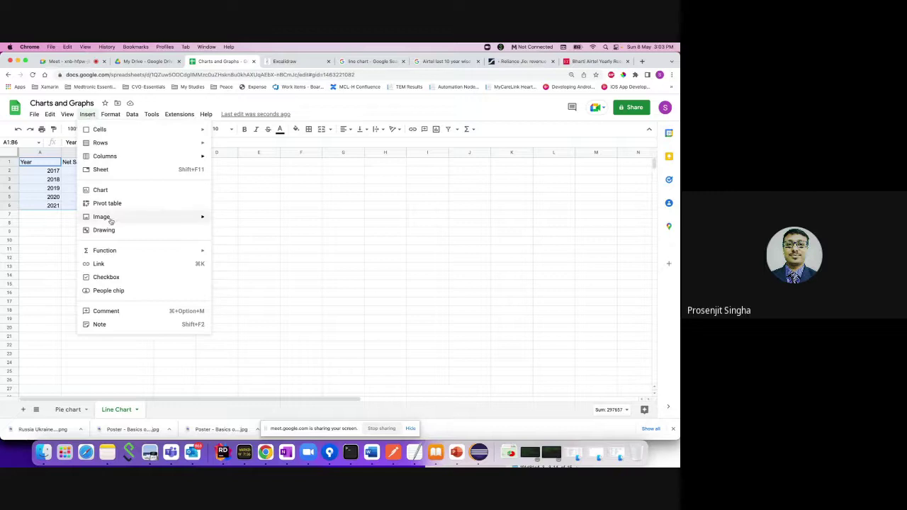
left_click(116, 192)
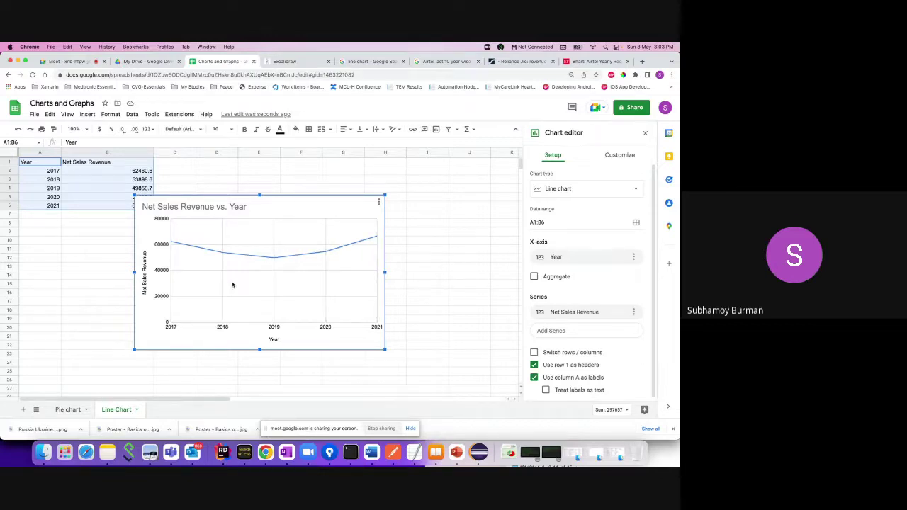
left_click(275, 259)
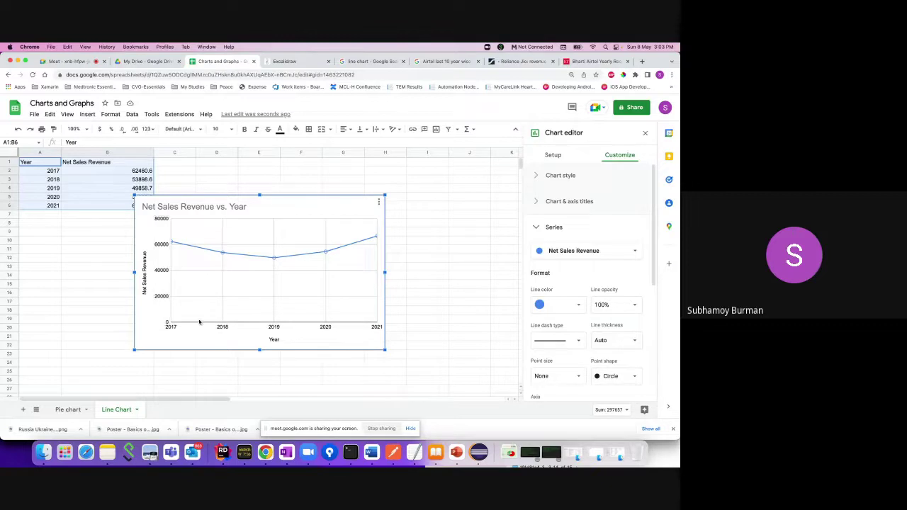
left_click(554, 158)
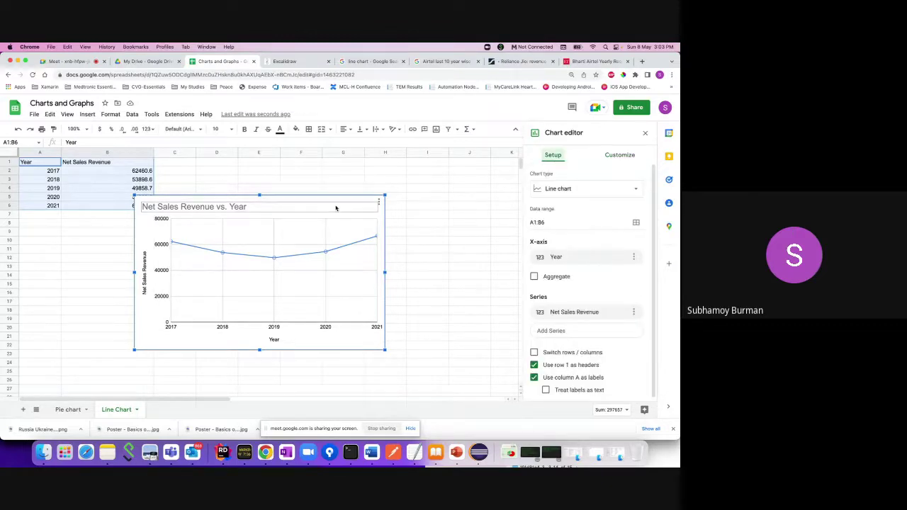
Move the chart right, retitle it 'Bharti Airtel Year Wise Revenue', and enlarge it slightly.
left_click_drag(338, 206, 391, 193)
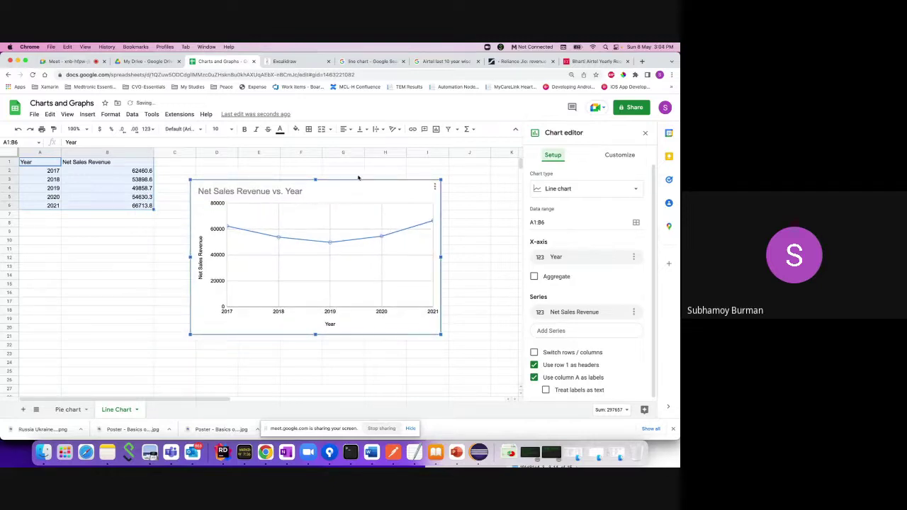
left_click(296, 192)
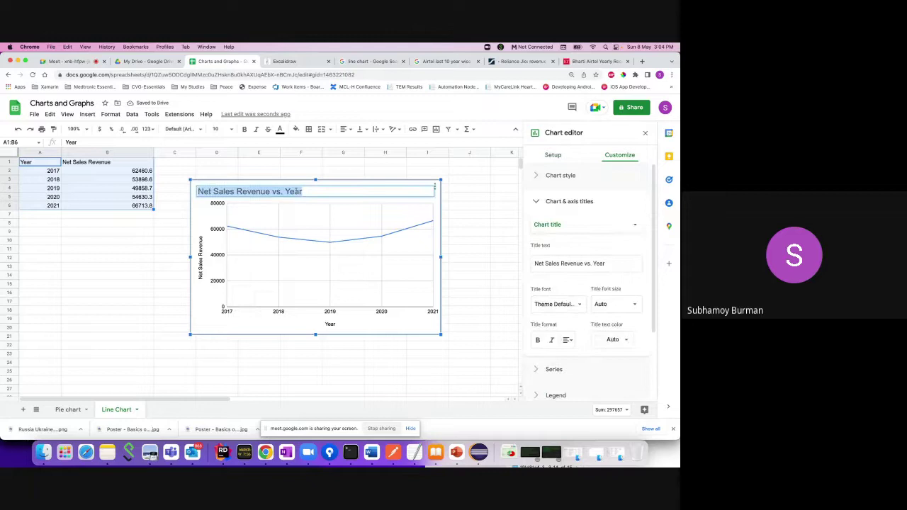
key("BackSpace")
type("Ai")
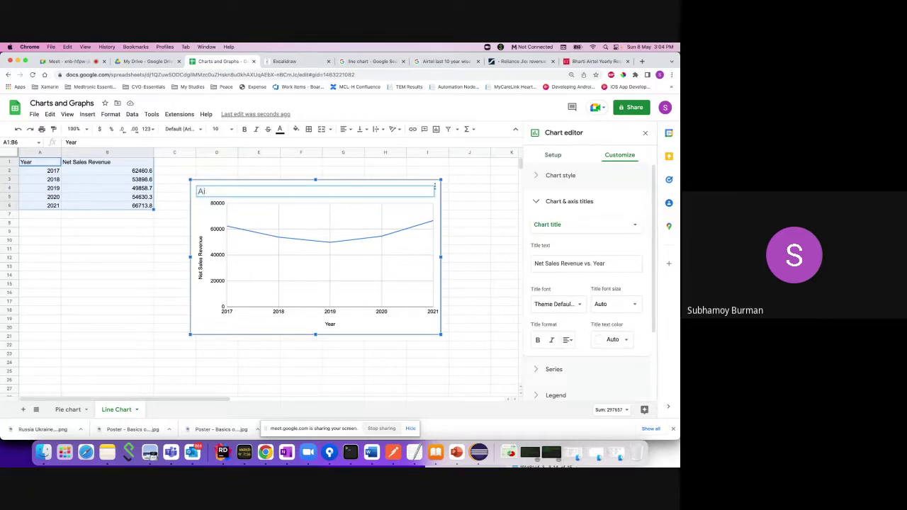
key("BackSpace")
type("Bharti Airtel Year Wis")
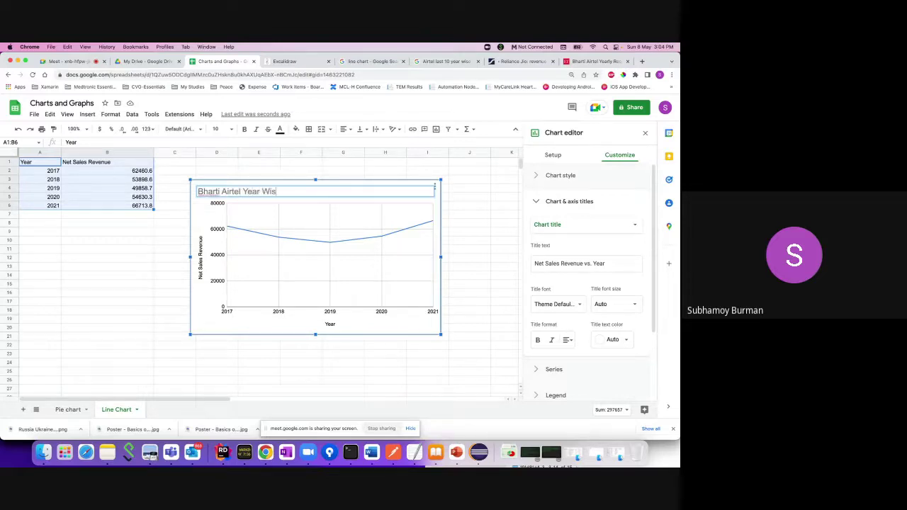
type("e Revenue")
left_click(345, 208)
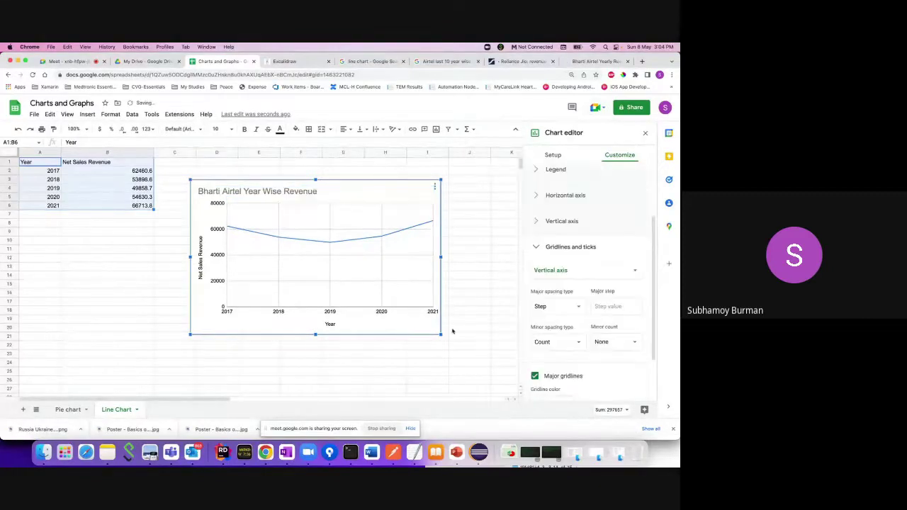
left_click_drag(440, 334, 465, 349)
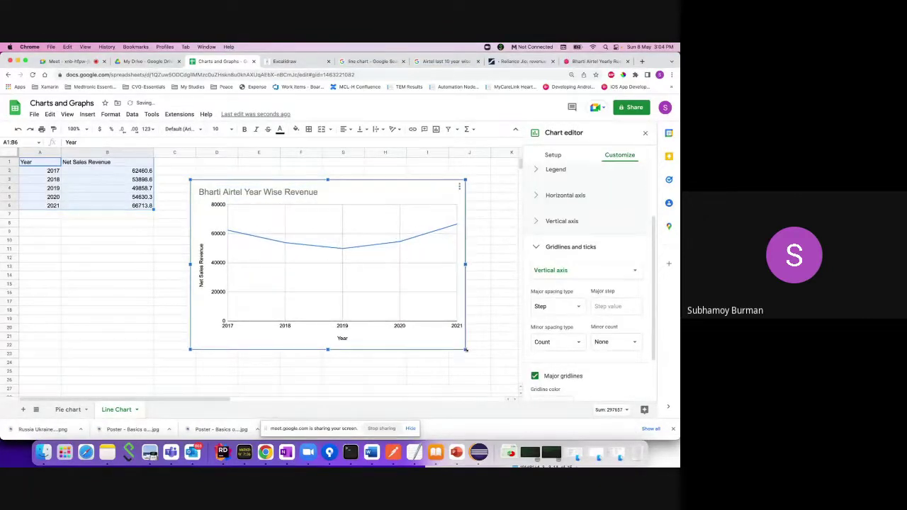
scroll(591, 218, "up", 3)
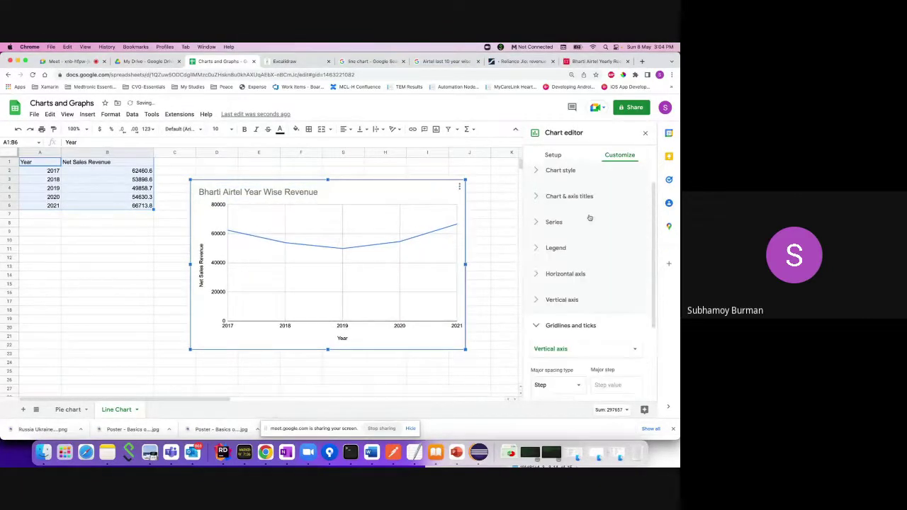
Set the chart's background colour to light blue-grey under Chart style.
left_click(553, 155)
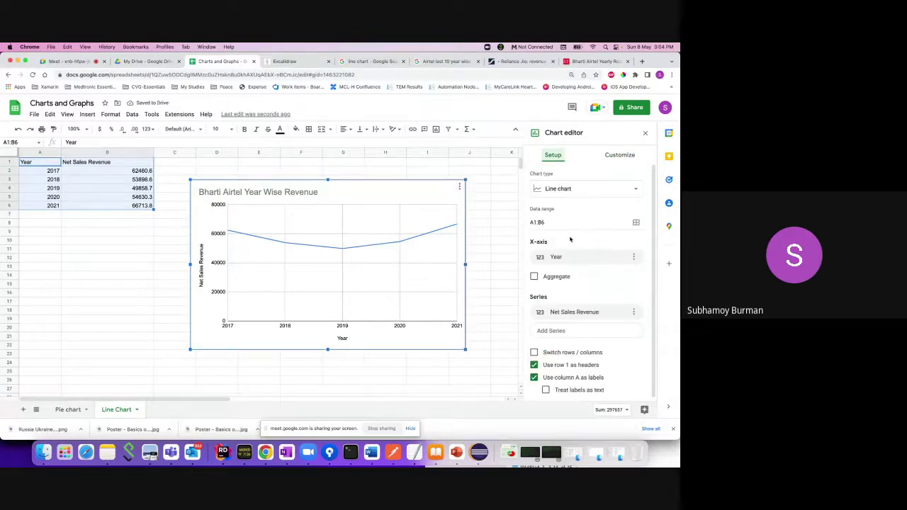
scroll(570, 239, "down", 1)
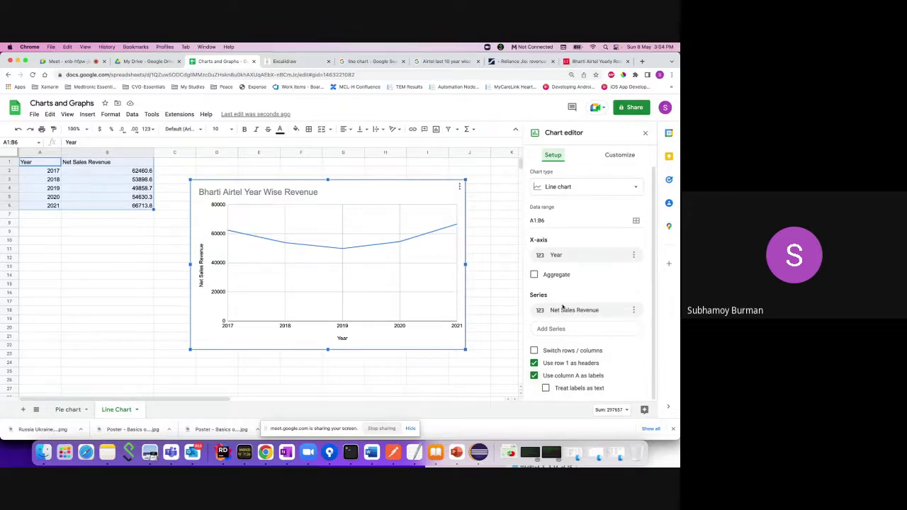
scroll(568, 257, "up", 1)
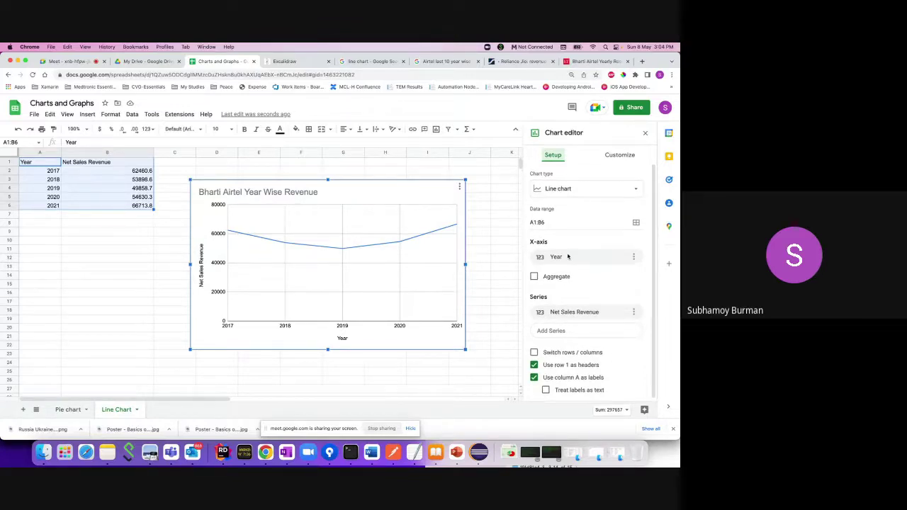
left_click(615, 155)
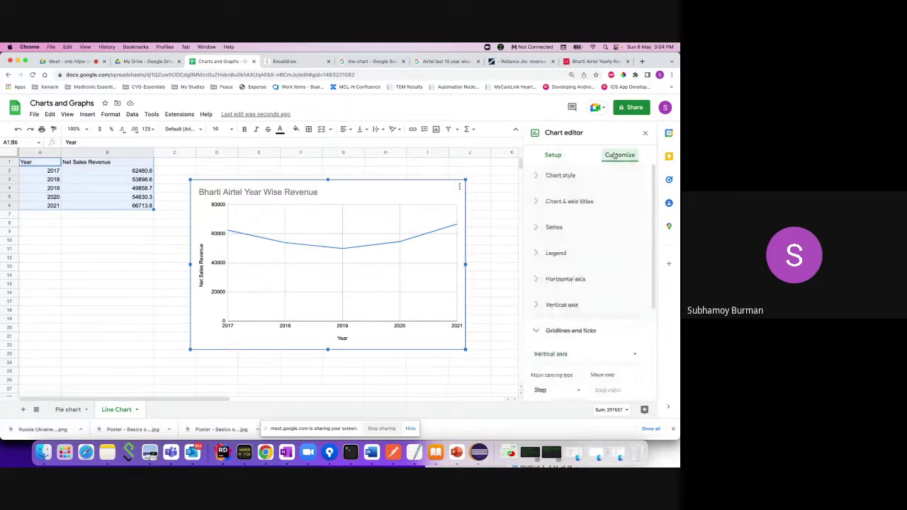
left_click(537, 175)
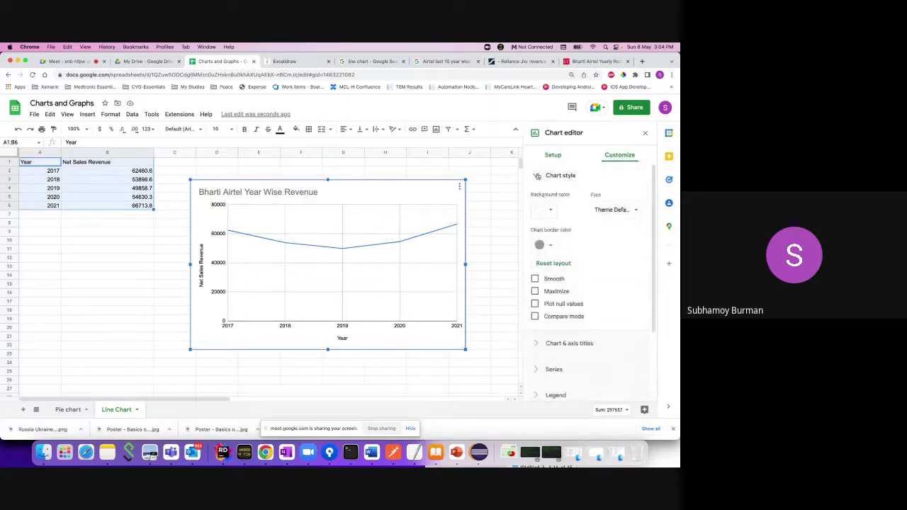
left_click(549, 211)
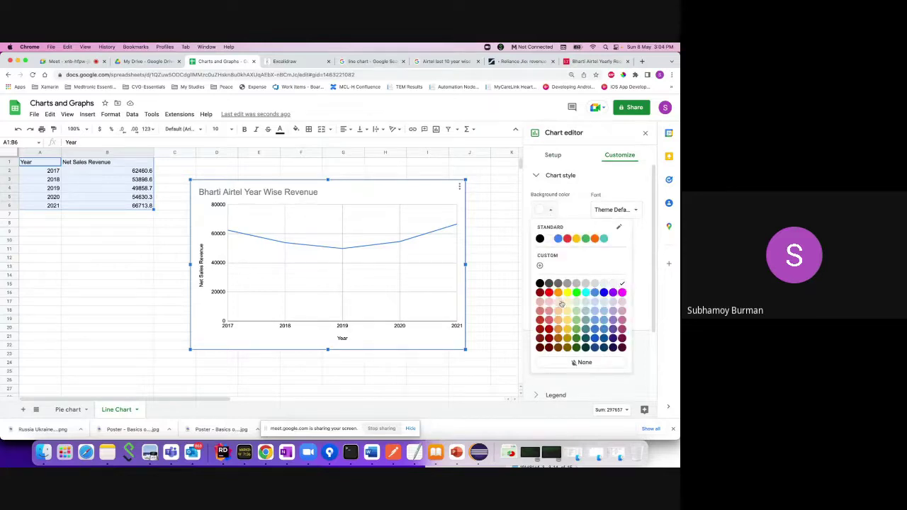
left_click(585, 303)
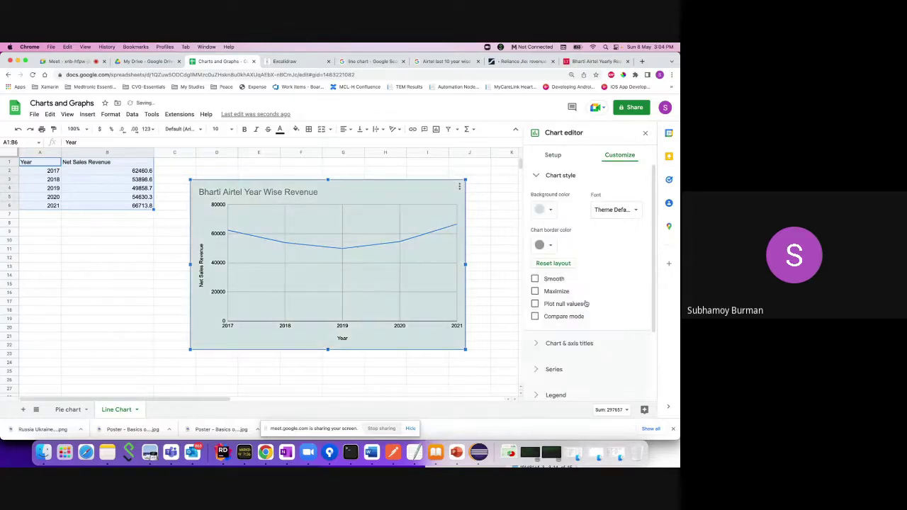
Try Smooth, Maximize, Plot null values and Compare mode, leaving all of them off.
left_click(557, 280)
left_click(557, 280)
left_click(557, 280)
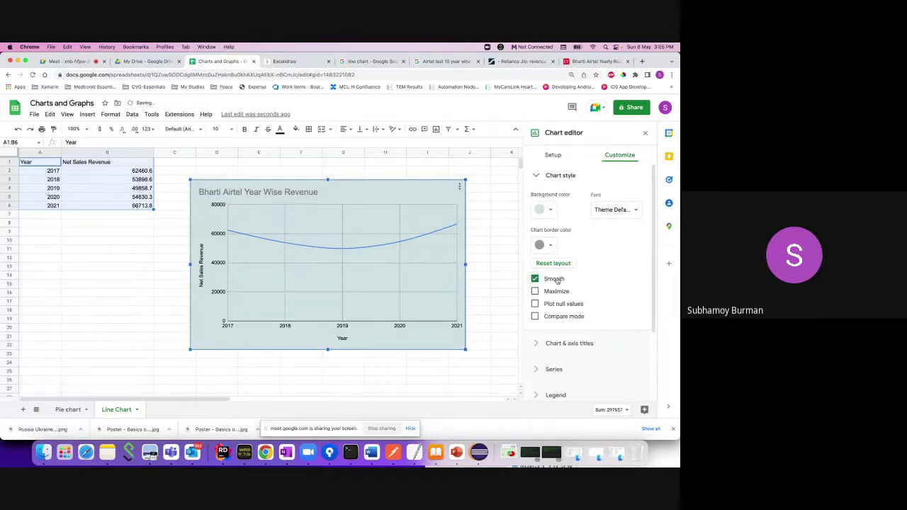
left_click(557, 280)
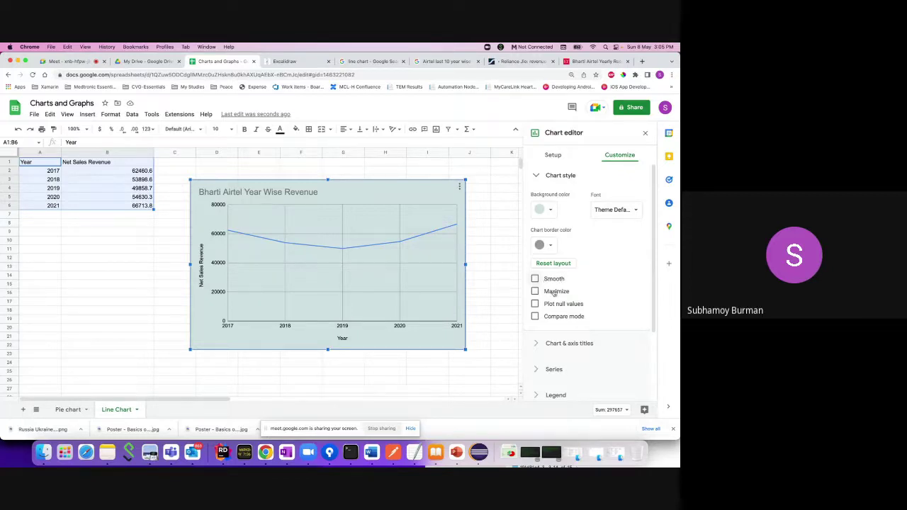
left_click(555, 291)
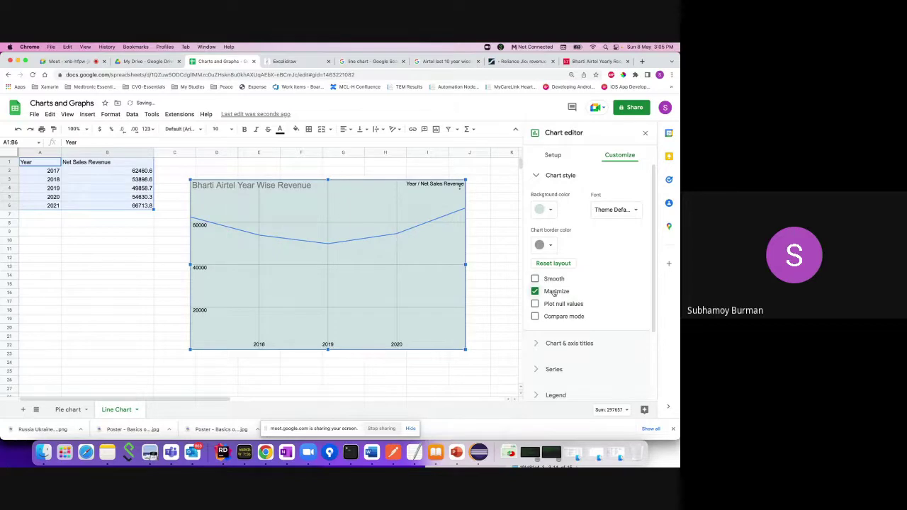
left_click(554, 293)
left_click(554, 304)
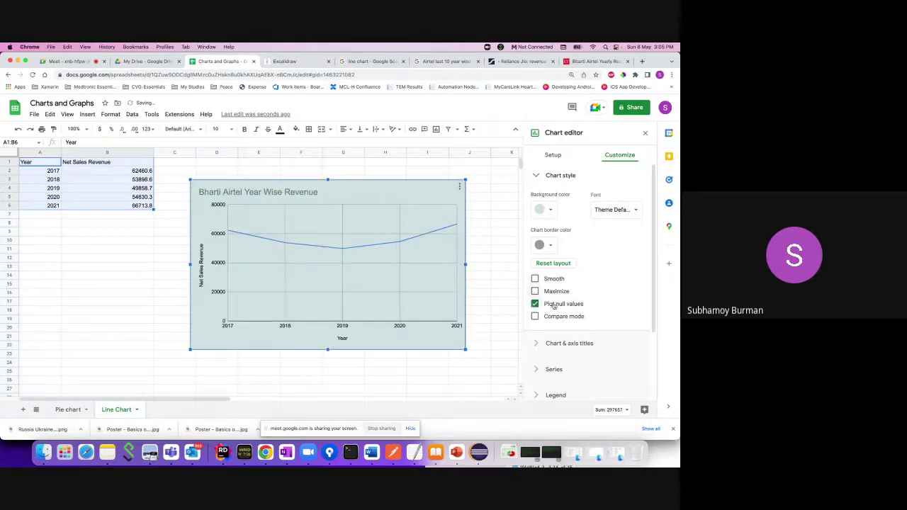
left_click(554, 304)
left_click(556, 317)
left_click(556, 318)
Set the chart title font to Garamond under Chart & axis titles.
left_click(536, 343)
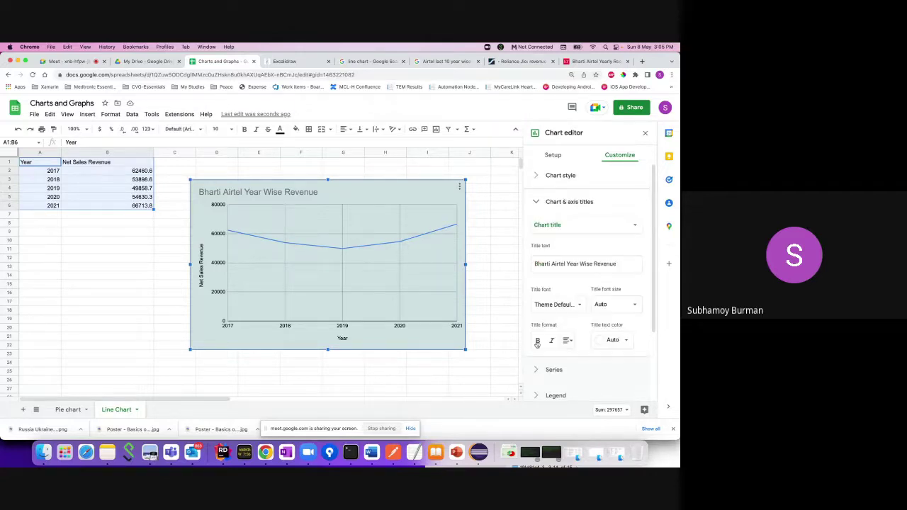
left_click(550, 227)
left_click(557, 225)
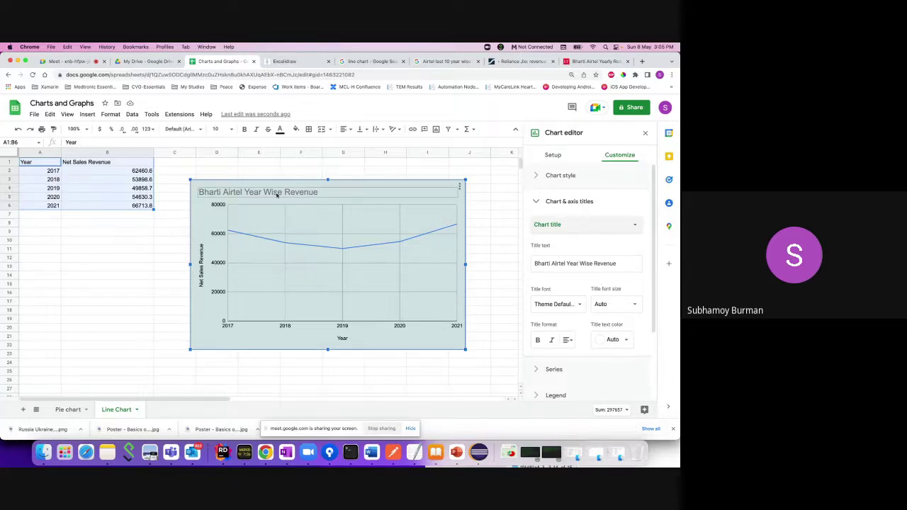
left_click(569, 308)
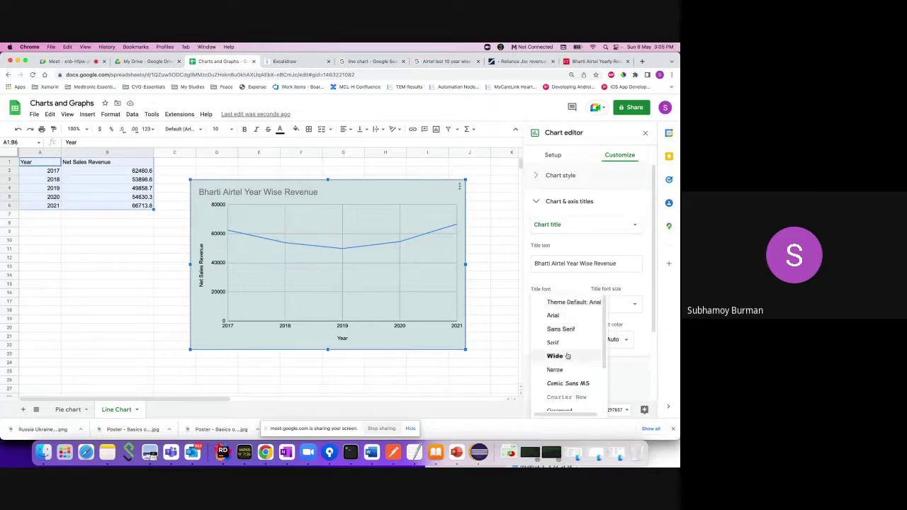
scroll(567, 357, "down", 2)
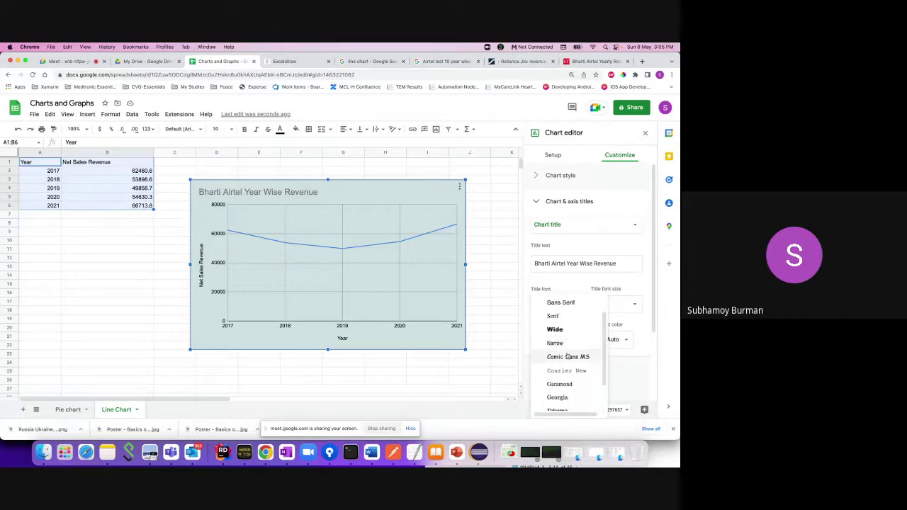
left_click(566, 385)
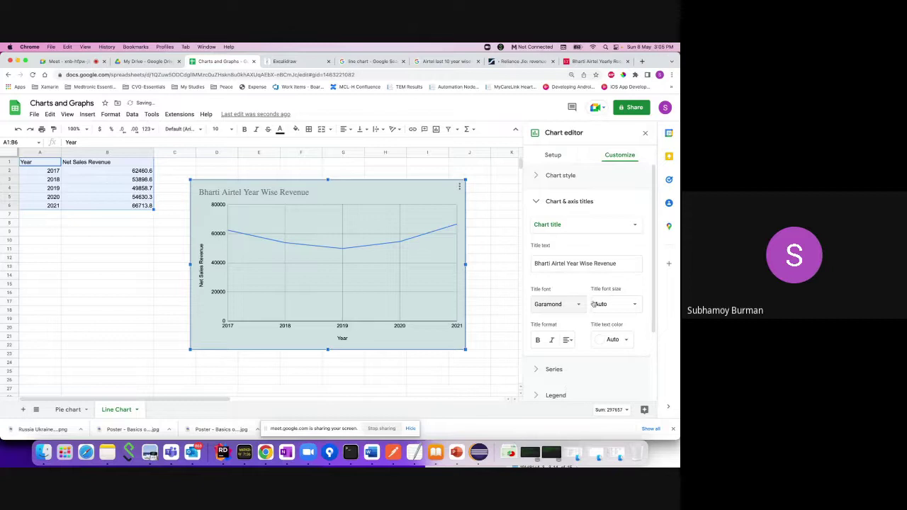
Make the chart title 24-point, bold and dark teal.
left_click(630, 304)
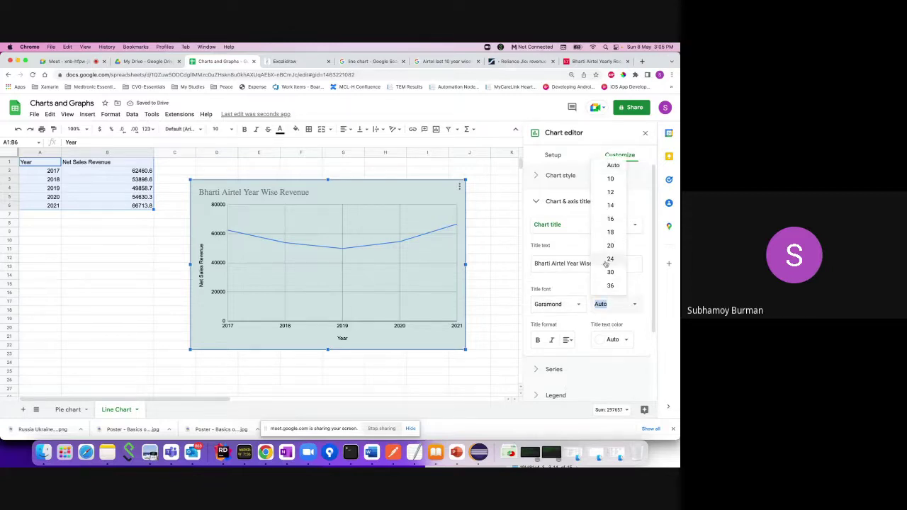
left_click(607, 257)
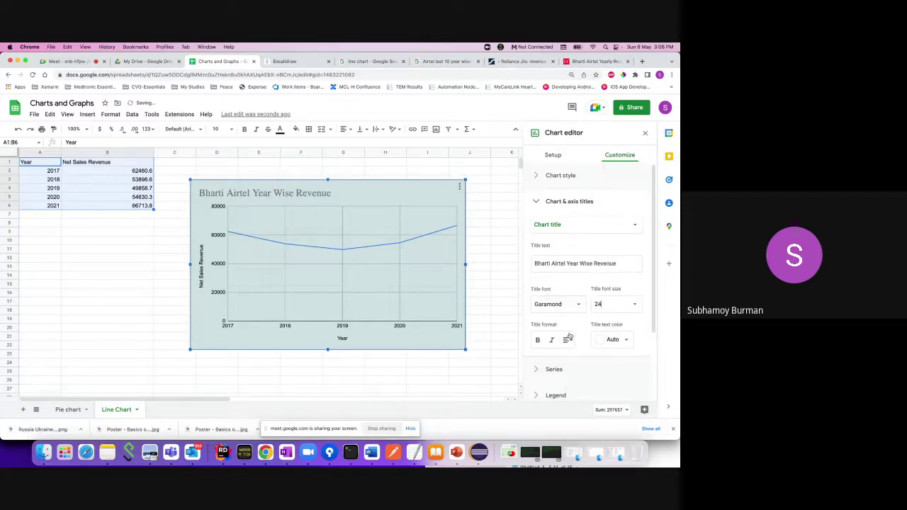
left_click(537, 340)
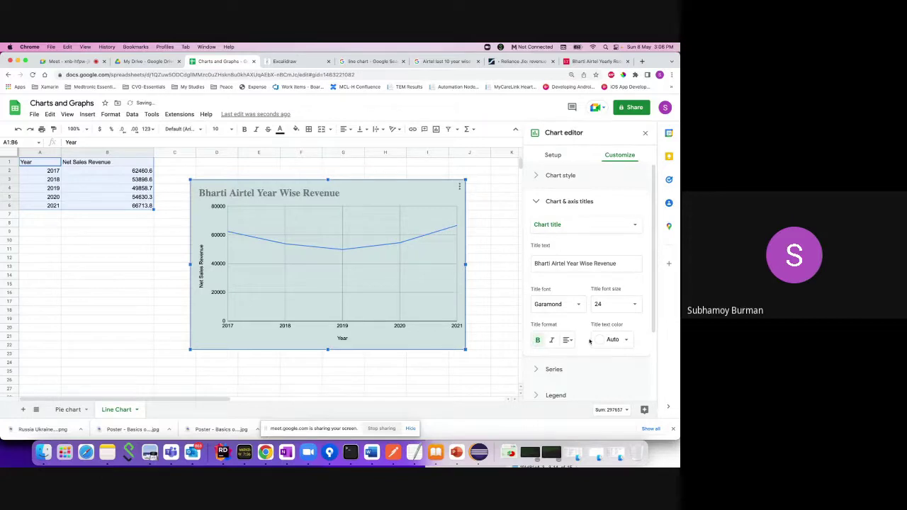
left_click(613, 339)
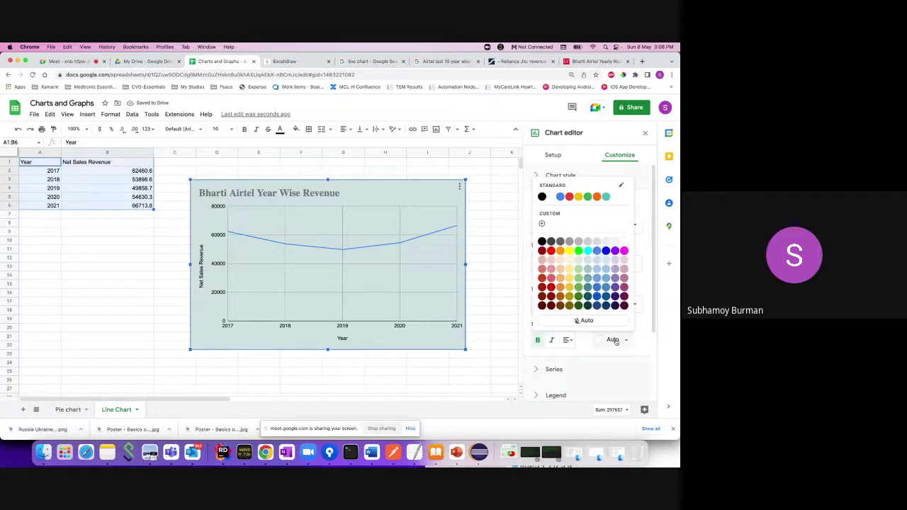
left_click(588, 296)
scroll(584, 300, "down", 1)
scroll(584, 301, "down", 1)
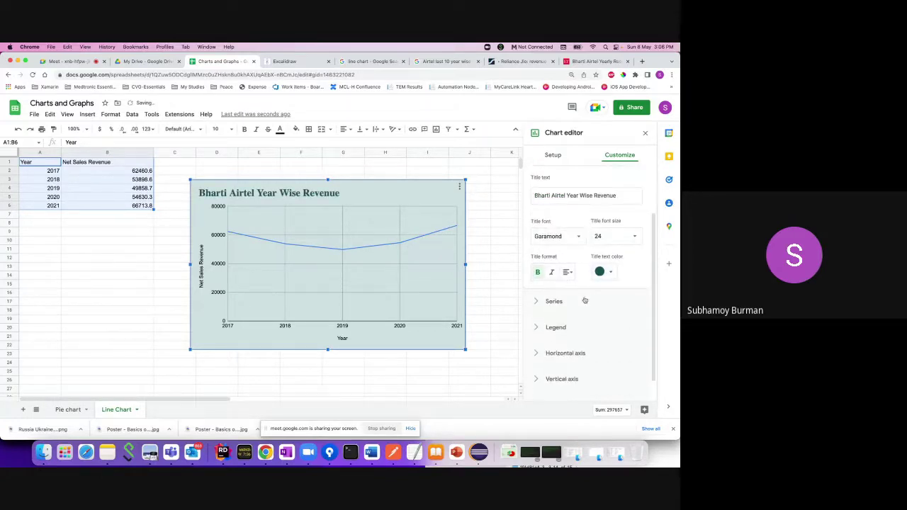
left_click(555, 301)
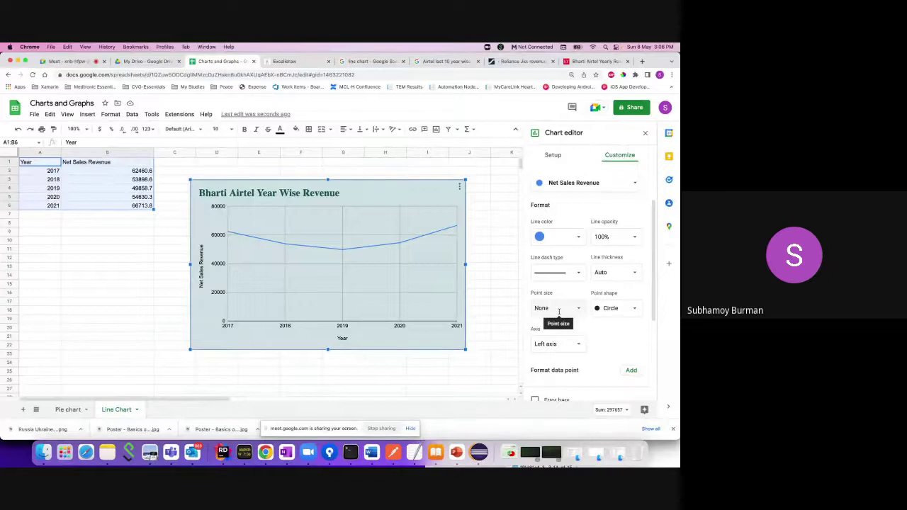
Make the revenue line red and dashed.
left_click(578, 238)
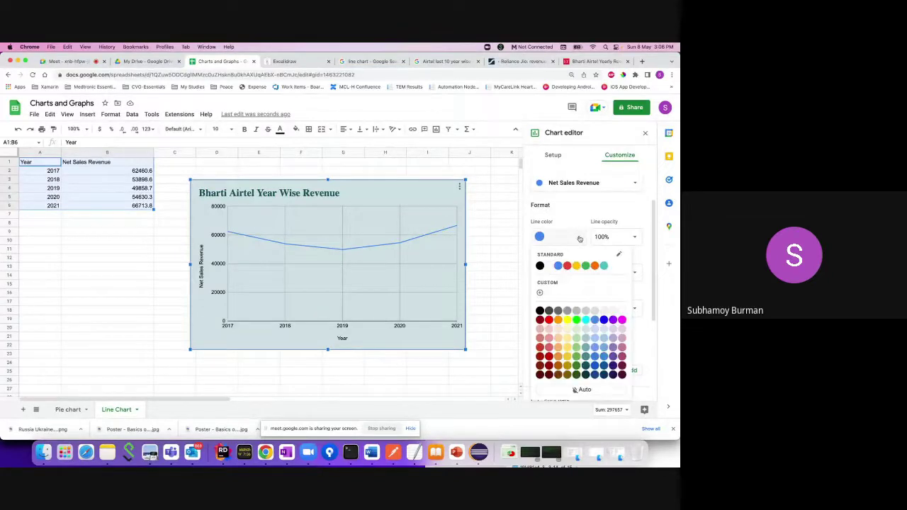
left_click(548, 321)
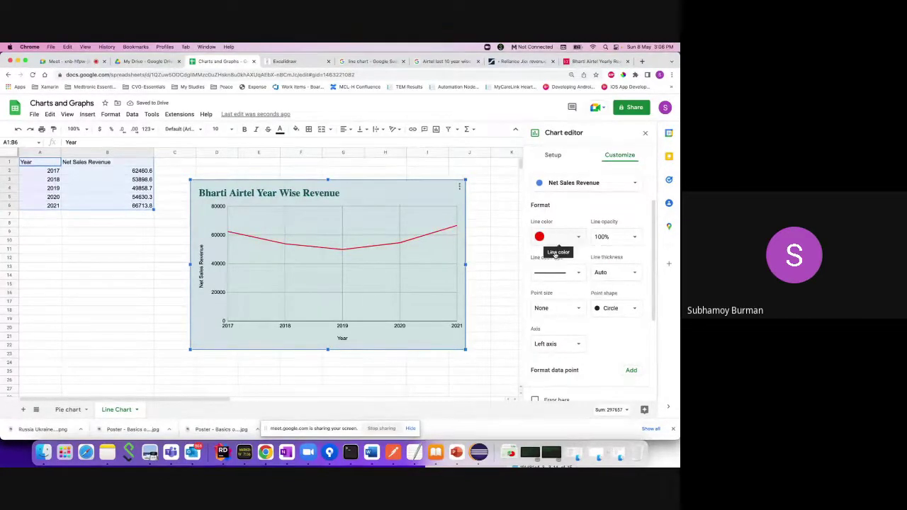
left_click(577, 273)
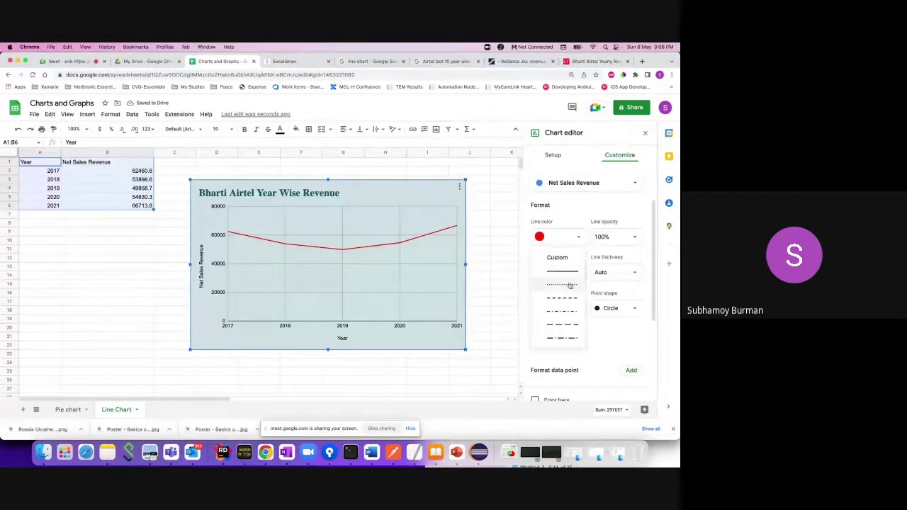
left_click(569, 284)
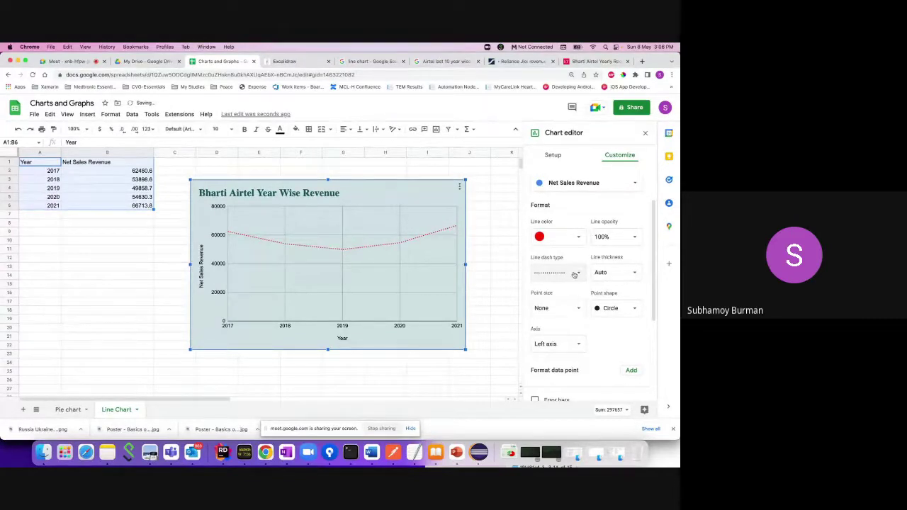
left_click(575, 273)
left_click(569, 284)
Give the revenue data points 7px diamond-shaped markers.
left_click(565, 306)
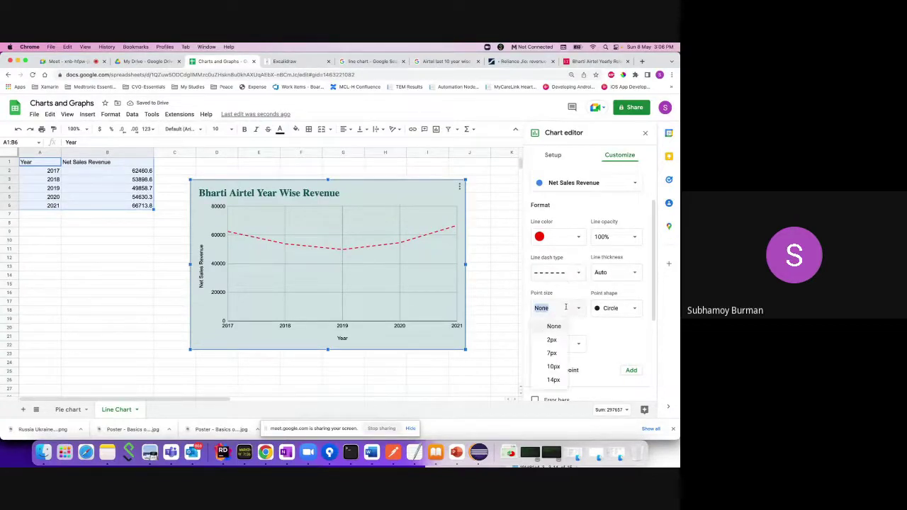
left_click(552, 352)
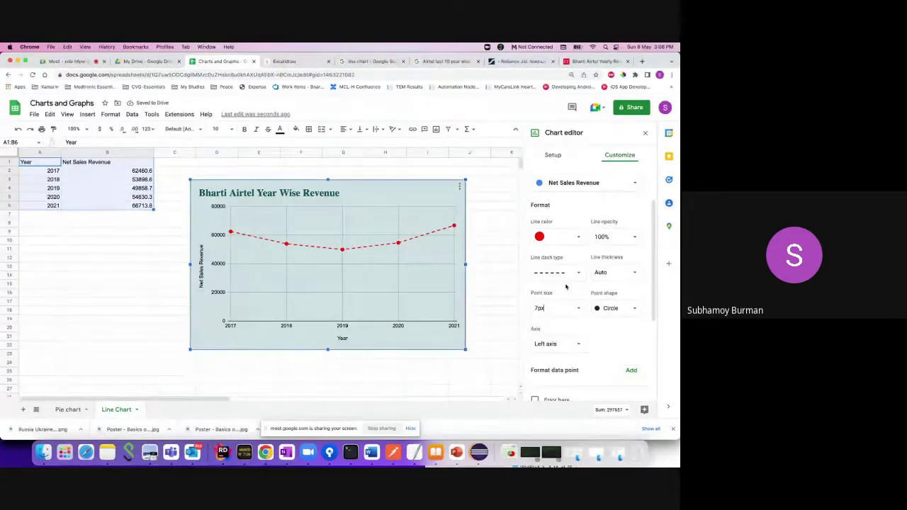
left_click(578, 309)
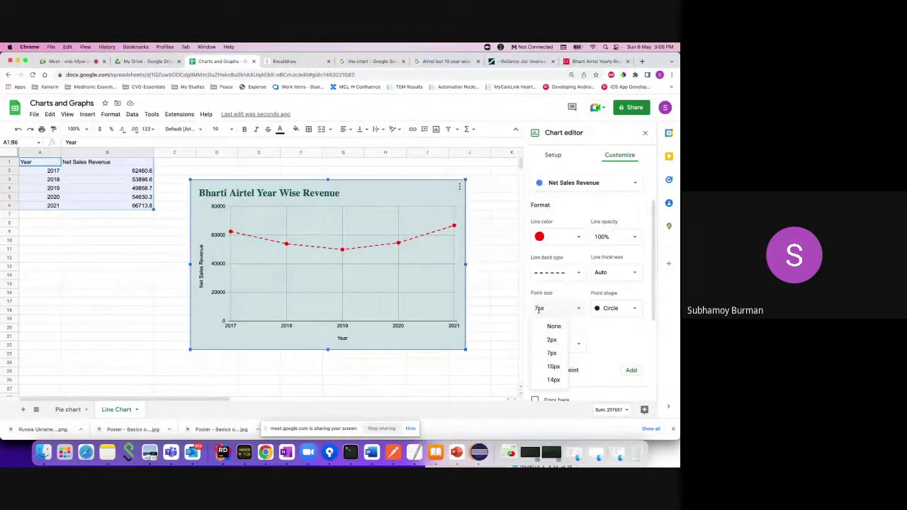
left_click(538, 309)
left_click(615, 309)
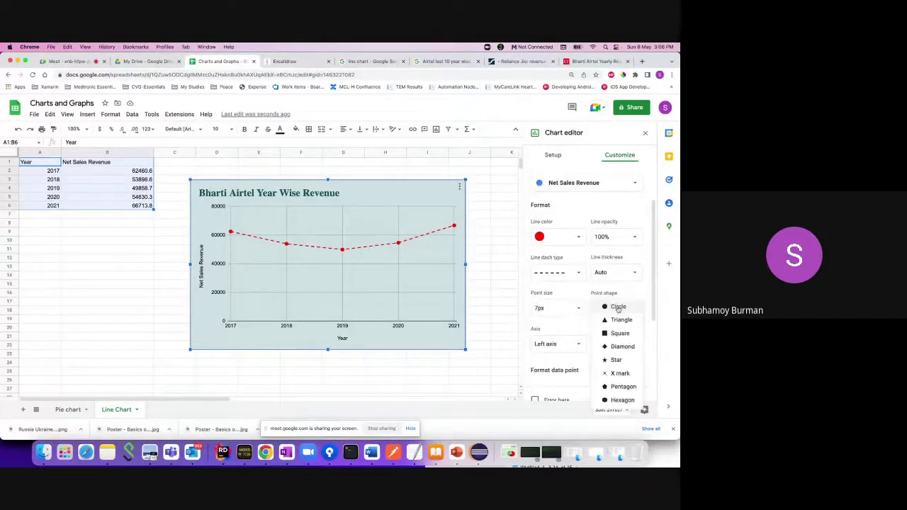
left_click(614, 362)
left_click(615, 308)
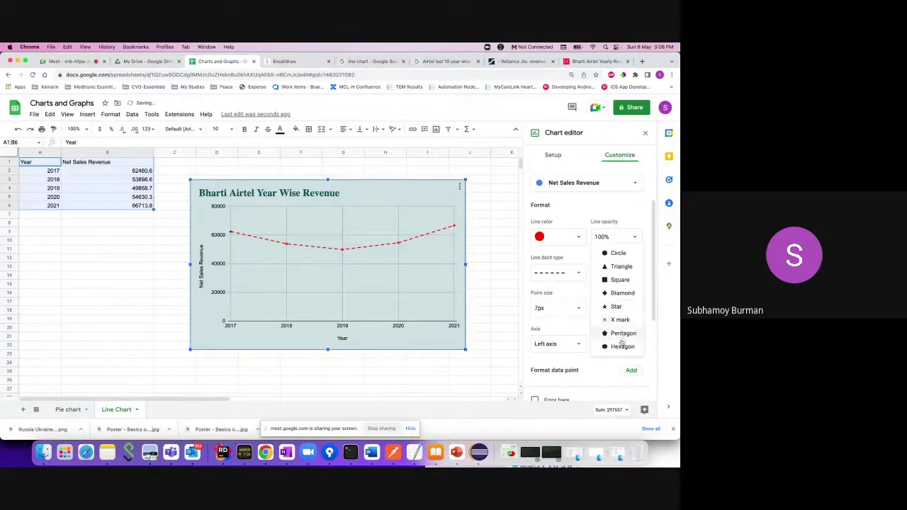
left_click(620, 294)
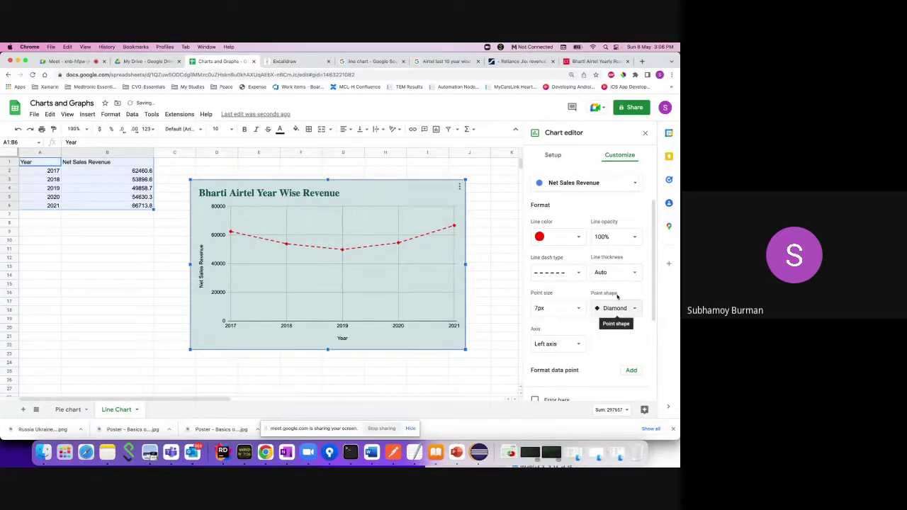
Switch the series axis to Right, then back to Left.
left_click(552, 344)
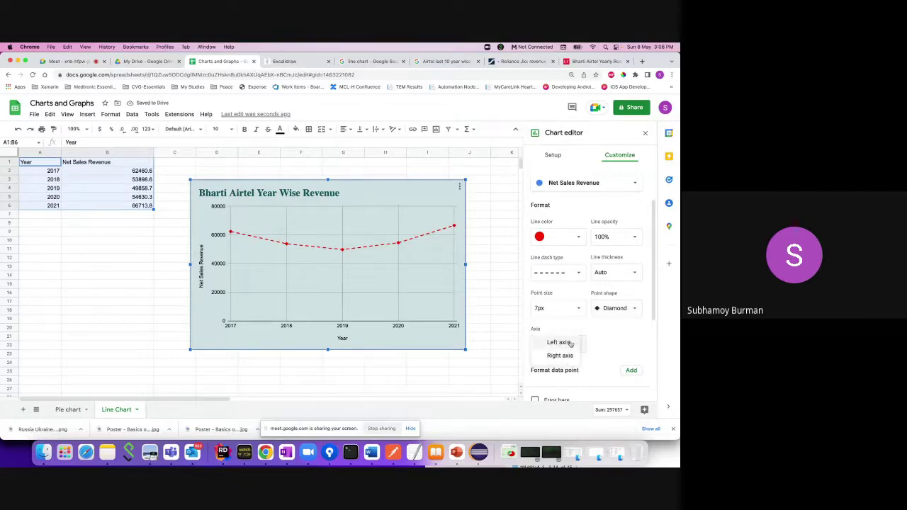
left_click(567, 355)
left_click(569, 345)
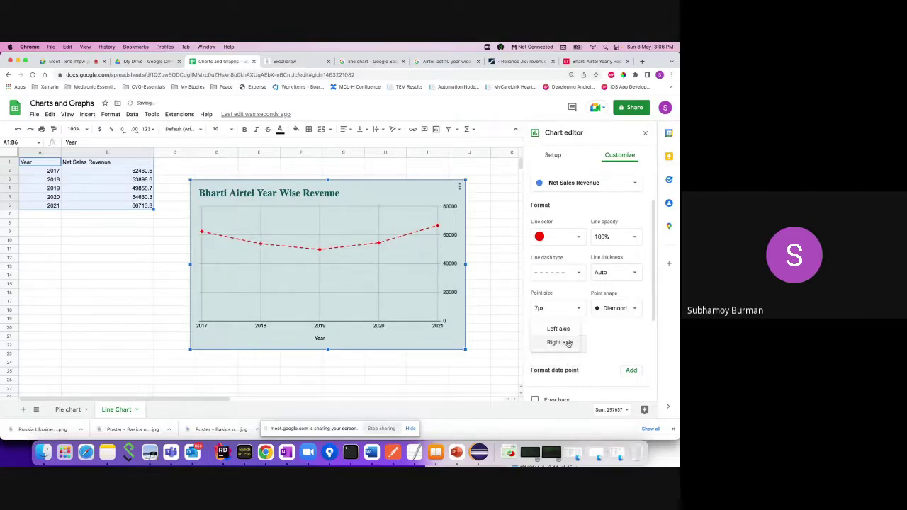
left_click(565, 329)
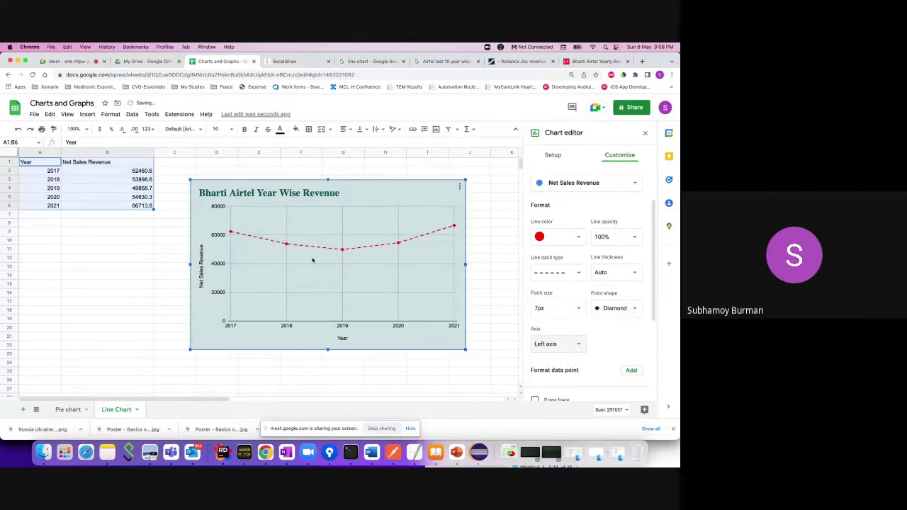
Add a trendline to the revenue series and colour it yellow.
scroll(601, 345, "down", 3)
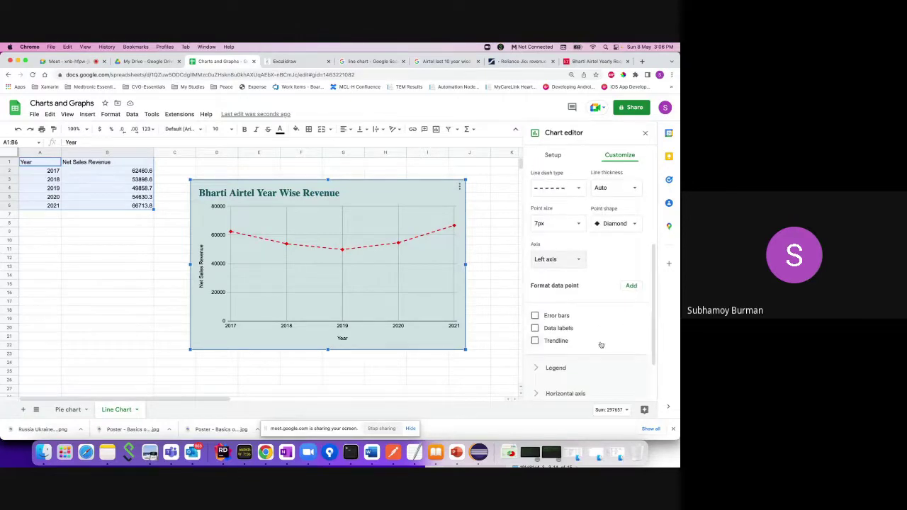
scroll(600, 345, "down", 1)
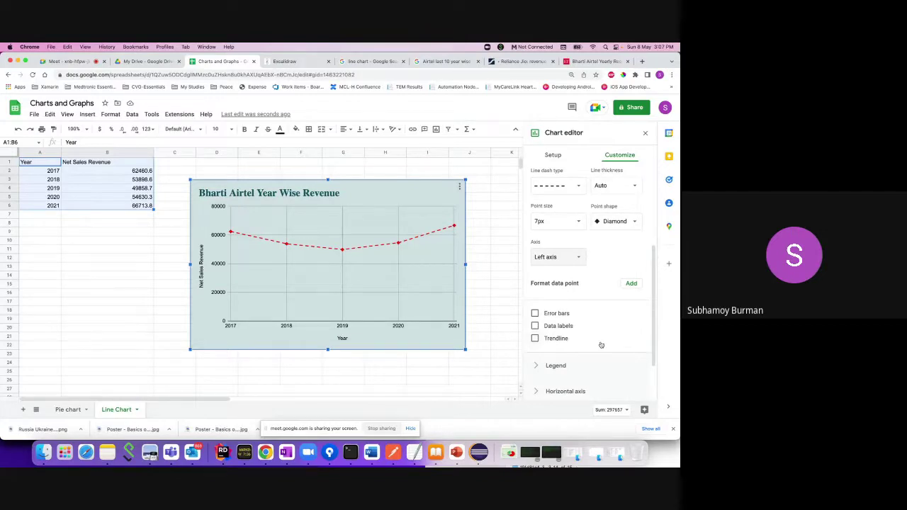
scroll(600, 345, "down", 1)
left_click(535, 330)
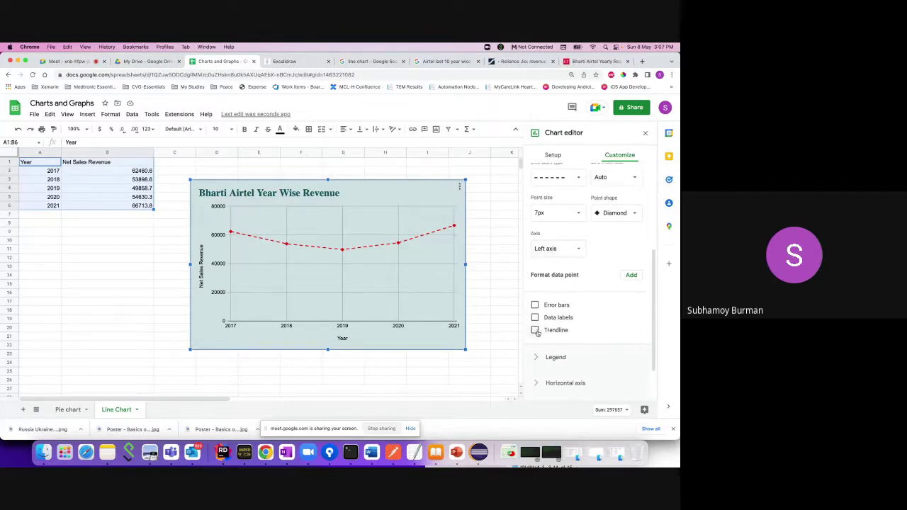
left_click(536, 331)
left_click(535, 331)
left_click(609, 359)
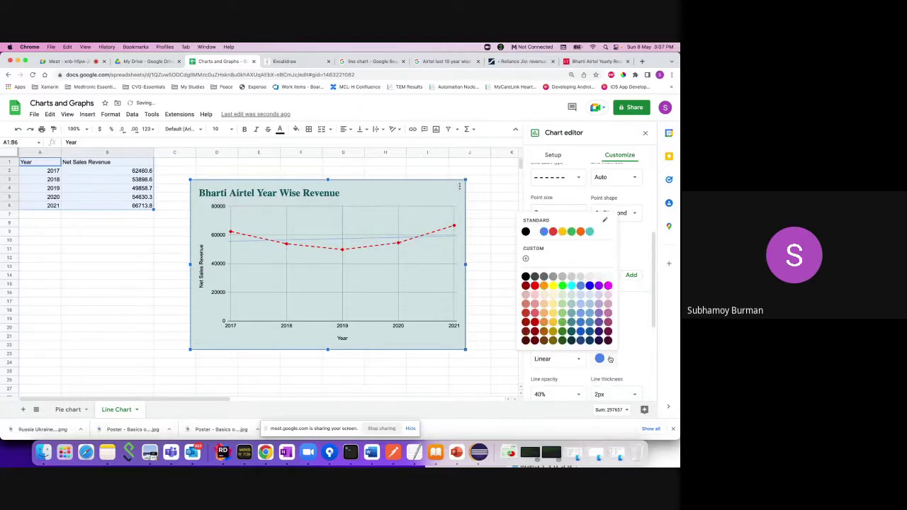
left_click(553, 313)
left_click(601, 359)
left_click(554, 287)
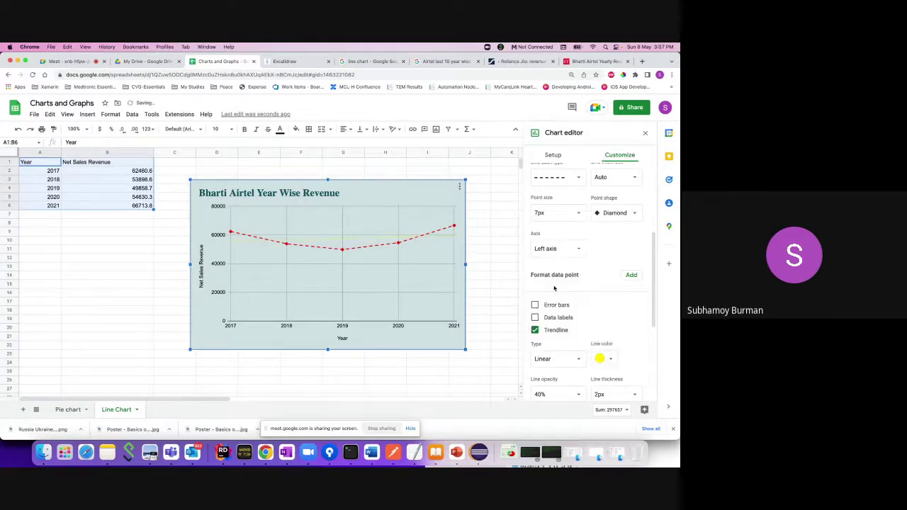
Recolour the trendline dark blue.
left_click(360, 263)
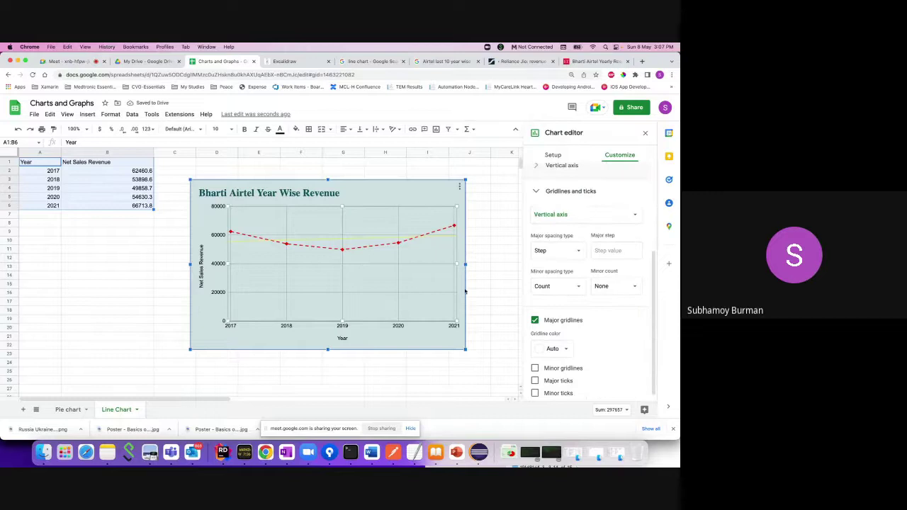
scroll(578, 338, "down", 1)
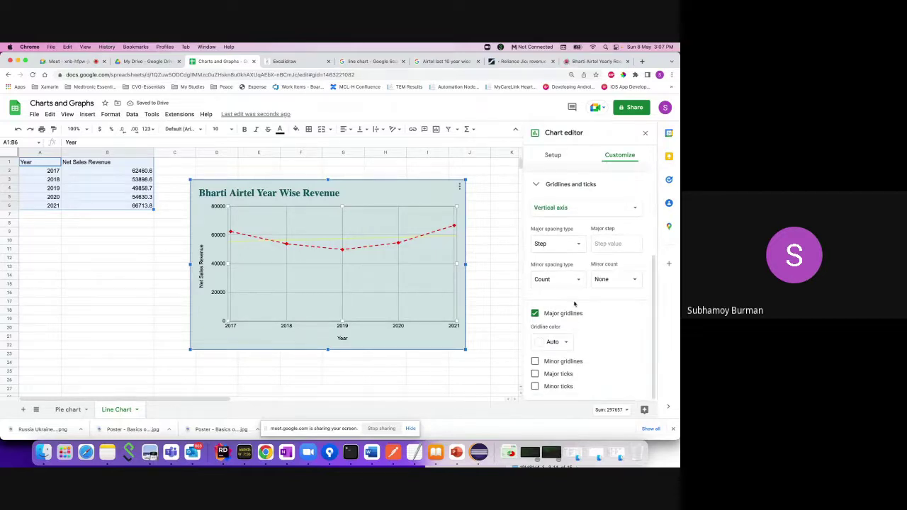
left_click(453, 236)
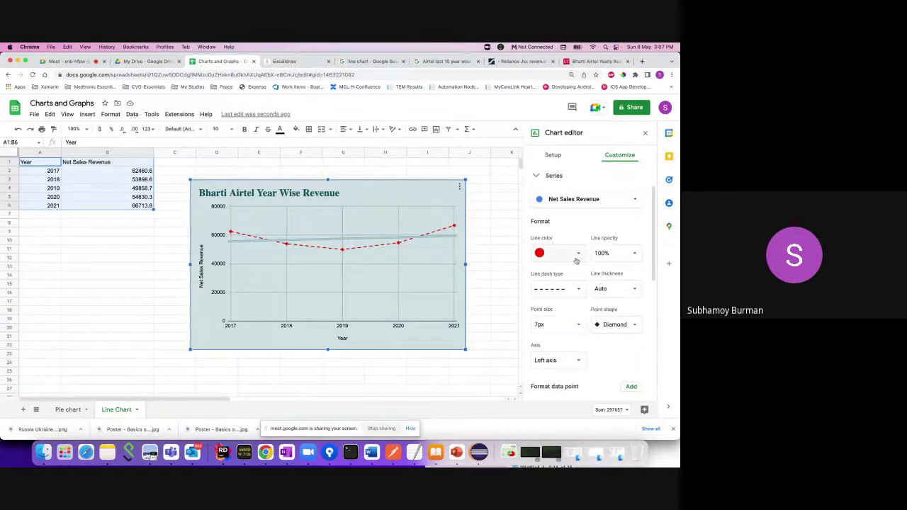
scroll(596, 305, "down", 4)
left_click(608, 330)
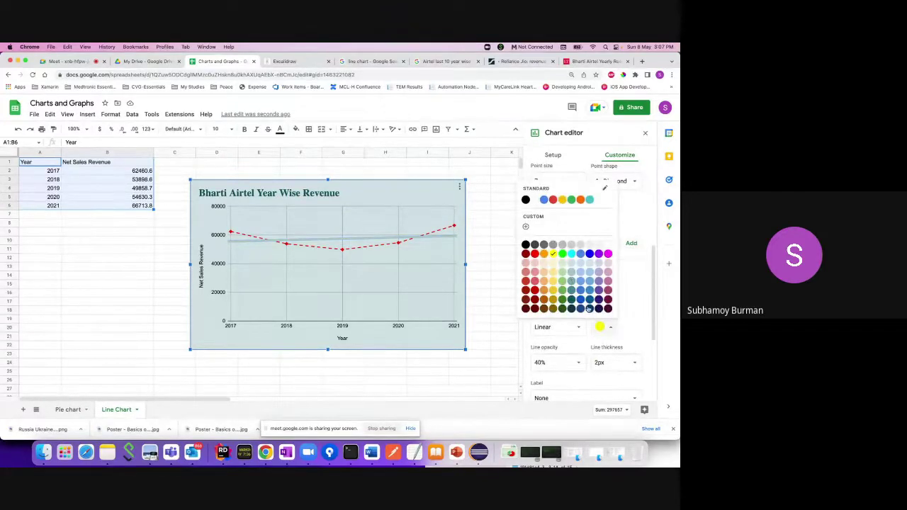
left_click(587, 308)
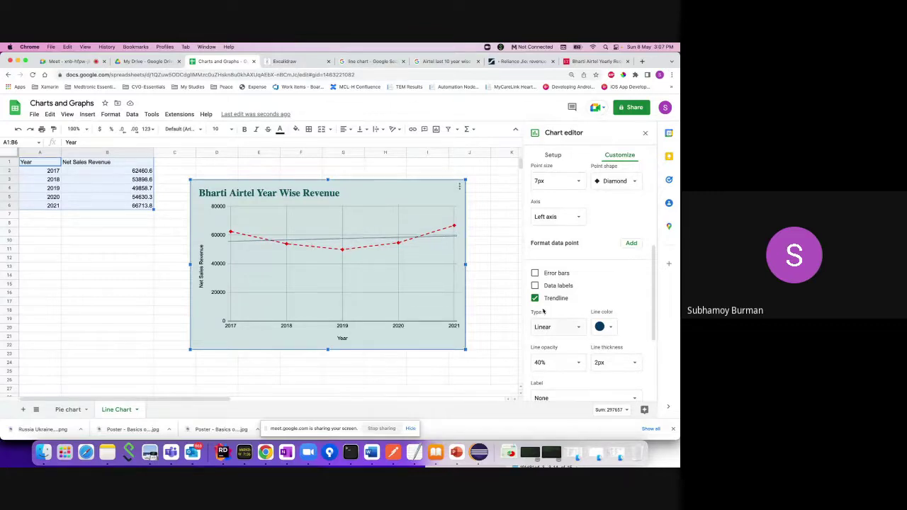
Turn on series data labels showing the Value type, positioned Left of each point.
left_click(534, 285)
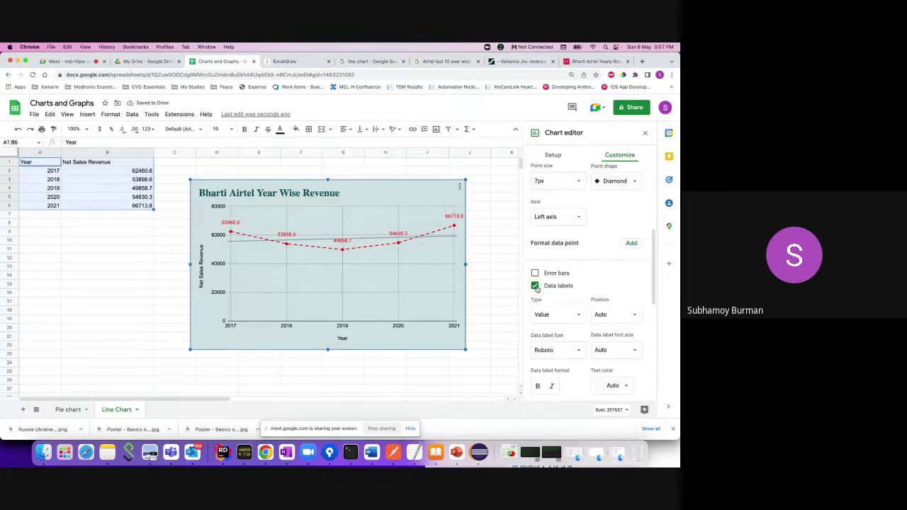
left_click(535, 286)
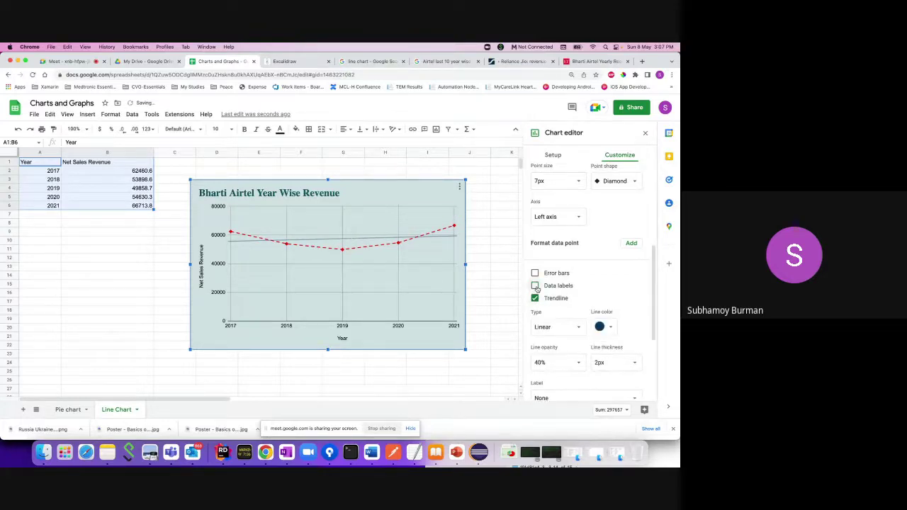
left_click(535, 286)
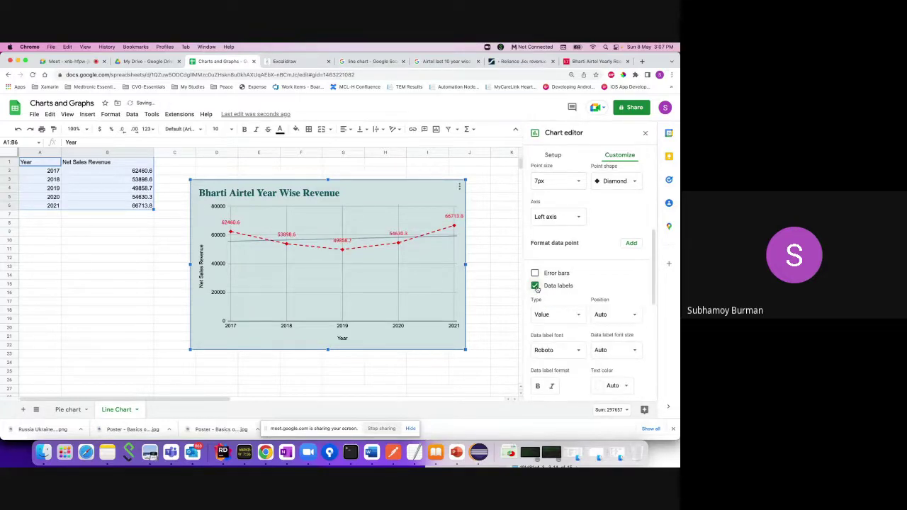
left_click(558, 315)
left_click(555, 314)
left_click(600, 315)
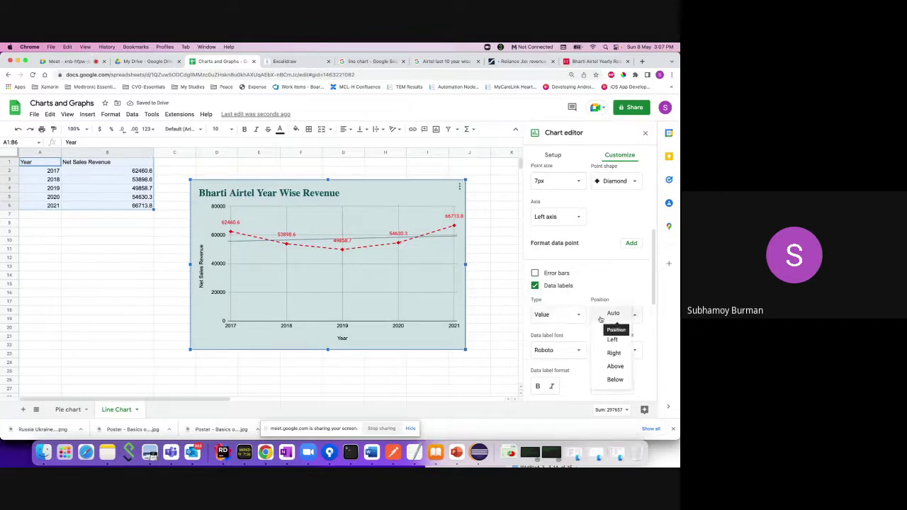
left_click(613, 326)
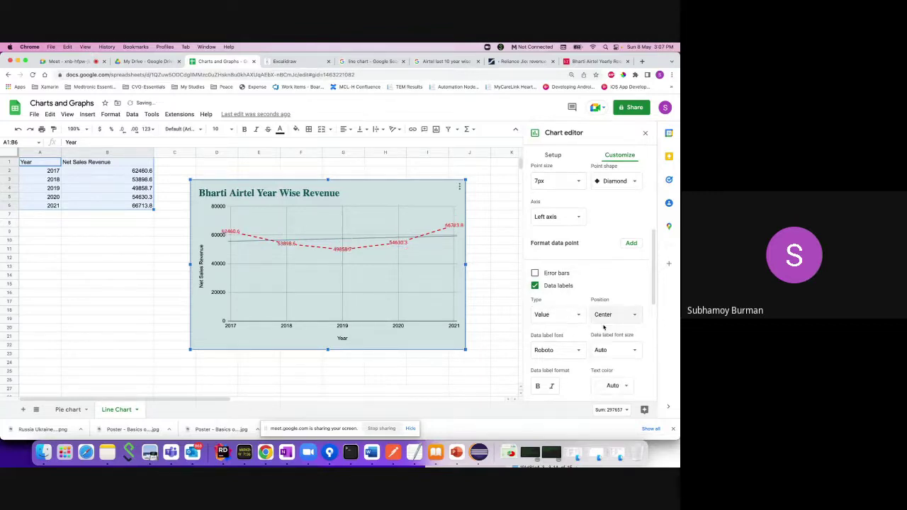
left_click(607, 320)
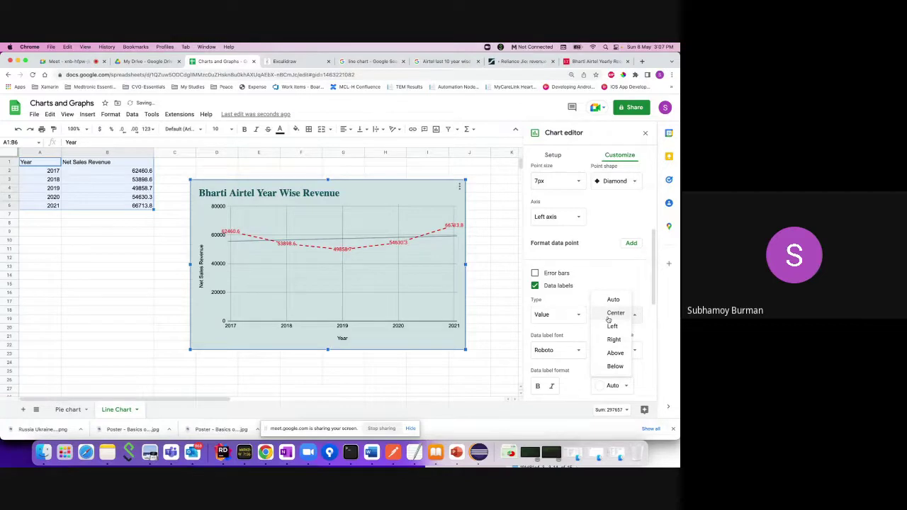
left_click(612, 326)
Glance at the video call tab, then come back to the Charts and Graphs spreadsheet.
key("super+1")
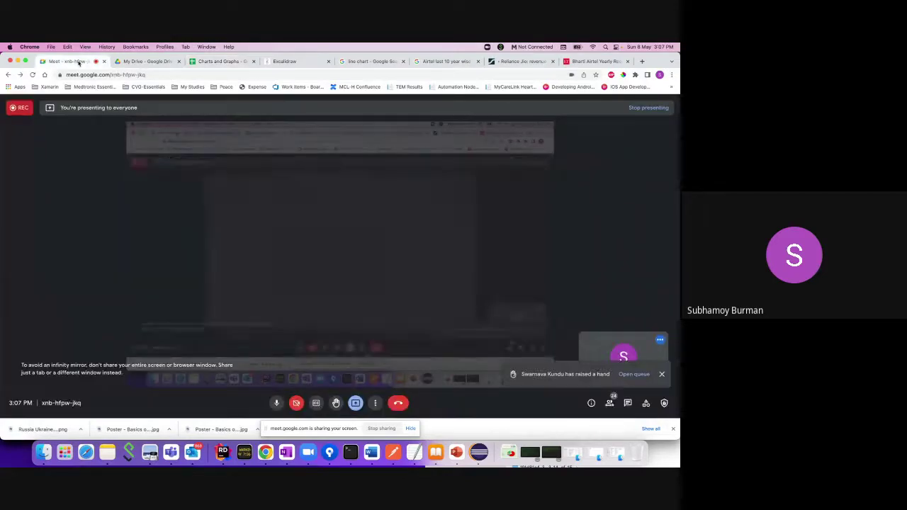
key("super+9")
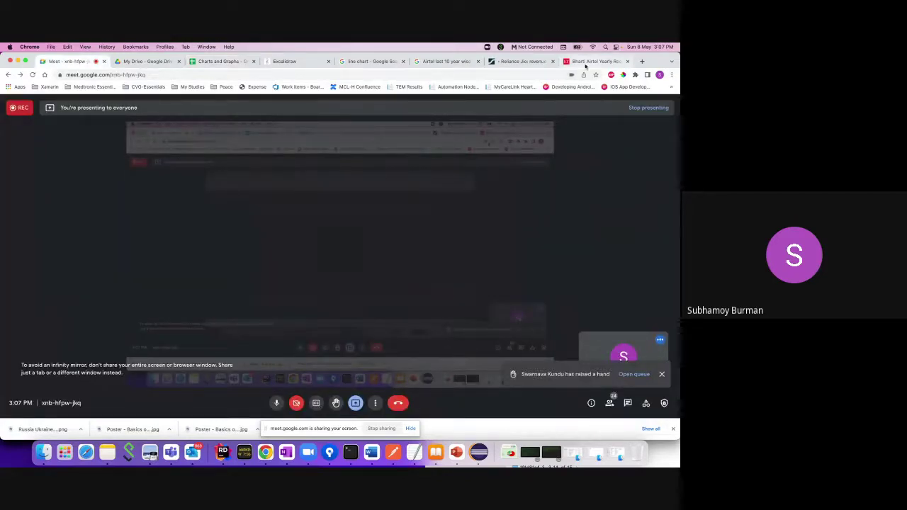
left_click(232, 62)
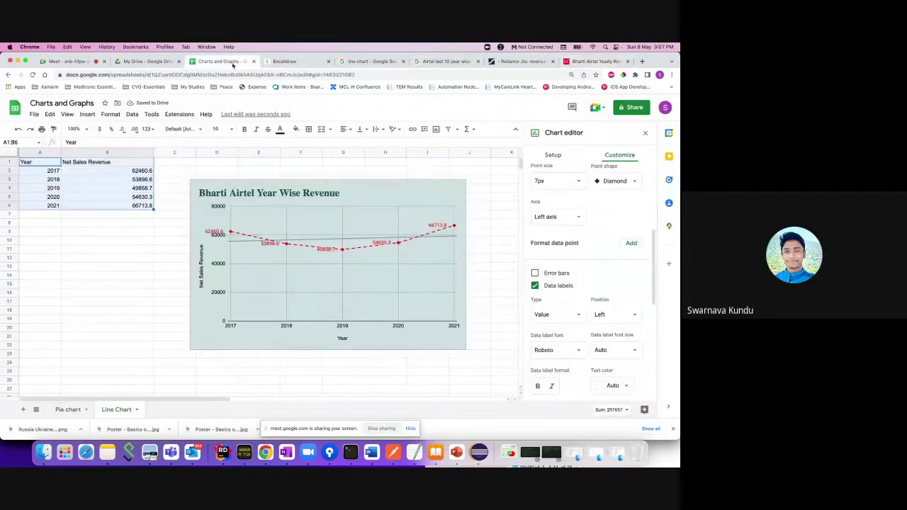
Remove the data labels and re-add the trendline, coloured bright yellow.
left_click(535, 286)
left_click(535, 298)
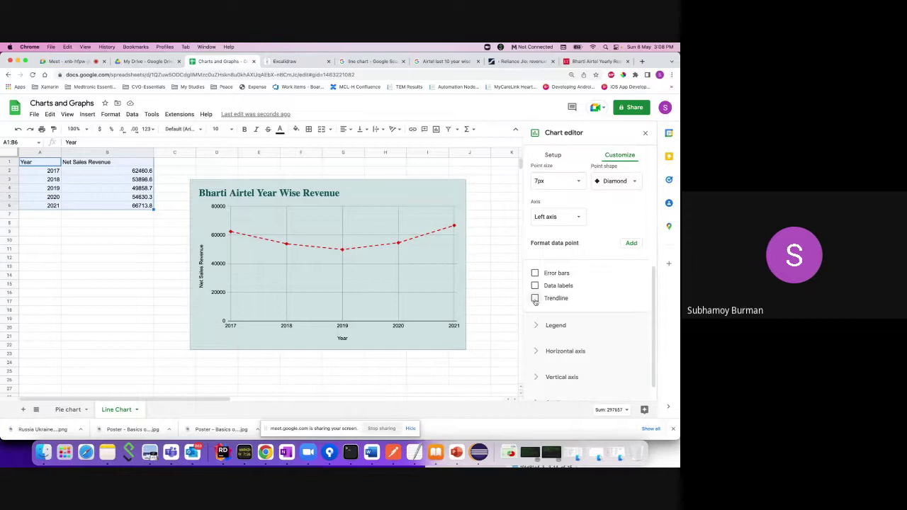
left_click(535, 299)
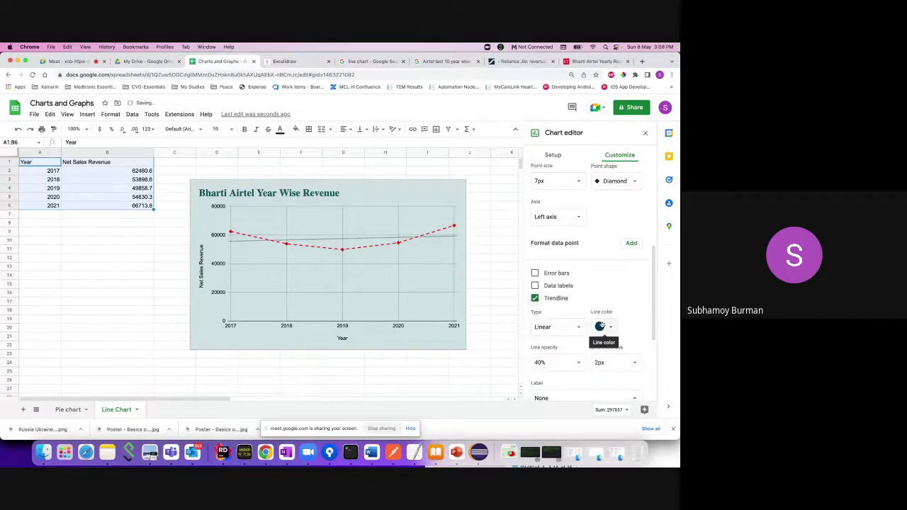
left_click(600, 326)
left_click(552, 253)
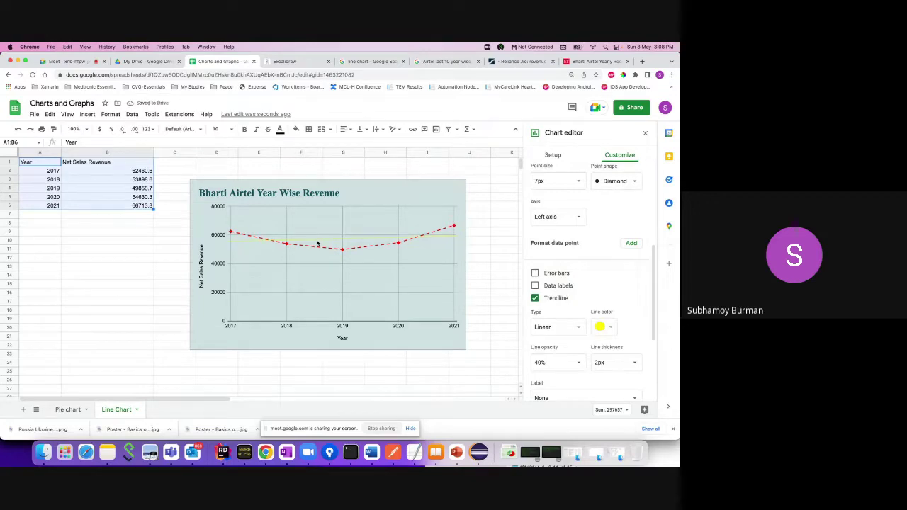
Zoom the page in and select the chart's plot area for a closer look.
key("super+equal")
key("super+equal")
key("super+equal")
key("super+equal")
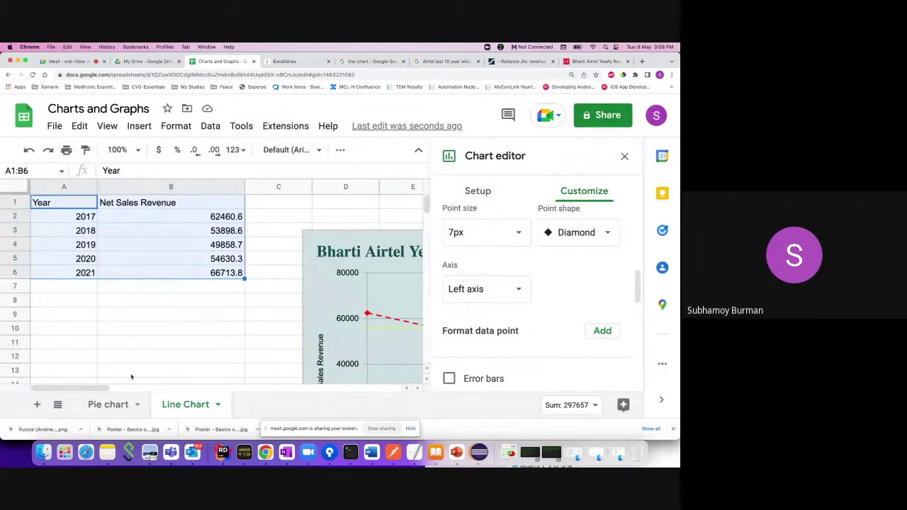
left_click_drag(100, 391, 163, 391)
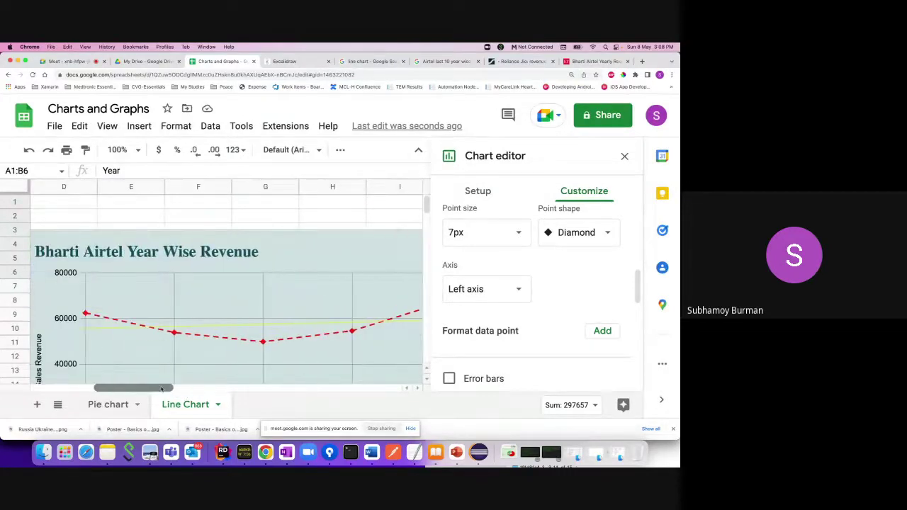
left_click(168, 331)
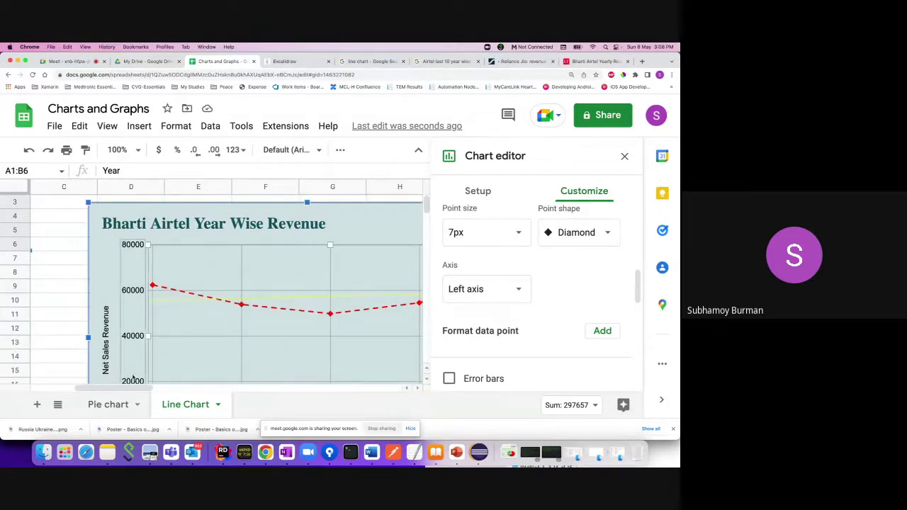
left_click_drag(131, 389, 163, 391)
left_click(101, 340)
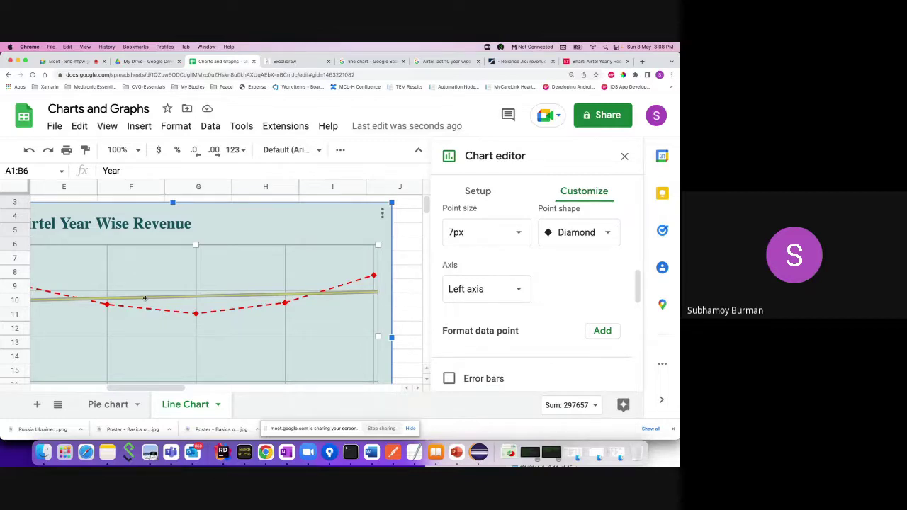
Google 'Trend mean' in a new Chrome tab, then return to the Charts and Graphs spreadsheet.
left_click(642, 61)
type("Tre")
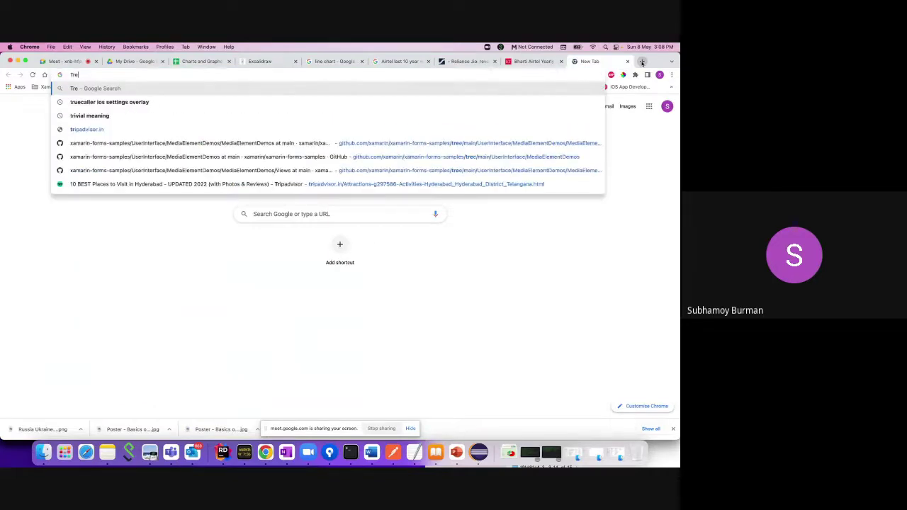
type("nd")
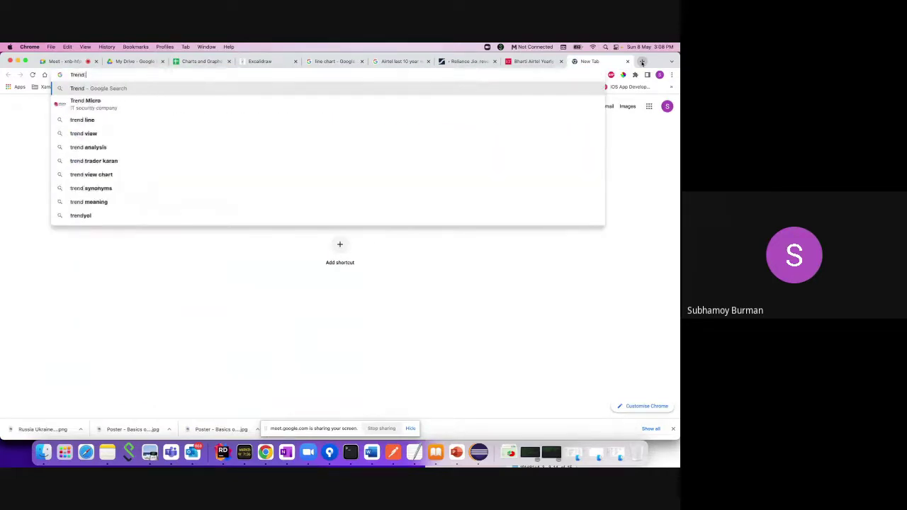
type(" meaning")
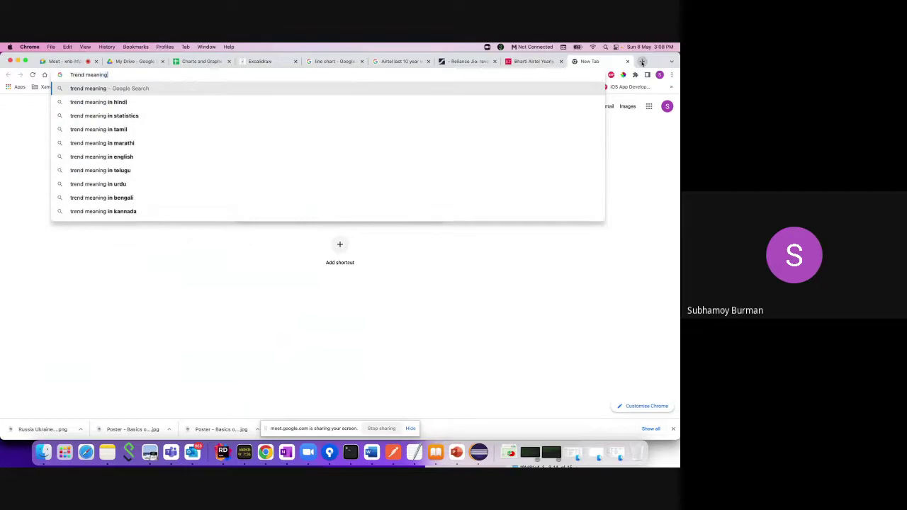
key("Return")
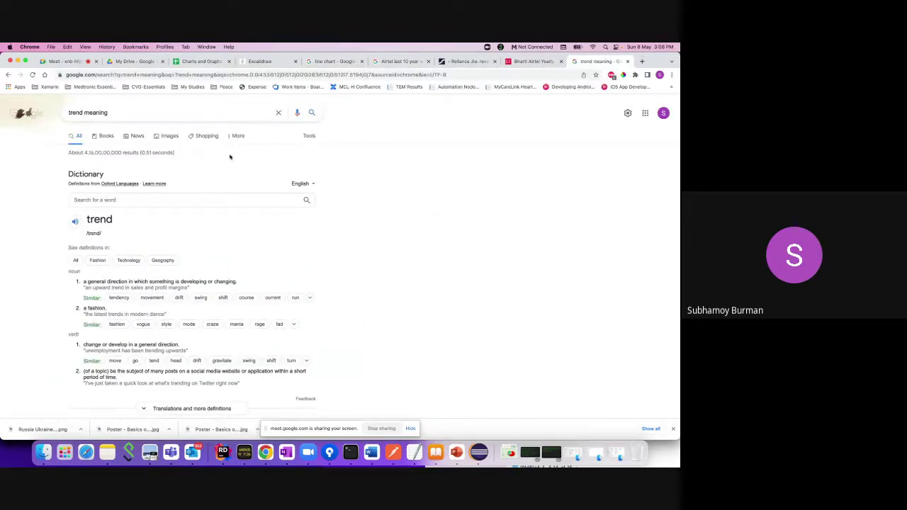
left_click(214, 60)
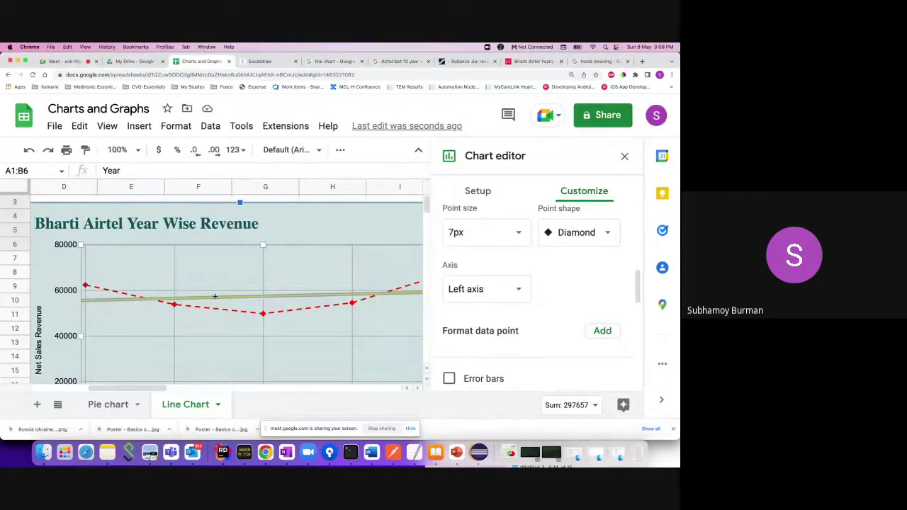
Reset the page zoom and show value data labels positioned Above each point.
key("super+minus")
key("super+minus")
key("super+minus")
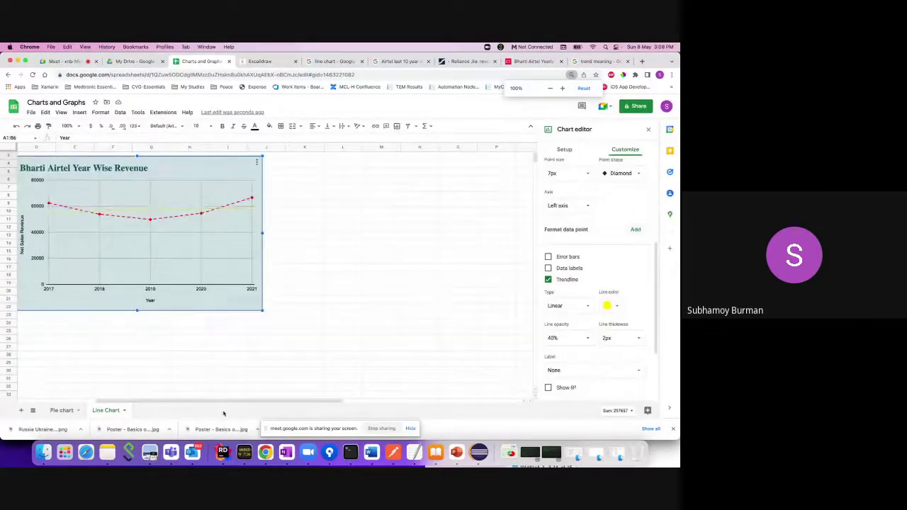
scroll(212, 404, "left", 5)
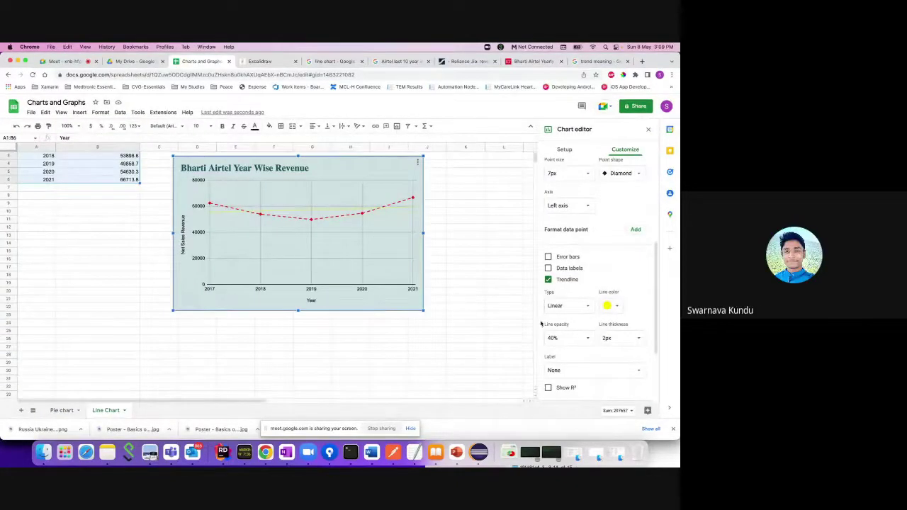
left_click(548, 268)
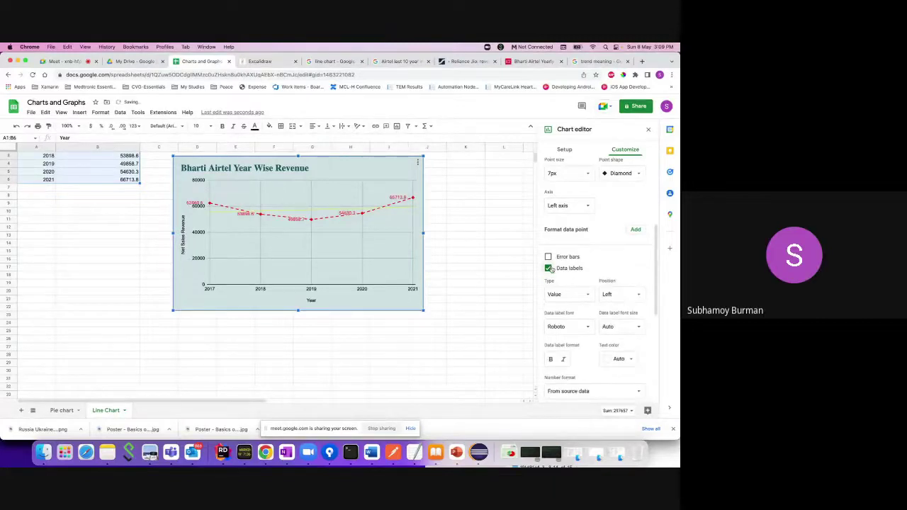
left_click(621, 300)
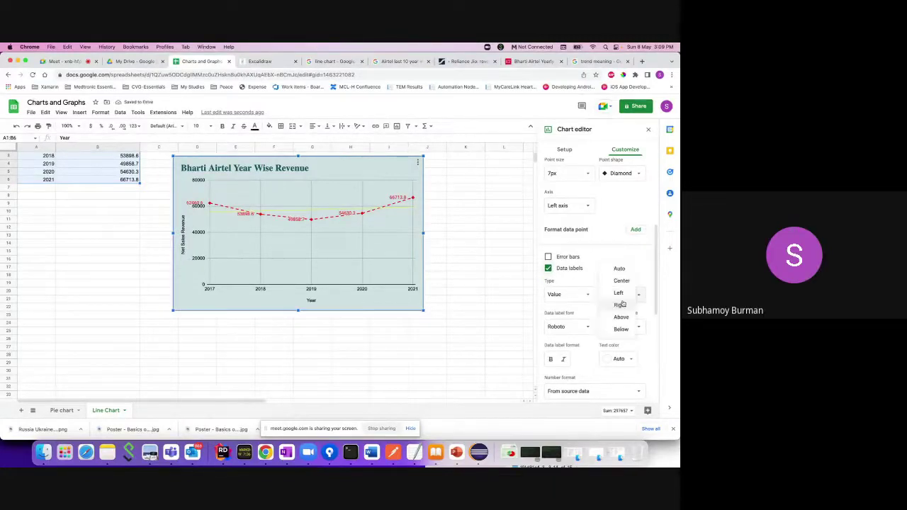
left_click(620, 317)
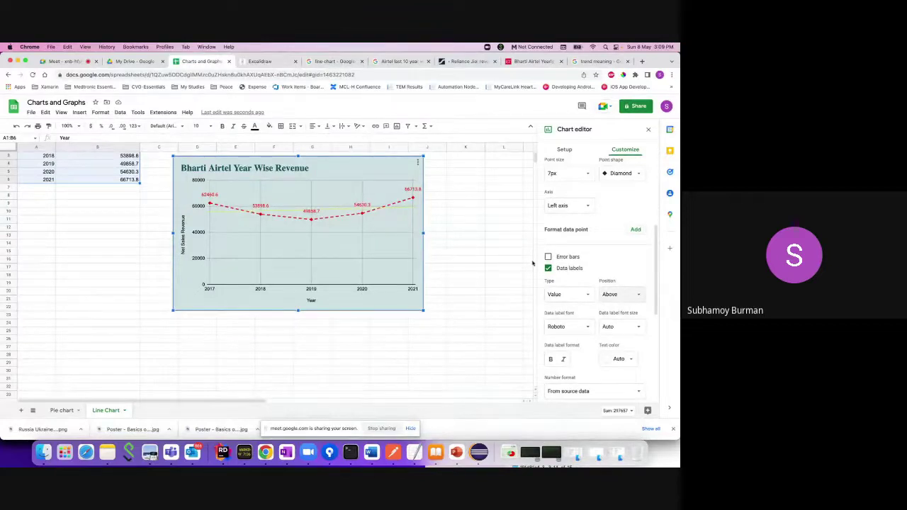
Browse the data-label number format, chart style and chart/axis title settings in Customize.
scroll(628, 306, "down", 3)
left_click(628, 306)
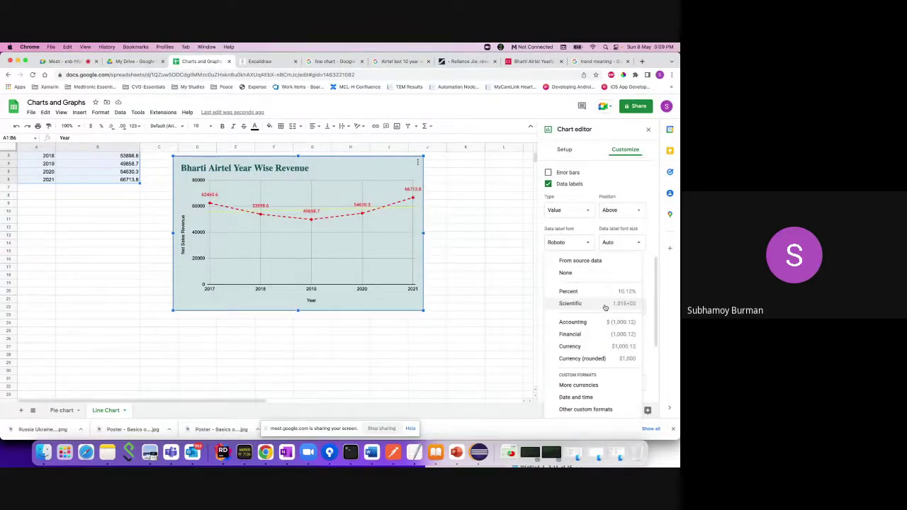
scroll(656, 252, "up", 10)
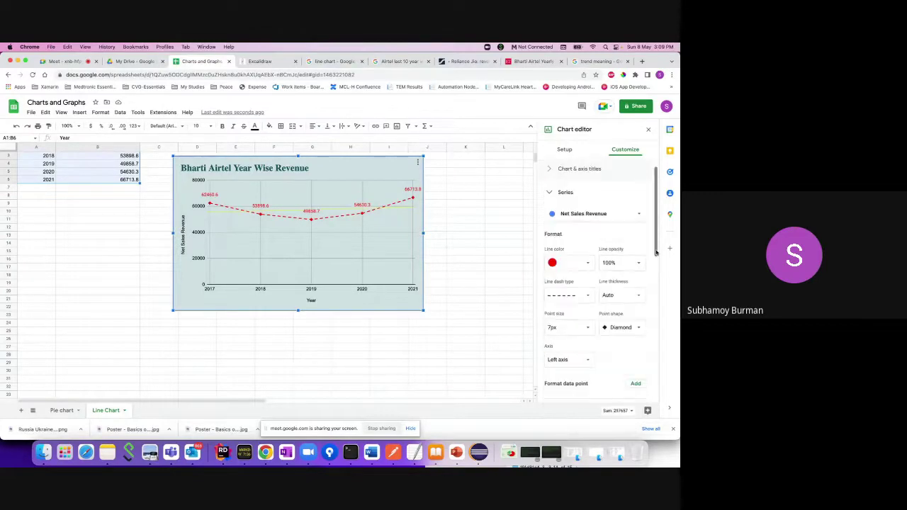
left_click(552, 194)
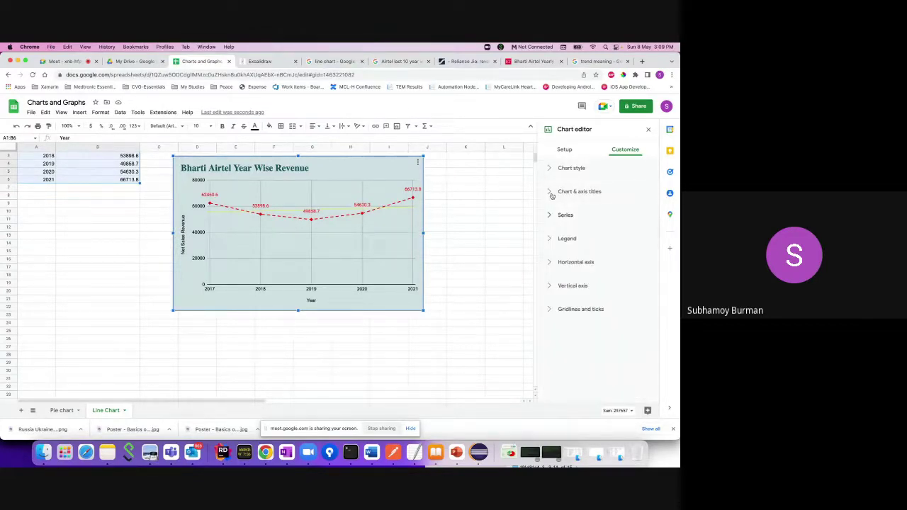
left_click(551, 190)
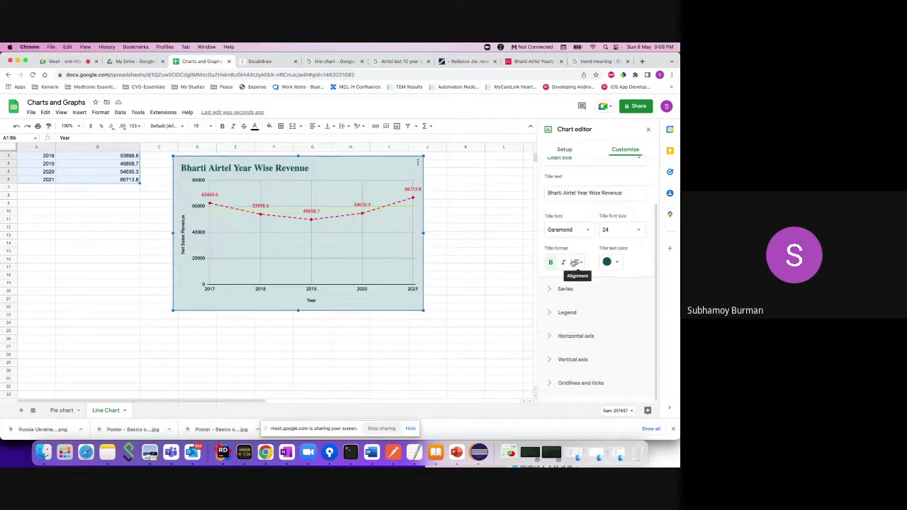
left_click(551, 172)
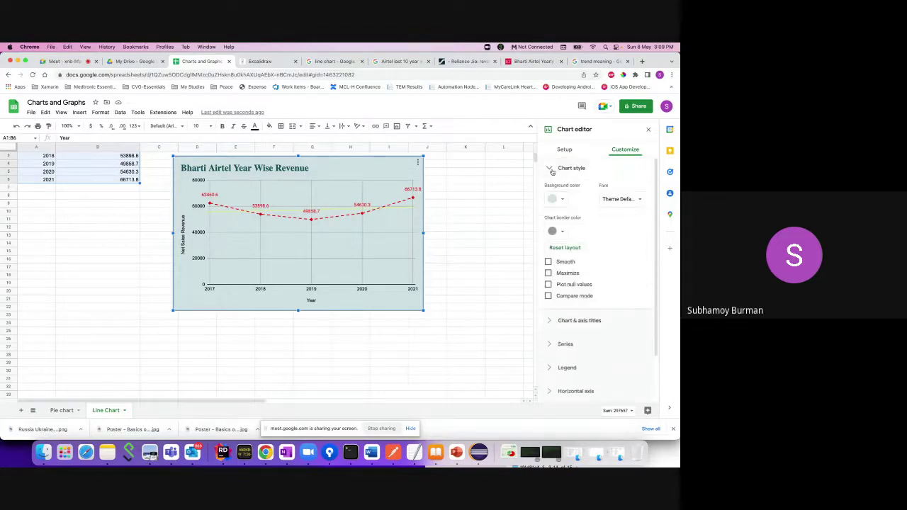
scroll(567, 269, "down", 2)
left_click(551, 267)
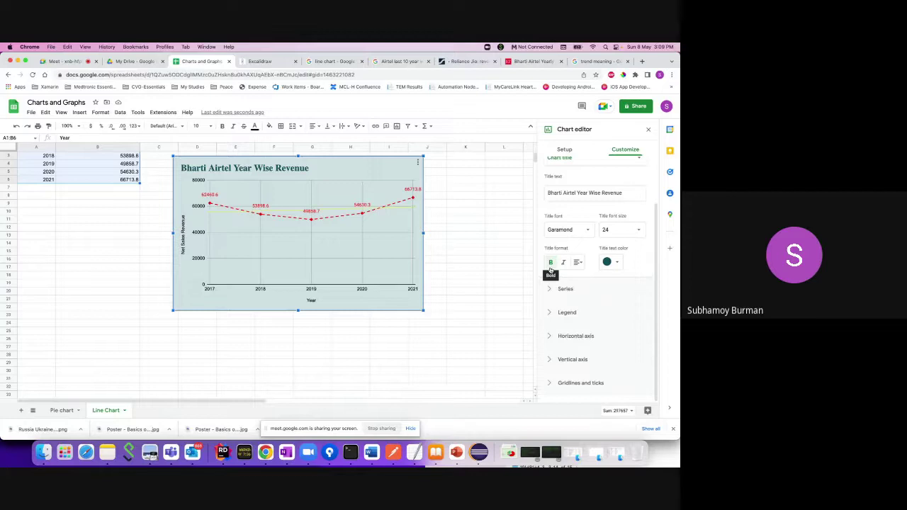
Turn on Show R² for the Net Sales Revenue trendline in the Series settings.
left_click(552, 290)
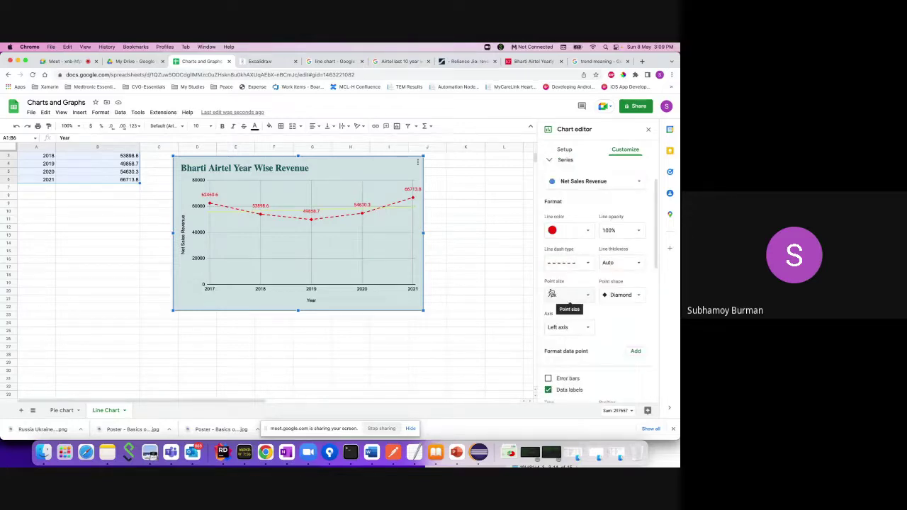
scroll(560, 304, "down", 2)
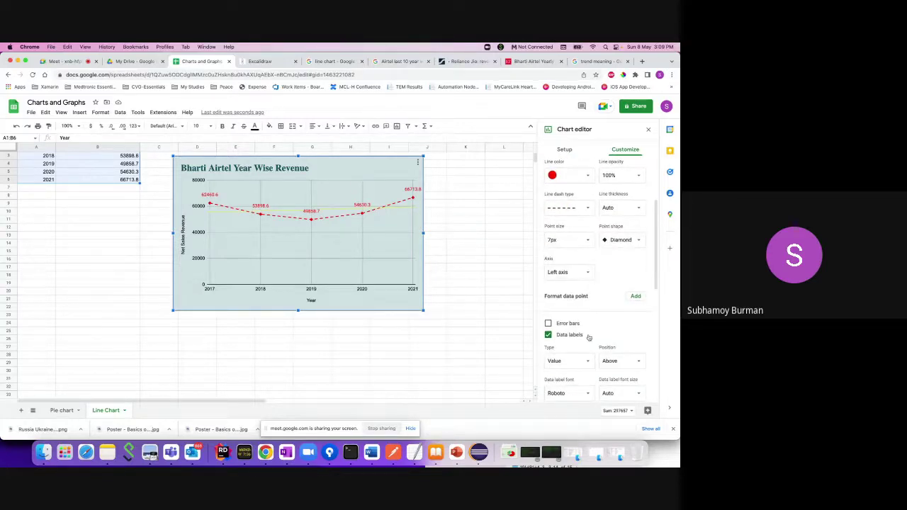
scroll(588, 337, "down", 12)
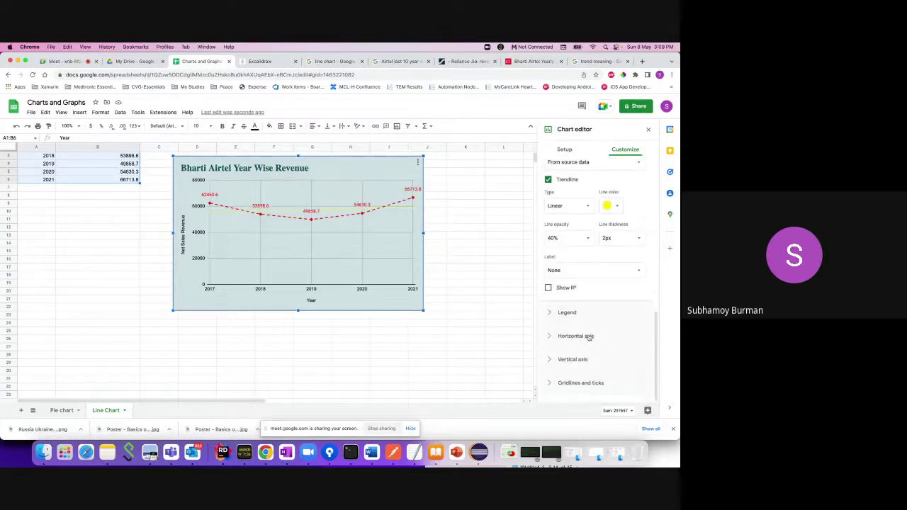
left_click(549, 287)
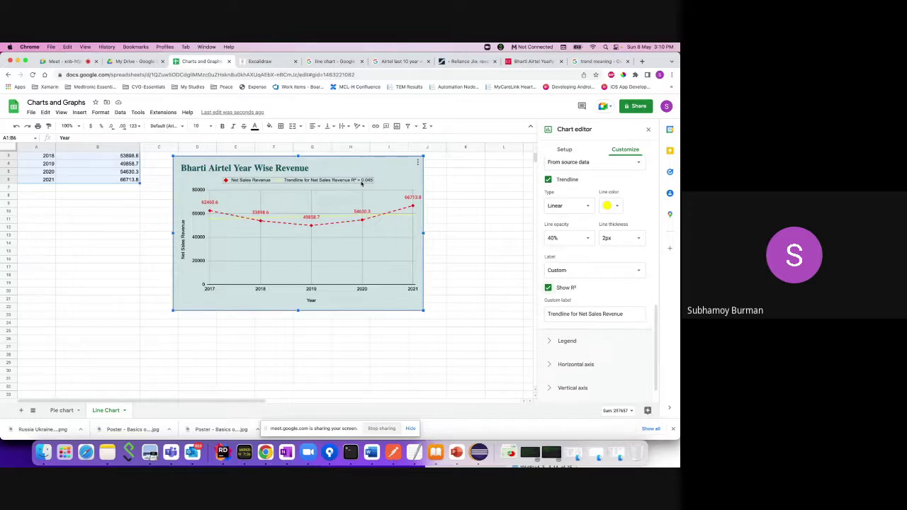
left_click(357, 181)
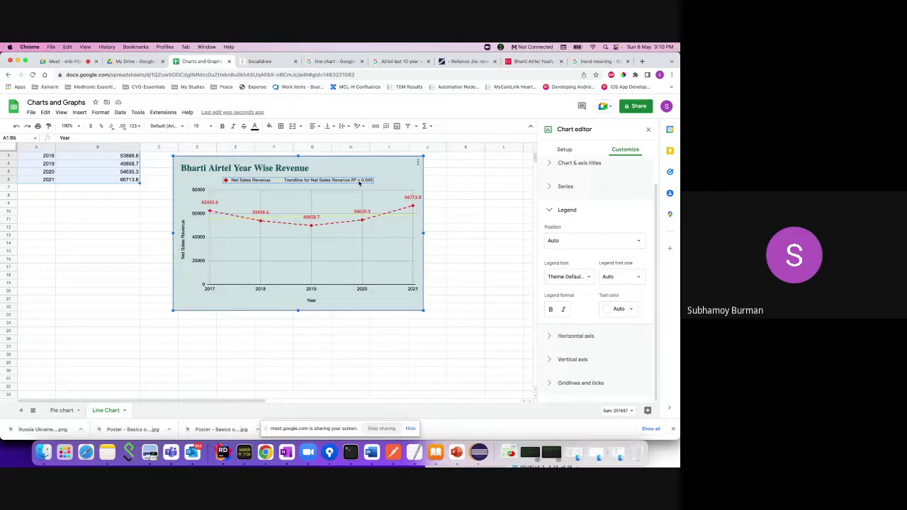
left_click(70, 62)
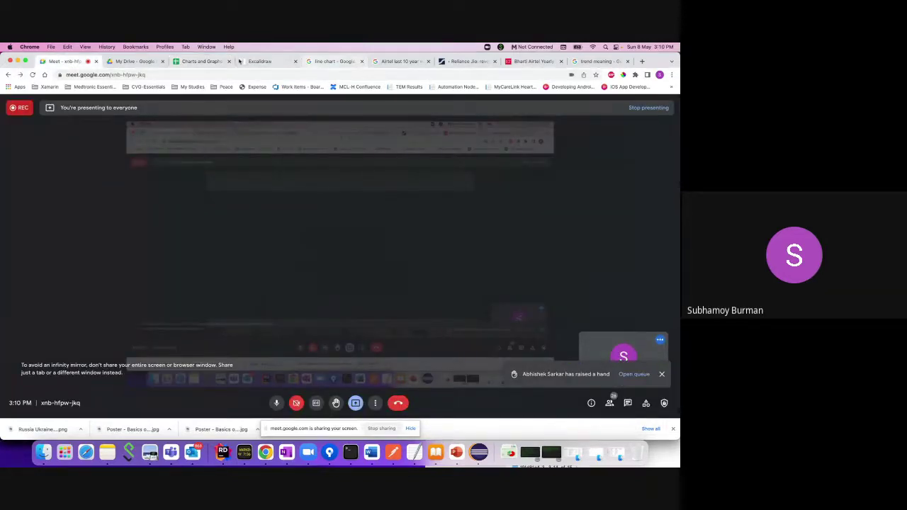
left_click(204, 62)
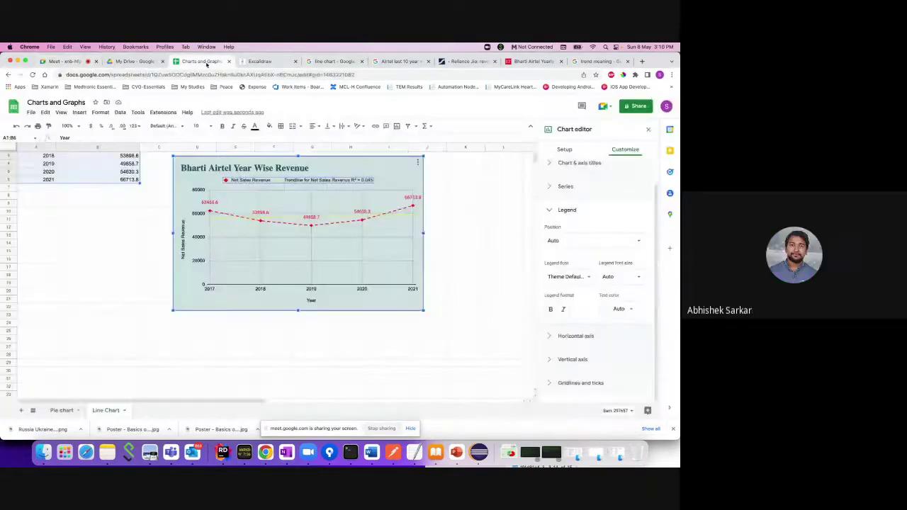
Collapse the Legend section in the Chart editor.
left_click(549, 210)
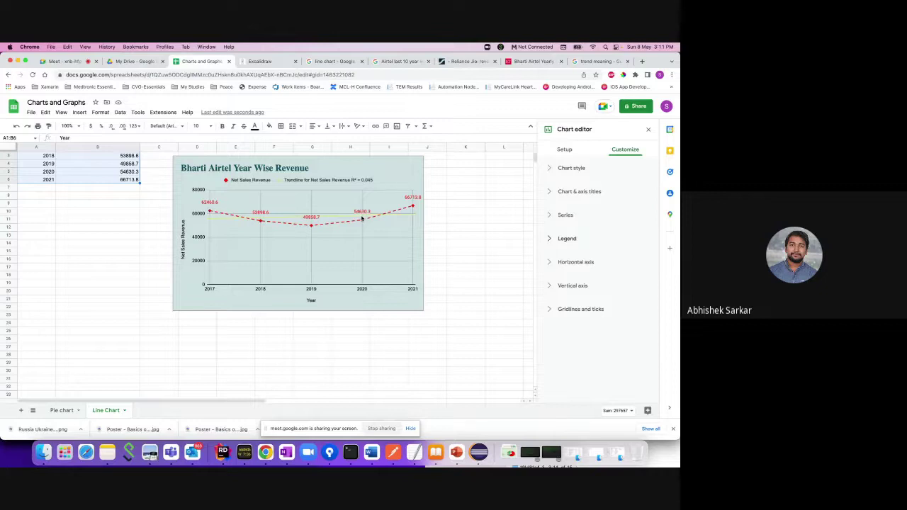
Start a text note reading 'Tren' on the Excalidraw canvas.
left_click(266, 62)
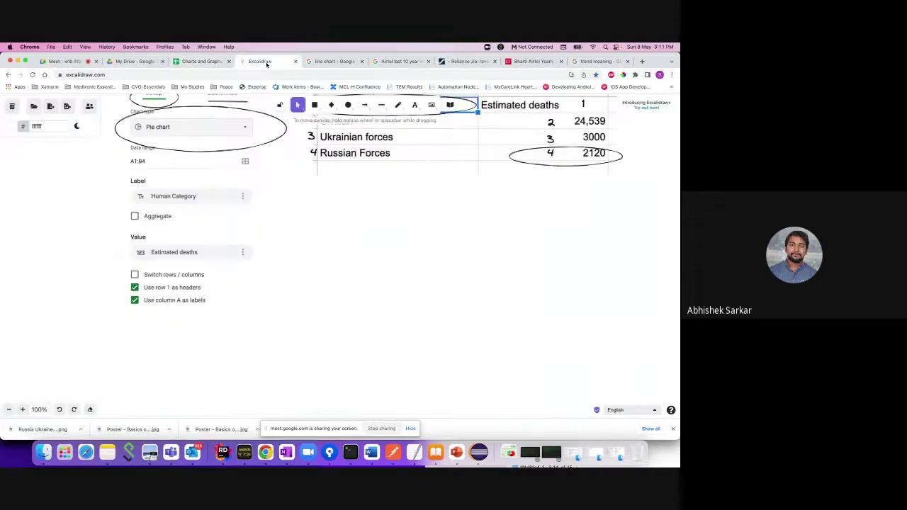
double_click(155, 328)
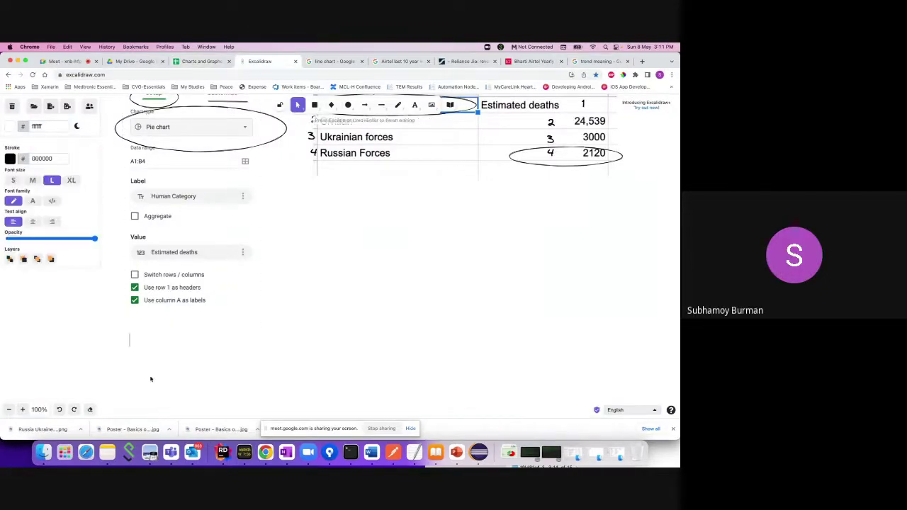
type("Tren")
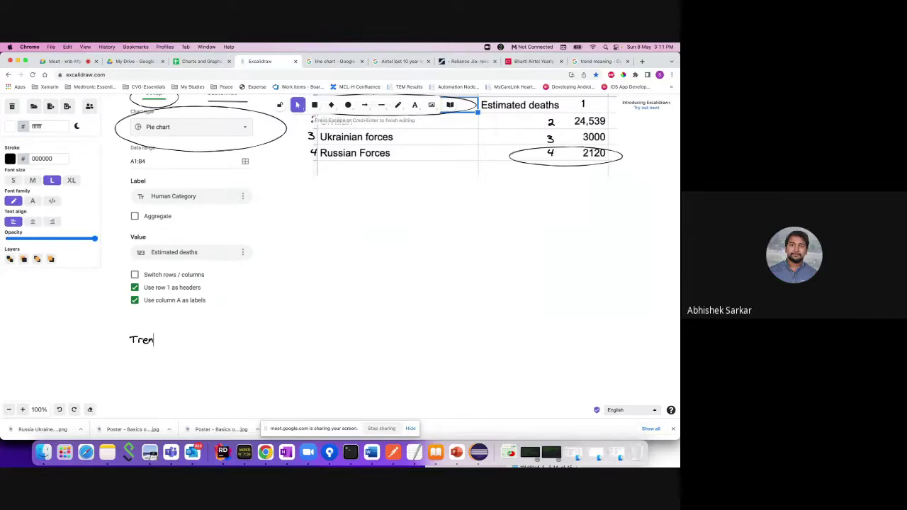
Capture a region screenshot of the Airtel revenue chart with Cmd+Shift+5.
left_click(198, 62)
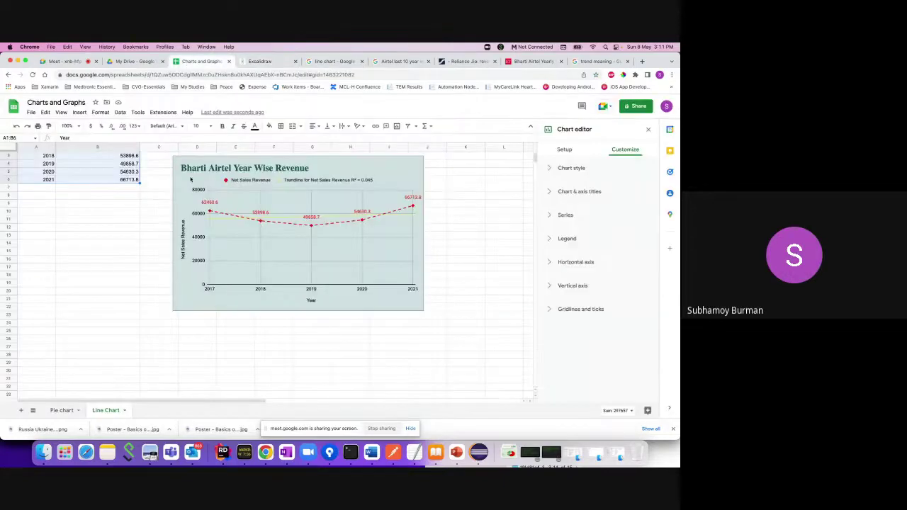
key("super+shift+5")
left_click_drag(120, 165, 271, 178)
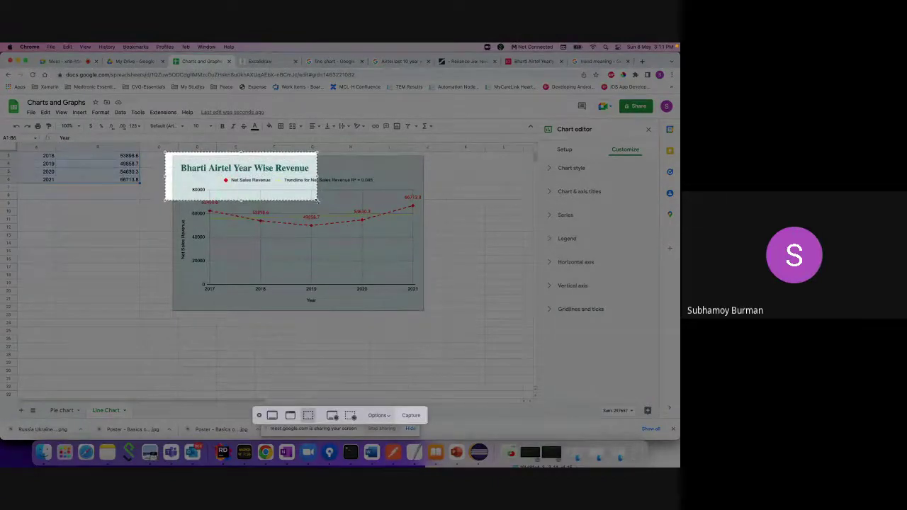
left_click_drag(319, 201, 427, 319)
left_click(412, 415)
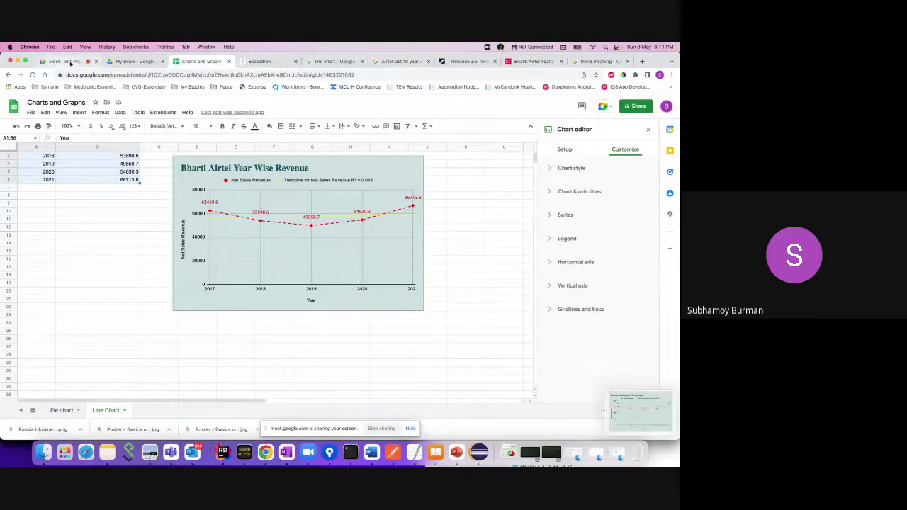
left_click(260, 62)
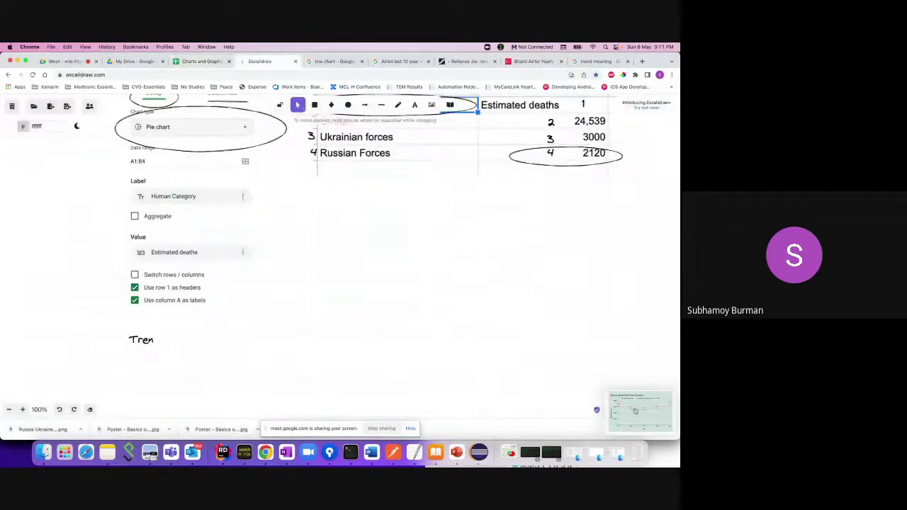
Place the chart screenshot, enlarge it about 1.7x, and pencil-tick its five data points.
left_click_drag(635, 412, 315, 279)
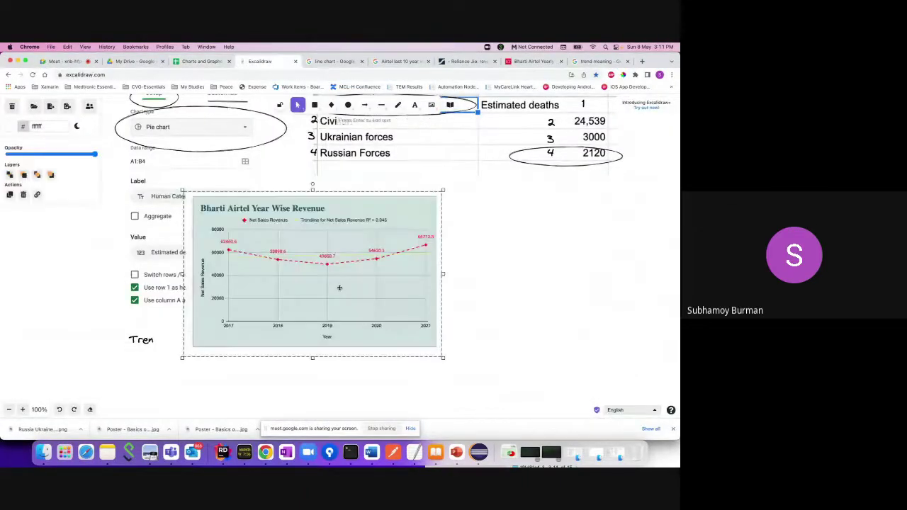
left_click_drag(443, 358, 630, 479)
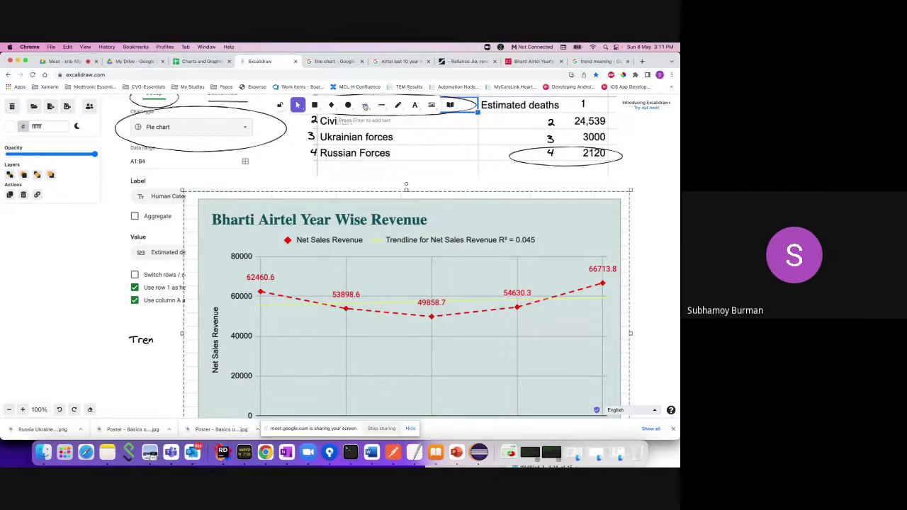
left_click(398, 105)
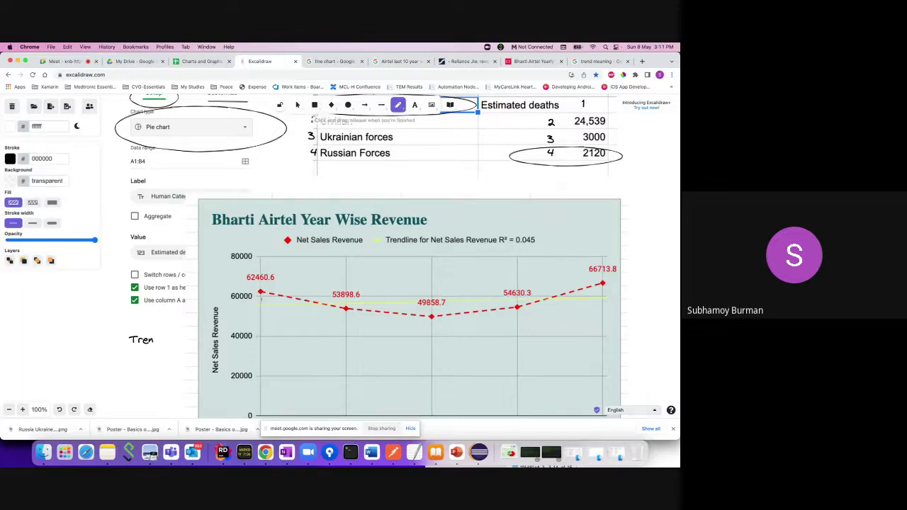
left_click_drag(261, 303, 261, 306)
left_click_drag(428, 302, 431, 312)
left_click_drag(345, 302, 345, 309)
left_click_drag(517, 298, 516, 306)
left_click_drag(602, 284, 602, 295)
Circle the R² = 0.045 legend value and move the chart image down.
mouse_move(498, 229)
left_mouse_down()
mouse_move(497, 238)
mouse_move(524, 250)
mouse_move(537, 230)
mouse_move(499, 231)
left_mouse_up()
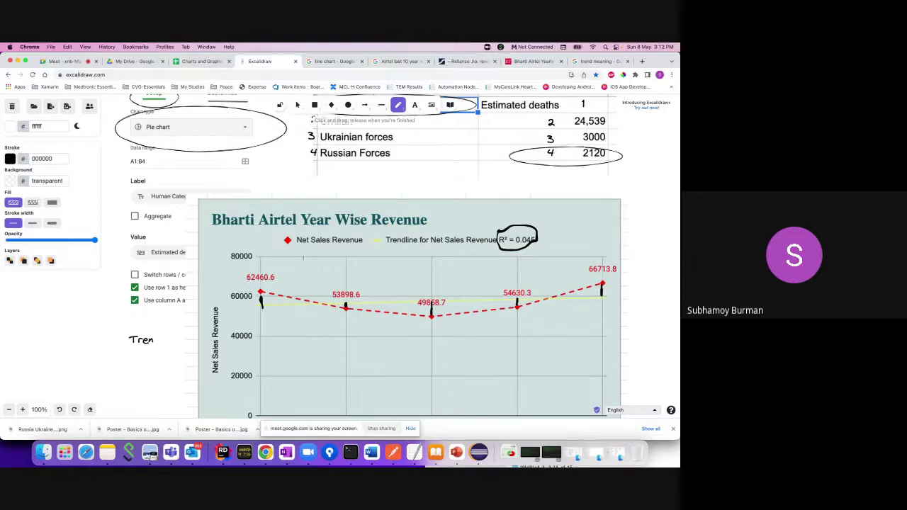
key("v")
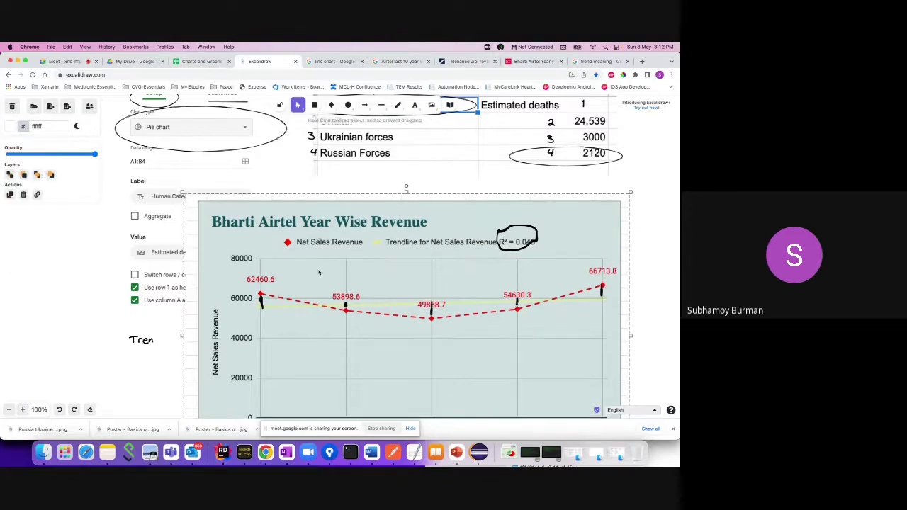
mouse_move(319, 237)
left_mouse_down()
mouse_move(325, 343)
mouse_move(377, 332)
mouse_move(380, 323)
left_mouse_up()
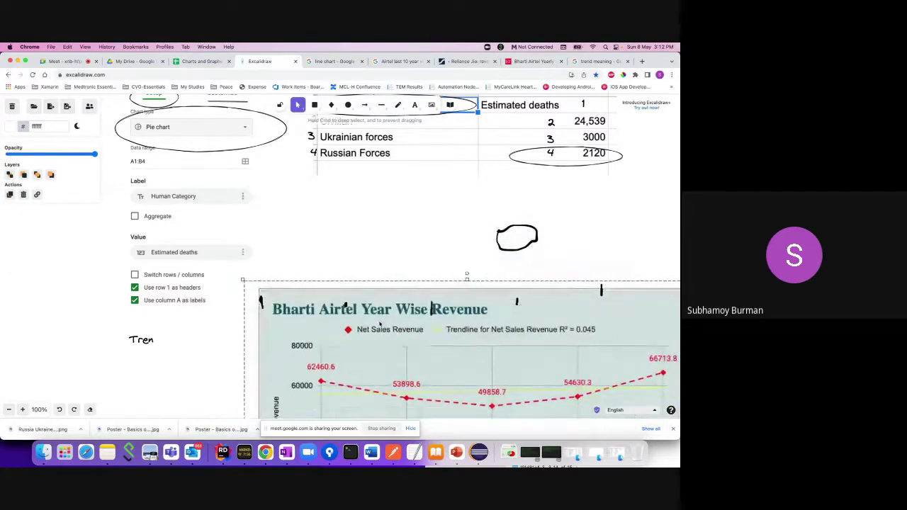
Return to the Charts and Graphs spreadsheet and enlarge the revenue chart.
left_click(201, 62)
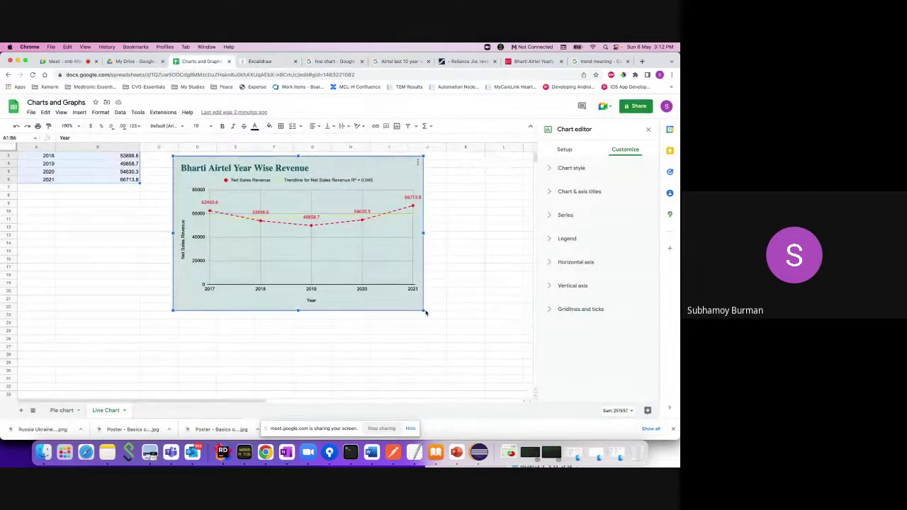
left_click_drag(423, 310, 445, 328)
left_click_drag(475, 349, 485, 351)
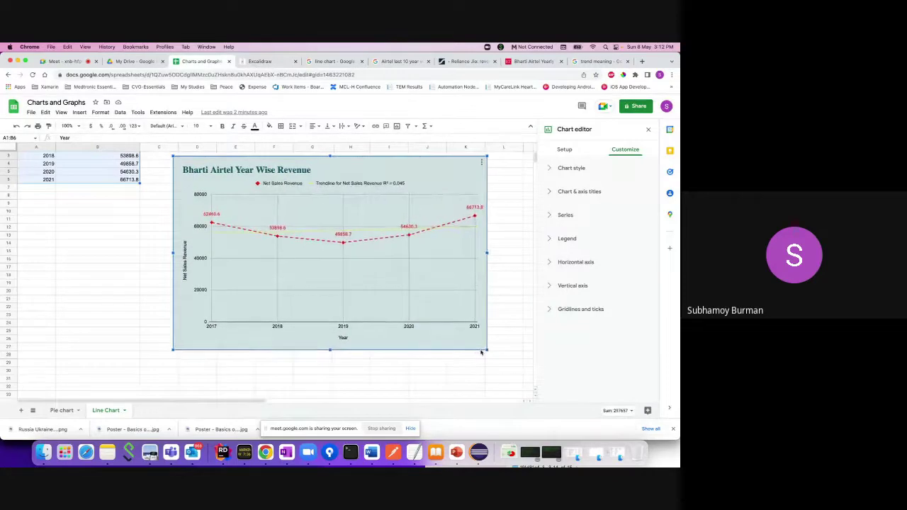
Set the chart's legend position to Left.
scroll(380, 307, "up", 1)
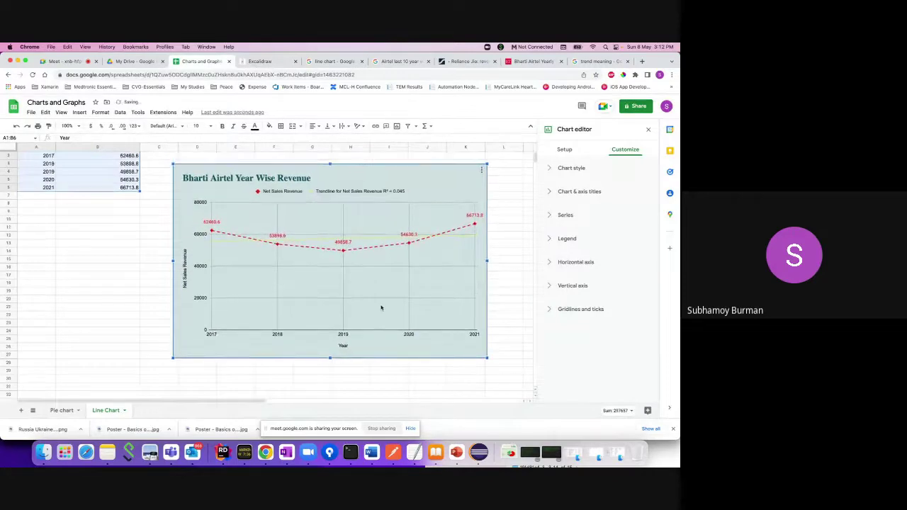
left_click(581, 216)
scroll(577, 279, "down", 6)
scroll(578, 280, "down", 3)
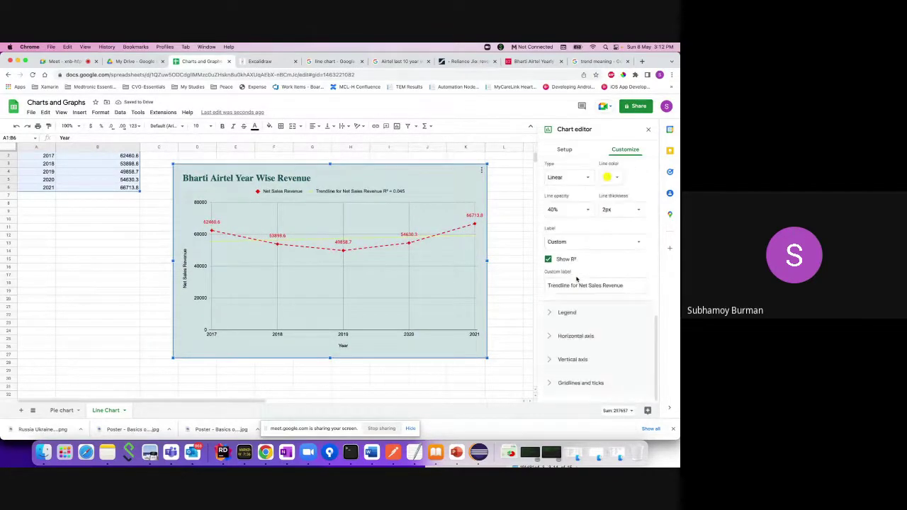
left_click(553, 312)
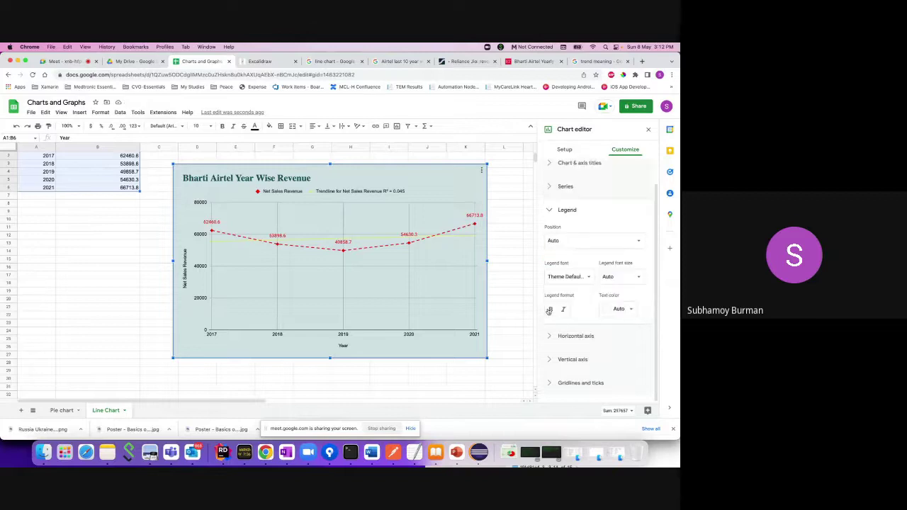
left_click(575, 240)
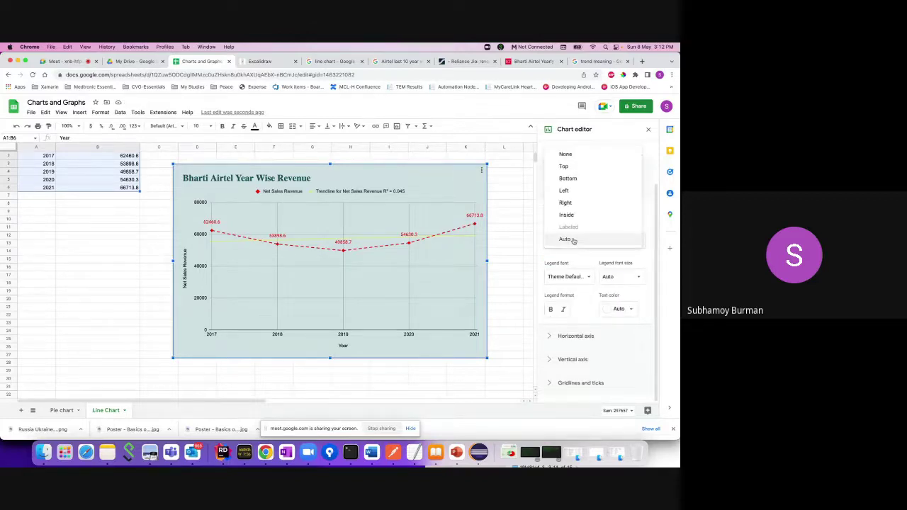
left_click(576, 191)
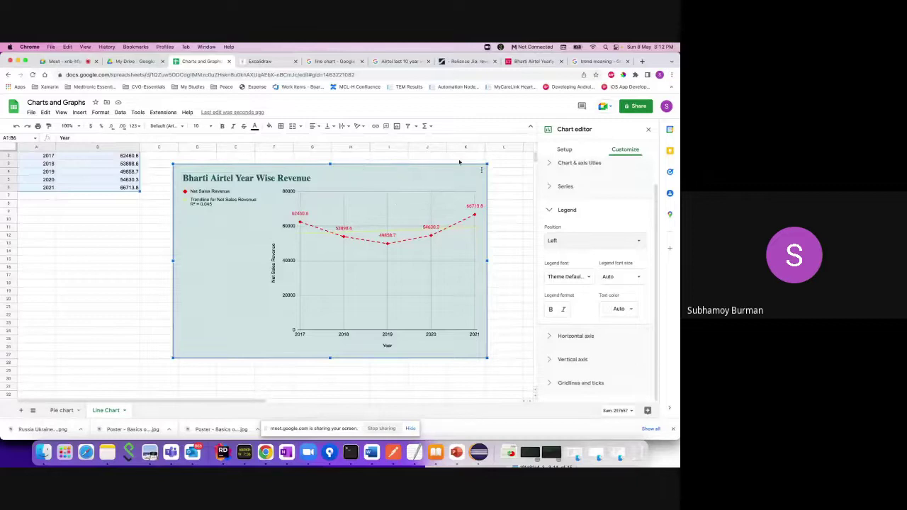
Try 30000 as the horizontal axis minimum, then clear it so the years return.
left_click(548, 212)
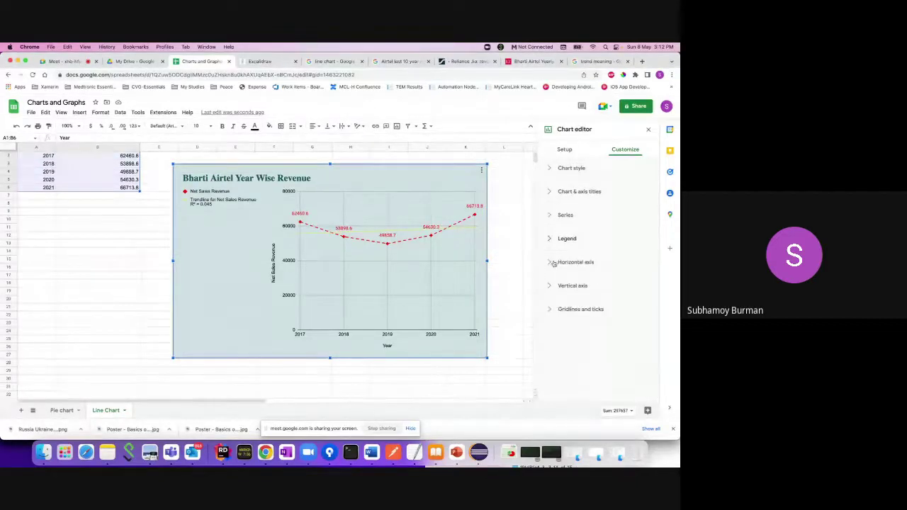
left_click(550, 261)
scroll(577, 306, "down", 4)
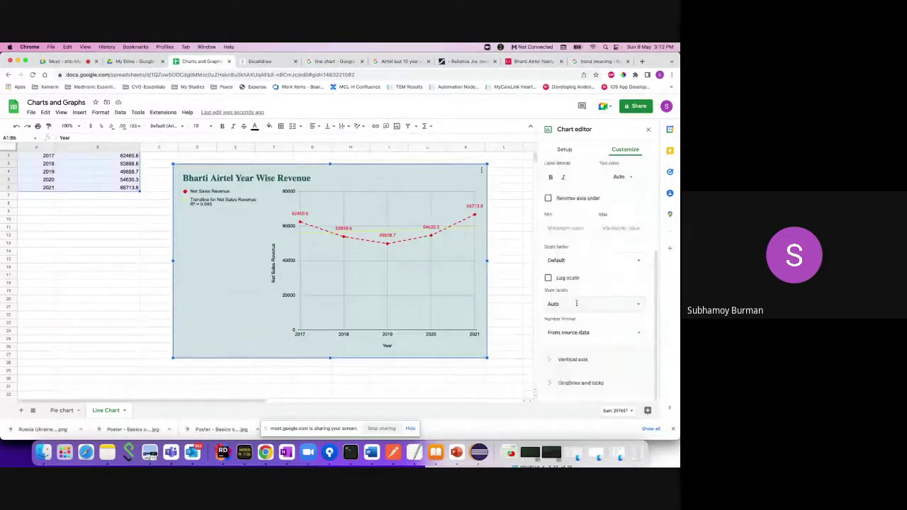
scroll(576, 305, "up", 4)
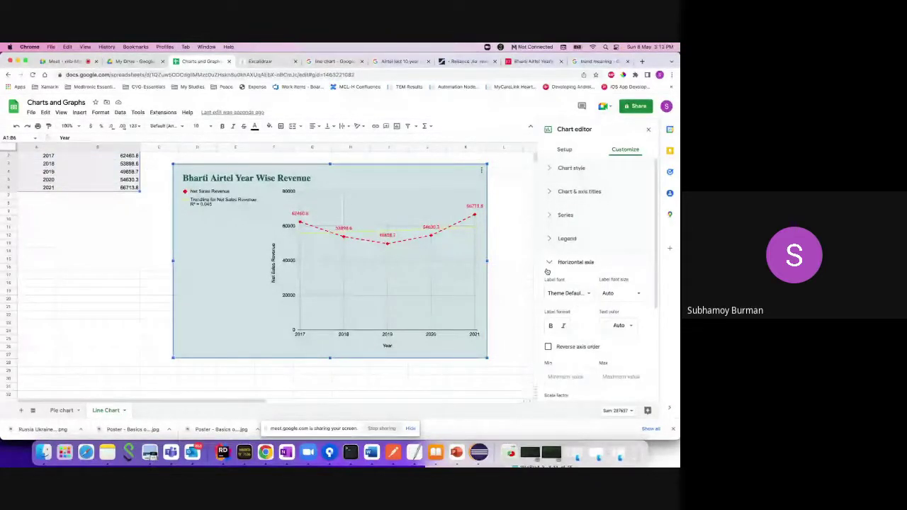
scroll(590, 292, "down", 1)
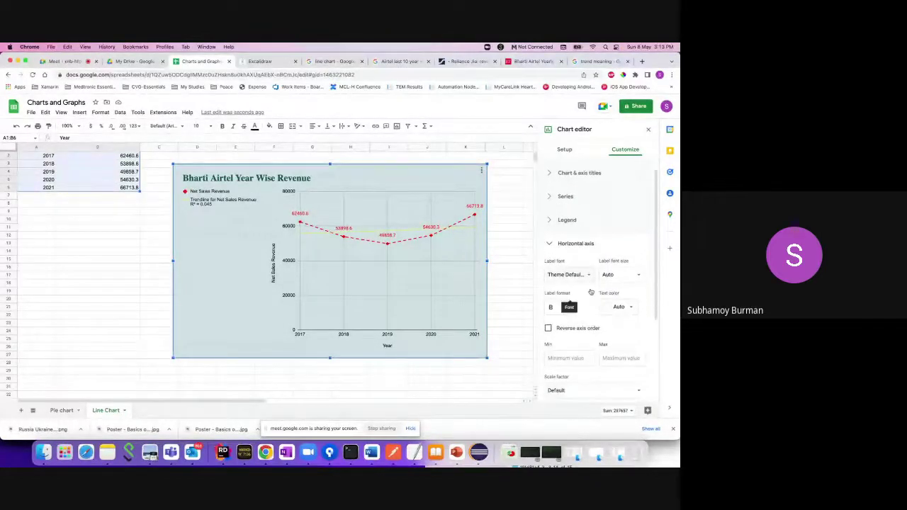
scroll(590, 292, "down", 2)
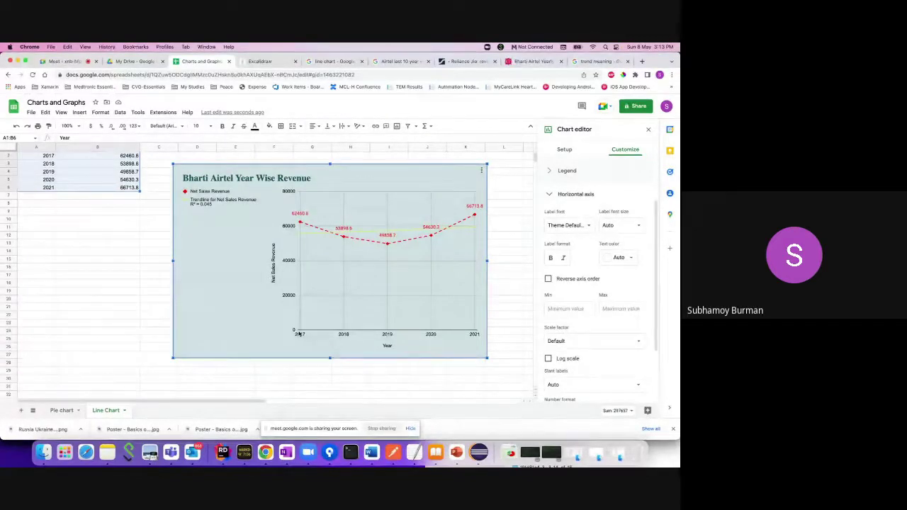
left_click(579, 306)
type("3000")
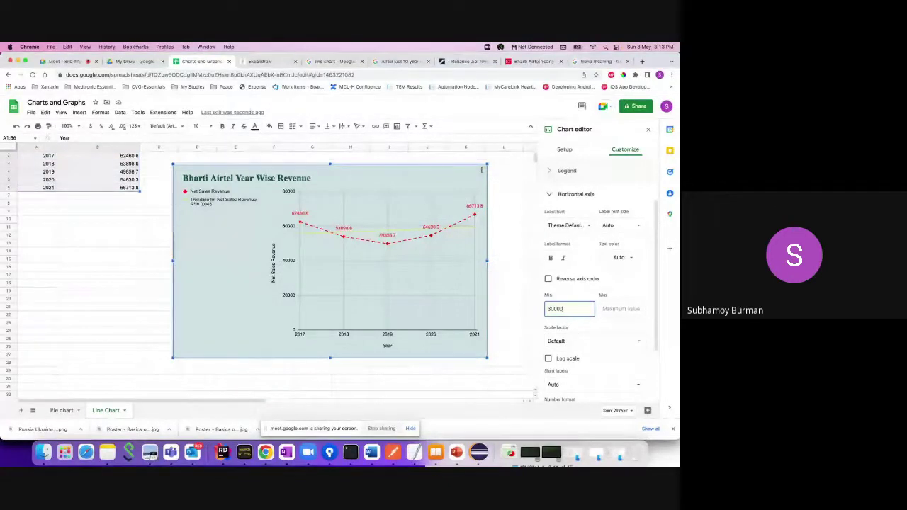
type("0")
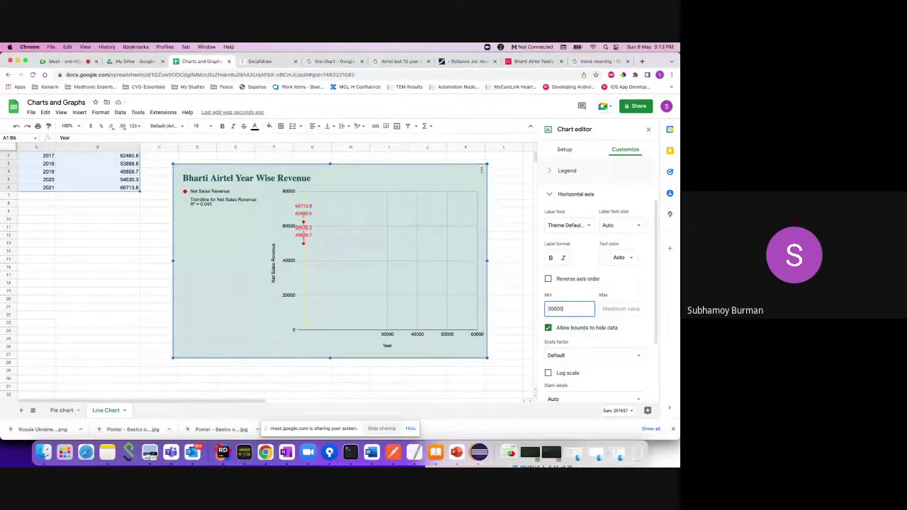
key("BackSpace")
key("BackSpace")
key("BackSpace")
key("BackSpace")
key("BackSpace")
left_click(627, 287)
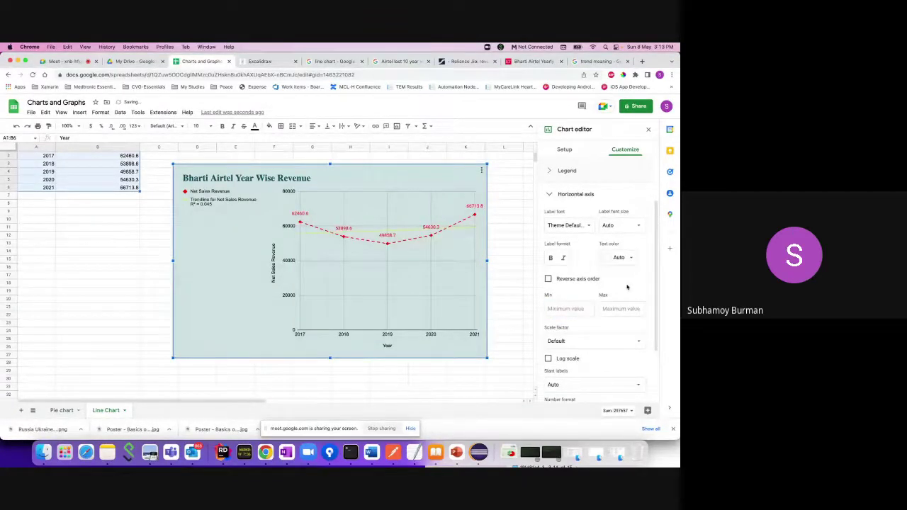
Collapse Horizontal axis and begin editing the vertical axis minimum.
scroll(627, 286, "up", 3)
left_click(549, 218)
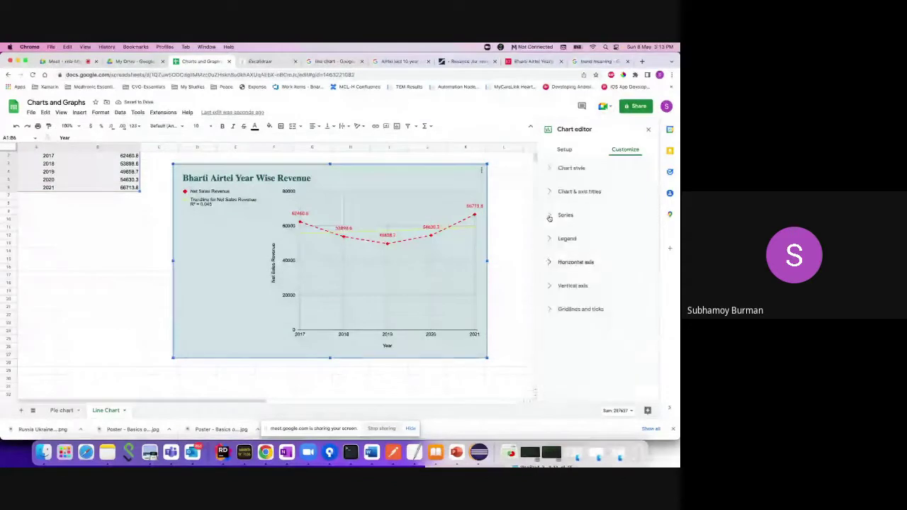
left_click(570, 286)
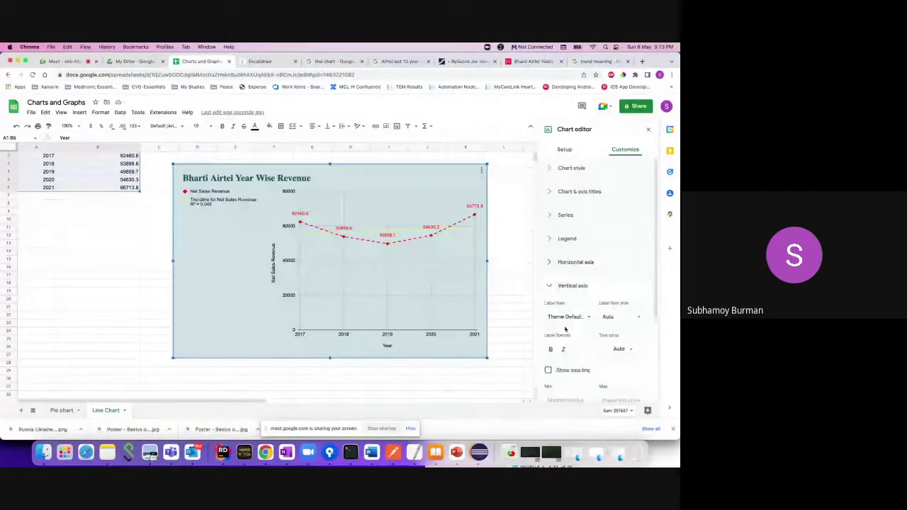
scroll(564, 328, "down", 2)
left_click(560, 326)
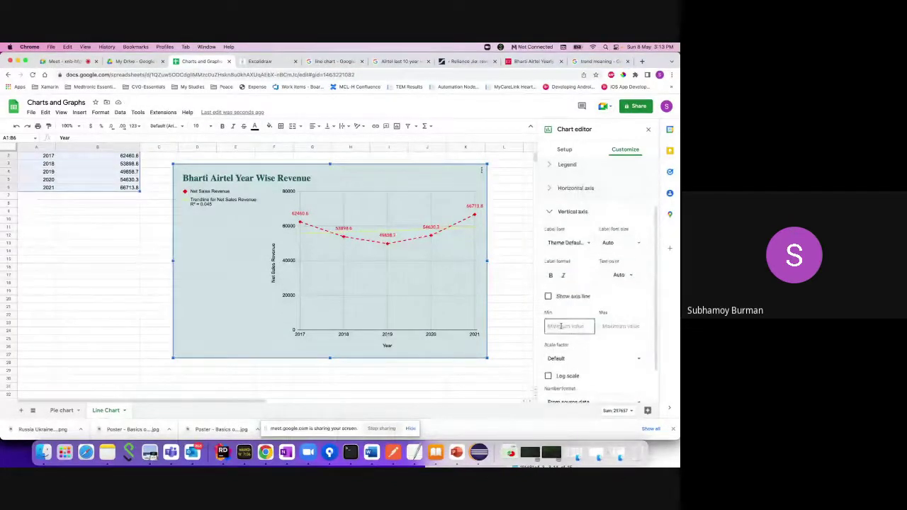
Clear the trial 30000 vertical minimum and reopen the chart's editor.
type("30000")
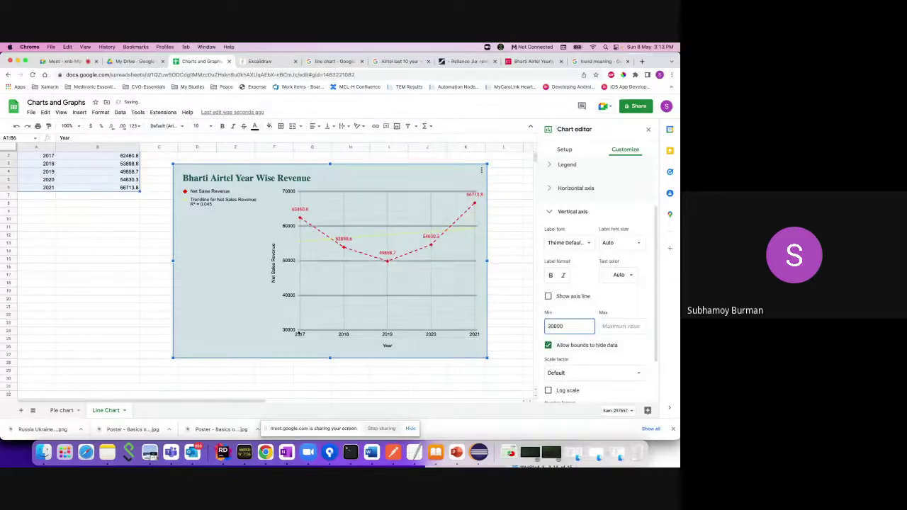
key("BackSpace")
key("BackSpace")
key("BackSpace")
key("BackSpace")
key("BackSpace")
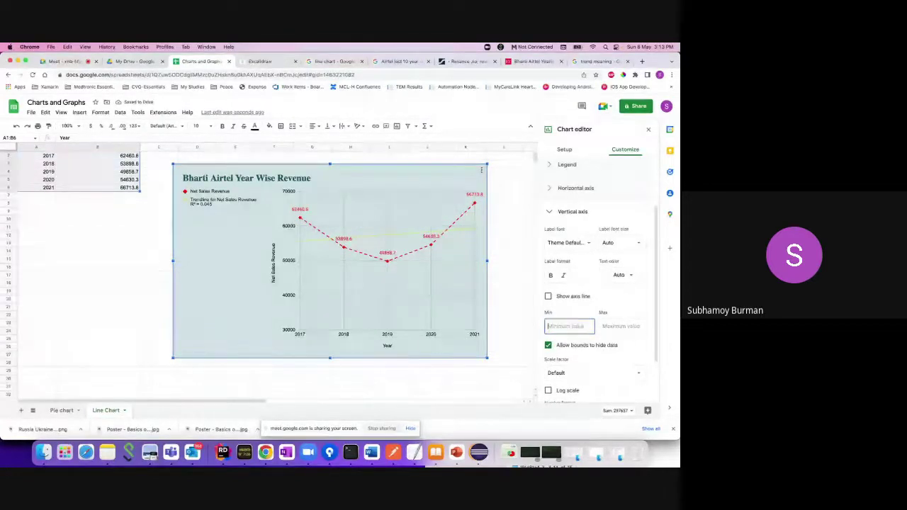
left_click(427, 379)
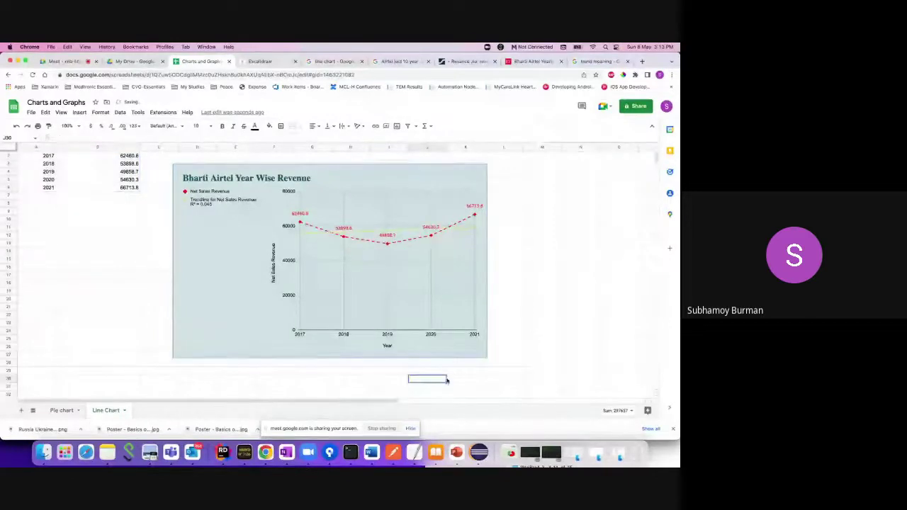
left_click(296, 330)
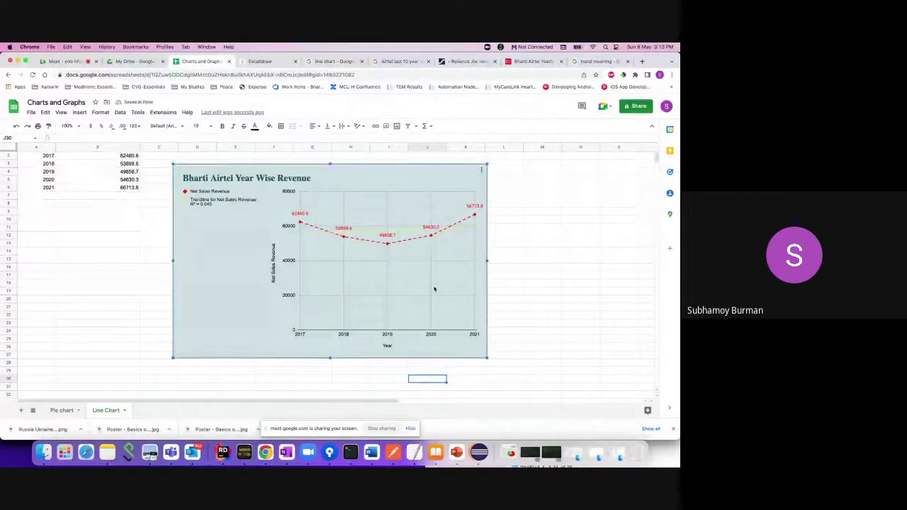
double_click(266, 322)
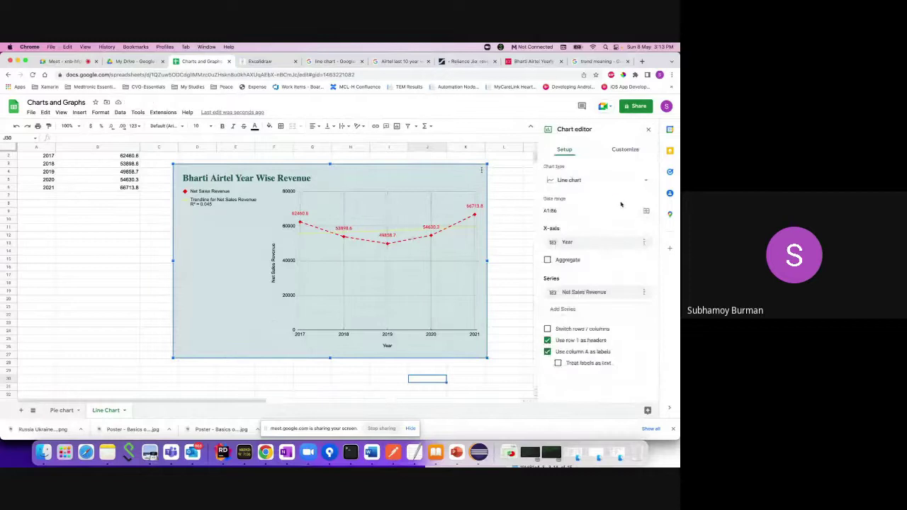
Set the vertical axis minimum to 45000.
left_click(623, 150)
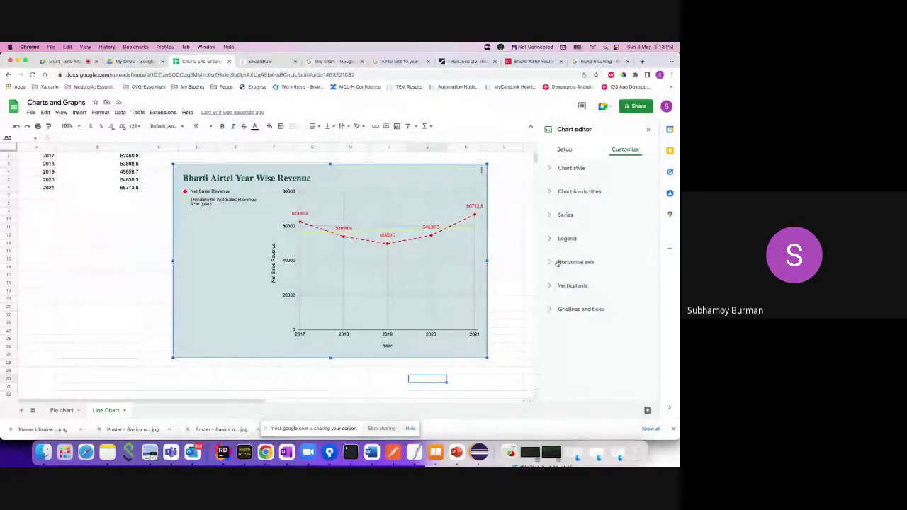
left_click(573, 286)
scroll(575, 345, "down", 3)
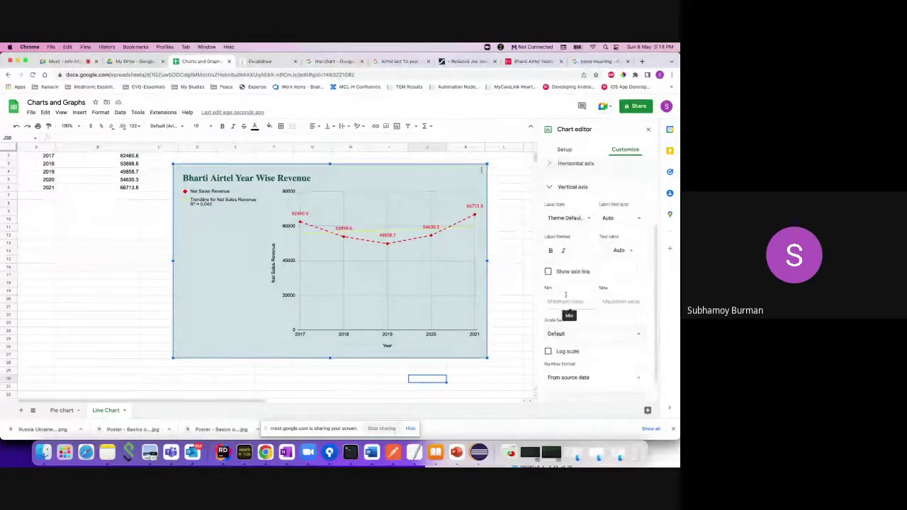
left_click(565, 299)
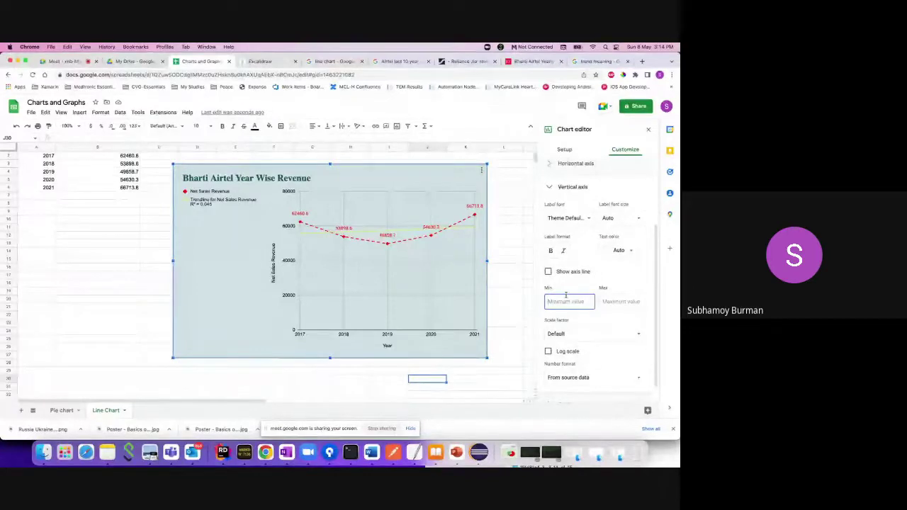
type("3")
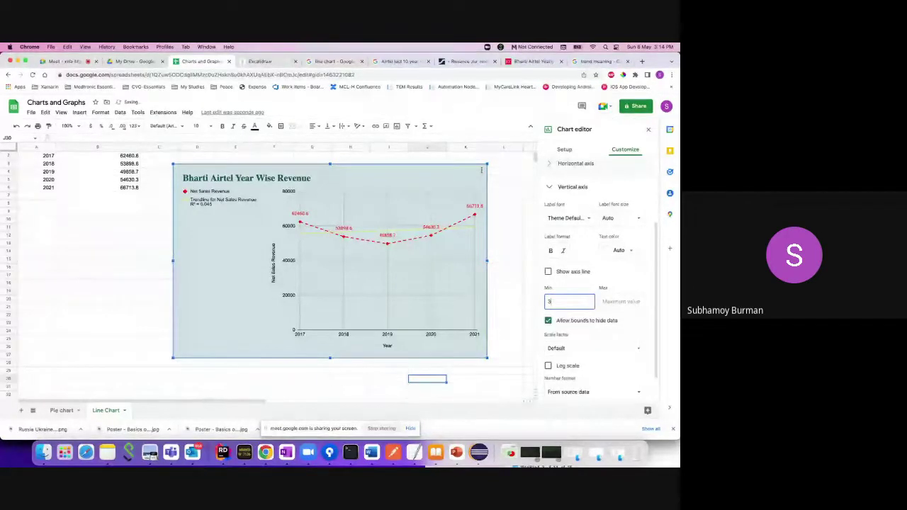
type("00")
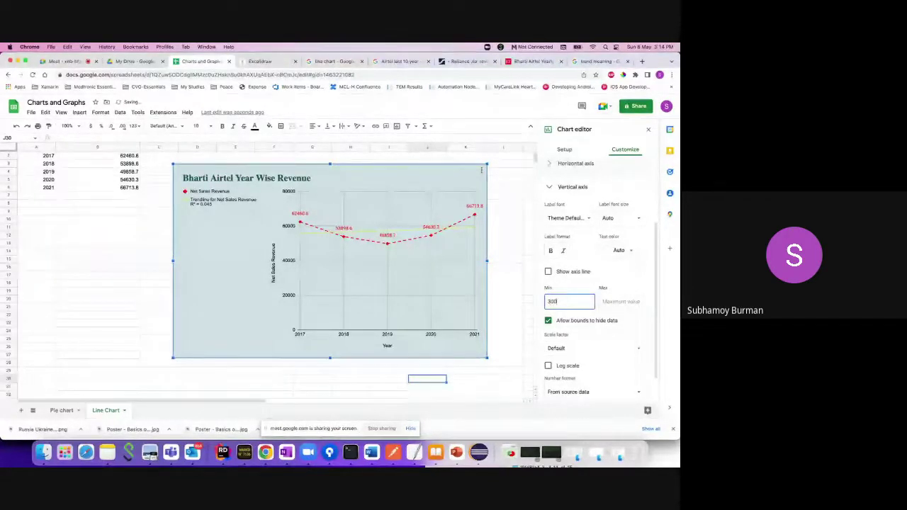
type("00")
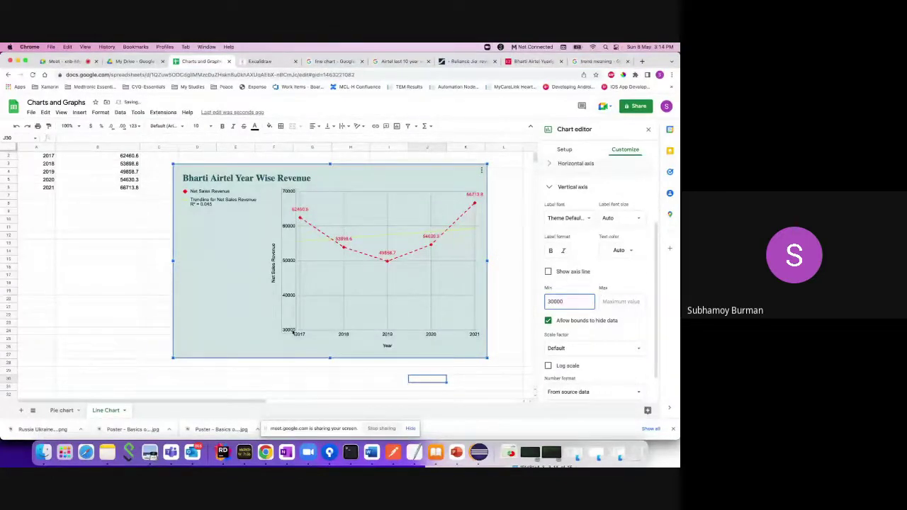
left_click(550, 301)
key("BackSpace")
type("45")
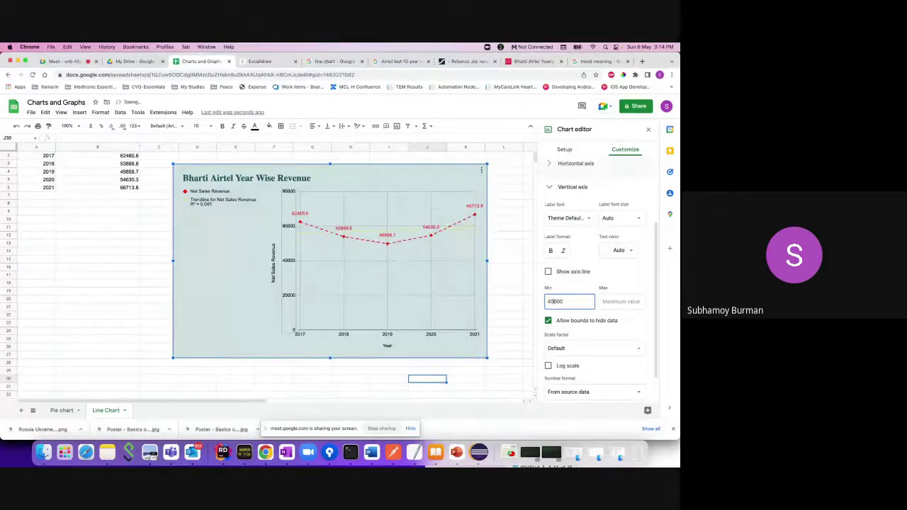
key("BackSpace")
type("5")
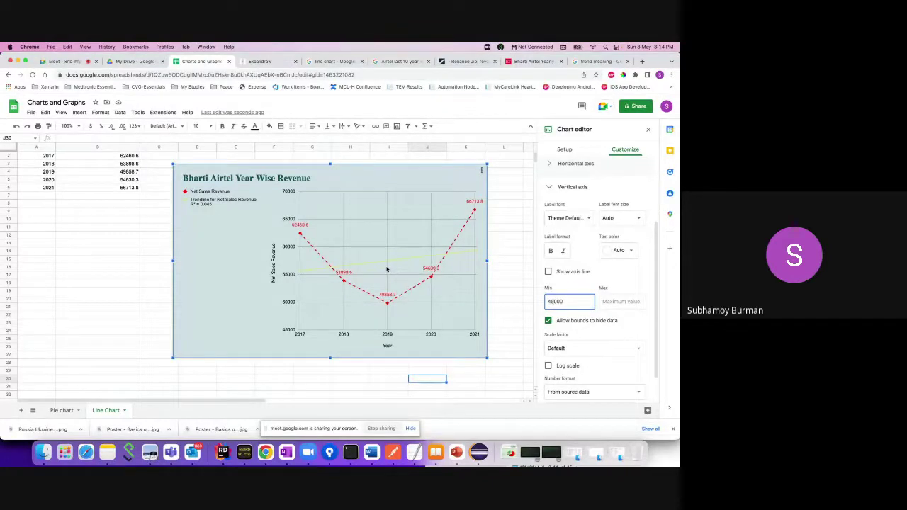
Try vertical-axis scale factors of 100, millions and thousands, ending on Default.
left_click(574, 346)
left_click(566, 358)
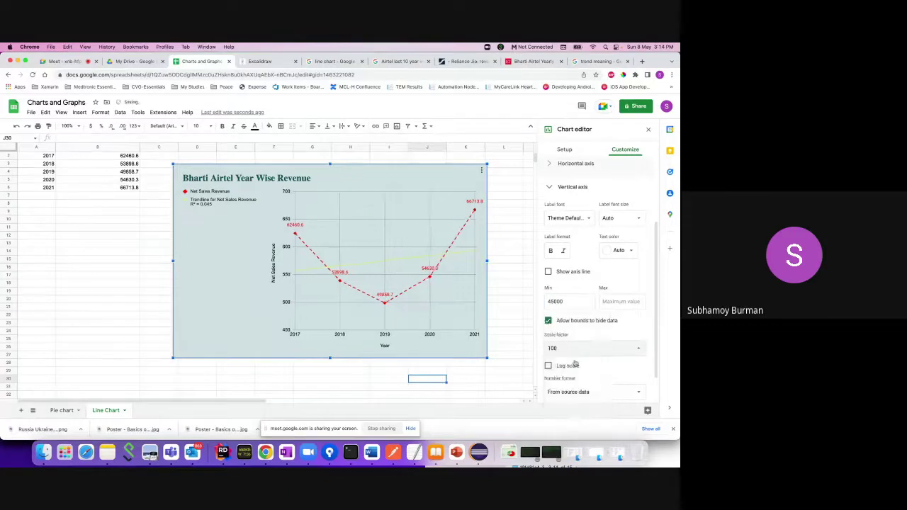
left_click(581, 348)
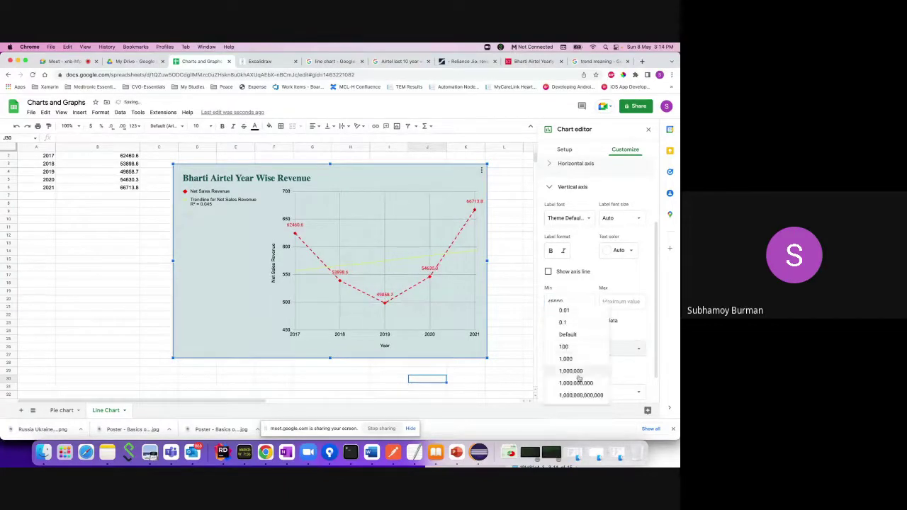
left_click(579, 378)
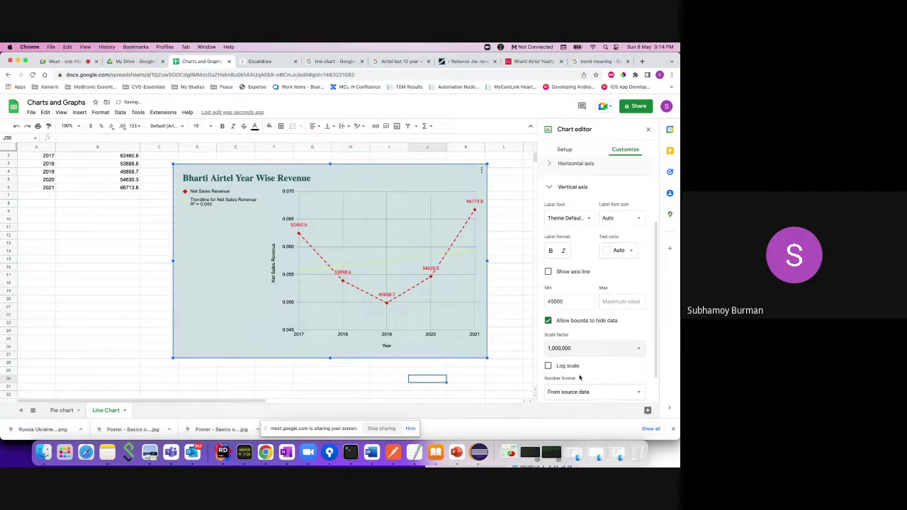
left_click(582, 346)
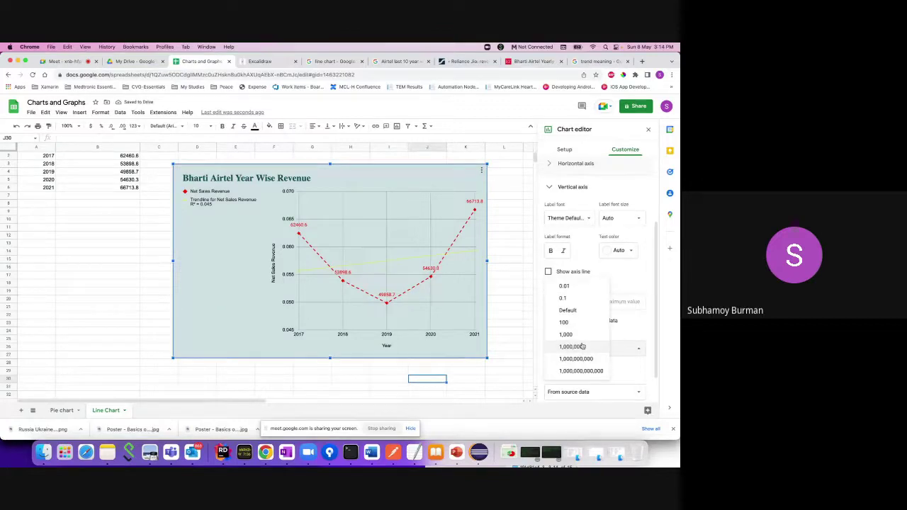
left_click(578, 311)
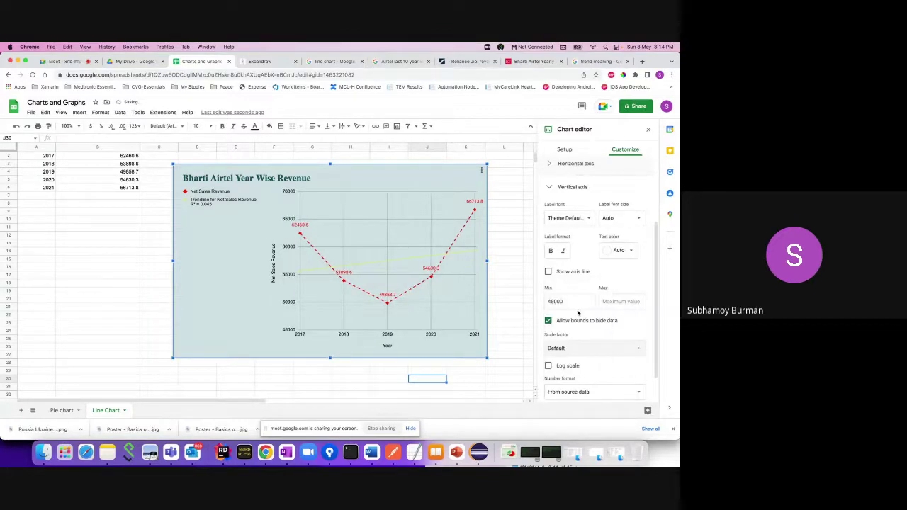
left_click(567, 349)
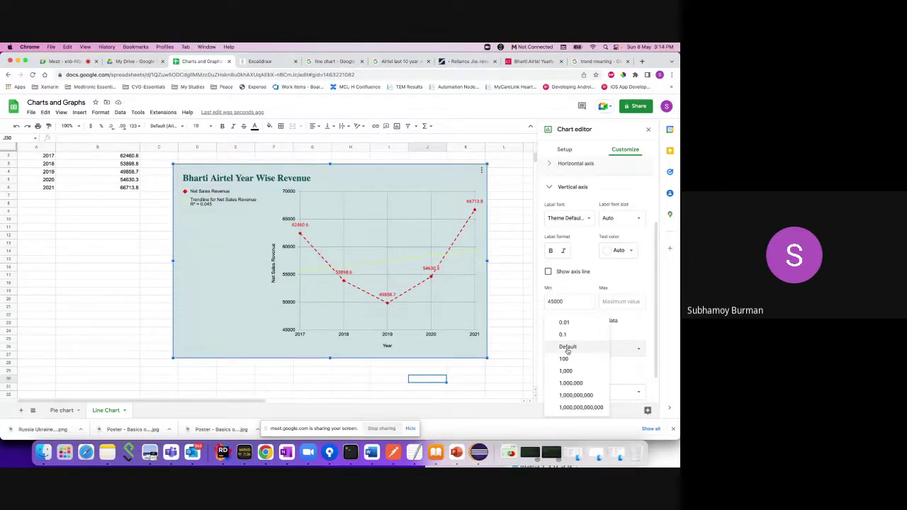
left_click(568, 371)
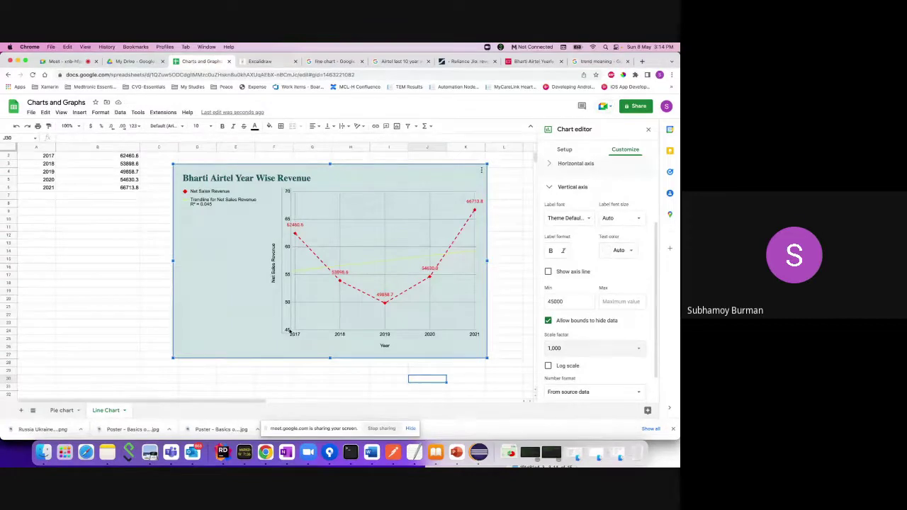
left_click(578, 348)
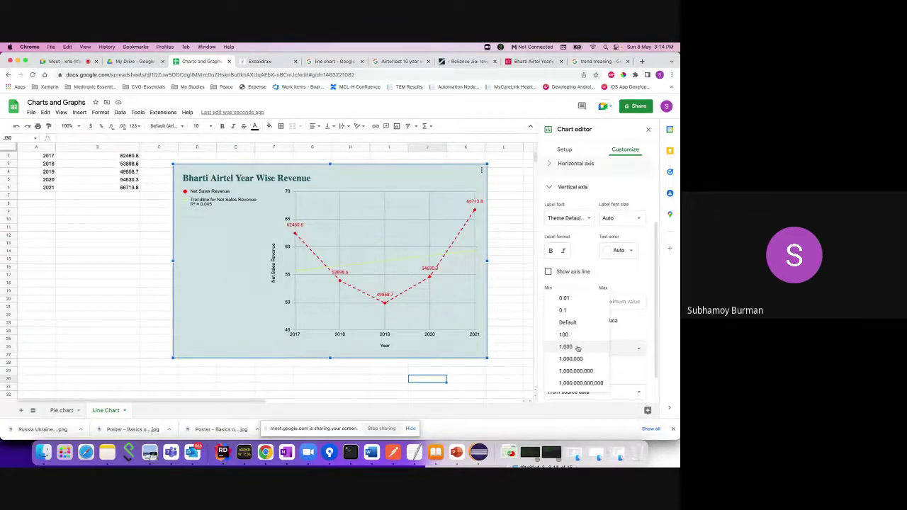
left_click(567, 322)
Switch the vertical axis to log scale and back to linear.
left_click(548, 366)
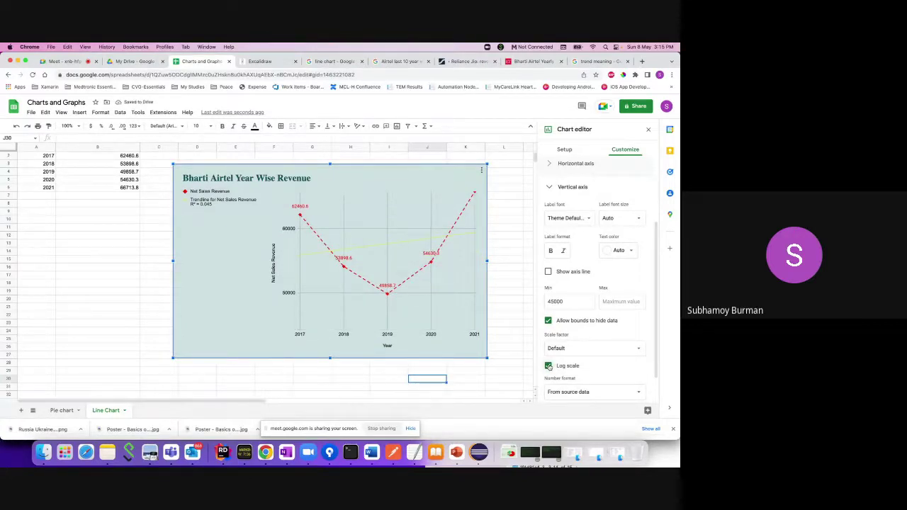
left_click(548, 366)
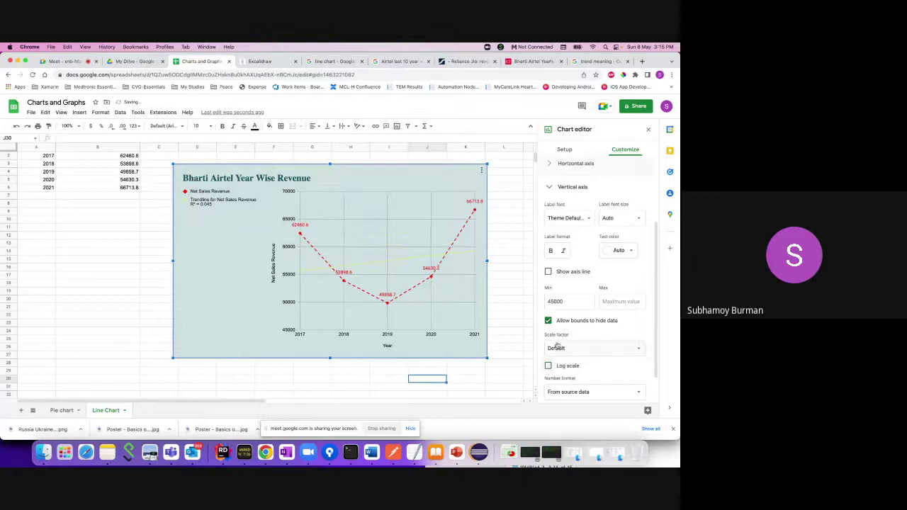
scroll(582, 364, "down", 1)
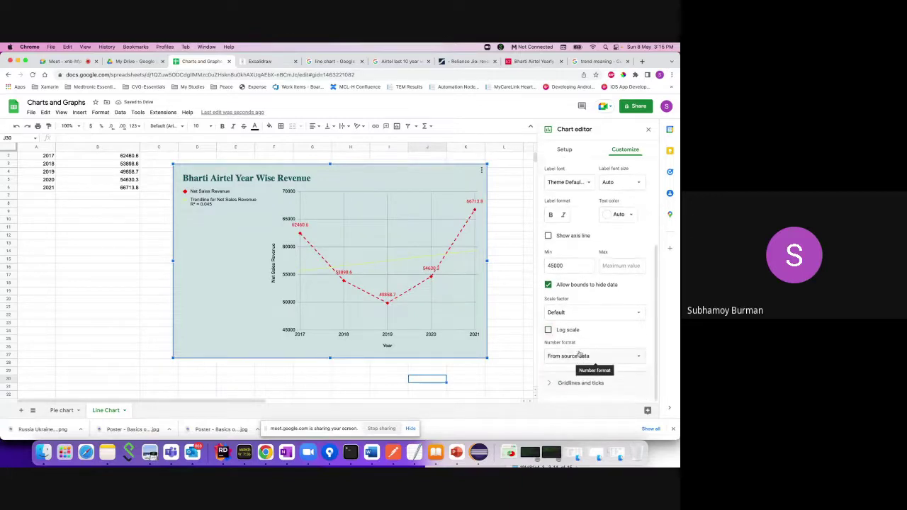
Keep major gridlines, add minor gridlines with count 2, and zoom the page in.
left_click(550, 383)
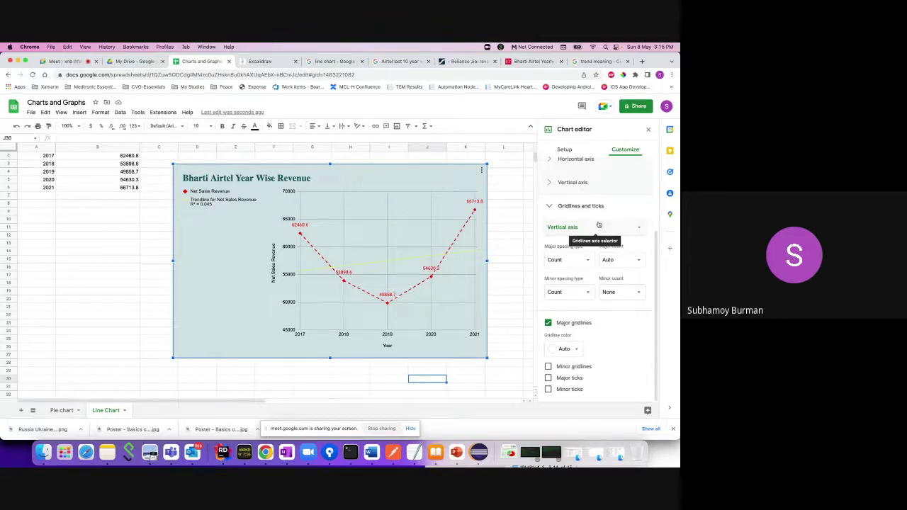
left_click(547, 322)
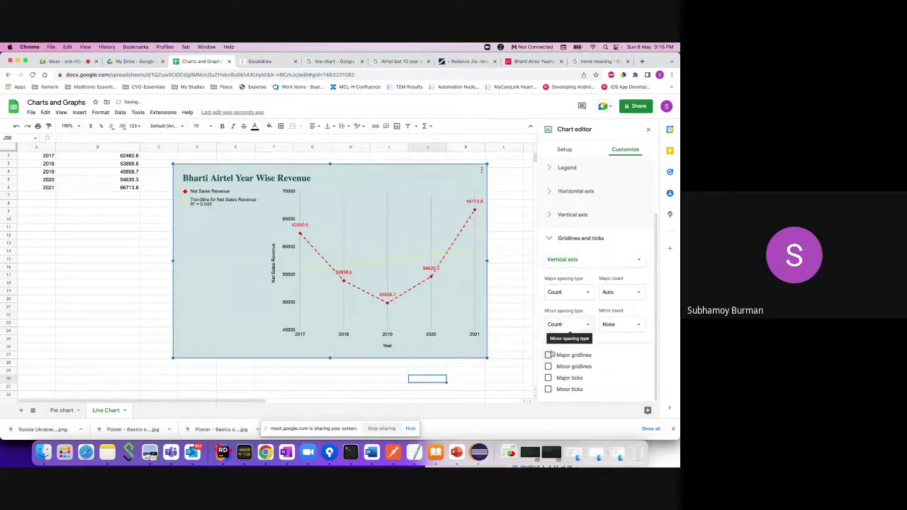
left_click(547, 355)
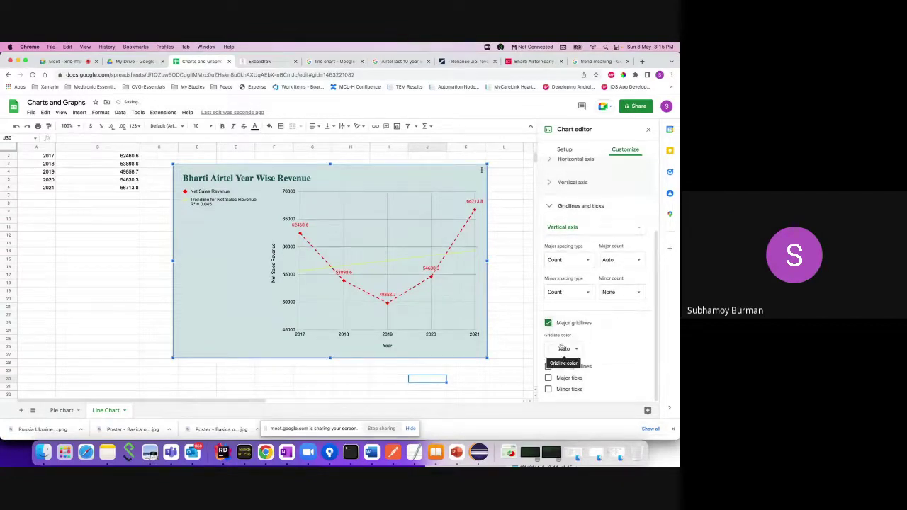
left_click(548, 366)
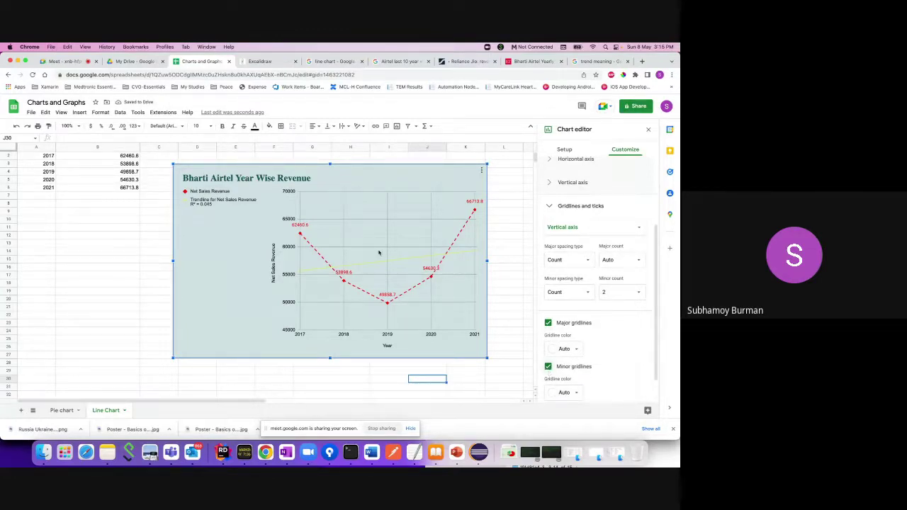
key("super+equal")
key("super+equal")
key("super+equal")
key("super+equal")
key("super+equal")
key("super+equal")
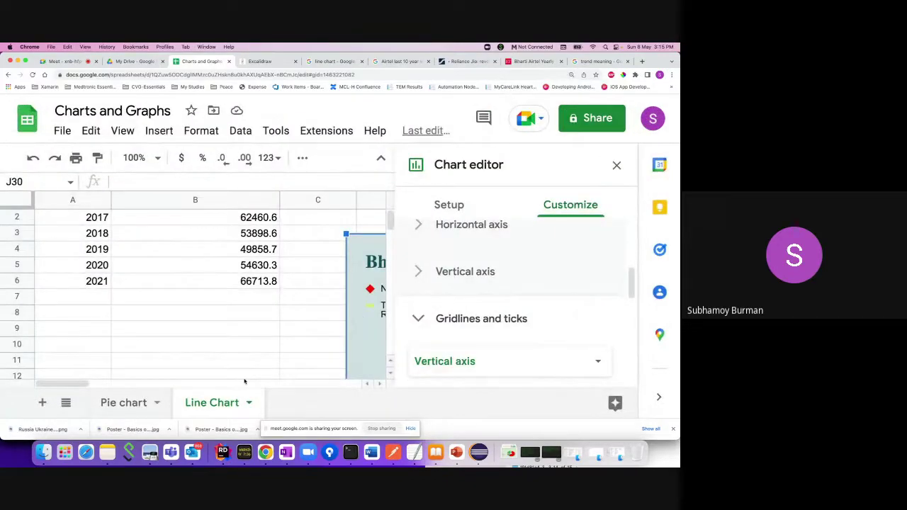
Reset the browser zoom to 100% and scroll left to show the whole chart.
scroll(203, 342, "right", 5)
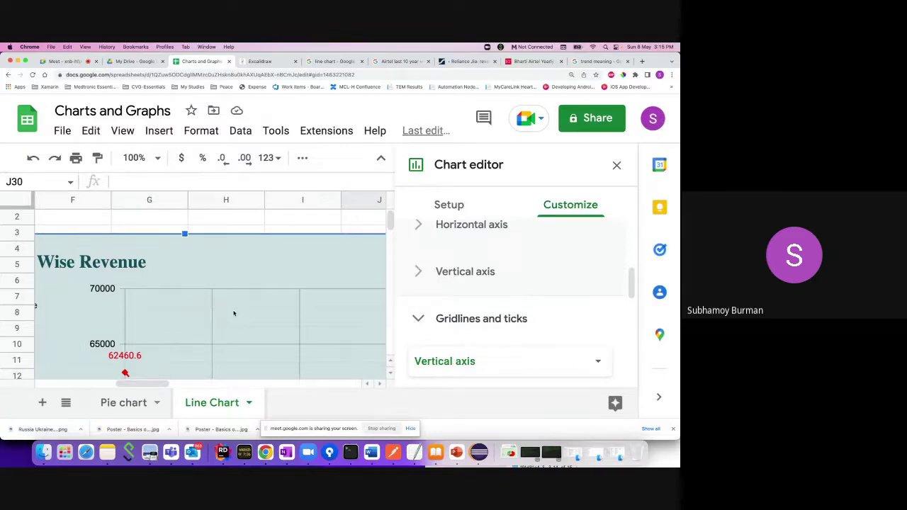
key("super+minus")
key("super+minus")
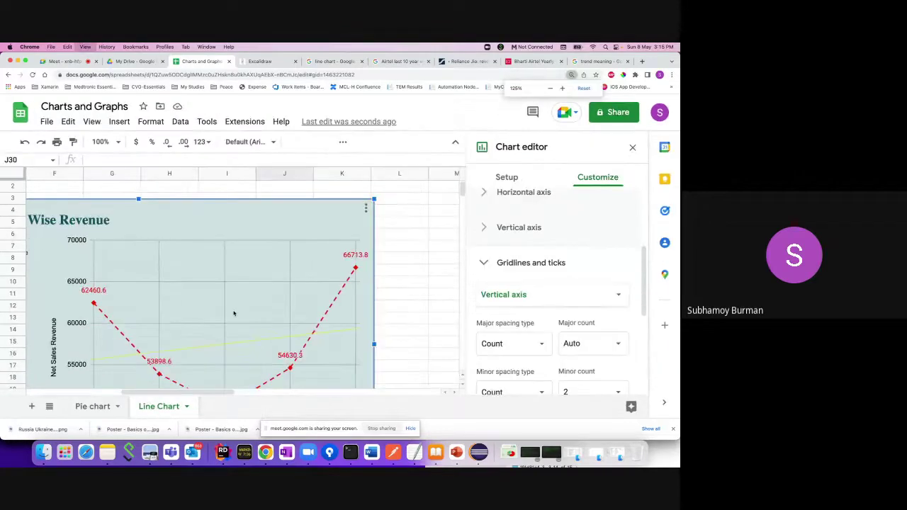
key("super+minus")
key("super+minus")
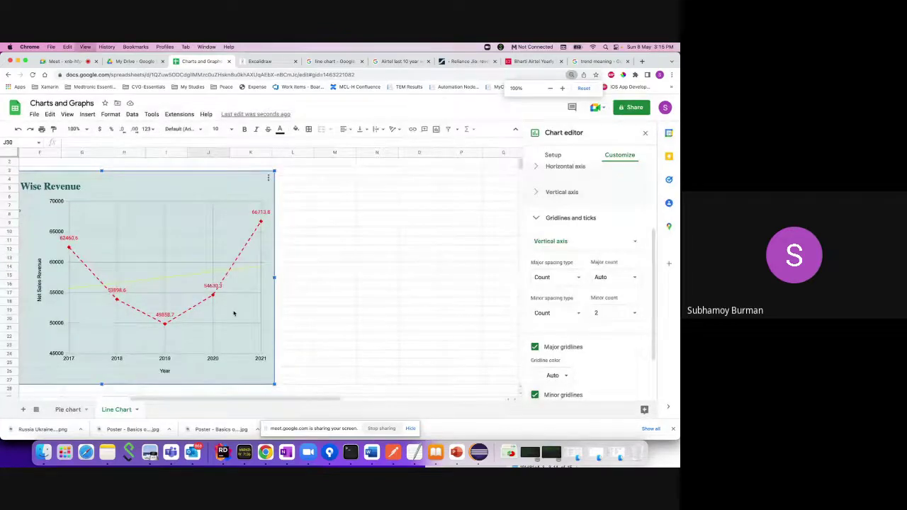
key("super+minus")
scroll(224, 392, "left", 3)
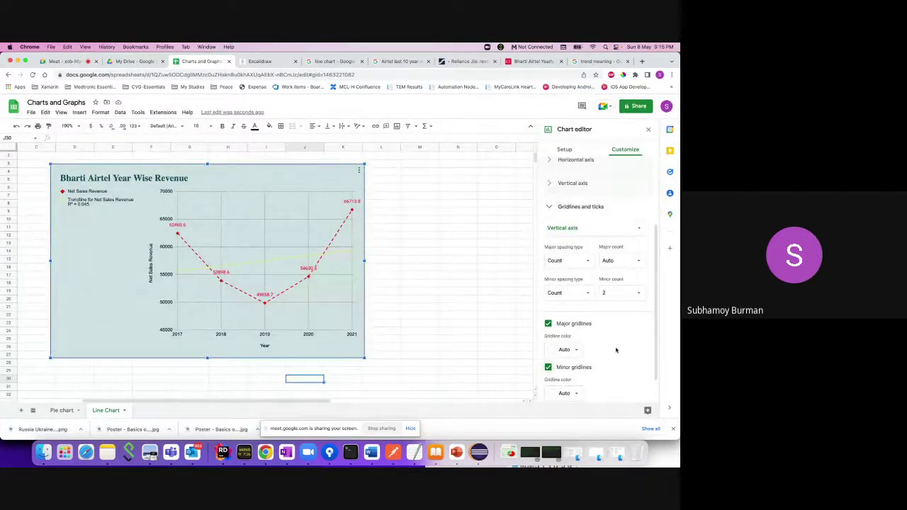
Turn on major tick marks for the vertical axis, positioned Outside.
scroll(615, 349, "down", 1)
left_click(549, 379)
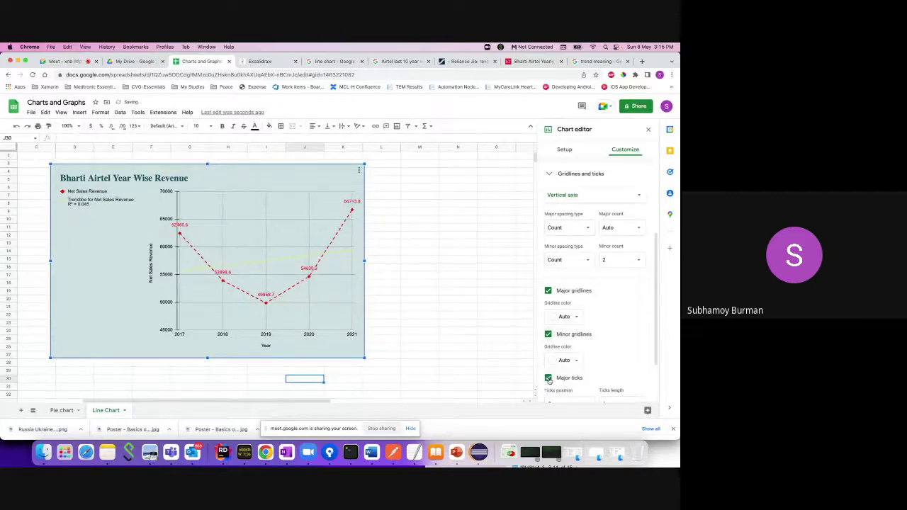
left_click(548, 379)
left_click(548, 378)
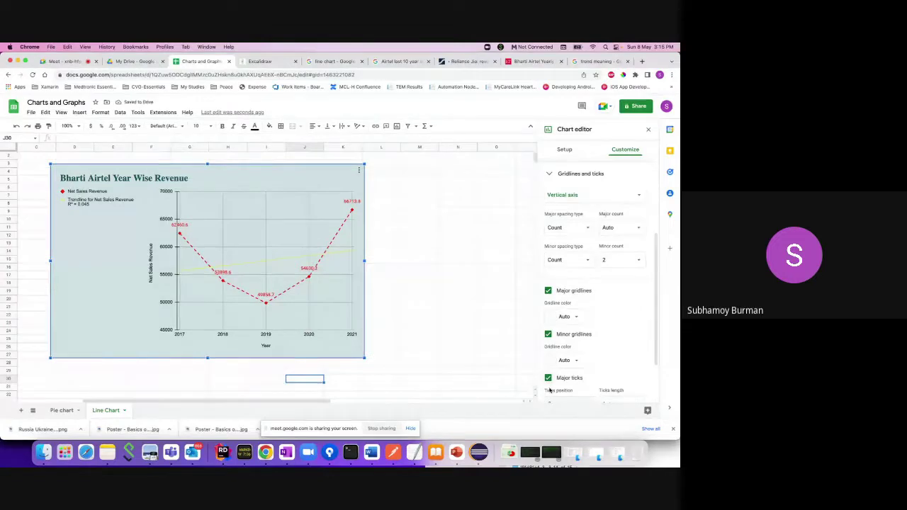
scroll(557, 376, "down", 2)
scroll(559, 369, "down", 3)
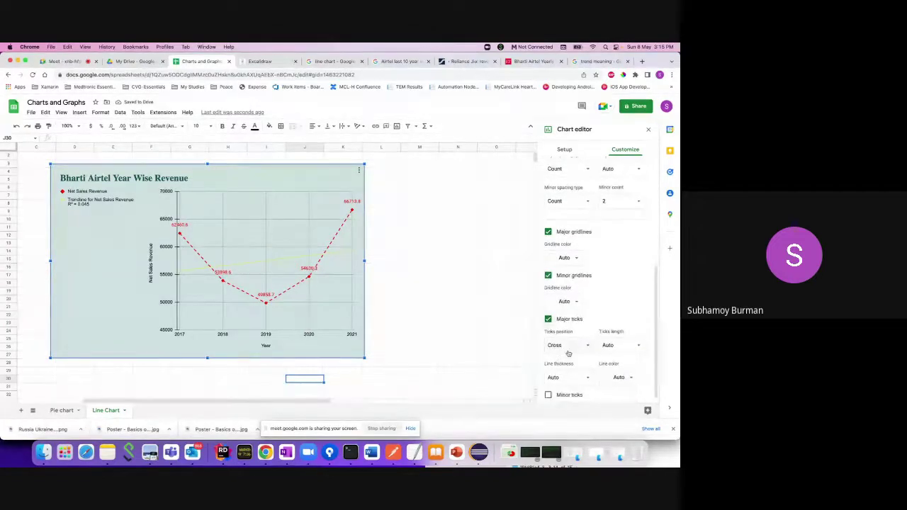
left_click(567, 345)
left_click(568, 319)
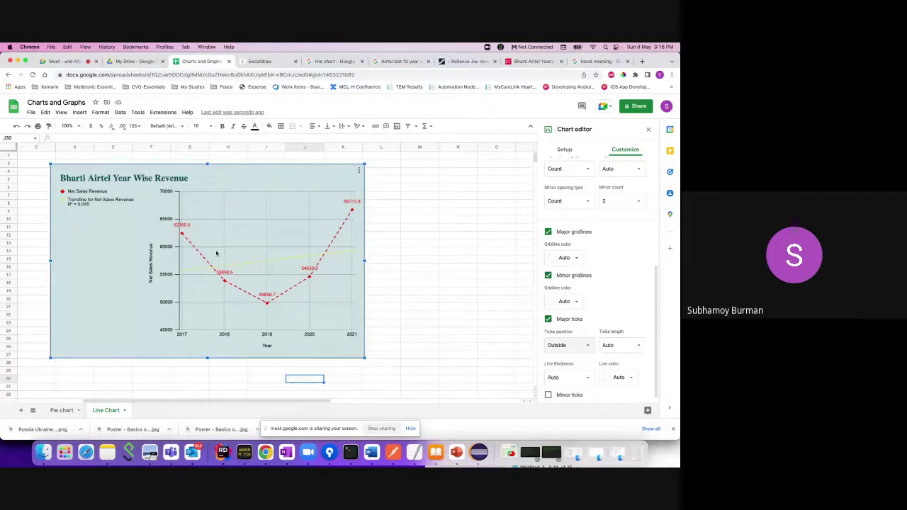
Add minor tick marks to the vertical axis and collapse the Gridlines and ticks section.
left_click(548, 395)
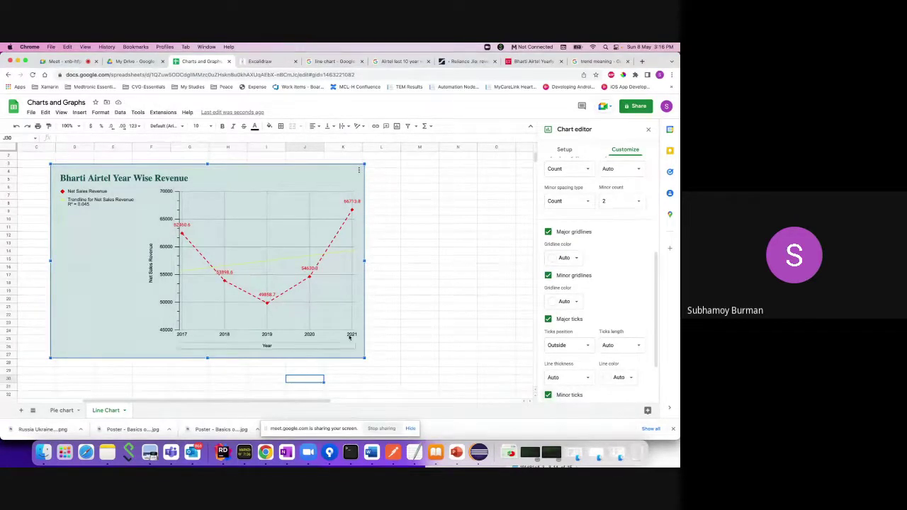
scroll(590, 302, "up", 2)
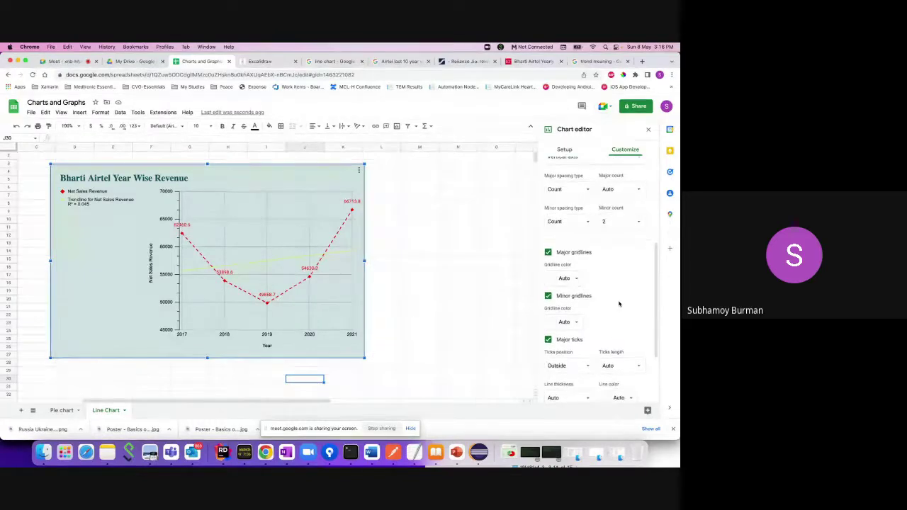
scroll(611, 326, "down", 5)
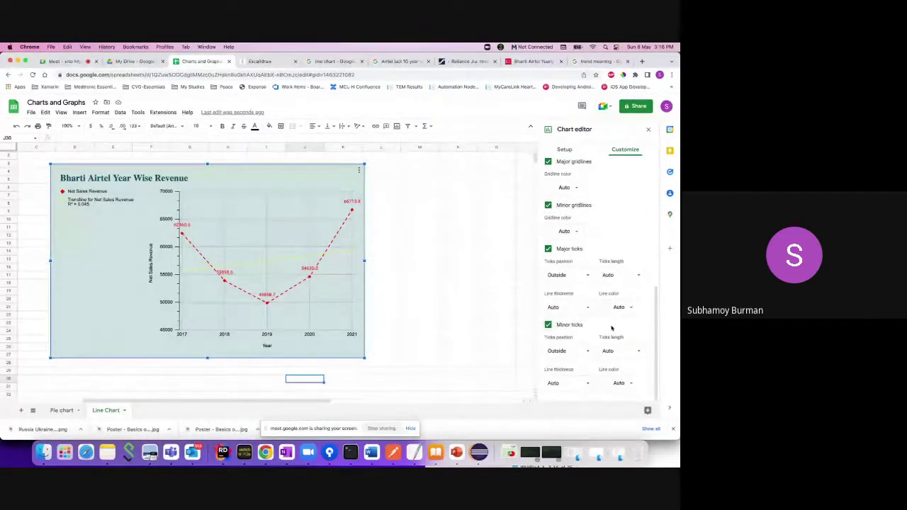
scroll(611, 327, "up", 5)
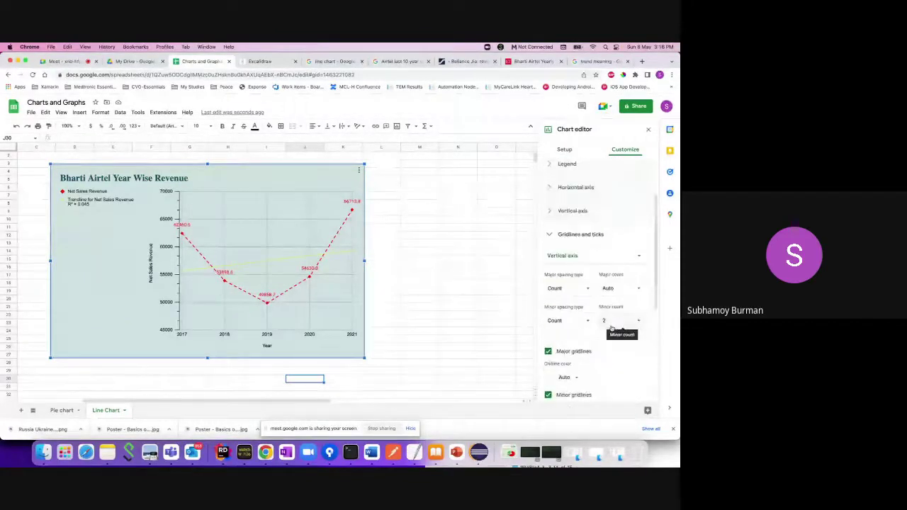
left_click(549, 234)
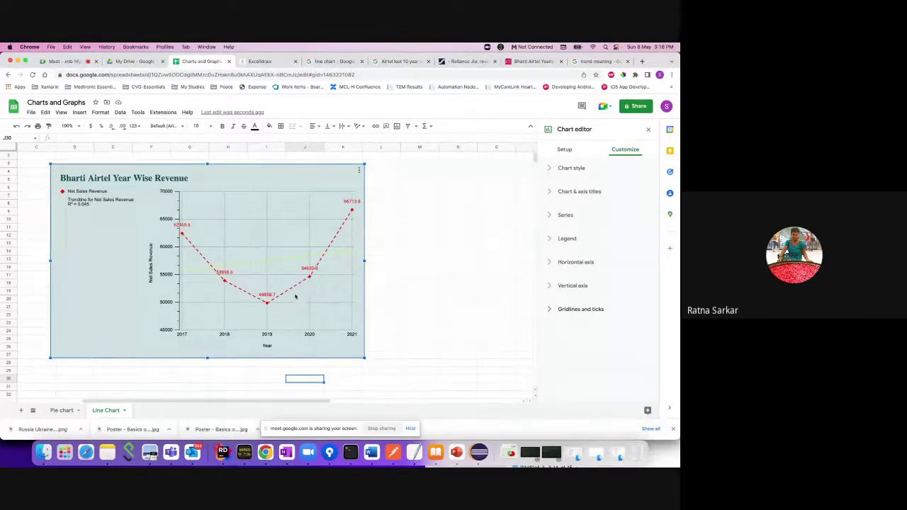
Nudge the revenue chart slightly right and down beside the Year and Net Sales Revenue columns.
scroll(293, 295, "left", 4)
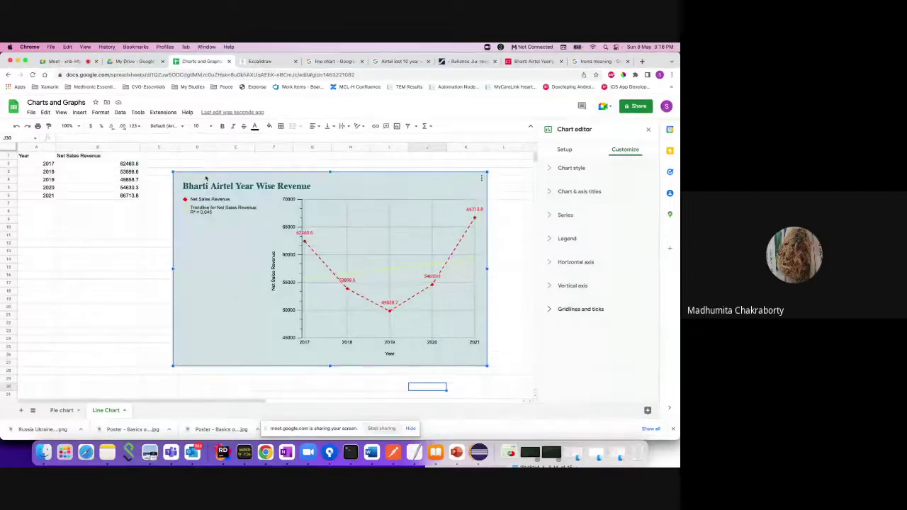
left_click_drag(206, 178, 243, 184)
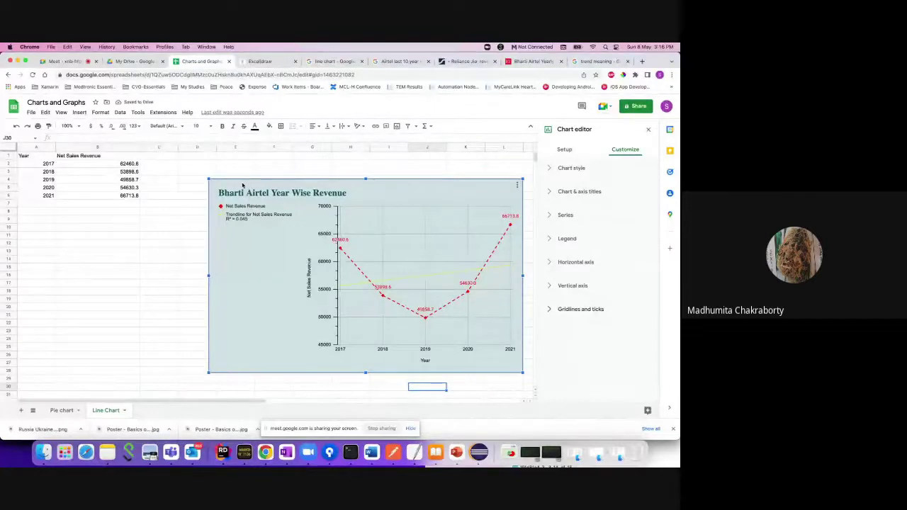
left_click(349, 259)
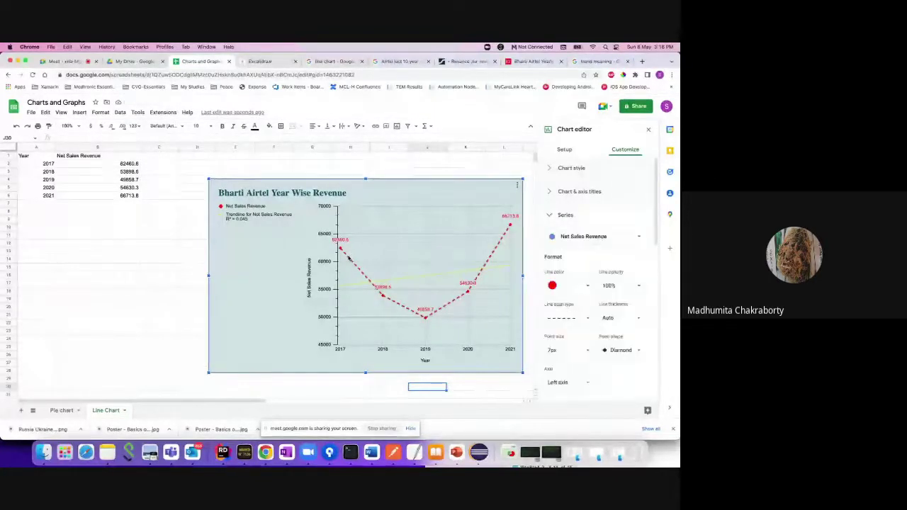
left_click(571, 318)
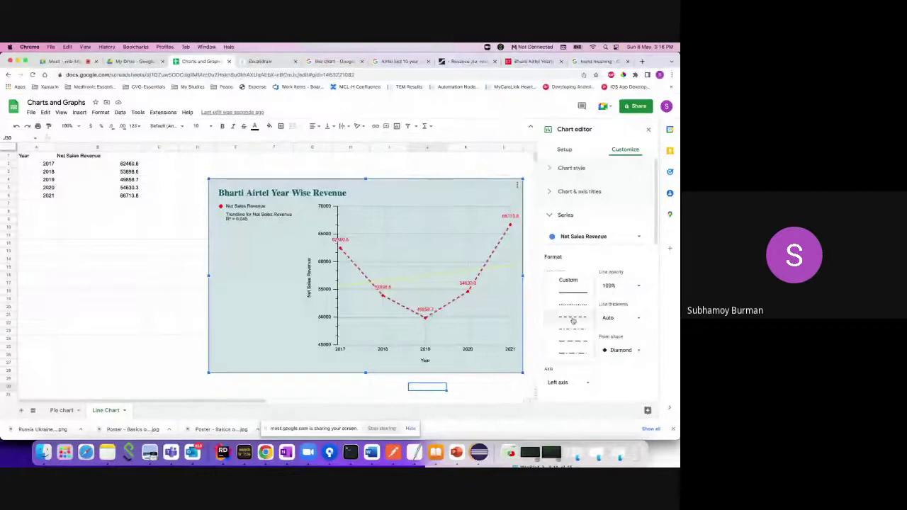
left_click(488, 262)
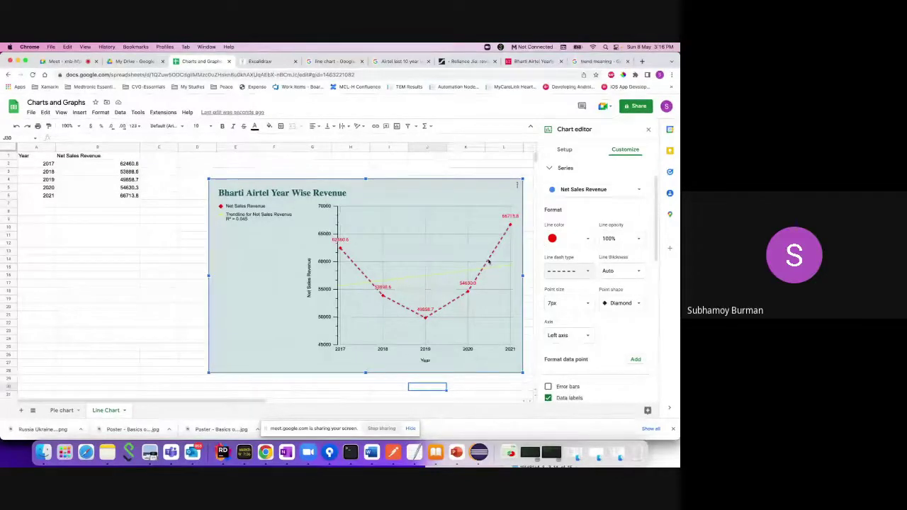
left_click(59, 157)
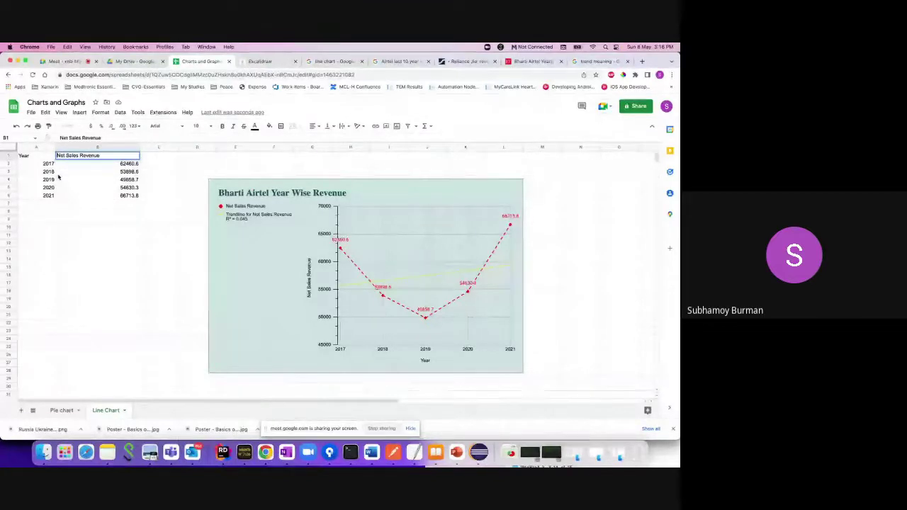
Rename the column B header to 'Airtel Net Sales Revenue' and return to the Airtel revenue search results.
type("Airtel")
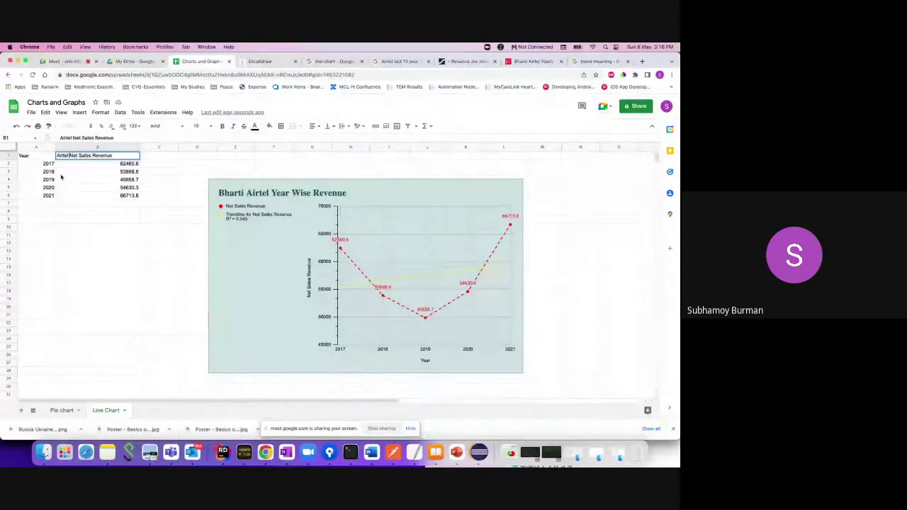
key("Tab")
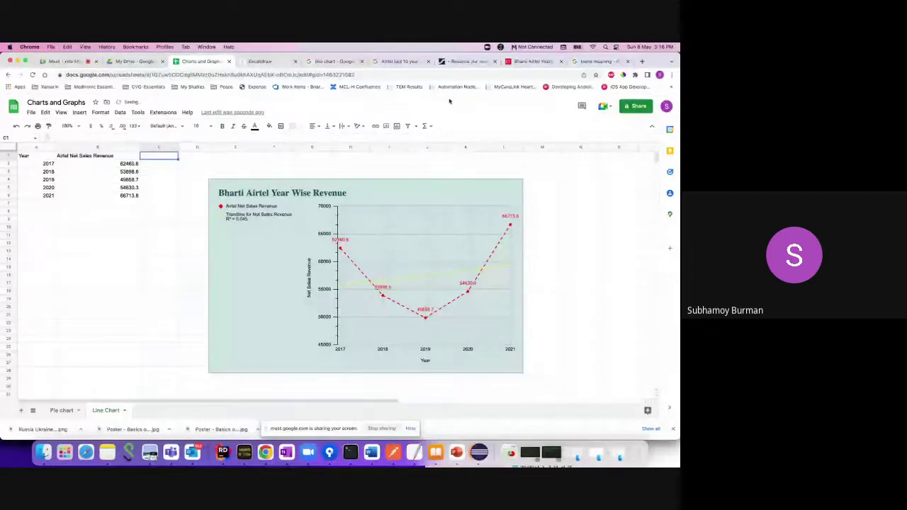
left_click(401, 63)
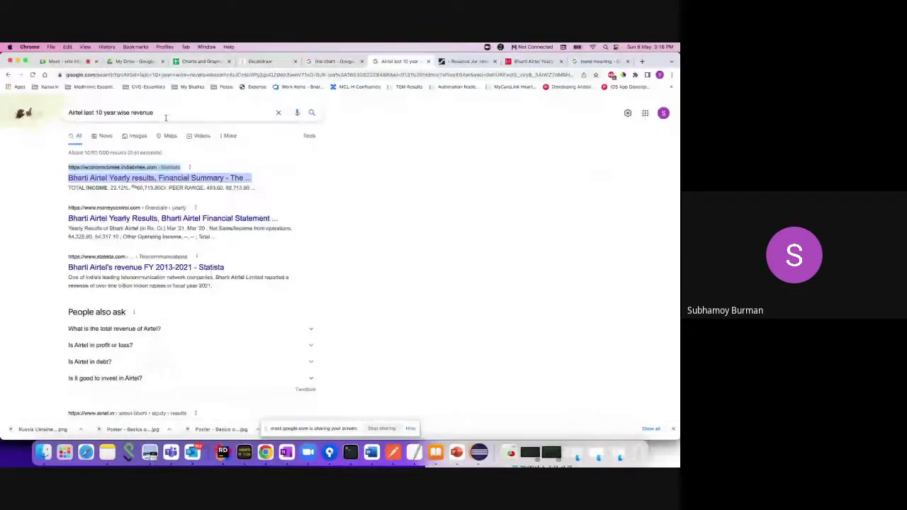
Search Google for 'jio last 4 year revenue'.
triple_click(166, 118)
type("Jio ")
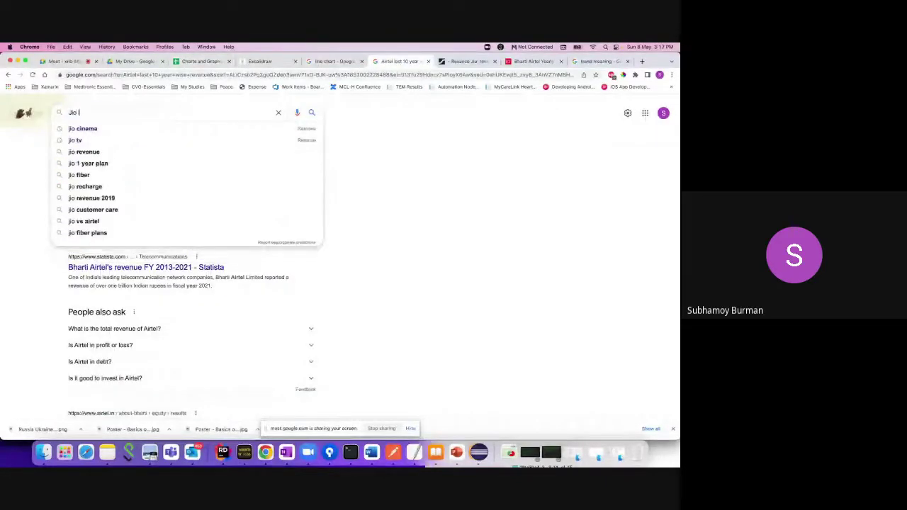
type("last")
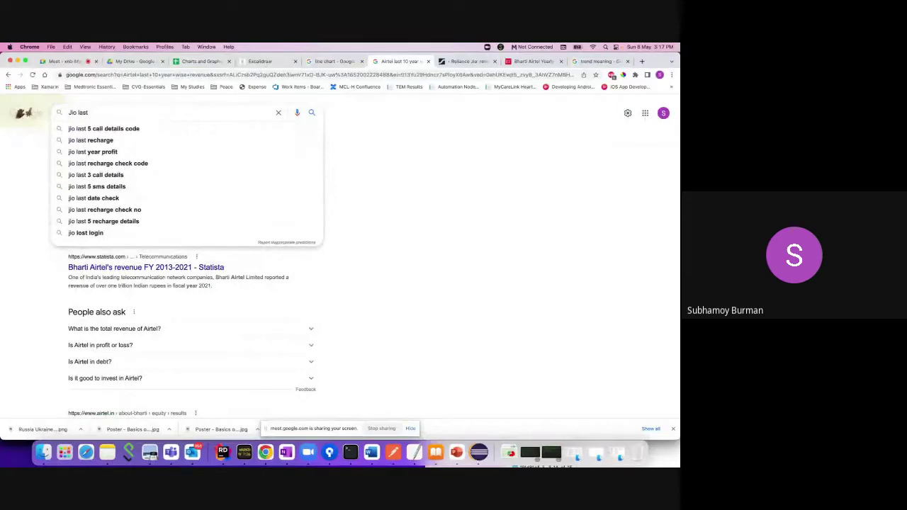
type(" year")
key("BackSpace")
key("BackSpace")
key("BackSpace")
key("BackSpace")
key("BackSpace")
type("4")
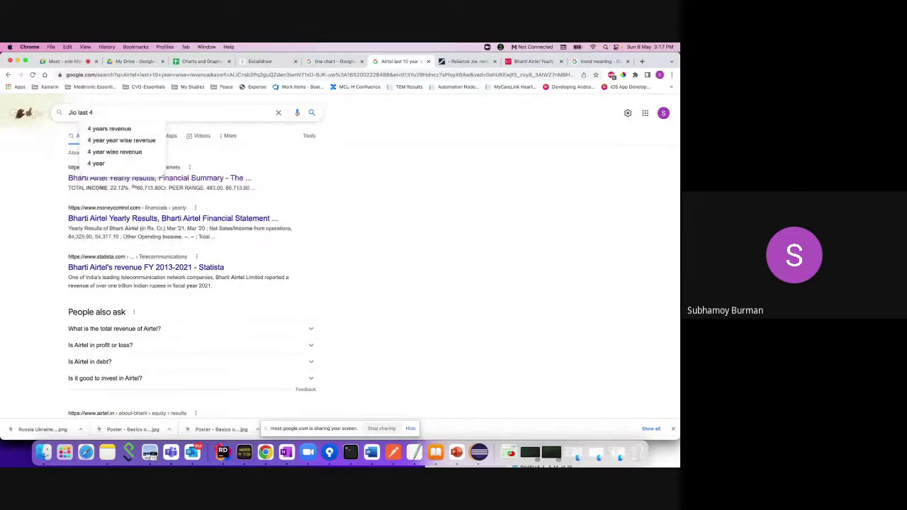
type(" year revenue")
key("Return")
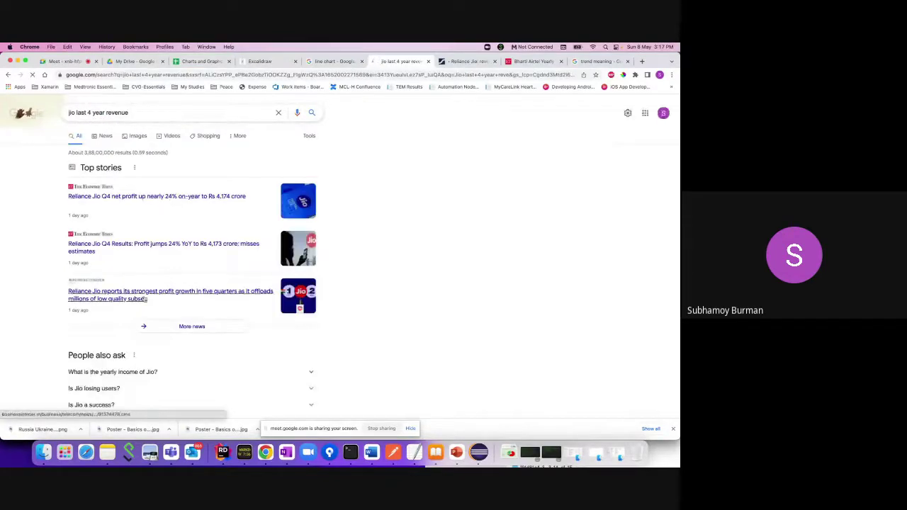
Open the Statista Reliance Jio revenue FY 2019-2021 result in a new tab.
scroll(145, 299, "down", 1)
scroll(145, 298, "down", 4)
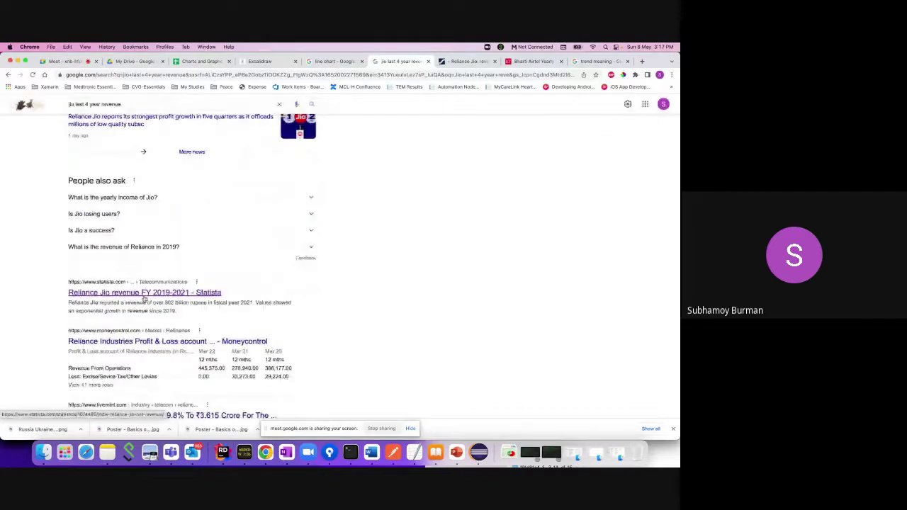
right_click(160, 341)
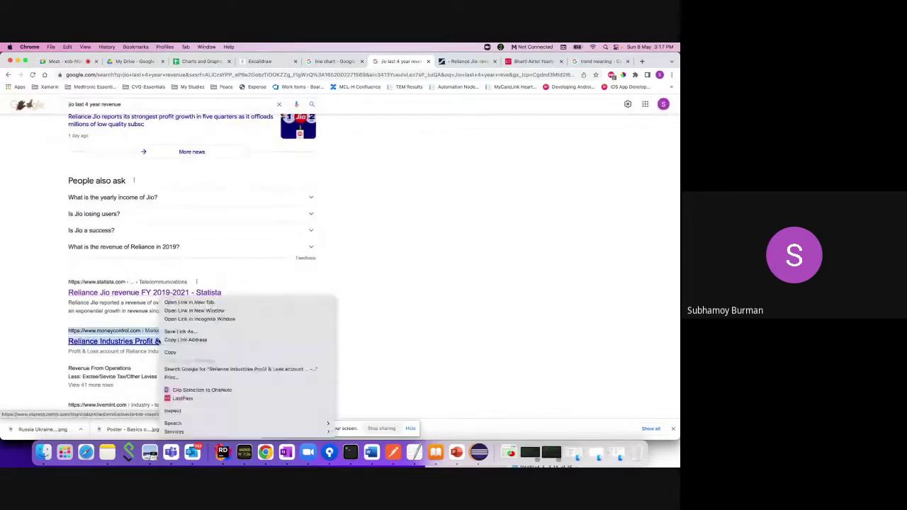
left_click(22, 333)
scroll(21, 334, "down", 4)
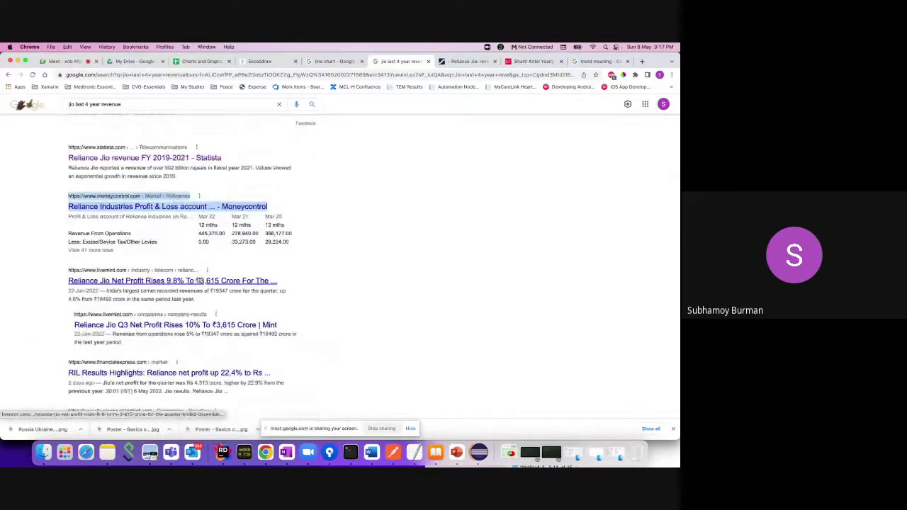
scroll(201, 276, "down", 3)
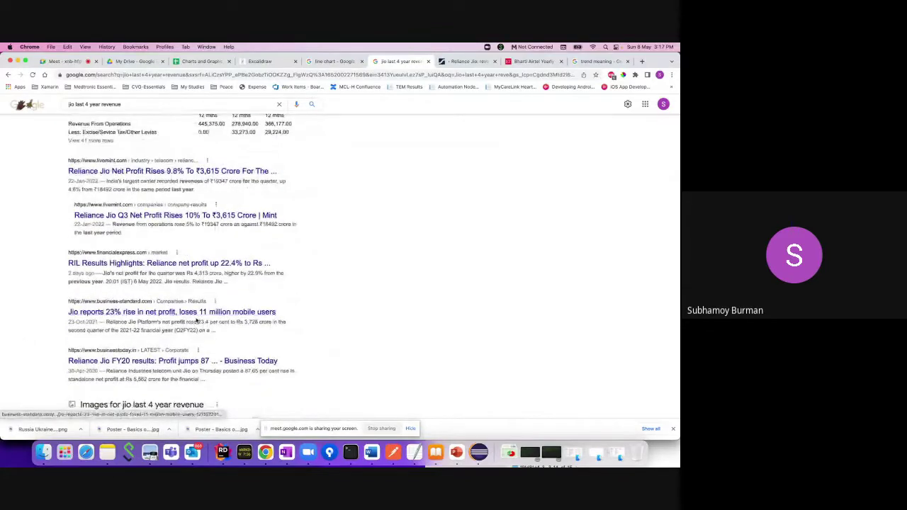
scroll(197, 321, "up", 10)
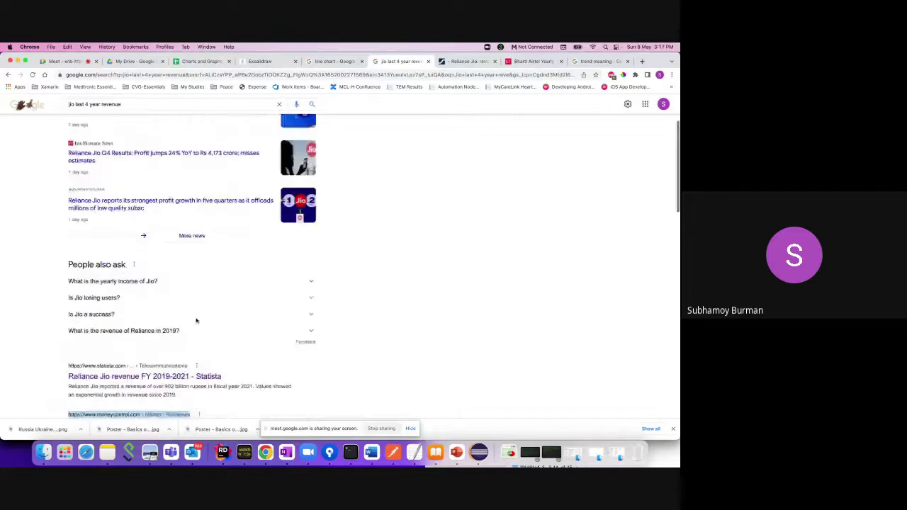
scroll(196, 320, "down", 5)
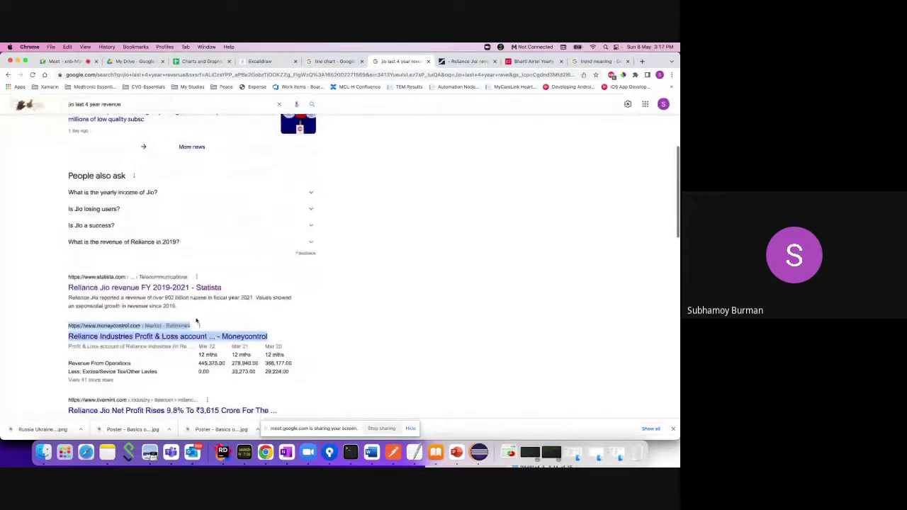
right_click(196, 287)
left_click(220, 293)
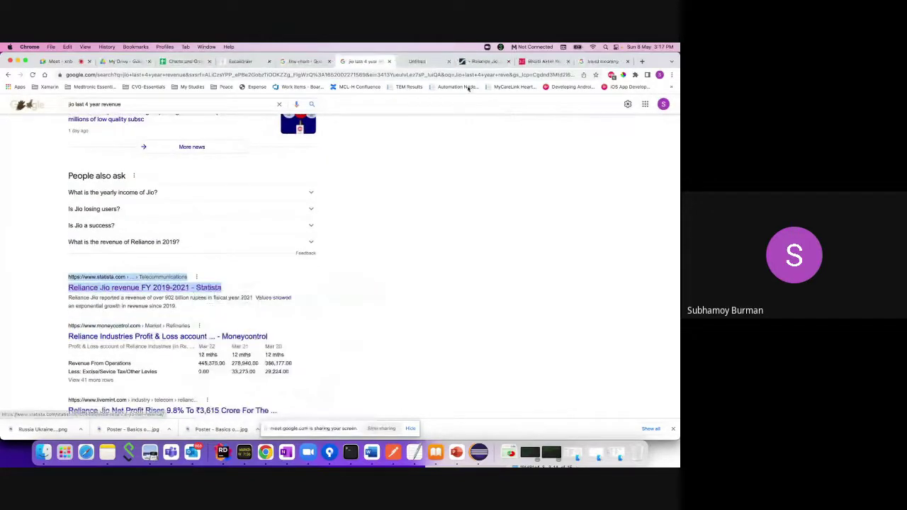
Look through Statista's Reliance Jio revenue page, then return to the Charts and Graphs spreadsheet.
left_click(423, 61)
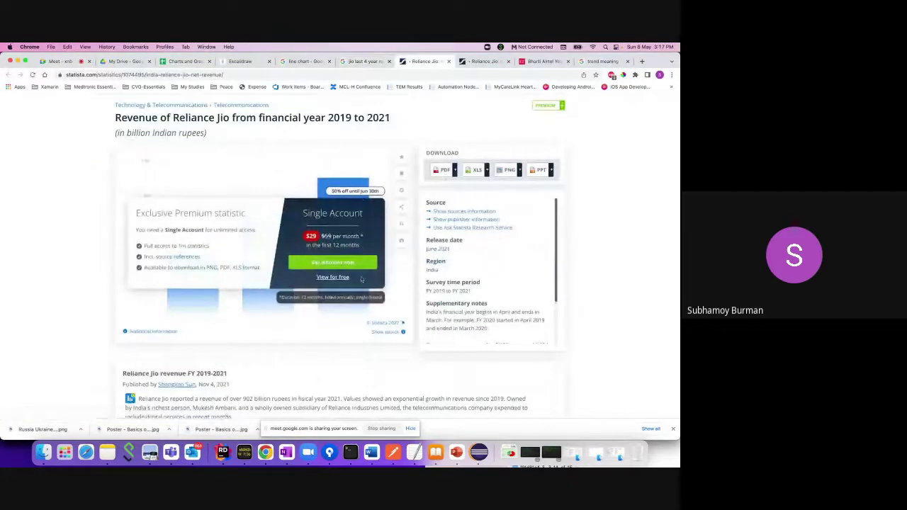
scroll(343, 306, "down", 2)
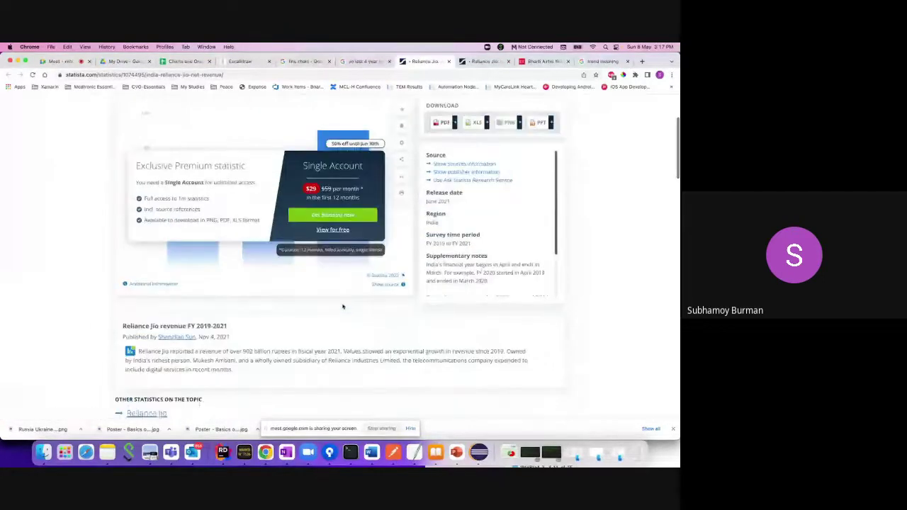
scroll(343, 306, "down", 5)
scroll(343, 306, "up", 8)
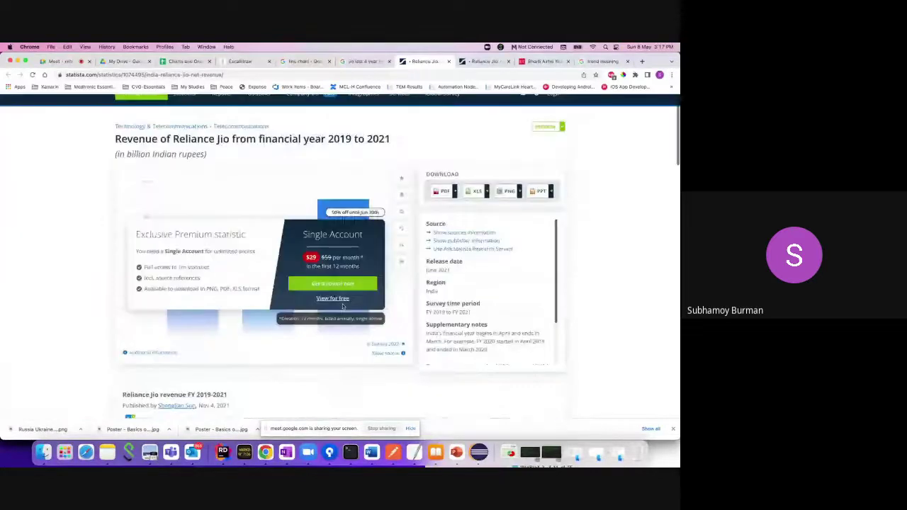
left_click(248, 76)
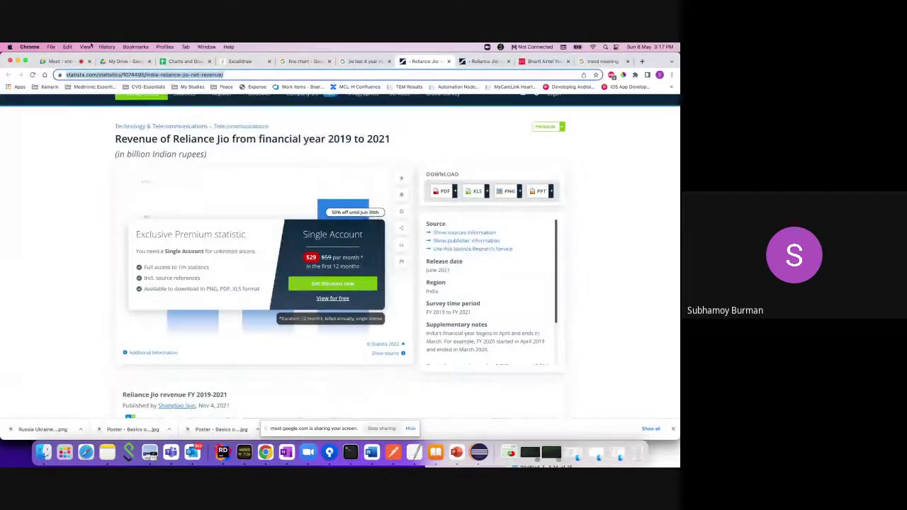
left_click(177, 61)
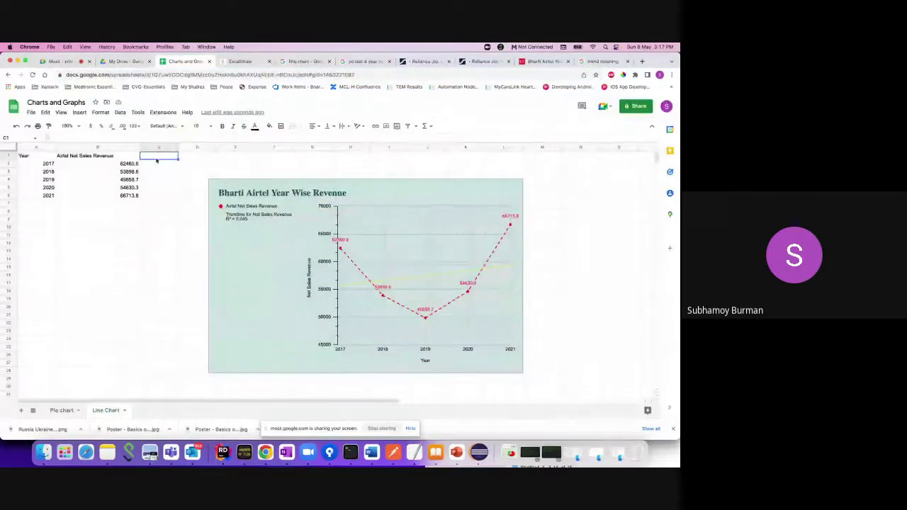
Add a 'Jio Net Sales' header in C1 with 30000, 65000, 70000 and 72000 in C2:C5.
type("J")
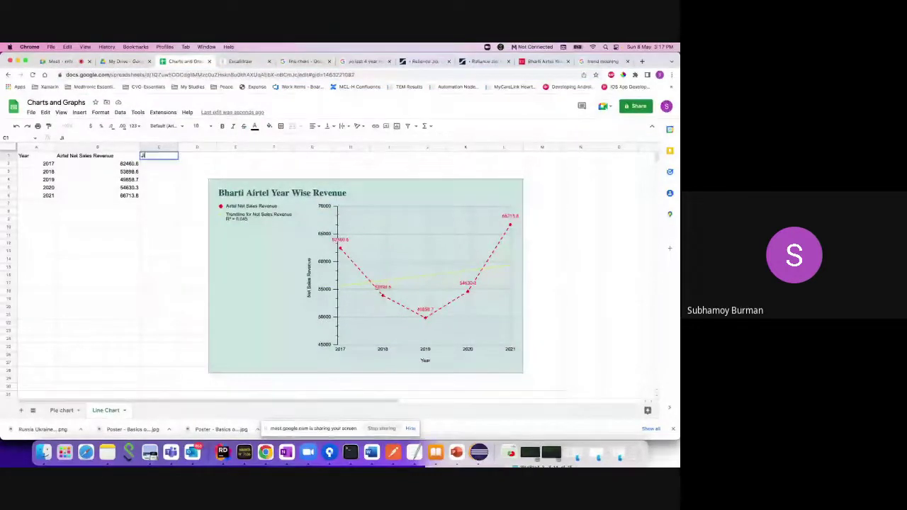
type("io Net")
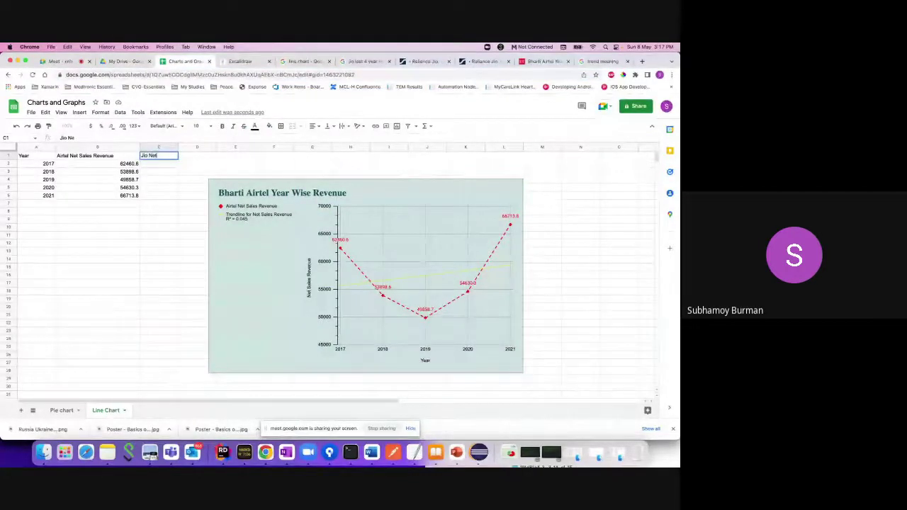
type(" Sales")
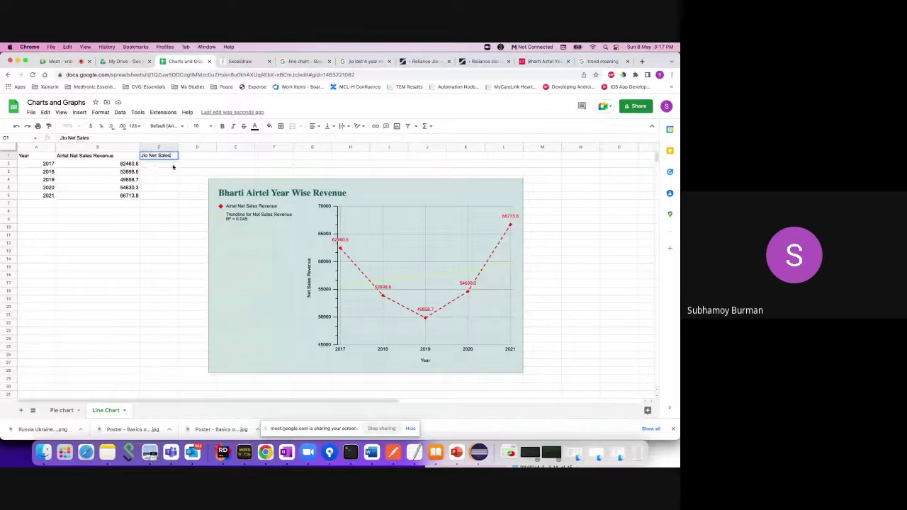
key("Return")
double_click(167, 165)
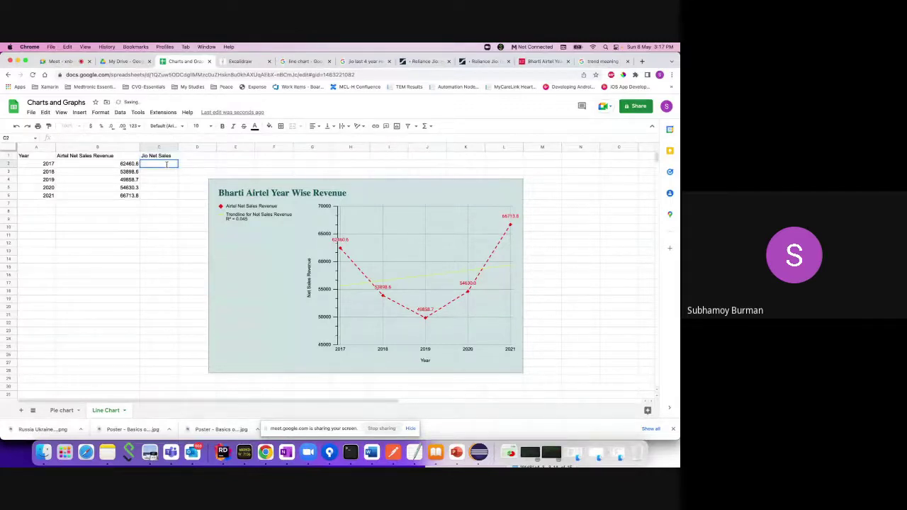
type("30000")
left_click(166, 171)
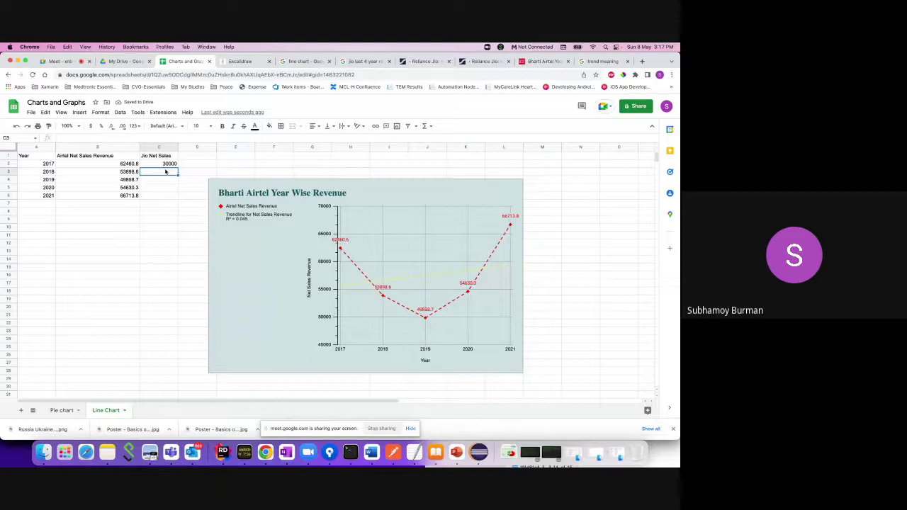
type("65000")
left_click(163, 182)
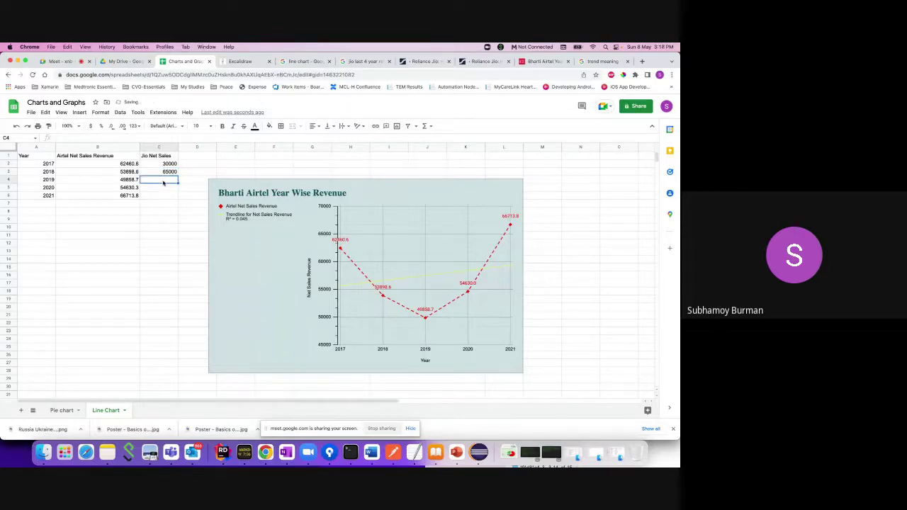
type("70000")
left_click(160, 188)
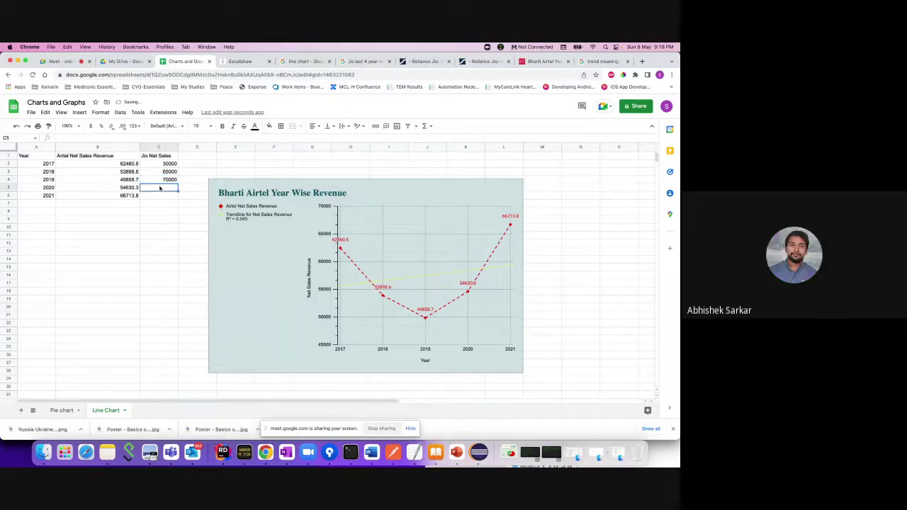
type("72000")
left_click(164, 196)
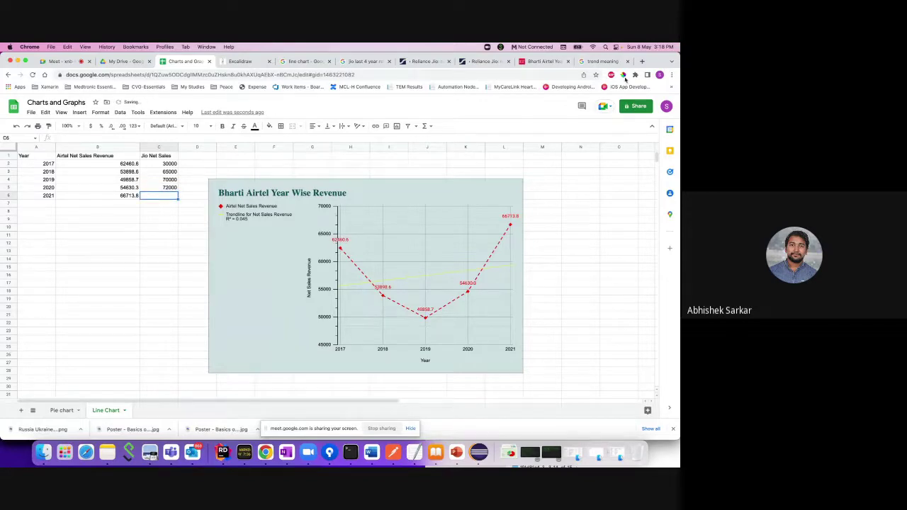
Glance at the trend meaning search results, then come back to the spreadsheet.
left_click(602, 61)
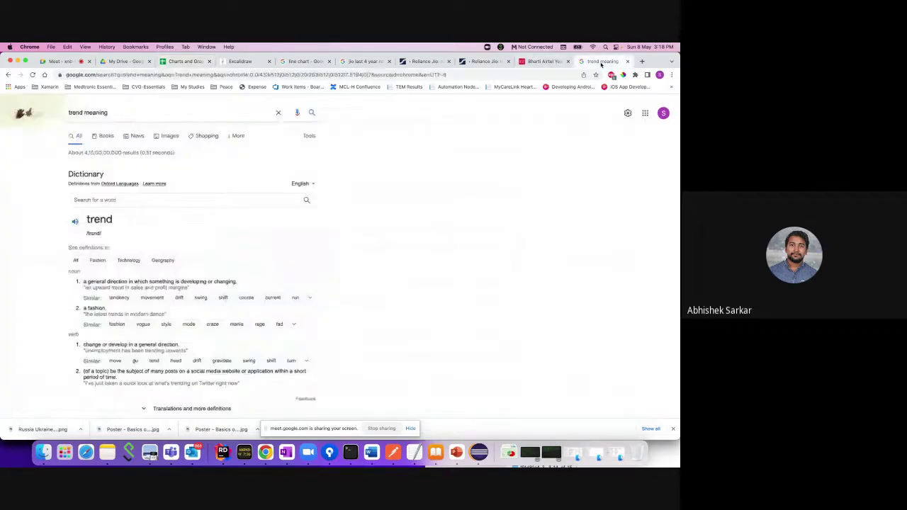
left_click(175, 112)
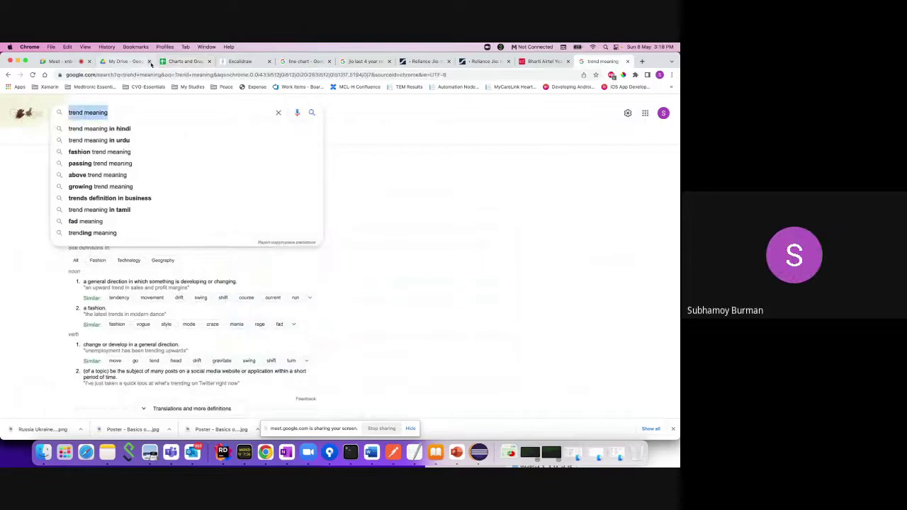
left_click(180, 62)
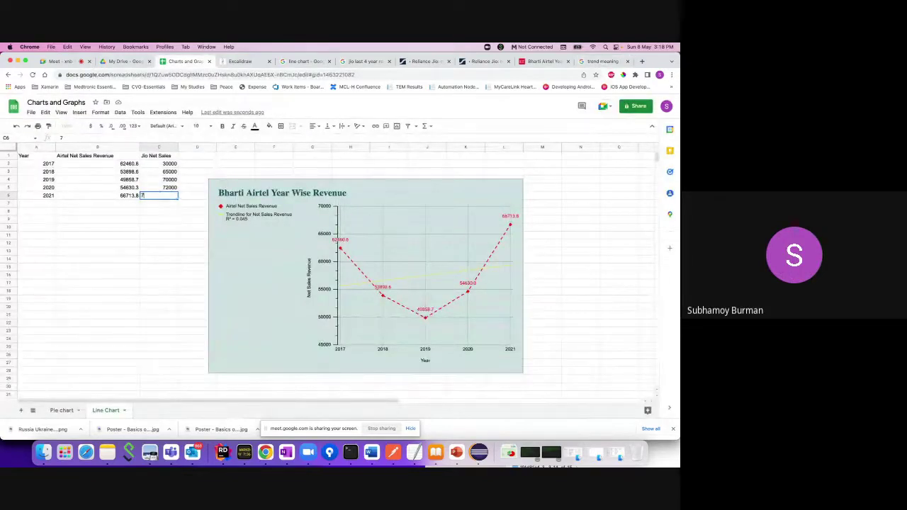
Enter 73000 as Jio's 2021 net sales in C6 and open the chart editor.
type("73000")
left_click(170, 221)
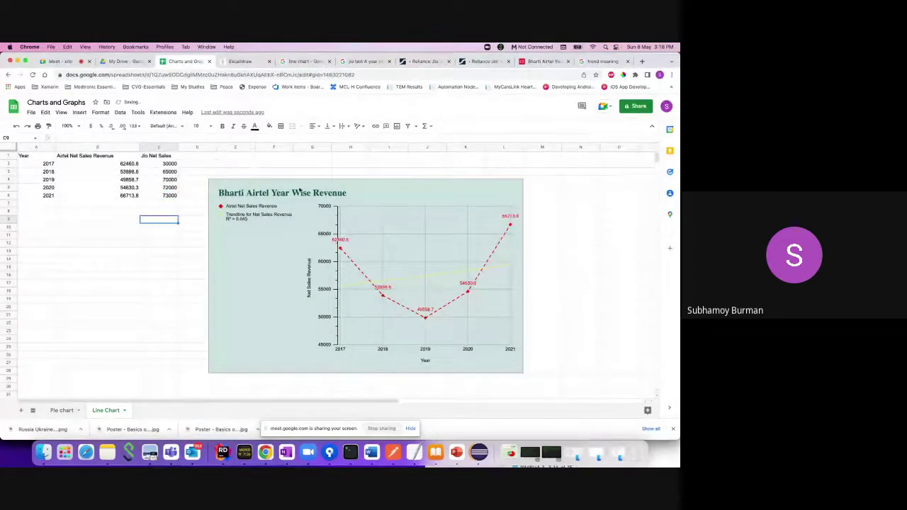
double_click(301, 190)
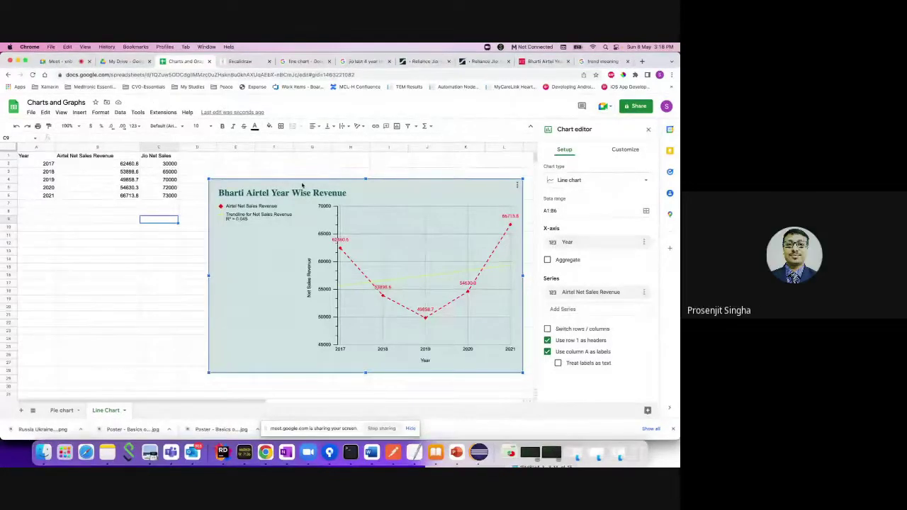
Try extending the chart's data range from A1:B6 to column C.
left_click(572, 212)
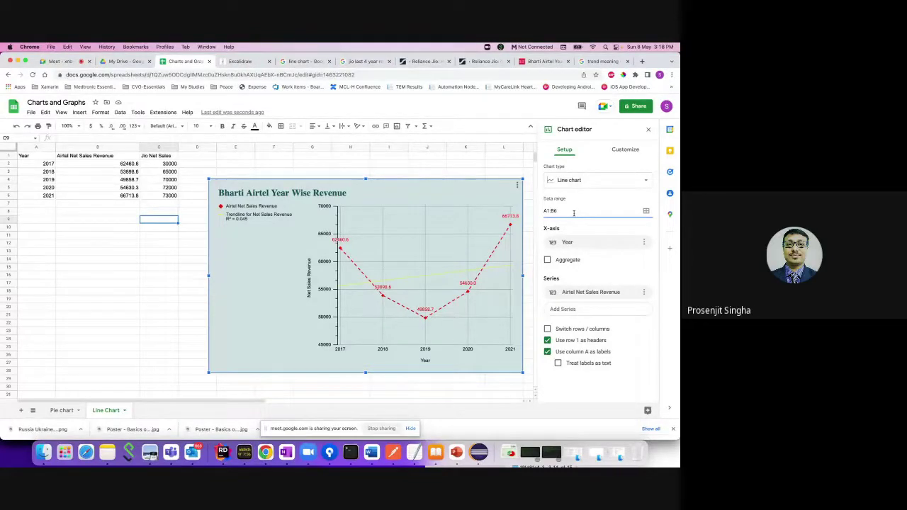
key("BackSpace")
key("BackSpace")
type("C")
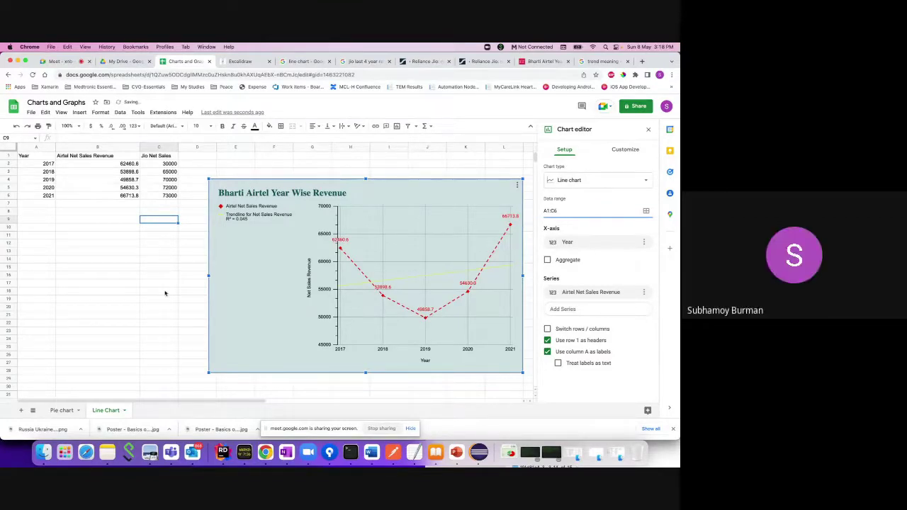
left_click(162, 197)
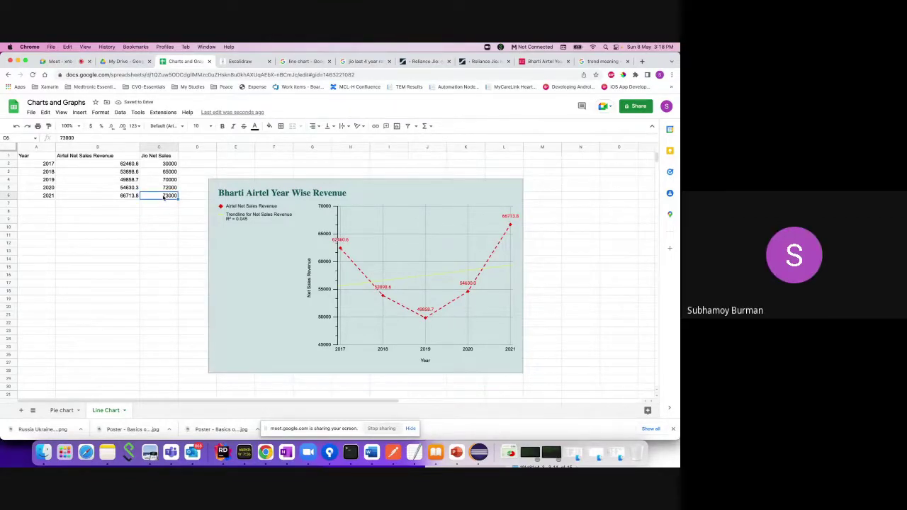
double_click(383, 194)
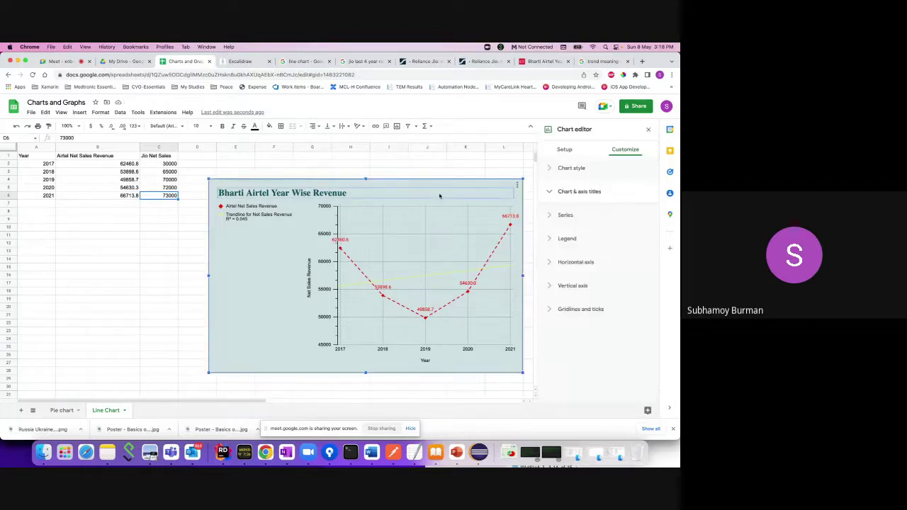
left_click(564, 150)
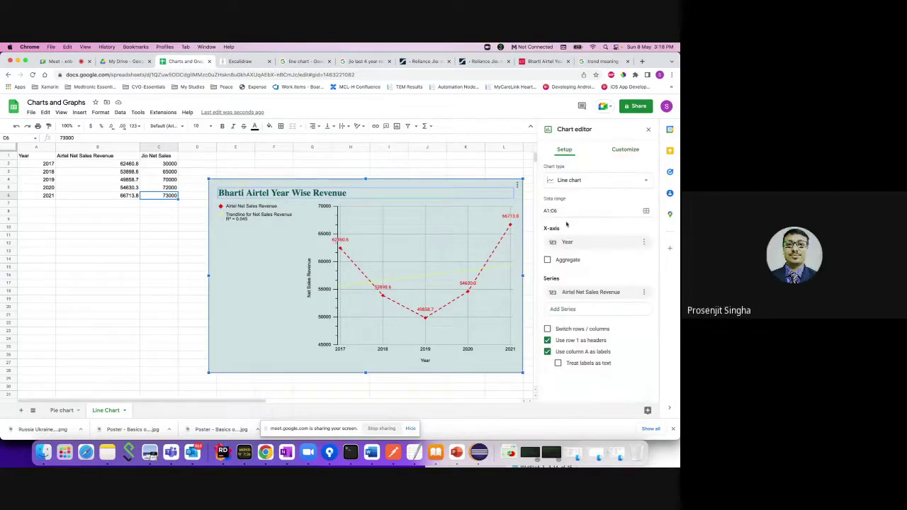
left_click(32, 159)
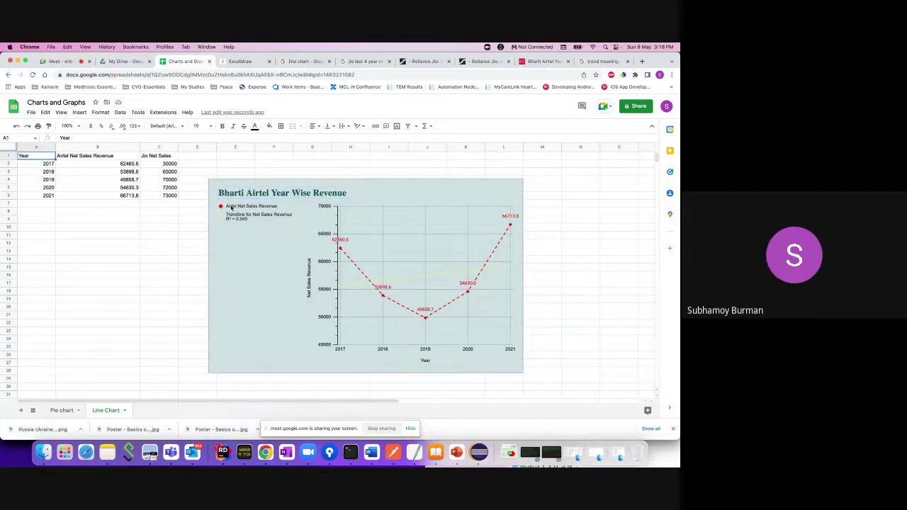
double_click(231, 208)
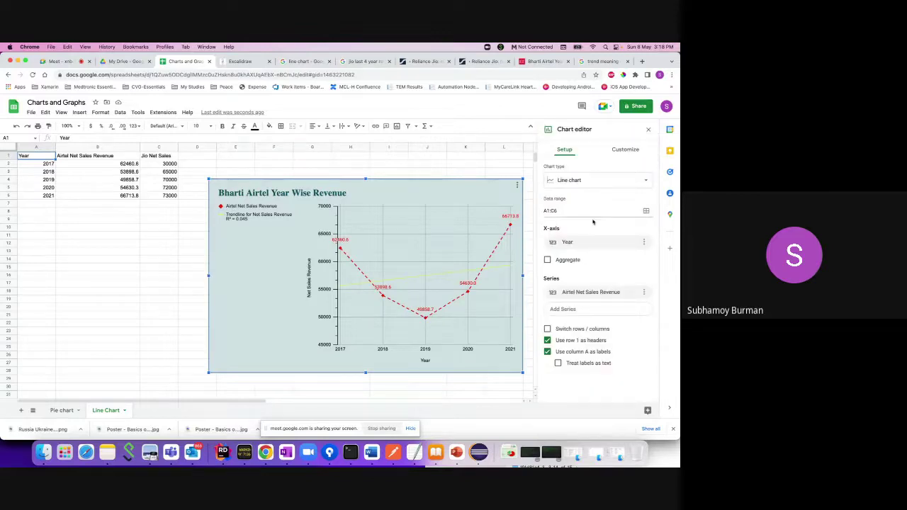
Set the chart's data range to A1:C6 and reopen the chart editor.
left_click(646, 212)
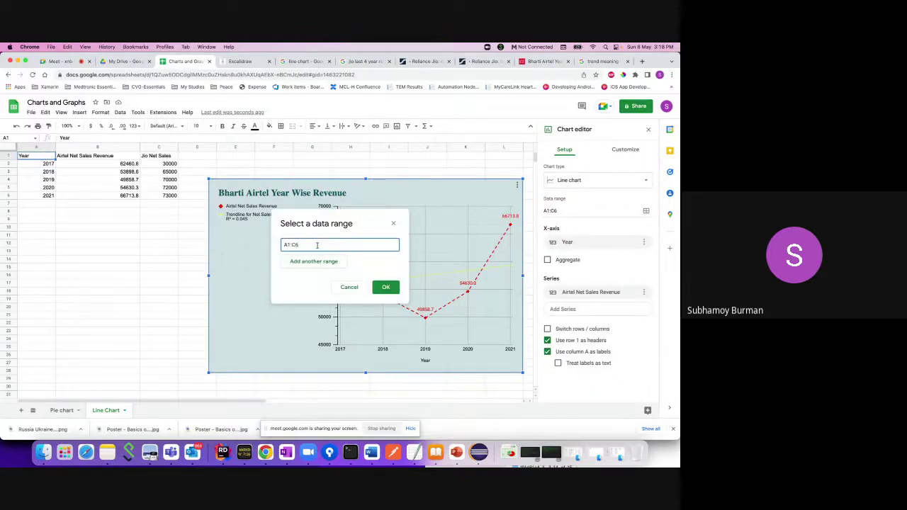
left_click(386, 287)
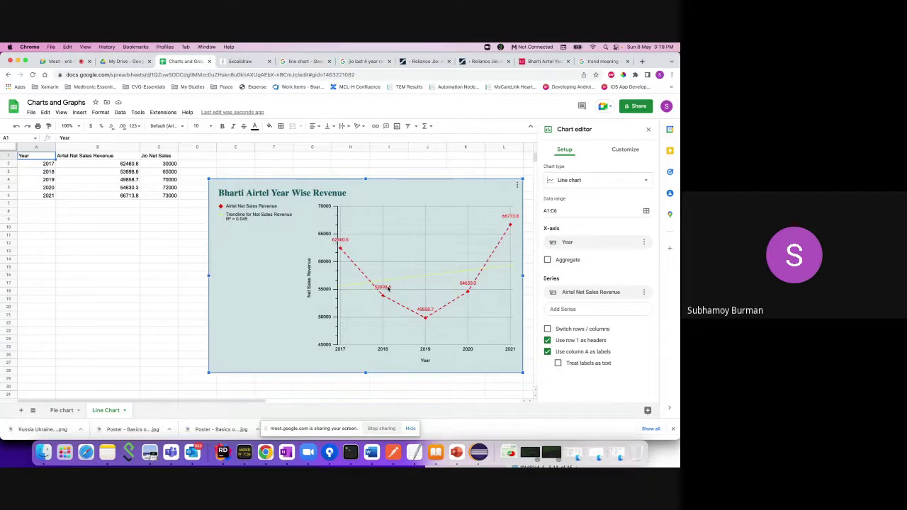
left_click(591, 211)
key("super+a")
key("BackSpace")
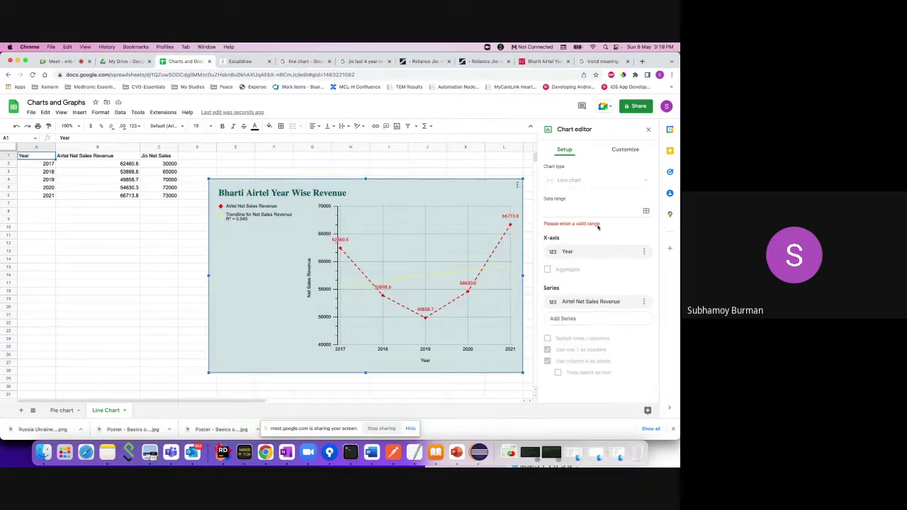
type("A1:")
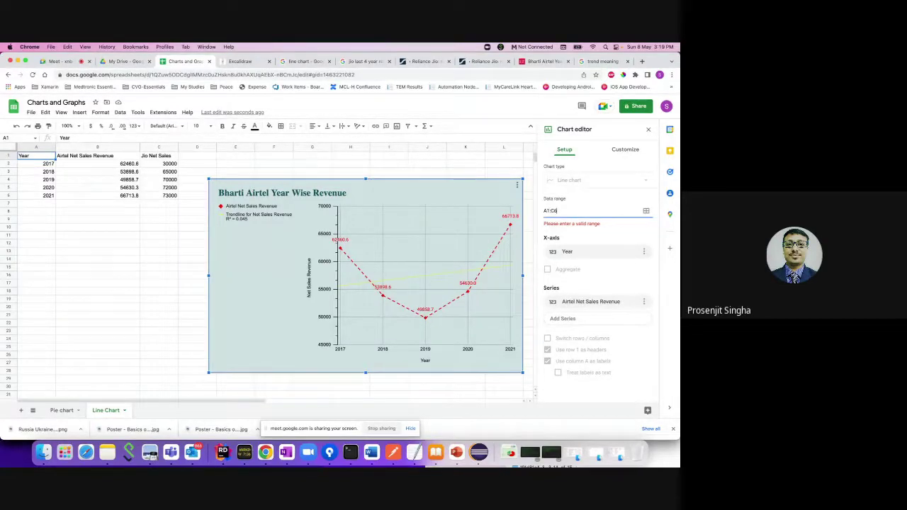
type("C6")
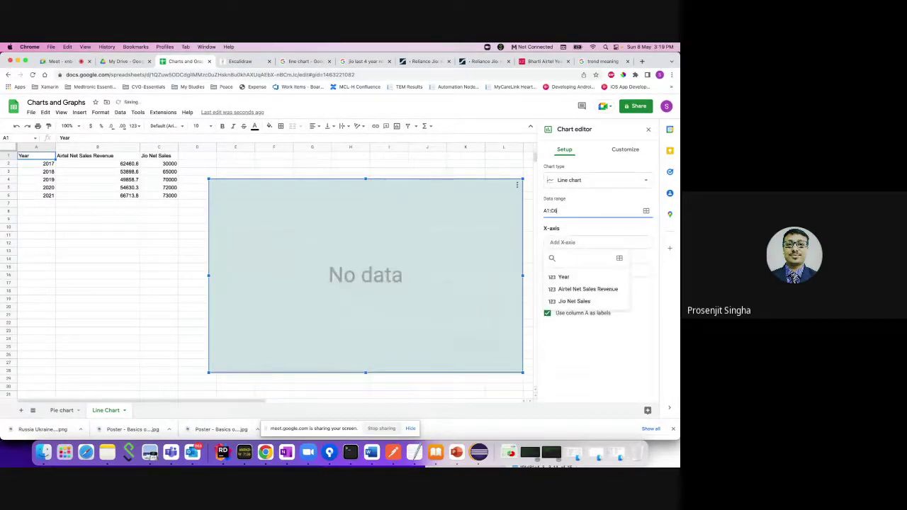
left_click(167, 253)
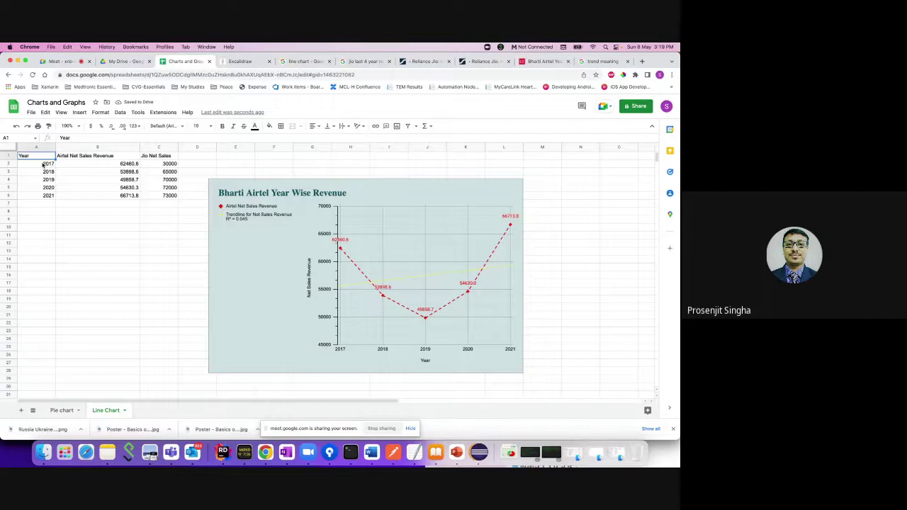
left_click(166, 198, "shift")
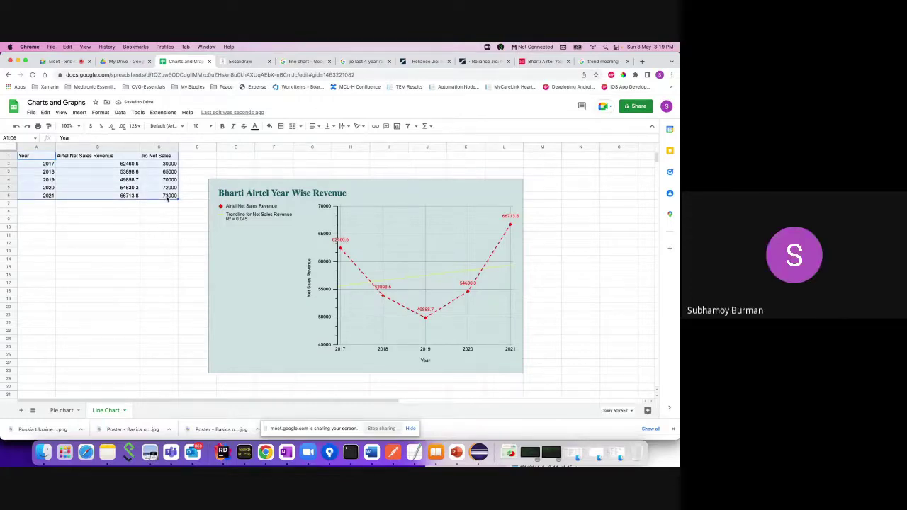
double_click(255, 184)
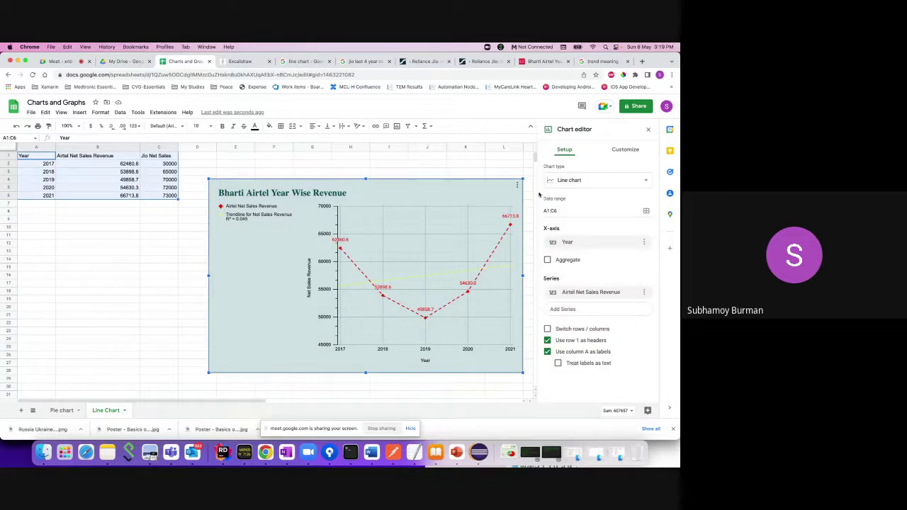
Reselect A1:C6 as the chart's data range and reposition the chart.
left_click(578, 211)
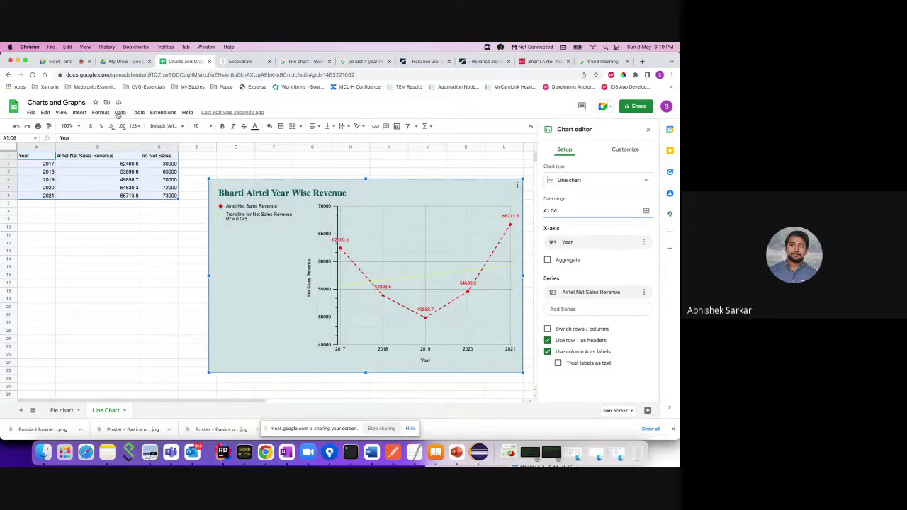
left_click(646, 211)
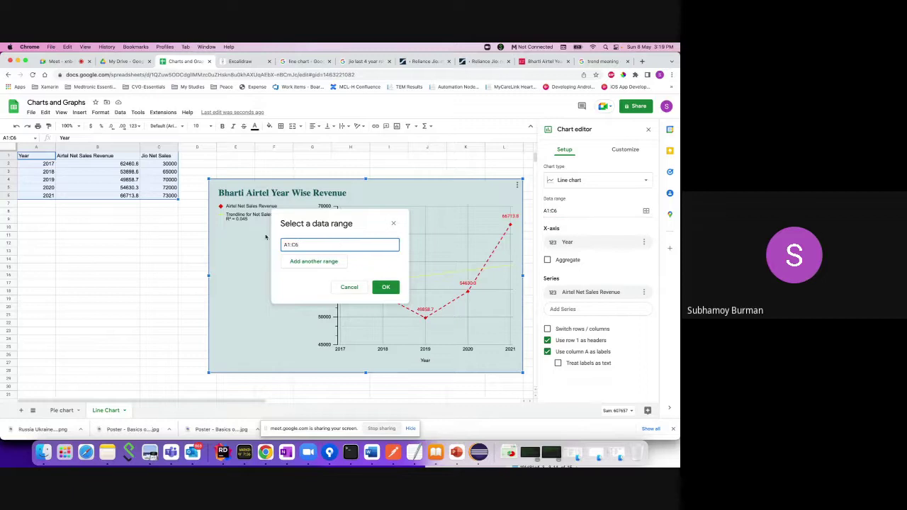
left_click(35, 155)
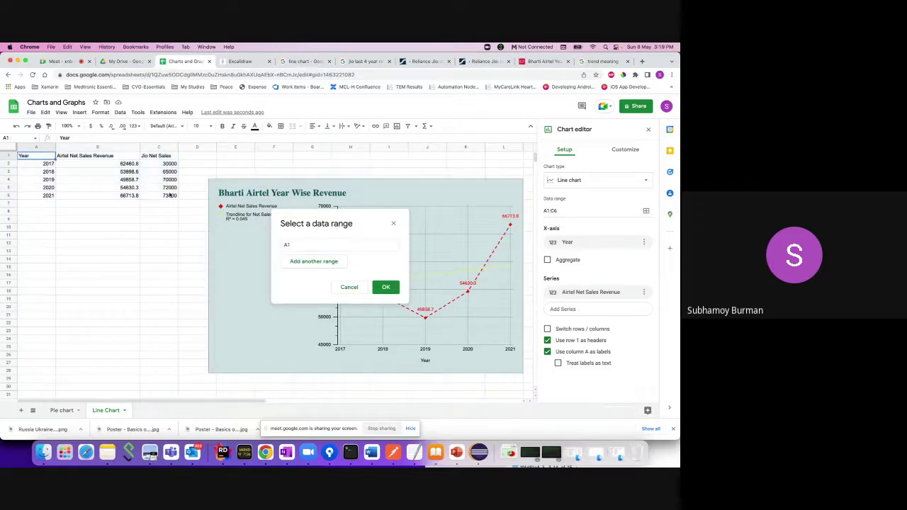
left_click(170, 194, "shift")
left_click(385, 287)
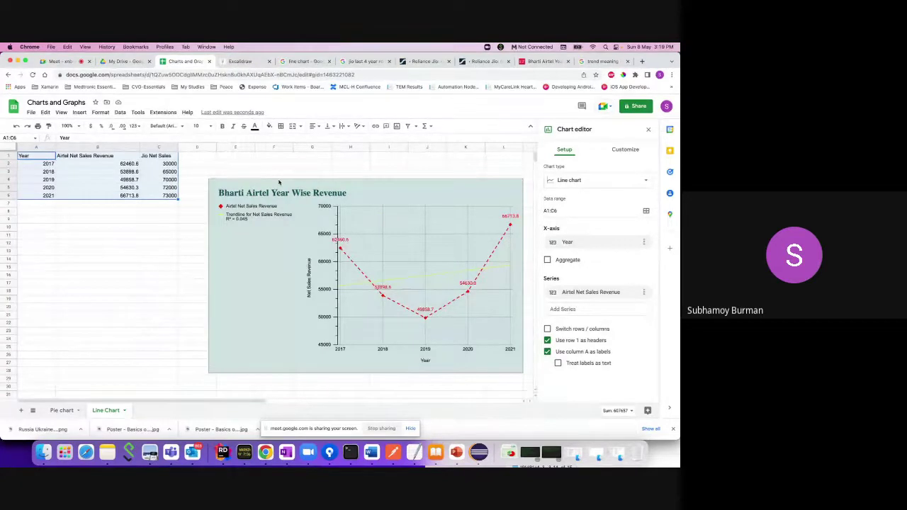
left_click_drag(281, 181, 489, 204)
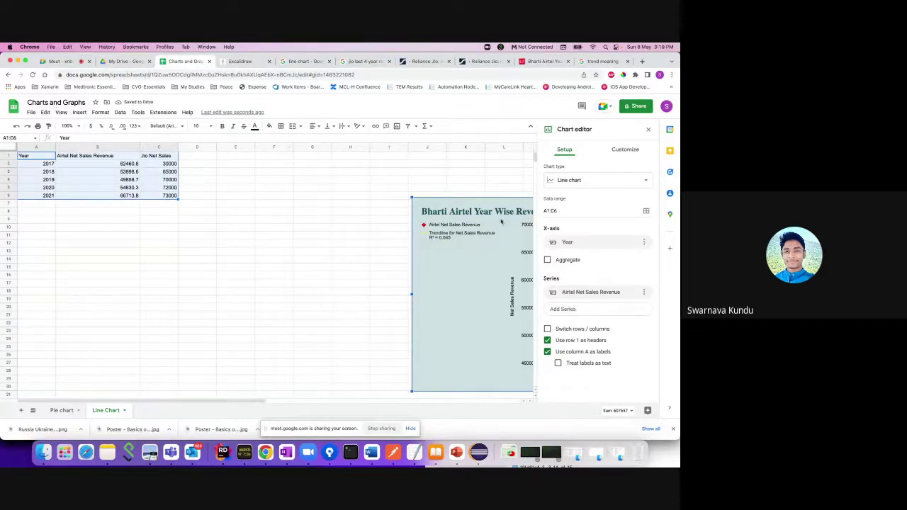
left_click_drag(462, 203, 232, 183)
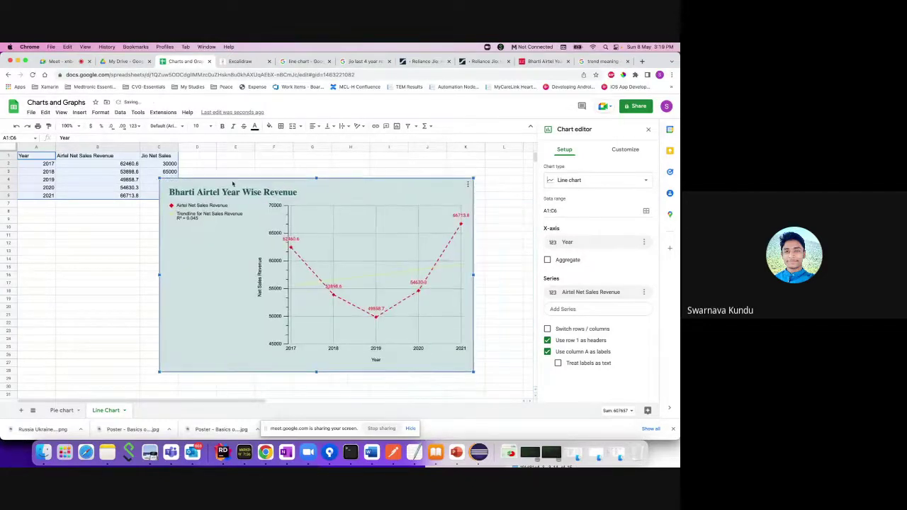
Try a smooth line chart, then settle on a plain Line chart for both series.
left_click(581, 183)
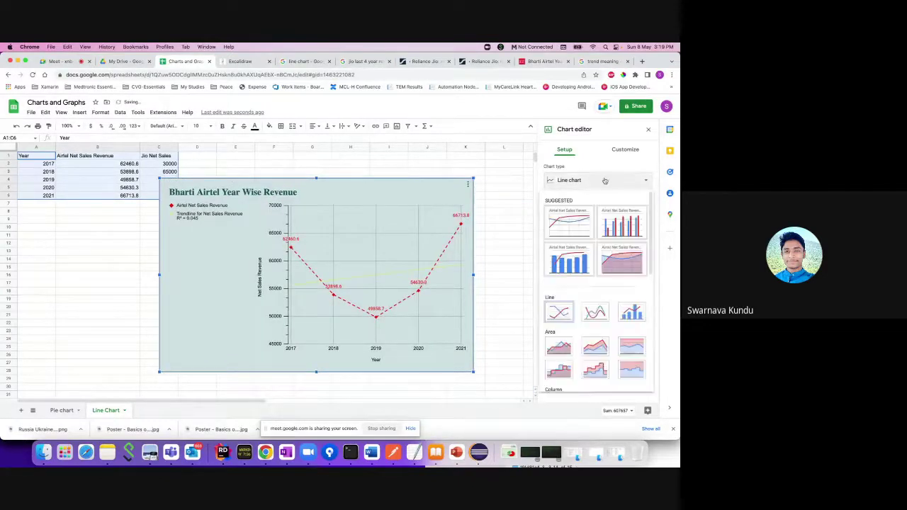
left_click(565, 228)
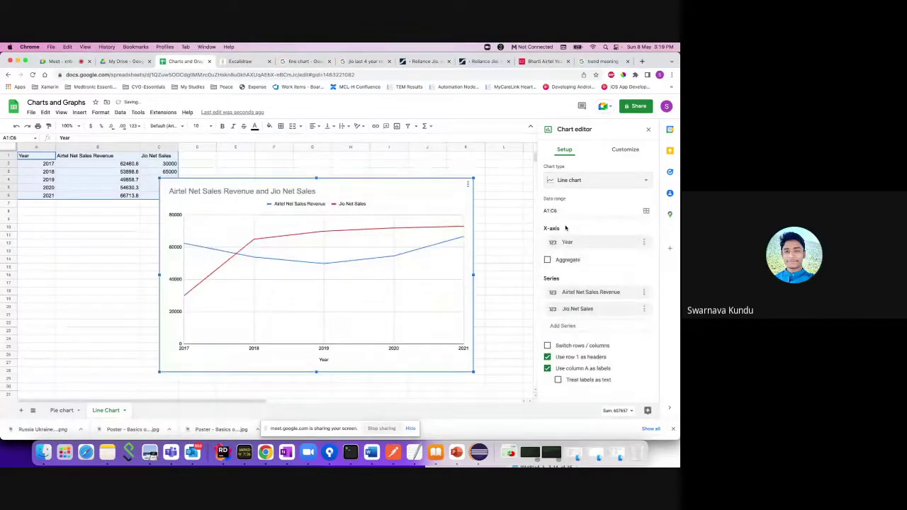
key("super+z")
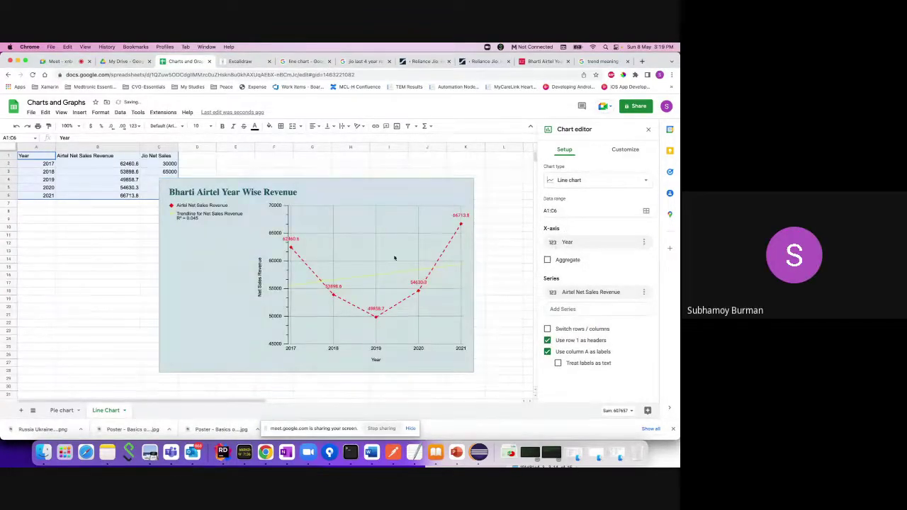
left_click(602, 184)
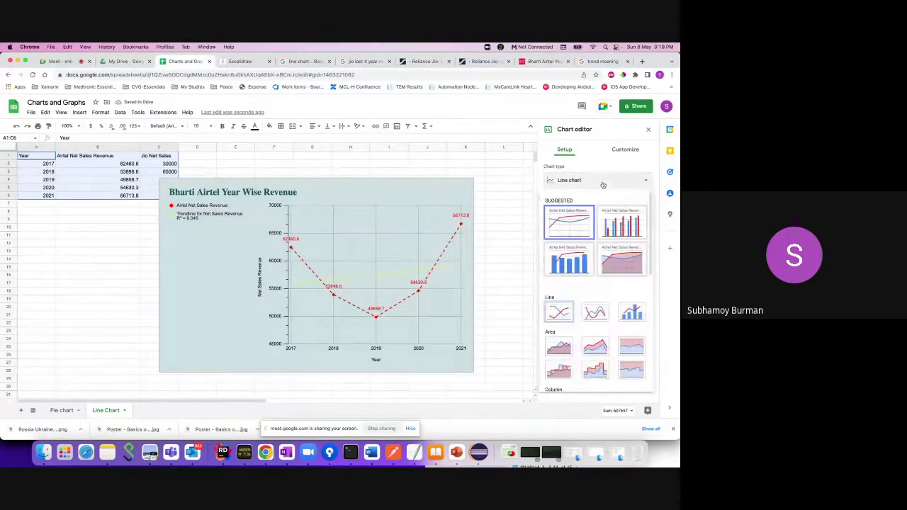
left_click(573, 237)
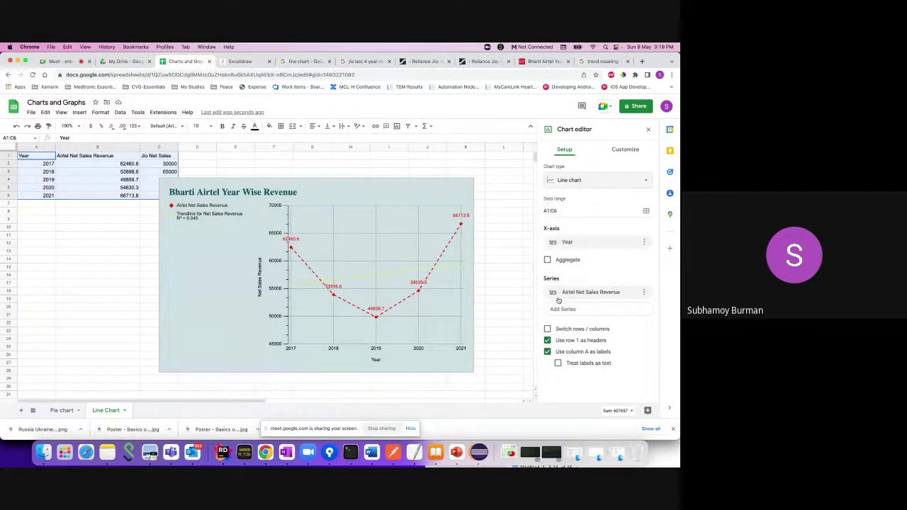
left_click(598, 183)
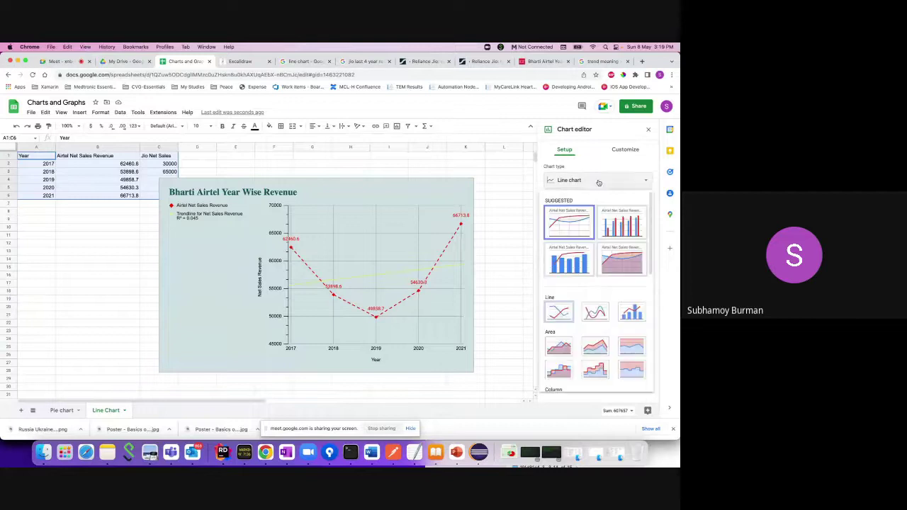
left_click(595, 313)
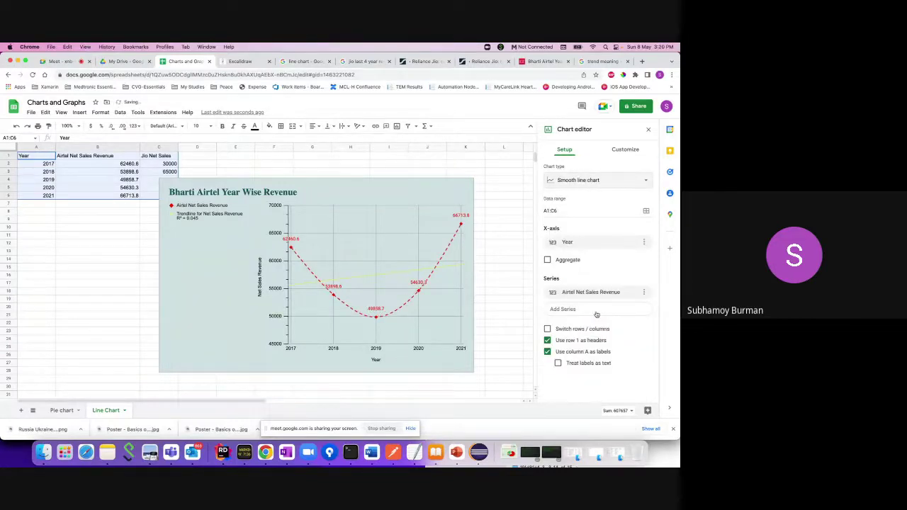
left_click(613, 180)
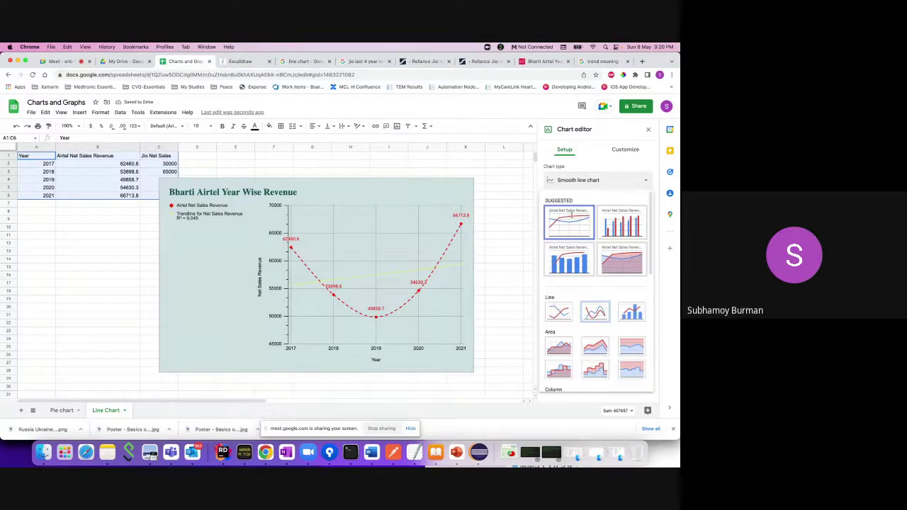
left_click(568, 222)
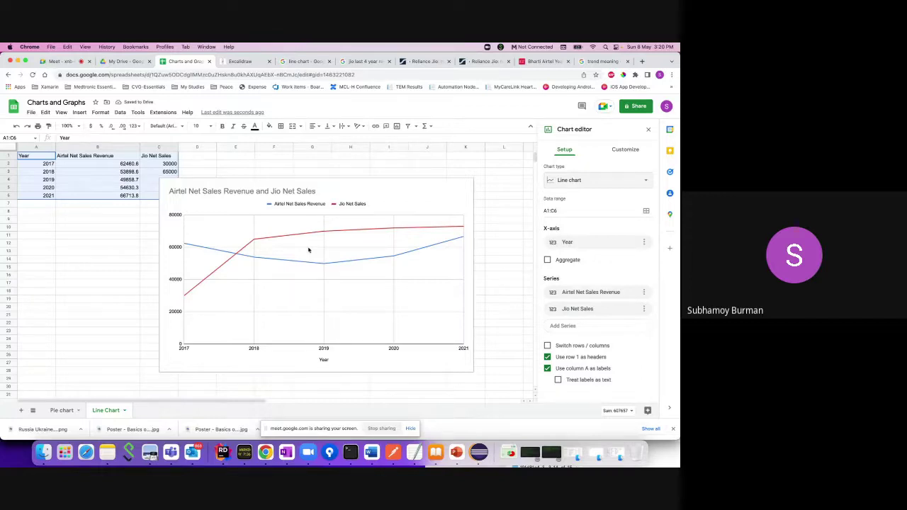
Make the Jio Net Sales and Airtel Net Sales Revenue lines dashed and nudge the chart right.
left_click(222, 267)
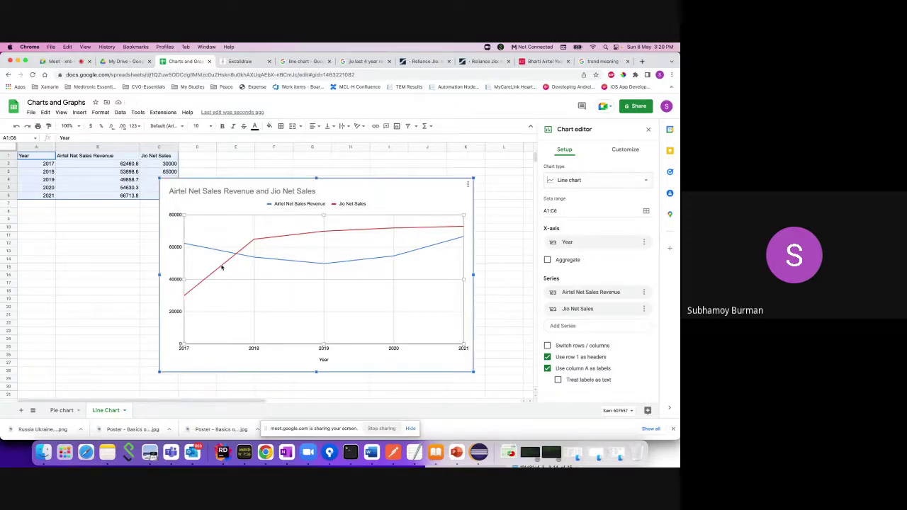
left_click(221, 267)
left_click(571, 272)
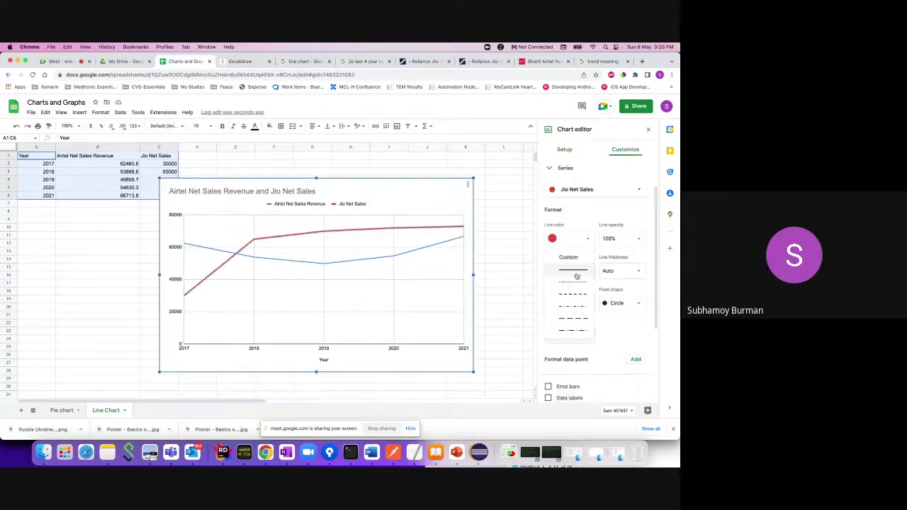
left_click(572, 293)
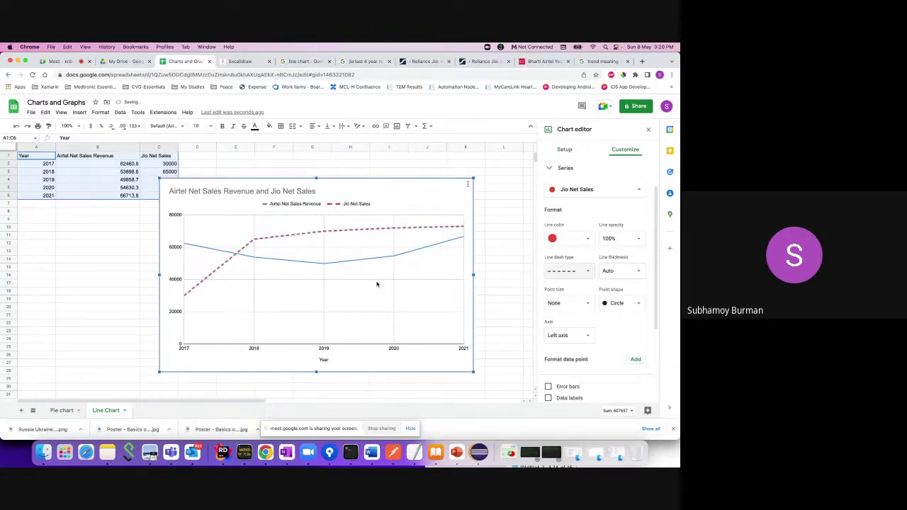
left_click(358, 260)
left_click(575, 271)
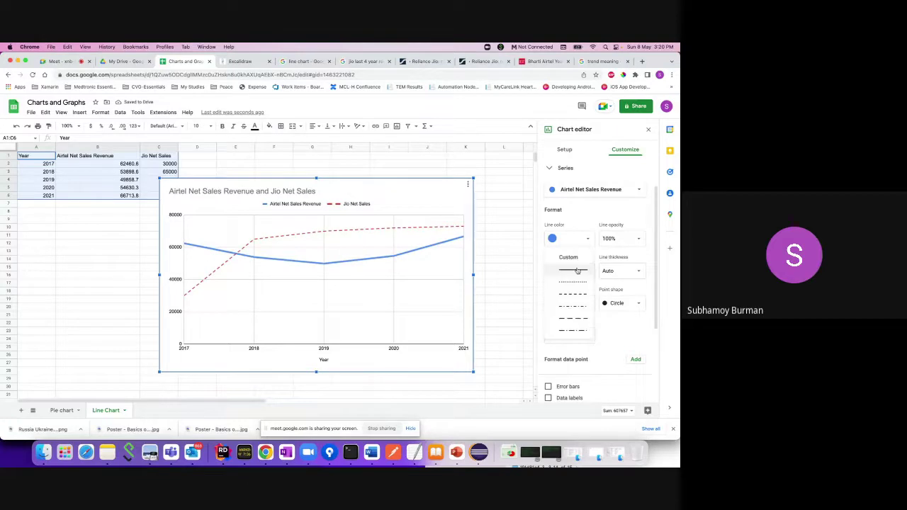
left_click(574, 293)
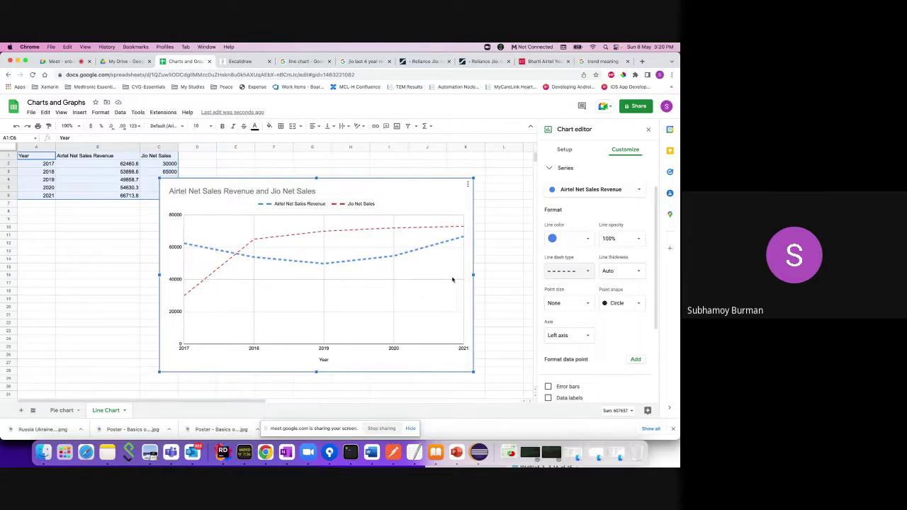
left_click_drag(256, 182, 295, 181)
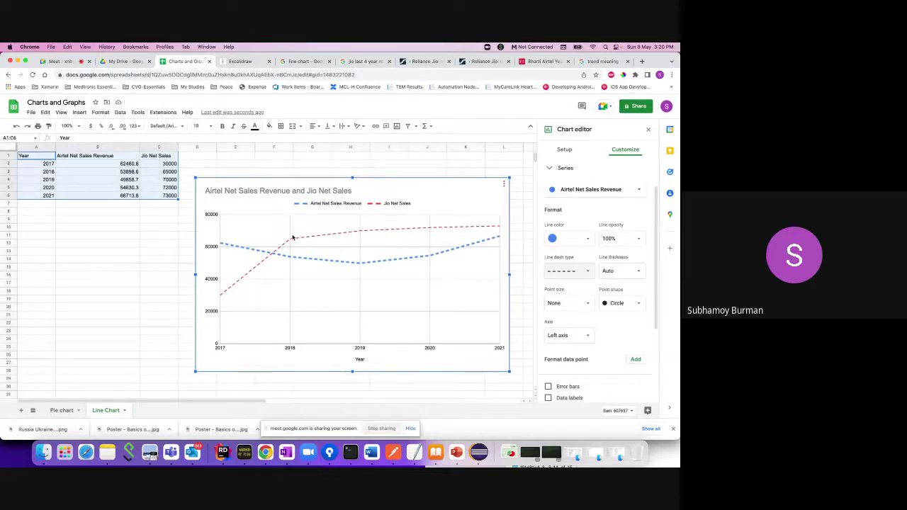
left_click(186, 156)
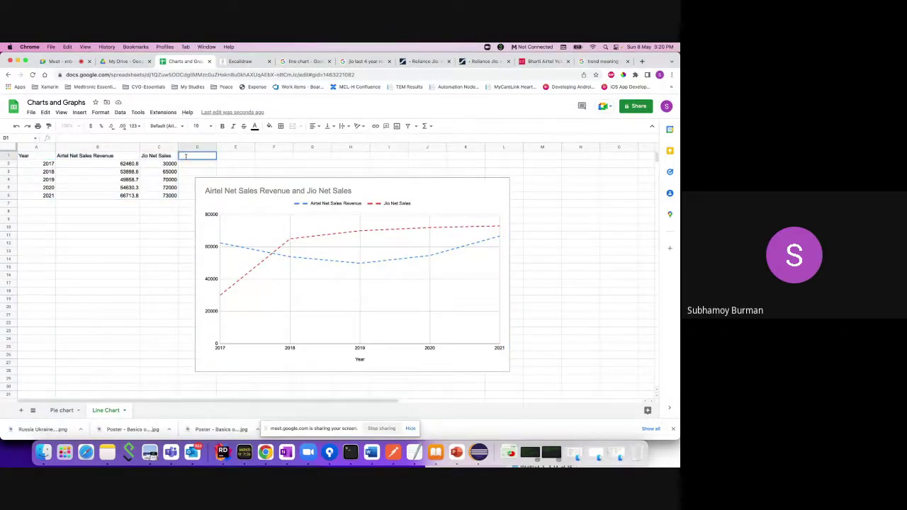
double_click(281, 184)
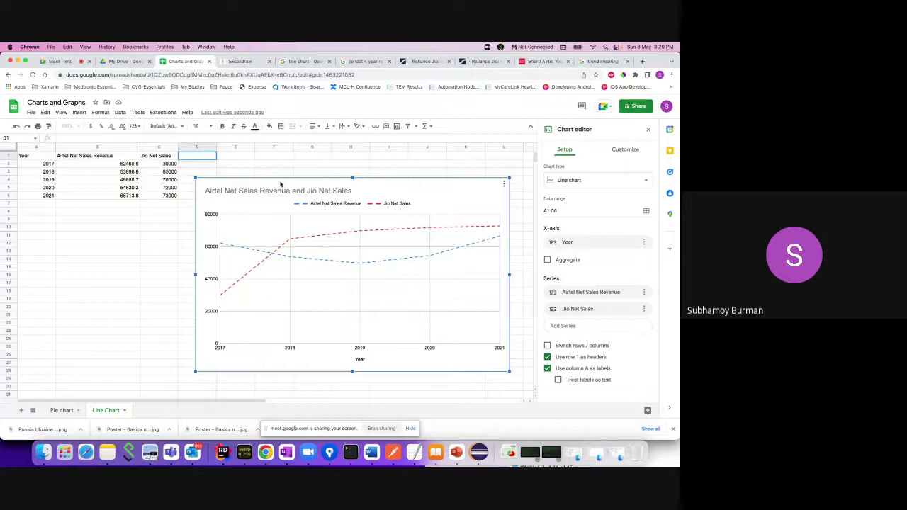
left_click(578, 182)
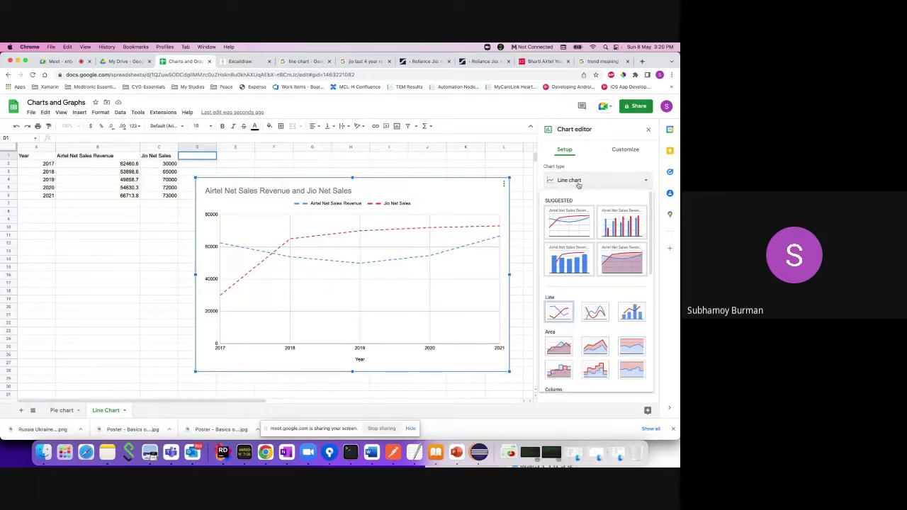
scroll(571, 315, "down", 10)
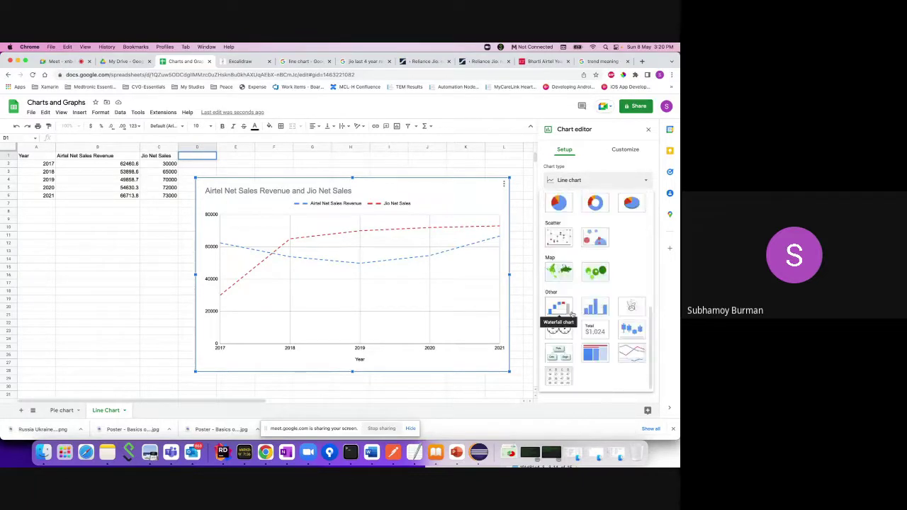
scroll(571, 314, "up", 2)
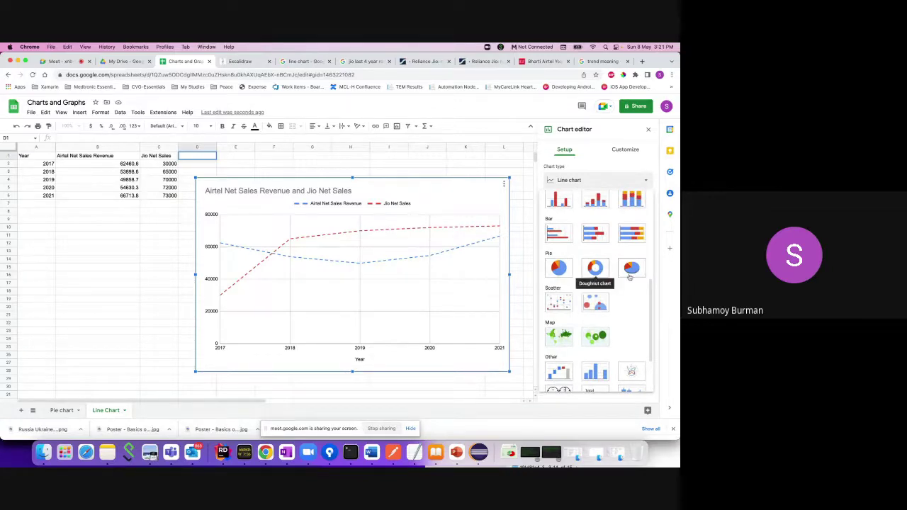
scroll(585, 283, "up", 2)
scroll(586, 292, "up", 8)
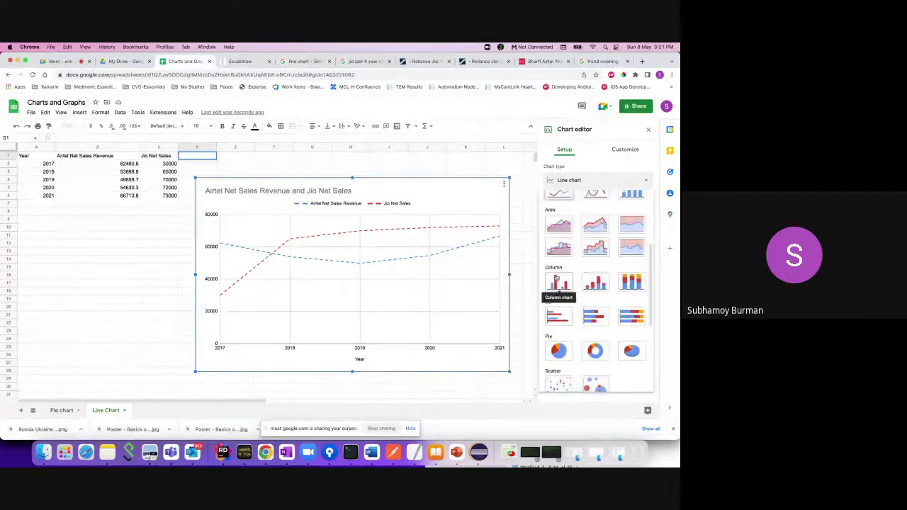
scroll(556, 279, "down", 10)
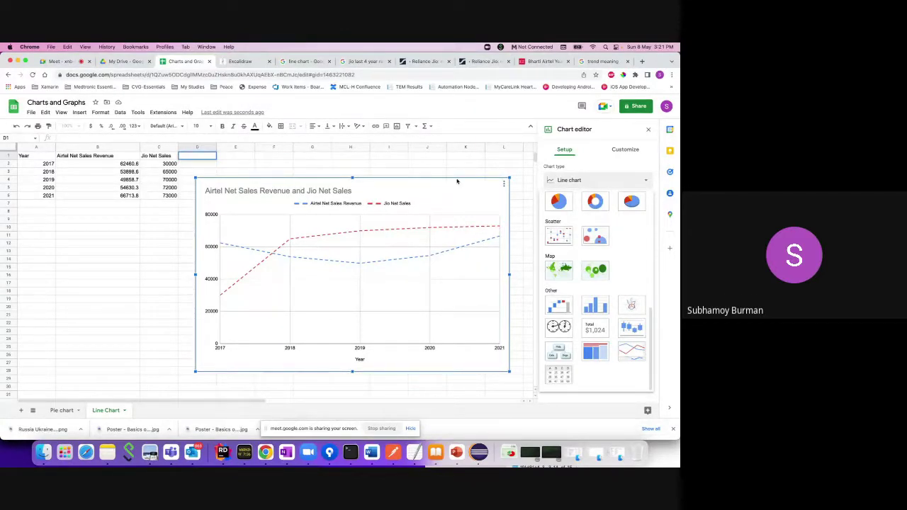
left_click(407, 182)
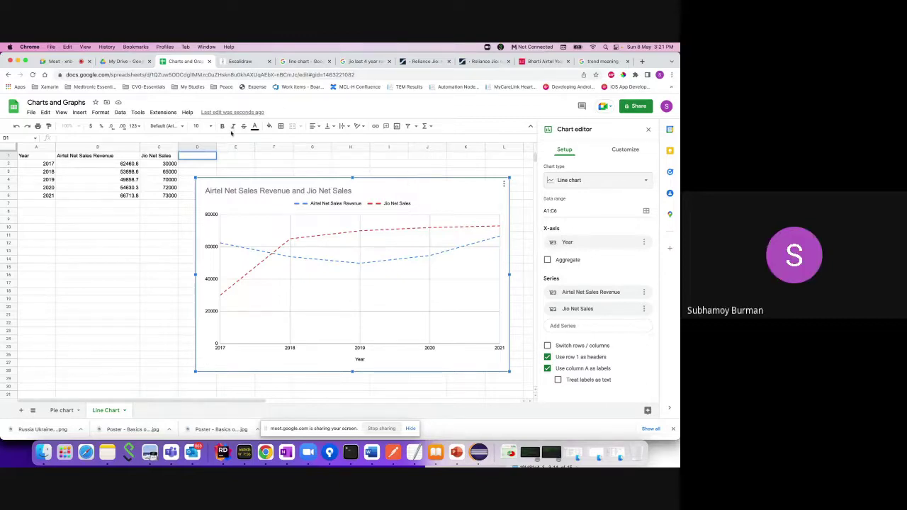
Replace the dashed chart with a new line chart built from range A1:C6.
key("Delete")
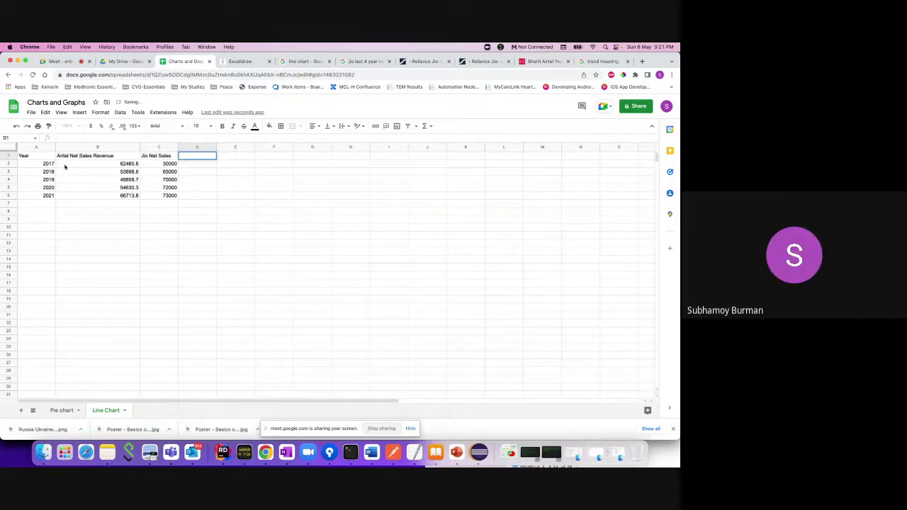
left_click(44, 157)
left_click(166, 195, "shift")
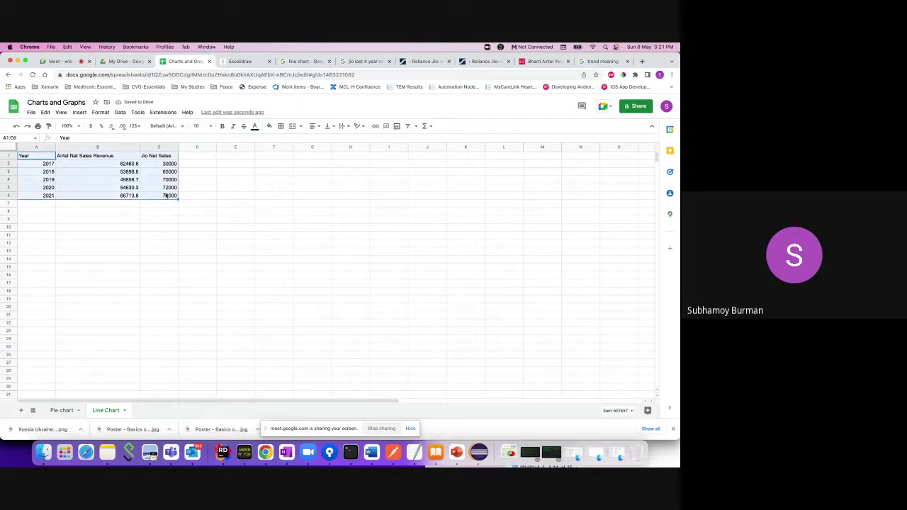
left_click(79, 112)
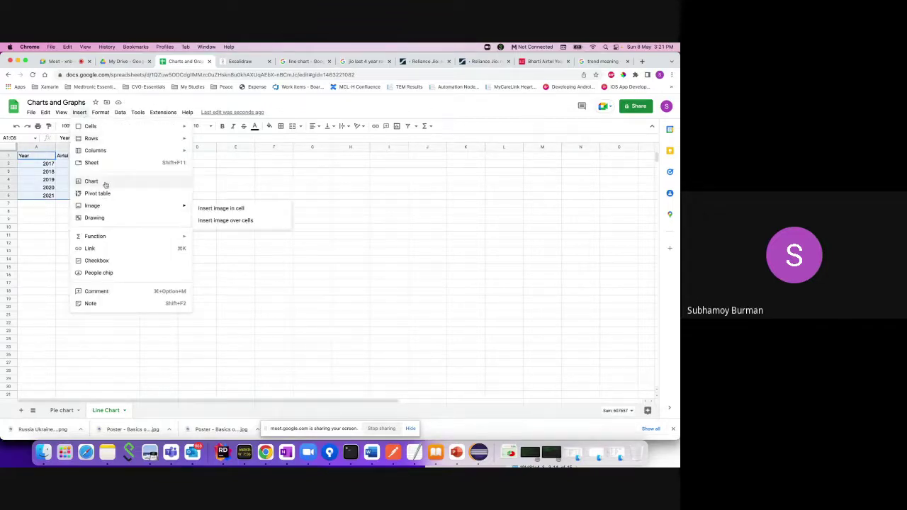
left_click(103, 181)
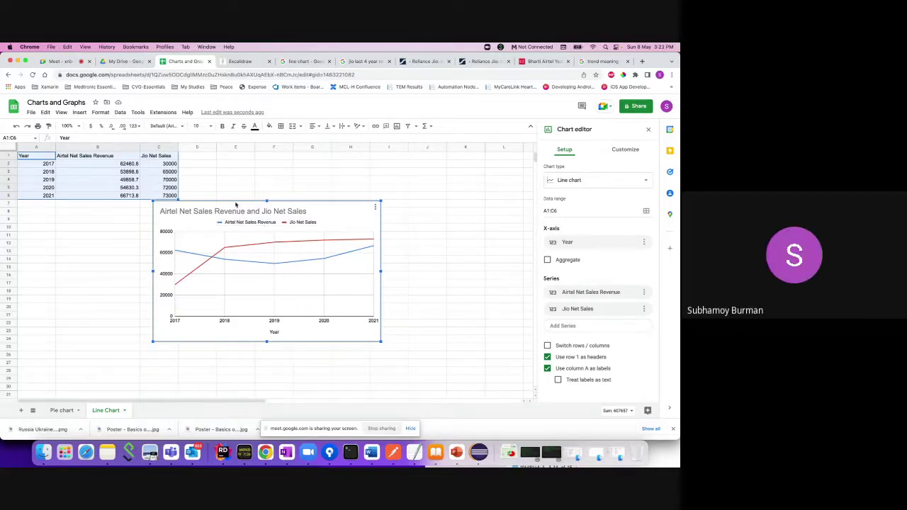
Add a new sheet and name it 'Geo Map'.
left_click(21, 410)
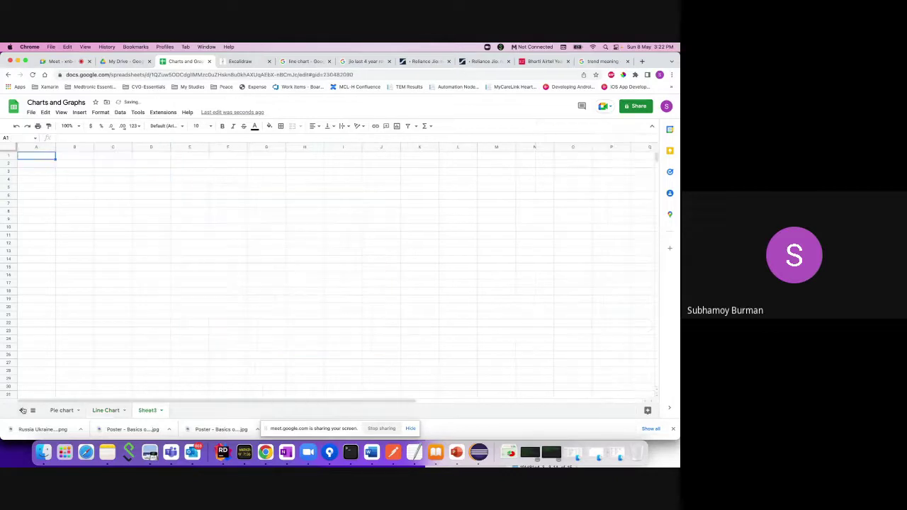
double_click(147, 411)
type("G")
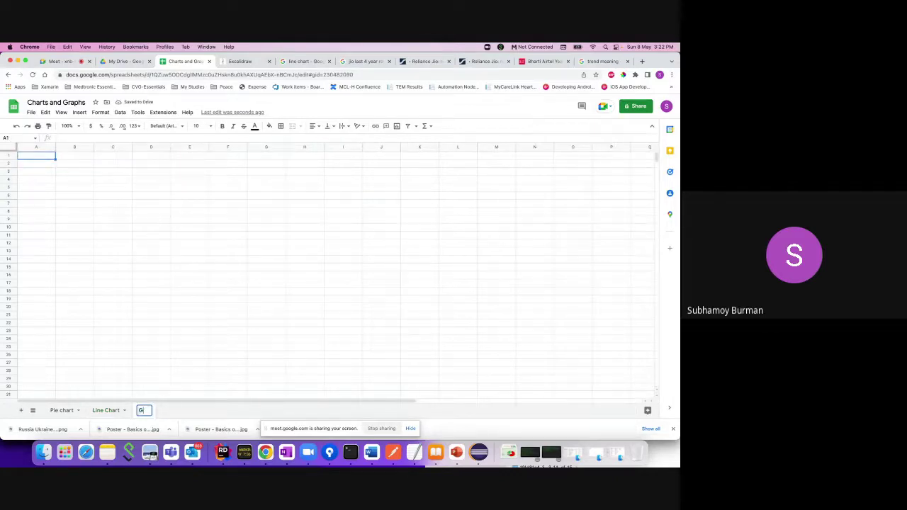
type("eo Map")
left_click(44, 187)
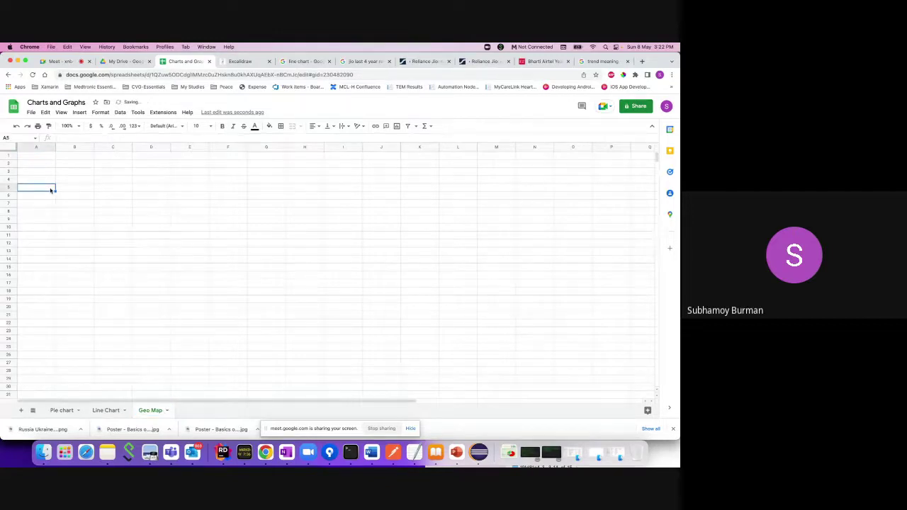
Enter the header 'Country' in cell A1, then open a new browser tab.
double_click(41, 155)
type("Coun")
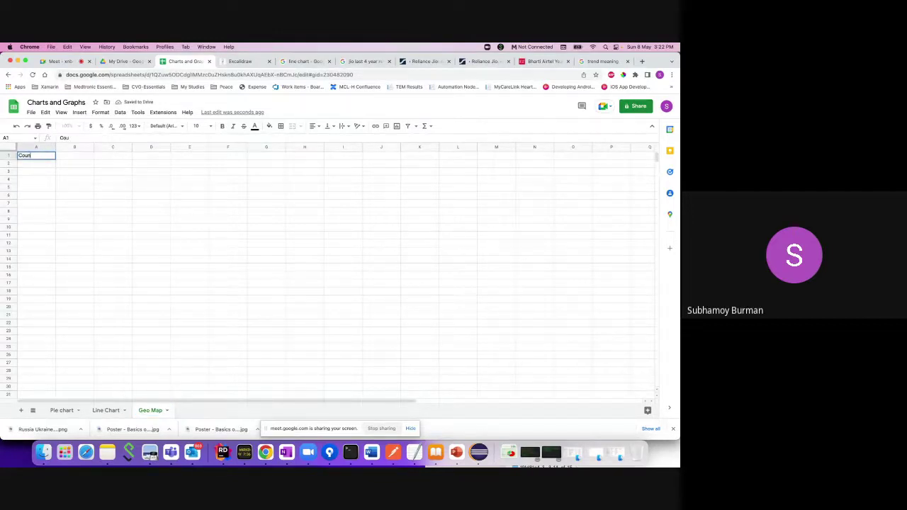
type("try")
key("Tab")
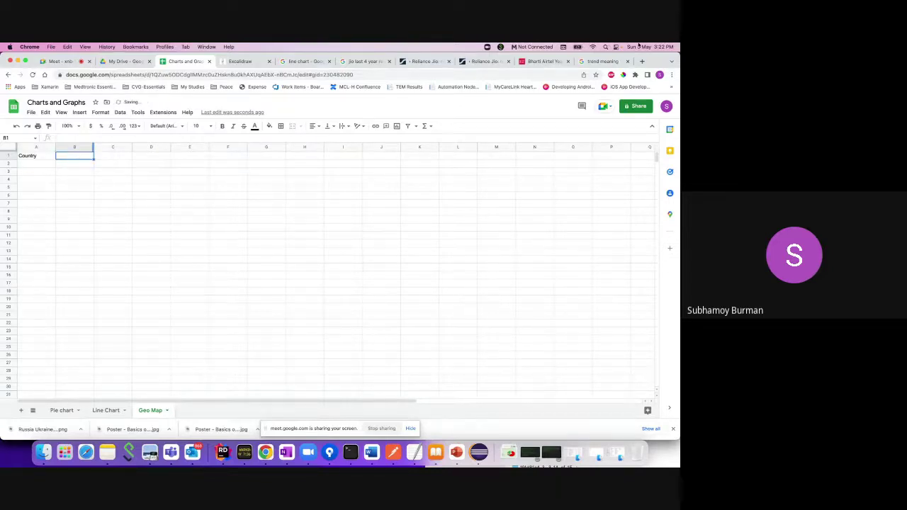
key("F11")
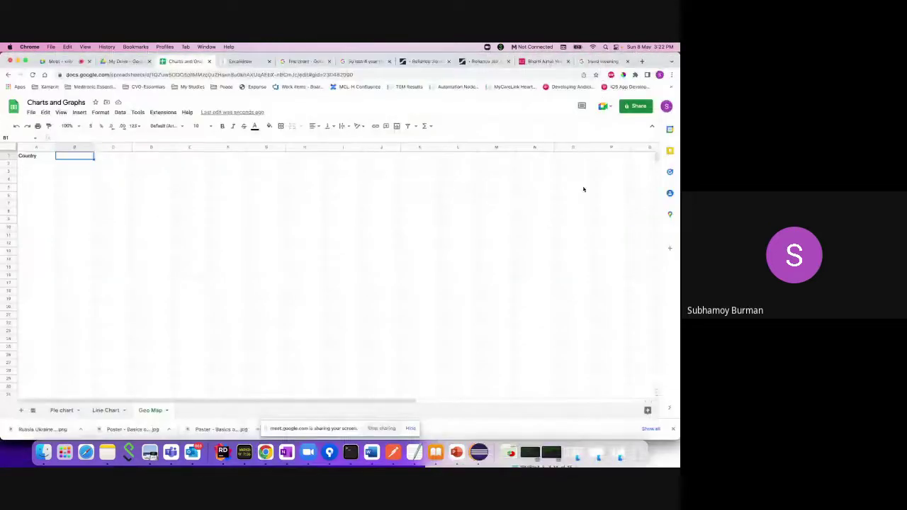
left_click(642, 62)
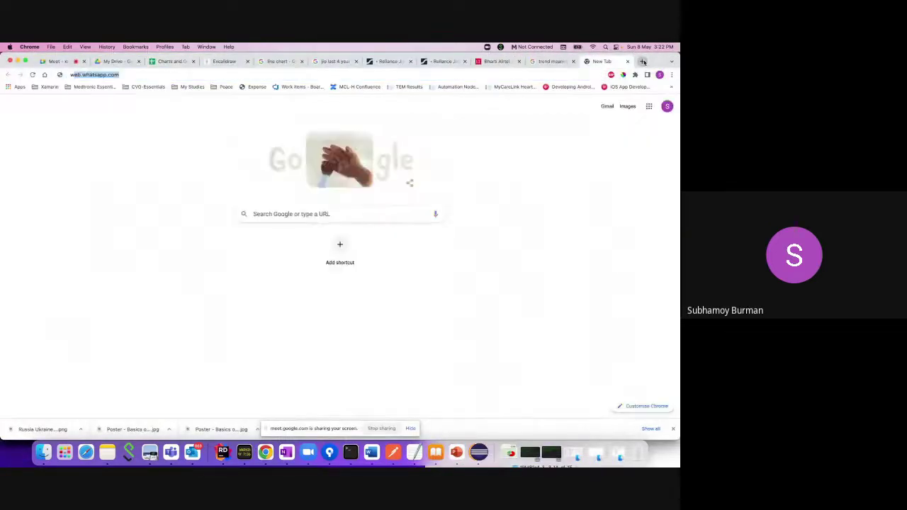
Search 'worldometer' and open the Worldometer COVID live page showing 517,082,204 cases.
type("wo")
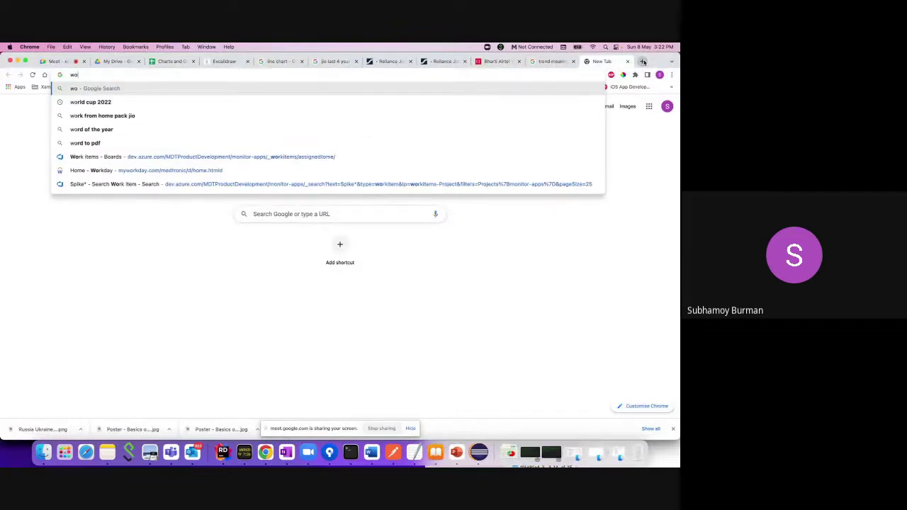
type("lrd")
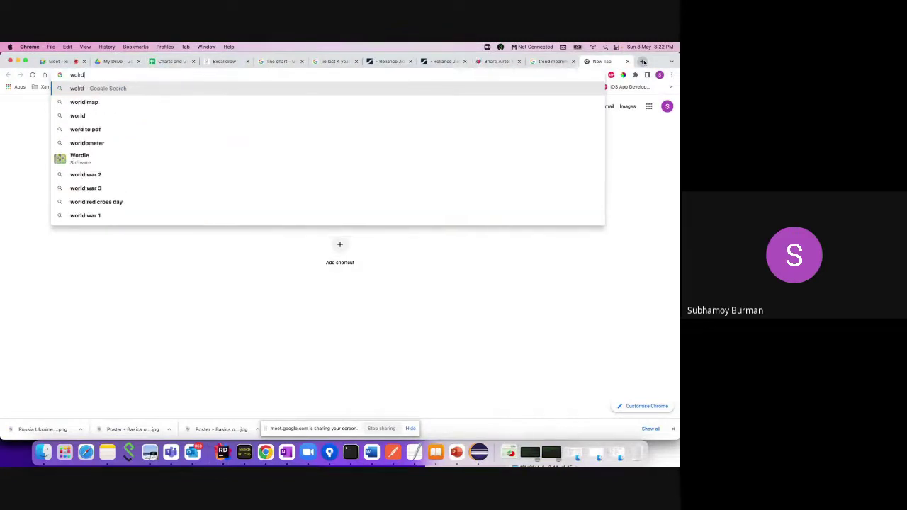
key("BackSpace")
key("BackSpace")
key("BackSpace")
type("r")
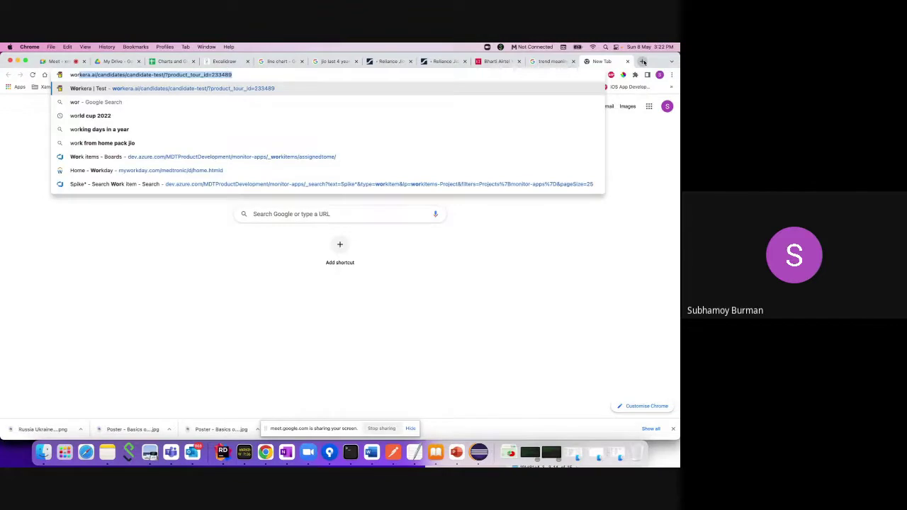
type("ldome")
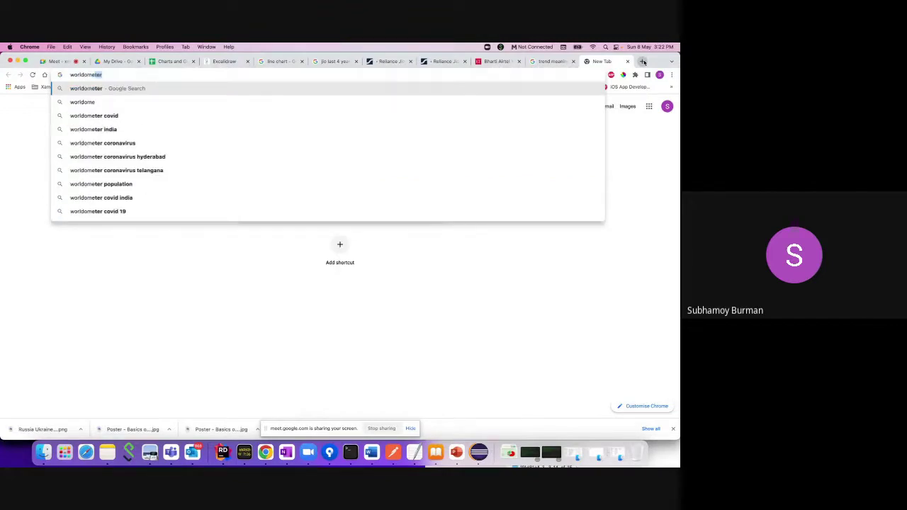
key("Return")
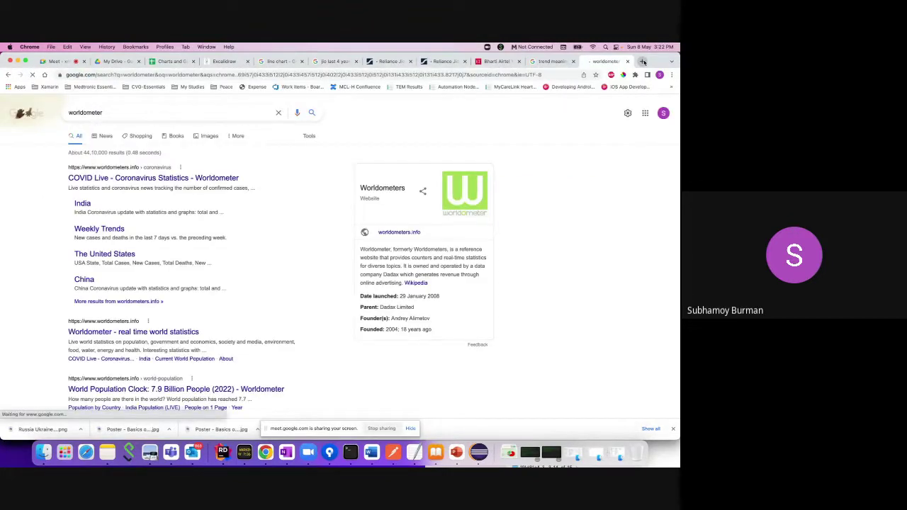
left_click(192, 179)
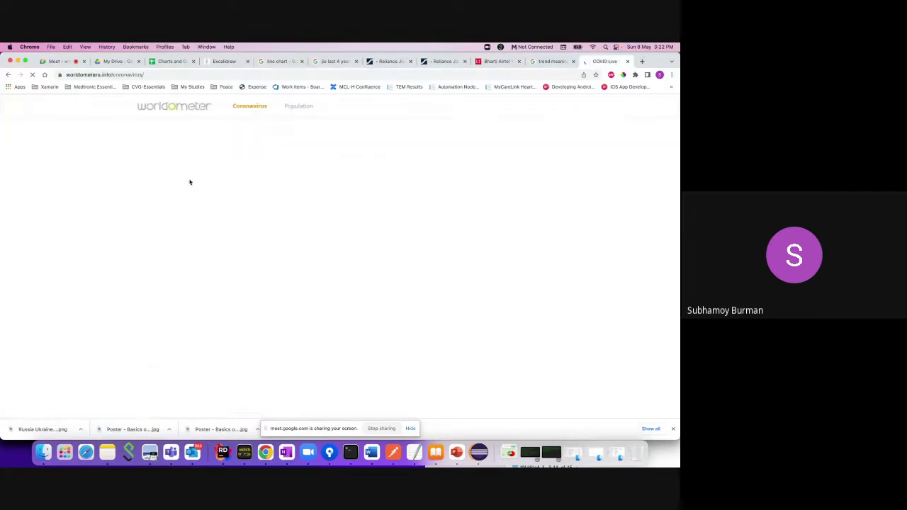
scroll(203, 241, "down", 10)
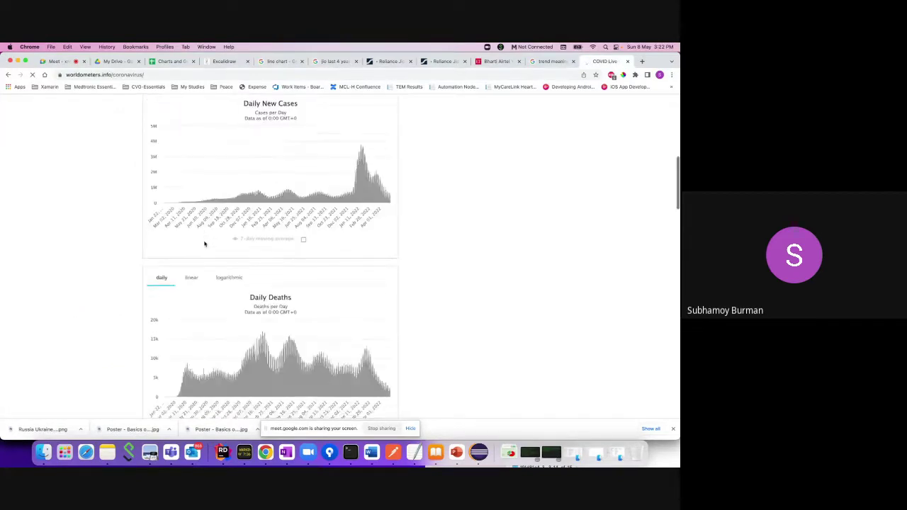
scroll(204, 244, "down", 5)
scroll(204, 244, "up", 15)
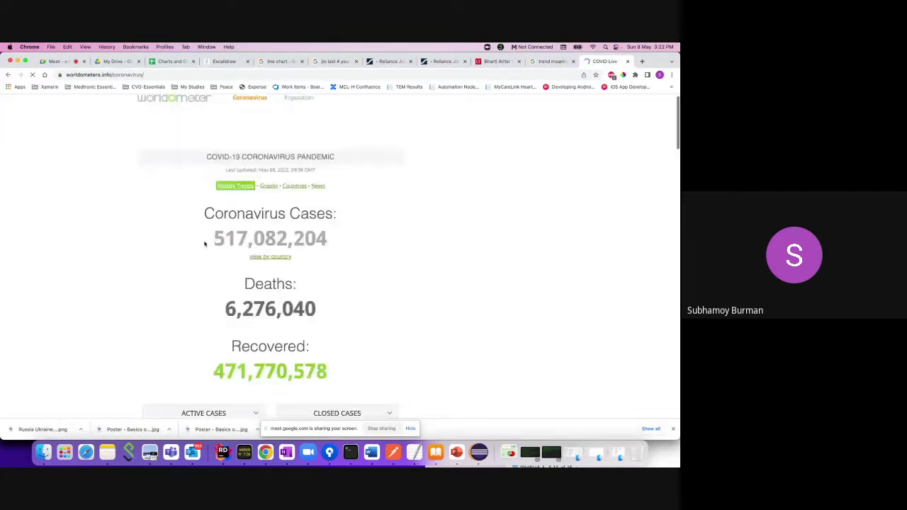
scroll(204, 244, "up", 1)
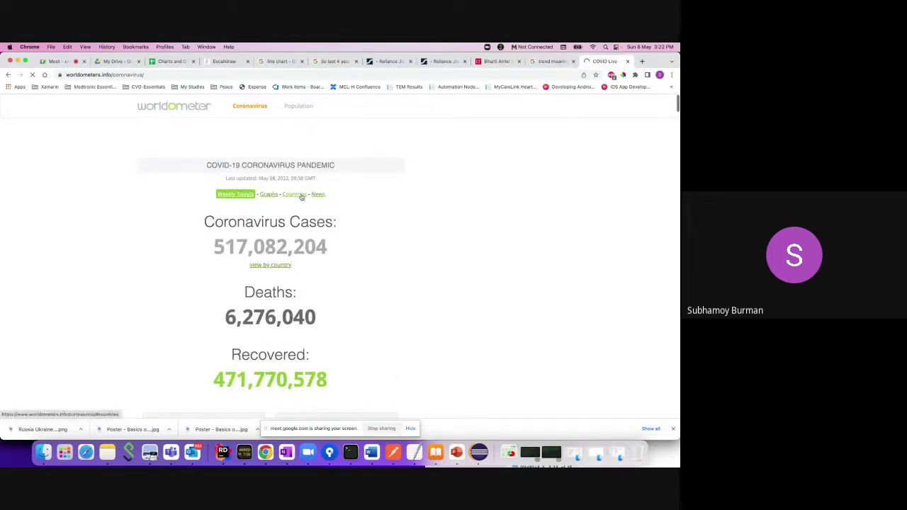
Go to the country table and select the USA total cases figure 83,567,707.
left_click(301, 196)
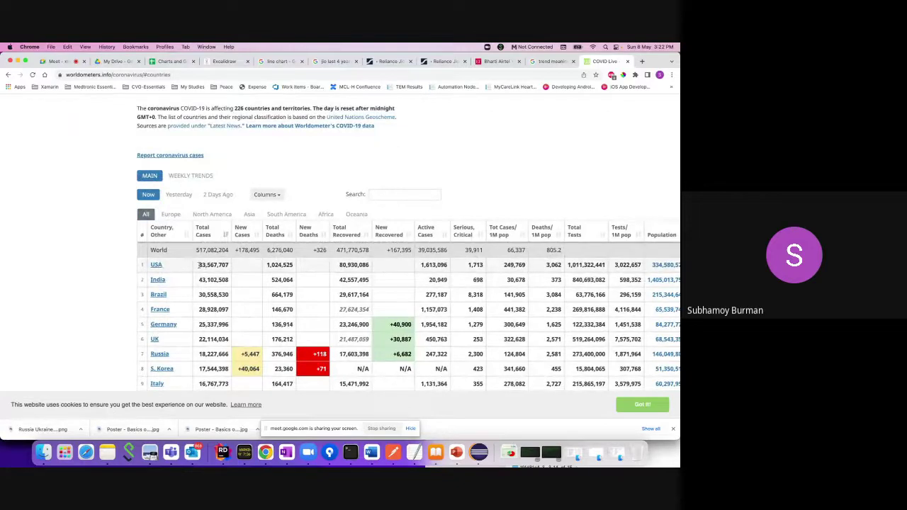
left_click_drag(199, 264, 212, 265)
left_click(199, 264)
left_click_drag(199, 265, 232, 269)
key("ctrl+c")
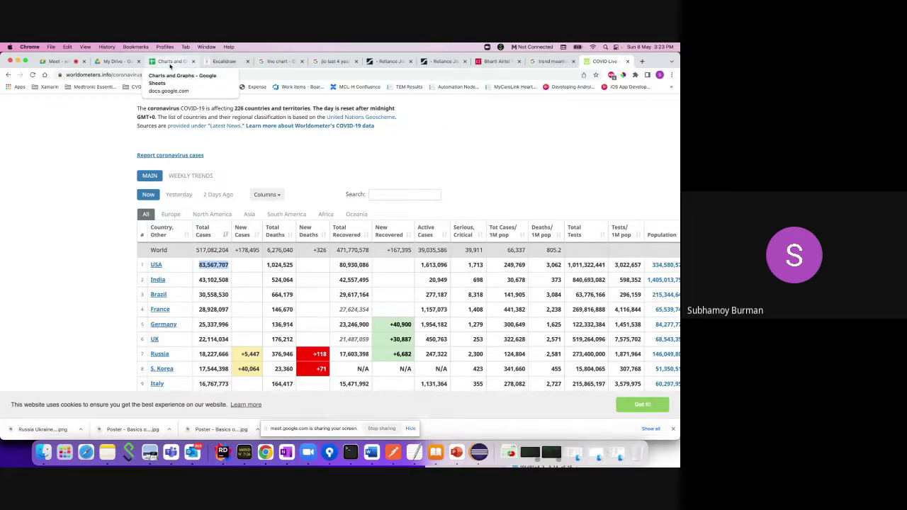
Enter the header 'Total cases' in cell B1 of the Geo Map sheet.
left_click(170, 66)
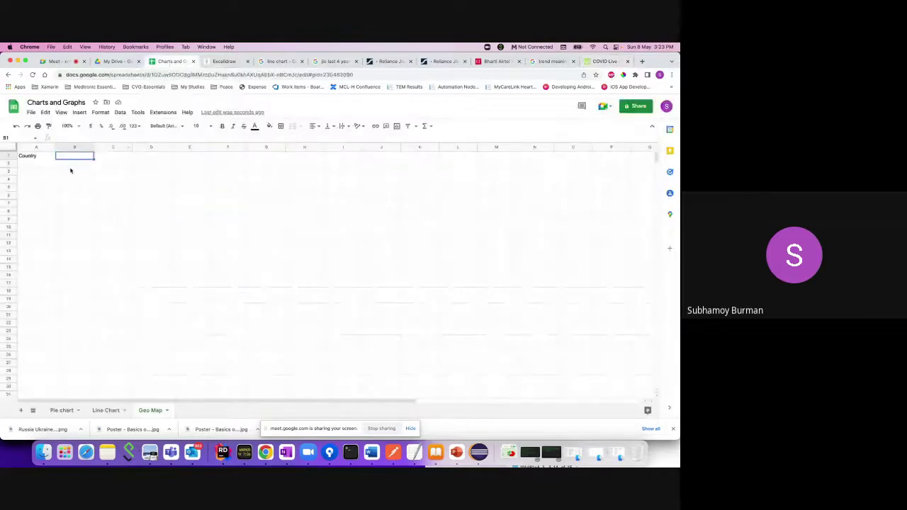
double_click(73, 155)
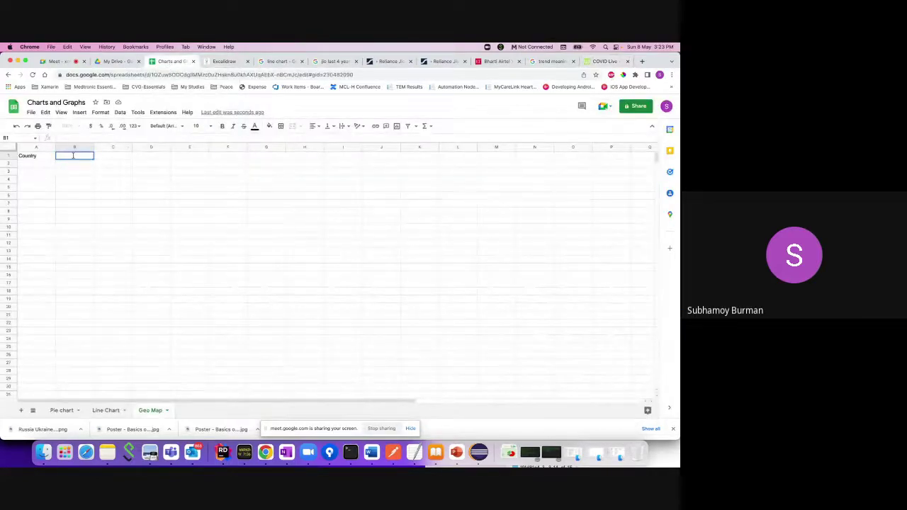
left_click(601, 62)
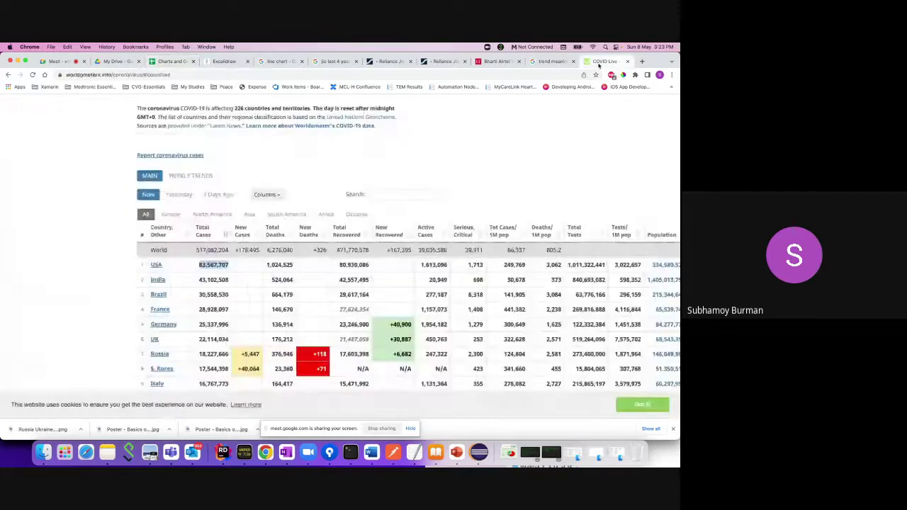
left_click(170, 61)
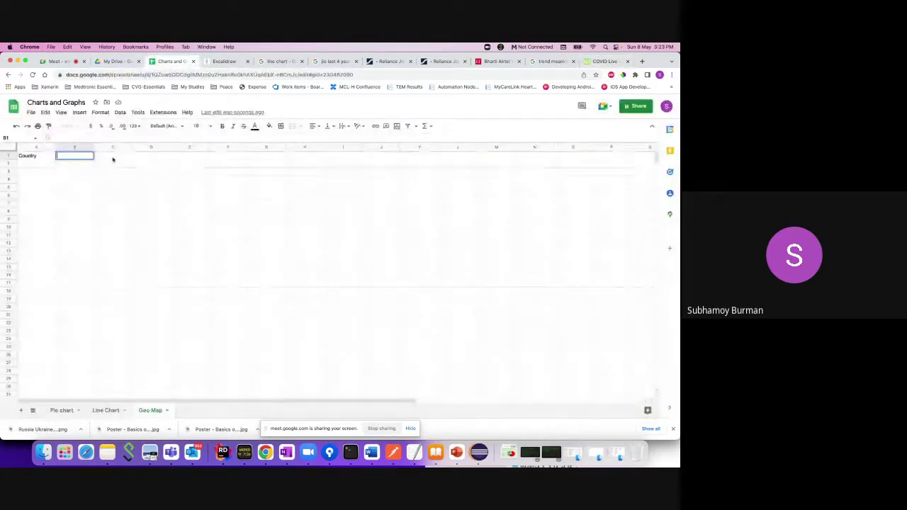
type("Total cases")
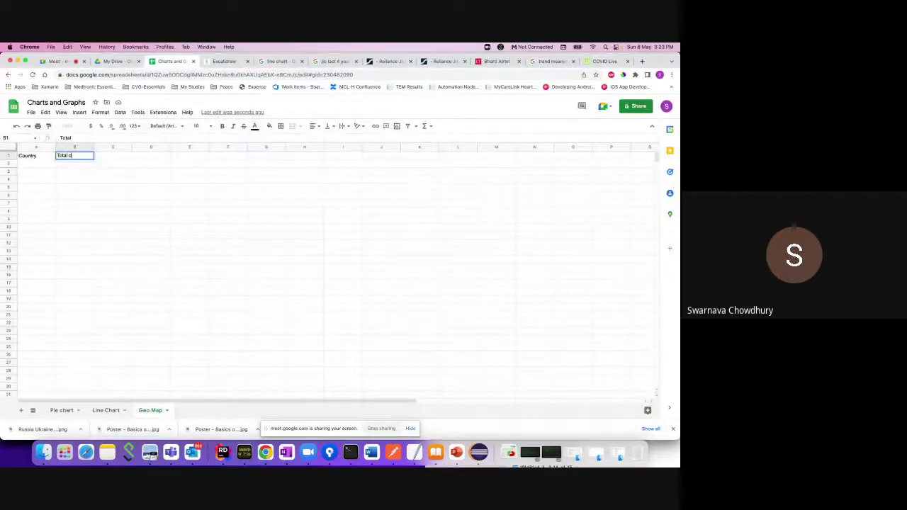
left_click(30, 165)
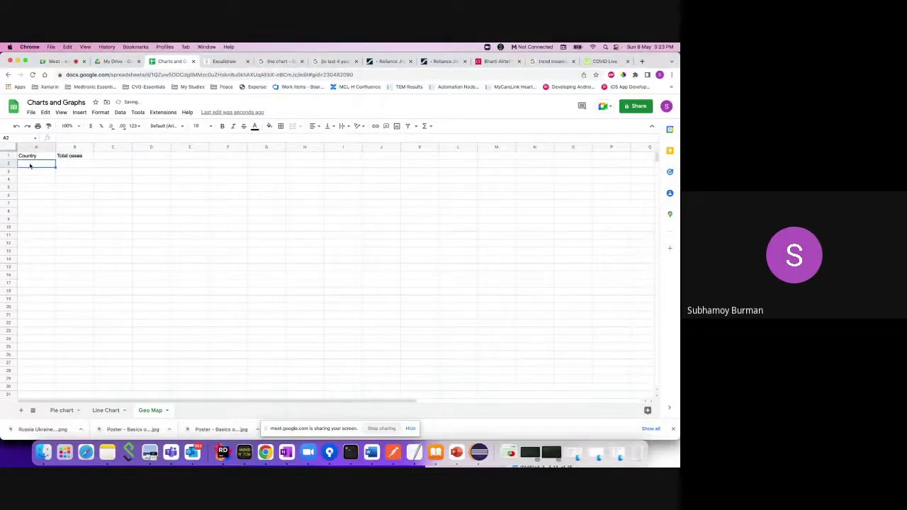
Type 'USA' in cell A2.
double_click(29, 163)
type("USA")
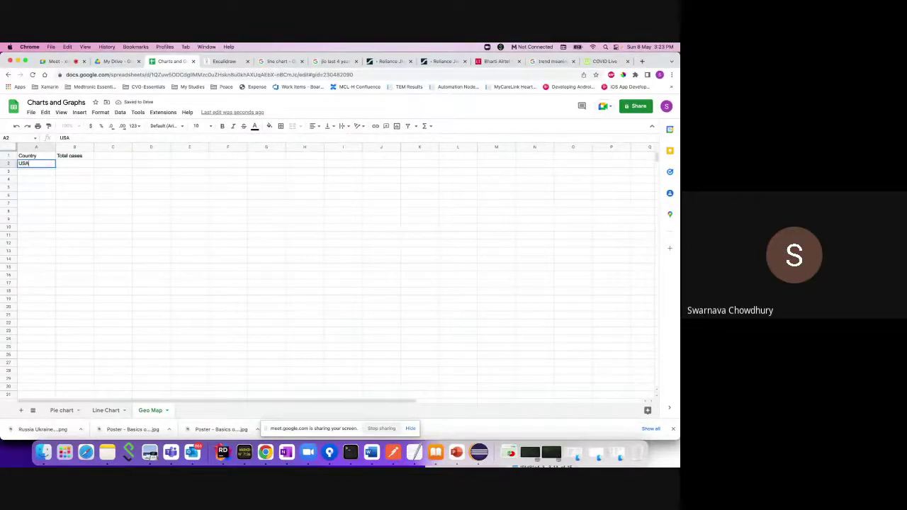
left_click(70, 168)
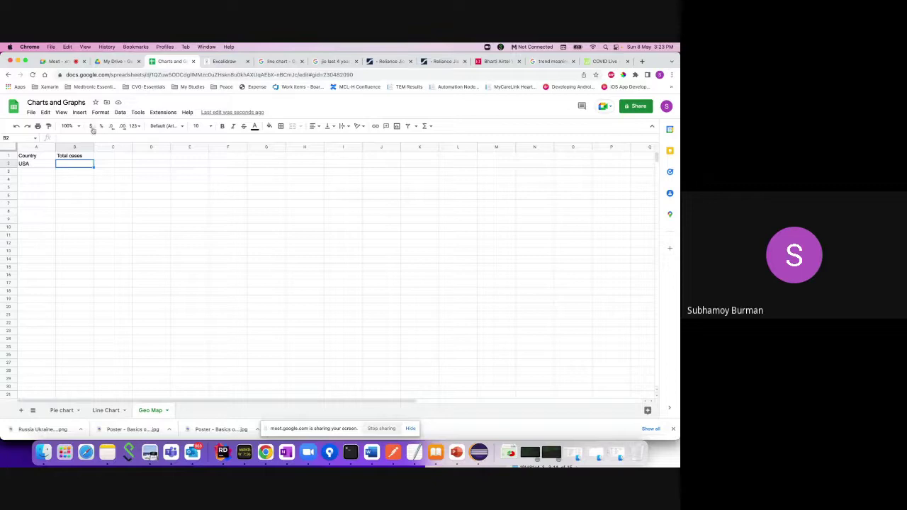
left_click(79, 112)
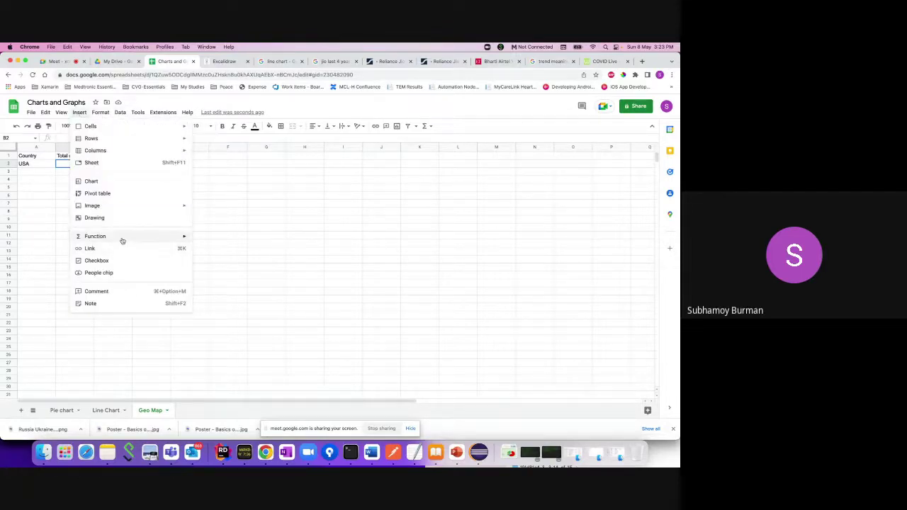
mouse_move(121, 238)
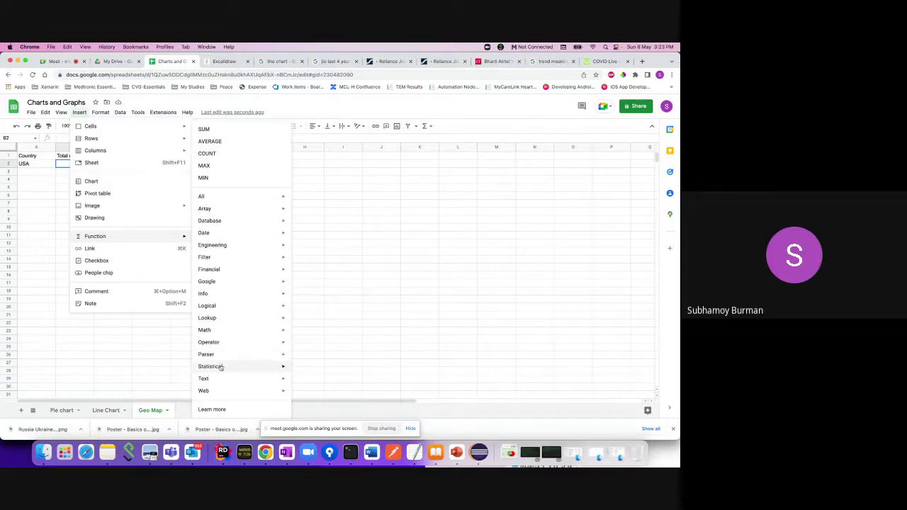
mouse_move(224, 390)
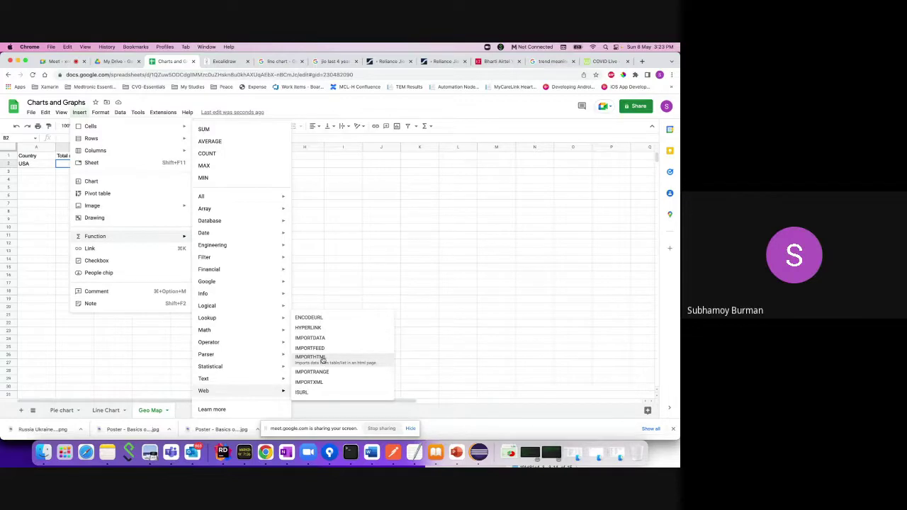
left_click(313, 212)
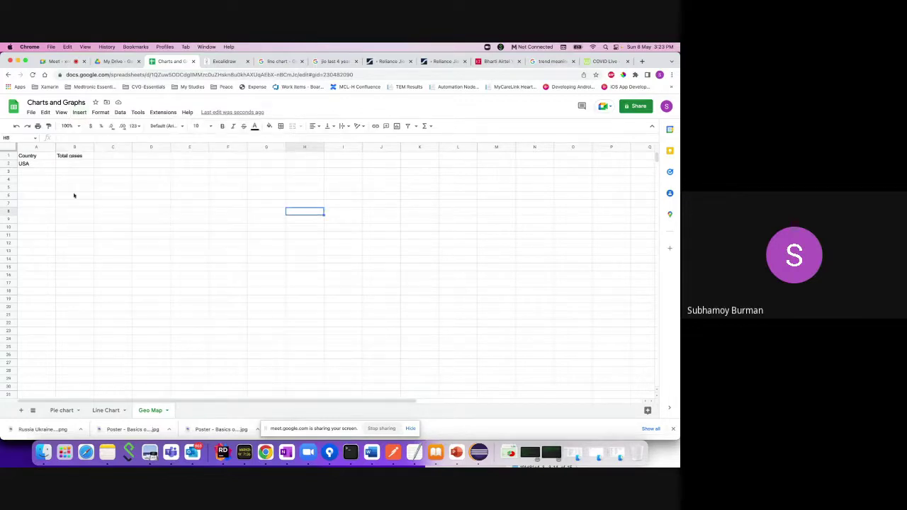
Paste the USA total cases 83,567,707 into cell B2.
left_click(79, 166)
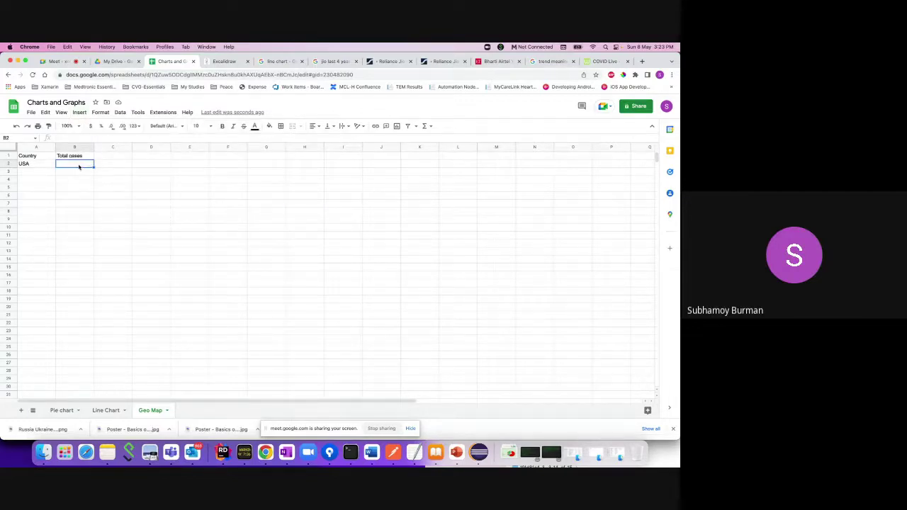
left_click(601, 61)
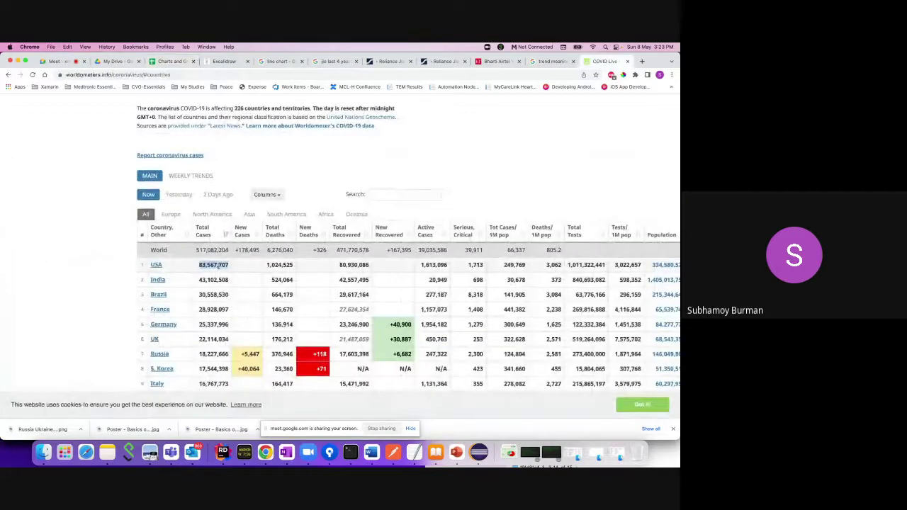
left_click(170, 61)
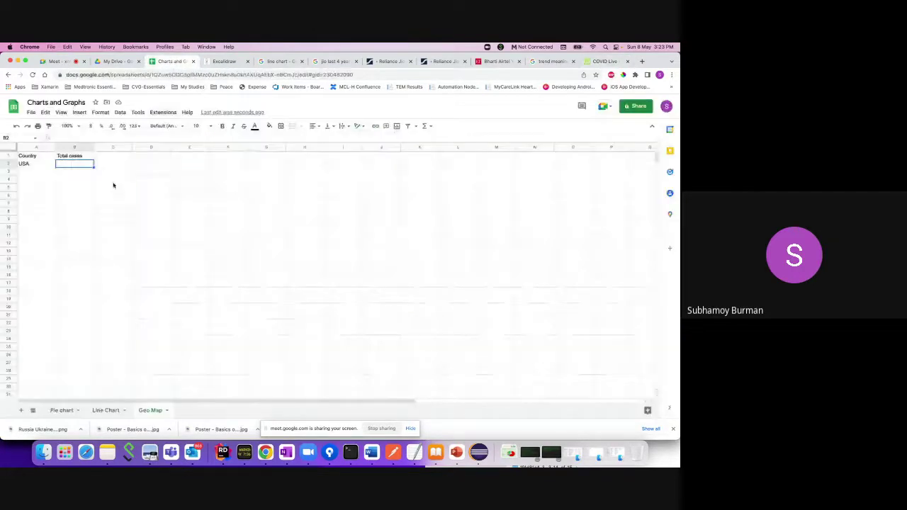
double_click(74, 163)
key("ctrl+v")
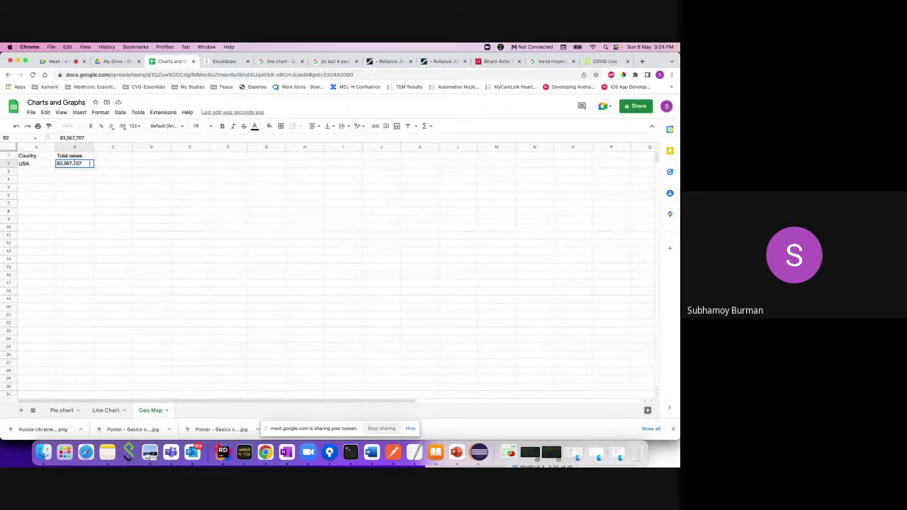
left_click(78, 177)
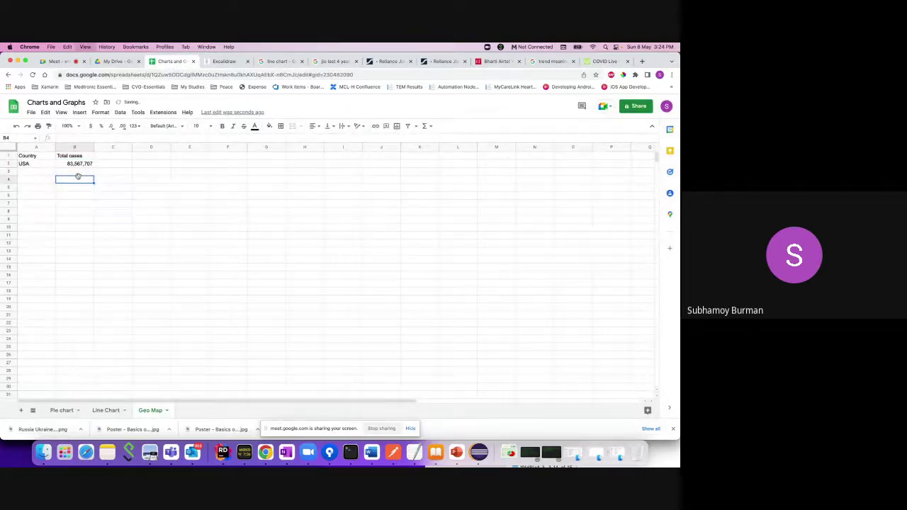
Add India in A3 with its total cases 43,102,508 copied from Worldometer into B3.
key("super+equal")
key("super+equal")
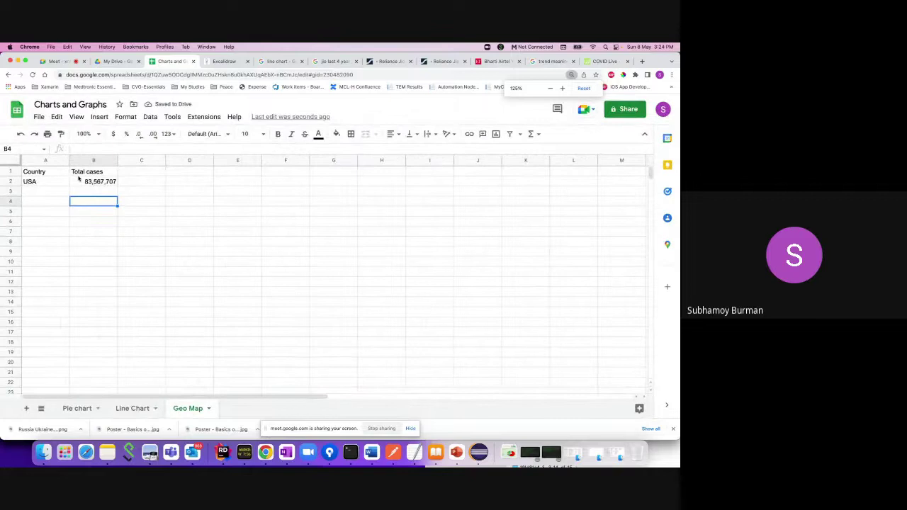
left_click(604, 61)
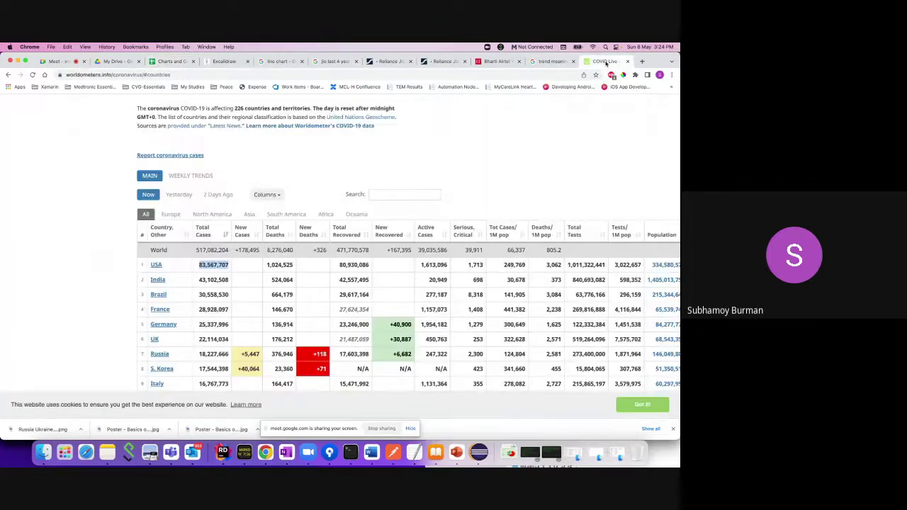
left_click(164, 62)
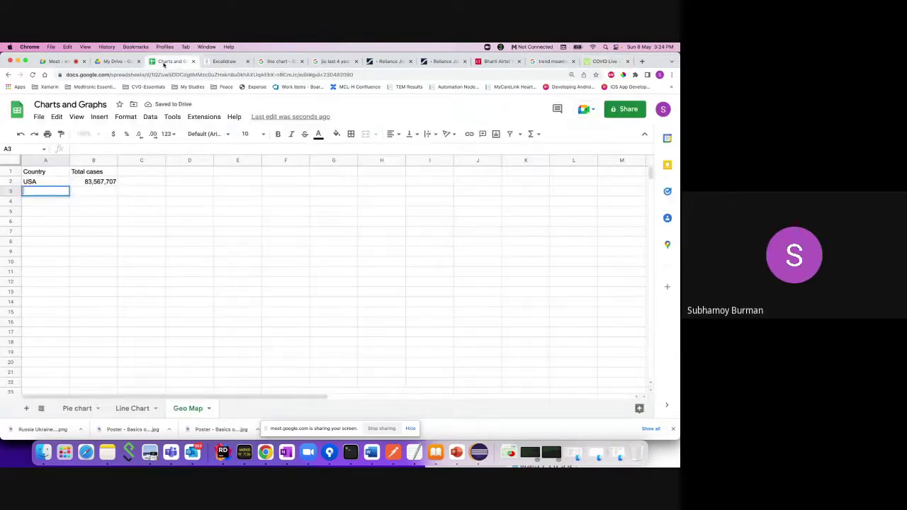
type("India")
left_click(97, 183)
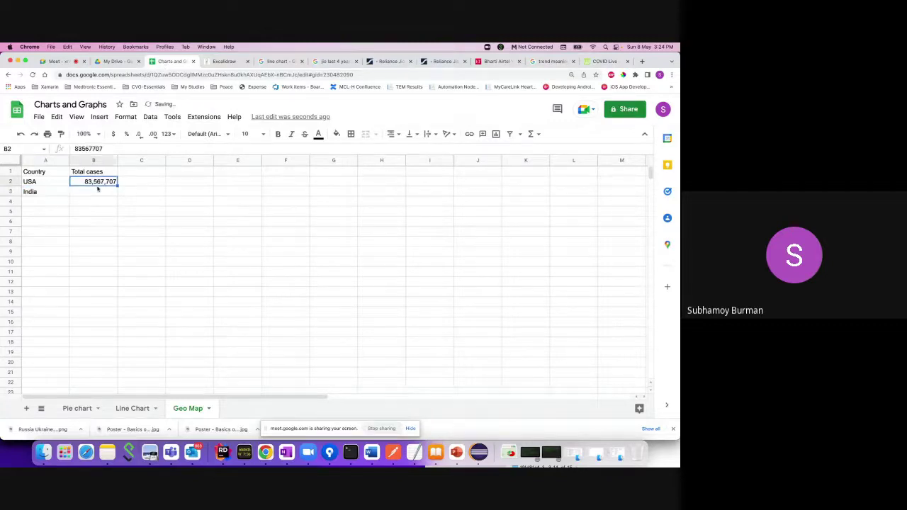
left_click(98, 192)
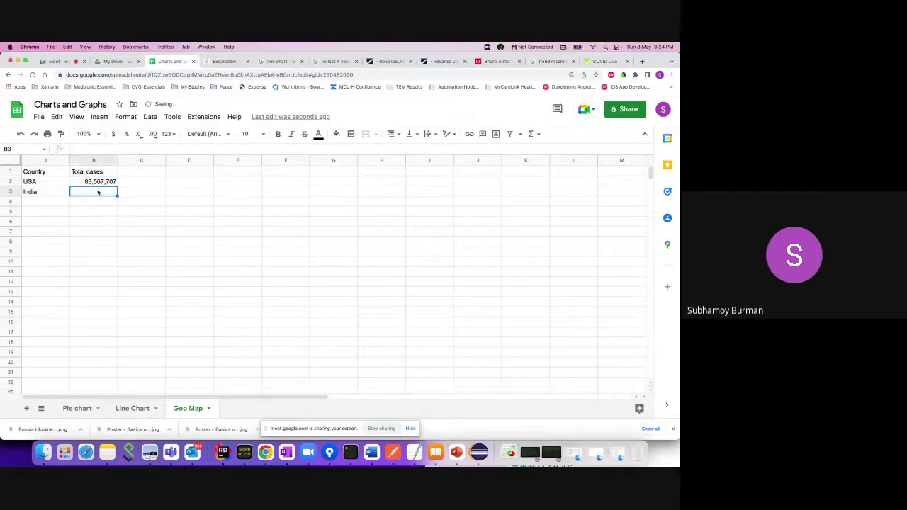
left_click(602, 61)
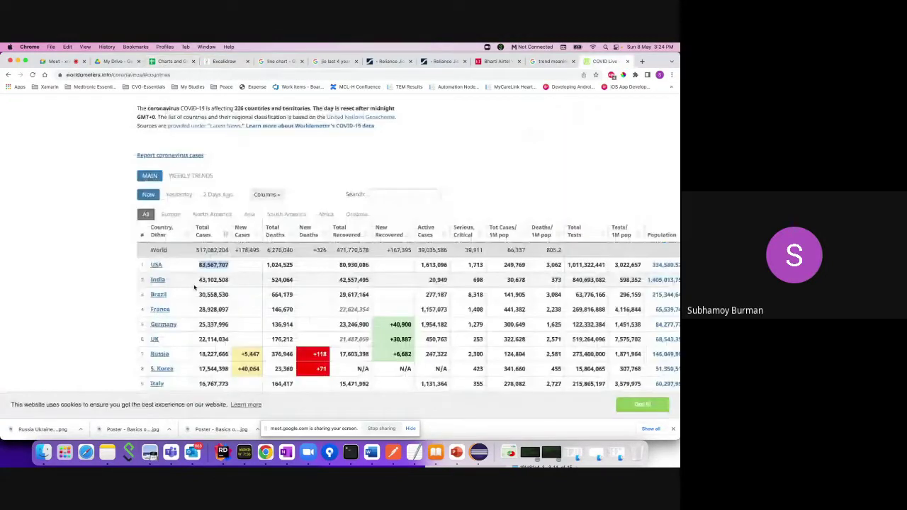
left_click_drag(197, 280, 227, 280)
key("super+c")
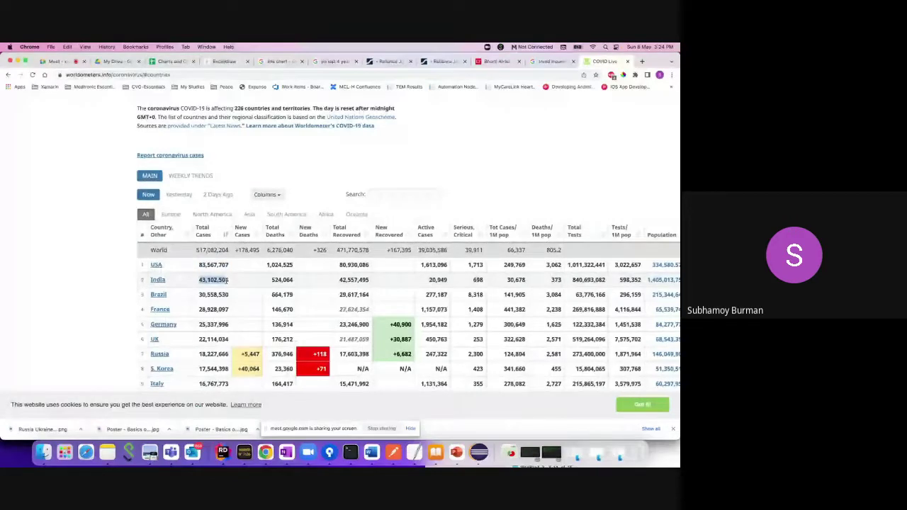
left_click(170, 61)
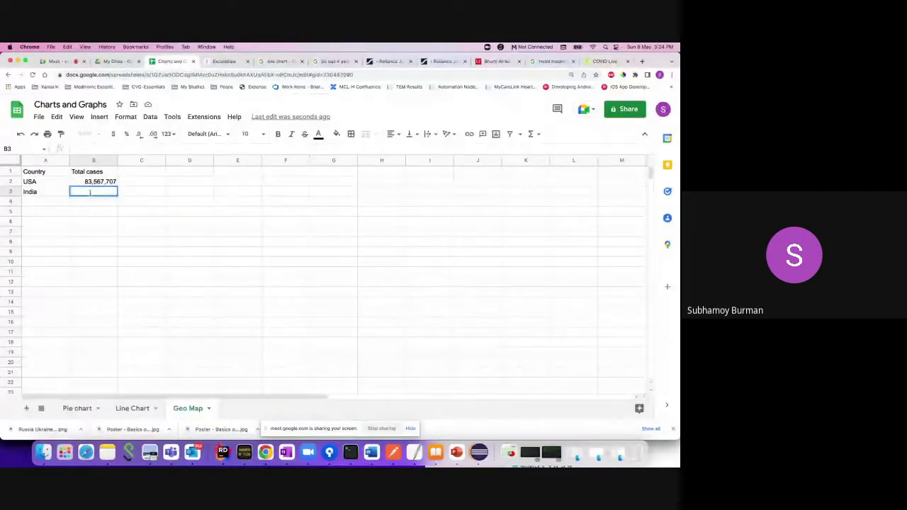
key("super+v")
Add Brazil in A4 with total cases 30,558,530 in B4, then select A1:B4.
left_click(56, 204)
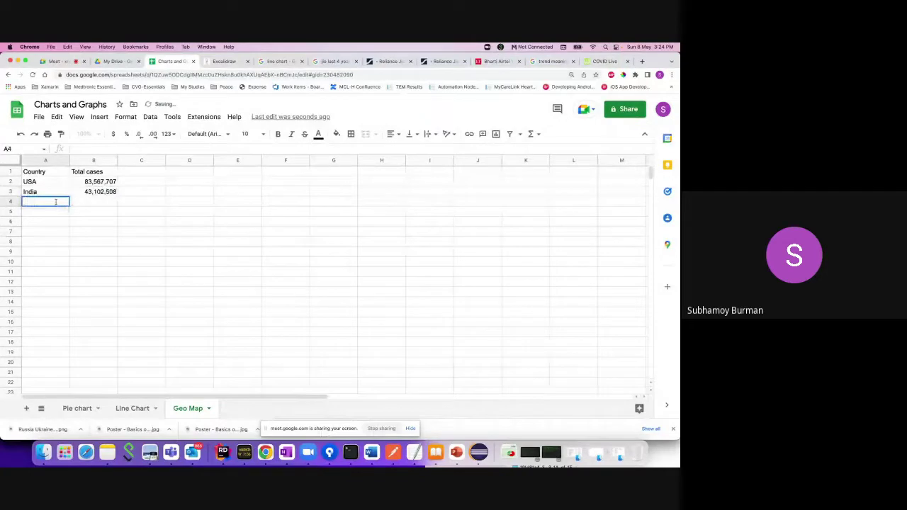
type("Brazil")
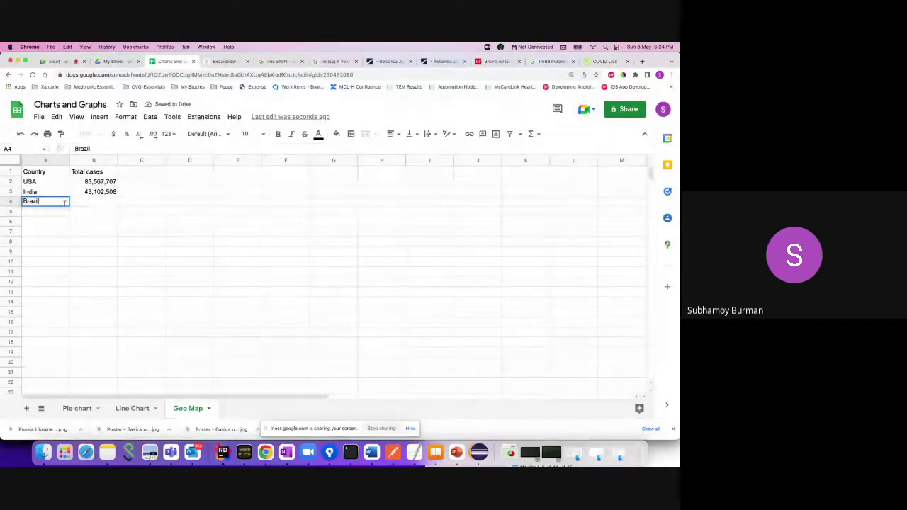
key("Up")
left_click(107, 202)
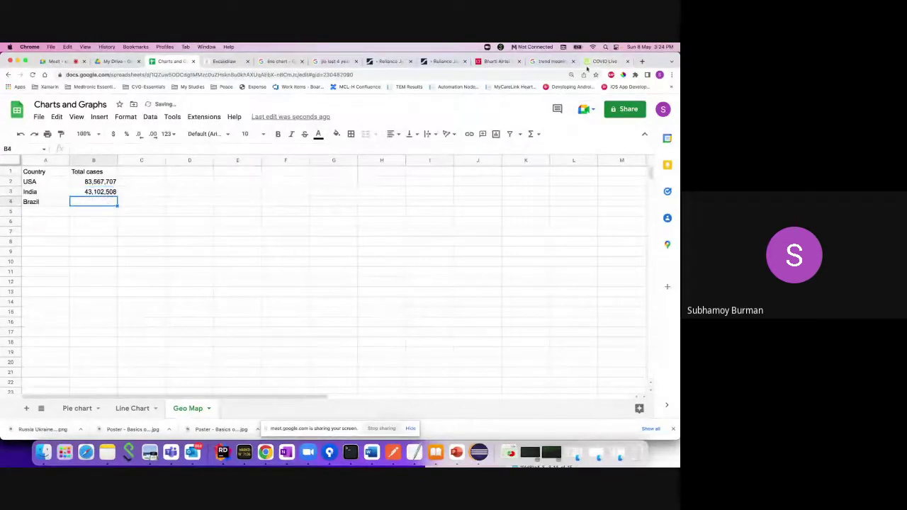
left_click(598, 62)
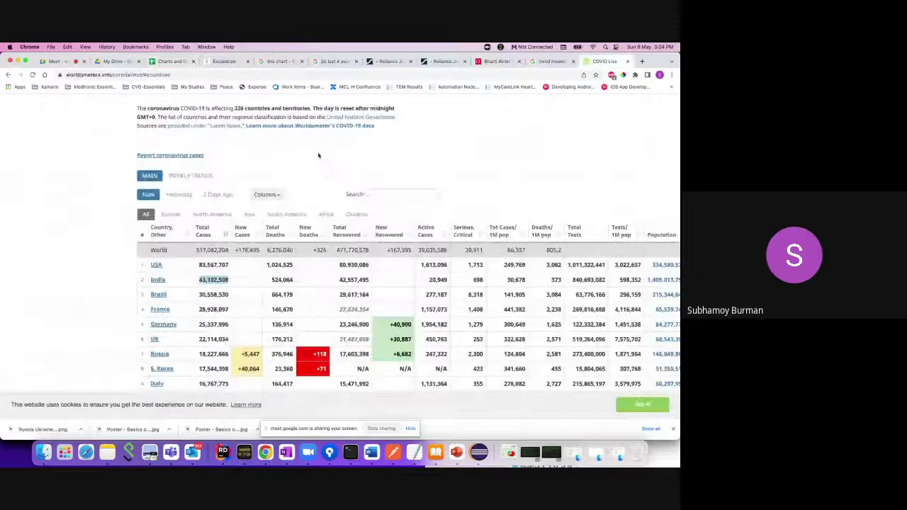
double_click(213, 294)
key("super+c")
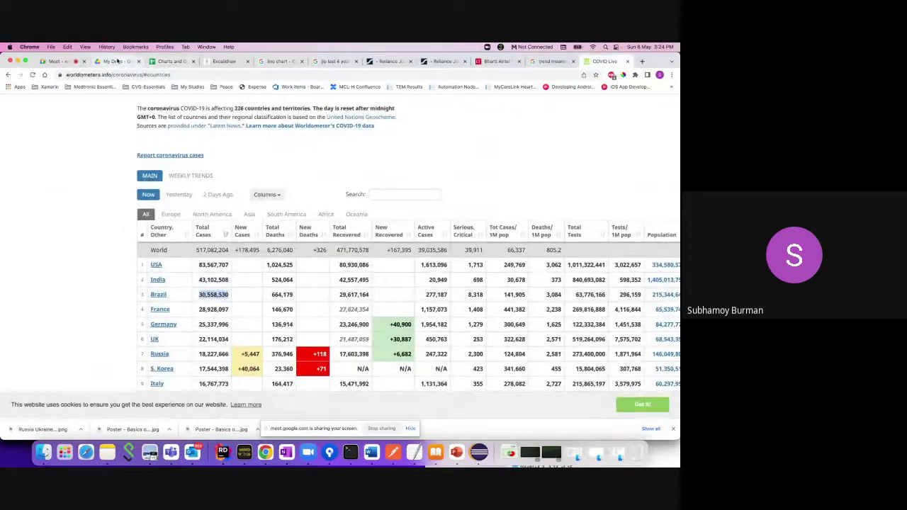
left_click(59, 62)
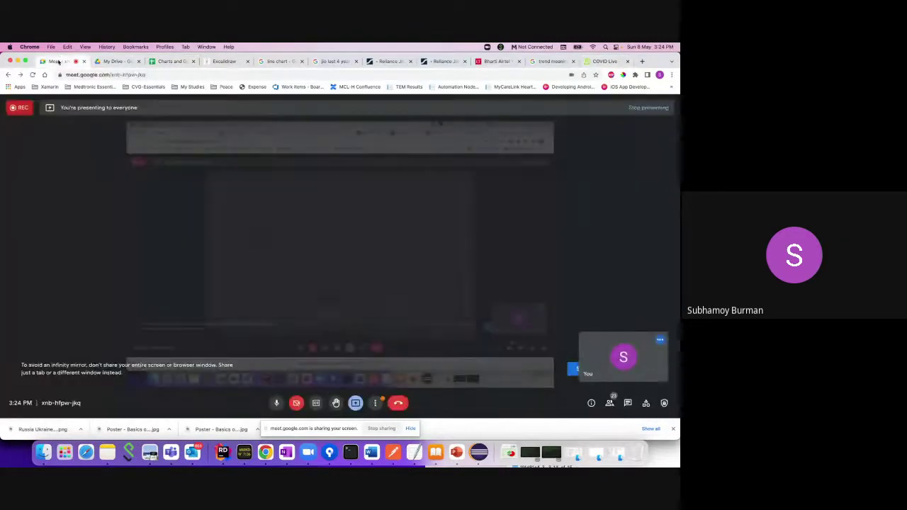
left_click(170, 62)
key("super+v")
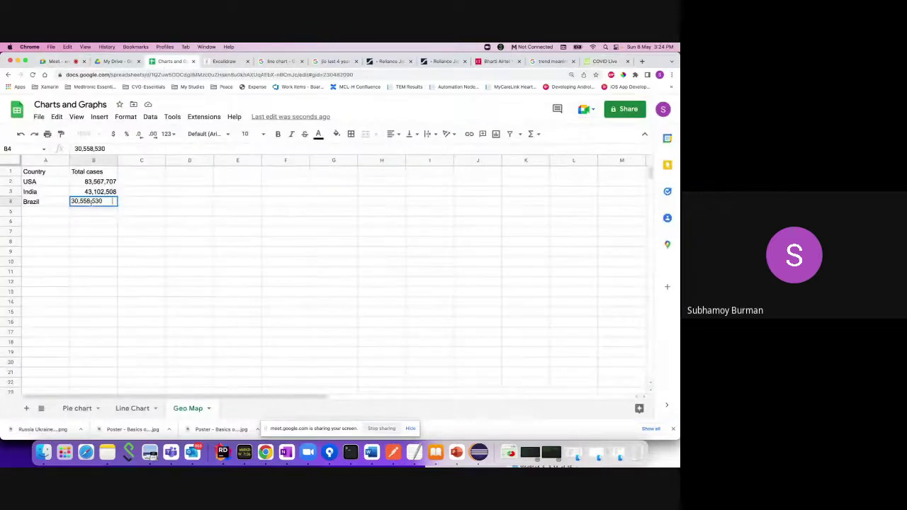
key("Return")
key("Return")
left_click_drag(46, 173, 99, 202)
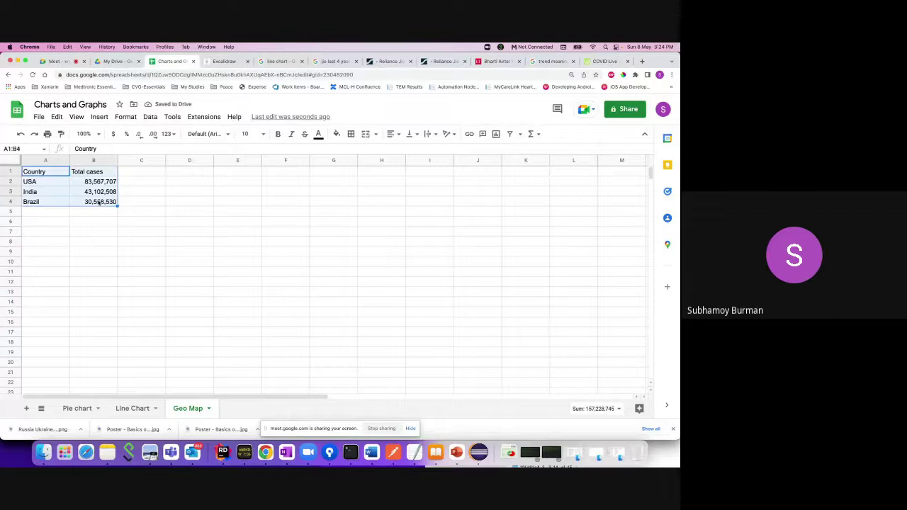
Insert a chart from A1:B4 and change its type to Geo chart.
left_click(98, 117)
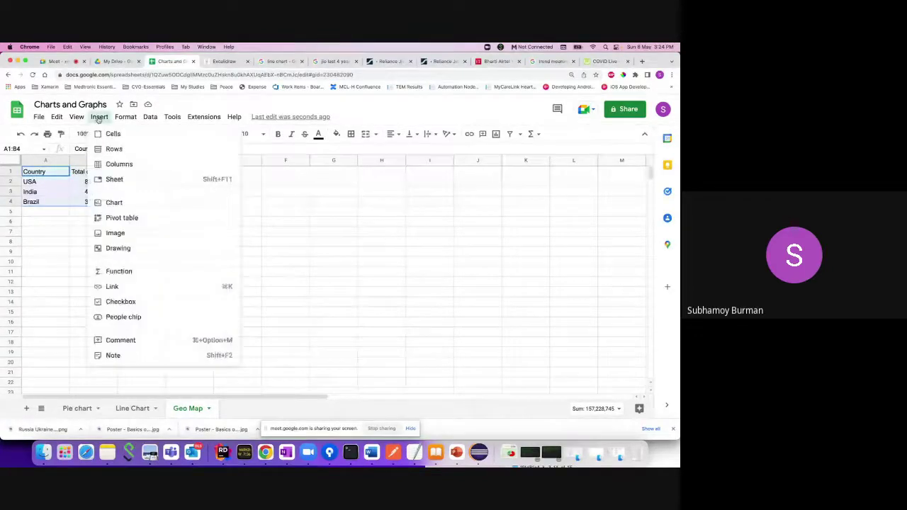
left_click(113, 203)
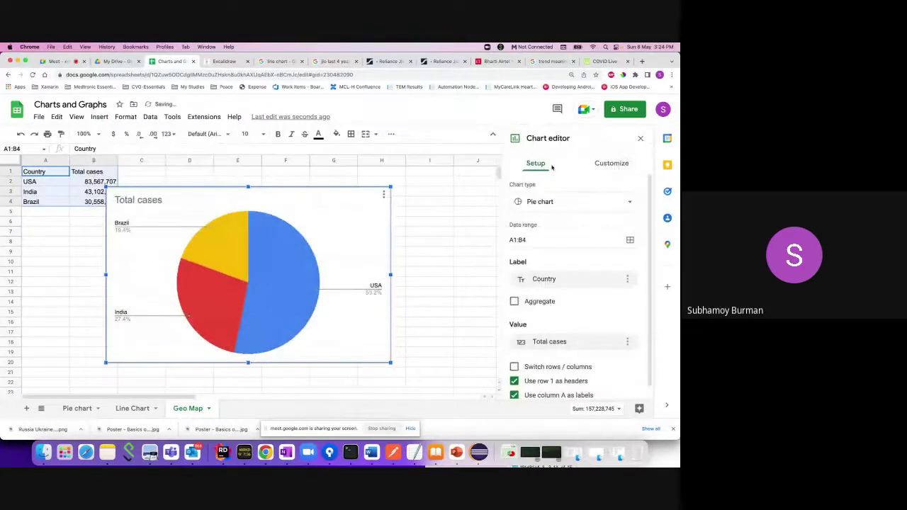
key("super+minus")
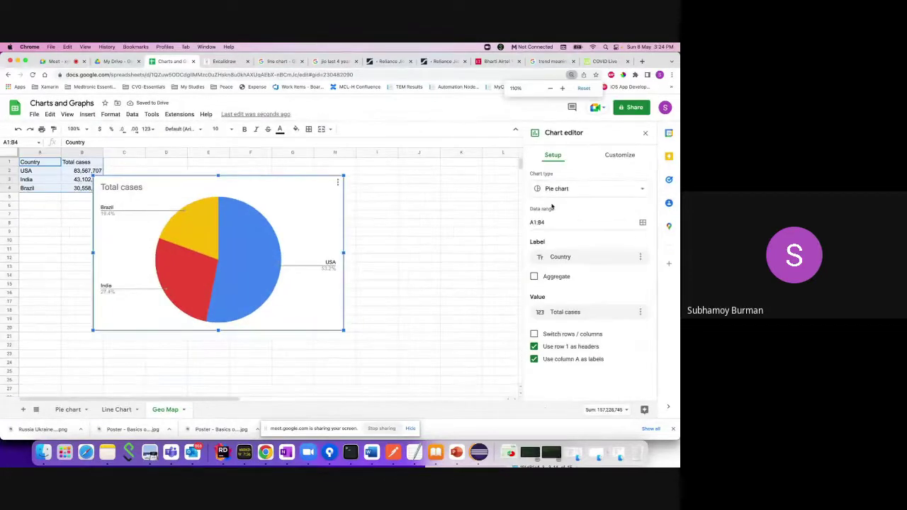
key("super+minus")
left_click(625, 183)
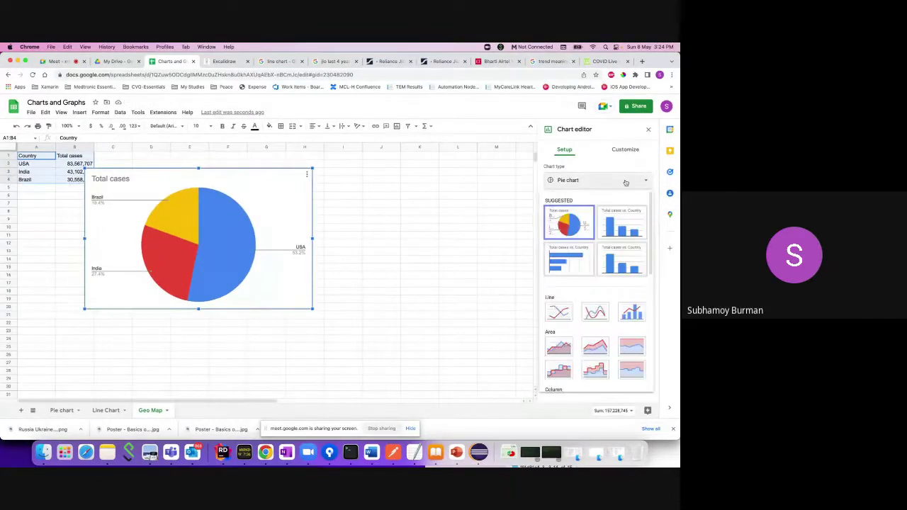
scroll(595, 298, "down", 10)
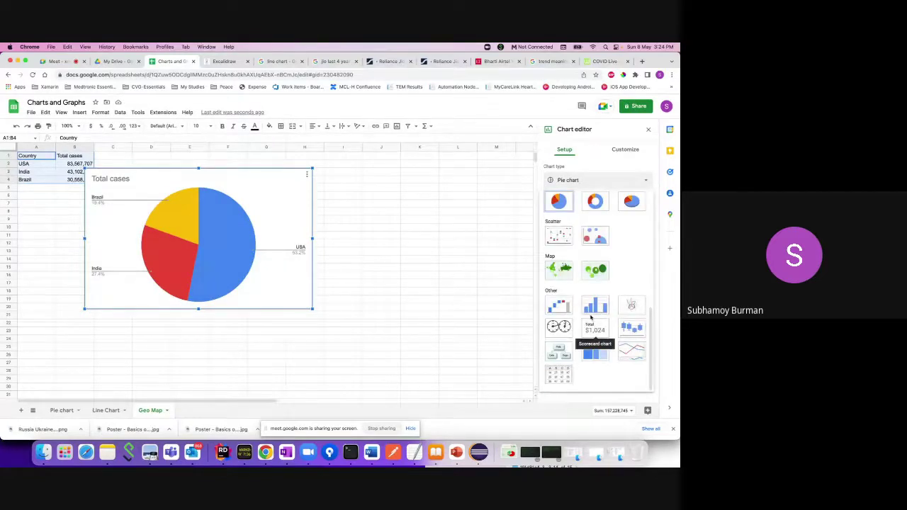
left_click(559, 268)
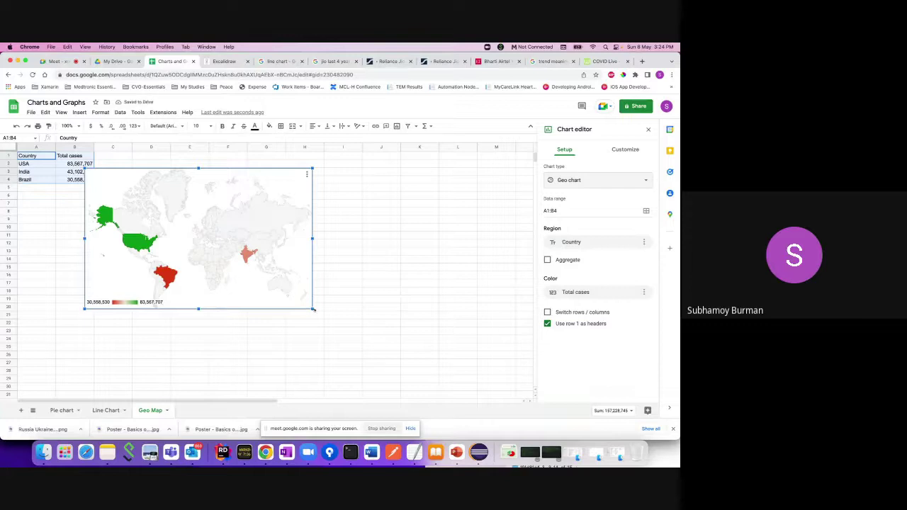
Enlarge the Geo chart and move it right and down beside the table.
left_click_drag(313, 308, 398, 347)
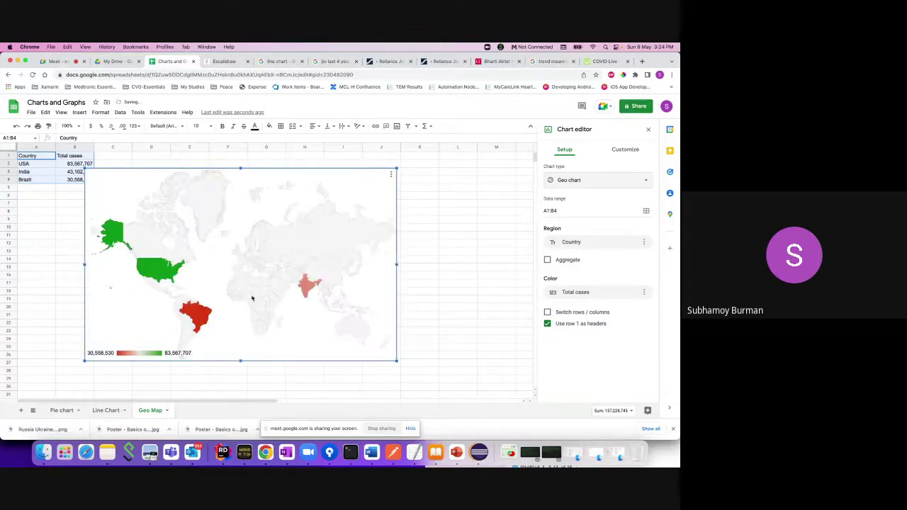
mouse_move(114, 237)
left_click_drag(145, 176, 236, 191)
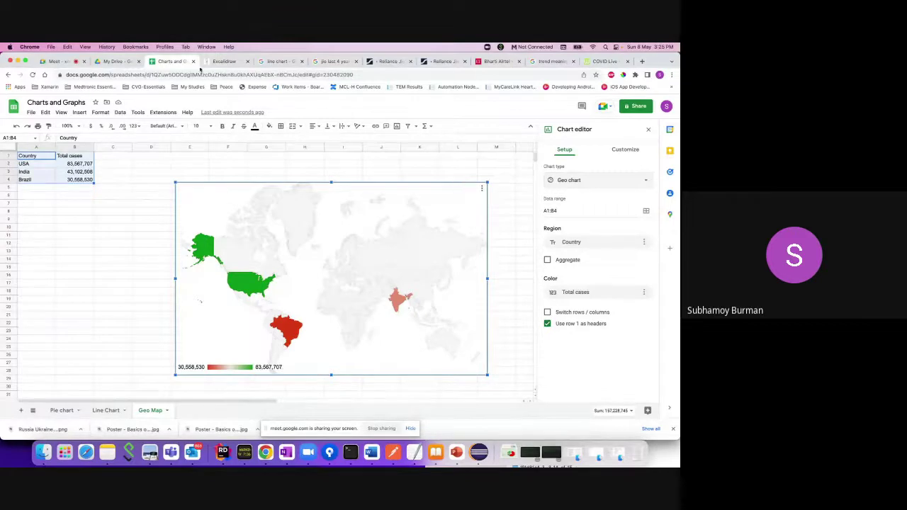
left_click(57, 62)
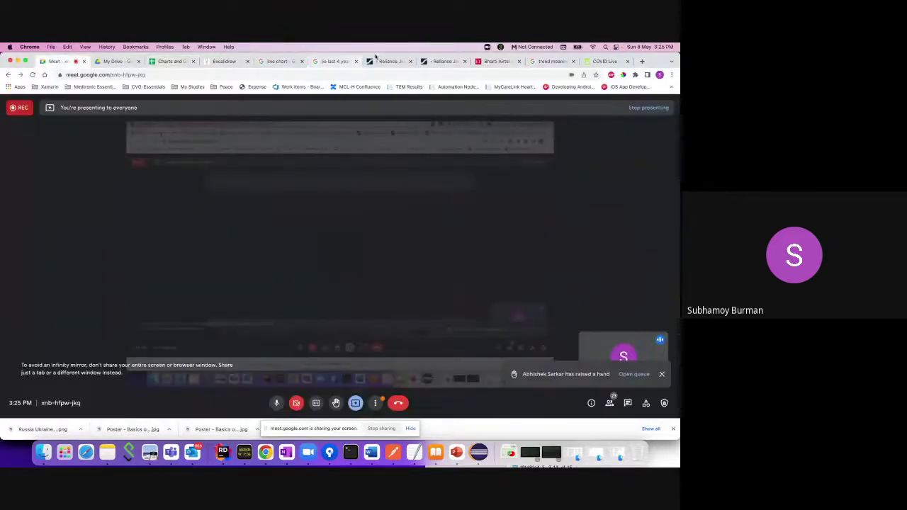
left_click(168, 61)
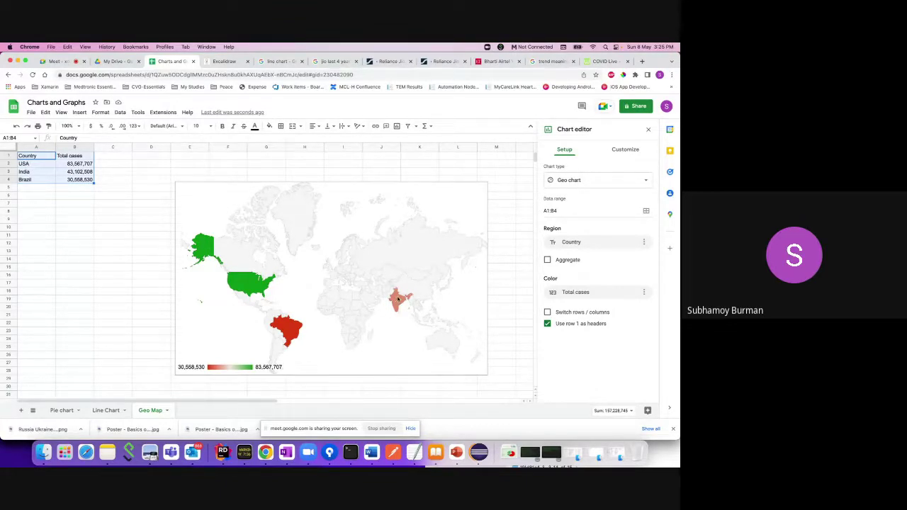
Take a screenshot covering the whole Geo chart with the Cmd+Shift+5 capture tool.
left_click(399, 300)
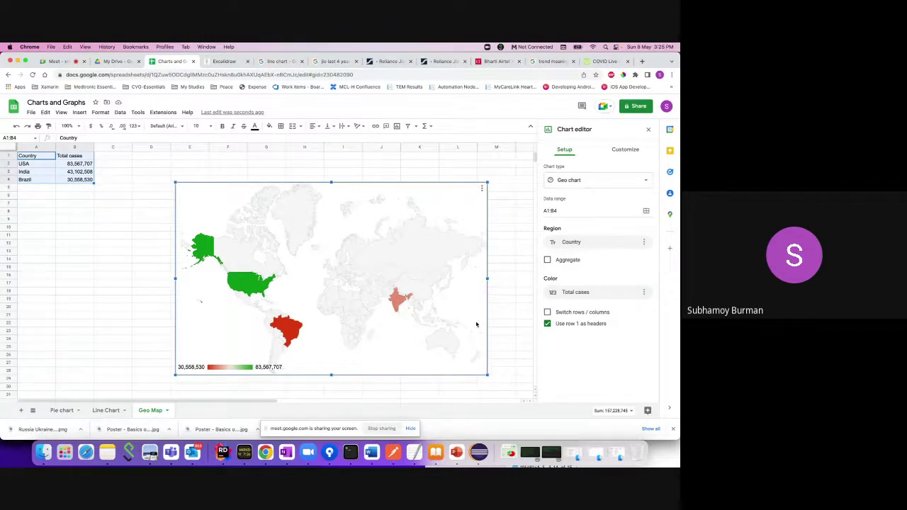
key("super+shift+5")
left_click_drag(326, 270, 340, 313)
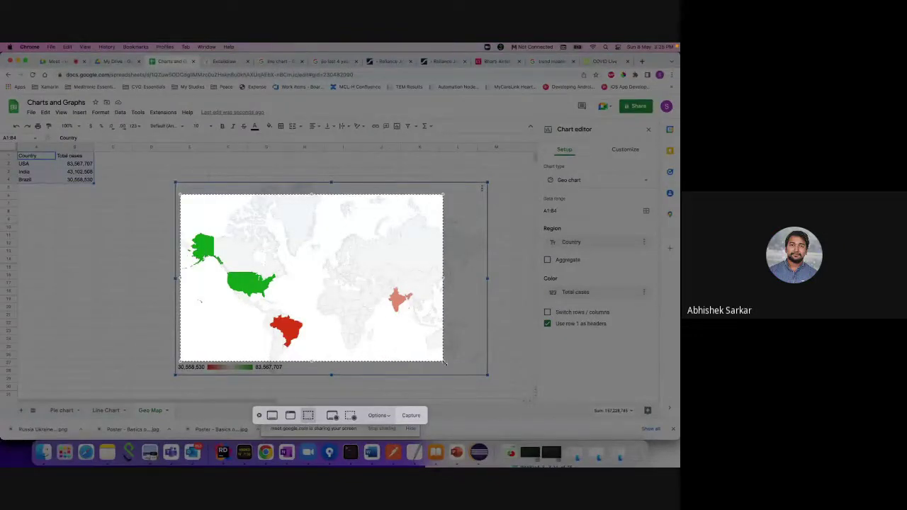
left_click_drag(443, 361, 488, 374)
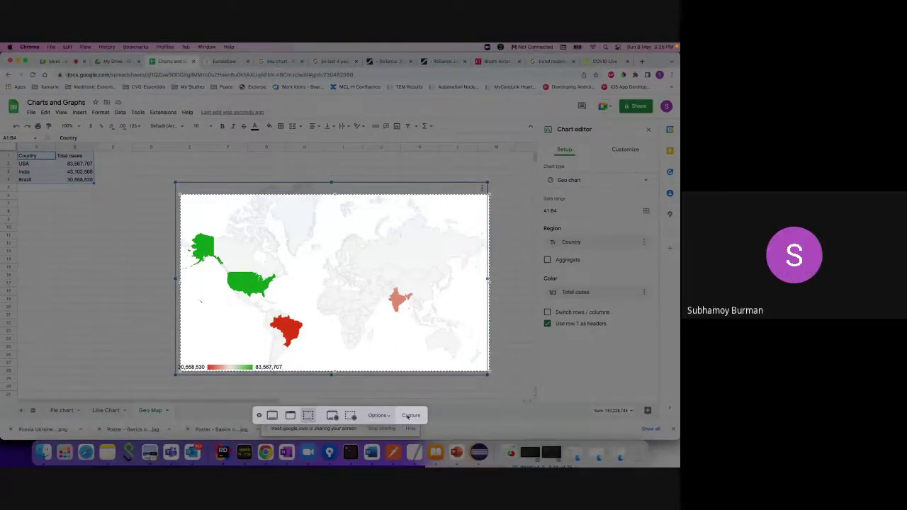
left_click(410, 416)
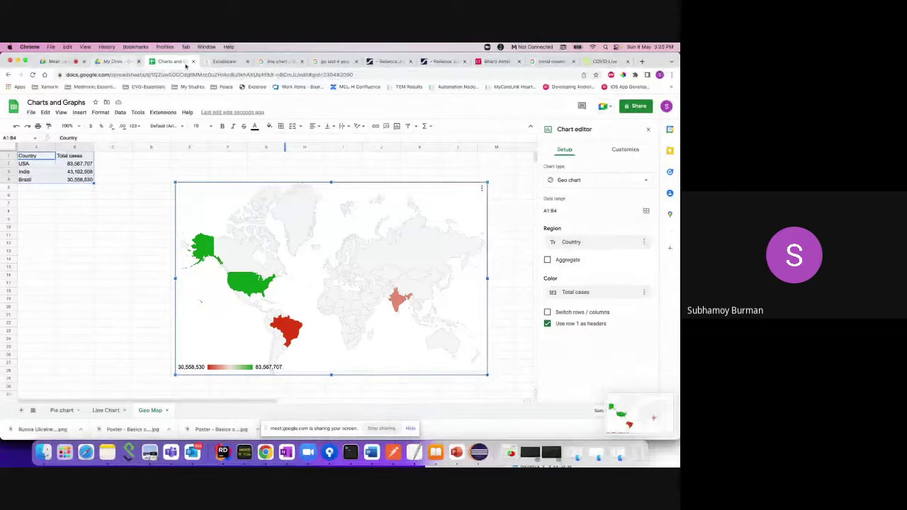
left_click(222, 61)
Place the Geo chart screenshot on the Excalidraw whiteboard and enlarge it slightly.
scroll(275, 246, "down", 1)
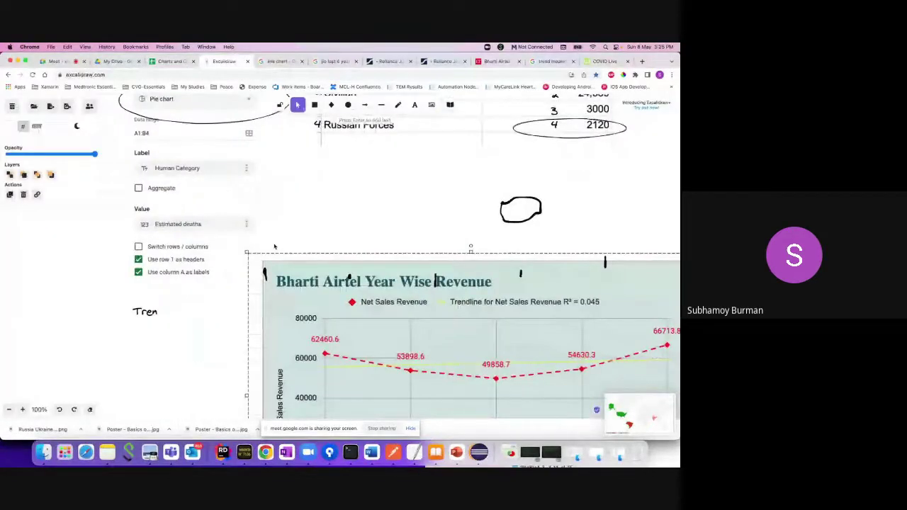
scroll(269, 241, "down", 10)
left_click_drag(623, 408, 233, 201)
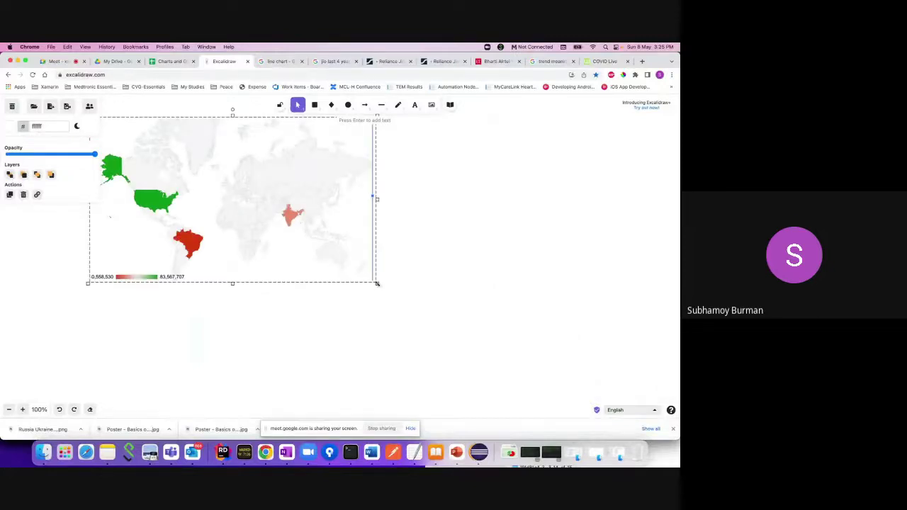
left_click_drag(376, 283, 638, 409)
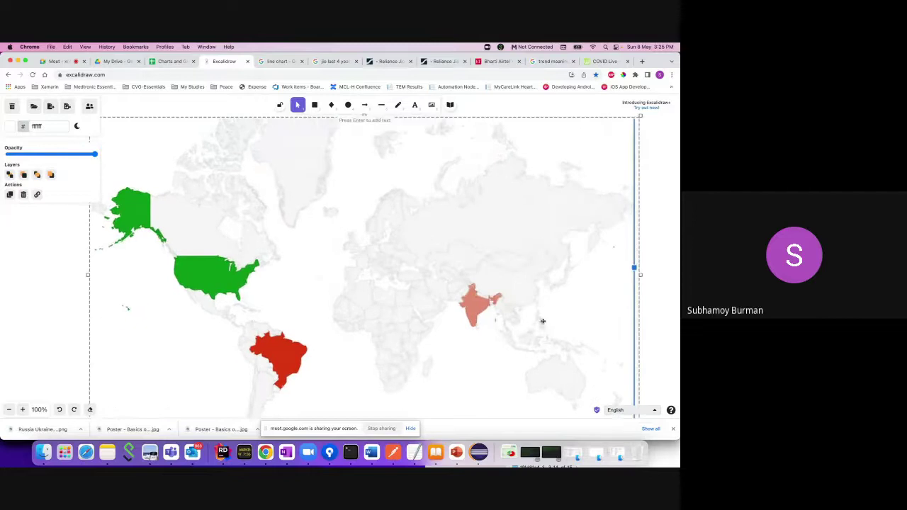
scroll(476, 290, "up", 10)
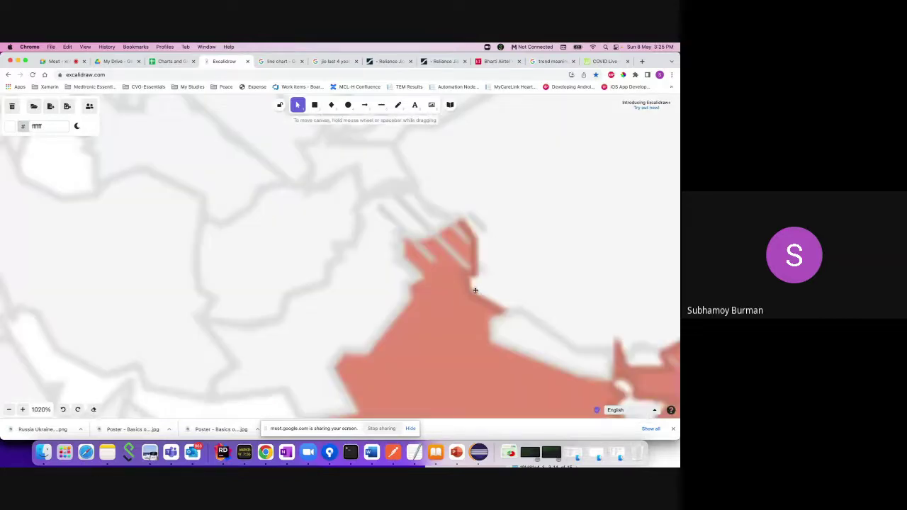
scroll(475, 290, "down", 5)
left_click(475, 291)
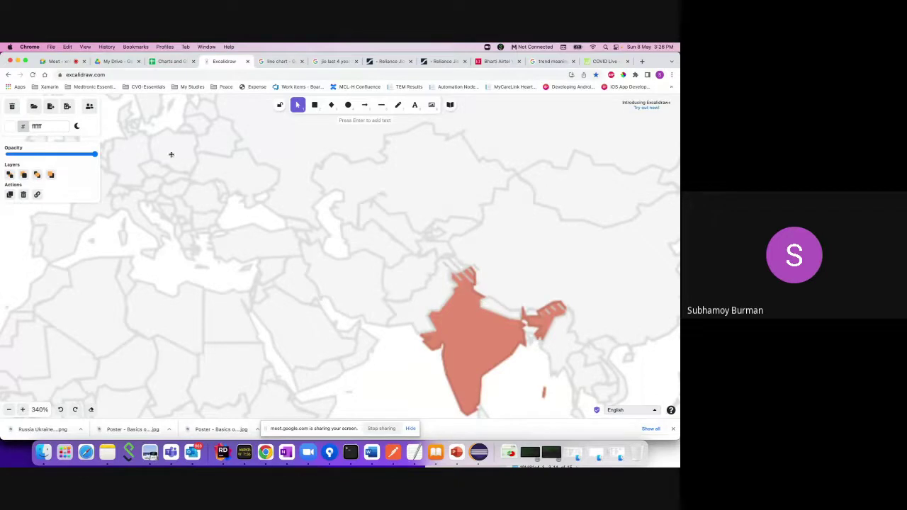
Draw a red-outlined ellipse over northern India on the map.
left_click(348, 105)
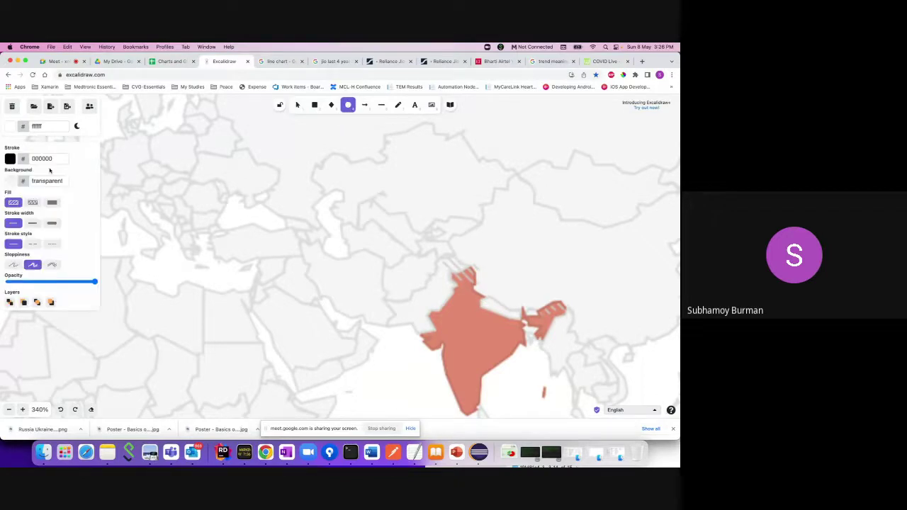
left_click(10, 160)
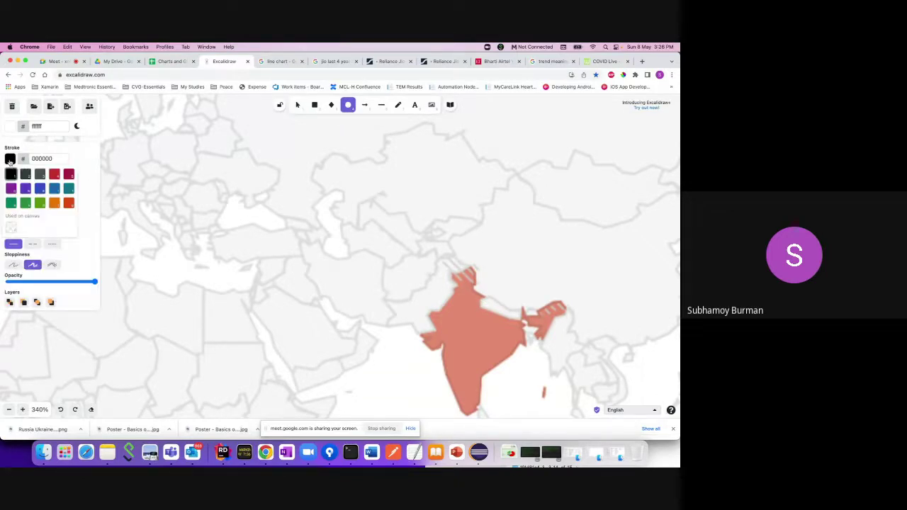
left_click(54, 174)
left_click_drag(435, 253, 484, 283)
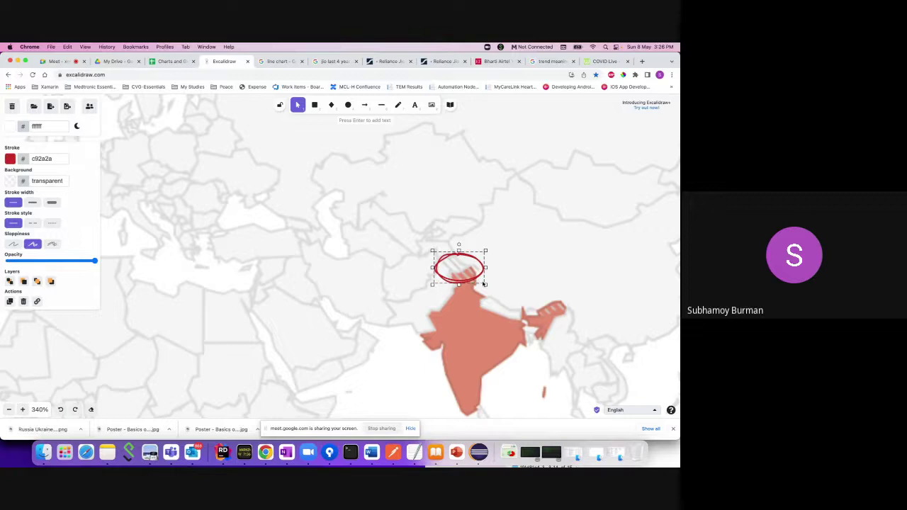
Delete the map image, keeping the red ellipse, and return to the spreadsheet.
scroll(371, 267, "down", 10, "ctrl")
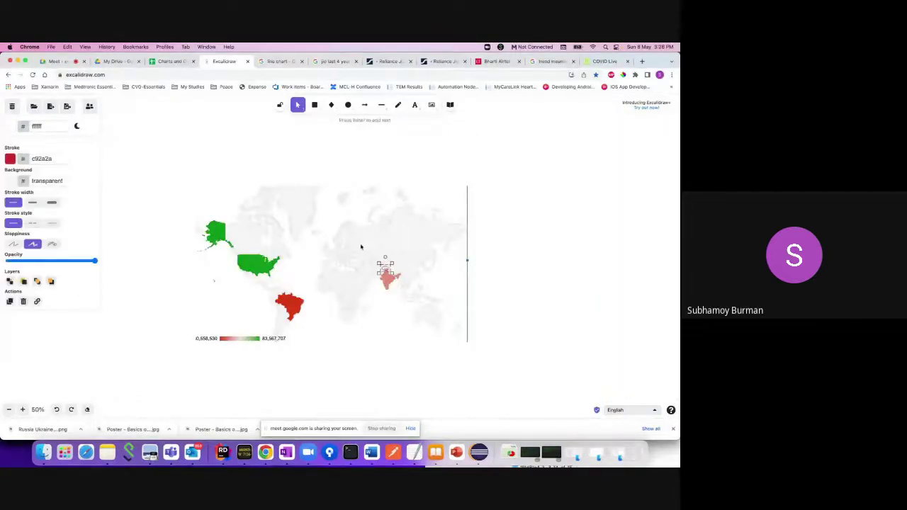
left_click(361, 242)
key("Delete")
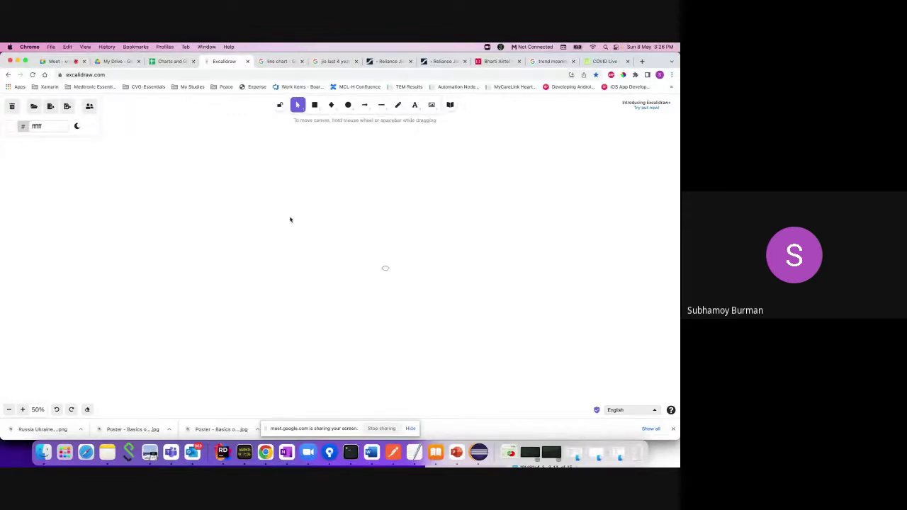
scroll(290, 220, "down", 5, "ctrl")
scroll(290, 220, "up", 6)
key("super+a")
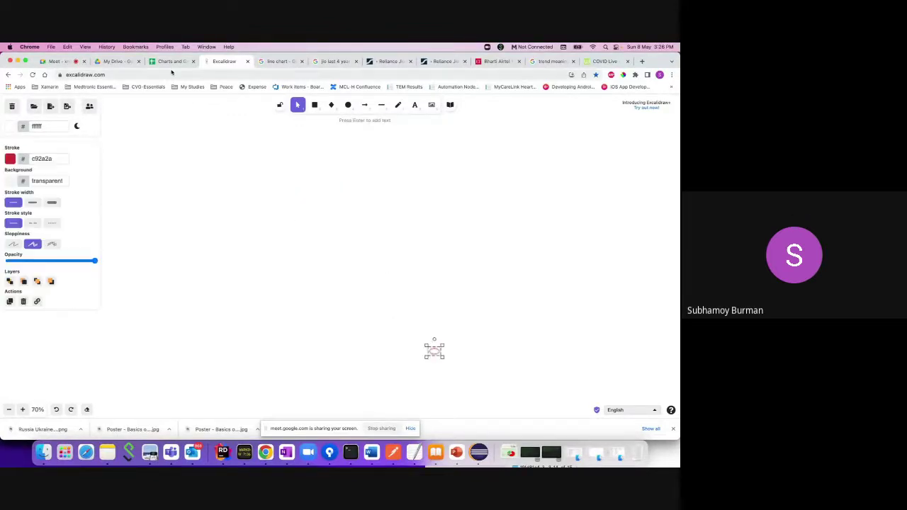
key("ctrl+shift+Tab")
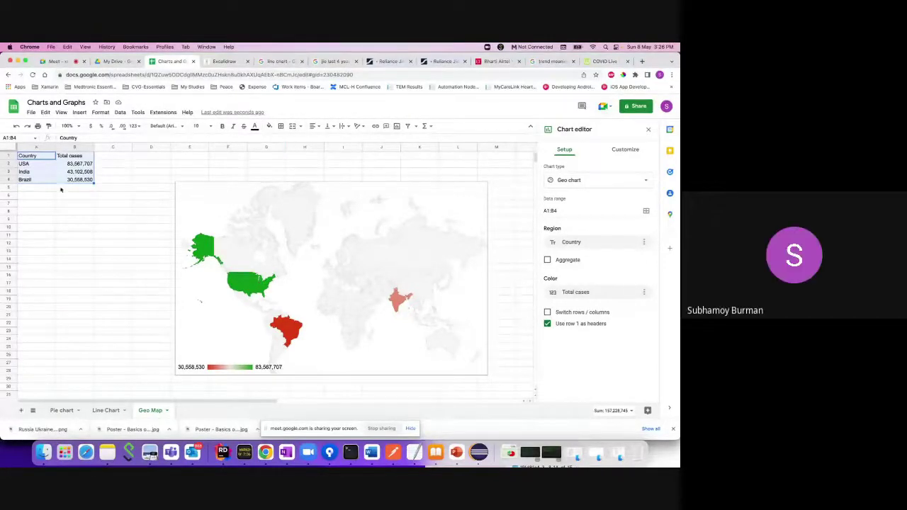
Open the Geo chart's editor and scroll the chart type list to the Map options.
left_click(33, 172)
key("Down")
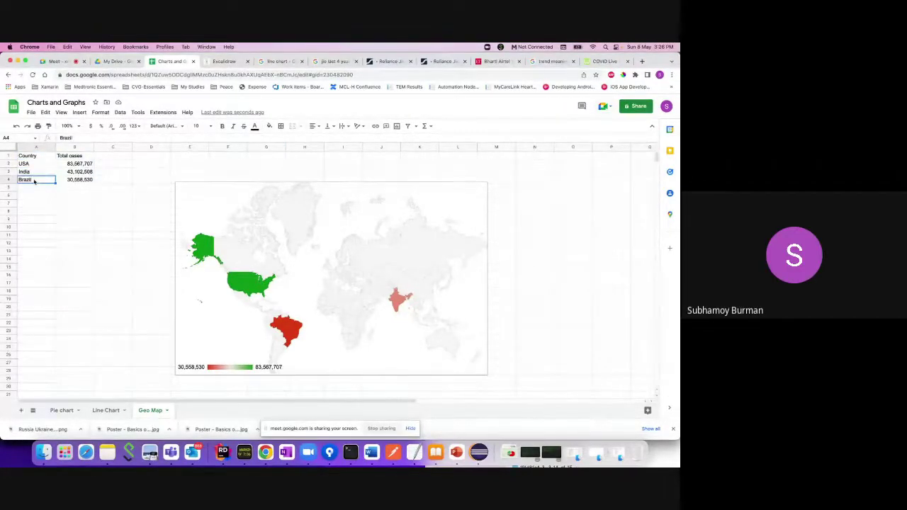
left_click(35, 164)
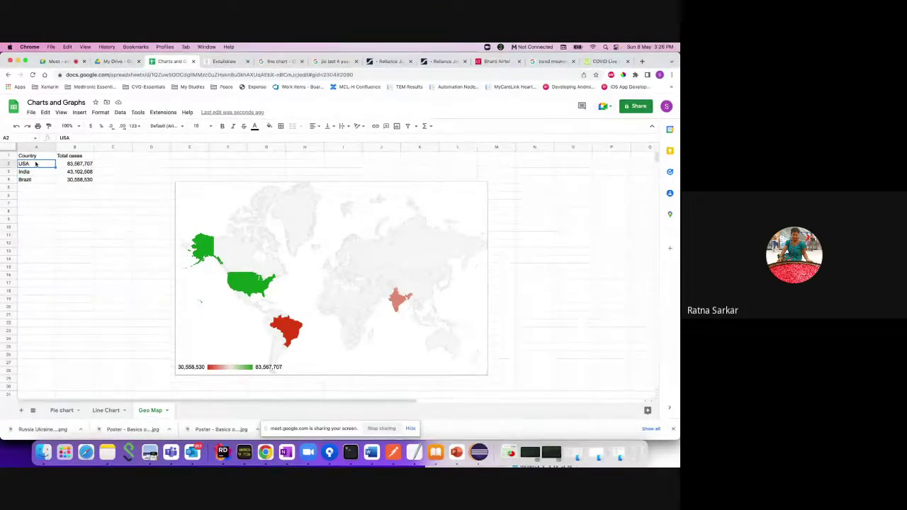
double_click(212, 200)
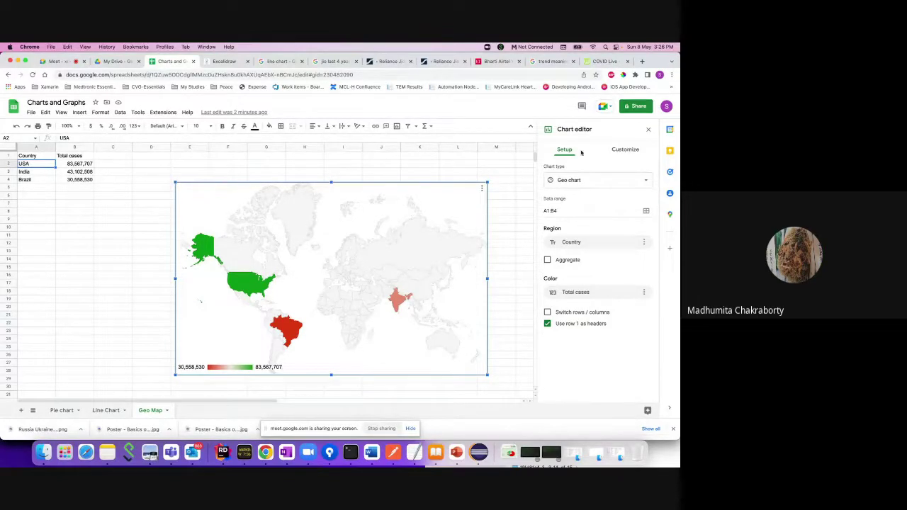
left_click(592, 180)
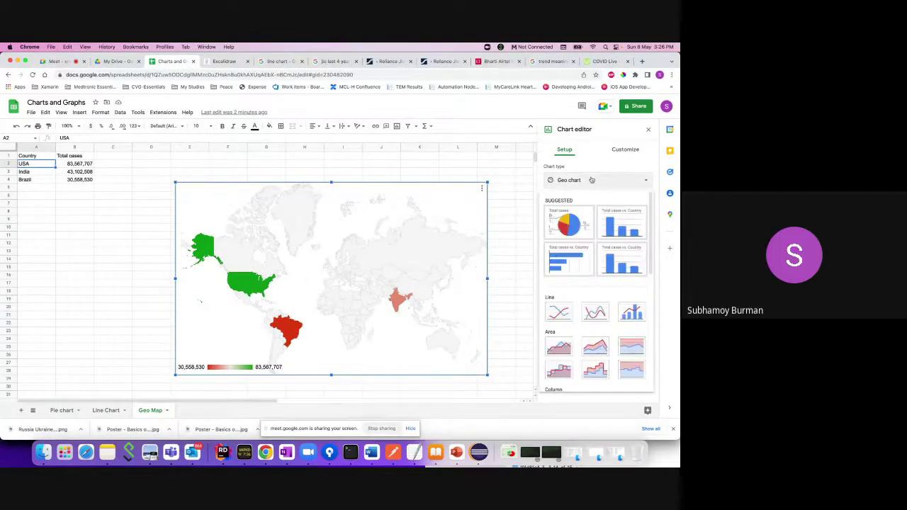
scroll(588, 305, "down", 10)
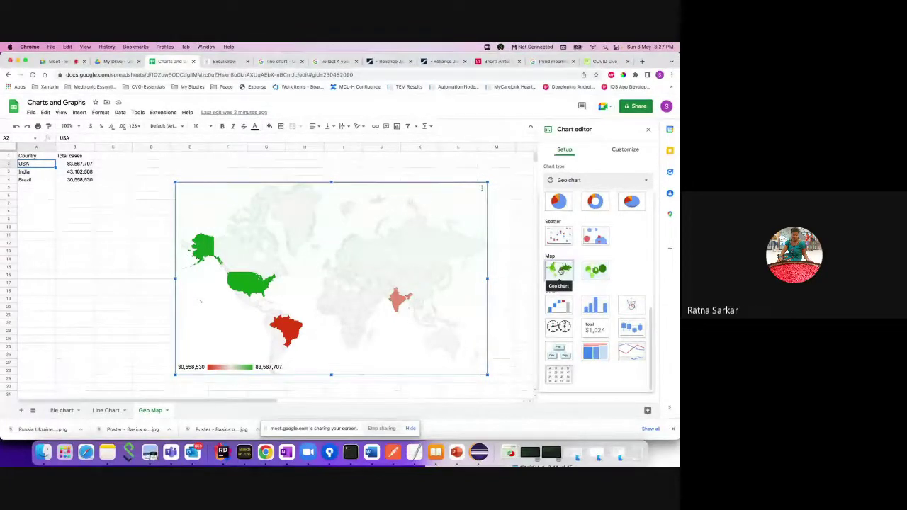
Change the geo chart's background from white to a darker teal in the Customize chart style settings.
left_click(626, 151)
left_click(625, 151)
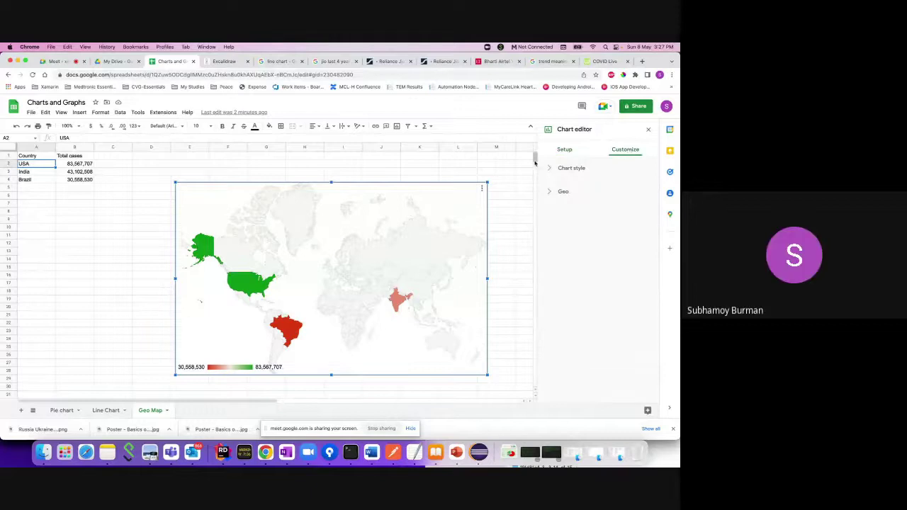
left_click(567, 168)
left_click(560, 203)
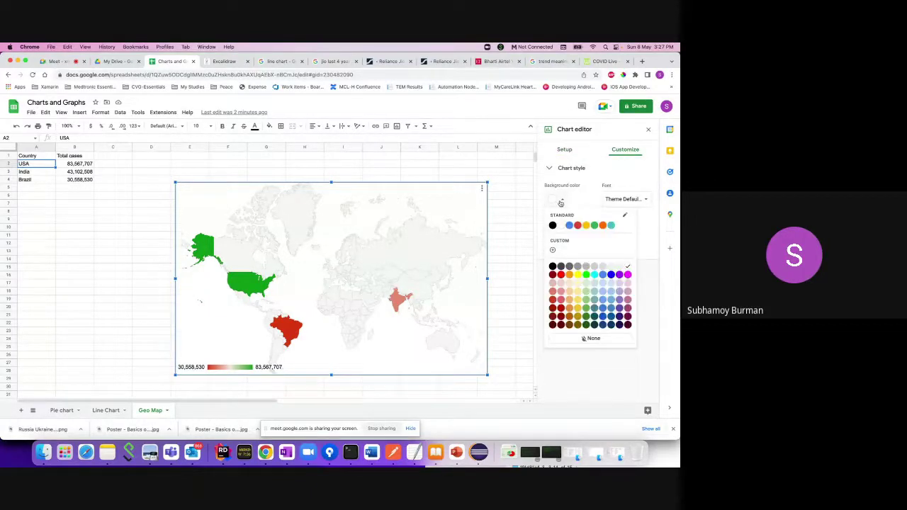
left_click(595, 285)
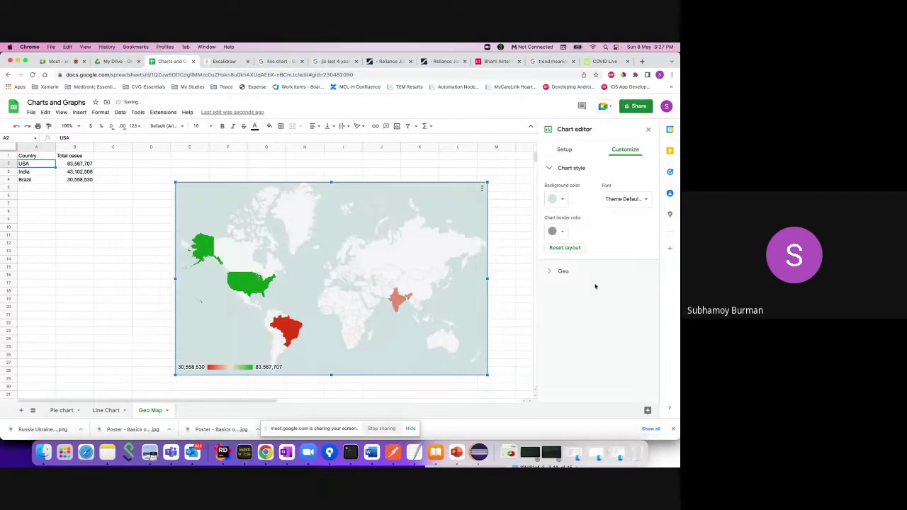
left_click(563, 199)
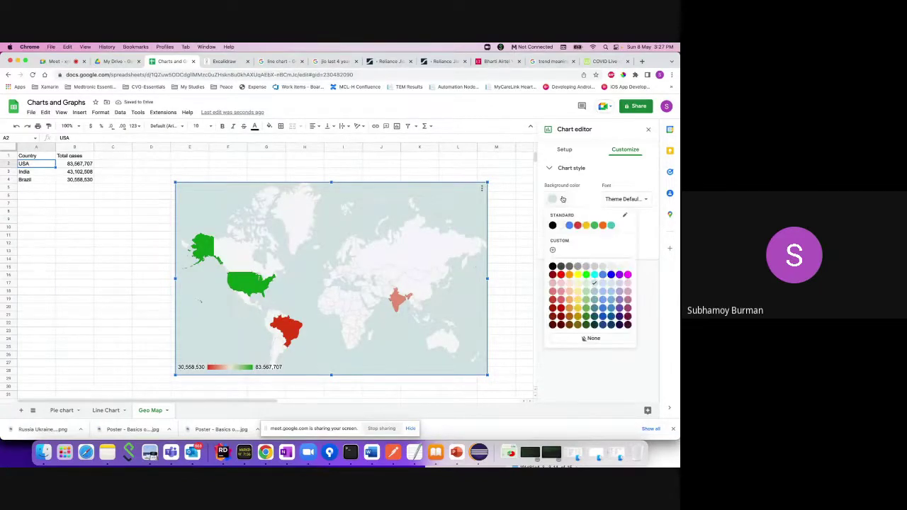
left_click(595, 292)
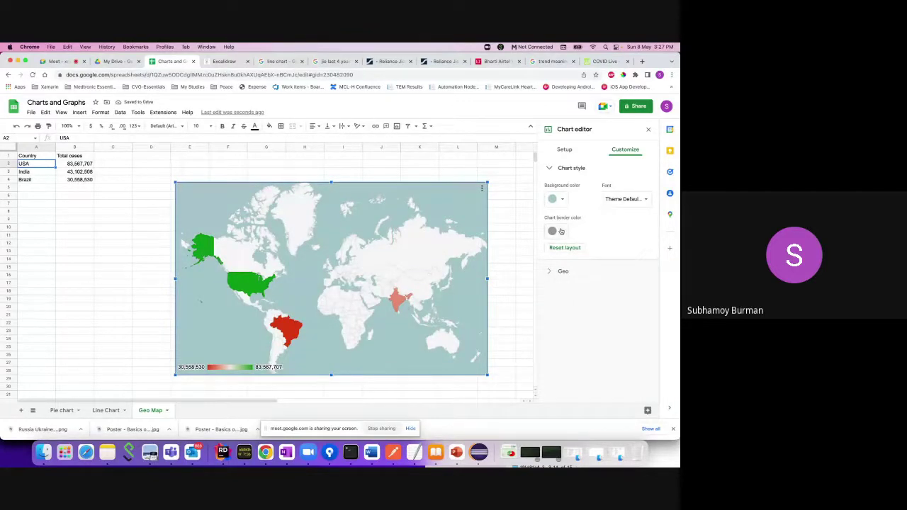
Check the Geo region and colour settings, then return to the chart Setup settings.
left_click(552, 274)
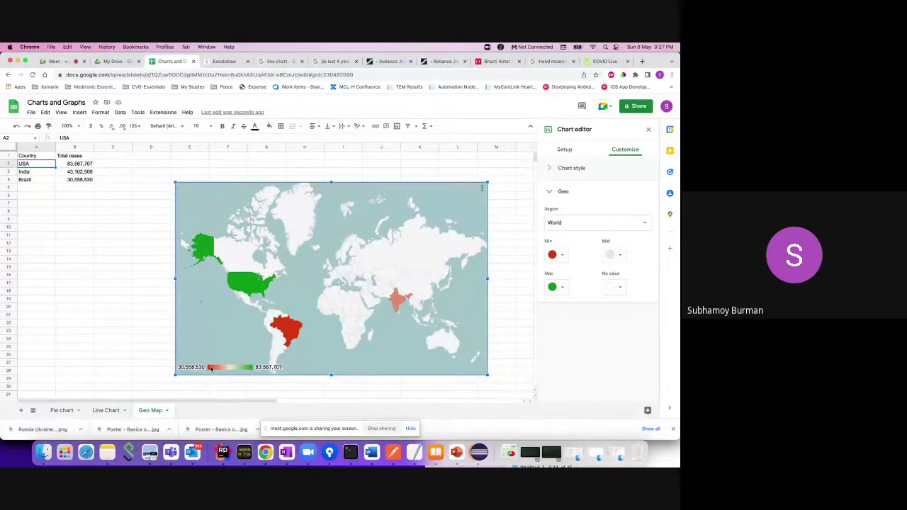
left_click(482, 189)
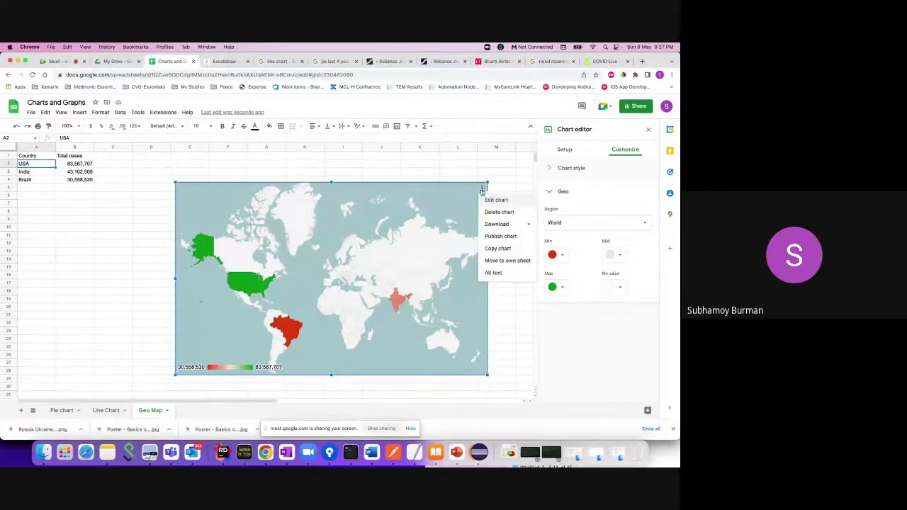
left_click(447, 194)
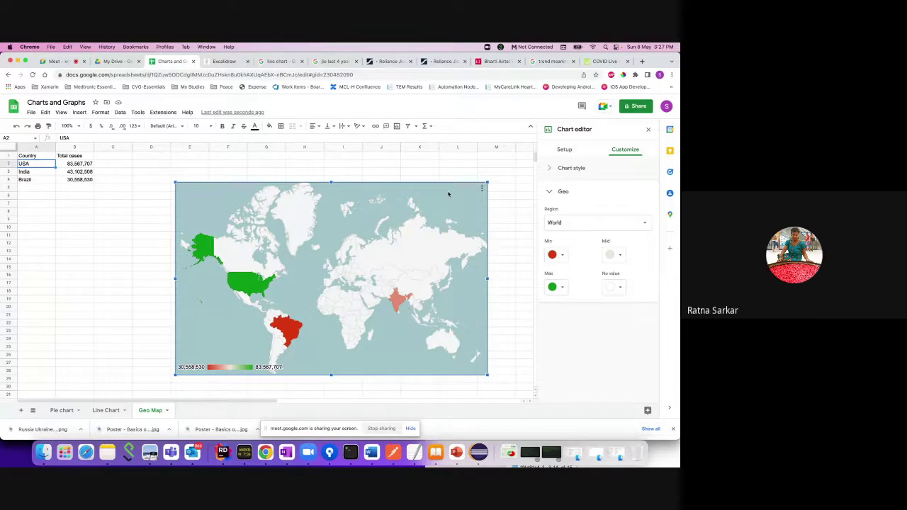
left_click(564, 149)
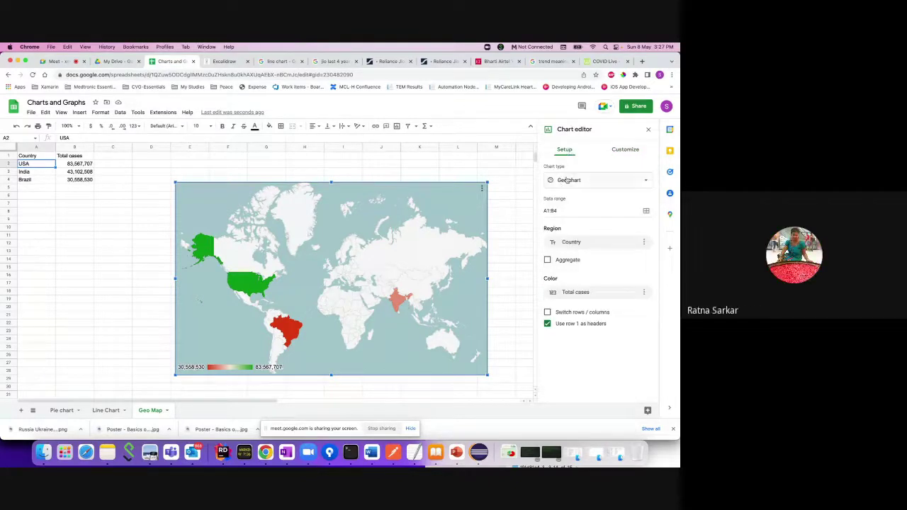
left_click(566, 181)
scroll(571, 308, "down", 10)
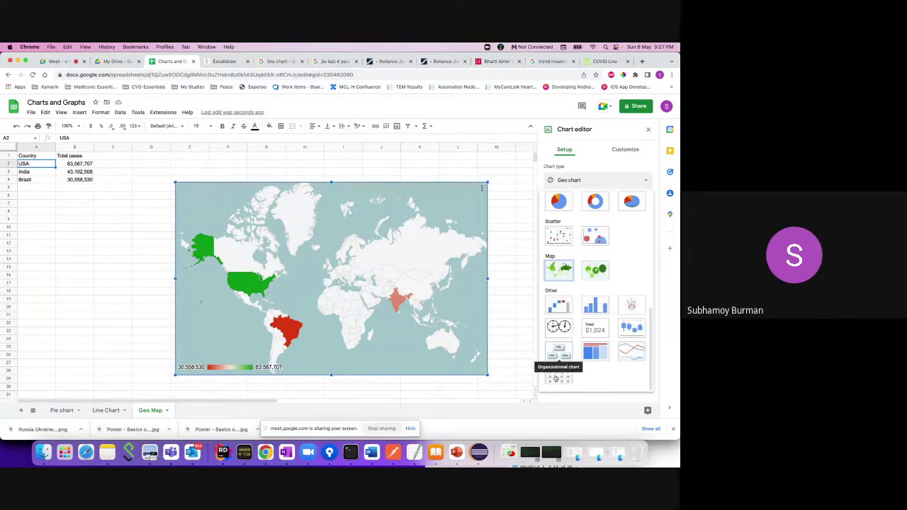
scroll(594, 311, "up", 10)
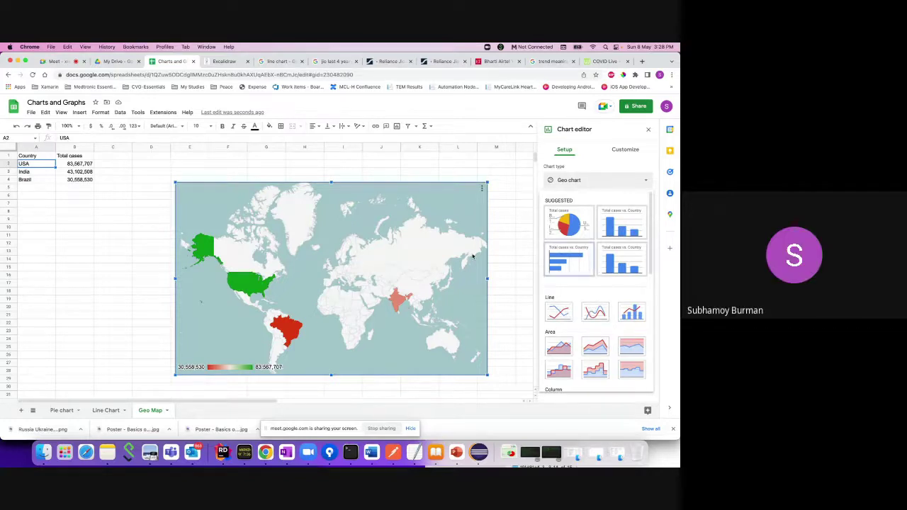
left_click(60, 61)
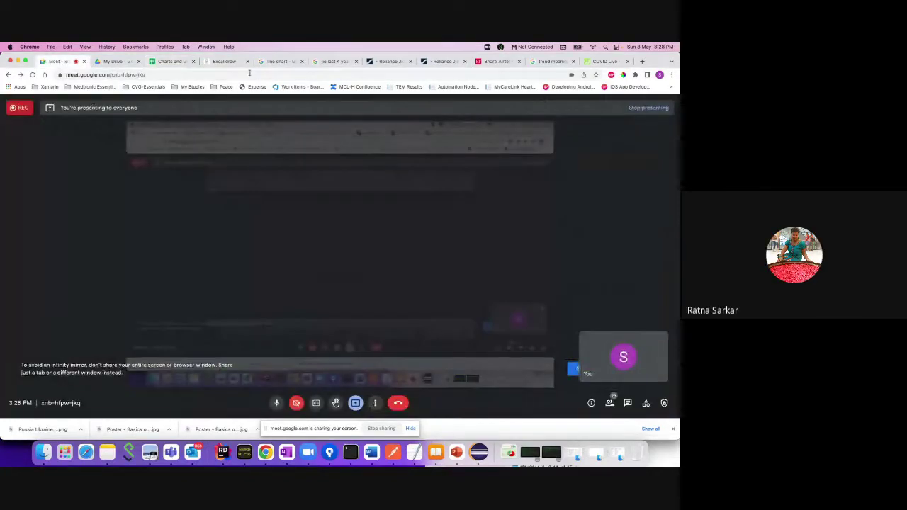
left_click(170, 61)
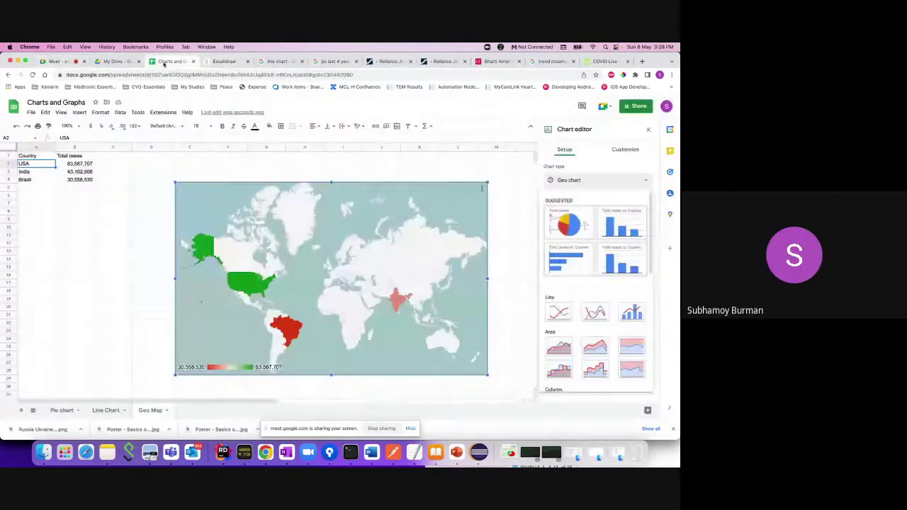
left_click(243, 200)
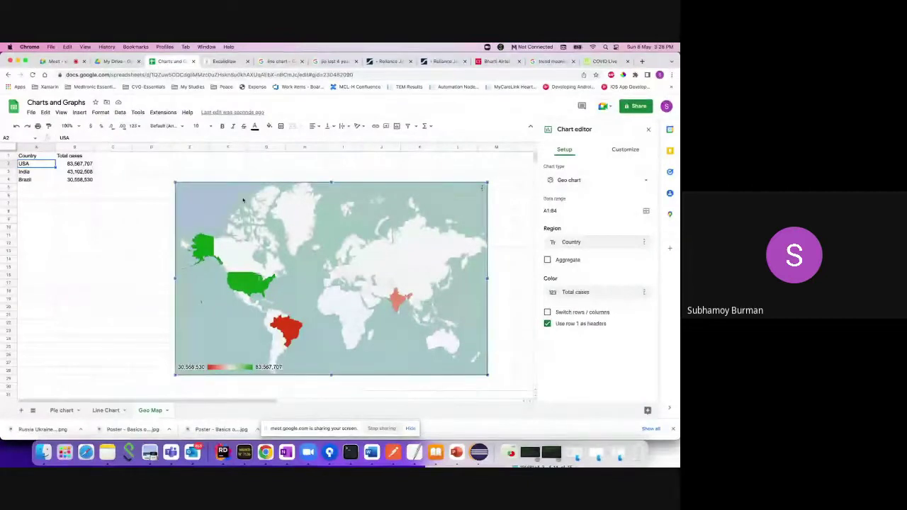
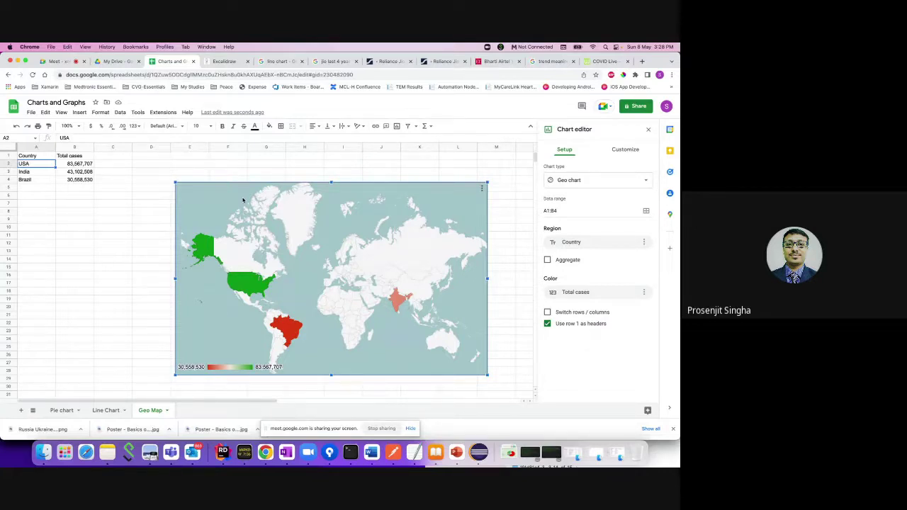
Replace USA, India and Brazil in A2–A4 with West Bengal, Kerala and Bihar.
left_click(30, 164)
double_click(30, 163)
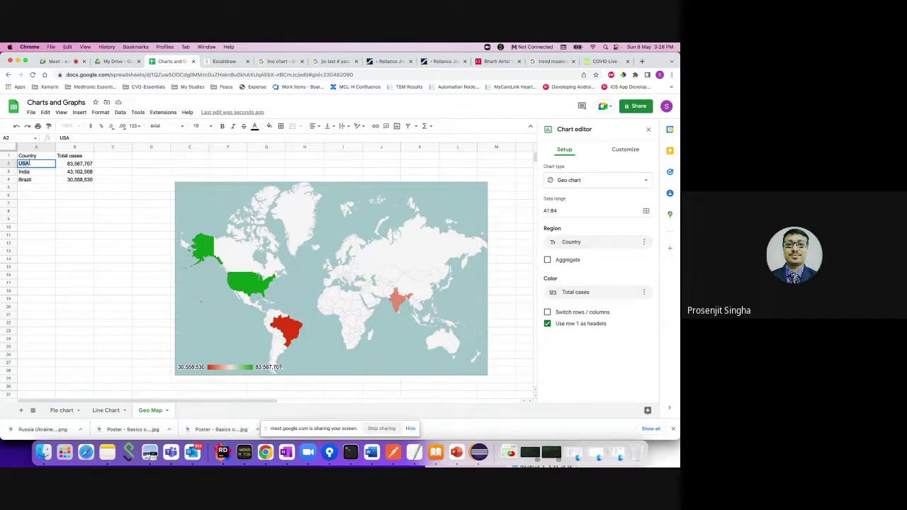
type("West Bengal")
left_click(34, 172)
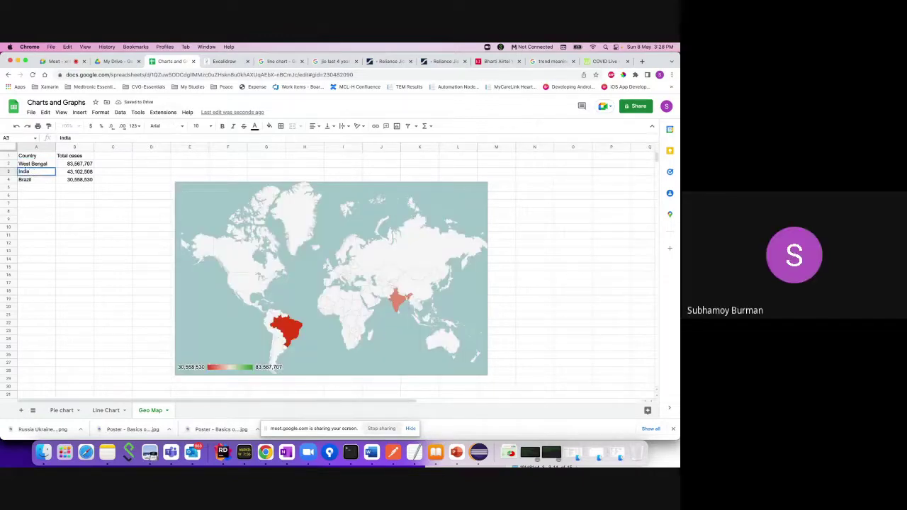
type("Kerala")
left_click(26, 182)
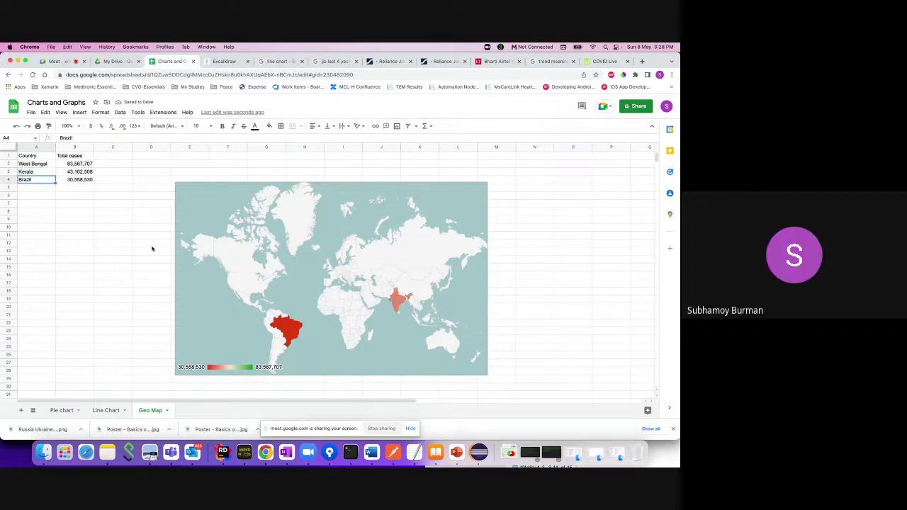
double_click(31, 180)
double_click(30, 181)
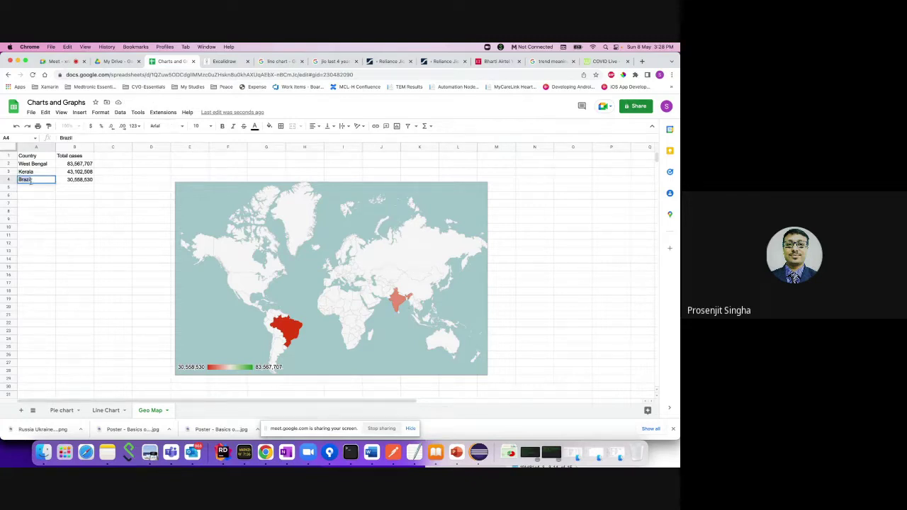
type("Maha")
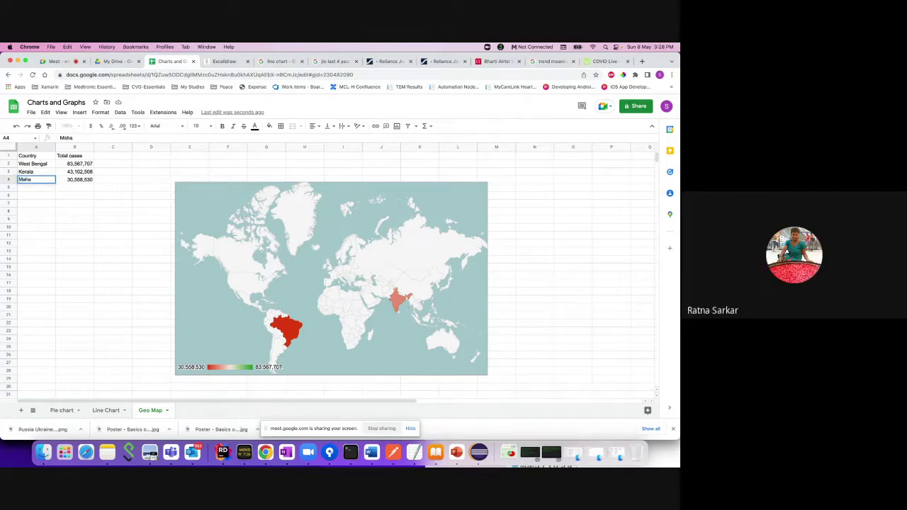
key("BackSpace")
key("BackSpace")
key("BackSpace")
key("BackSpace")
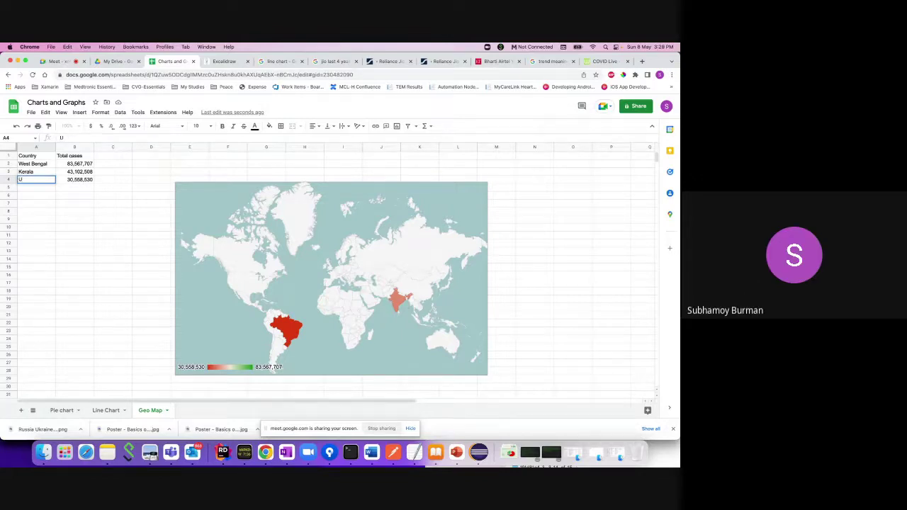
type("Bihar")
left_click(36, 210)
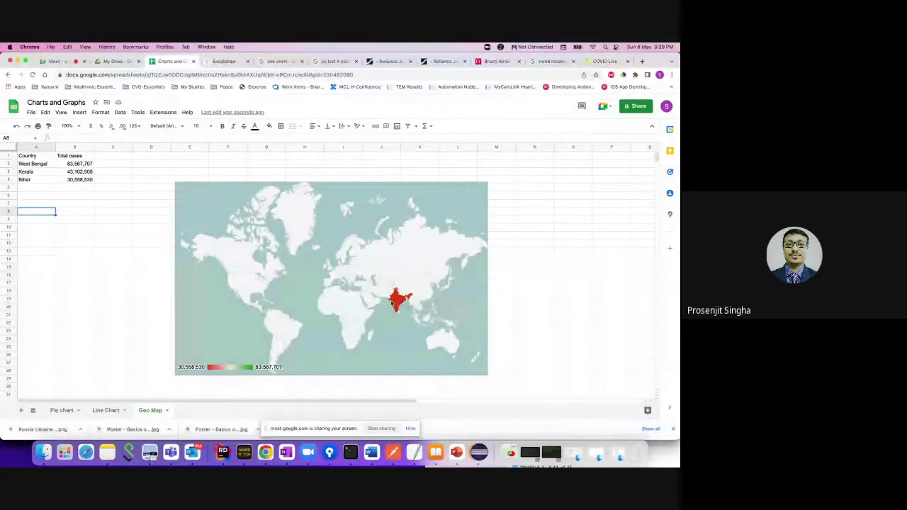
Check the geo map, then change Kerala in A3 to Delhi.
left_click(395, 303)
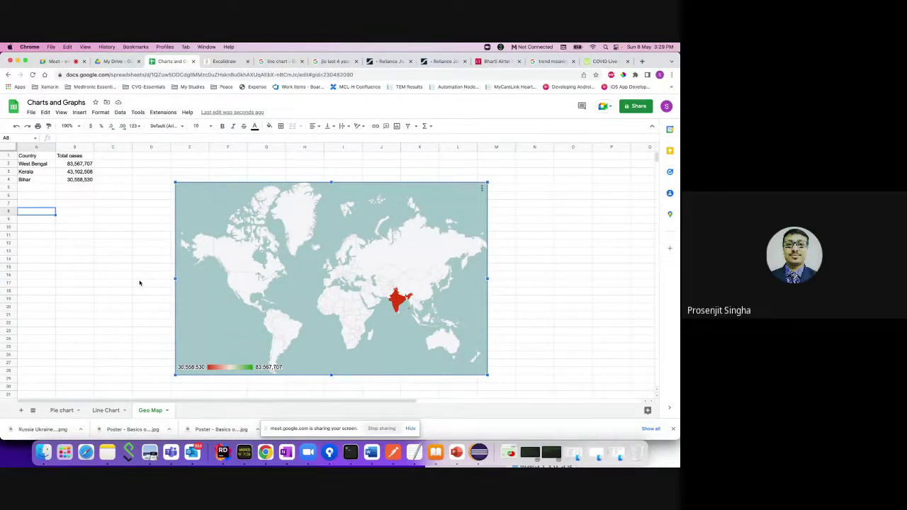
double_click(31, 172)
type("Delhi")
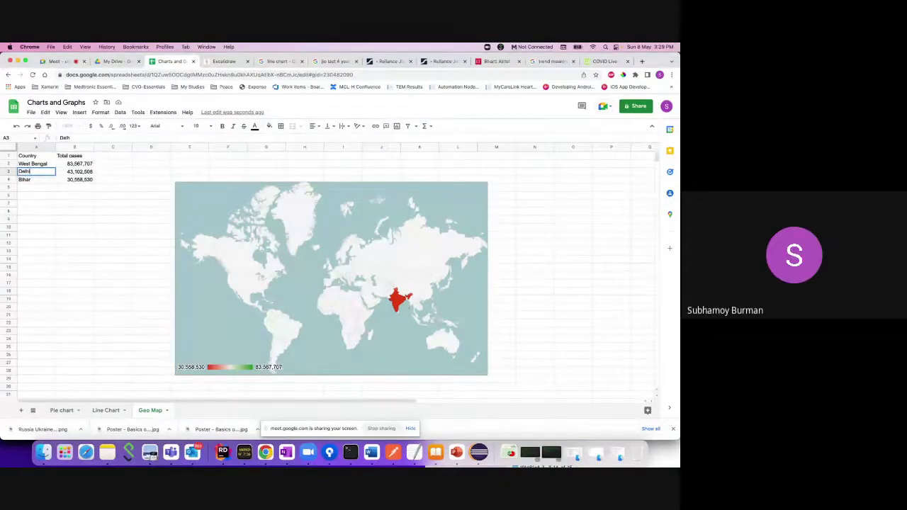
key("Return")
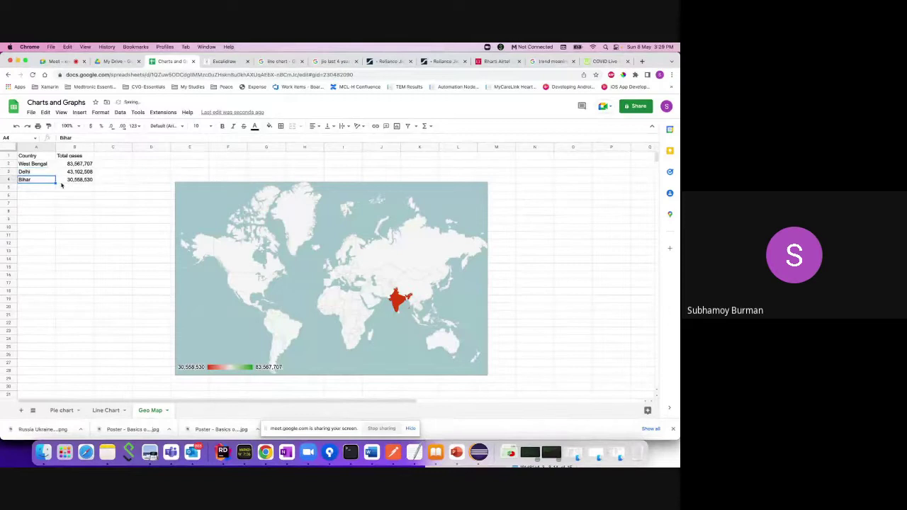
Select the Delhi cell, then switch to the Google Meet call.
left_click(40, 172)
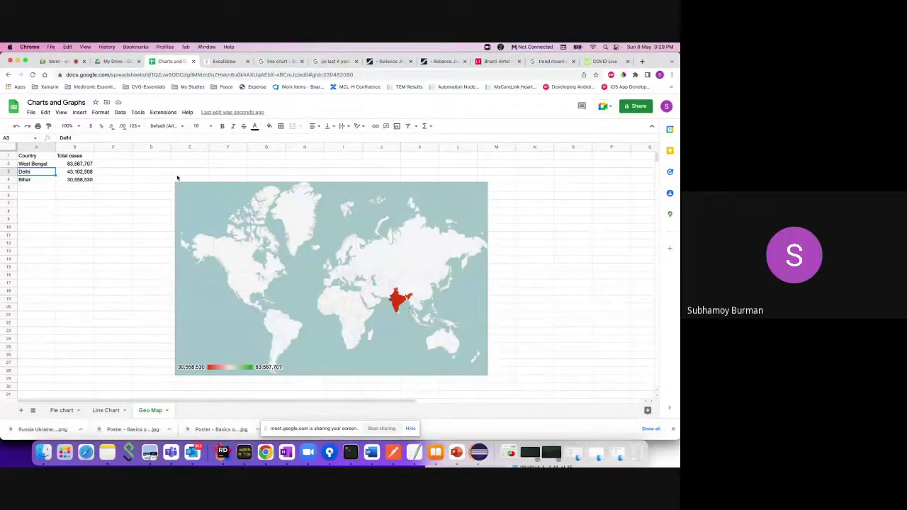
left_click(58, 61)
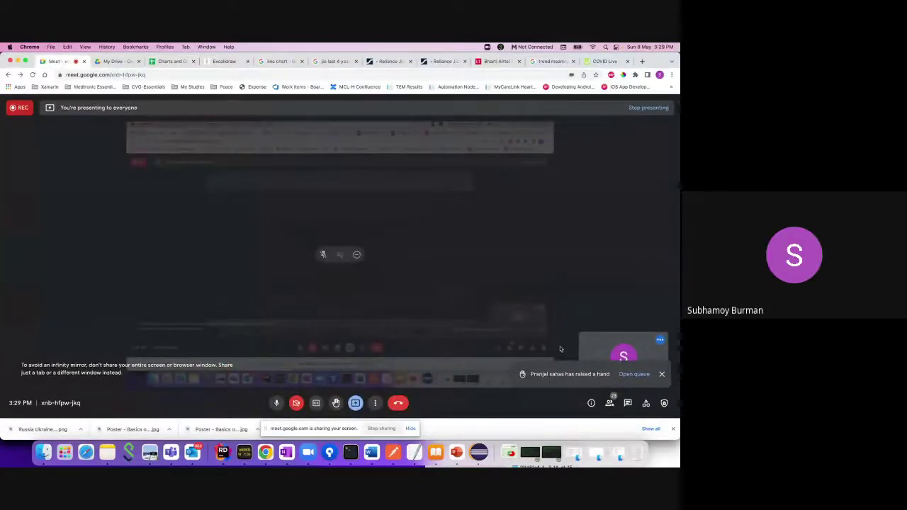
Lower the participant's raised hand from the queue and return to Charts and Graphs.
left_click(636, 376)
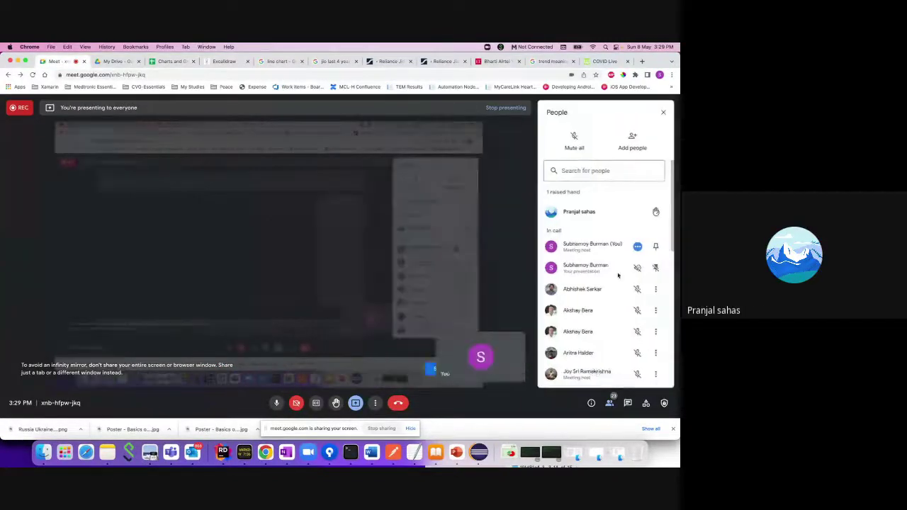
left_click(657, 215)
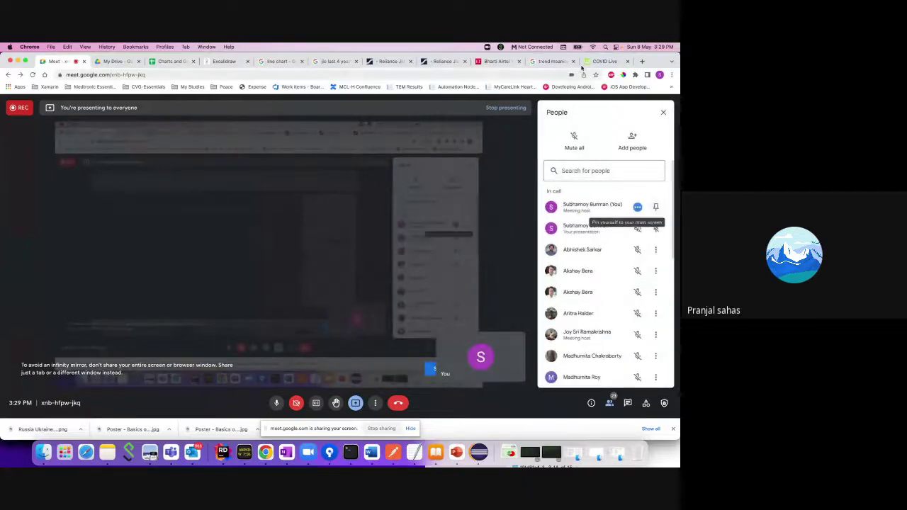
left_click(170, 61)
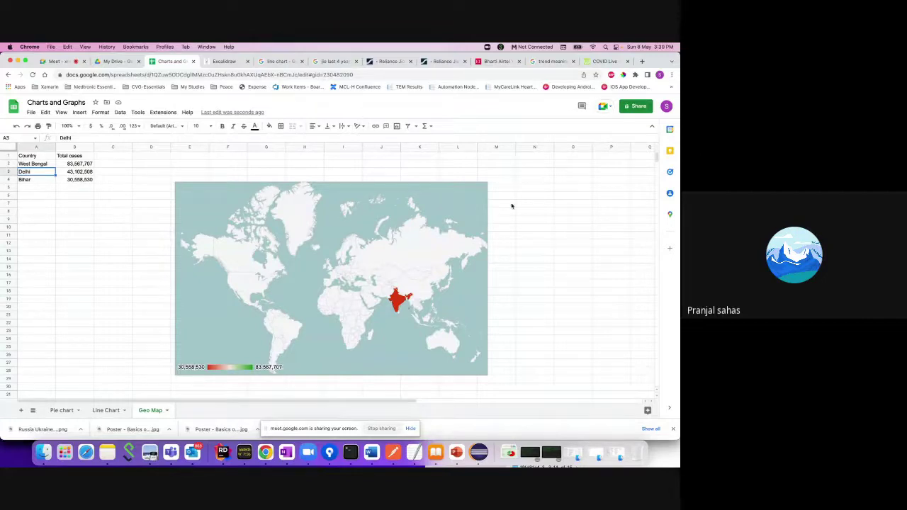
Enter 1 in N5 and a first name in O5.
left_click(526, 189)
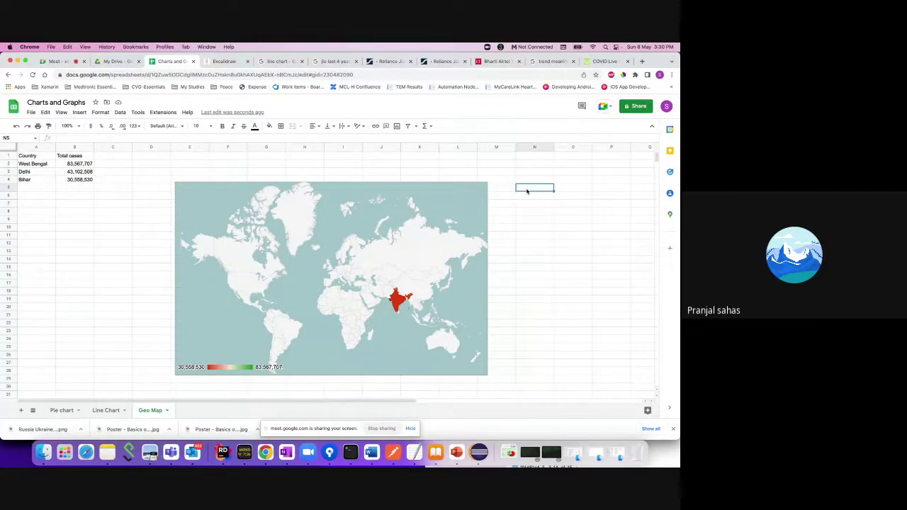
double_click(527, 190)
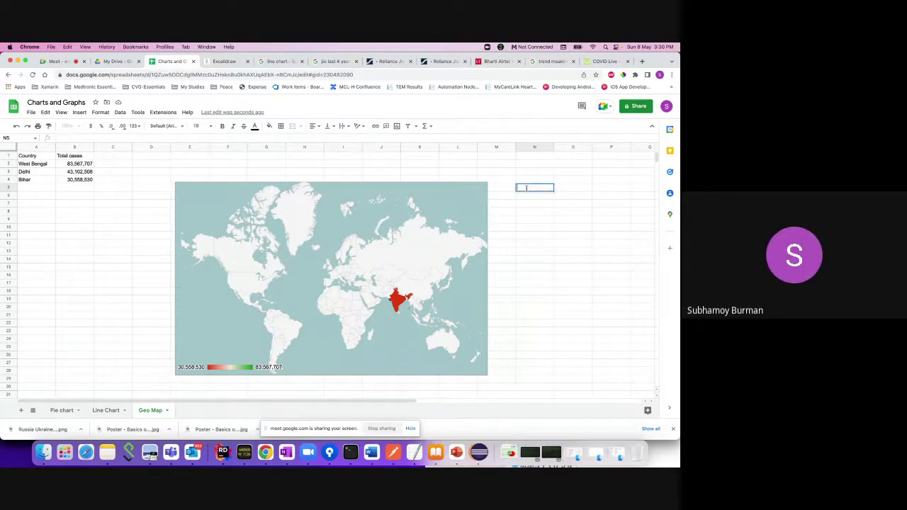
type("1")
left_click(577, 188)
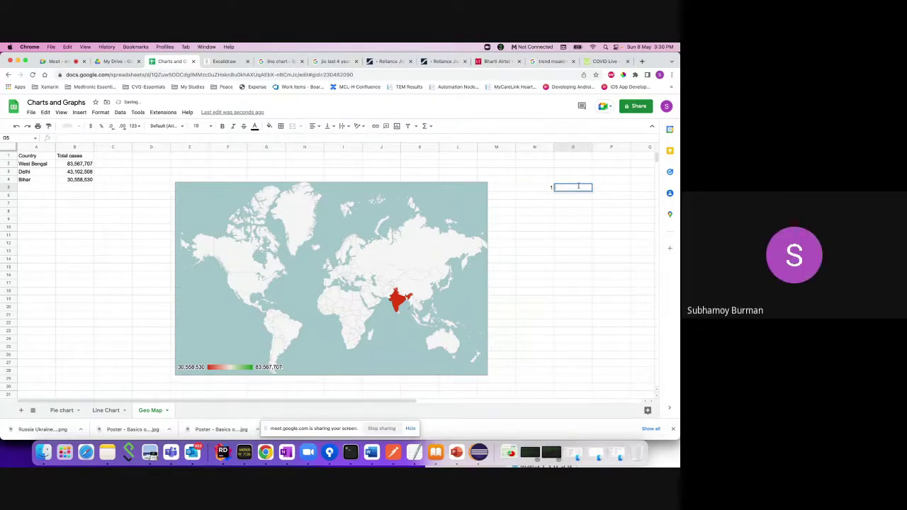
type("Subhamoy")
Enter =CONCAT(N5,O5) in P5 and check the resulting formula.
left_click(612, 188)
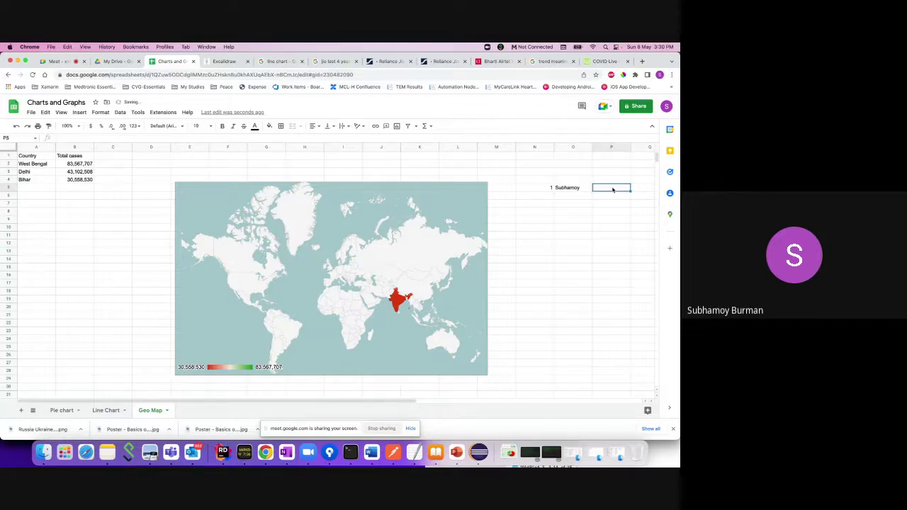
type("=")
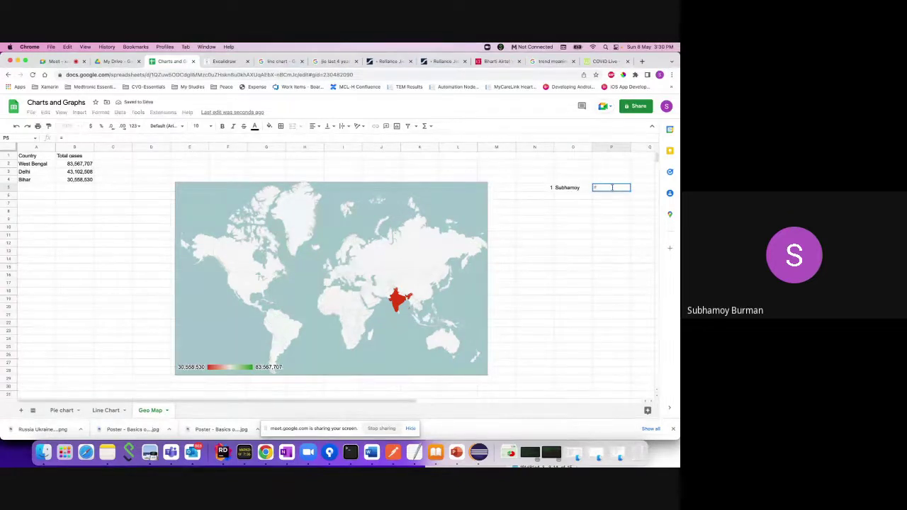
type("Con")
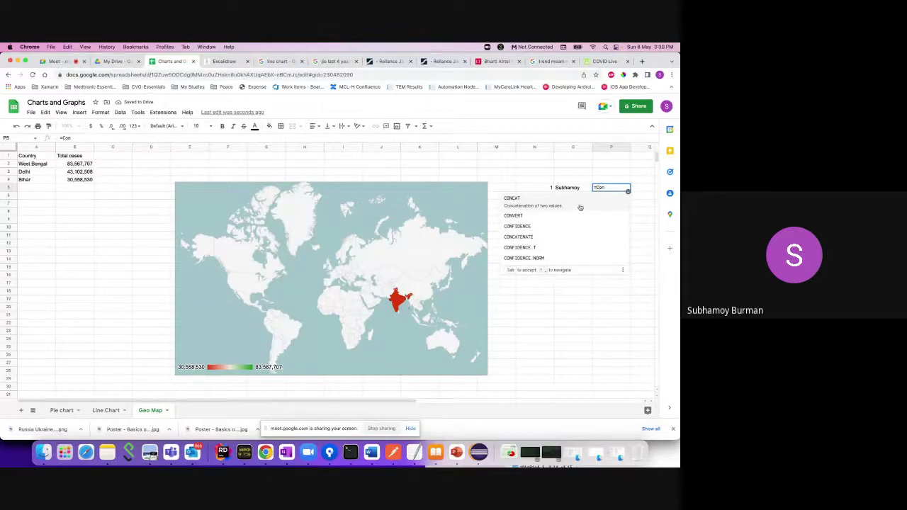
left_click(580, 207)
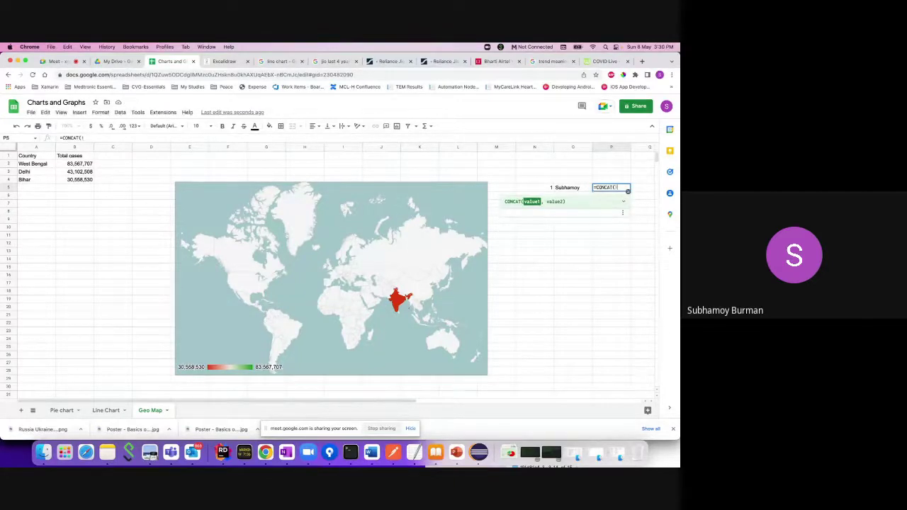
type("1,")
left_click(571, 188)
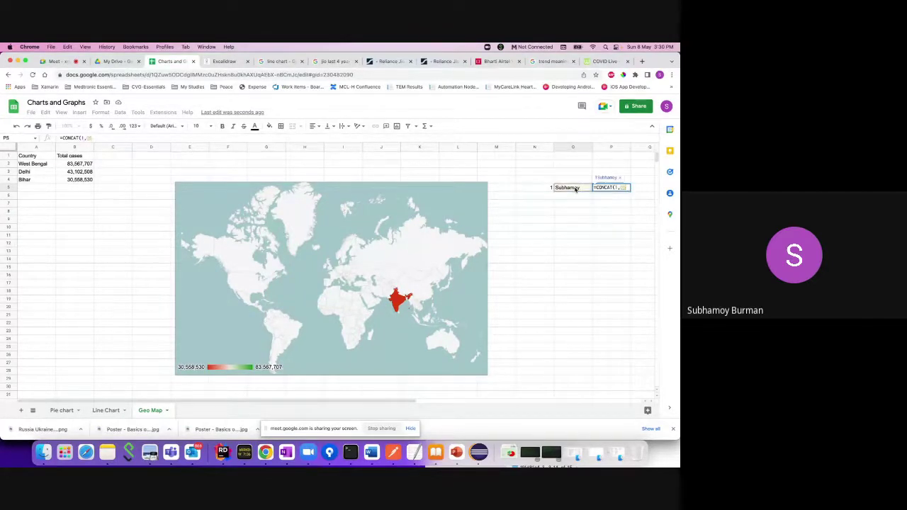
key("BackSpace")
key("BackSpace")
key("BackSpace")
key("BackSpace")
key("BackSpace")
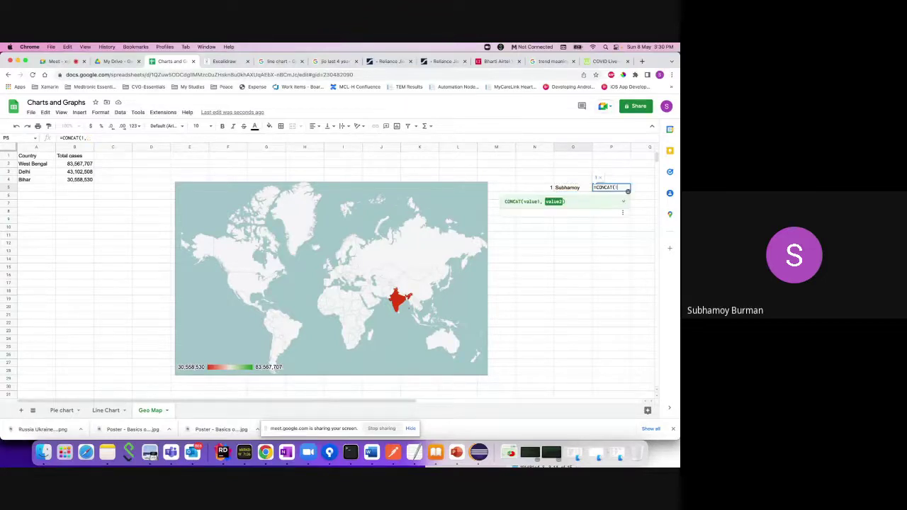
type("(")
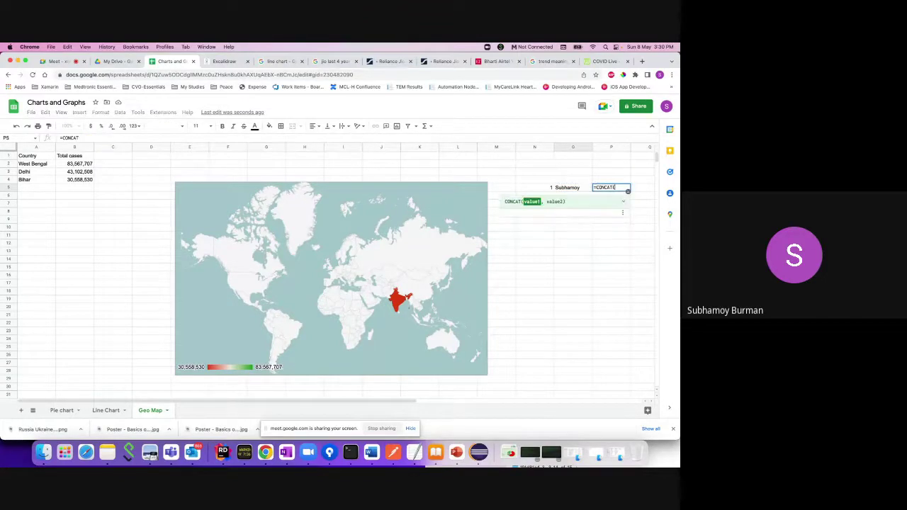
left_click(533, 190)
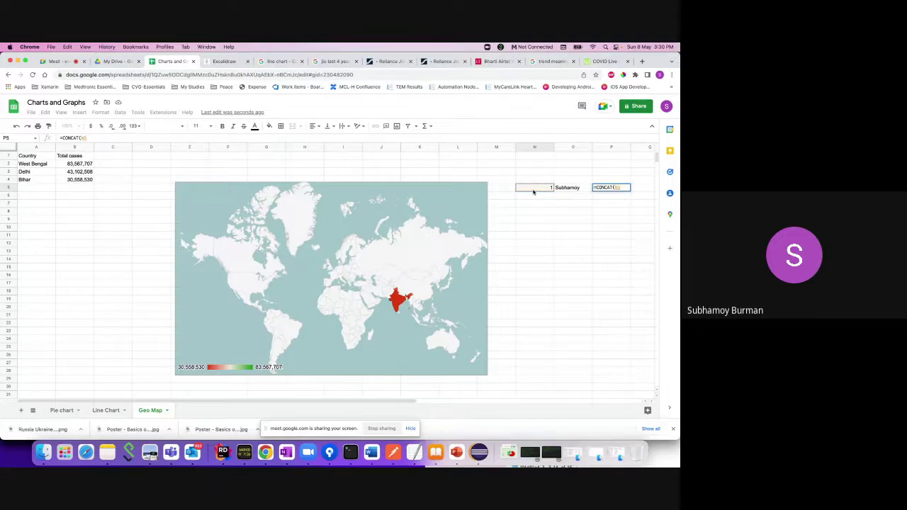
type(",")
left_click(562, 188)
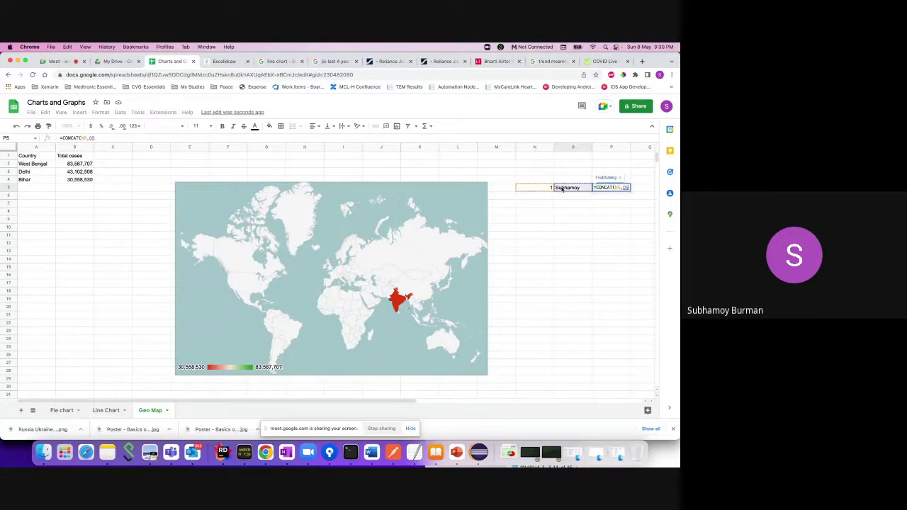
key("Return")
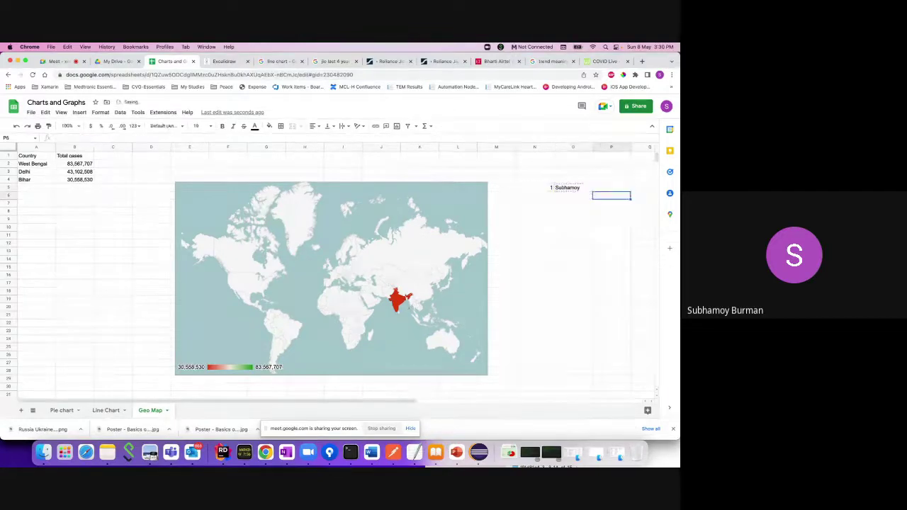
left_click(616, 189)
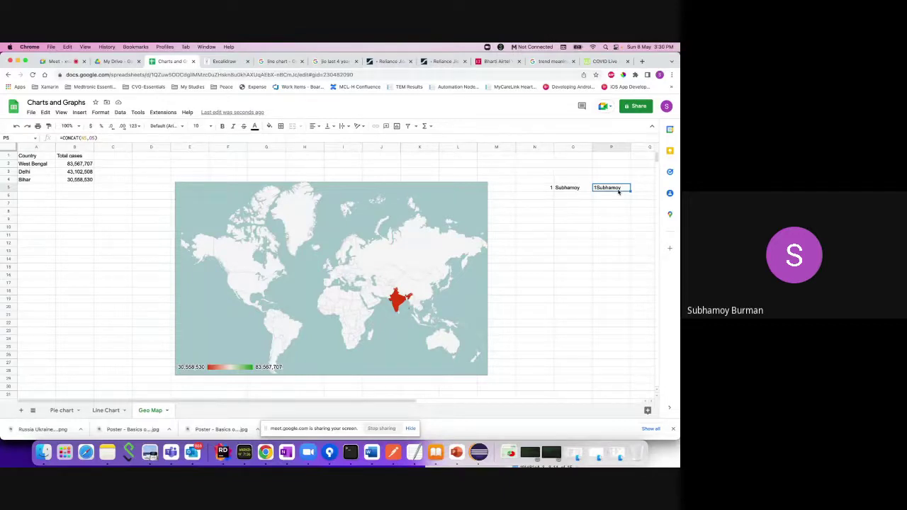
Add a blank Sheet4, then delete it again.
left_click(21, 411)
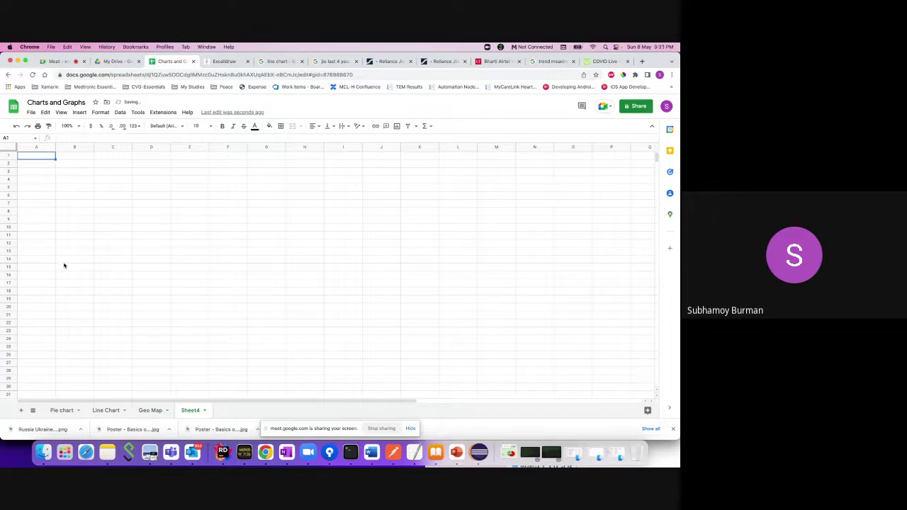
left_click(204, 411)
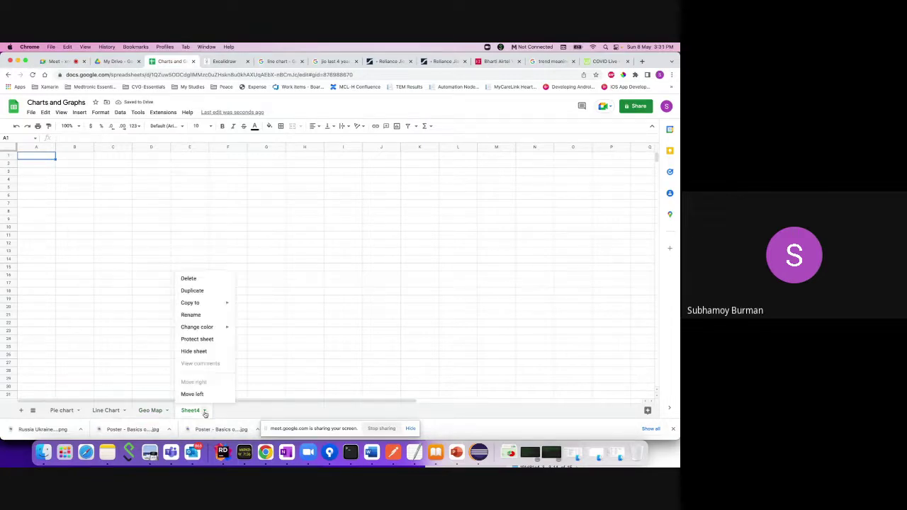
left_click(190, 278)
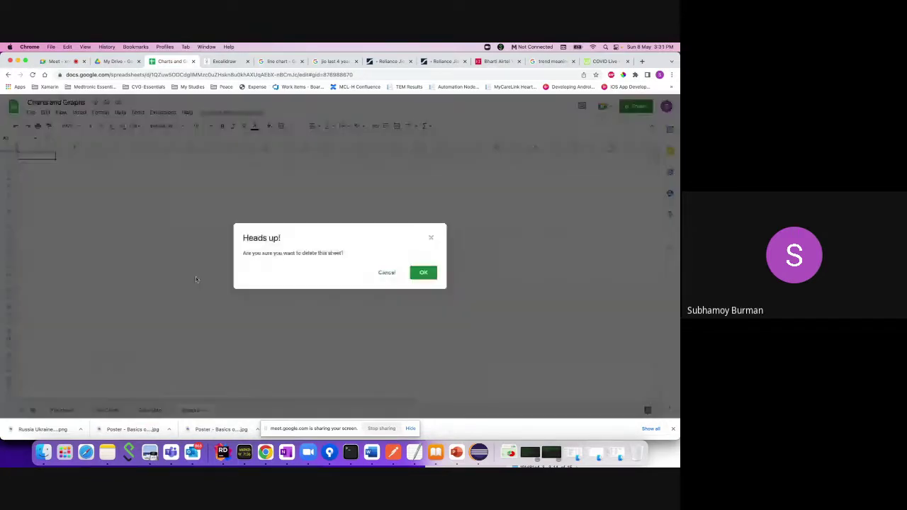
left_click(423, 272)
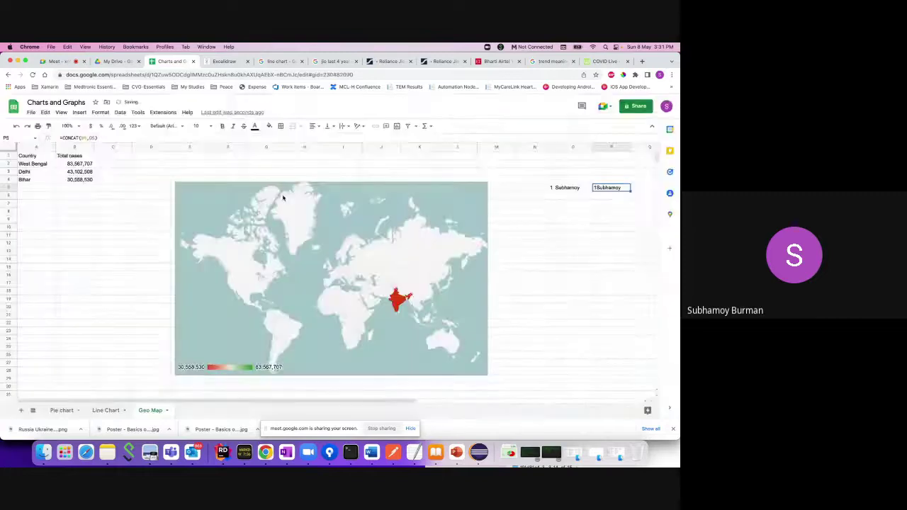
In the Excalidraw notes, circle the word Pie with a red ellipse.
left_click(224, 61)
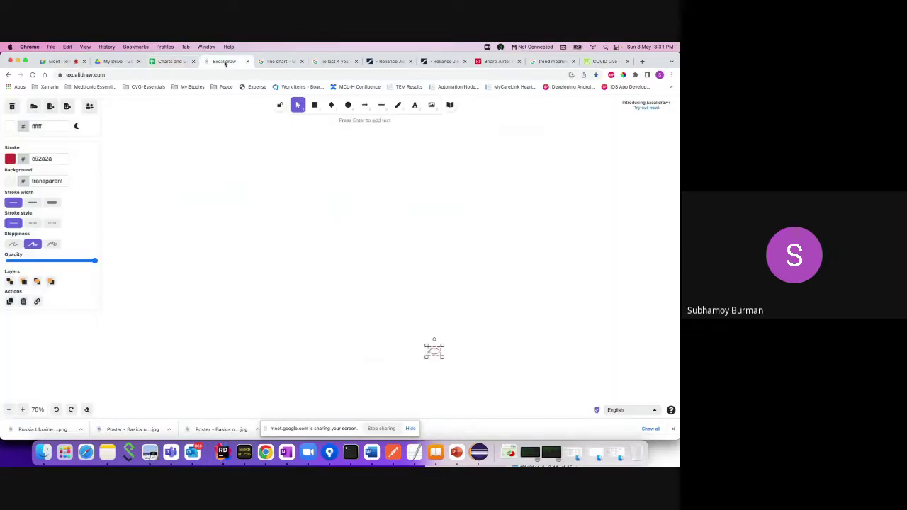
scroll(230, 170, "up", 10)
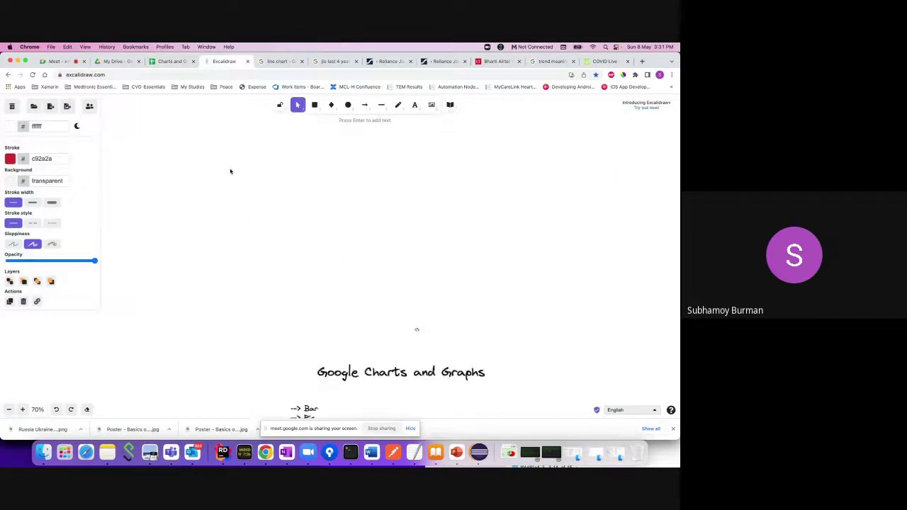
scroll(230, 171, "down", 3)
scroll(230, 171, "up", 3)
left_click(292, 227)
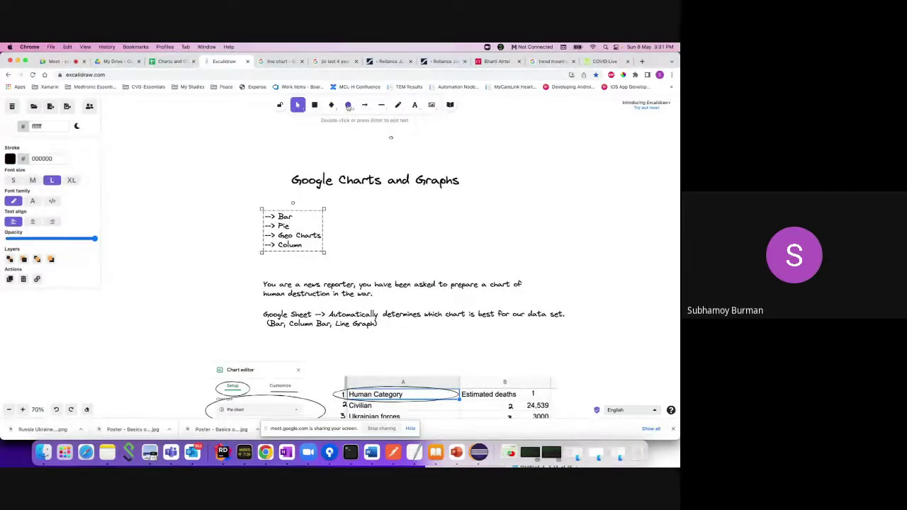
left_click(348, 105)
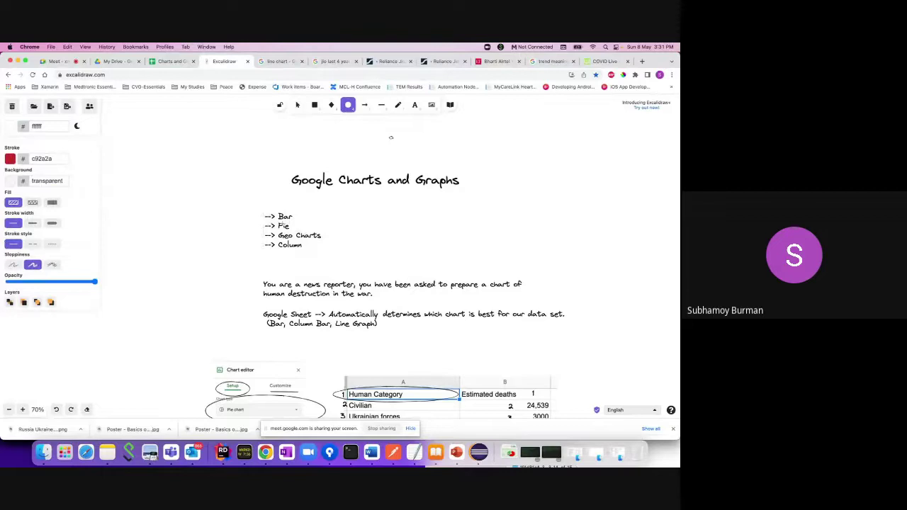
left_click_drag(276, 221, 295, 230)
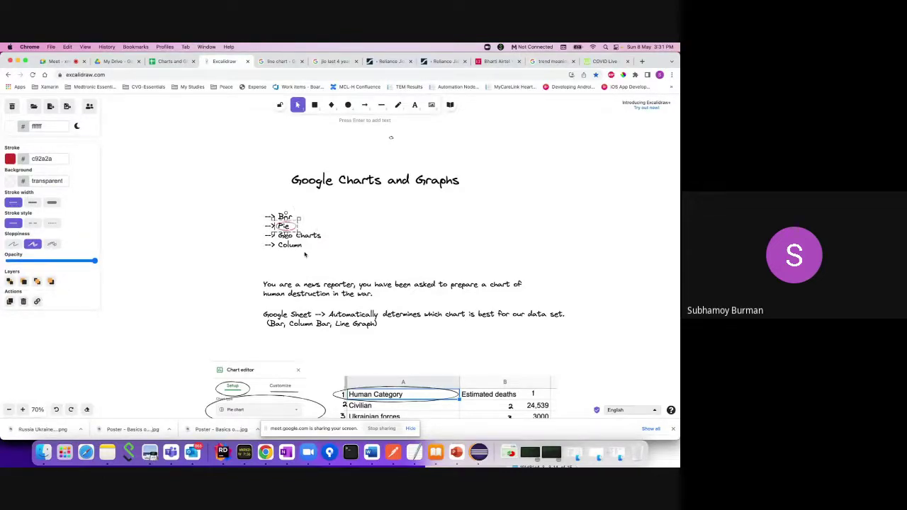
Add a '--> Line chart' line below Column in the chart list.
left_click(312, 246)
triple_click(312, 246)
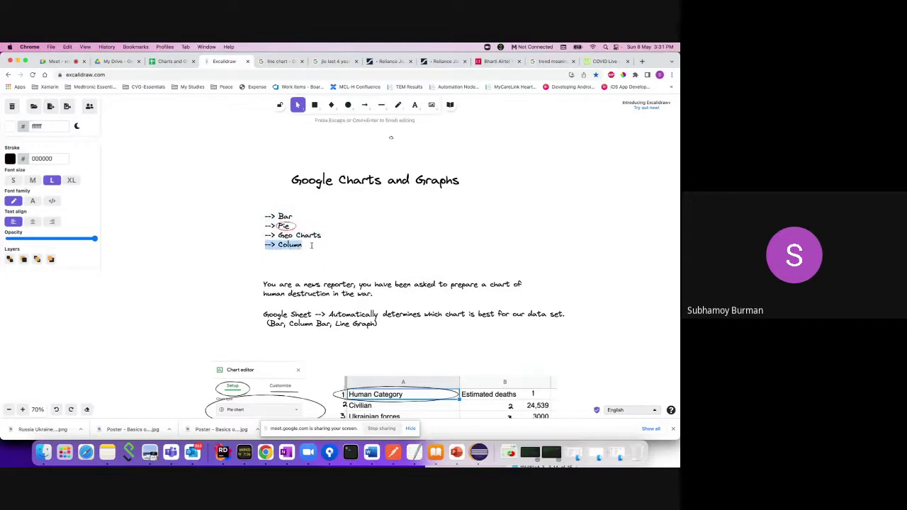
left_click(312, 246)
key("Return")
type("--> Line chart")
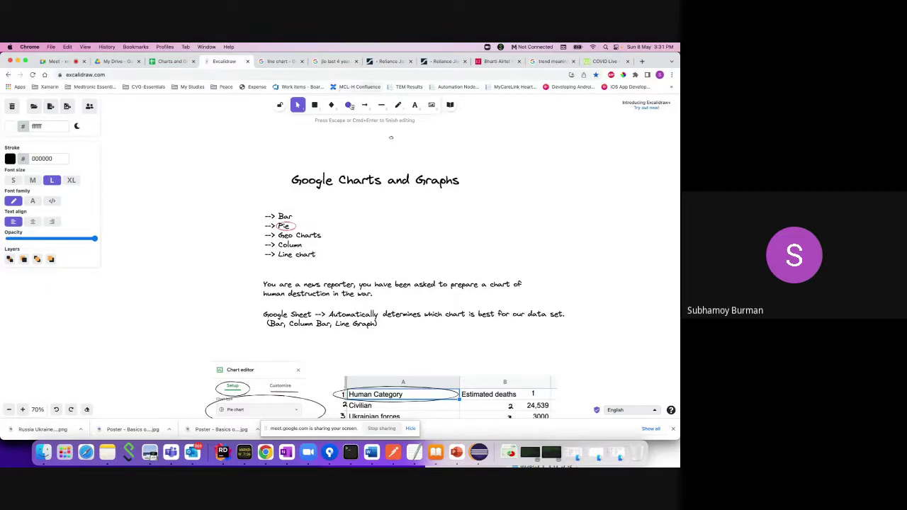
Circle Geo Charts and Line chart with red ellipses.
left_click(348, 105)
left_click_drag(275, 230, 340, 246)
left_click(348, 106)
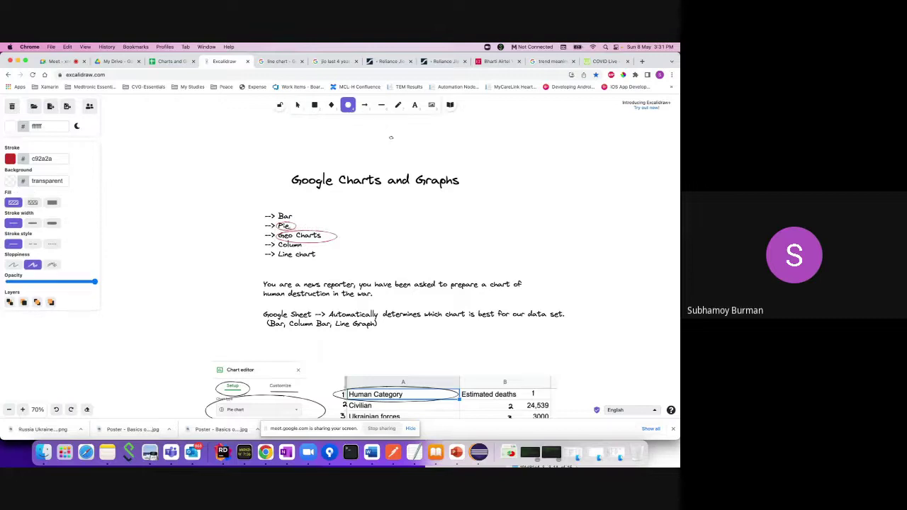
left_click_drag(275, 248, 339, 260)
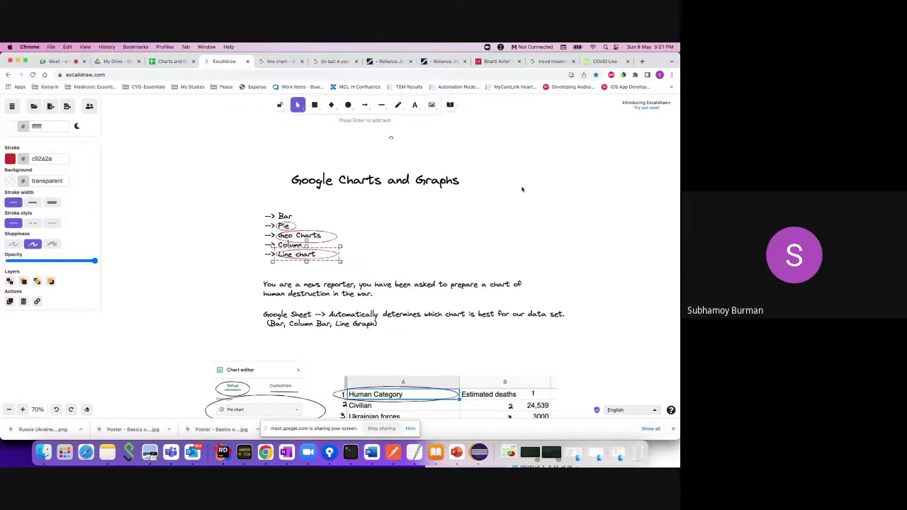
Write the red homework note: 'Office/School/Clg : Your own subject', 'Apply Google Sheet Charts and Graph', '3 sheets'.
double_click(524, 185)
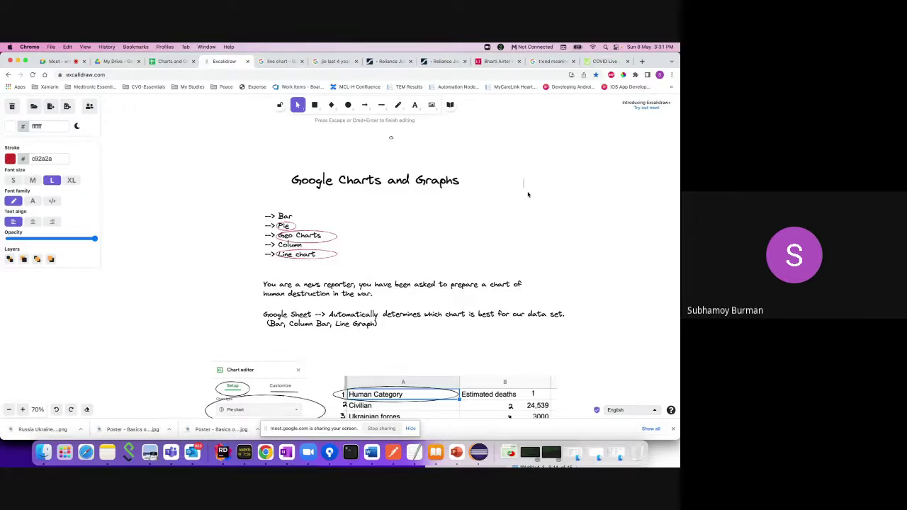
type("Homework")
type(": ")
type("Office/Sc")
type("hool/")
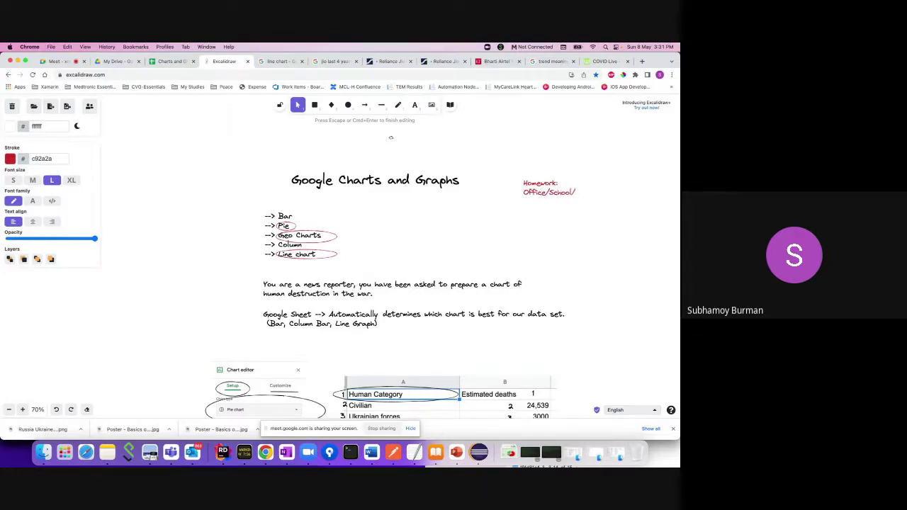
type("Clg : Your own subject e")
key("BackSpace")
type("Apply")
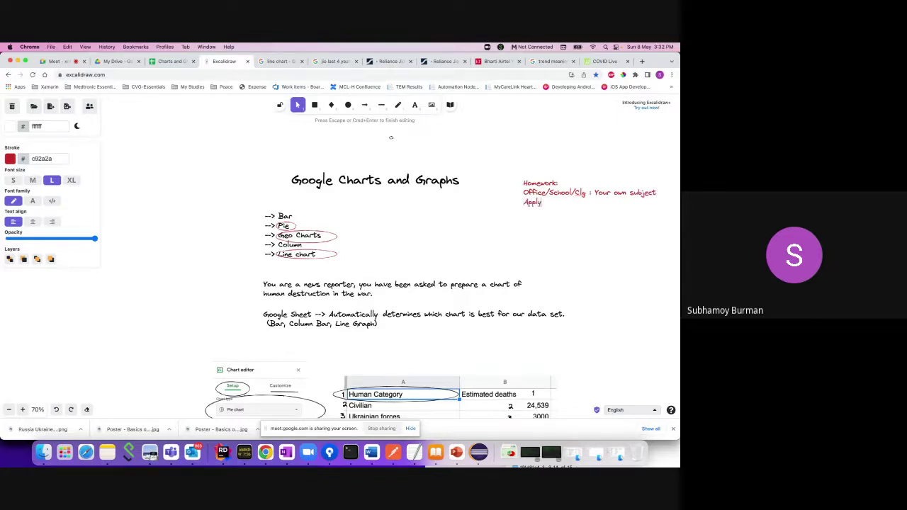
type(" Google Sheet Charts and")
type("Graphs")
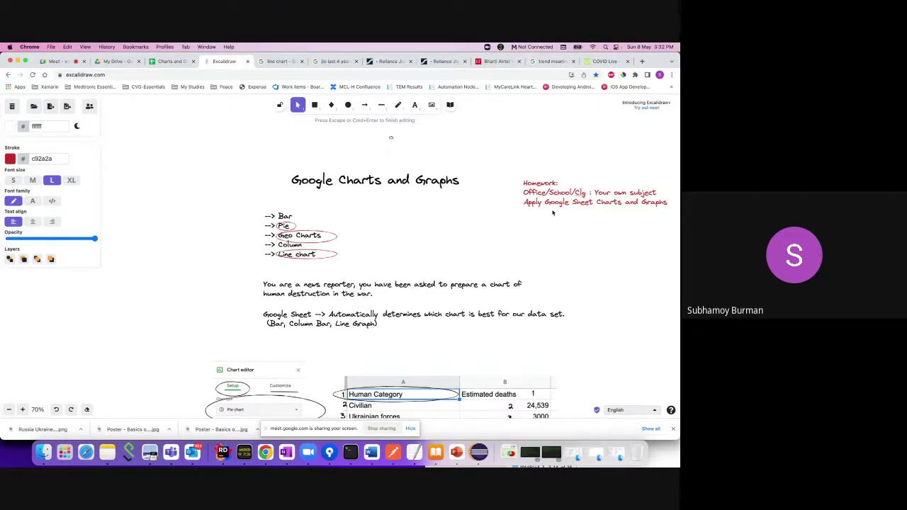
key("Return")
key("Return")
type("3")
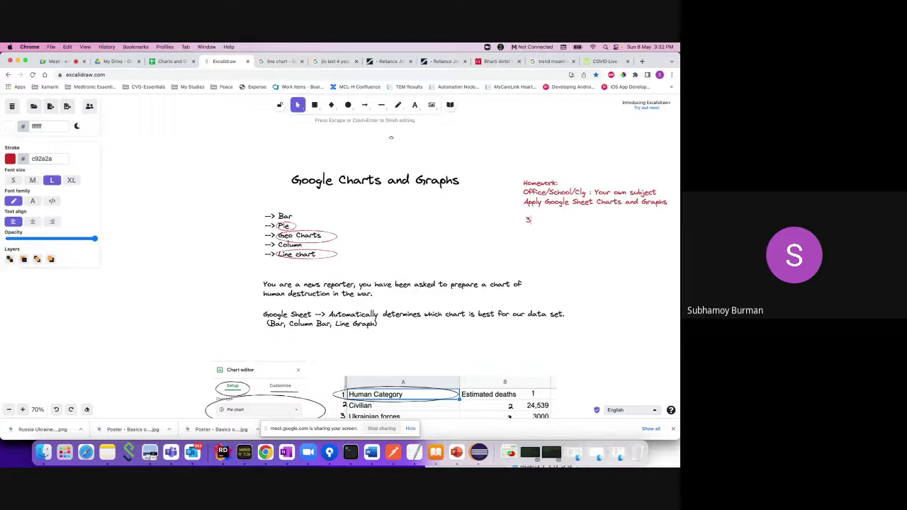
type(" sheets")
Show the Pie chart, Geo Map and Line Chart sheets, then return to Excalidraw.
left_click(554, 248)
left_click(169, 62)
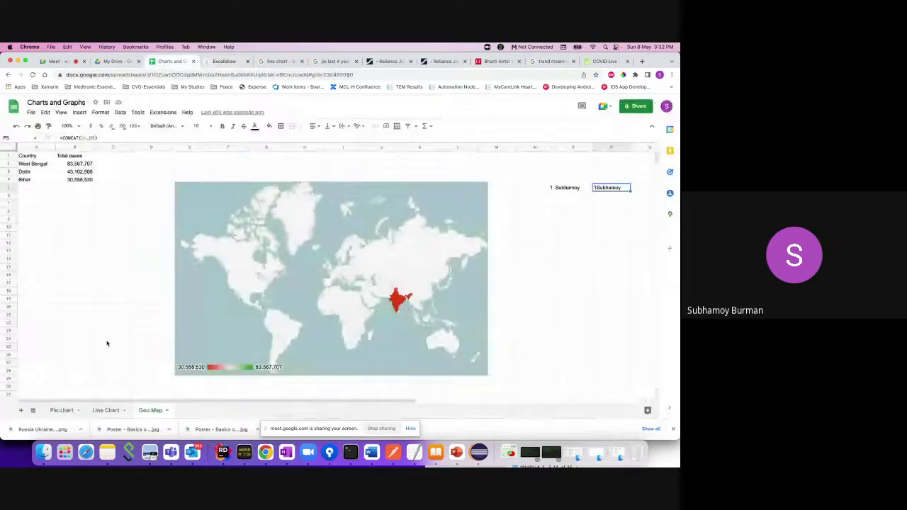
left_click(64, 411)
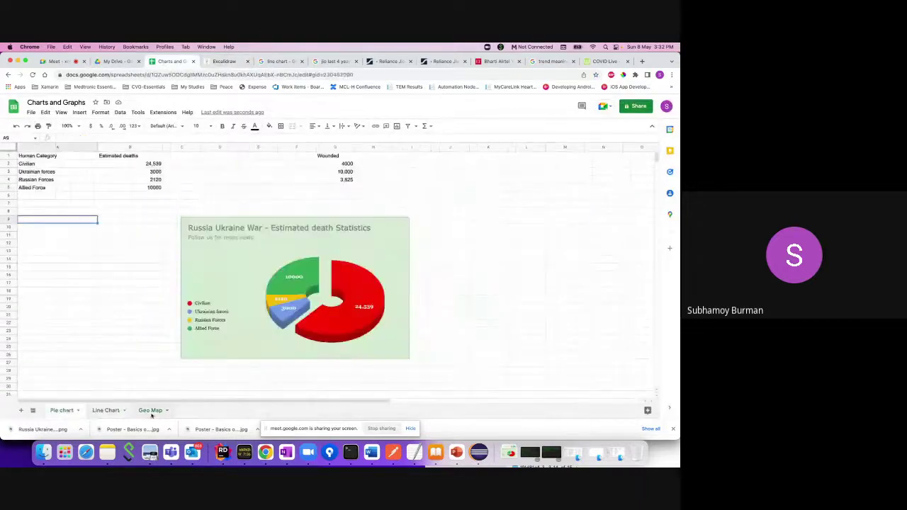
left_click(150, 412)
left_click(106, 411)
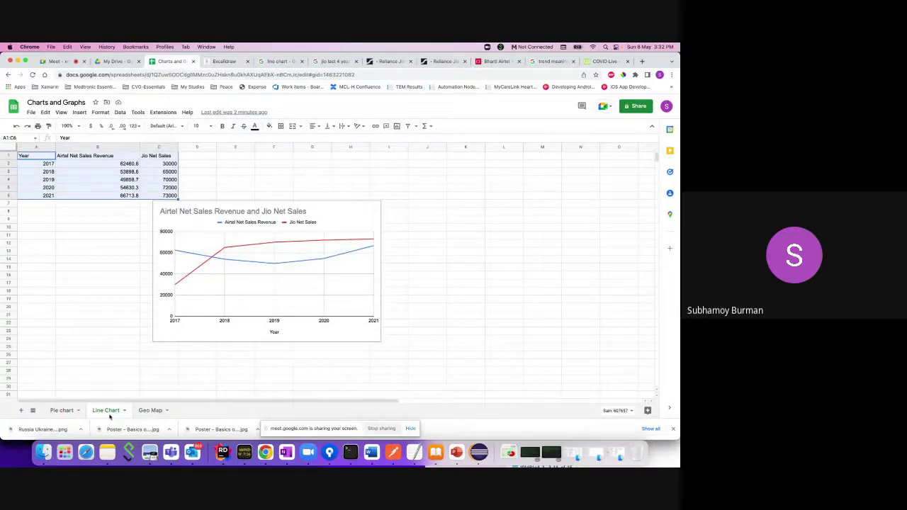
left_click(222, 63)
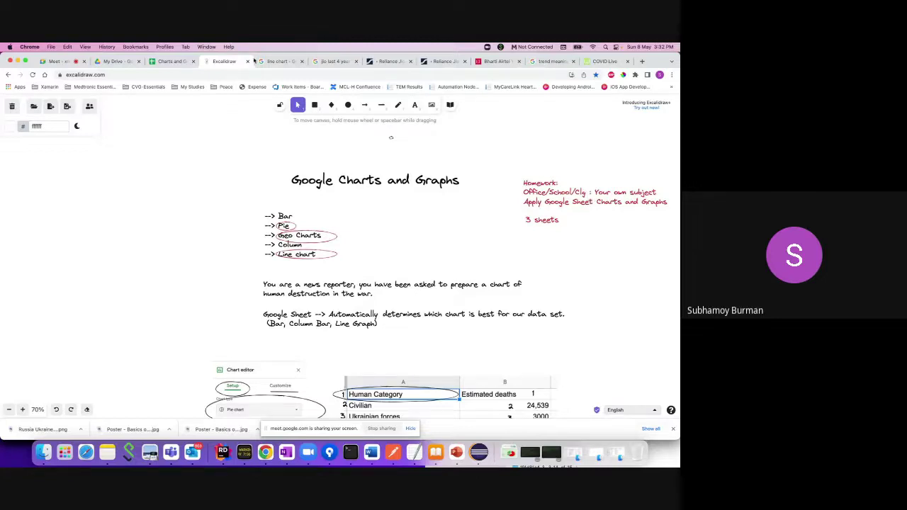
Lower every raised hand in the Meet People panel, then close the panel.
left_click(59, 61)
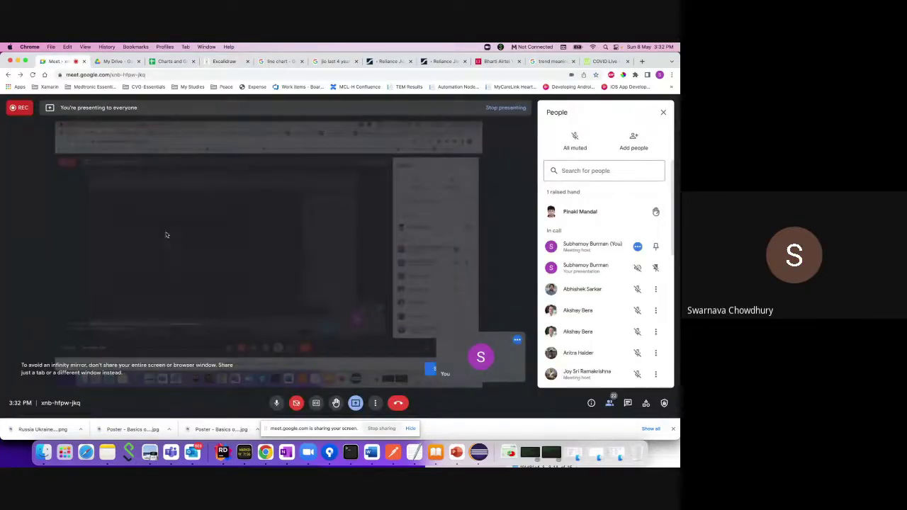
left_click(655, 212)
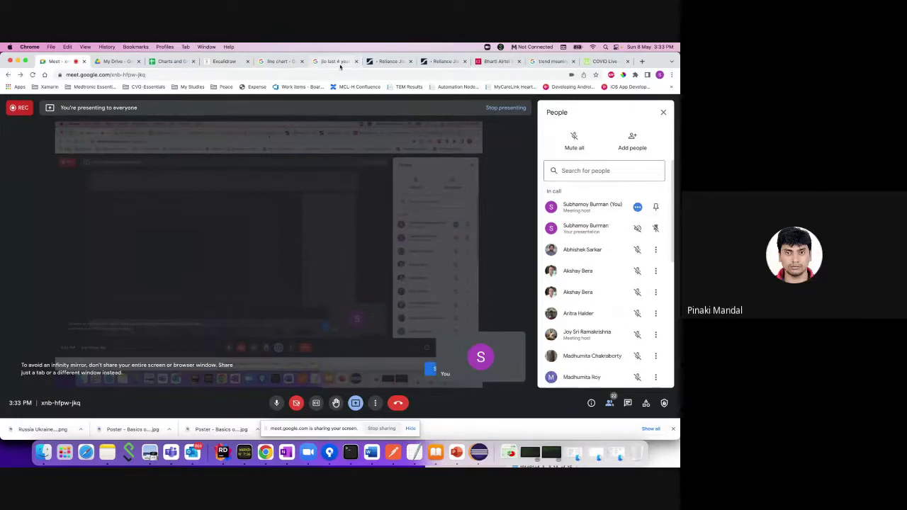
left_click(173, 62)
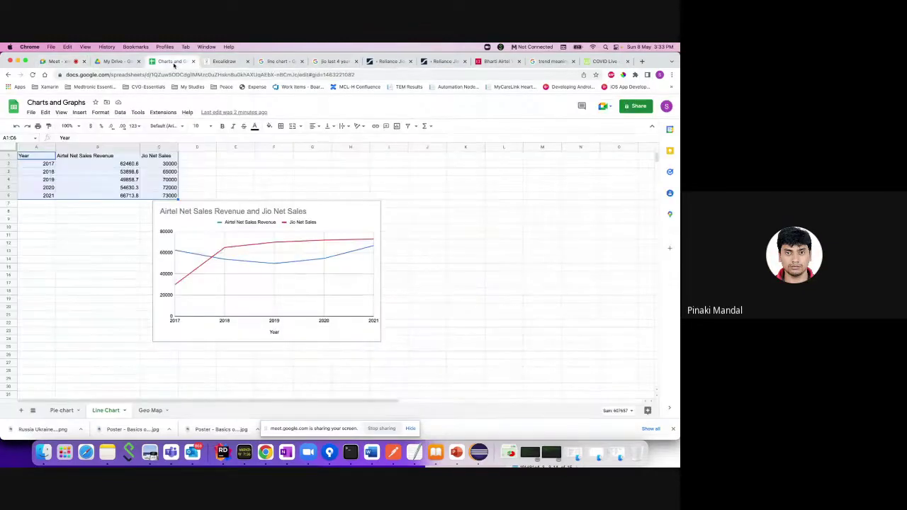
left_click(60, 61)
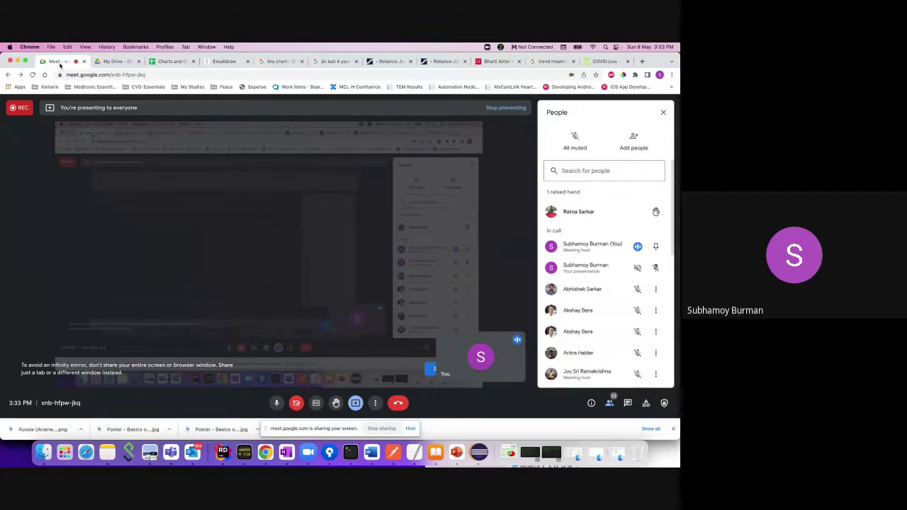
left_click(170, 61)
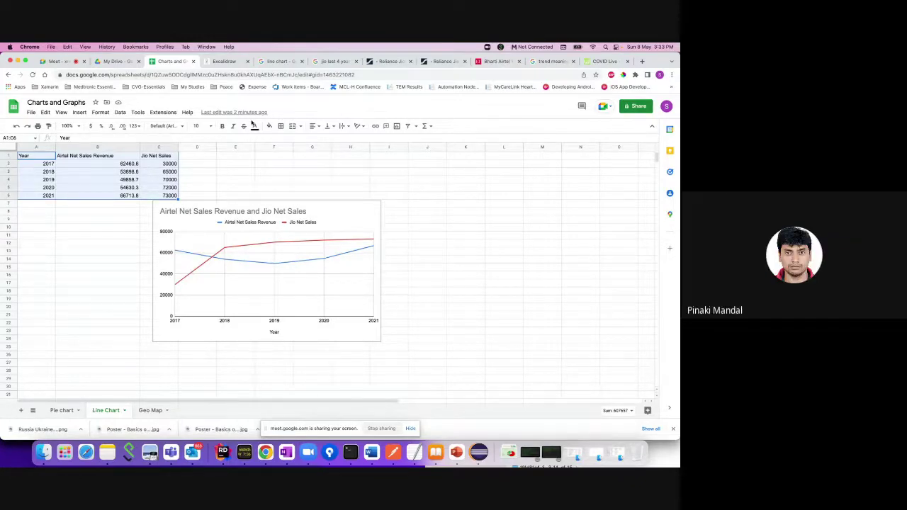
left_click(56, 62)
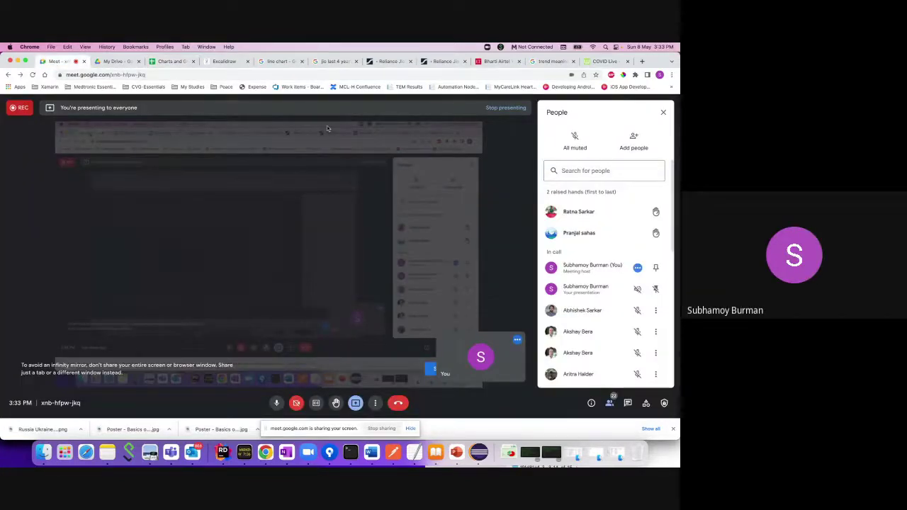
left_click(652, 212)
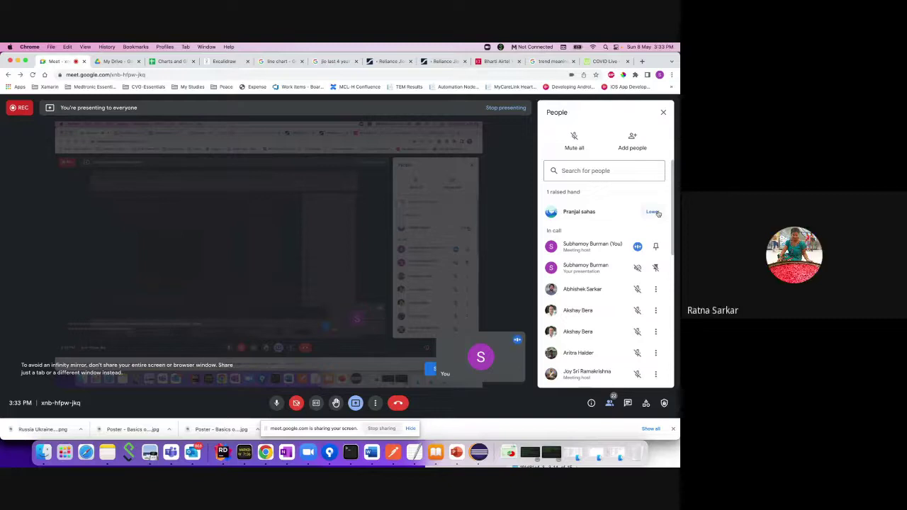
left_click(652, 212)
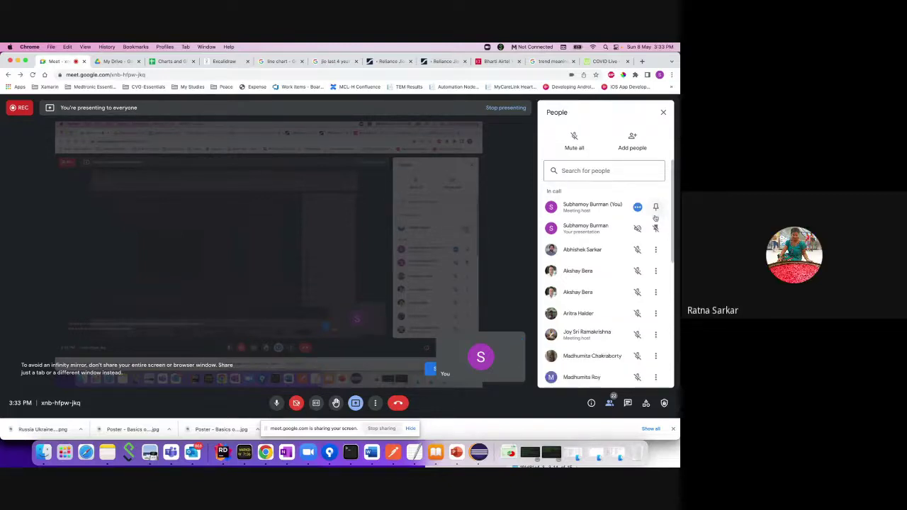
left_click(664, 112)
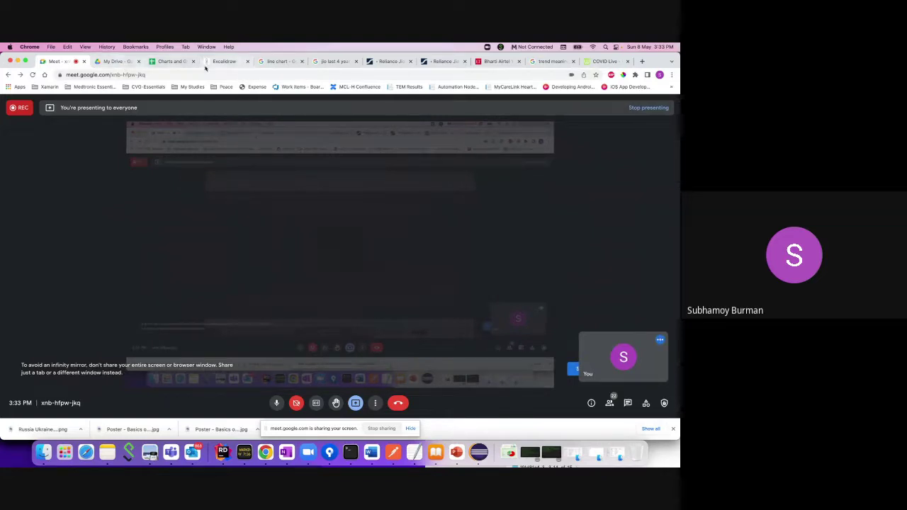
Move the line chart slightly to the right, then return to the meeting.
left_click(168, 61)
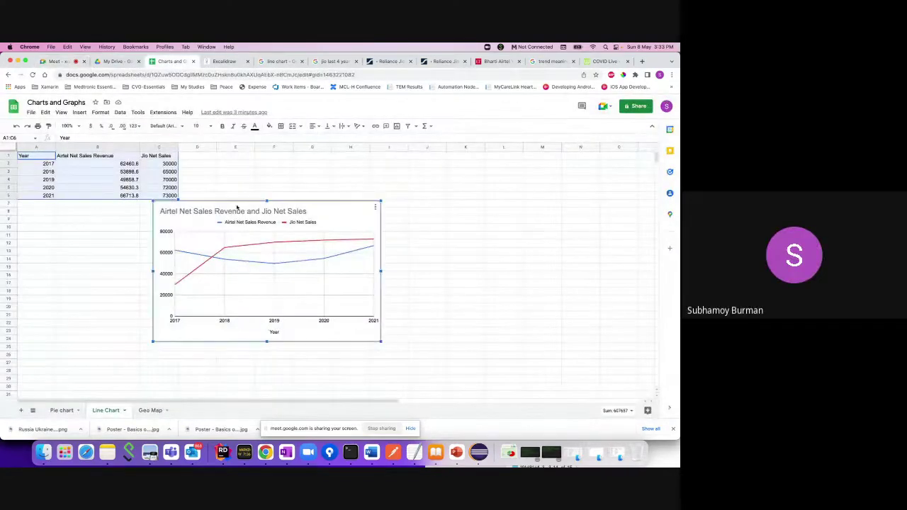
left_click_drag(241, 206, 296, 213)
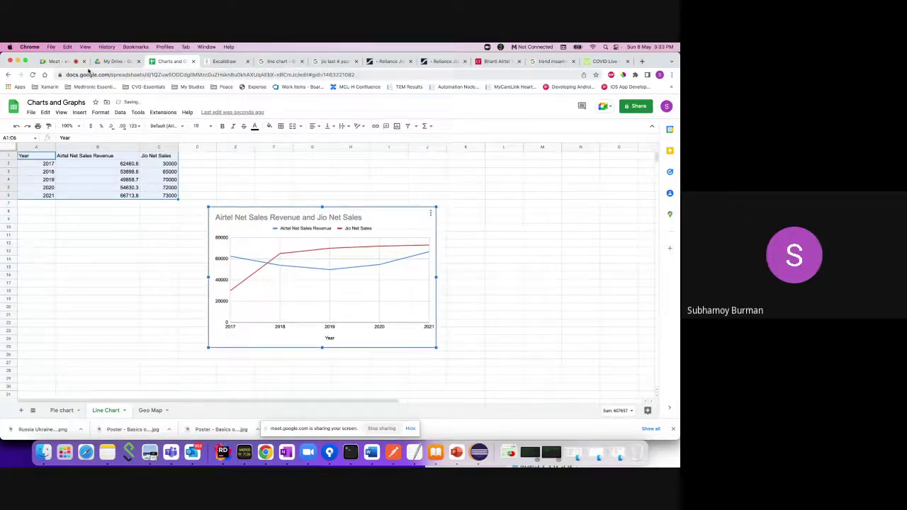
left_click(57, 61)
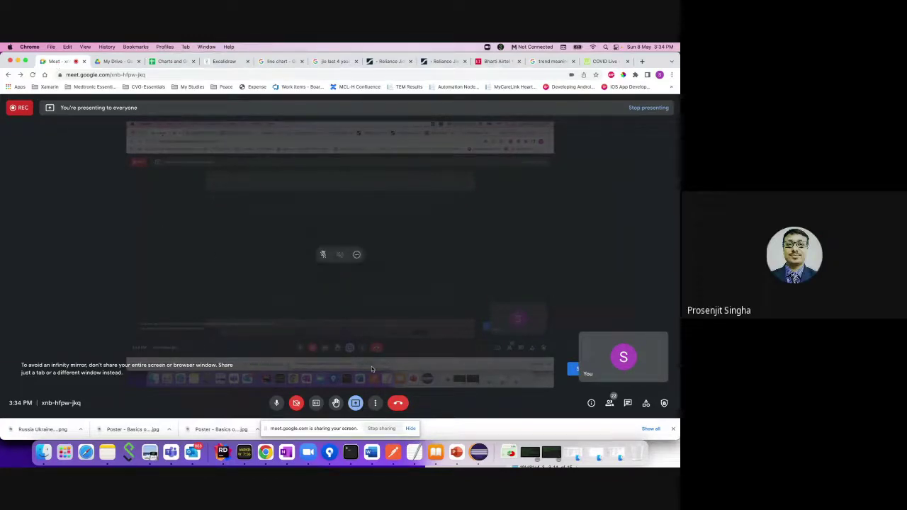
Choose Stop recording from the meeting's More options.
left_click(376, 404)
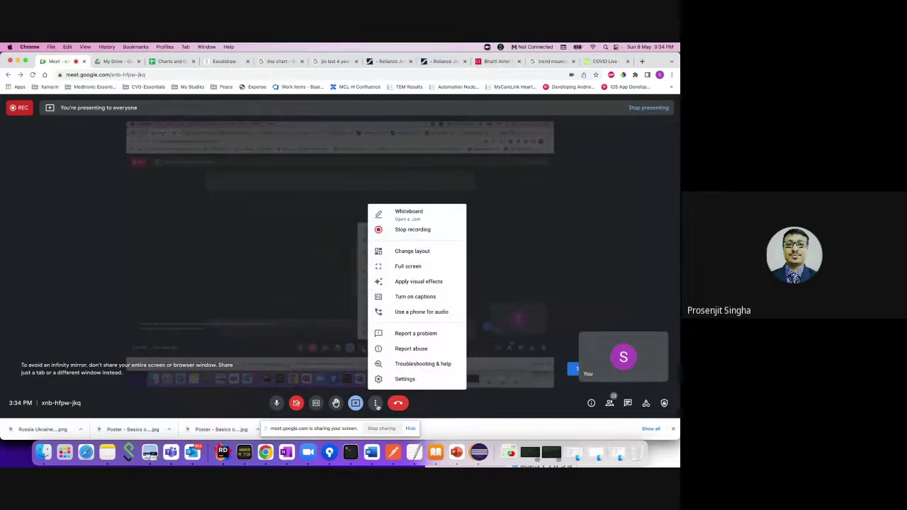
left_click(404, 231)
left_click(605, 312)
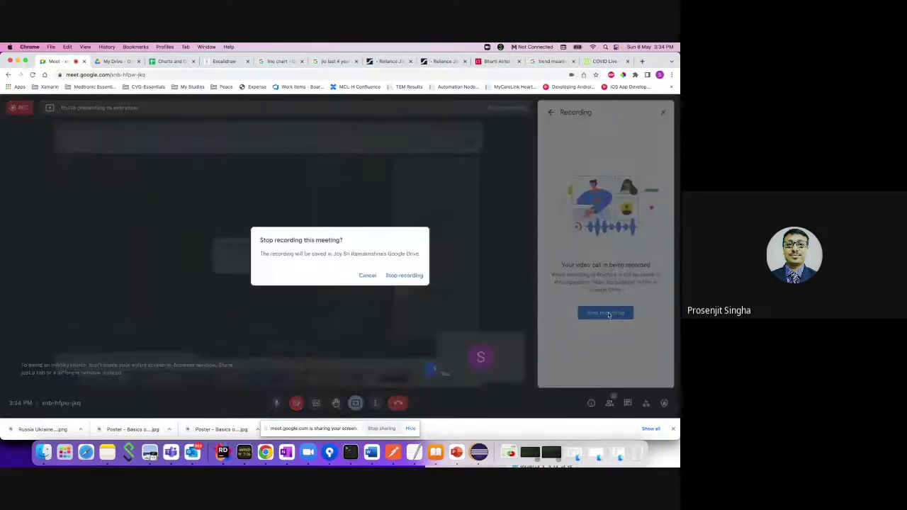